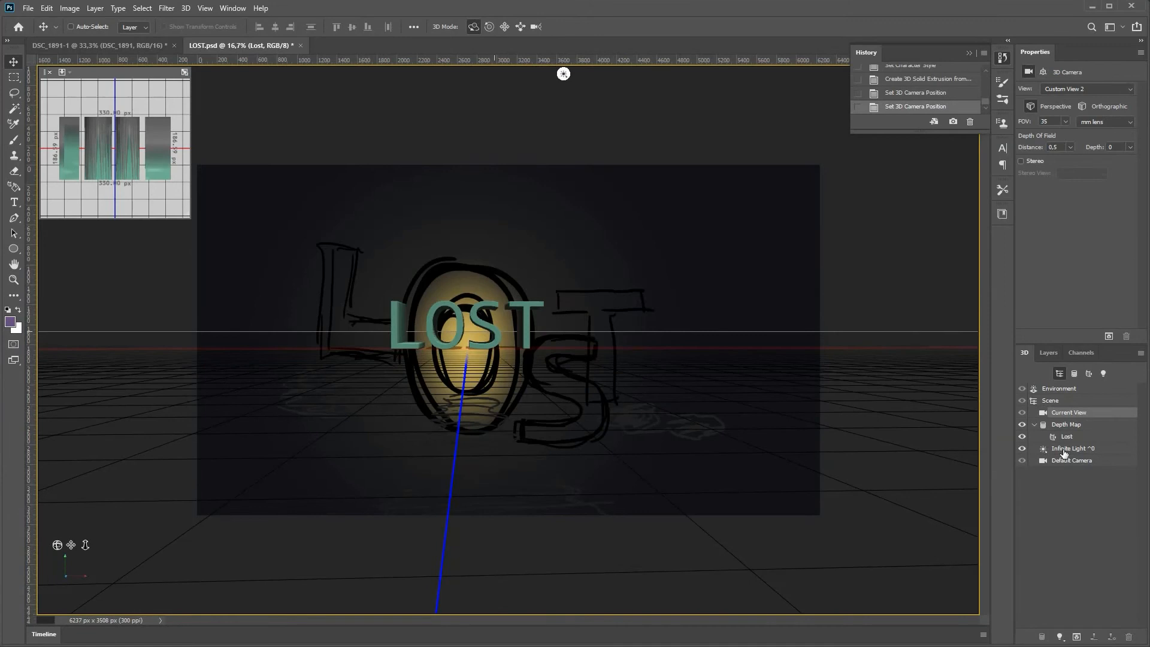
- Revert the document to the history state before the Lost text was extruded into 3D
{"action": "left_click", "coordinate": [1047, 352]}
{"action": "scroll", "coordinate": [877, 94], "scroll_direction": "up", "scroll_amount": 1}
{"action": "left_click", "coordinate": [877, 80]}
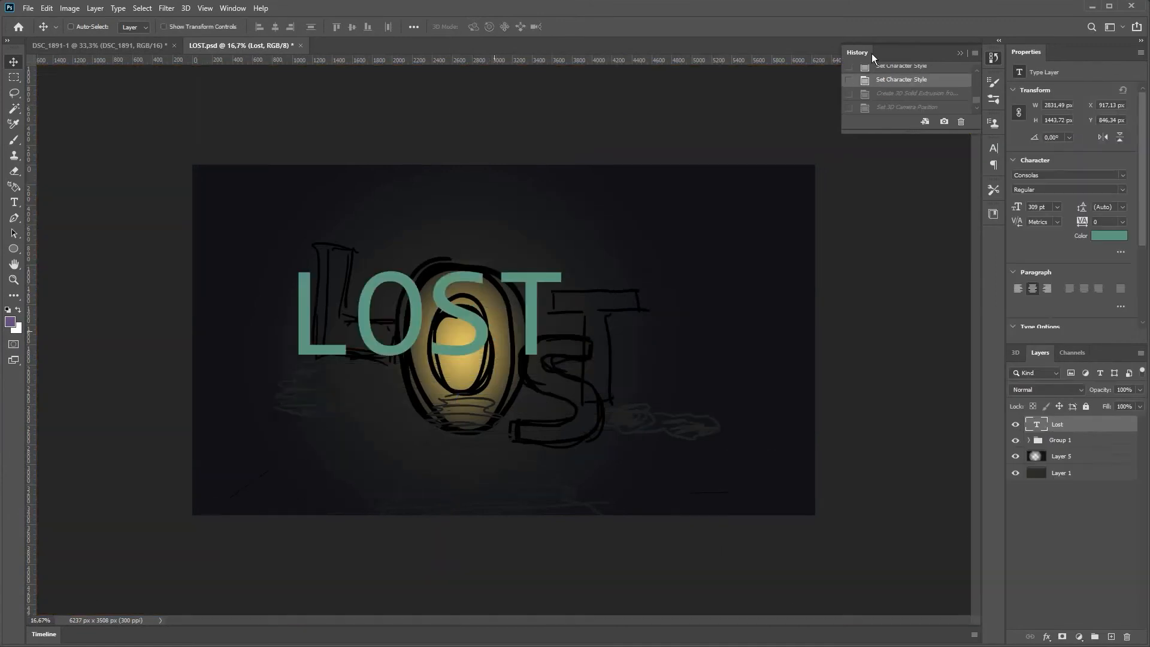
- Split the letters L and O out of the LOST text into their own text layers
{"action": "left_click", "coordinate": [13, 202]}
{"action": "left_click_drag", "start_coordinate": [353, 314], "coordinate": [298, 315]}
{"action": "key", "text": "ctrl+x"}
{"action": "left_click", "coordinate": [571, 26]}
{"action": "left_click", "coordinate": [271, 232]}
{"action": "key", "text": "ctrl+v"}
{"action": "left_click", "coordinate": [572, 26]}
- Separate the S from the remaining ST text into its own text layer
{"action": "left_click_drag", "start_coordinate": [392, 314], "coordinate": [324, 315]}
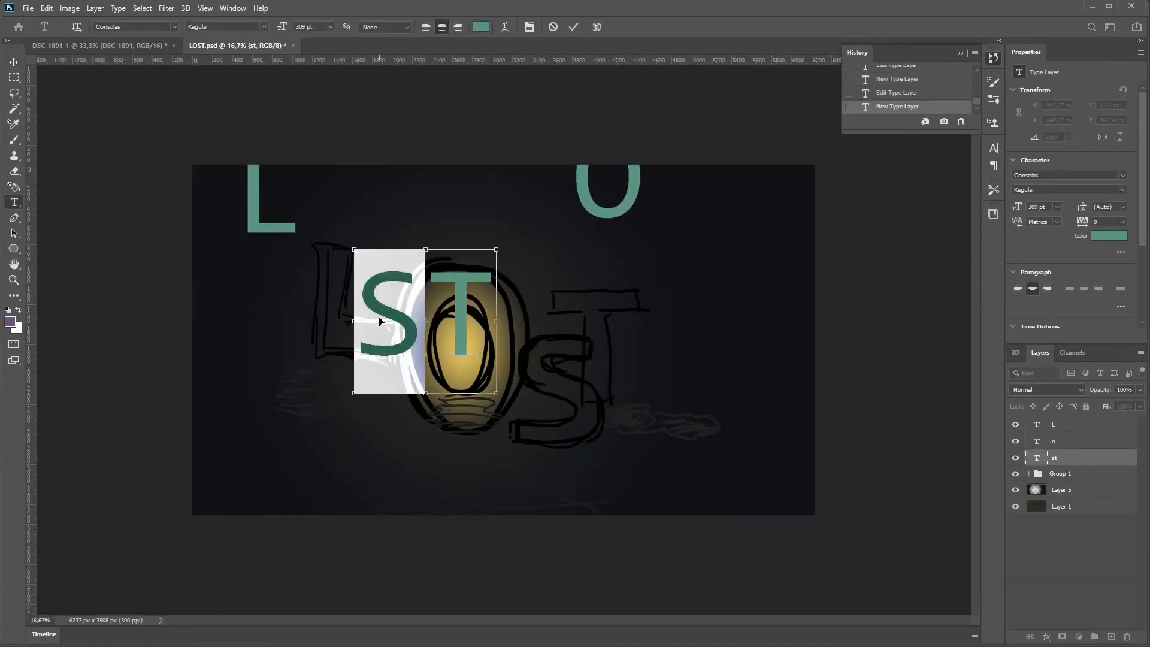
{"action": "key", "text": "ctrl+x"}
{"action": "left_click", "coordinate": [547, 346]}
{"action": "key", "text": "ctrl+v"}
- Place the L over its sketched counterpart and enlarge it, and move the T to the far right of the word
{"action": "left_click", "coordinate": [13, 62]}
{"action": "mouse_move", "coordinate": [286, 237]}
{"action": "left_mouse_down"}
{"action": "mouse_move", "coordinate": [344, 297]}
{"action": "mouse_move", "coordinate": [387, 424]}
{"action": "mouse_move", "coordinate": [401, 389]}
{"action": "left_mouse_up"}
{"action": "left_click", "coordinate": [1052, 424]}
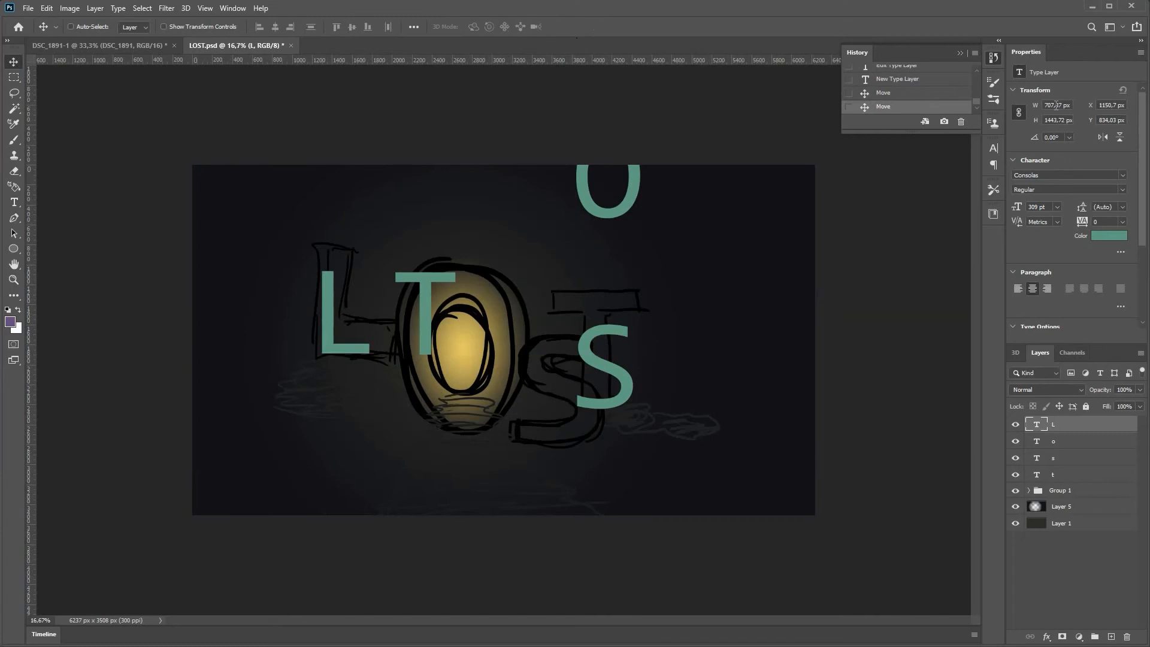
{"action": "mouse_move", "coordinate": [1035, 106]}
{"action": "left_mouse_down"}
{"action": "mouse_move", "coordinate": [1134, 106]}
{"action": "mouse_move", "coordinate": [1072, 108]}
{"action": "left_mouse_up"}
{"action": "left_click_drag", "start_coordinate": [493, 425], "coordinate": [486, 366]}
{"action": "left_click", "coordinate": [433, 281], "text": "ctrl"}
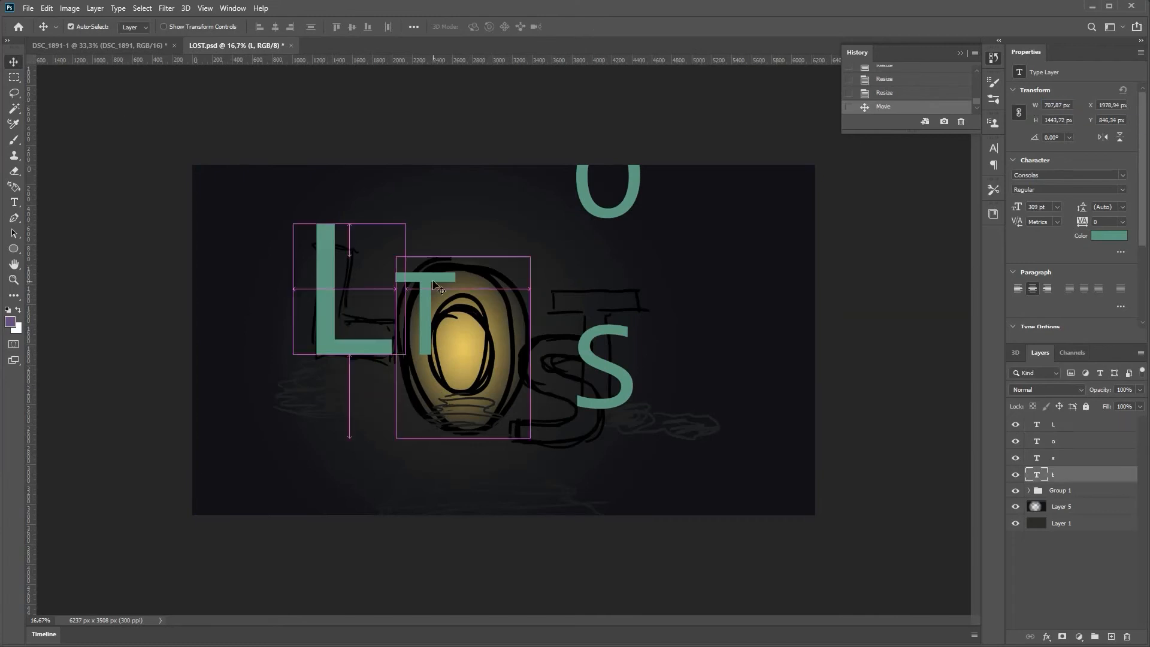
{"action": "left_click_drag", "start_coordinate": [432, 281], "coordinate": [694, 273]}
- Move the O over the sketched O and scale it to a width of 1399 px
{"action": "left_click_drag", "start_coordinate": [607, 211], "coordinate": [448, 376]}
{"action": "left_click_drag", "start_coordinate": [1035, 106], "coordinate": [1071, 109]}
{"action": "left_click_drag", "start_coordinate": [516, 393], "coordinate": [498, 351]}
{"action": "mouse_move", "coordinate": [1036, 107]}
{"action": "left_mouse_down"}
{"action": "mouse_move", "coordinate": [1131, 108]}
{"action": "mouse_move", "coordinate": [1066, 109]}
{"action": "left_mouse_up"}
{"action": "left_click_drag", "start_coordinate": [503, 359], "coordinate": [506, 353]}
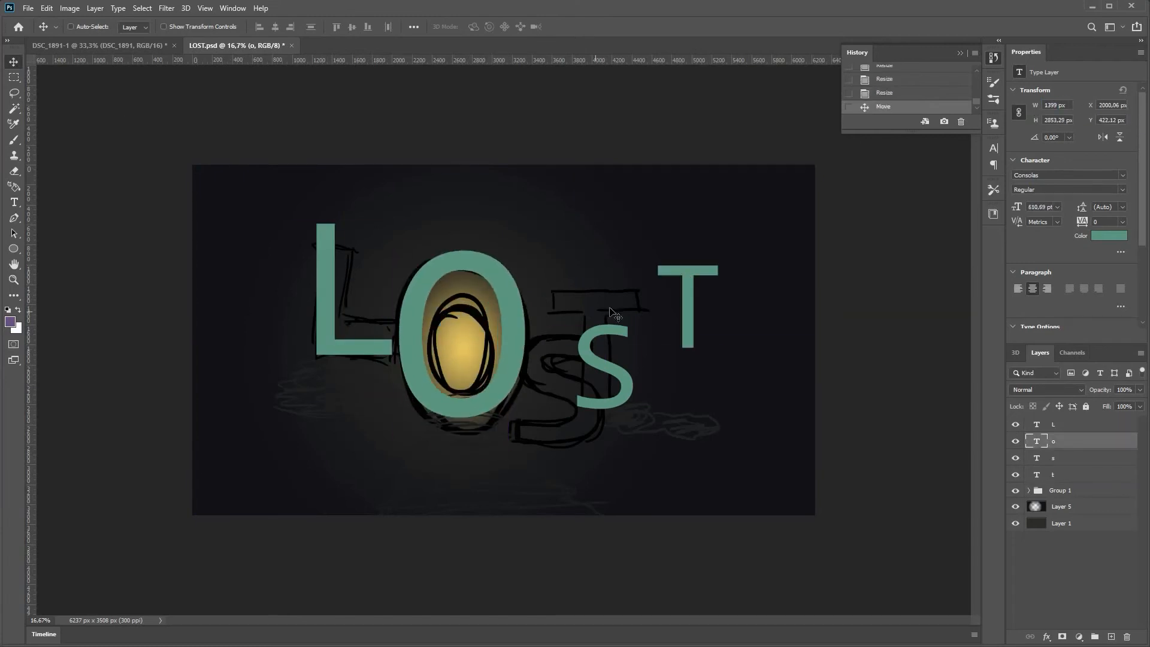
- Move the S over the sketched S and scale it to fit, and shift the L slightly down
{"action": "left_click", "coordinate": [604, 335], "text": "ctrl"}
{"action": "left_click_drag", "start_coordinate": [603, 336], "coordinate": [545, 336]}
{"action": "left_click_drag", "start_coordinate": [1035, 105], "coordinate": [1132, 107]}
{"action": "left_click_drag", "start_coordinate": [1036, 106], "coordinate": [994, 115]}
{"action": "left_click_drag", "start_coordinate": [765, 303], "coordinate": [771, 292]}
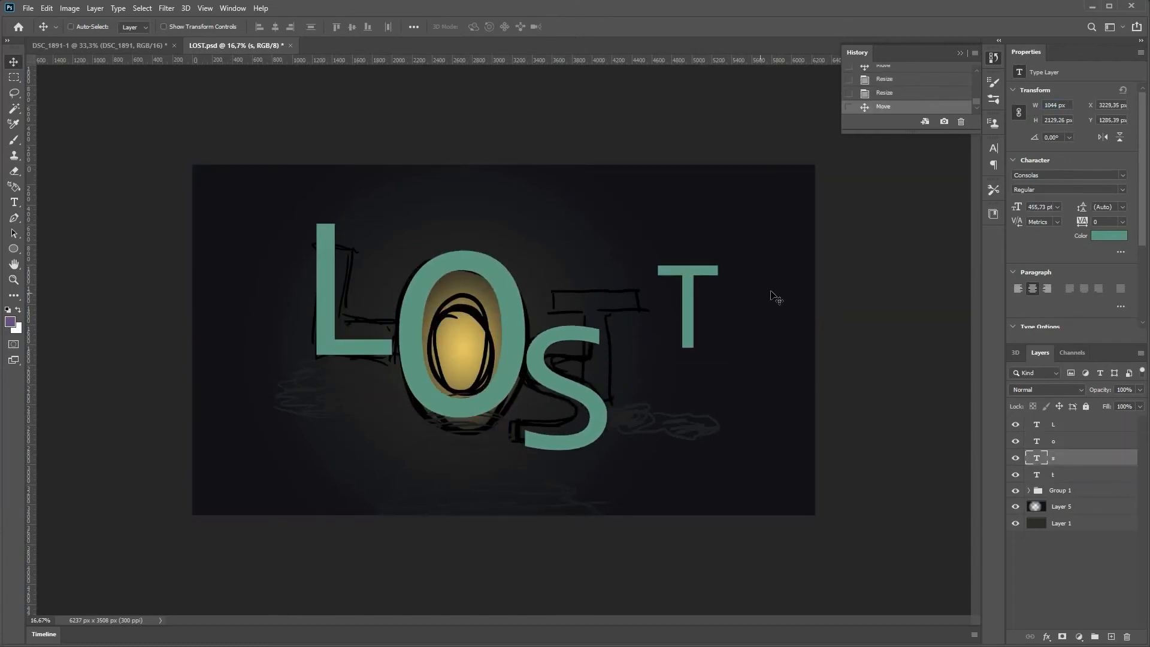
{"action": "left_click_drag", "start_coordinate": [1035, 105], "coordinate": [1021, 107]}
{"action": "left_click_drag", "start_coordinate": [1035, 105], "coordinate": [1012, 109]}
{"action": "mouse_move", "coordinate": [356, 348]}
{"action": "left_mouse_down"}
{"action": "mouse_move", "coordinate": [397, 429]}
{"action": "mouse_move", "coordinate": [356, 353]}
{"action": "left_mouse_up"}
- Enlarge the T to a width of 1133 px and place it beside the S over the sketch
{"action": "left_click", "coordinate": [688, 339], "text": "ctrl"}
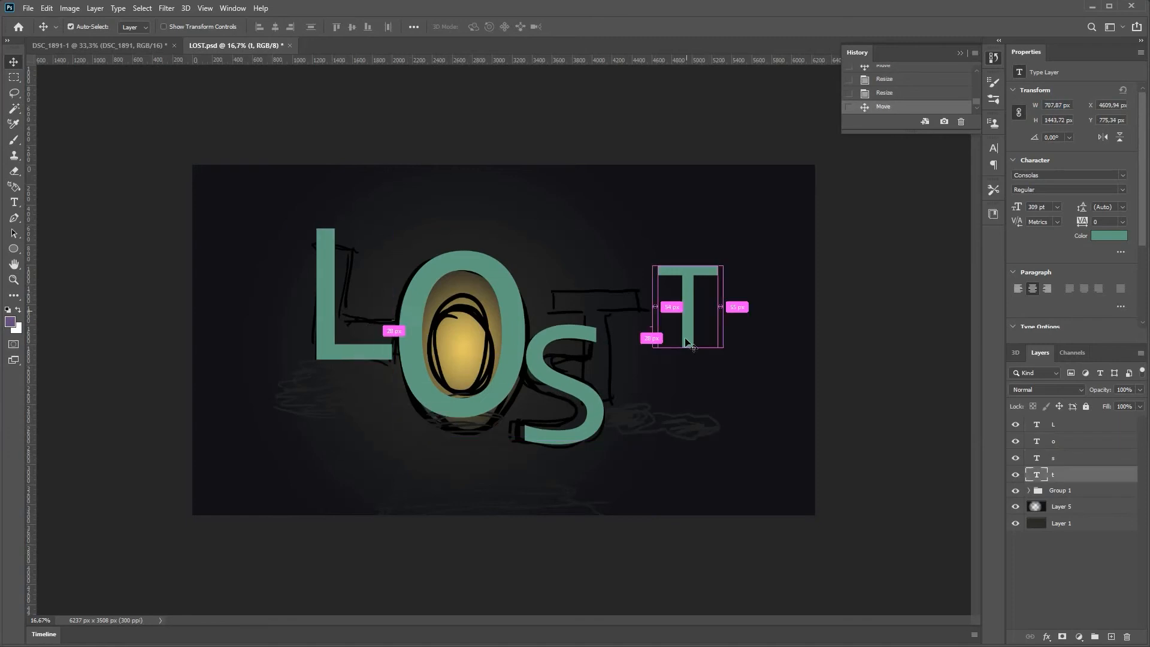
{"action": "mouse_move", "coordinate": [1035, 106]}
{"action": "left_mouse_down"}
{"action": "mouse_move", "coordinate": [1107, 107]}
{"action": "mouse_move", "coordinate": [1054, 108]}
{"action": "left_mouse_up"}
{"action": "left_click_drag", "start_coordinate": [700, 317], "coordinate": [614, 334]}
{"action": "left_click_drag", "start_coordinate": [1035, 106], "coordinate": [1088, 113]}
{"action": "left_click_drag", "start_coordinate": [687, 442], "coordinate": [687, 437]}
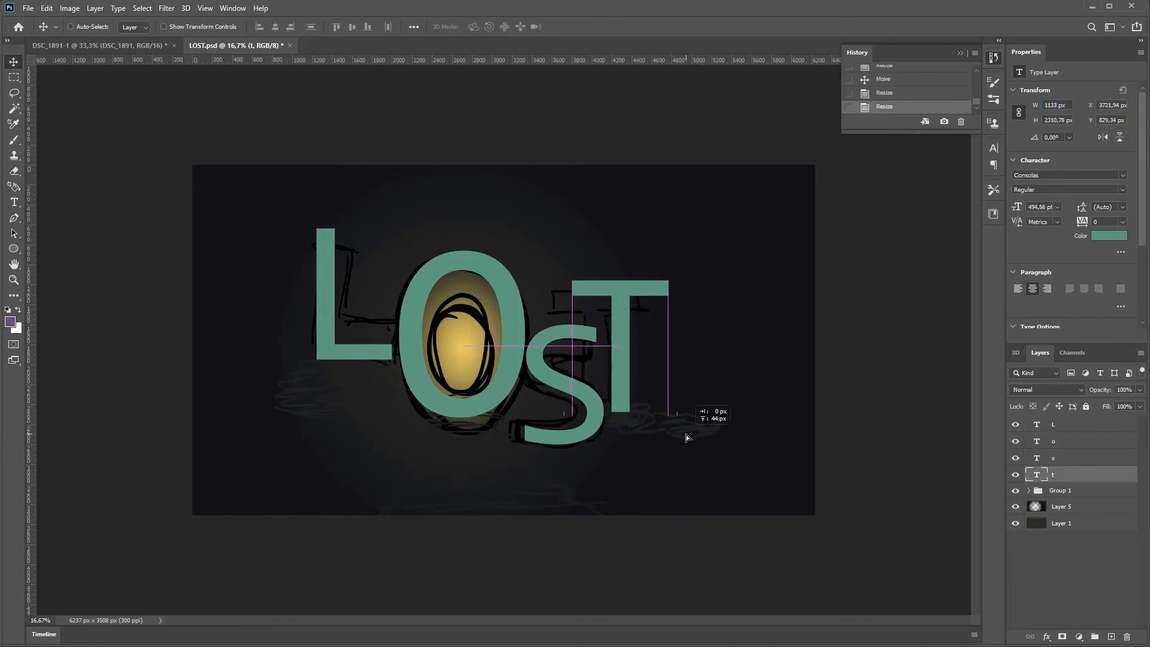
- Rescale the L and reposition it slightly further up and left of the O
{"action": "left_click_drag", "start_coordinate": [334, 353], "coordinate": [372, 430]}
{"action": "left_click_drag", "start_coordinate": [1035, 105], "coordinate": [1117, 113]}
{"action": "mouse_move", "coordinate": [434, 466]}
{"action": "left_mouse_down"}
{"action": "mouse_move", "coordinate": [381, 395]}
{"action": "mouse_move", "coordinate": [378, 367]}
{"action": "mouse_move", "coordinate": [395, 385]}
{"action": "left_mouse_up"}
{"action": "left_click_drag", "start_coordinate": [1035, 105], "coordinate": [1029, 127]}
{"action": "left_click_drag", "start_coordinate": [323, 325], "coordinate": [314, 319]}
- Set the font size of the T, S and L layers to 500 pt
{"action": "left_click", "coordinate": [616, 286], "text": "ctrl"}
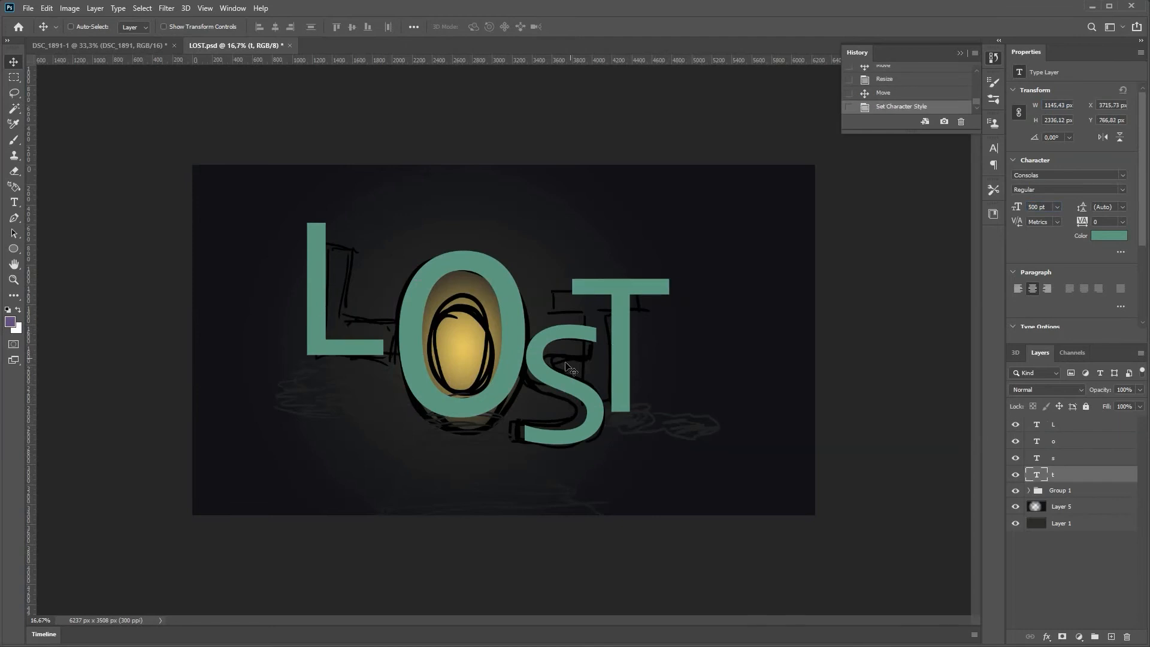
{"action": "left_click", "coordinate": [571, 380], "text": "ctrl"}
{"action": "left_click", "coordinate": [1016, 206]}
{"action": "type", "text": "500"}
{"action": "key", "text": "Return"}
{"action": "left_click", "coordinate": [1081, 424]}
- Set the O's font size to 500 pt and reposition it between the L and the S
{"action": "left_click", "coordinate": [418, 367], "text": "ctrl"}
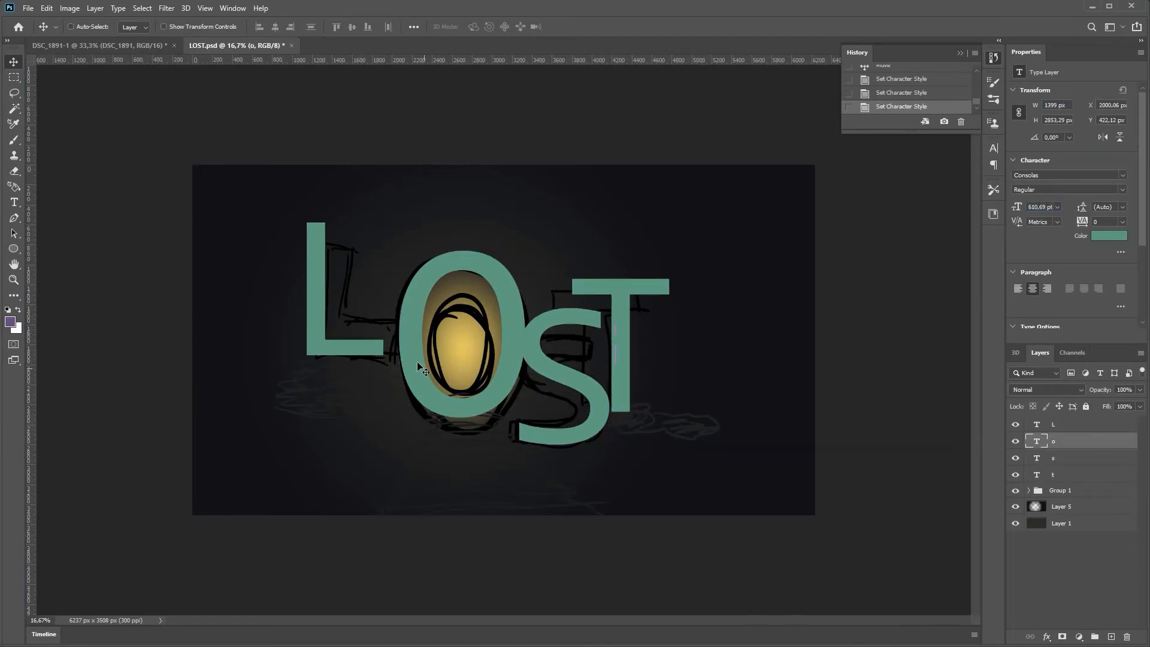
{"action": "left_click_drag", "start_coordinate": [419, 367], "coordinate": [410, 372]}
{"action": "left_click_drag", "start_coordinate": [1044, 207], "coordinate": [970, 213]}
{"action": "type", "text": "500"}
{"action": "key", "text": "Return"}
{"action": "left_click_drag", "start_coordinate": [482, 410], "coordinate": [489, 415]}
- Hide the sketch in Group 1 and adjust the positions of the L, S and T around the O
{"action": "left_click", "coordinate": [1015, 491]}
{"action": "left_click_drag", "start_coordinate": [355, 349], "coordinate": [377, 378]}
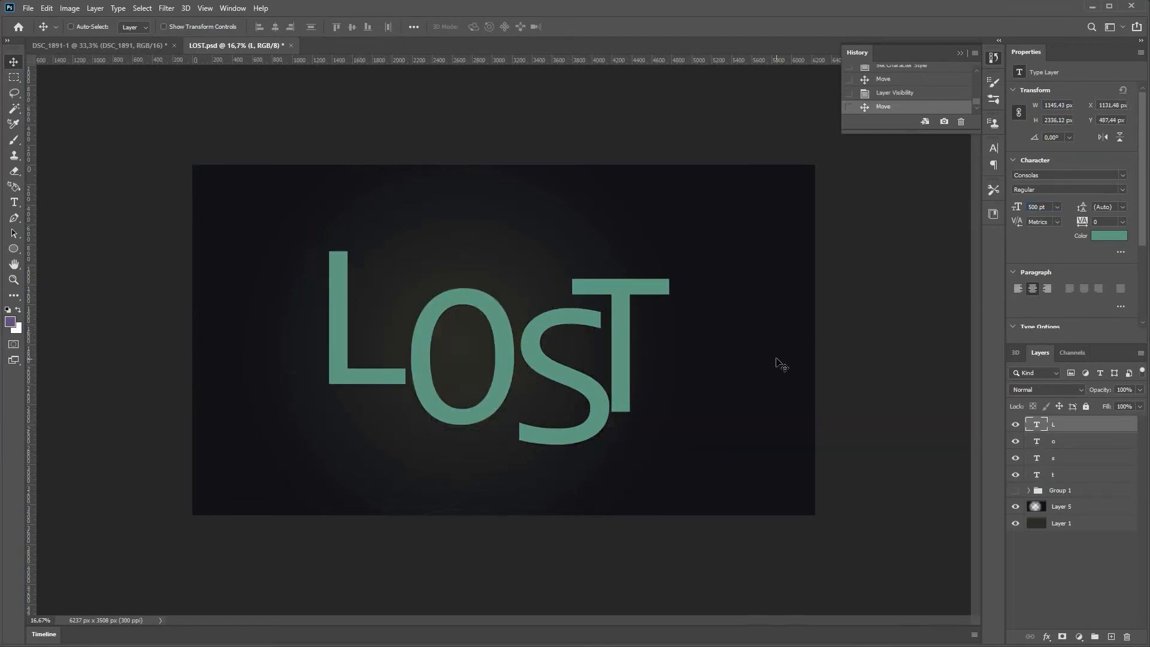
{"action": "left_click_drag", "start_coordinate": [596, 318], "coordinate": [594, 325]}
{"action": "left_click_drag", "start_coordinate": [618, 374], "coordinate": [618, 369]}
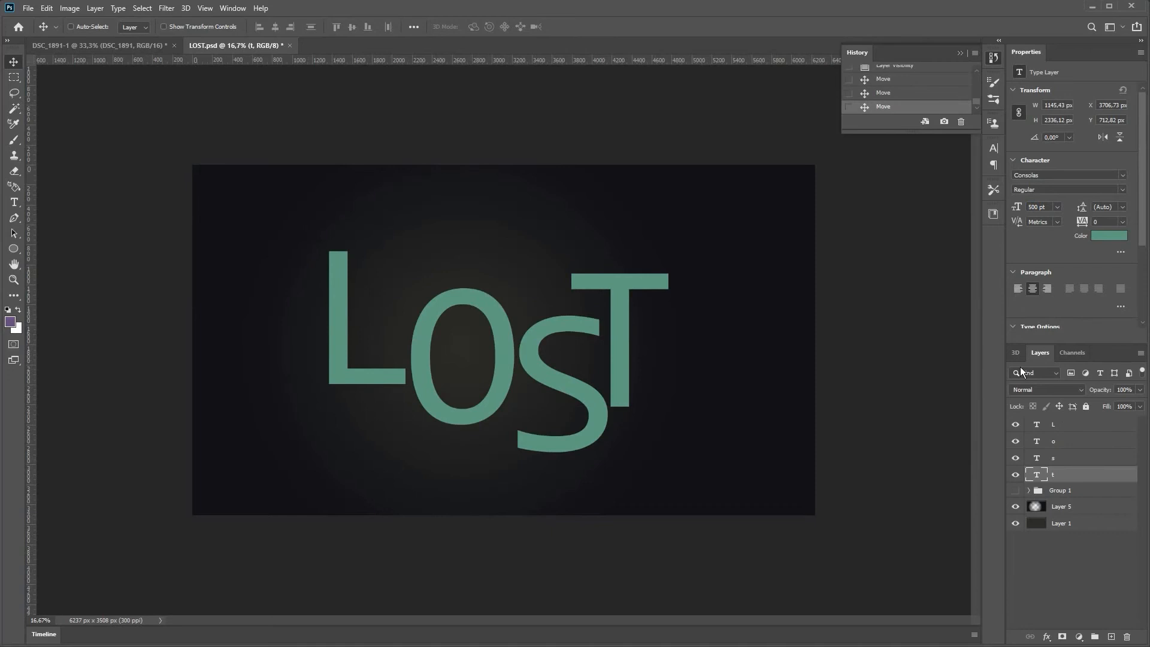
- Group the four letter layers and change their font to Cambria
{"action": "left_click", "coordinate": [1078, 425], "text": "shift"}
{"action": "left_click", "coordinate": [1066, 175]}
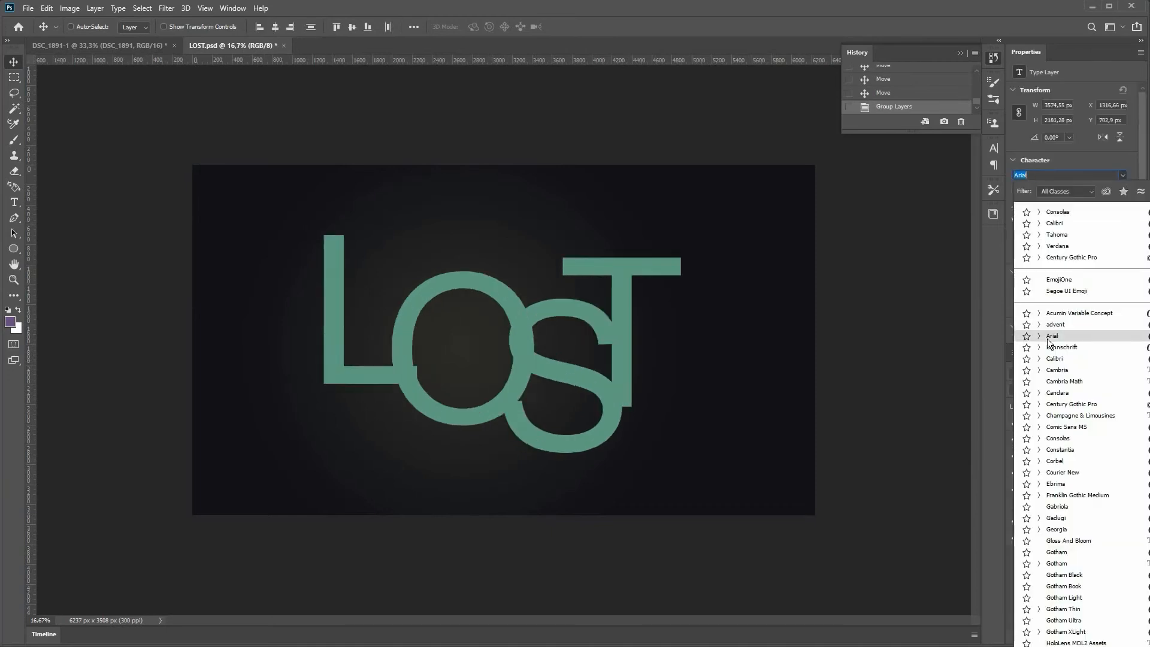
{"action": "left_click", "coordinate": [1046, 373]}
- Move the L slightly left and the T slightly right to space the Cambria letters
{"action": "left_click", "coordinate": [1070, 440]}
{"action": "mouse_move", "coordinate": [408, 379]}
{"action": "left_mouse_down"}
{"action": "mouse_move", "coordinate": [396, 419]}
{"action": "mouse_move", "coordinate": [397, 375]}
{"action": "left_mouse_up"}
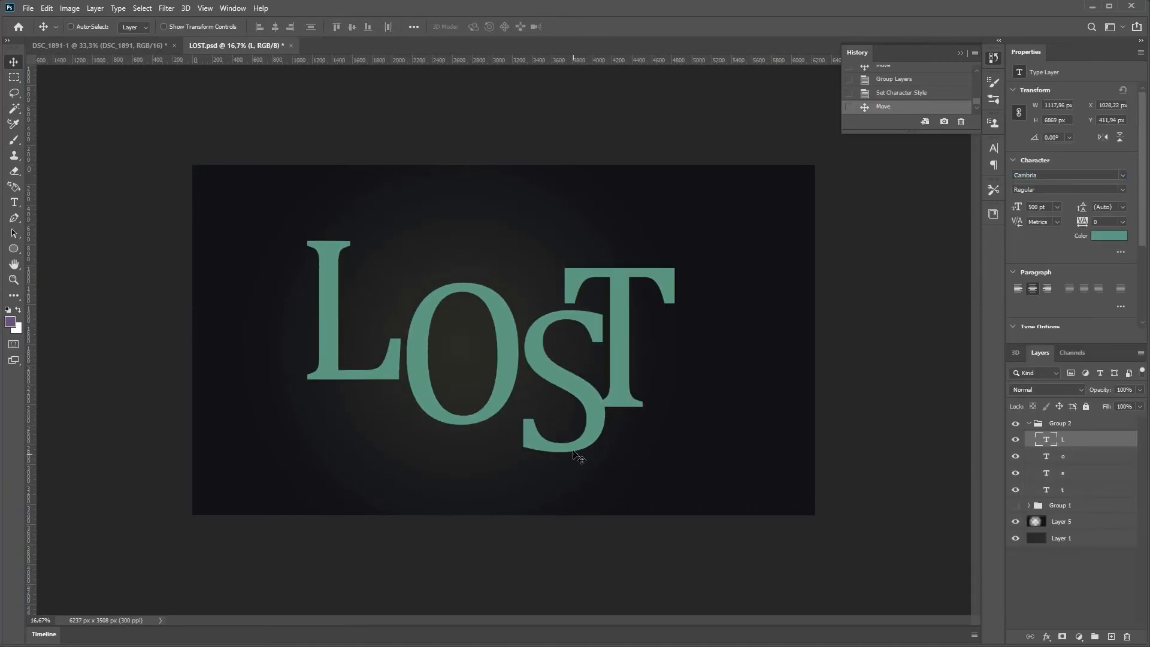
{"action": "left_click_drag", "start_coordinate": [622, 320], "coordinate": [633, 324]}
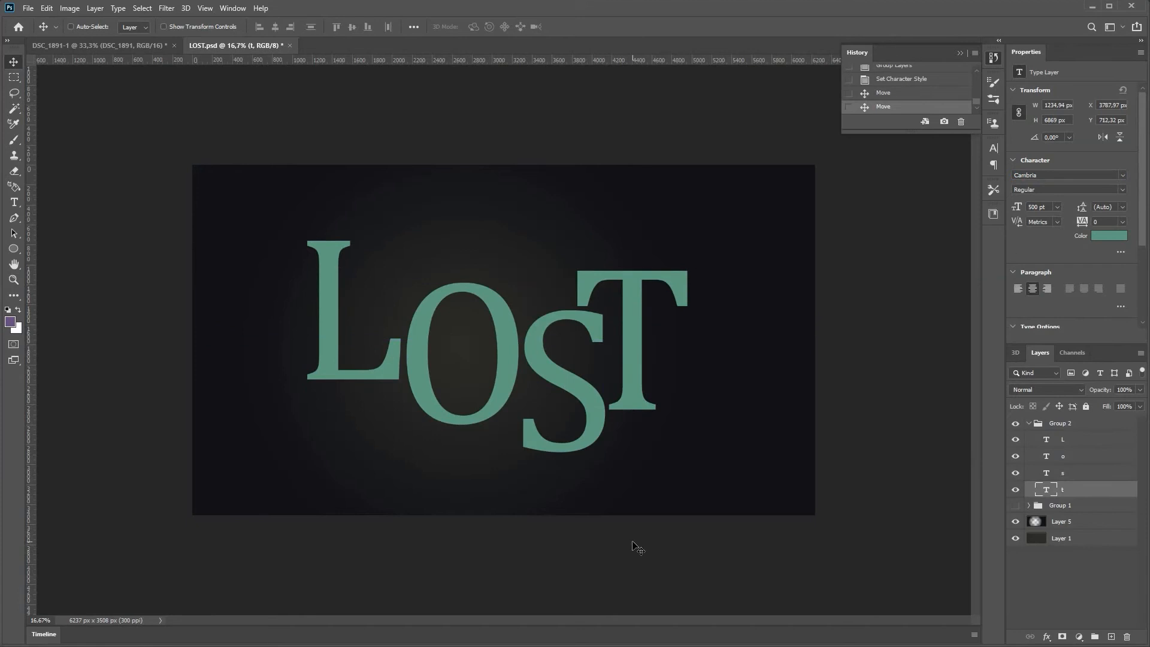
- Nudge the S and the T slightly left to tighten the letter spacing
{"action": "left_click", "coordinate": [602, 410], "text": "ctrl"}
{"action": "key", "text": "shift+Left"}
{"action": "key", "text": "shift+Left"}
{"action": "left_click", "coordinate": [643, 406], "text": "ctrl"}
{"action": "key", "text": "shift+Left"}
{"action": "key", "text": "shift+Left"}
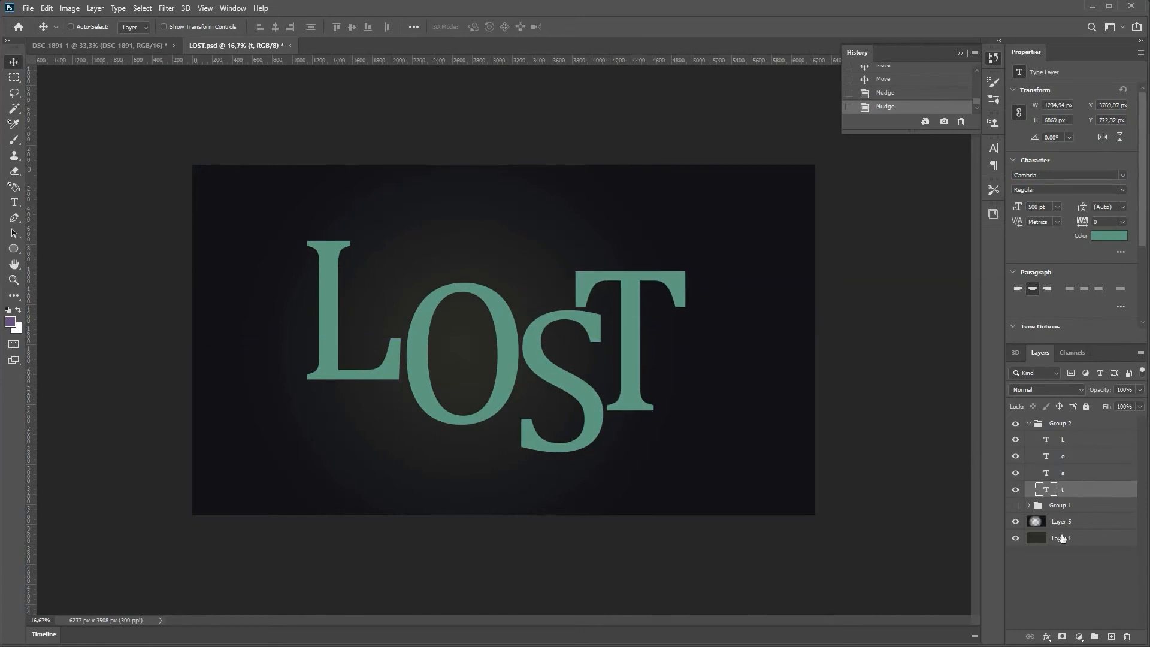
- Recolour all four letters dark olive and shift Group 2 up and to the right
{"action": "left_click", "coordinate": [1072, 439], "text": "shift"}
{"action": "left_click", "coordinate": [1107, 235]}
{"action": "left_click", "coordinate": [641, 331]}
{"action": "left_click", "coordinate": [771, 350]}
{"action": "key", "text": "Return"}
{"action": "left_click", "coordinate": [1060, 422]}
{"action": "left_click_drag", "start_coordinate": [778, 359], "coordinate": [800, 346]}
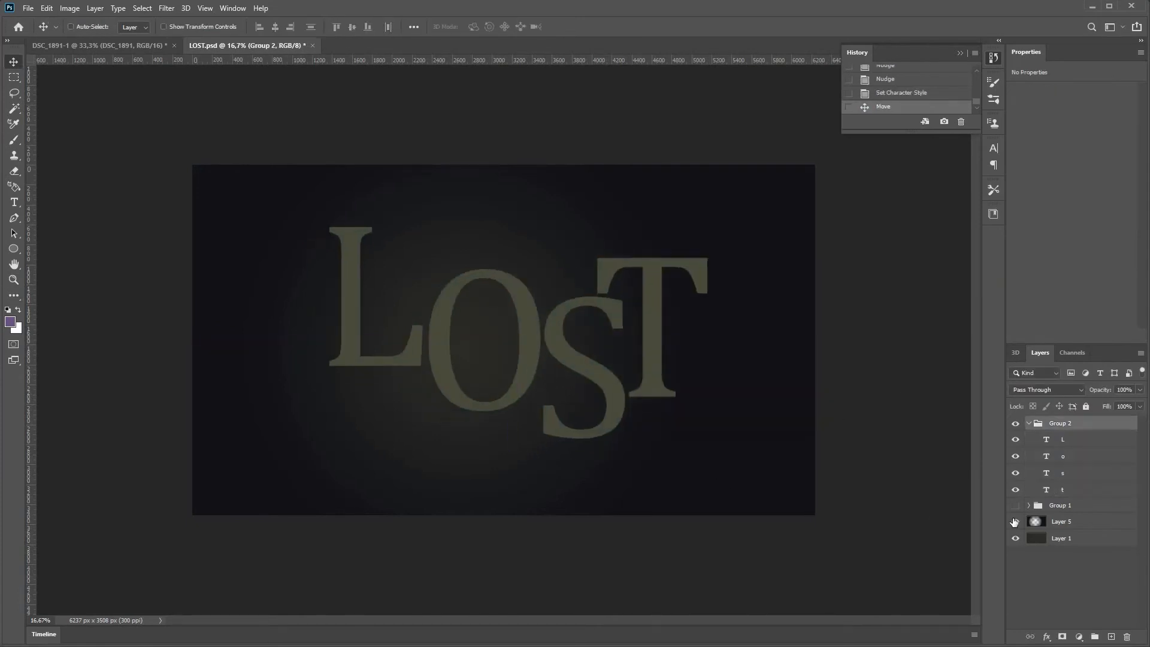
- Hide Layer 5 and adjust Layer 1's Hue/Saturation to Hue -172, Saturation +48, Lightness -36
{"action": "left_click", "coordinate": [1014, 521]}
{"action": "left_click", "coordinate": [1060, 538]}
{"action": "key", "text": "ctrl+u"}
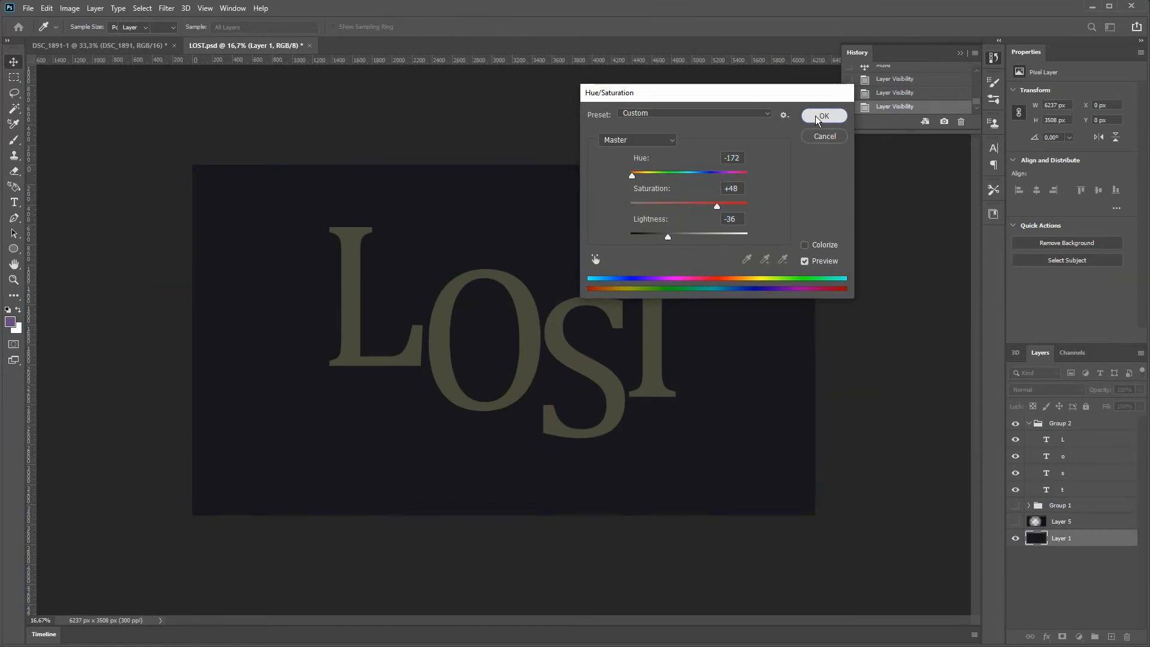
{"action": "left_click", "coordinate": [823, 116]}
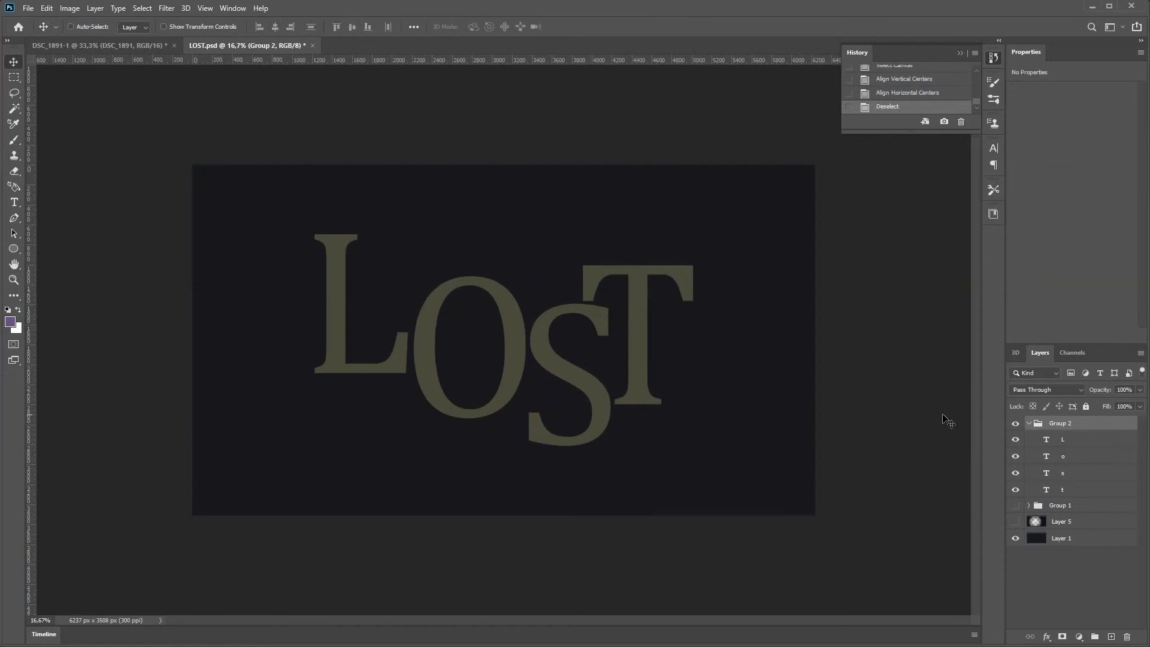
- Try a depth-map Solid Extrusion on the L layer alone, and undo it
{"action": "left_click", "coordinate": [1067, 440]}
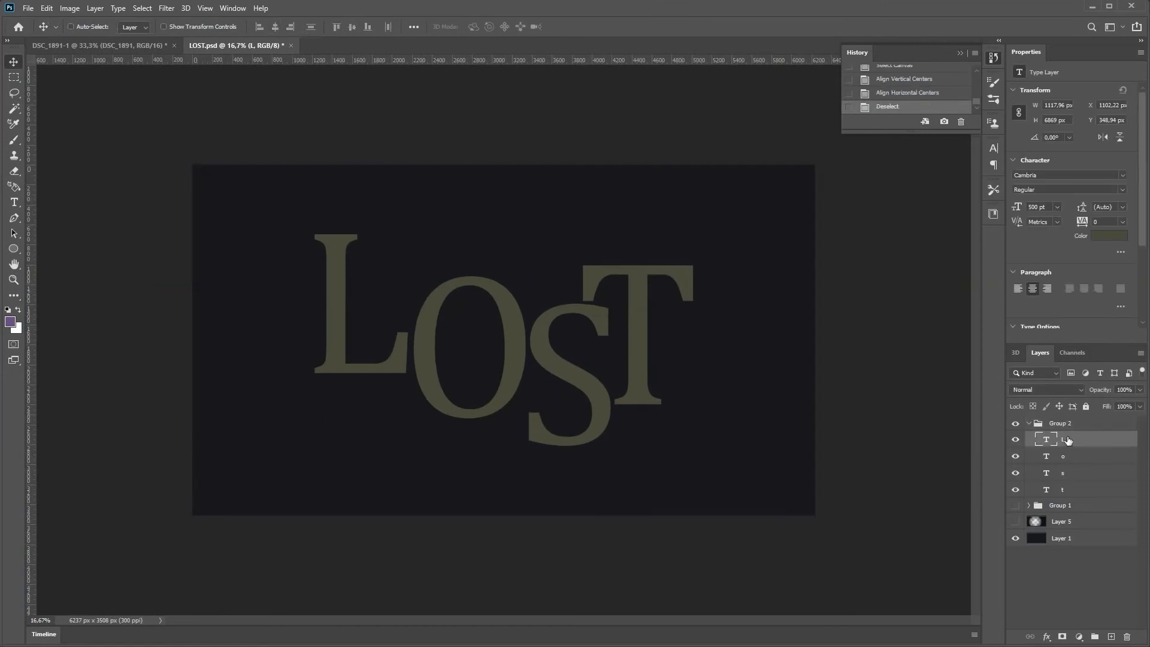
{"action": "left_click", "coordinate": [185, 8]}
{"action": "mouse_move", "coordinate": [359, 150]}
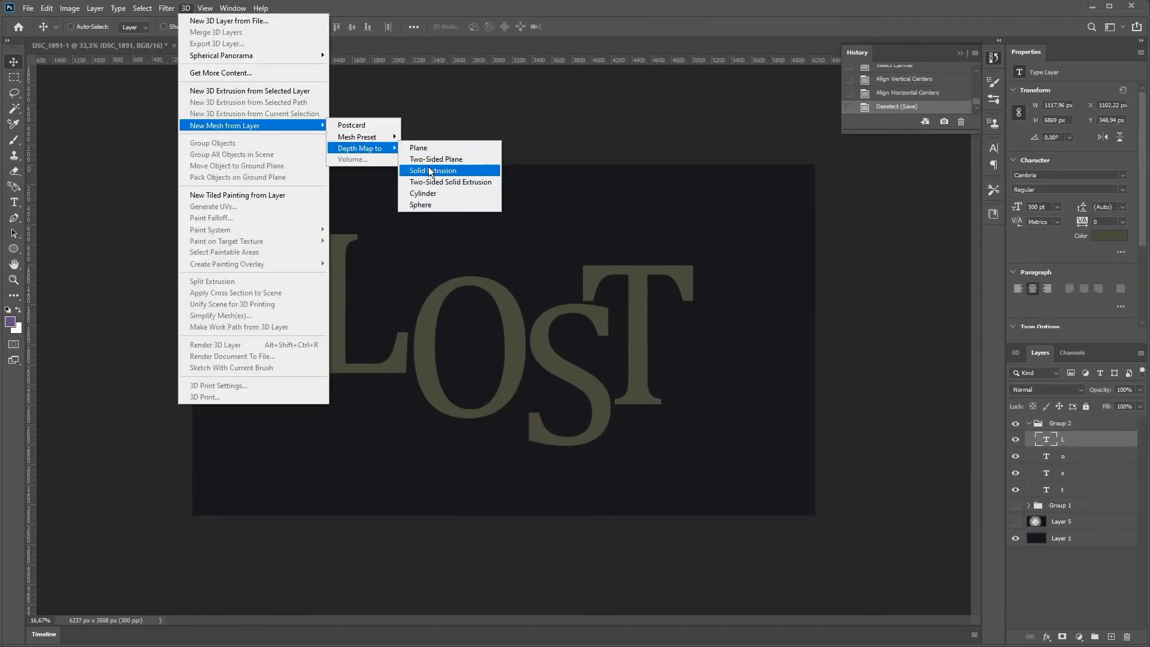
{"action": "left_click", "coordinate": [429, 167]}
{"action": "left_click_drag", "start_coordinate": [71, 543], "coordinate": [197, 544]}
{"action": "key", "text": "ctrl+z"}
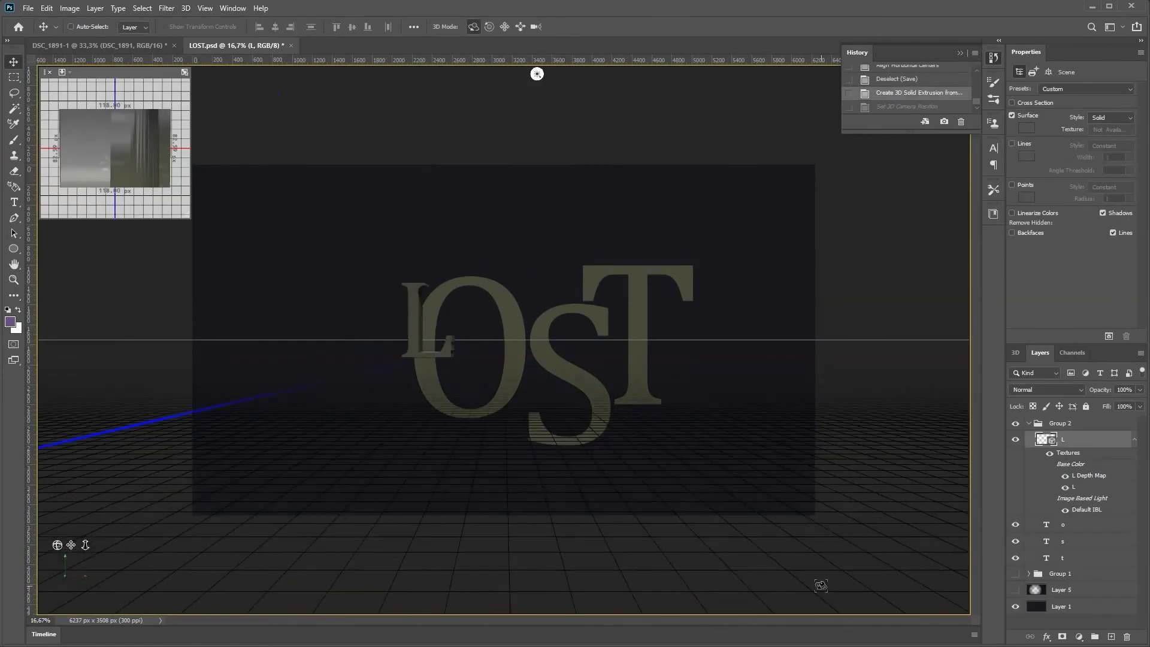
{"action": "key", "text": "ctrl+z"}
- Turn all four letter layers into one 3D mesh with a depth-map Solid Extrusion
{"action": "left_click", "coordinate": [1069, 438]}
{"action": "left_click", "coordinate": [1068, 489], "text": "shift"}
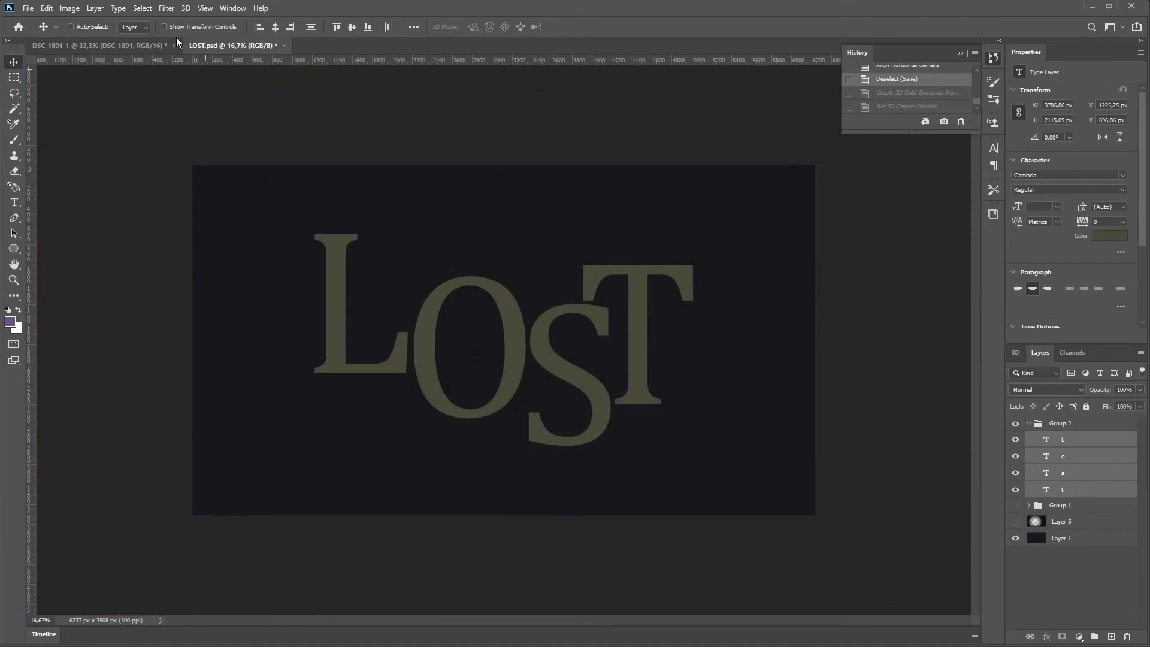
{"action": "left_click", "coordinate": [186, 8]}
{"action": "mouse_move", "coordinate": [251, 123]}
{"action": "mouse_move", "coordinate": [371, 144]}
{"action": "left_click", "coordinate": [434, 170]}
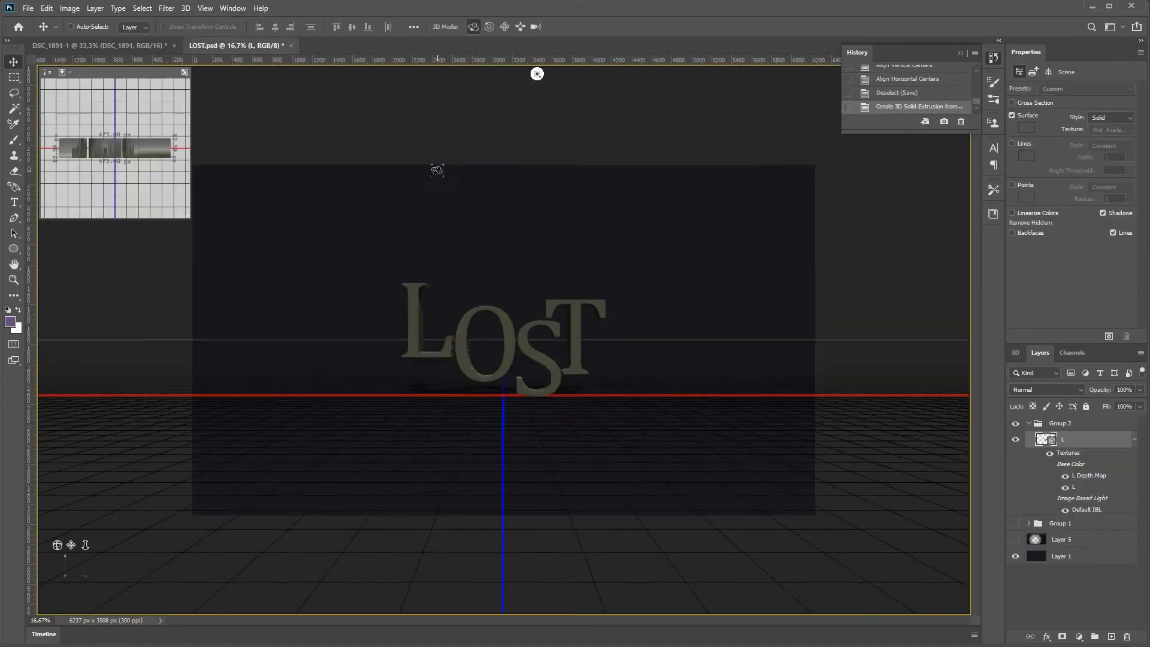
- Move the 3D camera closer so the extruded letters fill more of the canvas, undoing the last camera change
{"action": "left_click_drag", "start_coordinate": [57, 544], "coordinate": [58, 544]}
{"action": "left_click_drag", "start_coordinate": [85, 544], "coordinate": [76, 558]}
{"action": "key", "text": "ctrl+z"}
- Try aiming the infinite light from the upper left with an intensity of 505%, and revert the intensity
{"action": "left_click", "coordinate": [535, 75]}
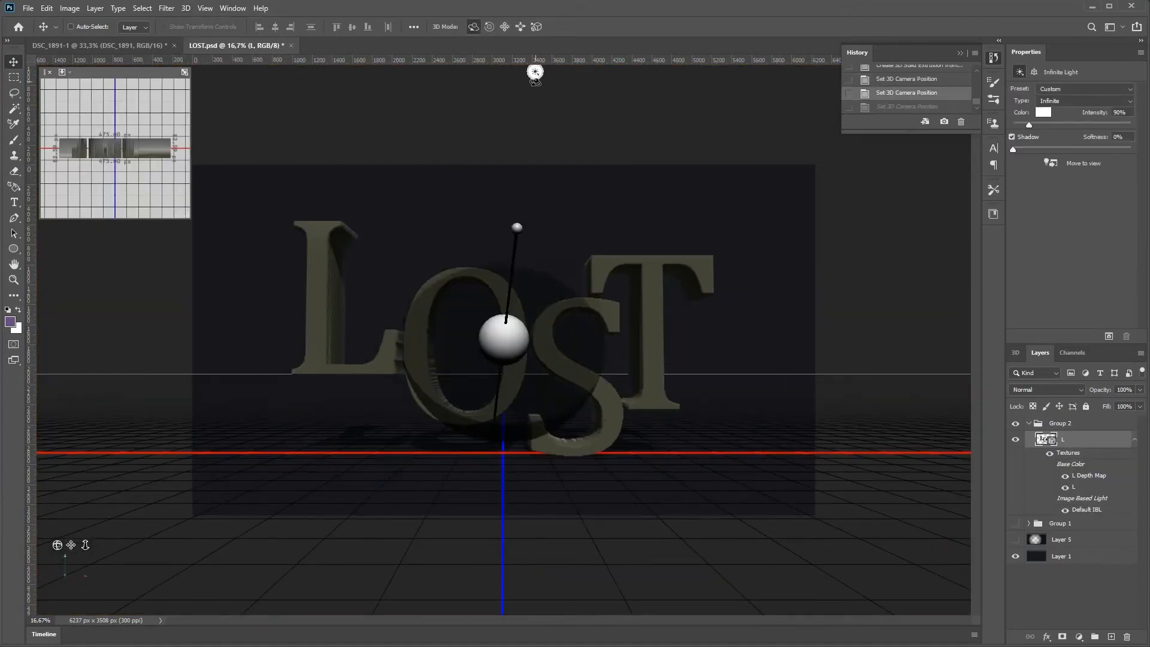
{"action": "mouse_move", "coordinate": [517, 227]}
{"action": "left_mouse_down"}
{"action": "mouse_move", "coordinate": [587, 234]}
{"action": "mouse_move", "coordinate": [509, 342]}
{"action": "mouse_move", "coordinate": [467, 329]}
{"action": "mouse_move", "coordinate": [519, 347]}
{"action": "mouse_move", "coordinate": [645, 316]}
{"action": "mouse_move", "coordinate": [303, 252]}
{"action": "left_mouse_up"}
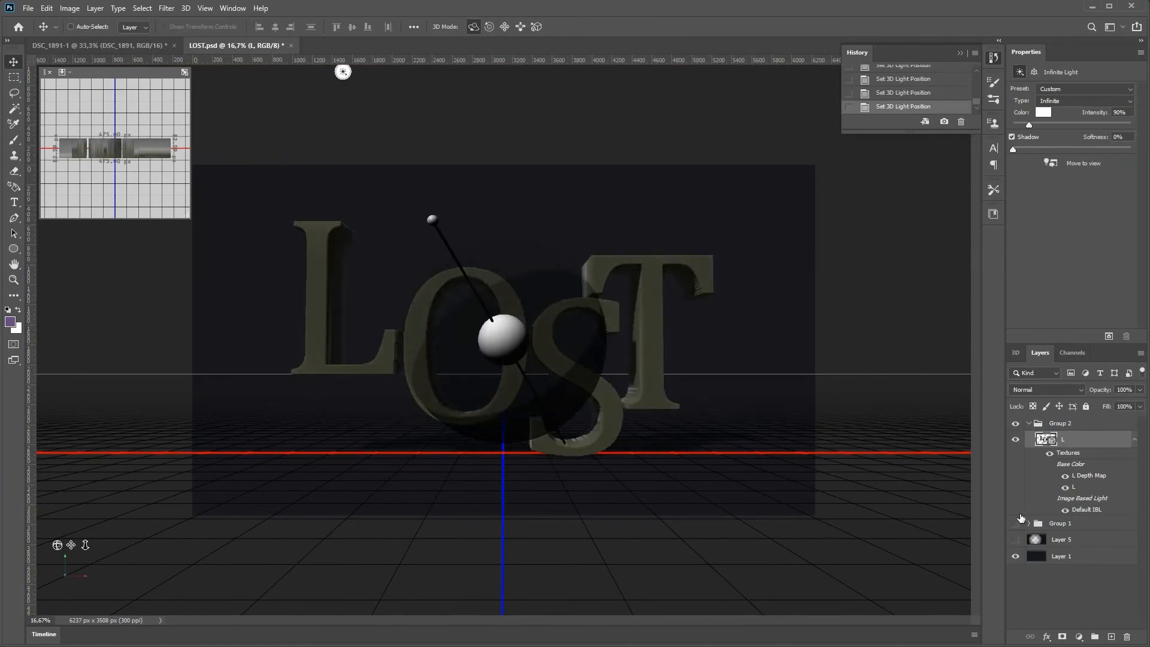
{"action": "left_click_drag", "start_coordinate": [1034, 123], "coordinate": [1082, 125]}
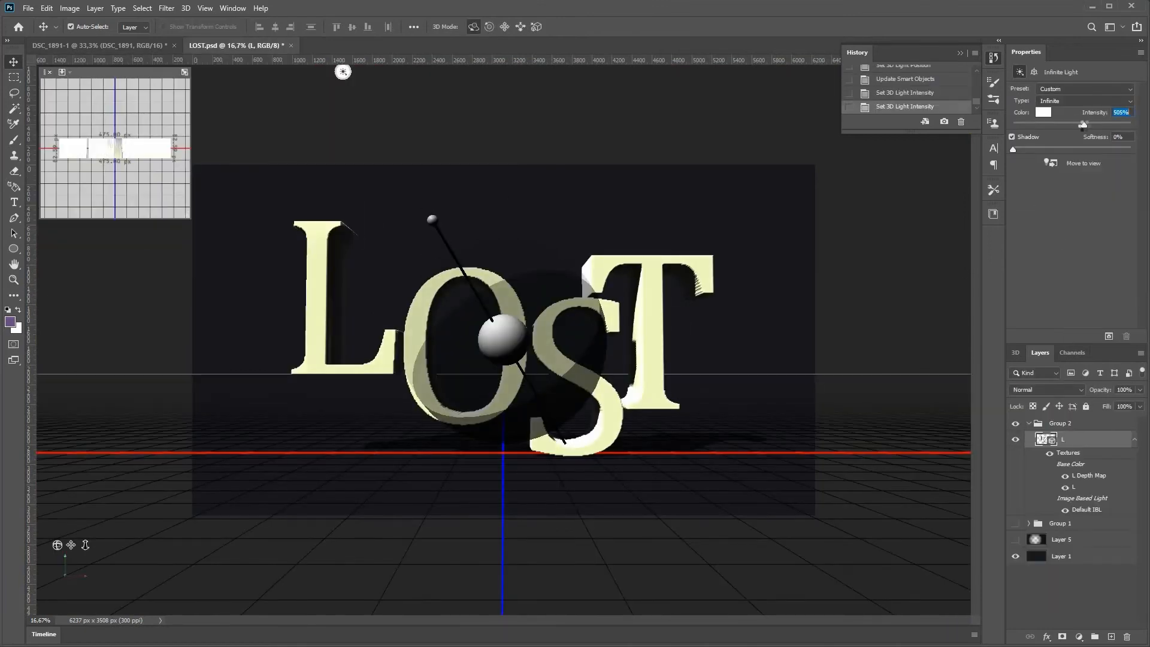
{"action": "left_click", "coordinate": [892, 78]}
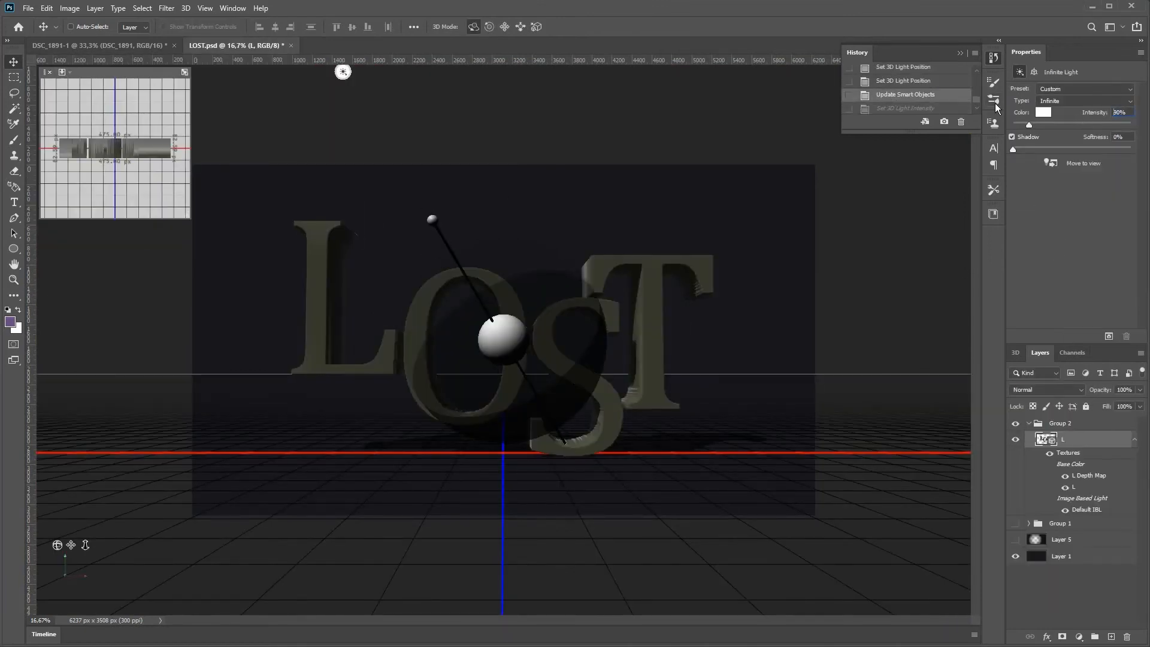
- Aim the infinite light from slightly left above the letters and set its shadow softness to 70%
{"action": "left_click", "coordinate": [1069, 162]}
{"action": "left_click_drag", "start_coordinate": [503, 335], "coordinate": [476, 236]}
{"action": "left_click", "coordinate": [1093, 129]}
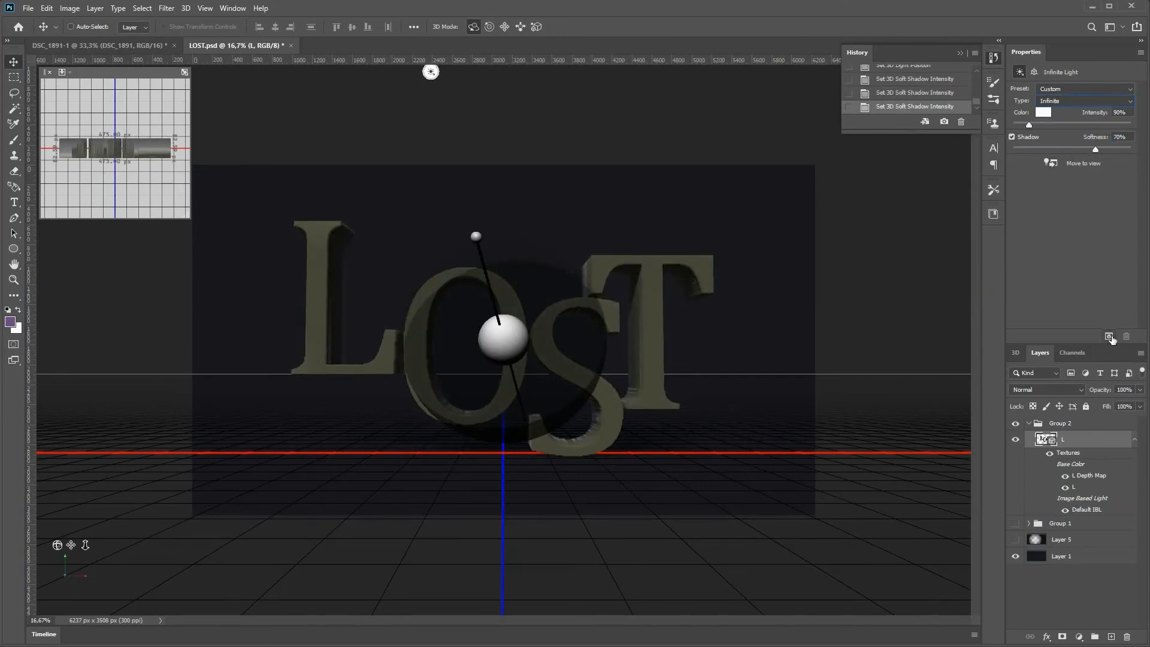
- Try hiding the 3D layer's textures and its Default IBL, and restore both
{"action": "right_click", "coordinate": [1072, 446]}
{"action": "left_click", "coordinate": [1070, 449]}
{"action": "right_click", "coordinate": [1078, 455]}
{"action": "key", "text": "Escape"}
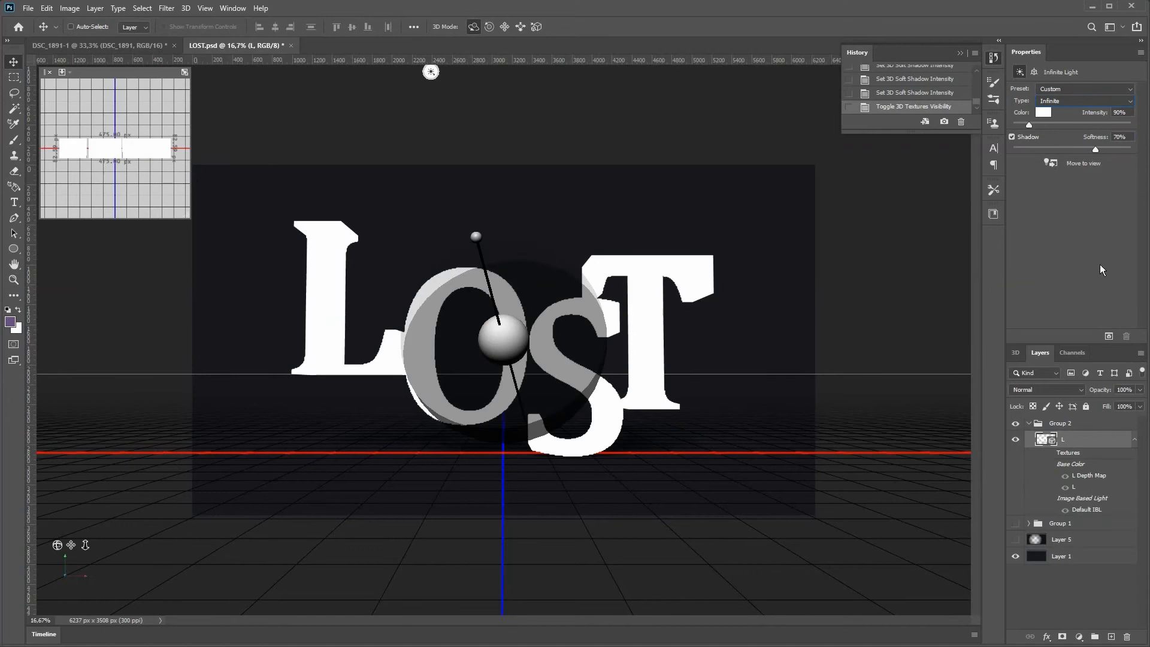
{"action": "key", "text": "ctrl+z"}
{"action": "left_click", "coordinate": [1065, 510]}
{"action": "left_click", "coordinate": [1065, 510]}
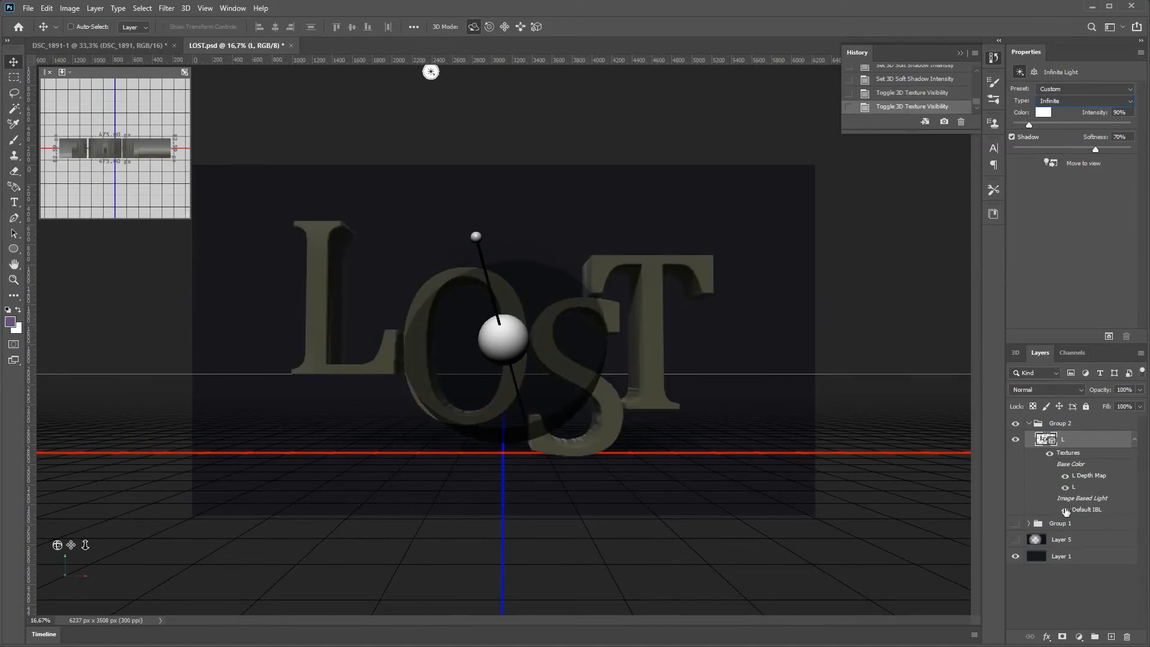
- Open the 3D scene's object list and add a new point light to the scene
{"action": "left_click", "coordinate": [166, 8]}
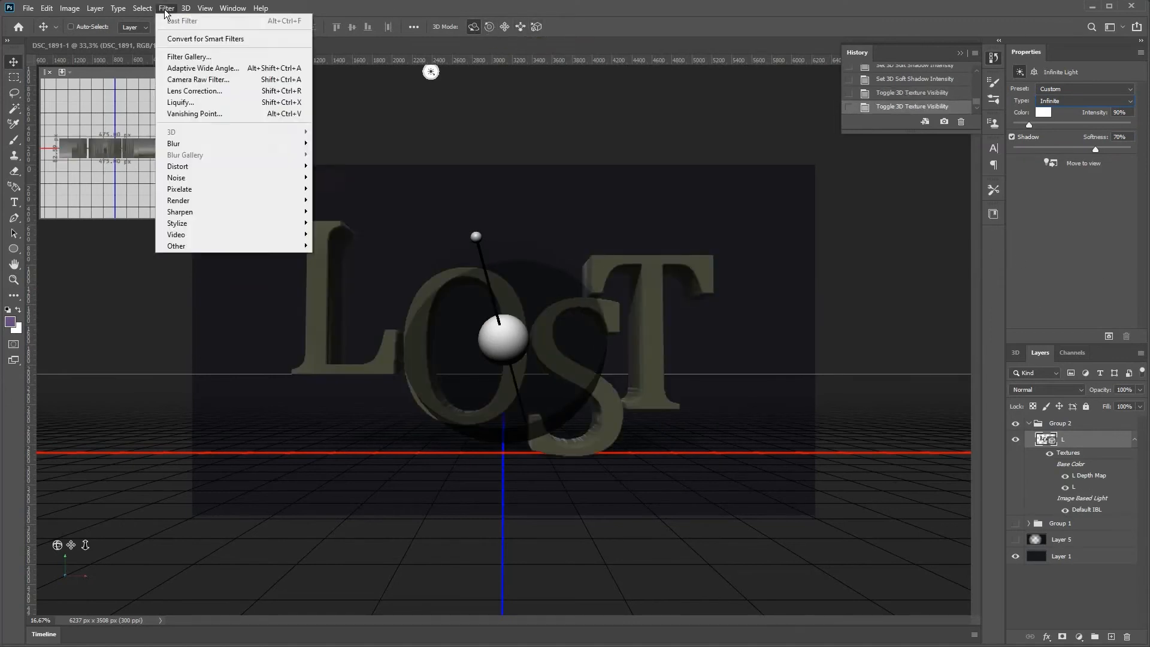
{"action": "mouse_move", "coordinate": [185, 7]}
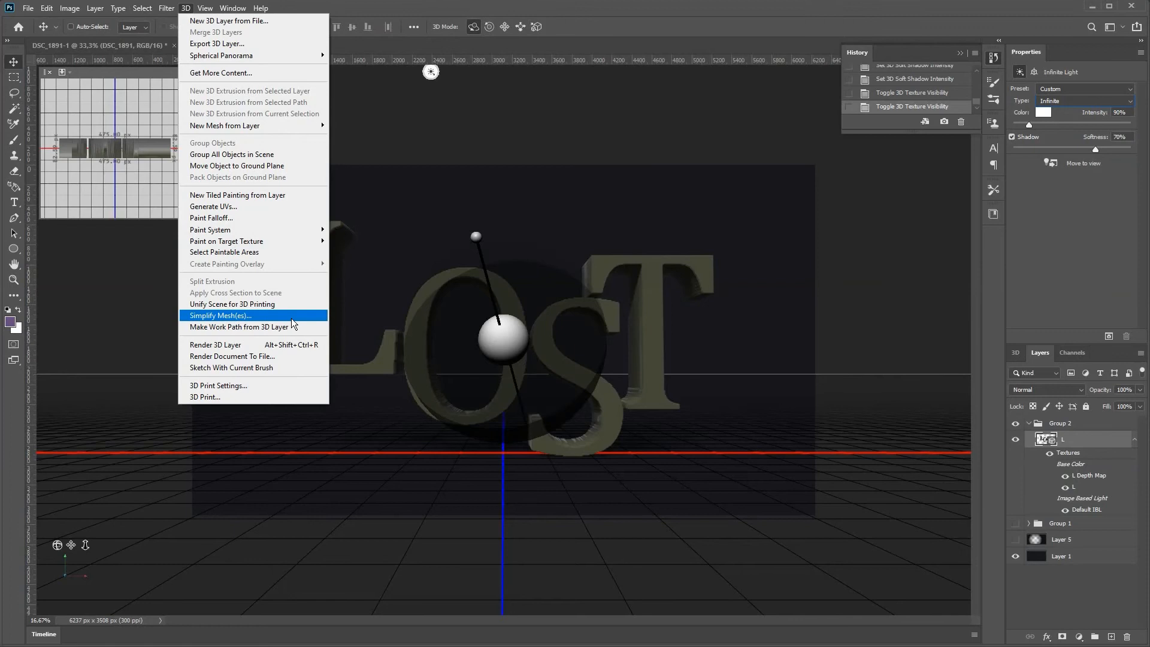
{"action": "left_click", "coordinate": [185, 7]}
{"action": "left_click", "coordinate": [232, 8]}
{"action": "left_click", "coordinate": [231, 78]}
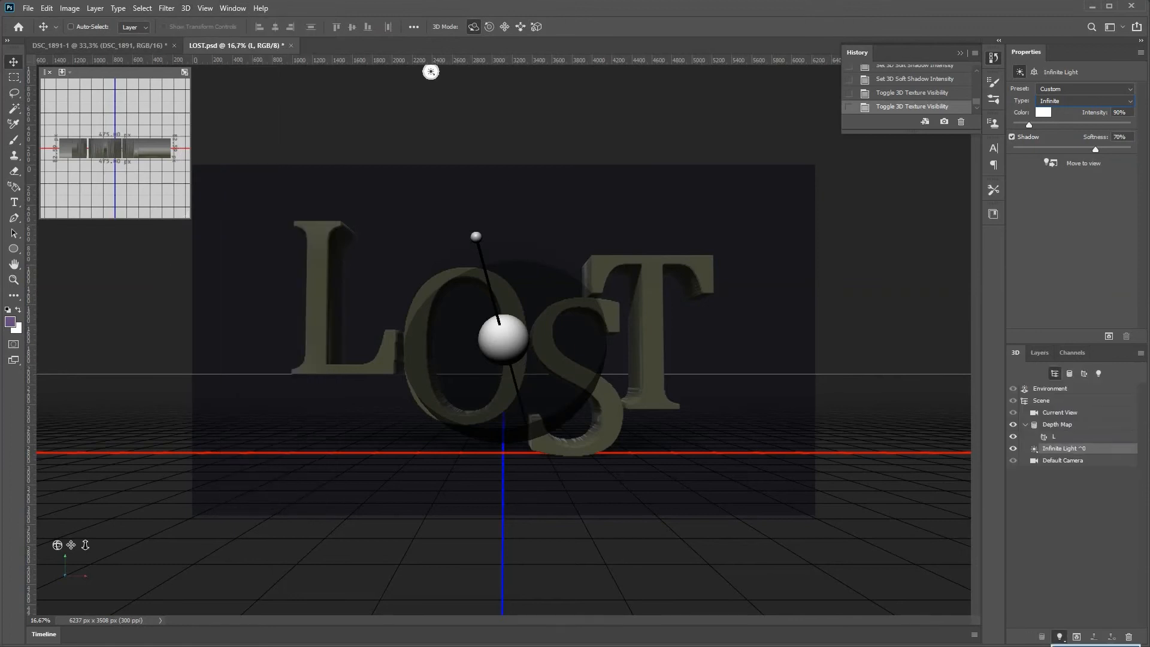
{"action": "left_click", "coordinate": [1077, 645]}
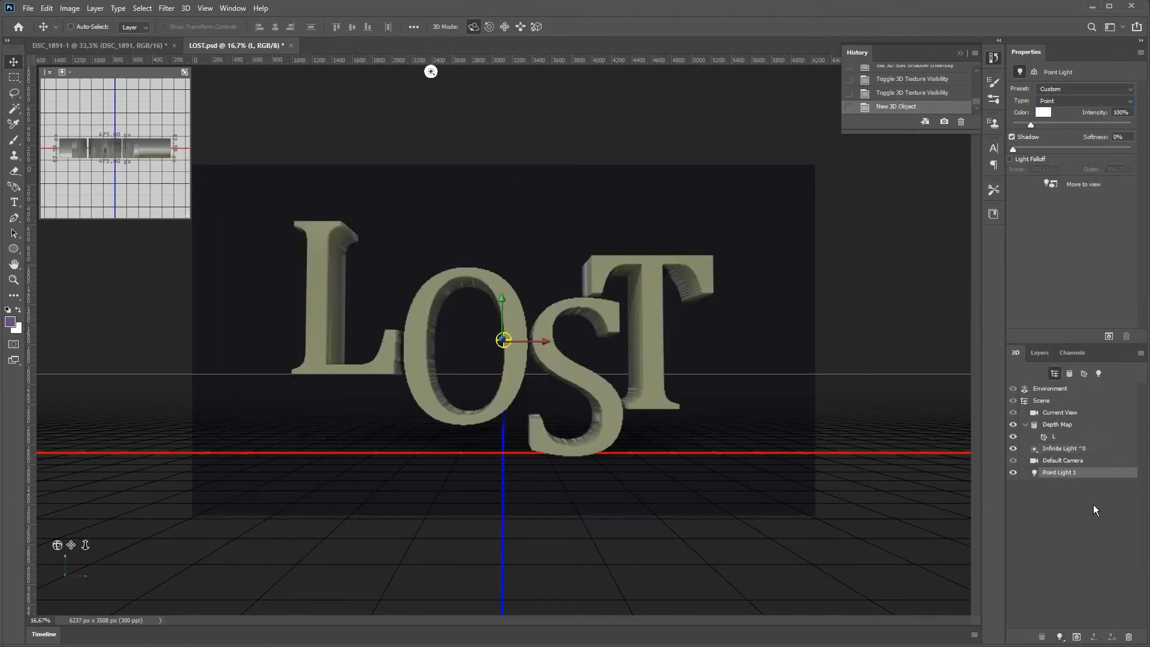
- Try to raise the point light on the canvas, and undo the rotation of the letter mesh
{"action": "left_click_drag", "start_coordinate": [503, 340], "coordinate": [509, 285]}
{"action": "left_click", "coordinate": [504, 340]}
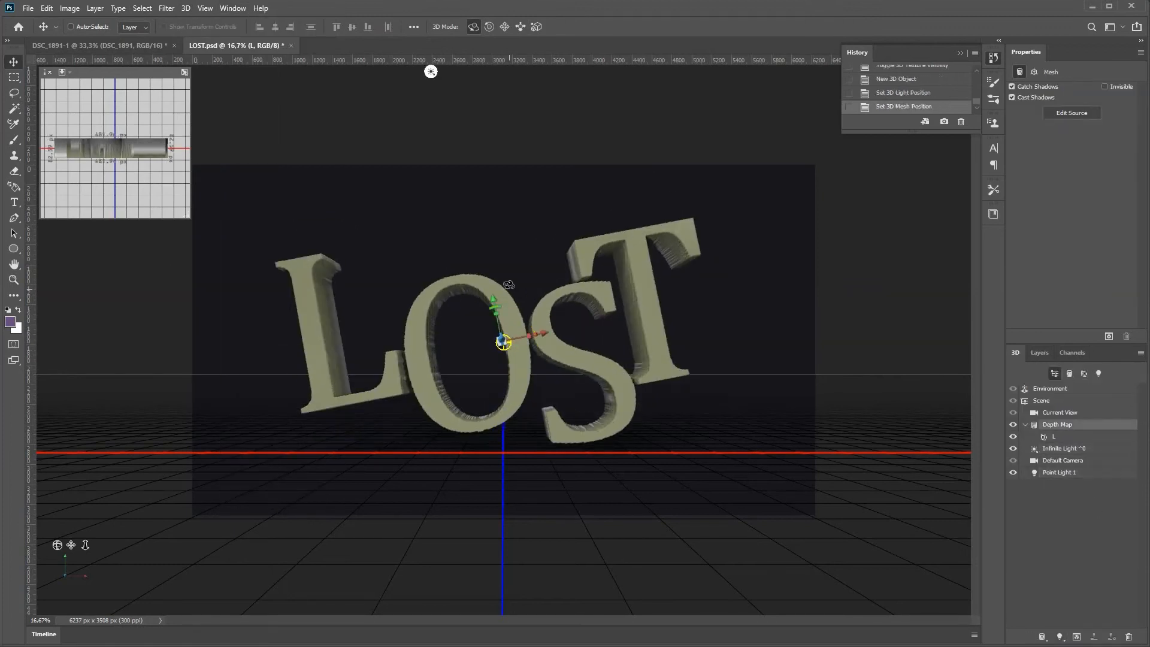
{"action": "key", "text": "ctrl+z"}
{"action": "key", "text": "ctrl+z"}
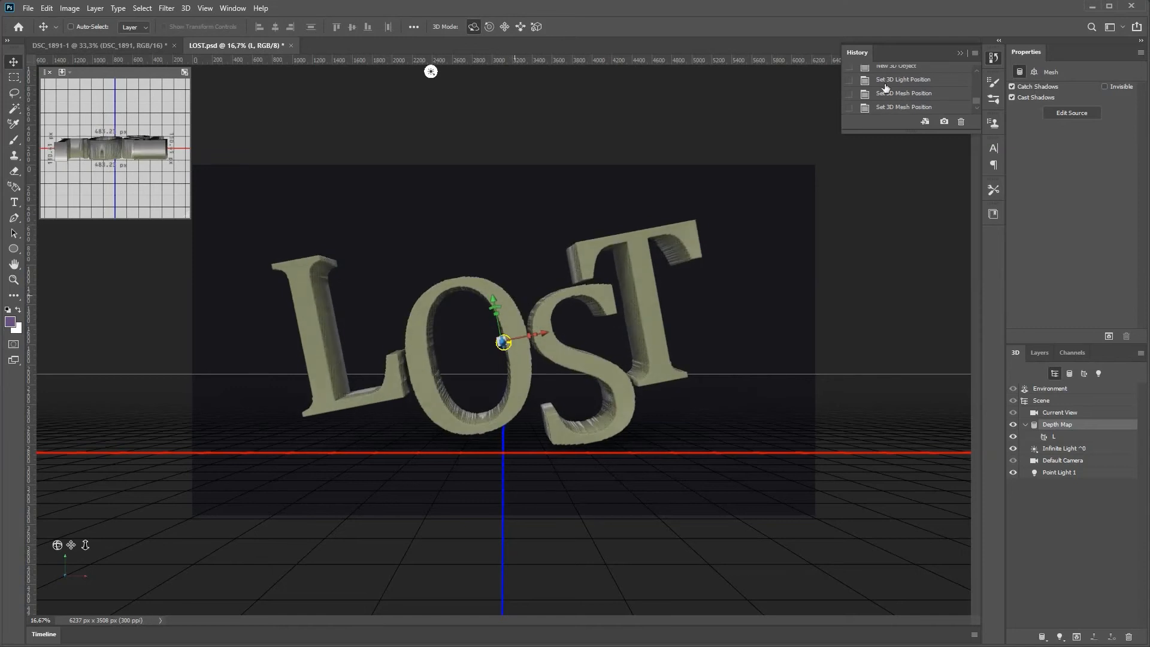
- Switch off the infinite light and set the point light's intensity to 264%, leaving Light Falloff off
{"action": "left_click", "coordinate": [1059, 473]}
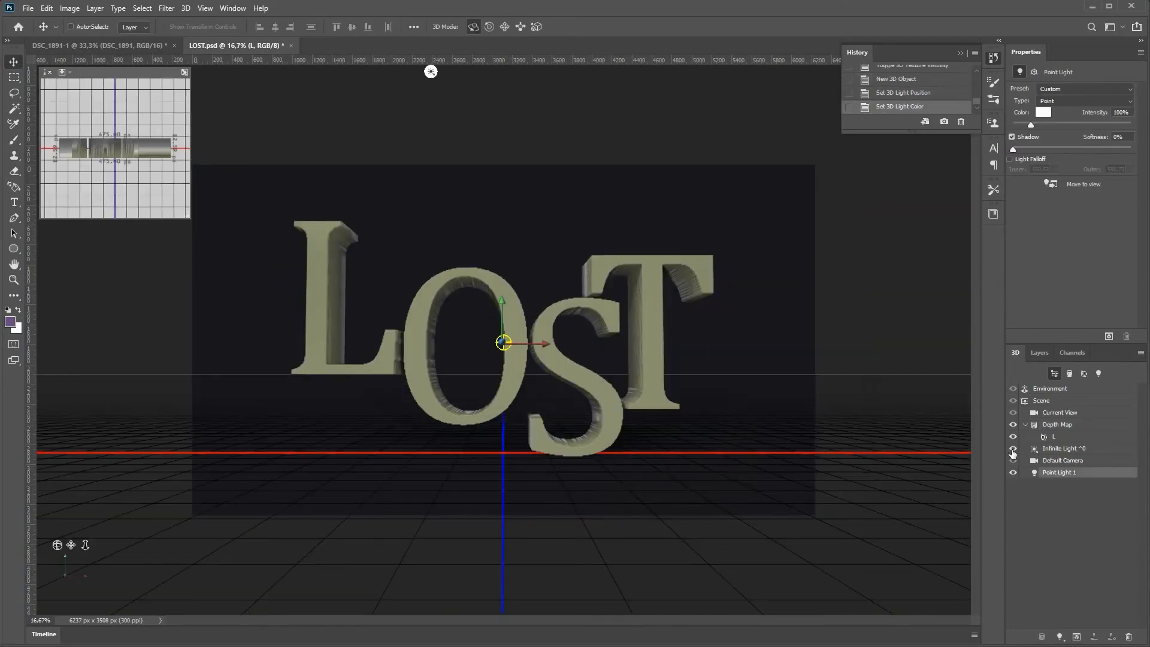
{"action": "left_click", "coordinate": [1013, 448]}
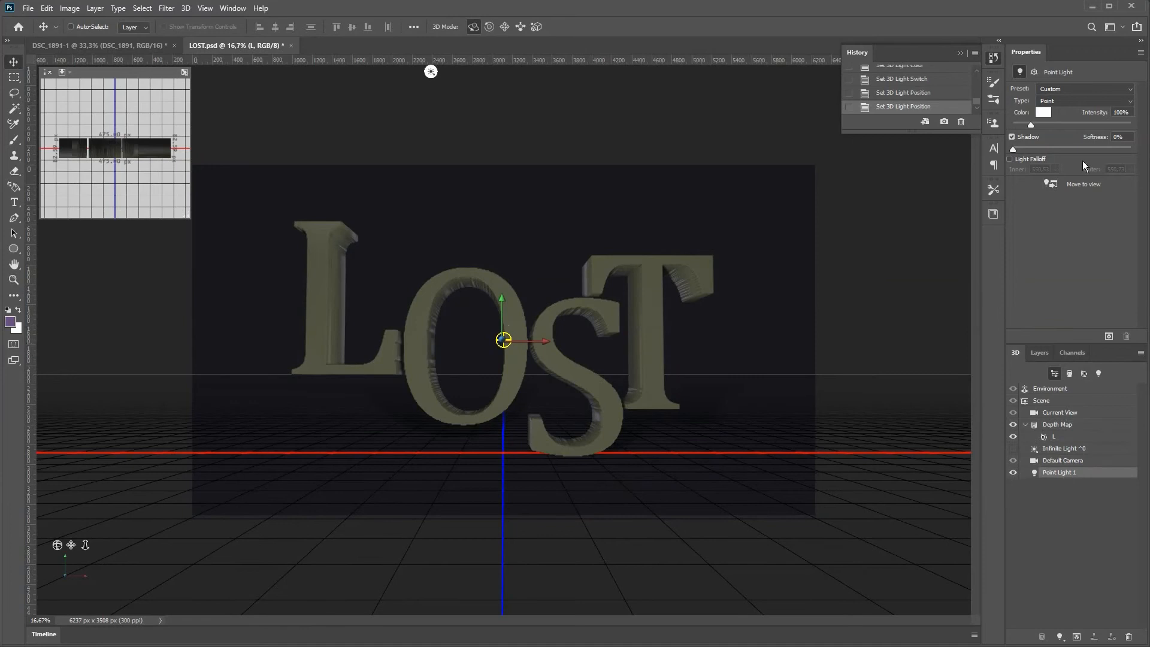
{"action": "left_click_drag", "start_coordinate": [1030, 125], "coordinate": [1052, 124]}
{"action": "left_click", "coordinate": [1024, 161]}
{"action": "left_click", "coordinate": [1024, 161]}
- Enable 3D dimensions on canvas and raise the point light's Y position
{"action": "left_click", "coordinate": [1033, 72]}
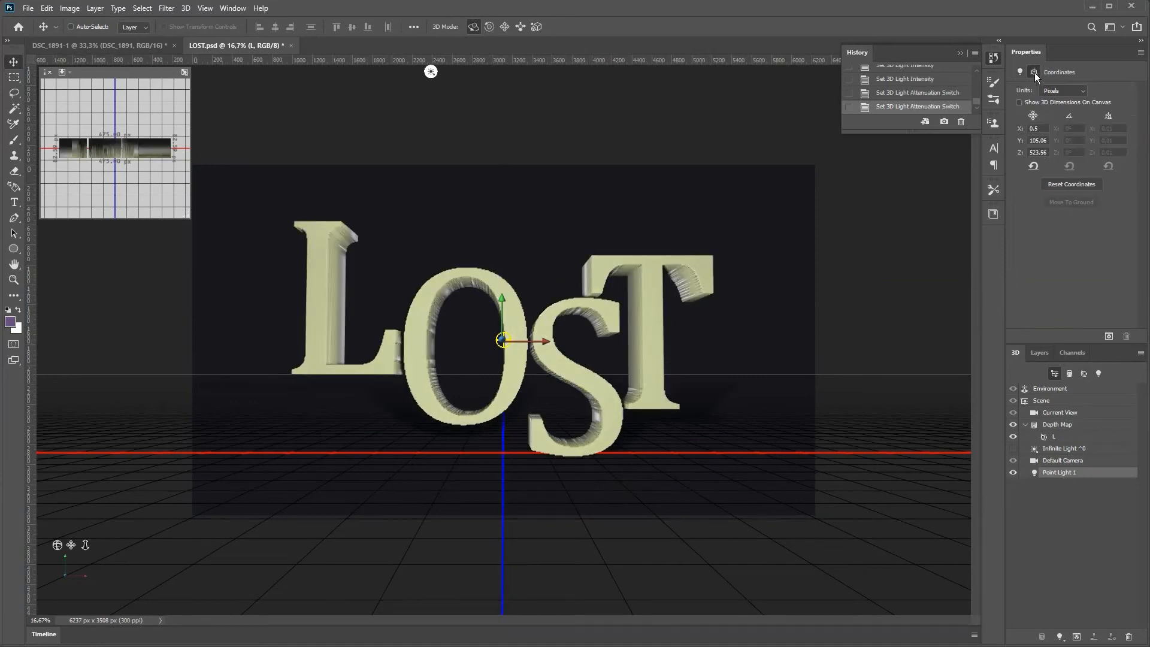
{"action": "left_click", "coordinate": [1019, 103]}
{"action": "left_click", "coordinate": [1021, 141]}
{"action": "type", "text": "300"}
- Level the current view camera by setting its X angle to 0°
{"action": "left_click", "coordinate": [850, 155]}
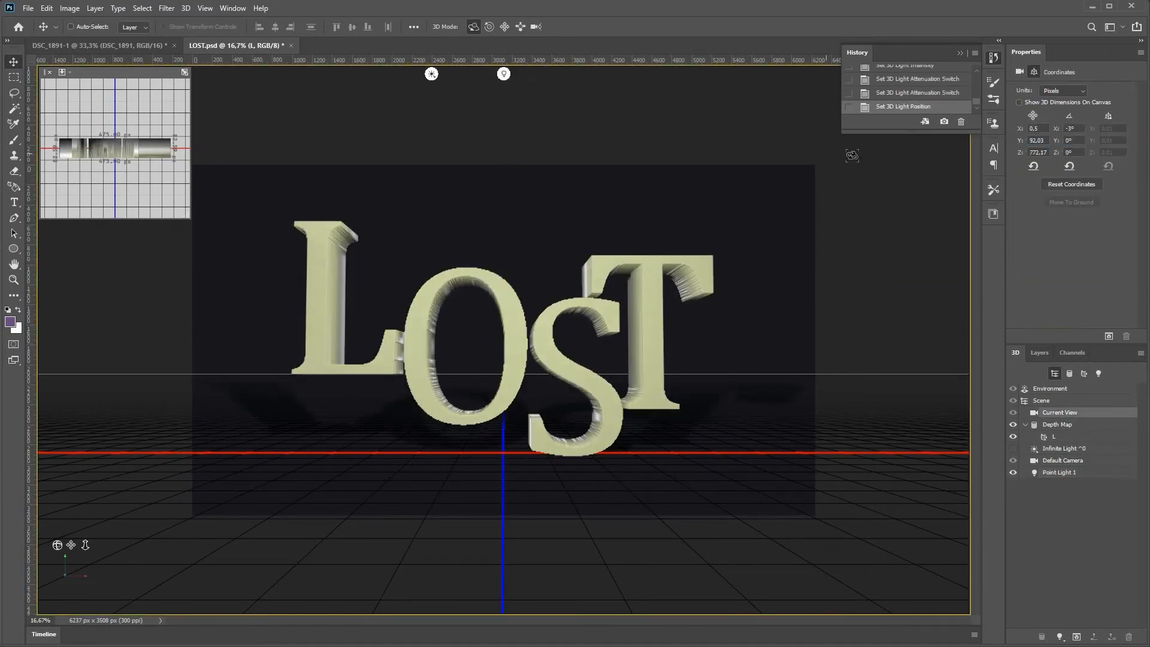
{"action": "left_click", "coordinate": [1055, 128]}
{"action": "type", "text": "0"}
{"action": "left_click_drag", "start_coordinate": [1020, 131], "coordinate": [1008, 153]}
- Move the point light in among the letters, at about X -42 px and Y 112 px
{"action": "left_click", "coordinate": [506, 78]}
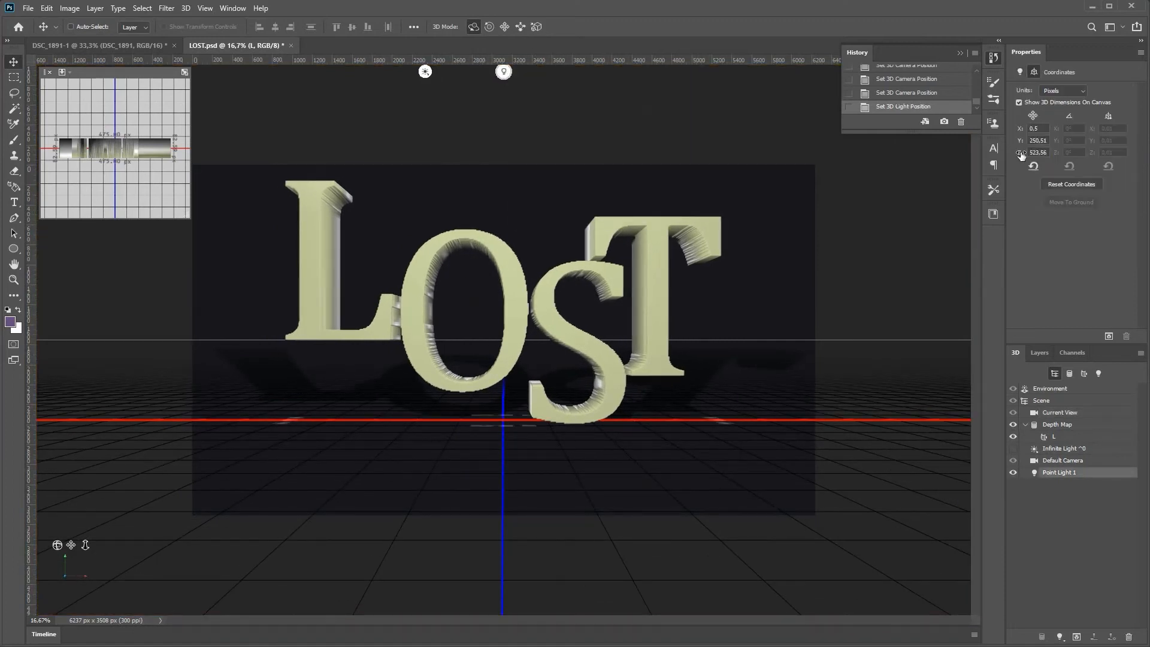
{"action": "left_click_drag", "start_coordinate": [1041, 134], "coordinate": [1013, 156]}
{"action": "type", "text": "07"}
- Set the point light's color to a pale yellow
{"action": "left_click", "coordinate": [1019, 71]}
{"action": "left_click", "coordinate": [1044, 113]}
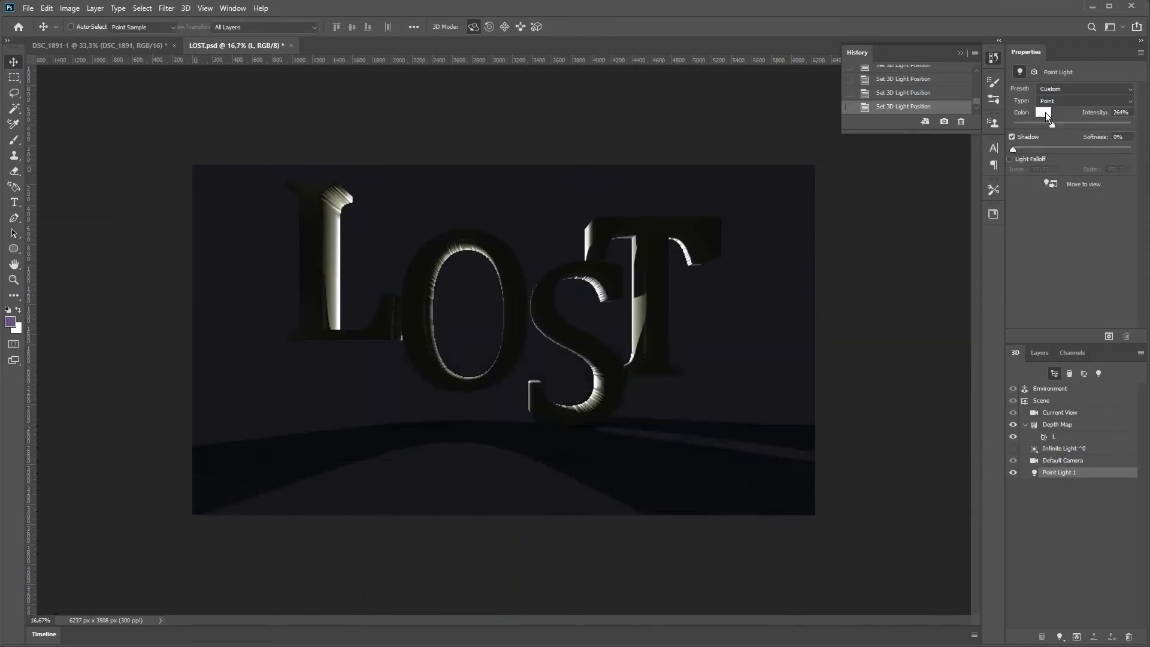
{"action": "left_click", "coordinate": [772, 500]}
{"action": "left_click_drag", "start_coordinate": [688, 387], "coordinate": [664, 377]}
{"action": "left_click", "coordinate": [823, 218]}
- Switch the infinite light back on and give it a pale grayish-blue color
{"action": "left_click", "coordinate": [1012, 449]}
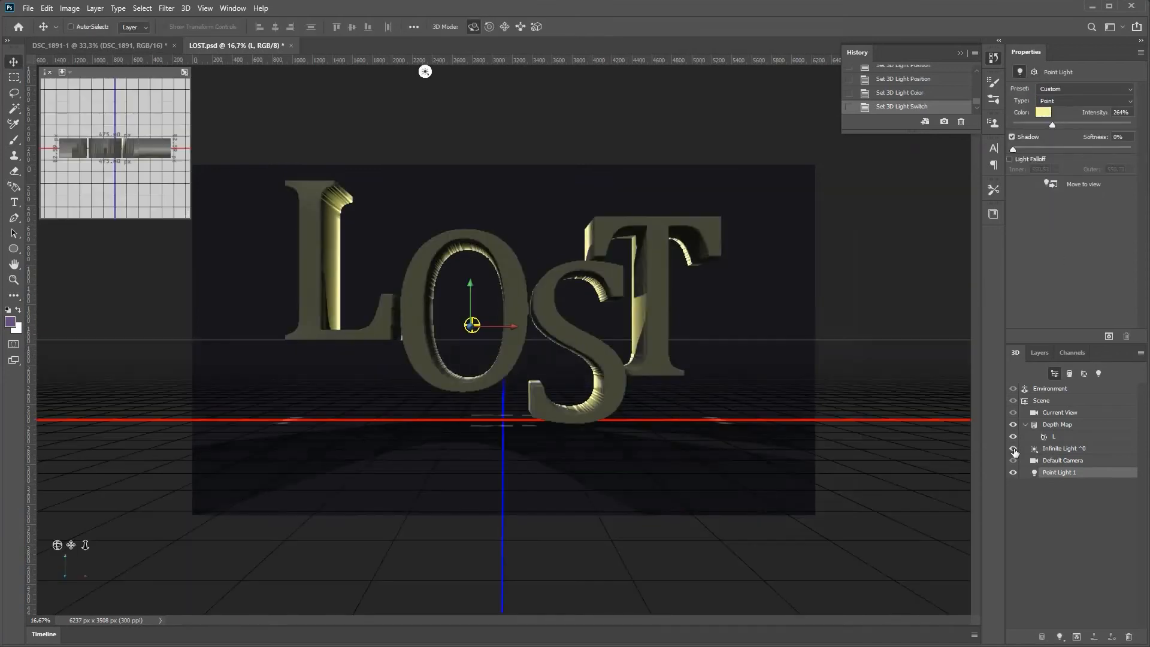
{"action": "left_click", "coordinate": [1060, 449]}
{"action": "left_click", "coordinate": [1043, 113]}
{"action": "left_click", "coordinate": [726, 441]}
{"action": "left_click", "coordinate": [647, 455]}
{"action": "left_click", "coordinate": [821, 218]}
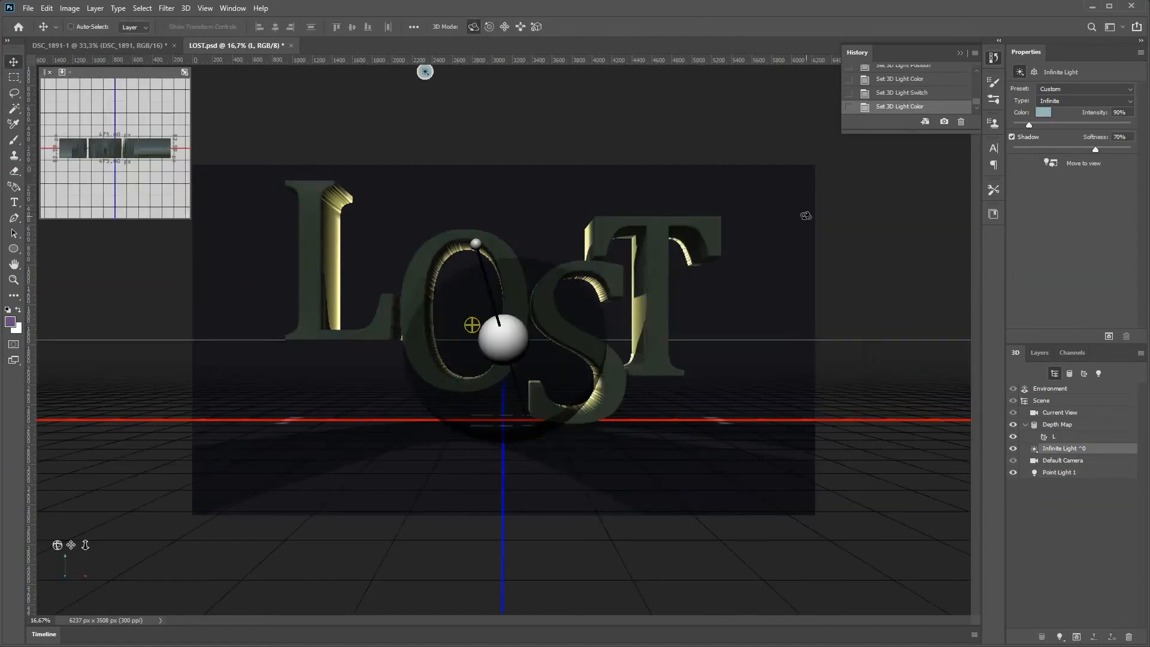
- Set the point light's intensity to 215% and shadow softness to 96%, and try Light Falloff with adjusted radii before disabling it
{"action": "left_click", "coordinate": [1055, 475]}
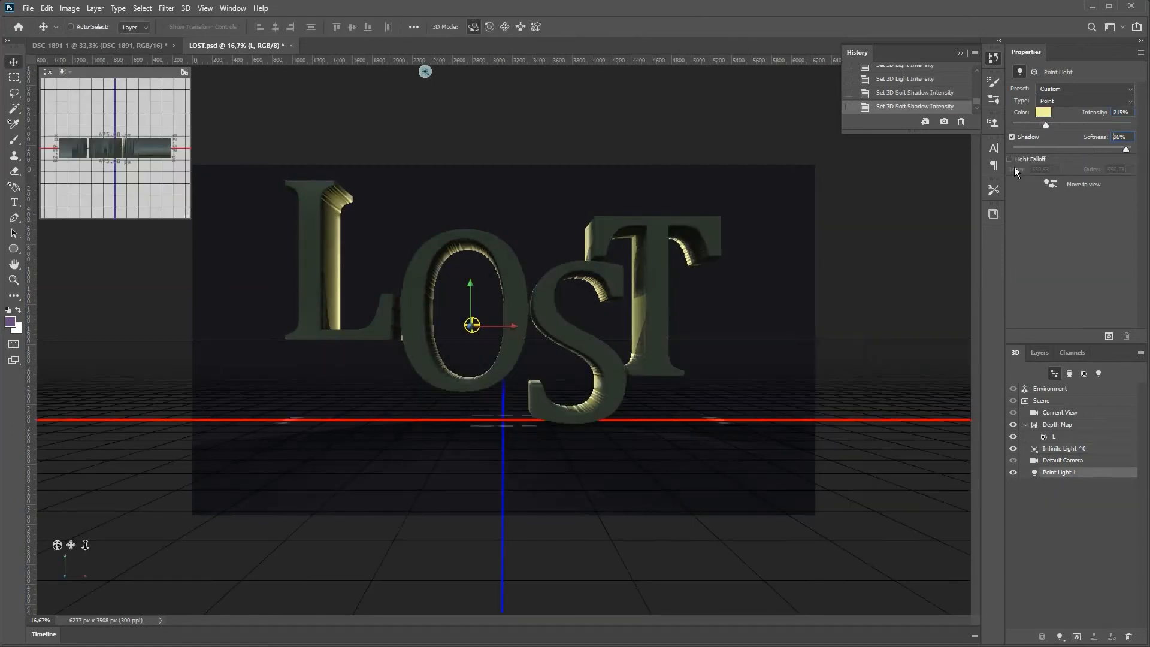
{"action": "left_click", "coordinate": [1009, 159]}
{"action": "left_click_drag", "start_coordinate": [1016, 170], "coordinate": [1077, 186]}
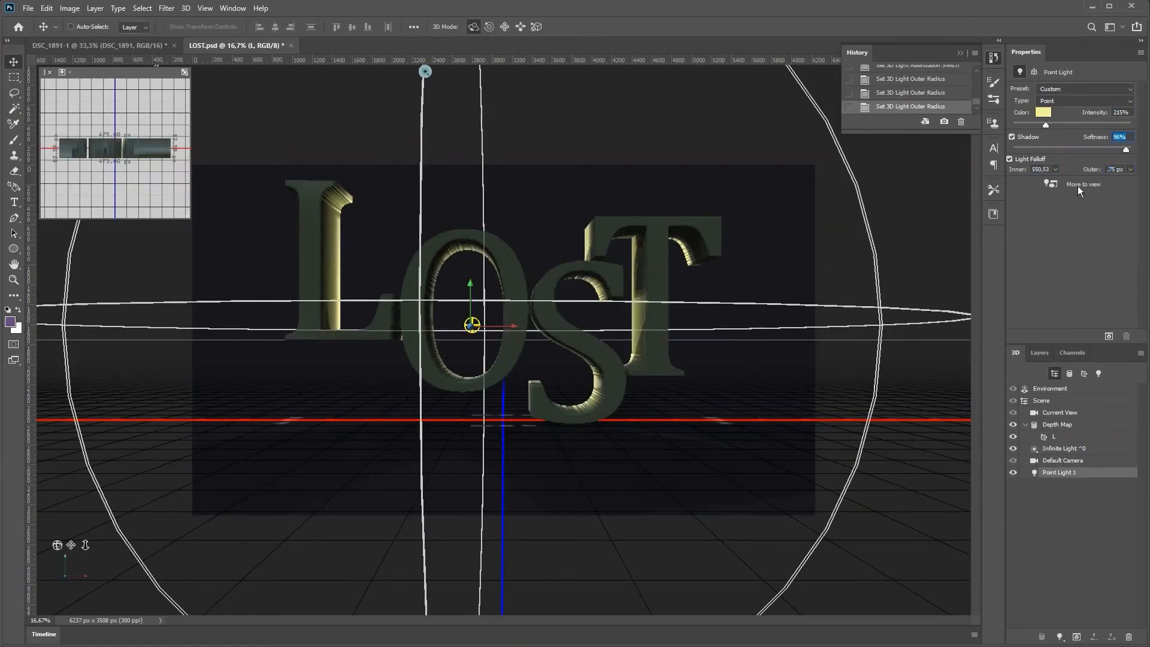
{"action": "left_click", "coordinate": [1010, 159]}
- Set the point light's Z position to about -28 px and orbit the camera to view the letters from slightly below
{"action": "left_click", "coordinate": [1033, 71]}
{"action": "left_click_drag", "start_coordinate": [1019, 152], "coordinate": [1040, 154]}
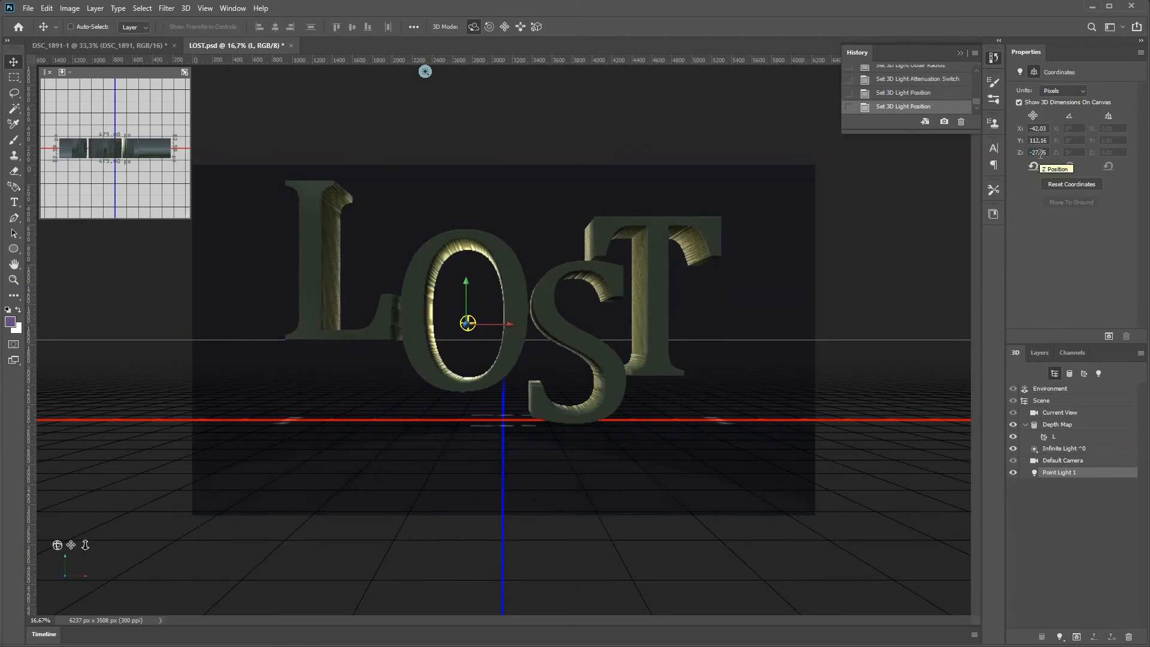
{"action": "left_click", "coordinate": [1039, 352]}
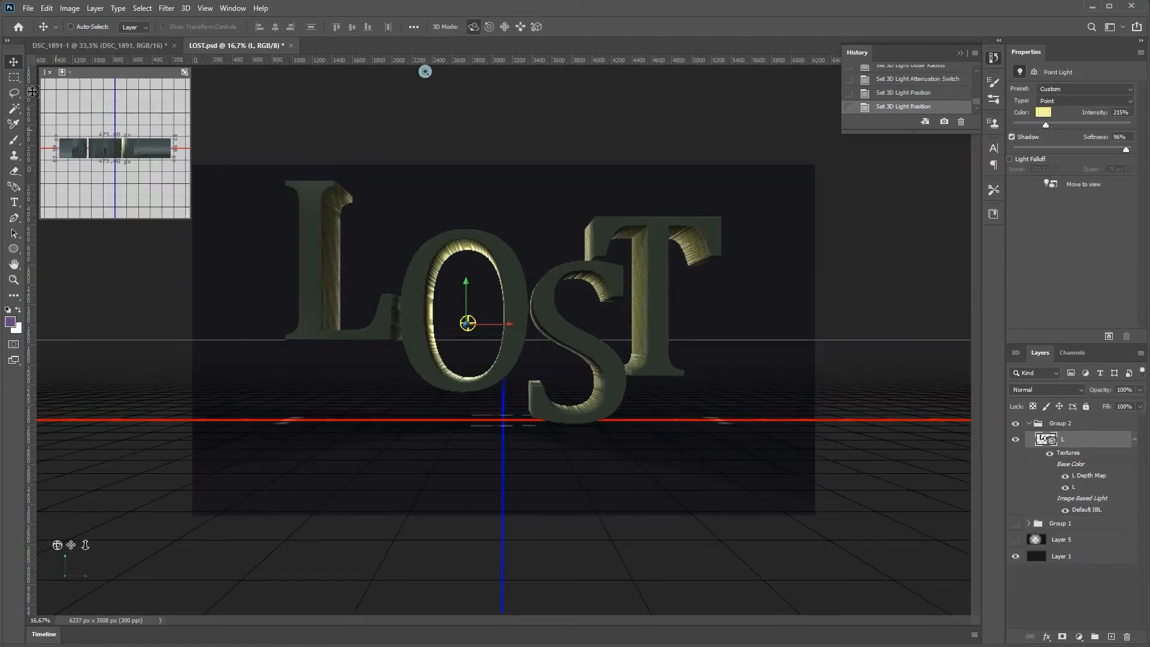
{"action": "mouse_move", "coordinate": [57, 546]}
{"action": "left_mouse_down"}
{"action": "mouse_move", "coordinate": [350, 472]}
{"action": "mouse_move", "coordinate": [57, 546]}
{"action": "mouse_move", "coordinate": [71, 555]}
{"action": "left_mouse_up"}
- Copy the forest photo layer from the DSC_1891 document into LOST.psd, above Group 1 and behind the 3D letters
{"action": "left_click", "coordinate": [1052, 525]}
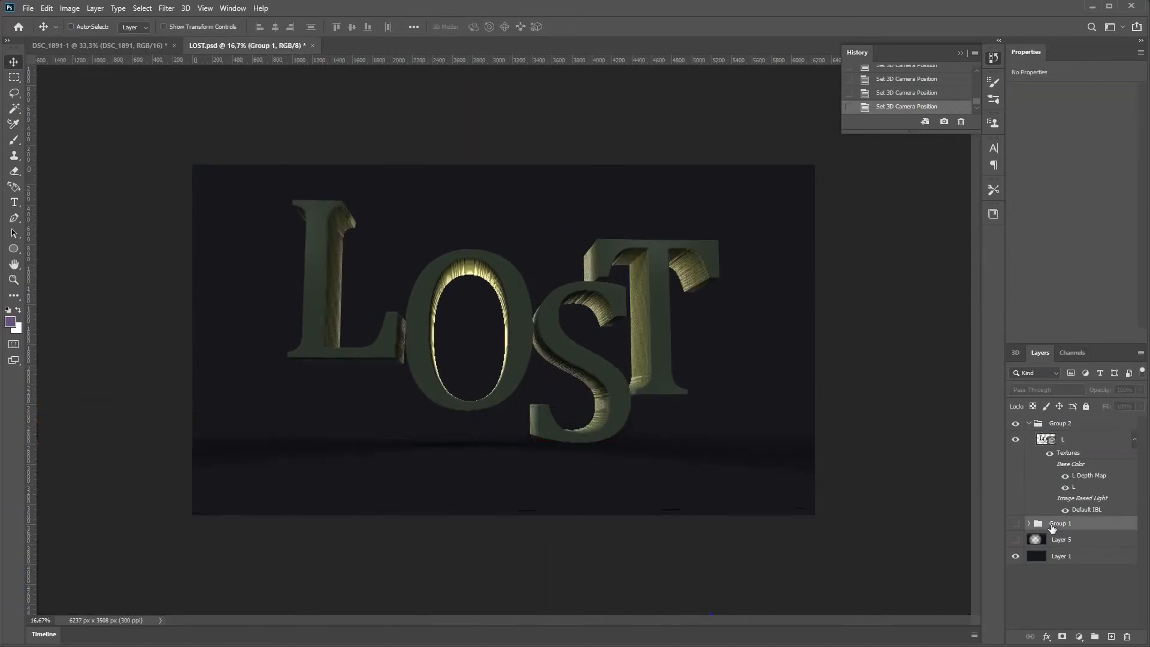
{"action": "left_click", "coordinate": [1014, 523]}
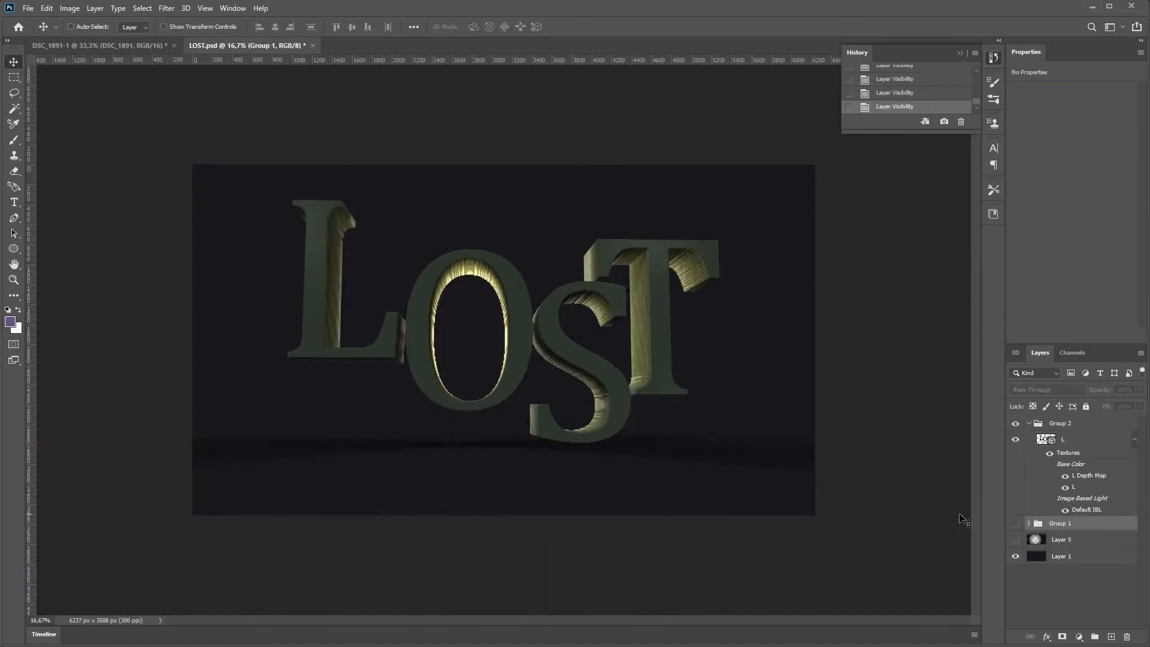
{"action": "left_click", "coordinate": [64, 46]}
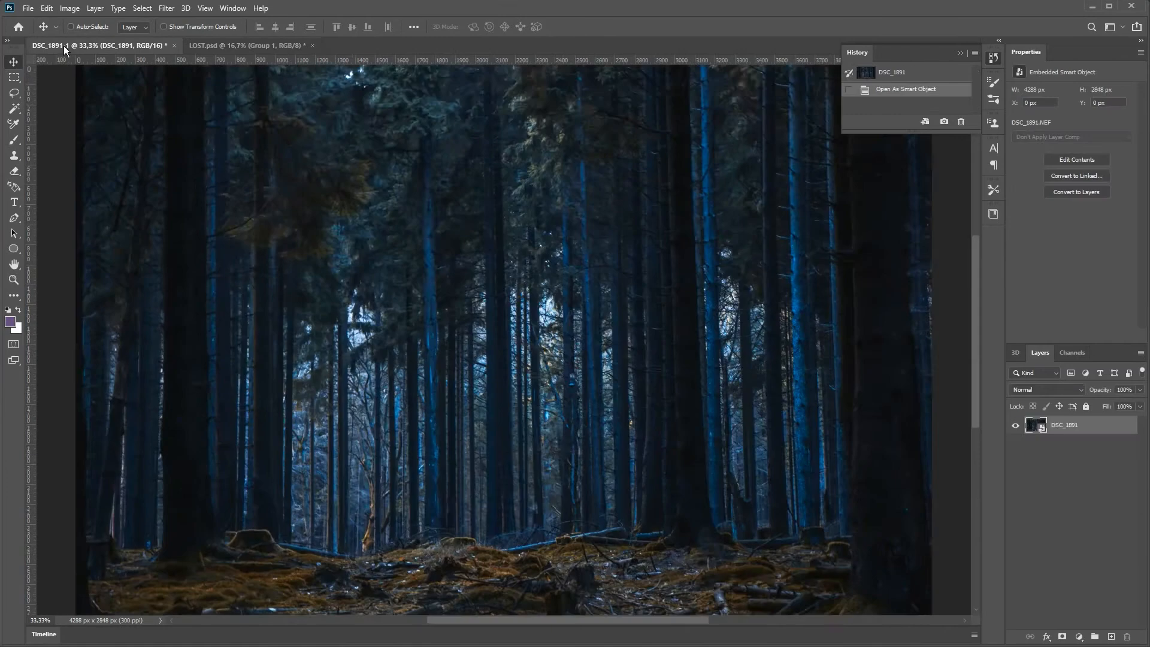
{"action": "left_click_drag", "start_coordinate": [252, 179], "coordinate": [383, 251]}
{"action": "left_click", "coordinate": [558, 254]}
{"action": "left_click_drag", "start_coordinate": [490, 342], "coordinate": [623, 421]}
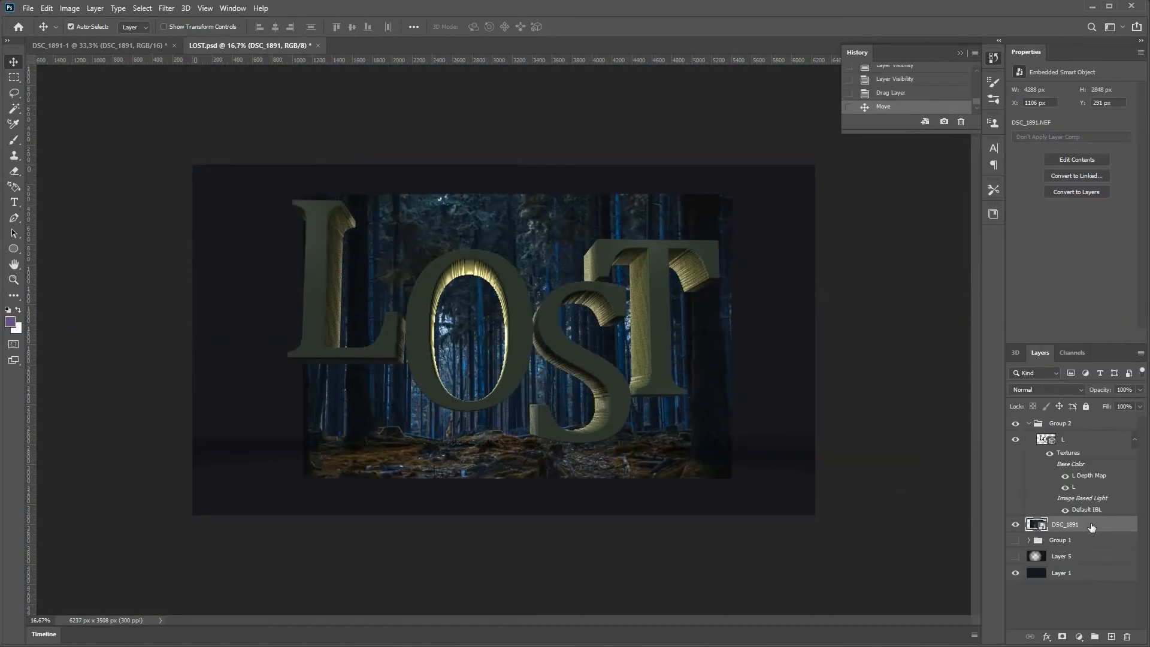
- Scale the forest photo to 6252 × 4153 px and position it to fill the canvas behind the letters
{"action": "key", "text": "ctrl+t"}
{"action": "left_click_drag", "start_coordinate": [731, 478], "coordinate": [829, 544]}
{"action": "left_click_drag", "start_coordinate": [790, 442], "coordinate": [780, 411]}
{"action": "left_click", "coordinate": [575, 27]}
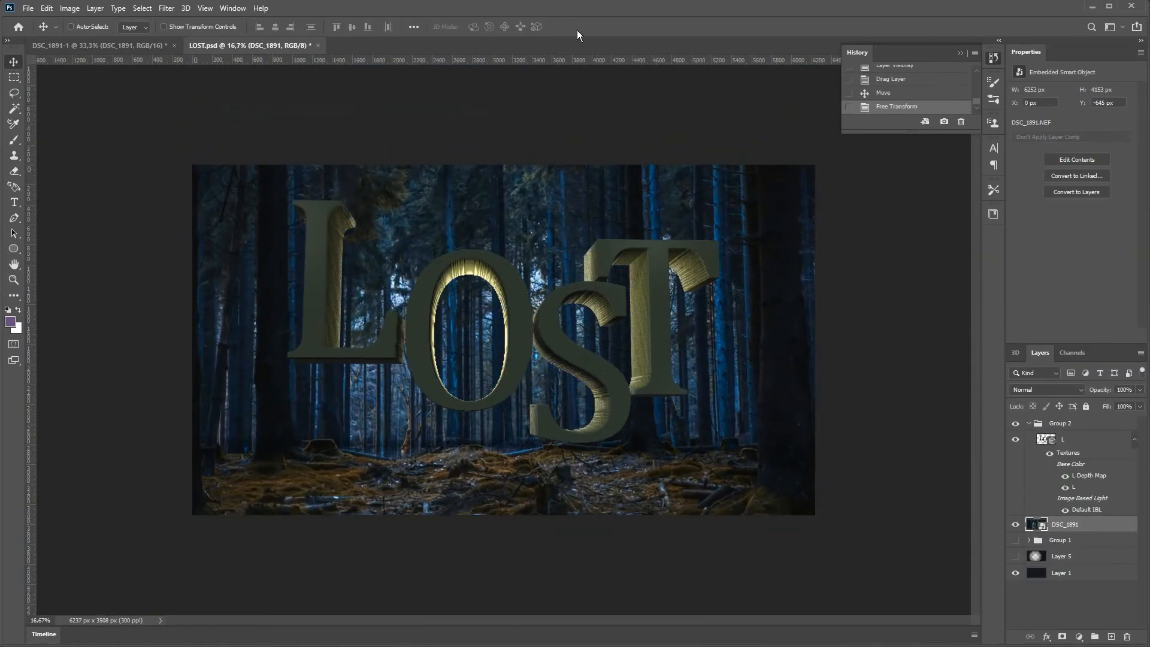
- Flip the forest photo layer horizontally
{"action": "left_click", "coordinate": [164, 11]}
{"action": "mouse_move", "coordinate": [90, 279]}
{"action": "left_click", "coordinate": [248, 473]}
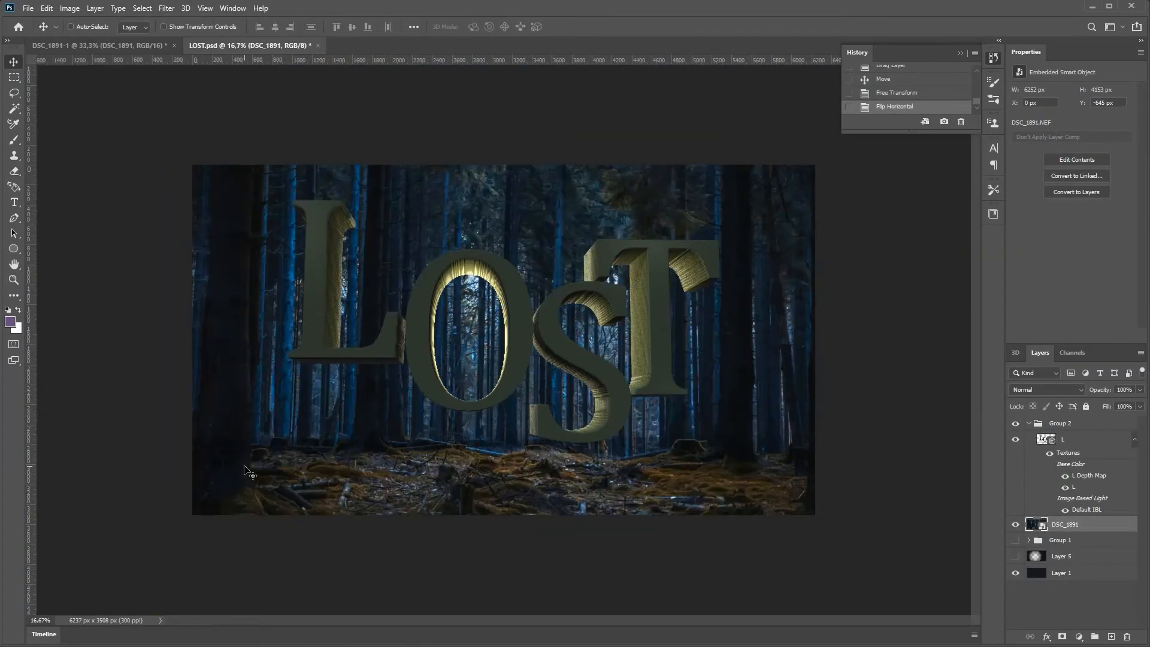
- Adjust the 3D camera so the letters sit lower, closer to the forest floor
{"action": "left_click", "coordinate": [1046, 443]}
{"action": "left_click_drag", "start_coordinate": [71, 544], "coordinate": [67, 547]}
{"action": "left_click", "coordinate": [1045, 424]}
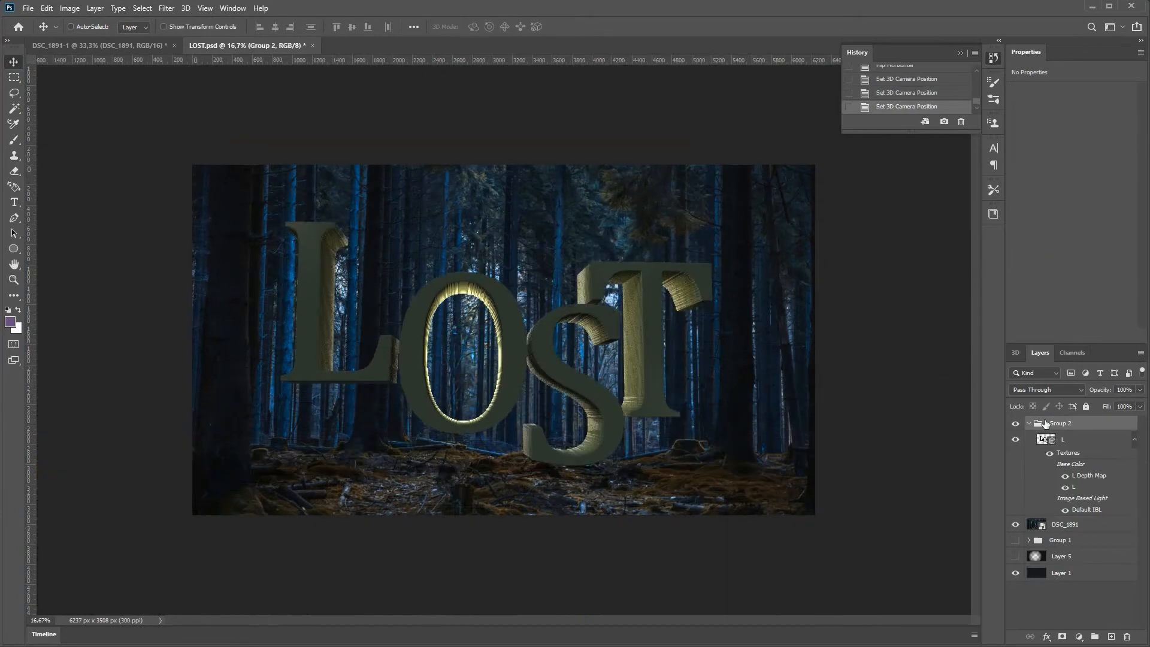
- Set the 3D environment's IBL color to a very dark blue
{"action": "left_click", "coordinate": [1065, 440]}
{"action": "left_click", "coordinate": [1109, 337]}
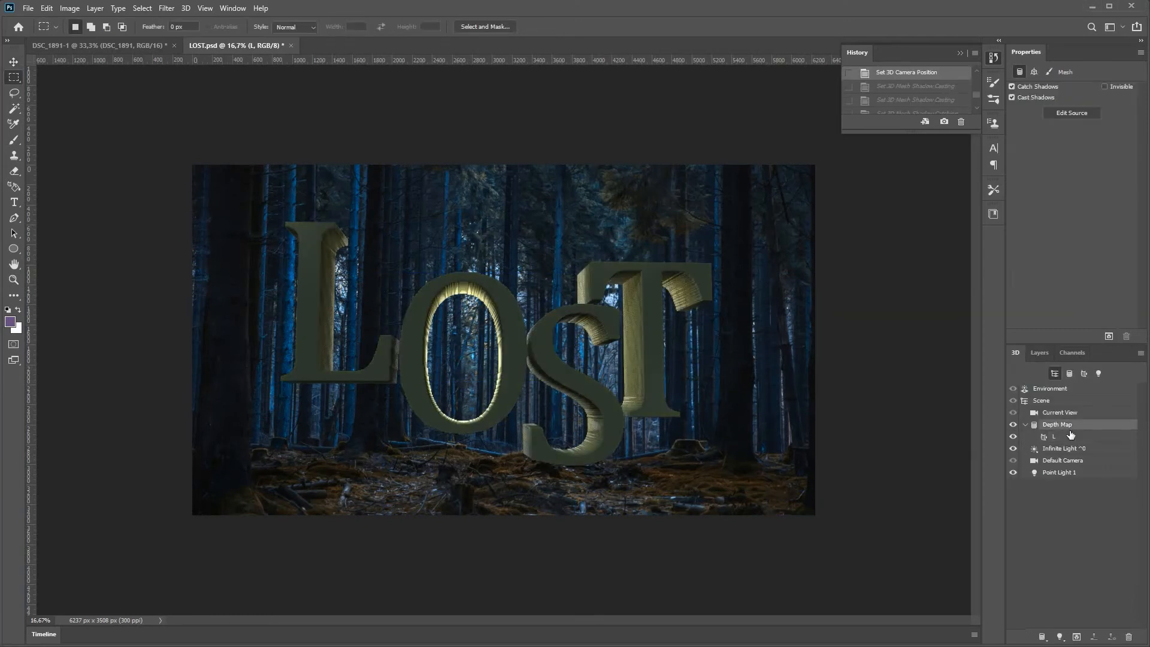
{"action": "left_click", "coordinate": [771, 426]}
{"action": "left_click_drag", "start_coordinate": [701, 489], "coordinate": [675, 503]}
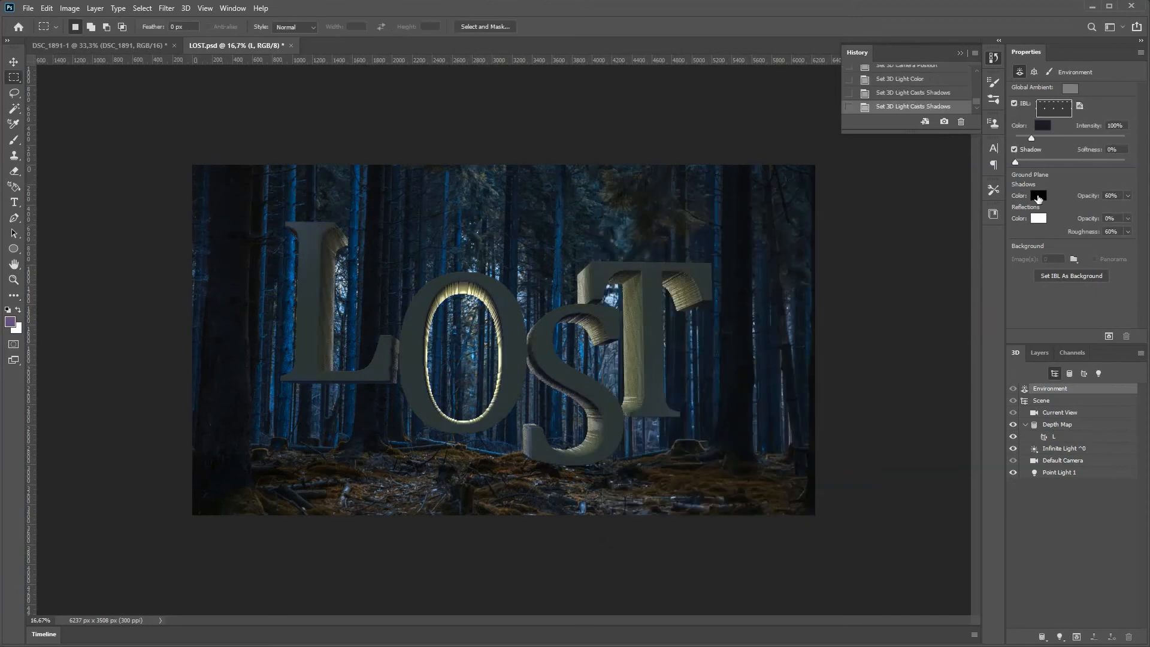
- Set the environment's ground-plane shadow color to a near-black tone
{"action": "left_click", "coordinate": [1037, 196]}
{"action": "left_click", "coordinate": [706, 494]}
{"action": "left_click", "coordinate": [774, 427]}
{"action": "left_click", "coordinate": [632, 513]}
{"action": "left_click", "coordinate": [838, 216]}
- Set the environment's ground-plane reflection color to a light blue
{"action": "left_click", "coordinate": [1038, 218]}
{"action": "left_click", "coordinate": [649, 375]}
{"action": "left_click", "coordinate": [822, 215]}
{"action": "left_click", "coordinate": [1037, 218]}
{"action": "left_click", "coordinate": [837, 220]}
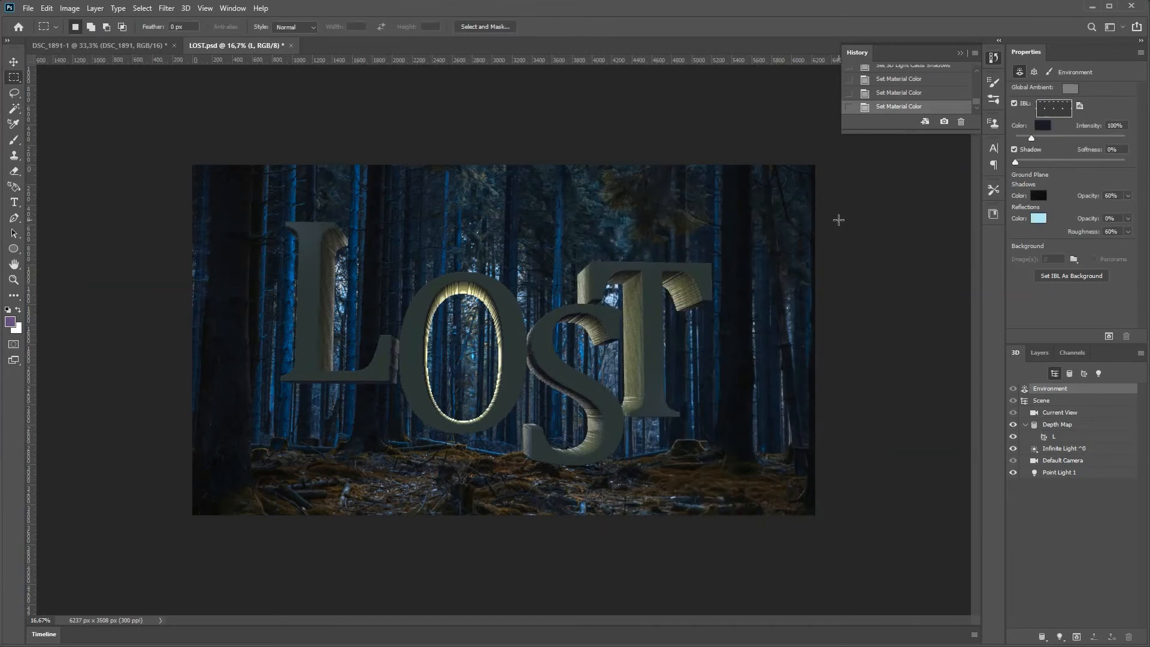
- Try a dark, stone-textured material preset on the 3D letters
{"action": "left_click", "coordinate": [1057, 450]}
{"action": "left_click", "coordinate": [1069, 460]}
{"action": "left_click", "coordinate": [1058, 472]}
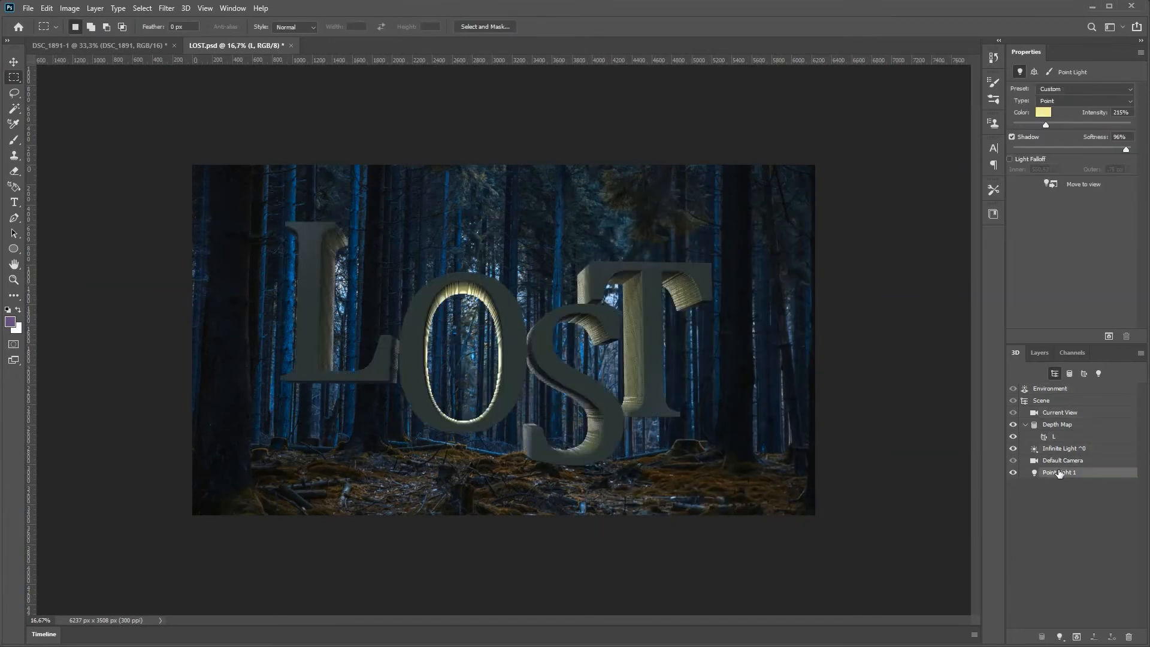
{"action": "left_click", "coordinate": [1054, 436]}
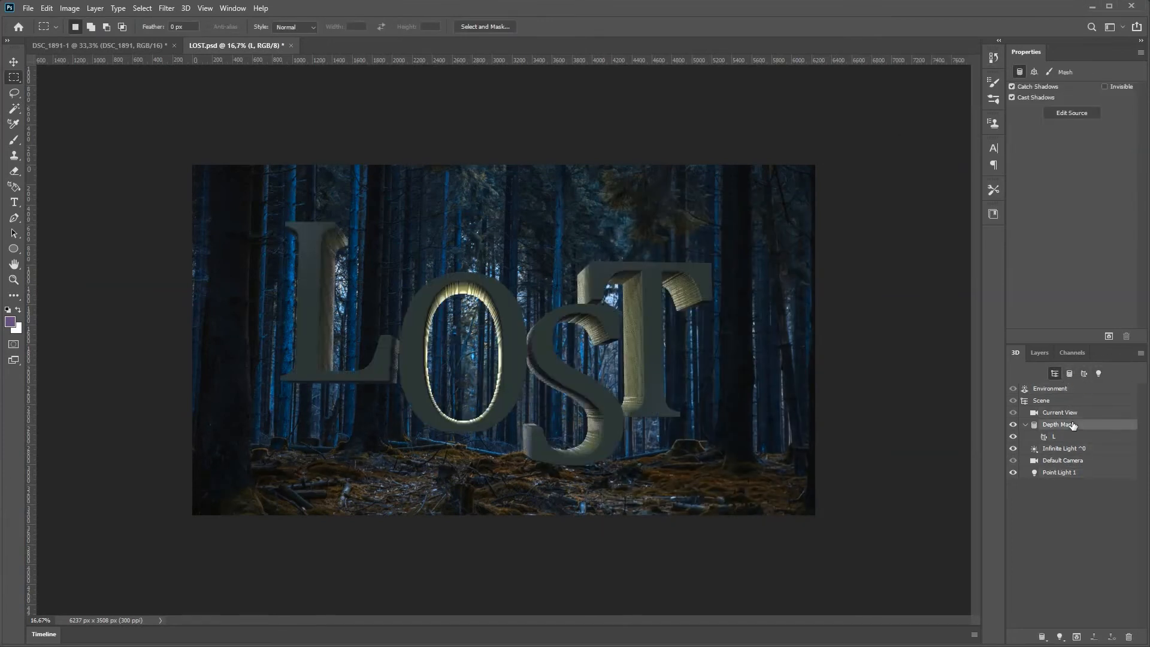
{"action": "left_click", "coordinate": [1131, 102]}
{"action": "left_click", "coordinate": [1075, 92]}
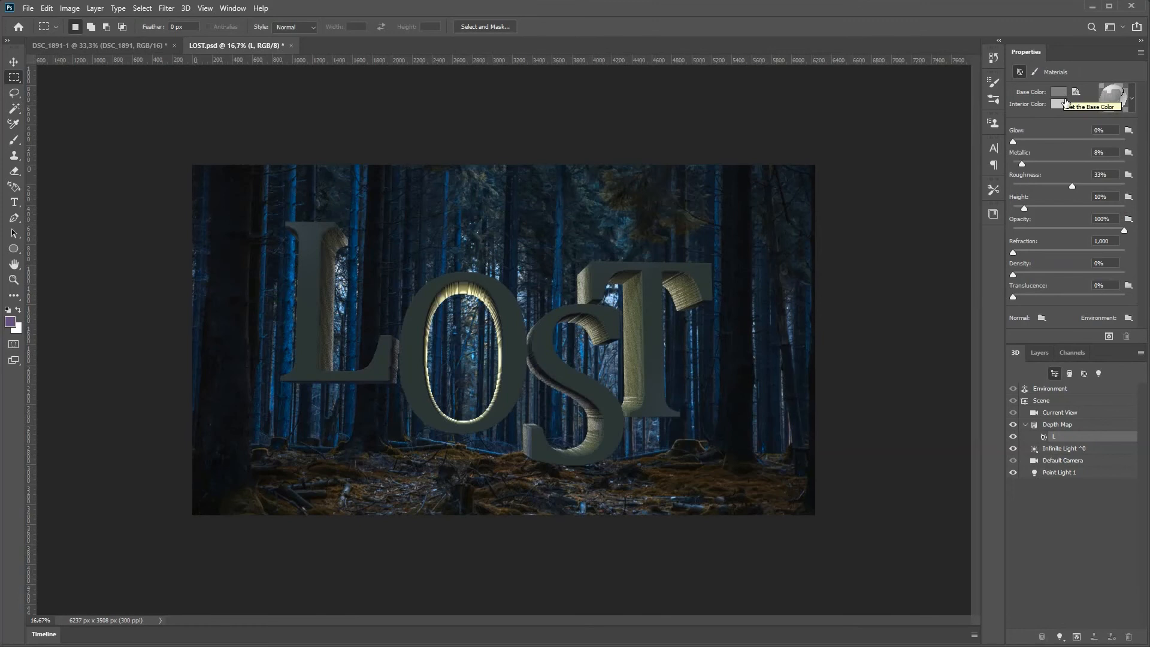
{"action": "left_click", "coordinate": [1131, 102]}
{"action": "left_click", "coordinate": [1137, 141]}
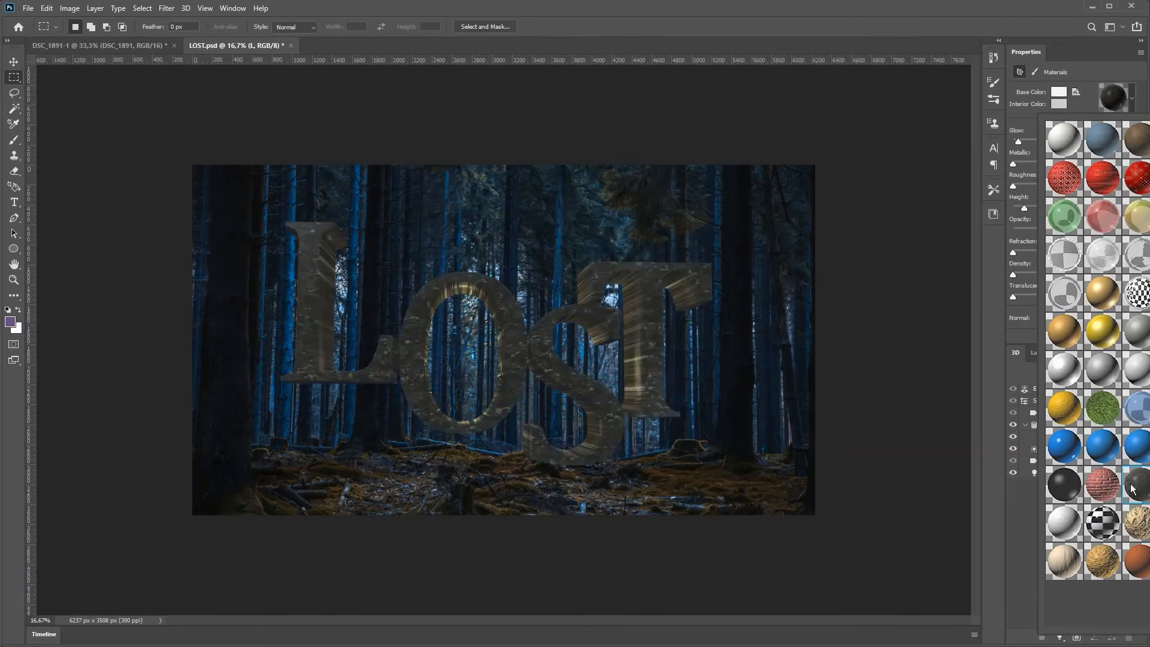
- Set the letter material's glow to 7%, metallic to 3%, roughness to 74% and refraction to 1.623
{"action": "left_click_drag", "start_coordinate": [1063, 187], "coordinate": [1107, 186]}
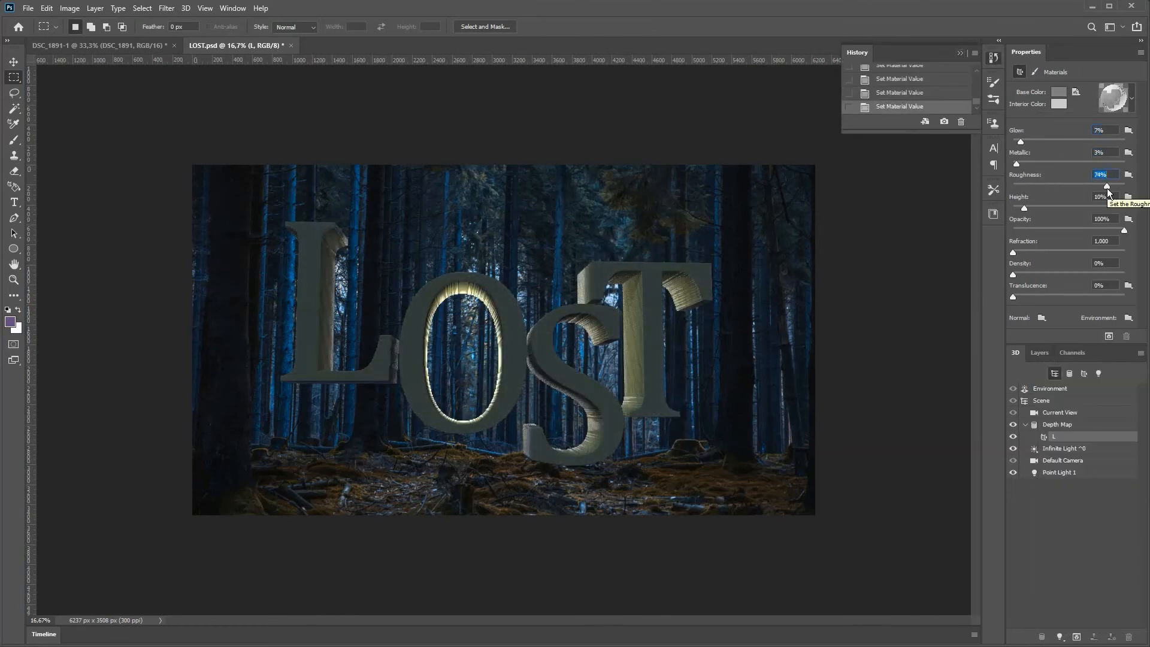
{"action": "left_click_drag", "start_coordinate": [1012, 252], "coordinate": [1047, 252]}
{"action": "left_click", "coordinate": [1042, 317]}
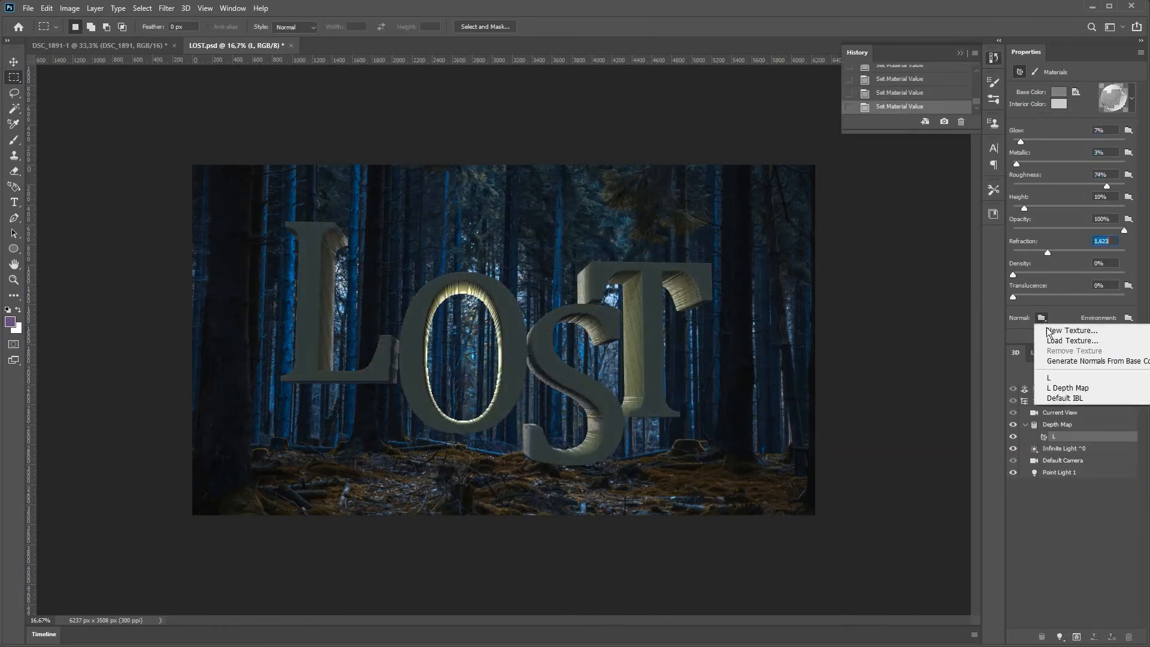
{"action": "left_click", "coordinate": [1049, 331]}
{"action": "left_click", "coordinate": [810, 351]}
{"action": "left_click", "coordinate": [870, 242]}
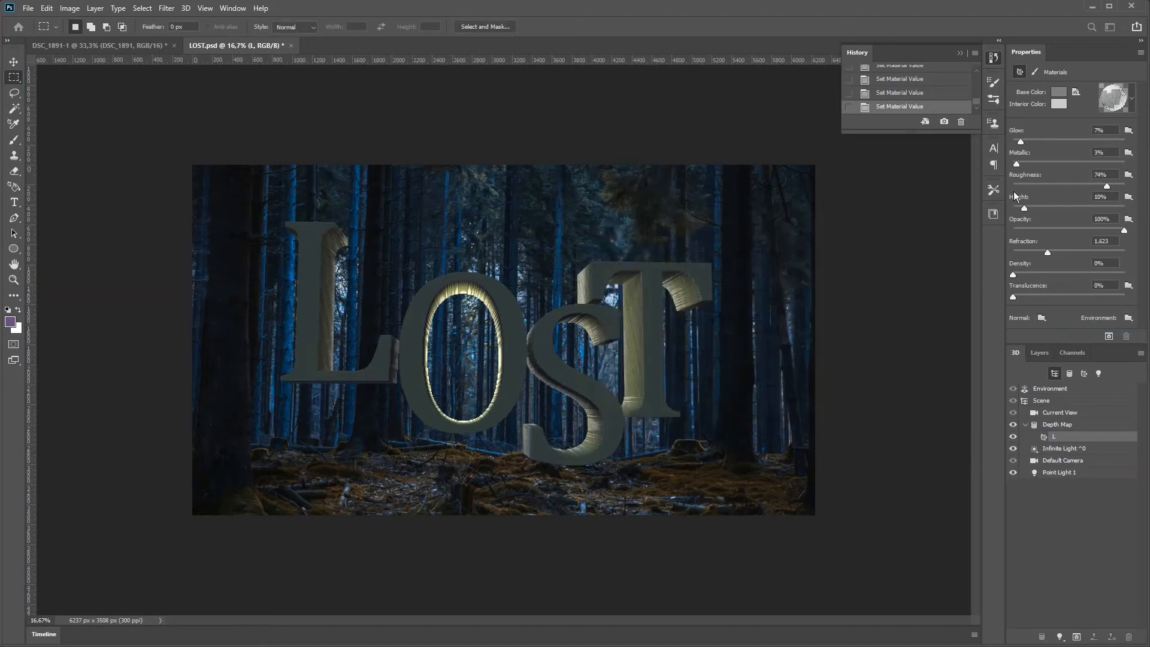
{"action": "left_click", "coordinate": [960, 52]}
{"action": "left_click", "coordinate": [1038, 352]}
{"action": "right_click", "coordinate": [1114, 439]}
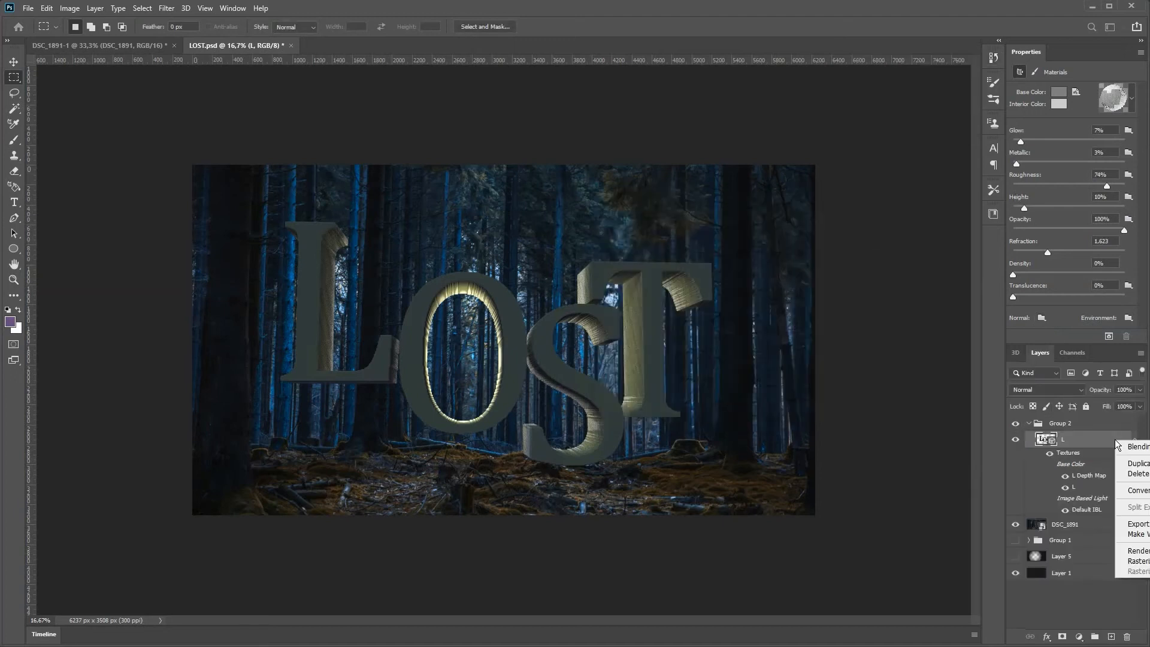
{"action": "right_click", "coordinate": [1091, 438]}
{"action": "left_click", "coordinate": [200, 212]}
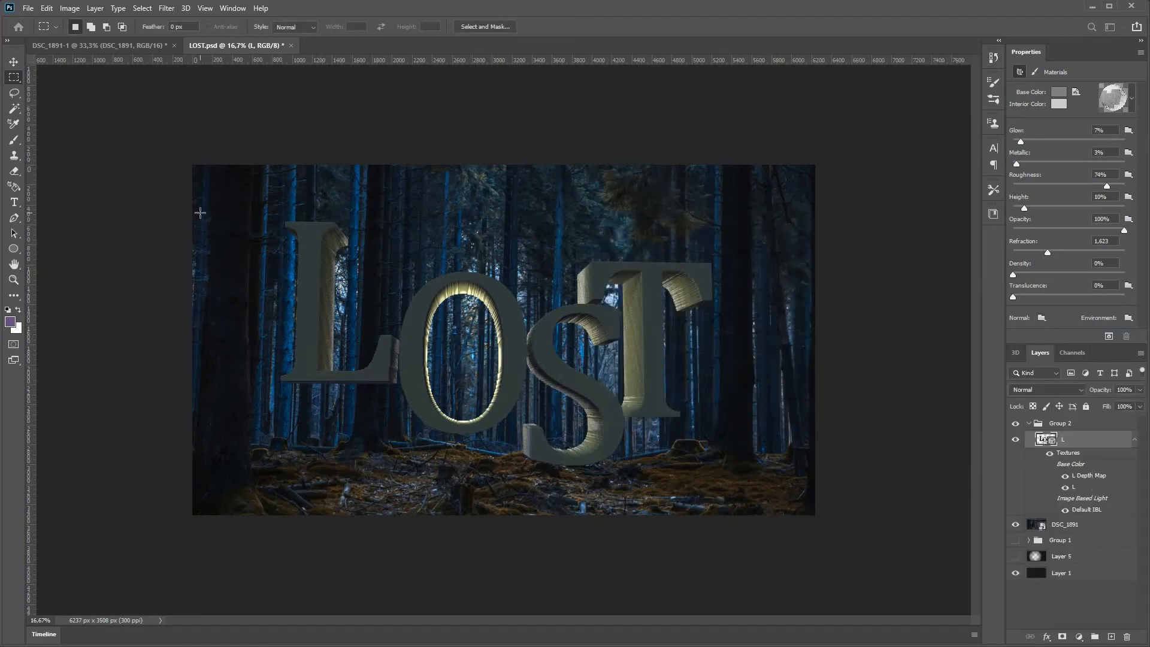
- Save LOST.psd and save a copy of the document as LOST_test.psd
{"action": "left_click", "coordinate": [28, 8]}
{"action": "left_click", "coordinate": [90, 137]}
{"action": "left_click", "coordinate": [27, 8]}
{"action": "left_click", "coordinate": [89, 154]}
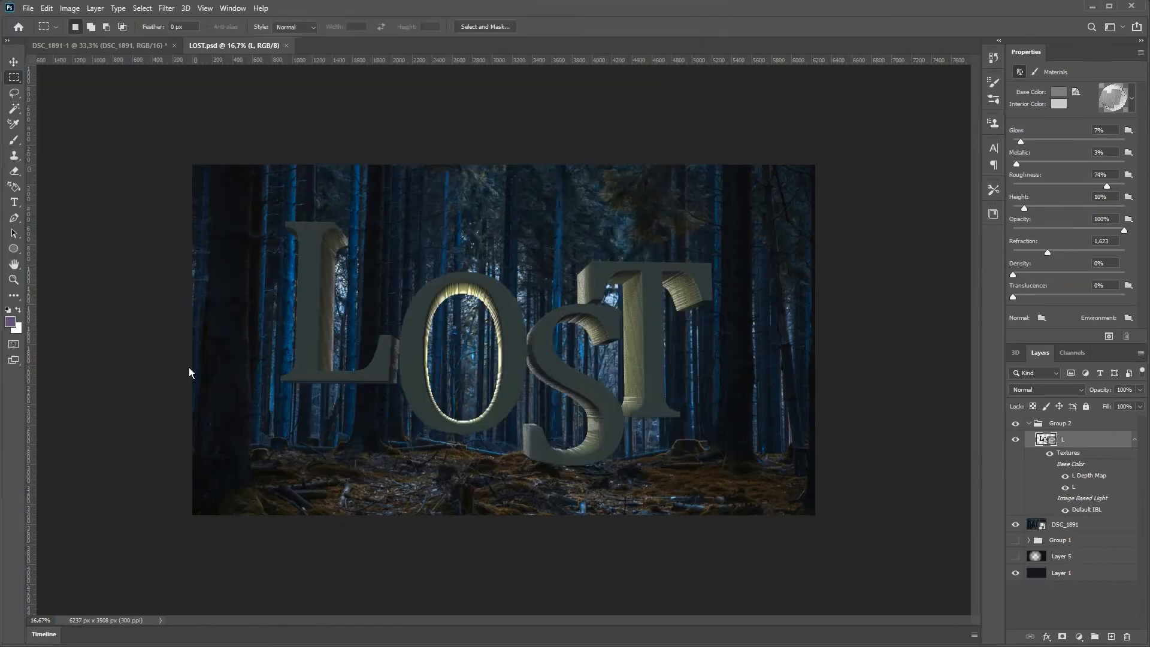
- Try to render the 3D LOST layer
{"action": "right_click", "coordinate": [1102, 440]}
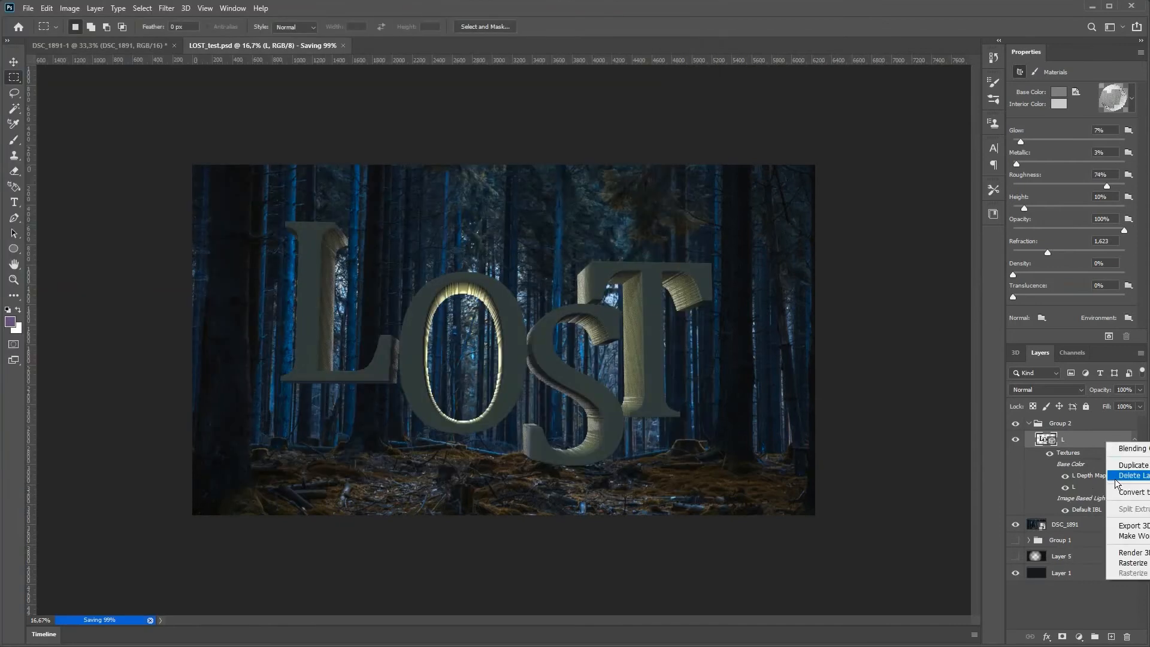
{"action": "left_click", "coordinate": [1122, 533]}
{"action": "right_click", "coordinate": [1085, 444]}
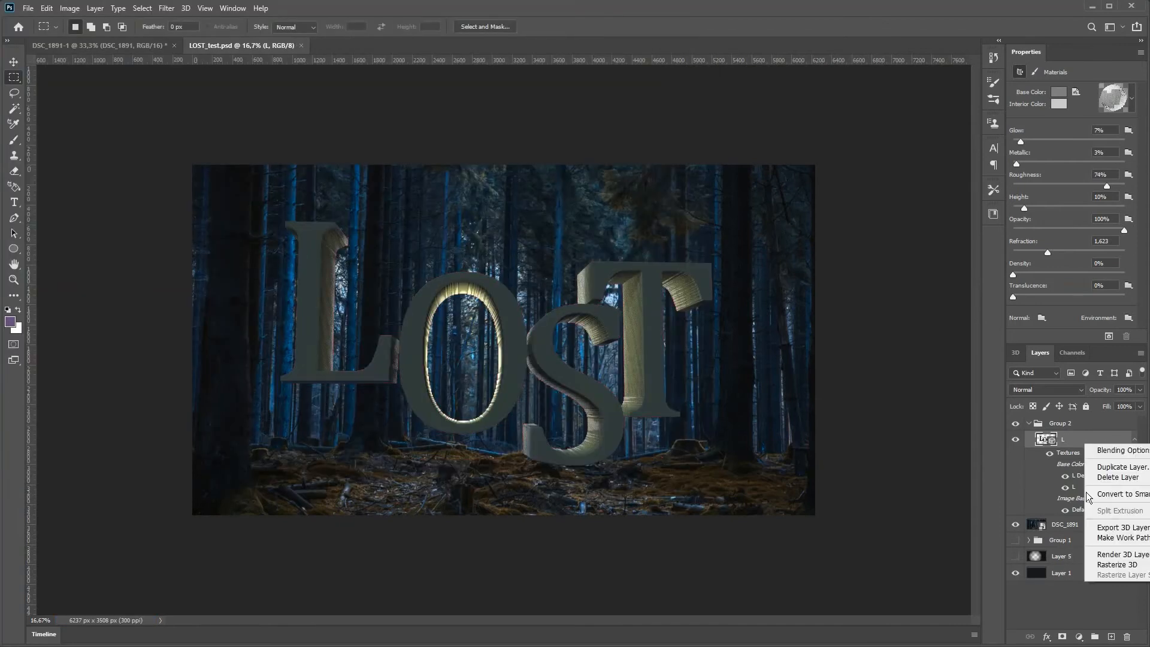
{"action": "left_click", "coordinate": [1119, 556]}
- Hide the 3D LOST layer and create a text layer containing only the letter L over the forest
{"action": "left_click", "coordinate": [1015, 439]}
{"action": "key", "text": "t"}
{"action": "left_click", "coordinate": [485, 349]}
{"action": "type", "text": "lost"}
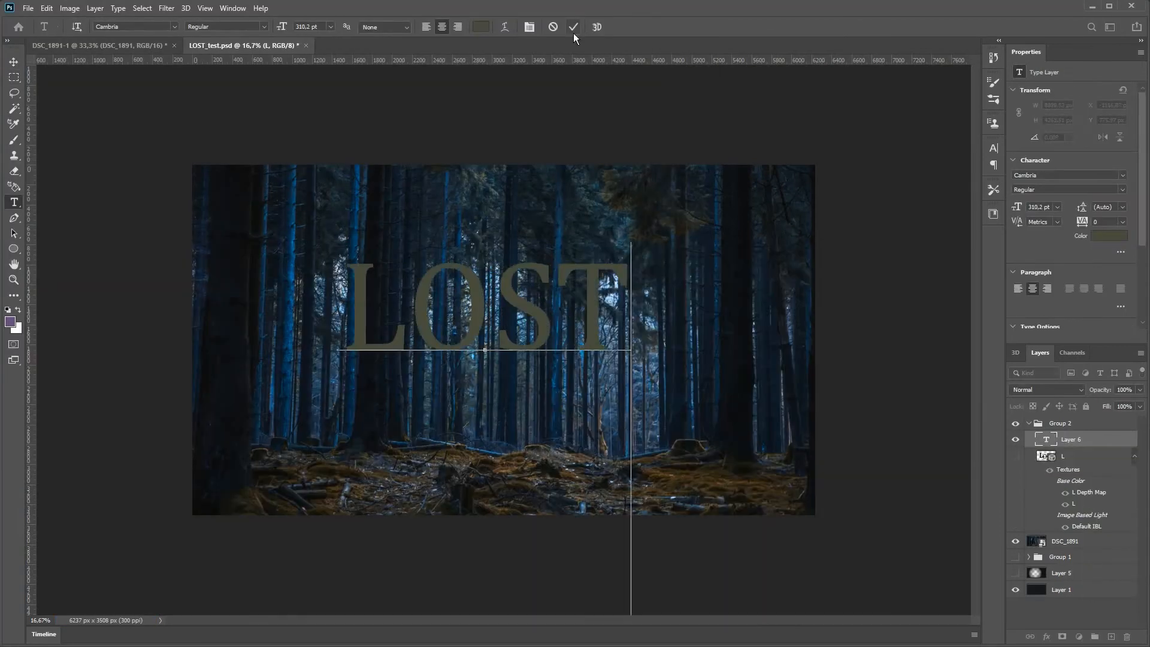
{"action": "key", "text": "BackSpace"}
{"action": "key", "text": "BackSpace"}
{"action": "key", "text": "BackSpace"}
{"action": "left_click", "coordinate": [573, 28]}
- Try extruding the single L text layer into 3D and undo the extrusion
{"action": "left_click", "coordinate": [186, 7]}
{"action": "mouse_move", "coordinate": [264, 116]}
{"action": "mouse_move", "coordinate": [365, 148]}
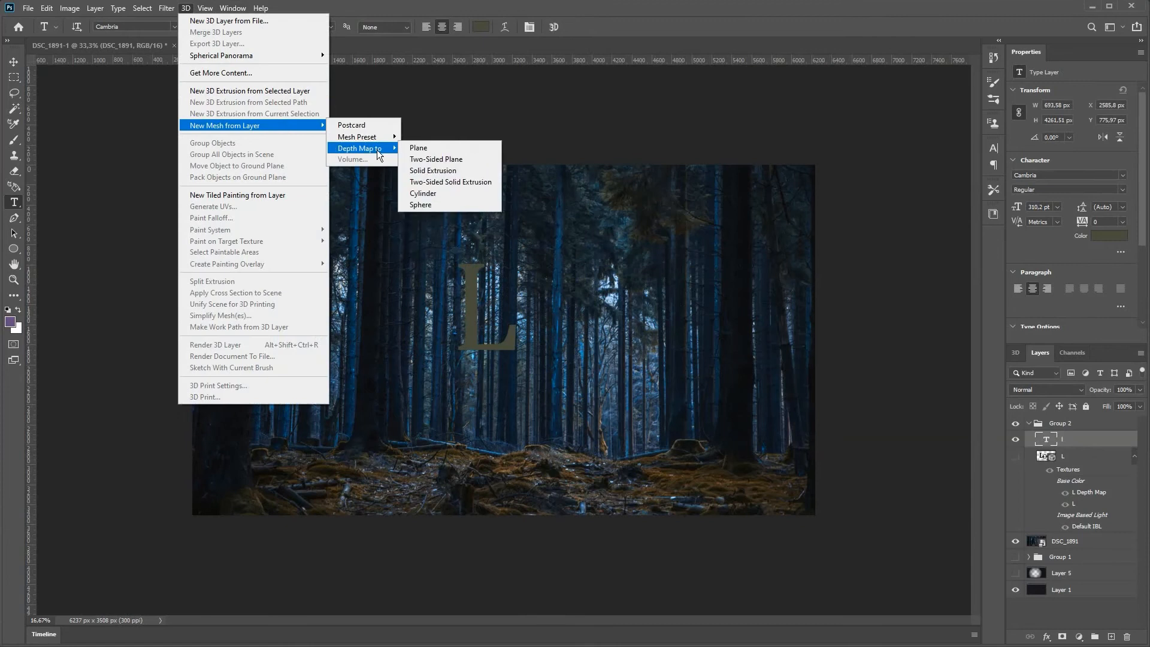
{"action": "left_click", "coordinate": [478, 147]}
{"action": "left_click", "coordinate": [167, 8]}
{"action": "left_click", "coordinate": [200, 83]}
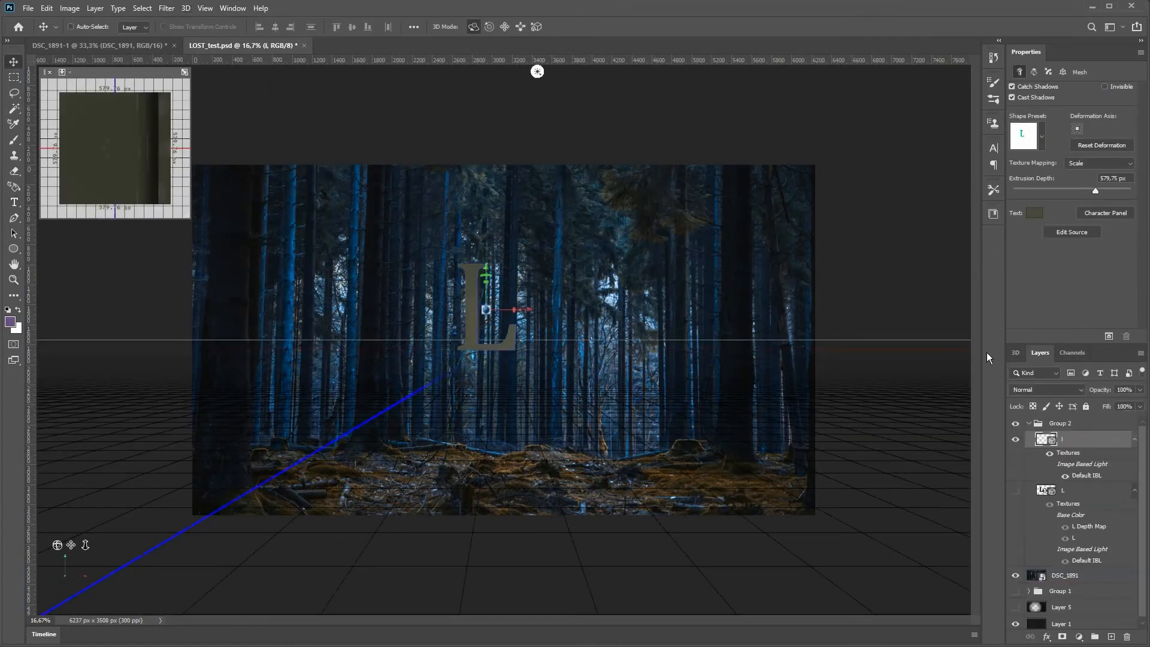
{"action": "key", "text": "ctrl+z"}
- Add separate text layers for the letters O, S and T, with the T beside the S
{"action": "key", "text": "t"}
{"action": "left_click", "coordinate": [573, 357]}
{"action": "type", "text": "o"}
{"action": "left_click", "coordinate": [573, 28]}
{"action": "left_click", "coordinate": [687, 285]}
{"action": "type", "text": "s"}
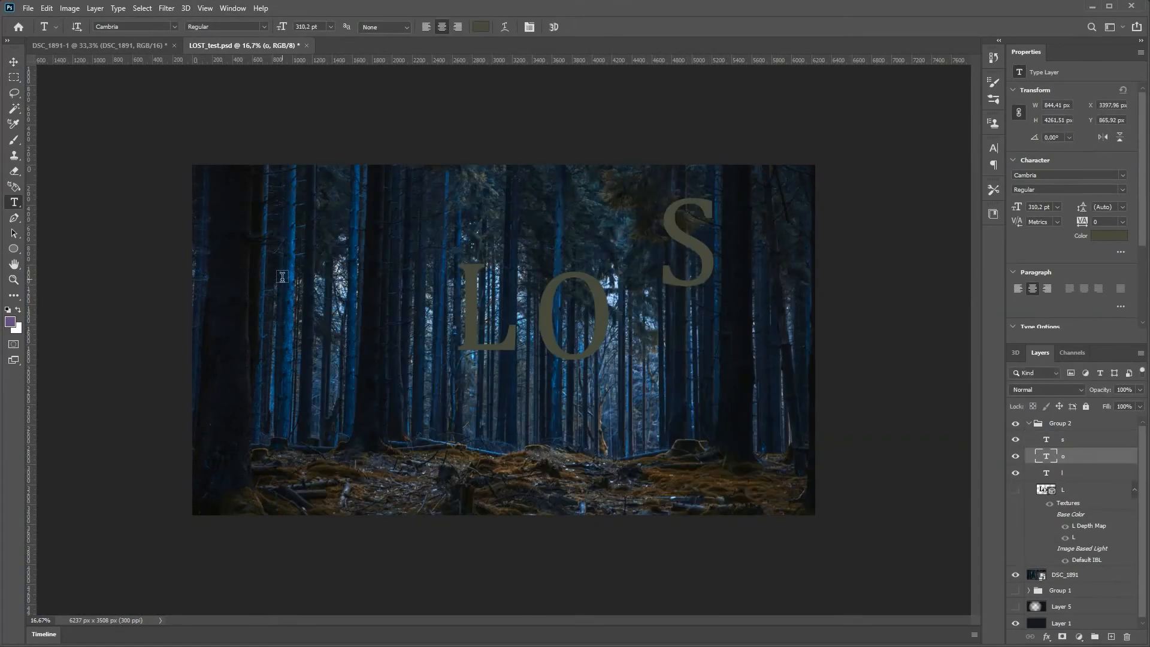
{"action": "type", "text": "t"}
{"action": "left_click_drag", "start_coordinate": [318, 290], "coordinate": [793, 338]}
- Set the font size of all four letter layers to 500 pt
{"action": "left_click", "coordinate": [1062, 439]}
{"action": "left_click", "coordinate": [1062, 489], "text": "shift"}
{"action": "left_click", "coordinate": [1056, 207]}
{"action": "type", "text": "500"}
{"action": "key", "text": "Return"}
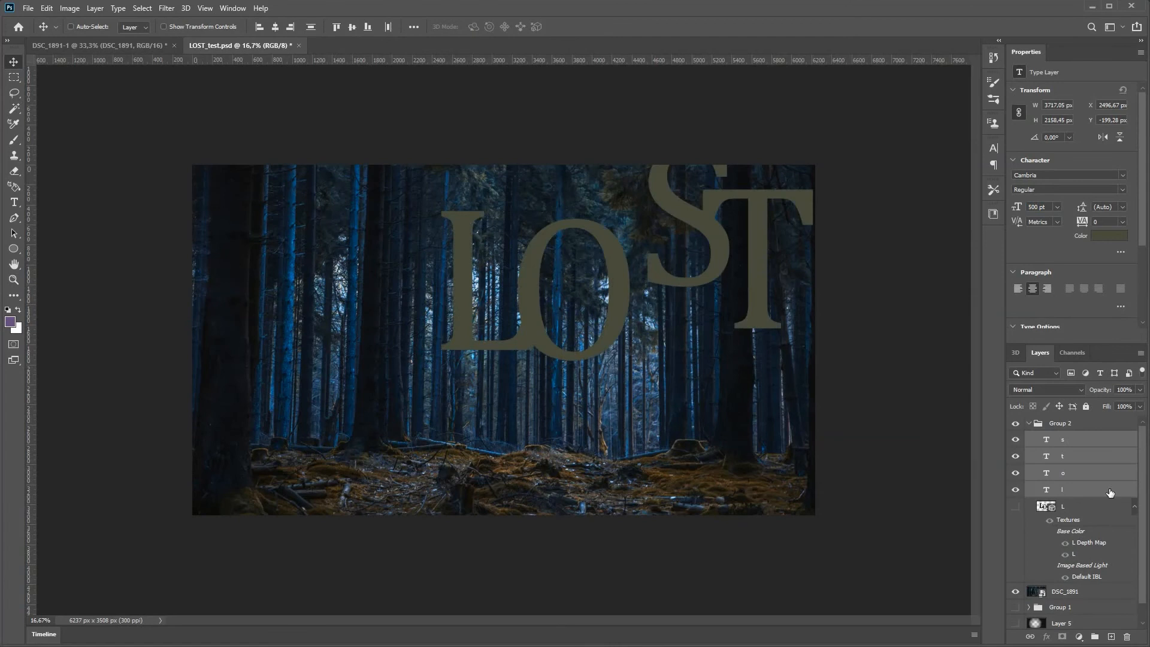
- Stack the letter layers in the order l, o, s, t and arrange the letters into a staggered LOST across the forest
{"action": "left_click_drag", "start_coordinate": [1109, 491], "coordinate": [1101, 432]}
{"action": "left_click_drag", "start_coordinate": [1090, 489], "coordinate": [1090, 449]}
{"action": "left_click", "coordinate": [1078, 439]}
{"action": "left_click_drag", "start_coordinate": [472, 332], "coordinate": [347, 360]}
{"action": "left_click_drag", "start_coordinate": [545, 342], "coordinate": [441, 391]}
{"action": "left_click_drag", "start_coordinate": [649, 276], "coordinate": [529, 411]}
{"action": "left_click", "coordinate": [1078, 489]}
{"action": "left_click_drag", "start_coordinate": [742, 331], "coordinate": [617, 410]}
{"action": "left_click", "coordinate": [1078, 455]}
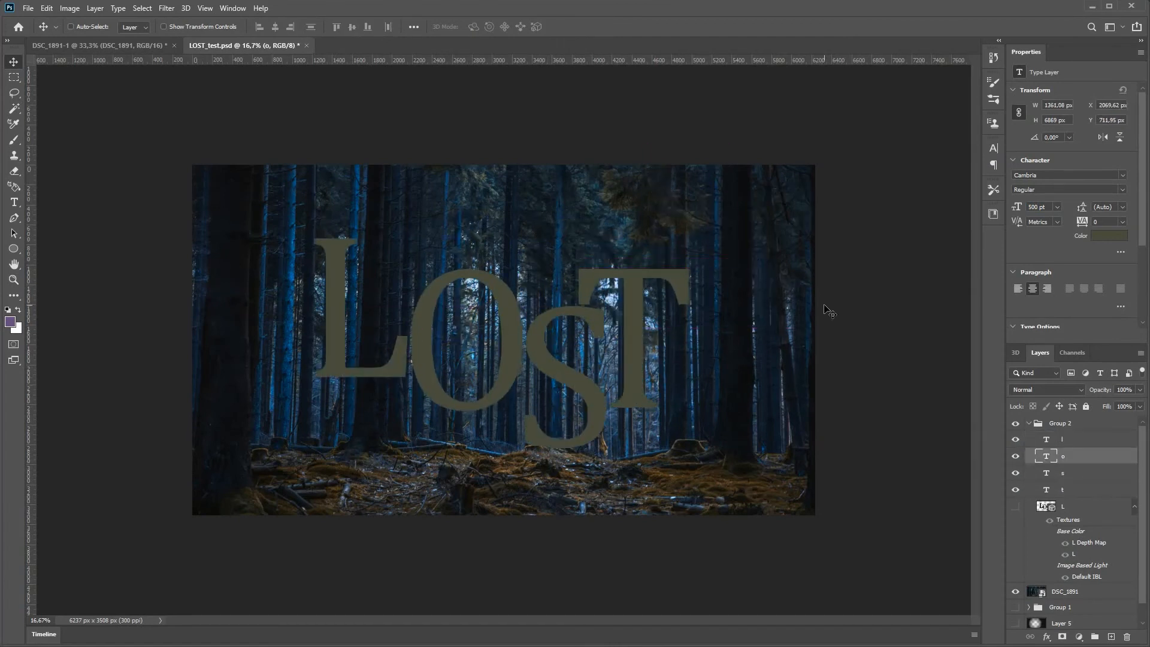
- Extrude the L text layer into 3D and try a new base color on its extrusion material
{"action": "left_click", "coordinate": [1077, 439]}
{"action": "left_click", "coordinate": [166, 8]}
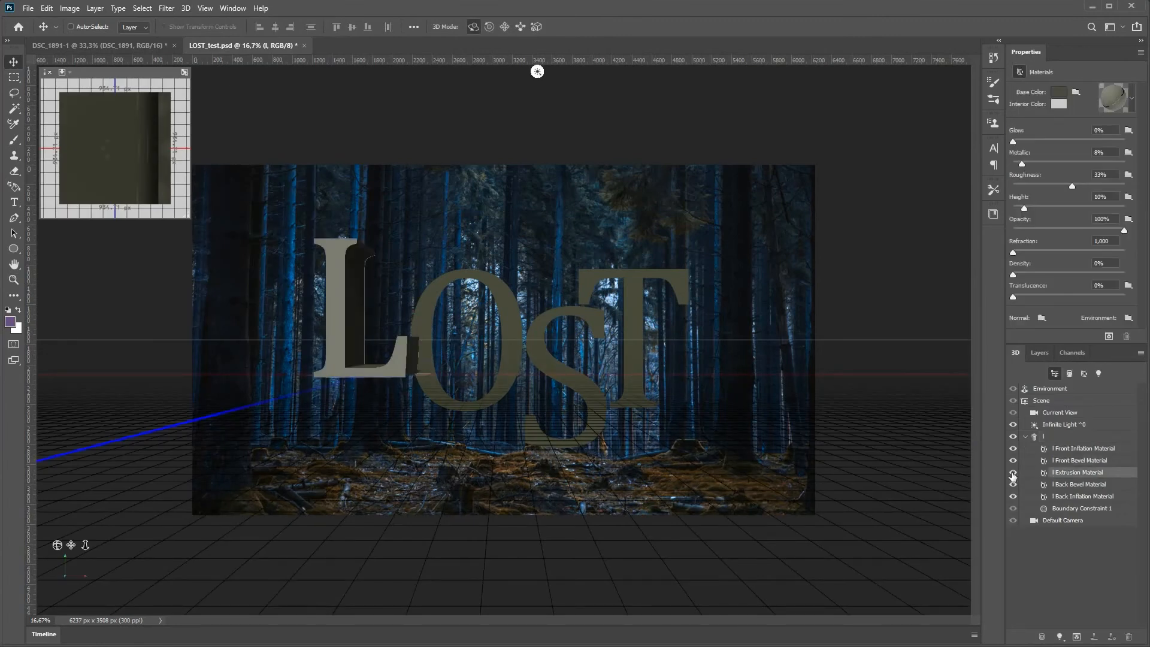
{"action": "left_click", "coordinate": [1100, 460]}
{"action": "left_click", "coordinate": [1078, 472]}
{"action": "left_click", "coordinate": [1058, 92]}
{"action": "left_click", "coordinate": [823, 239]}
{"action": "left_click", "coordinate": [1055, 483]}
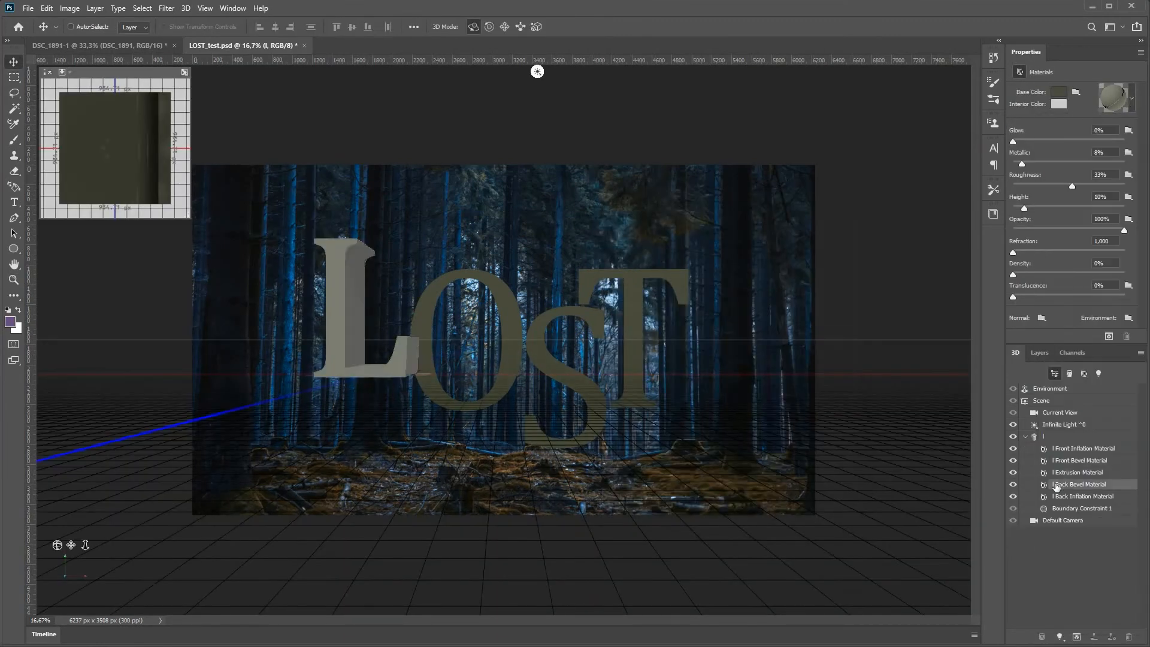
- Try repositioning the 3D letter L and undo back to its plain text extrusion
{"action": "left_click", "coordinate": [1060, 508]}
{"action": "left_click", "coordinate": [1055, 436]}
{"action": "mouse_move", "coordinate": [369, 311]}
{"action": "left_mouse_down"}
{"action": "mouse_move", "coordinate": [240, 372]}
{"action": "mouse_move", "coordinate": [361, 313]}
{"action": "left_mouse_up"}
{"action": "left_click_drag", "start_coordinate": [410, 311], "coordinate": [412, 340]}
{"action": "left_click_drag", "start_coordinate": [365, 271], "coordinate": [350, 252]}
{"action": "key", "text": "ctrl+z"}
{"action": "left_click", "coordinate": [993, 57]}
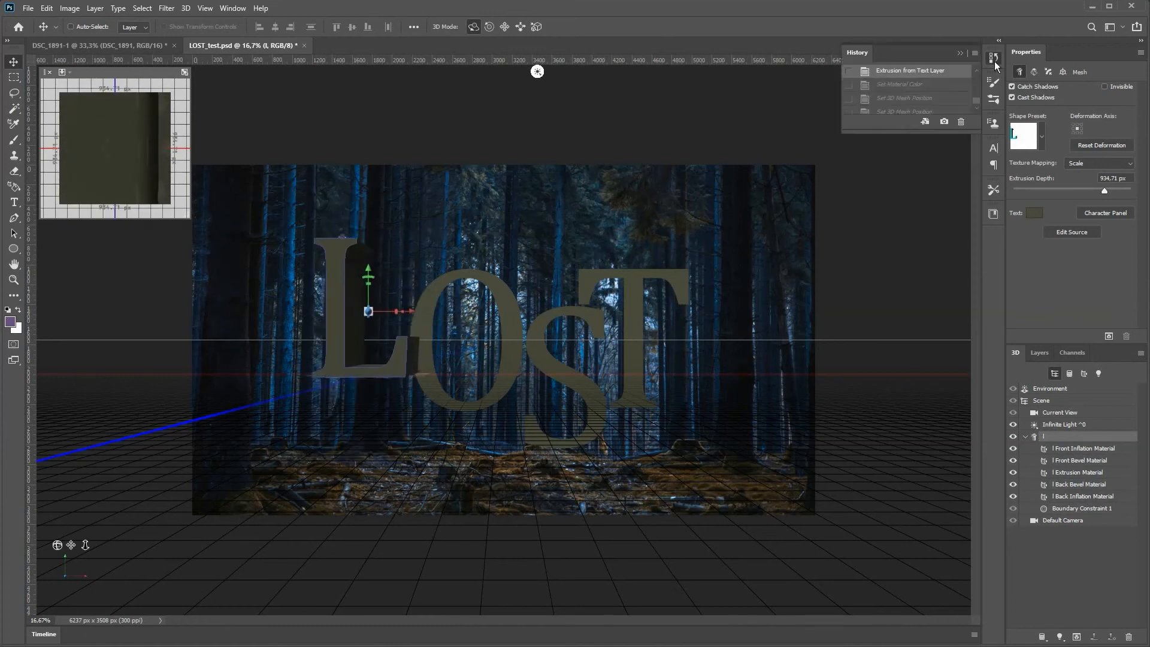
- Extrude the O text layer into 3D
{"action": "left_click", "coordinate": [1038, 352]}
{"action": "left_click", "coordinate": [1057, 520]}
{"action": "left_click", "coordinate": [165, 8]}
{"action": "mouse_move", "coordinate": [185, 8]}
{"action": "left_click", "coordinate": [199, 92]}
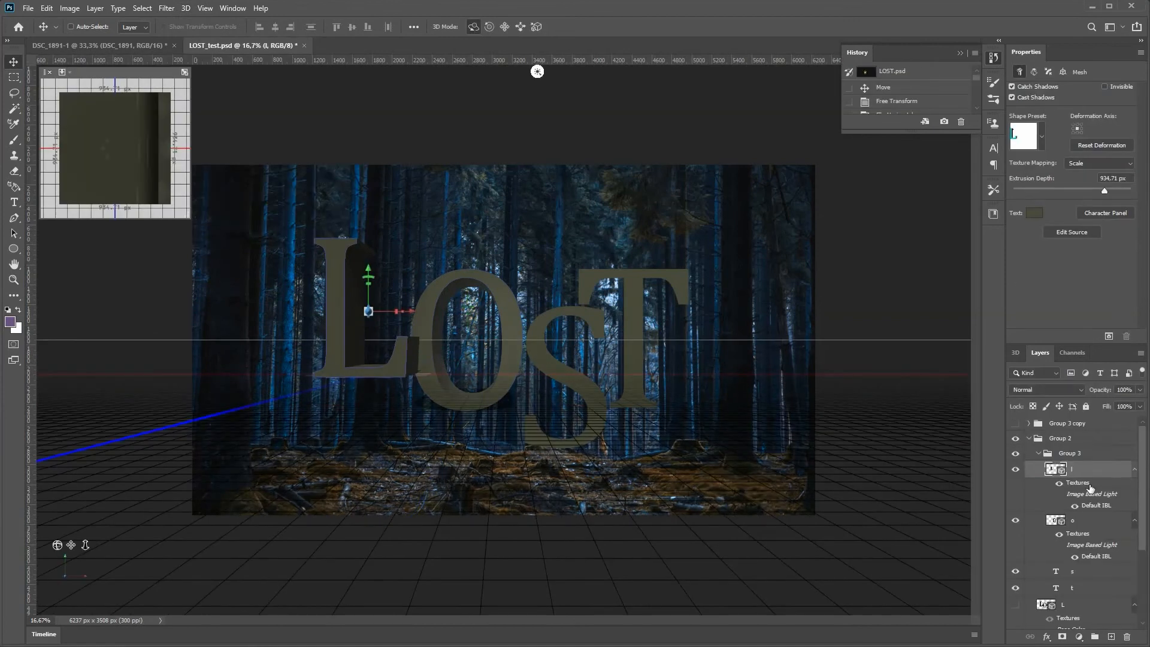
- Check the 3D letter L's camera view, mesh and extrusion material, and delete the group holding the separate letters
{"action": "left_click", "coordinate": [1085, 571]}
{"action": "double_click", "coordinate": [1061, 470]}
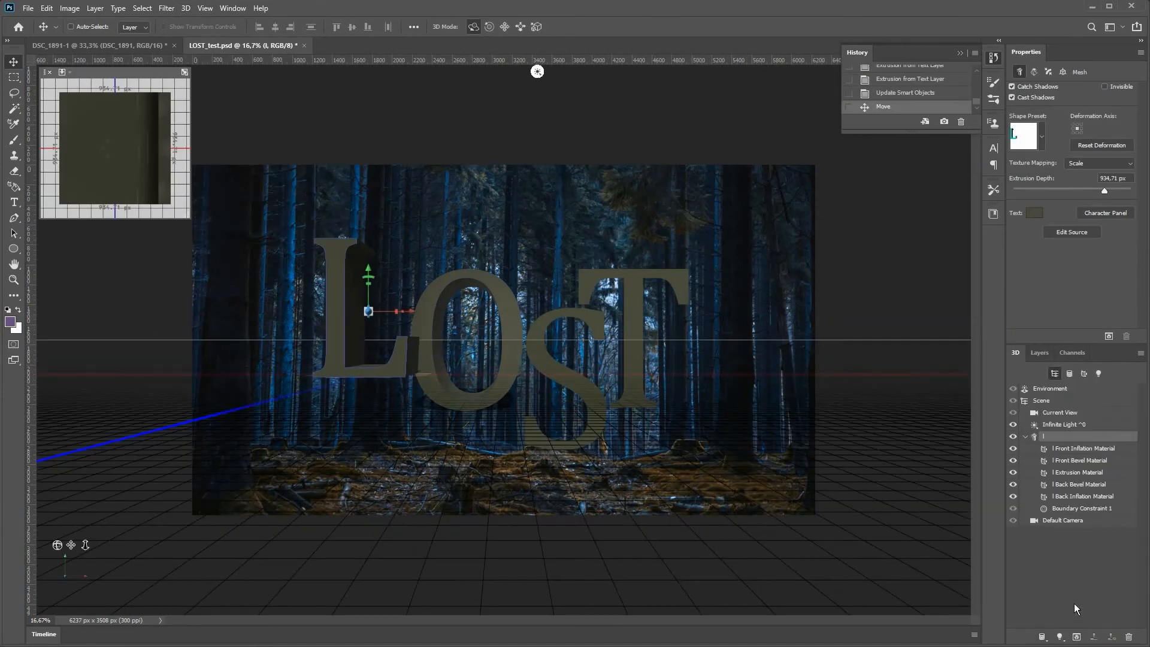
{"action": "left_click", "coordinate": [1072, 412]}
{"action": "left_click", "coordinate": [1072, 438]}
{"action": "left_click", "coordinate": [1065, 473]}
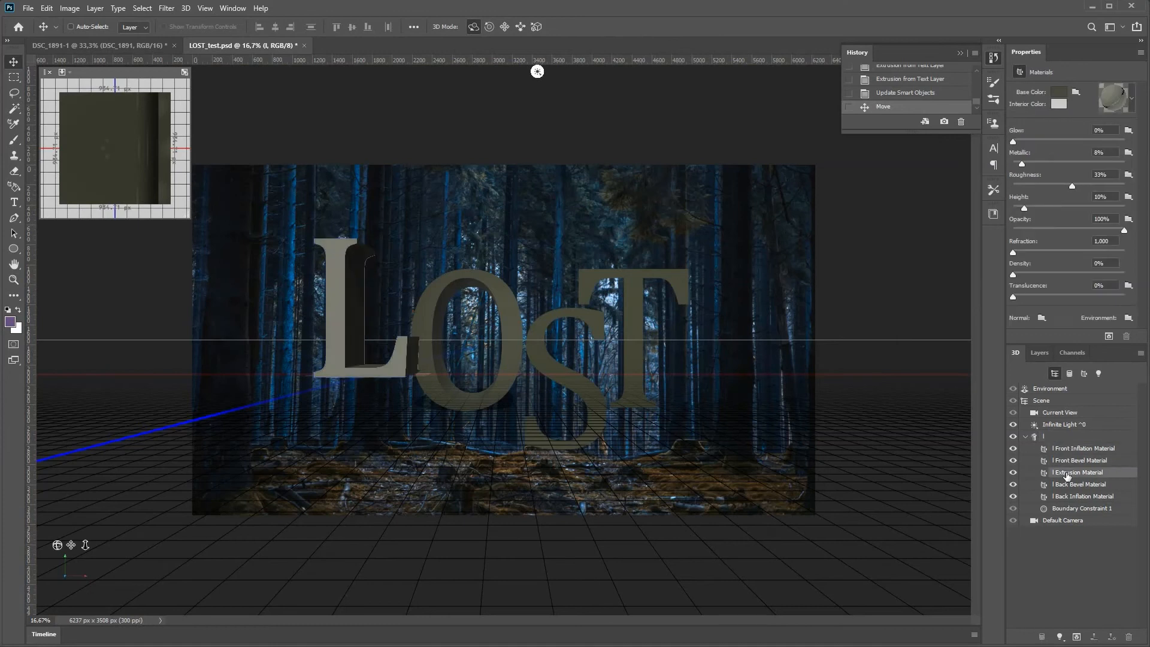
{"action": "left_click", "coordinate": [1072, 411]}
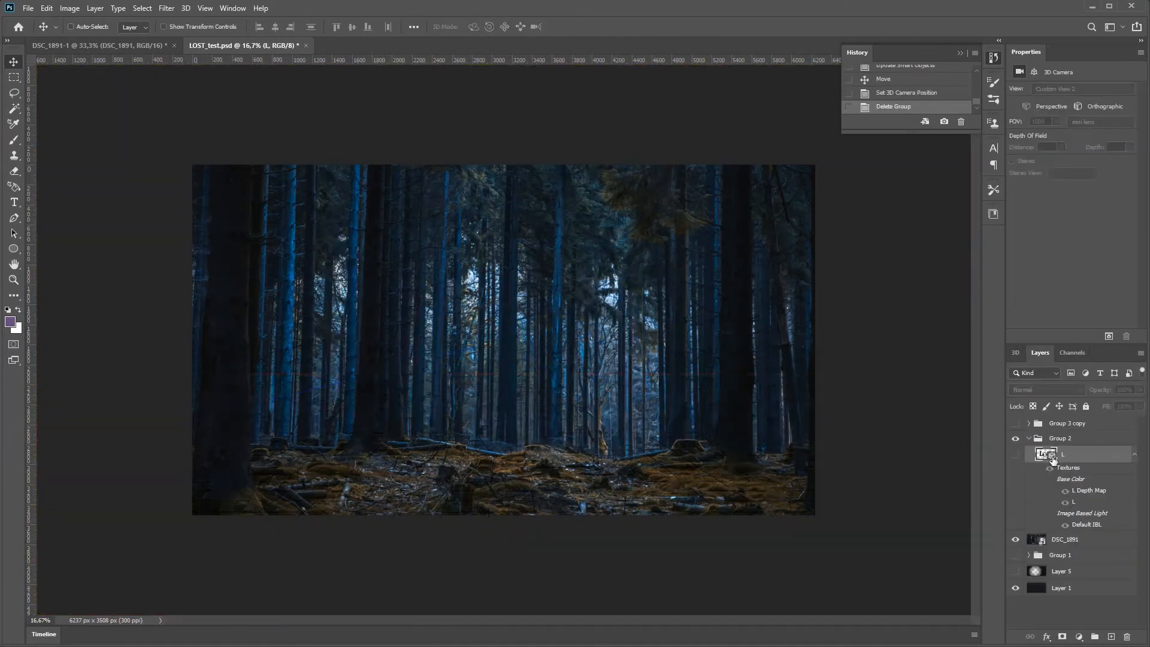
- Show the original 3D LOST layer and add a layer mask based on its letter shapes
{"action": "left_click", "coordinate": [1015, 454]}
{"action": "left_click", "coordinate": [1045, 455], "text": "ctrl"}
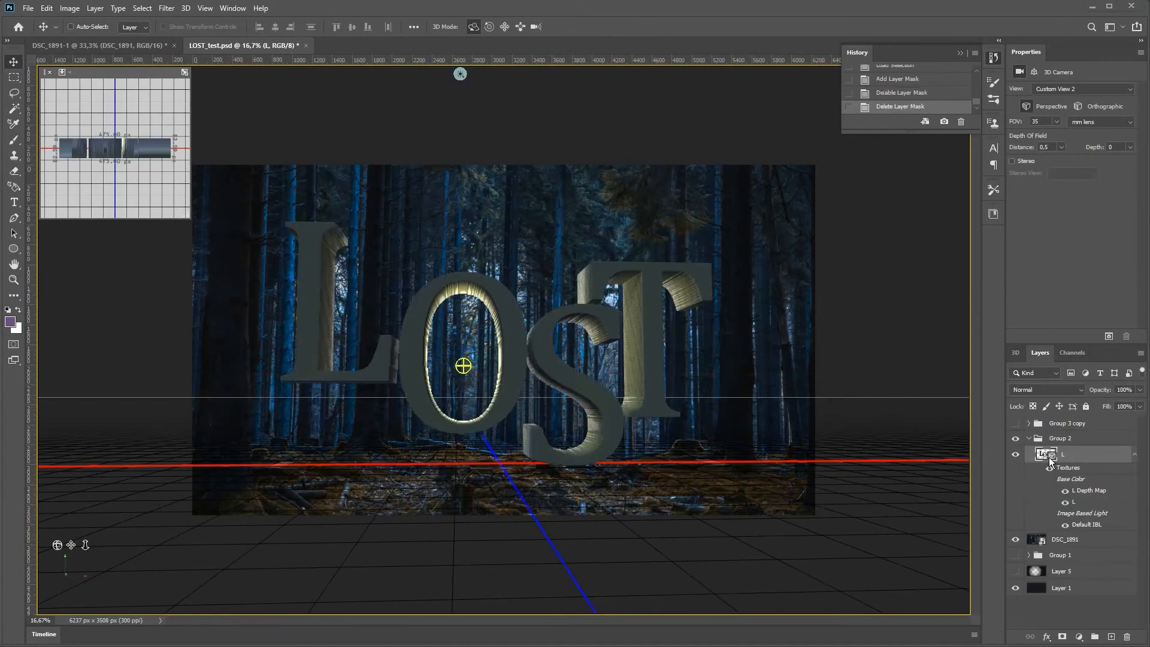
{"action": "left_click", "coordinate": [1062, 635]}
- Switch to another workspace layout, collapse the Character panel and select the masked LOST layer
{"action": "left_click", "coordinate": [205, 8]}
{"action": "mouse_move", "coordinate": [232, 8]}
{"action": "mouse_move", "coordinate": [251, 32]}
{"action": "left_click", "coordinate": [375, 34]}
{"action": "left_click", "coordinate": [1105, 441]}
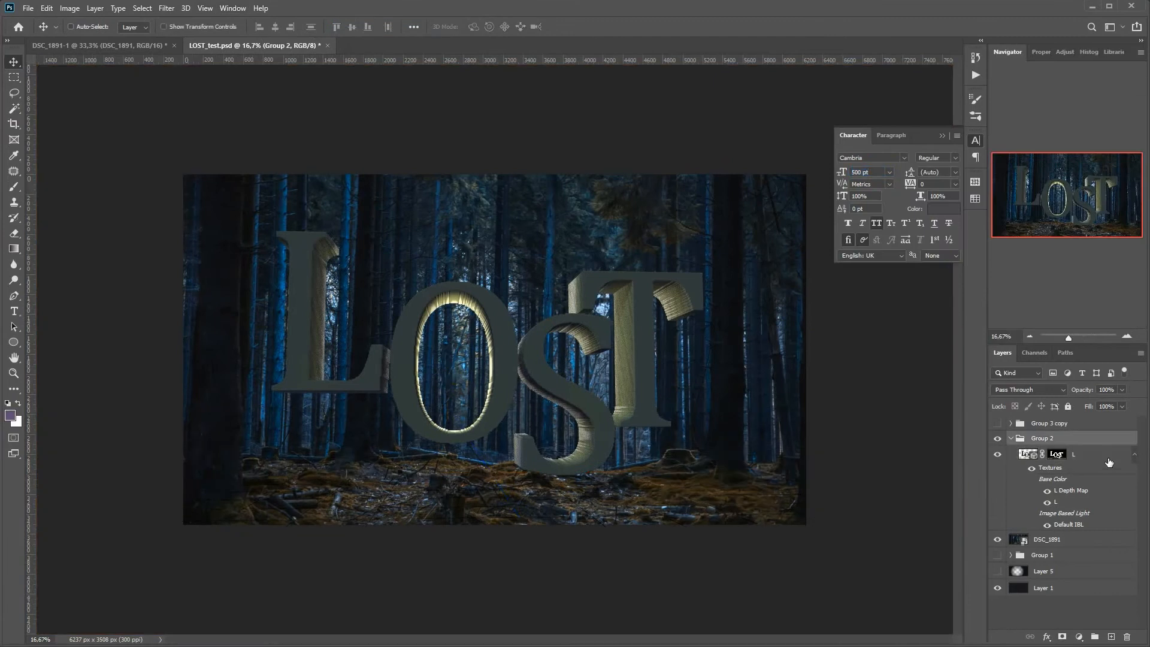
{"action": "left_click", "coordinate": [940, 134]}
{"action": "left_click", "coordinate": [1026, 457]}
{"action": "left_click", "coordinate": [1078, 637]}
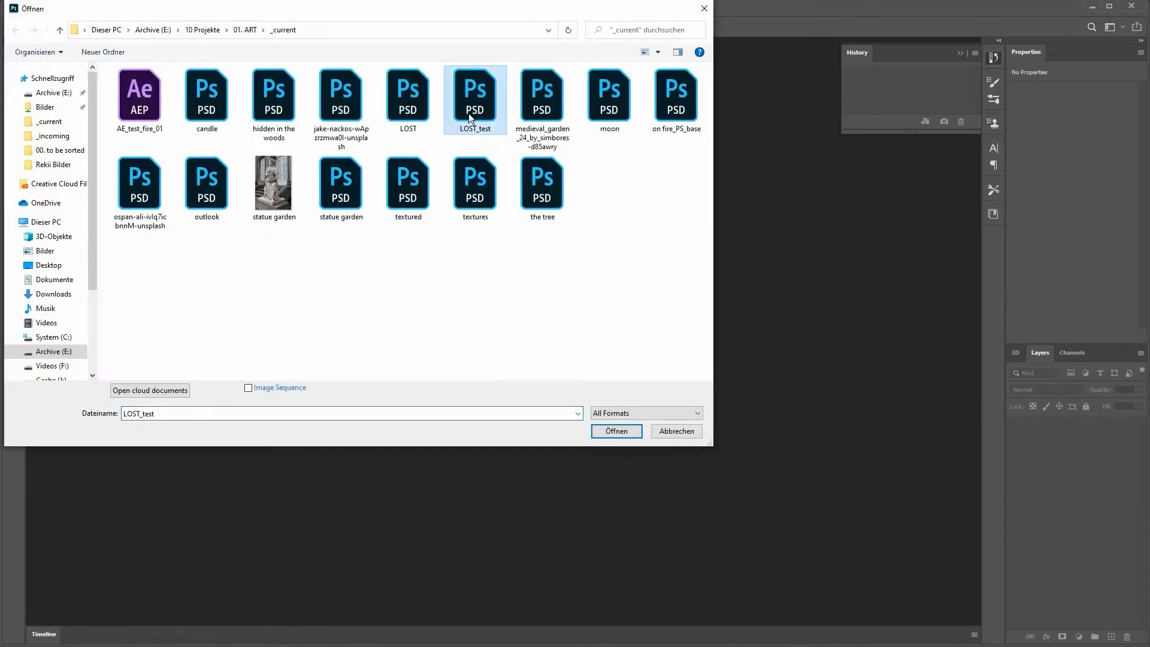
- Open LOST_test.psd and duplicate its masked 3D LOST layer into a new document
{"action": "double_click", "coordinate": [468, 113]}
{"action": "left_click_drag", "start_coordinate": [388, 58], "coordinate": [476, 47]}
{"action": "right_click", "coordinate": [1111, 453]}
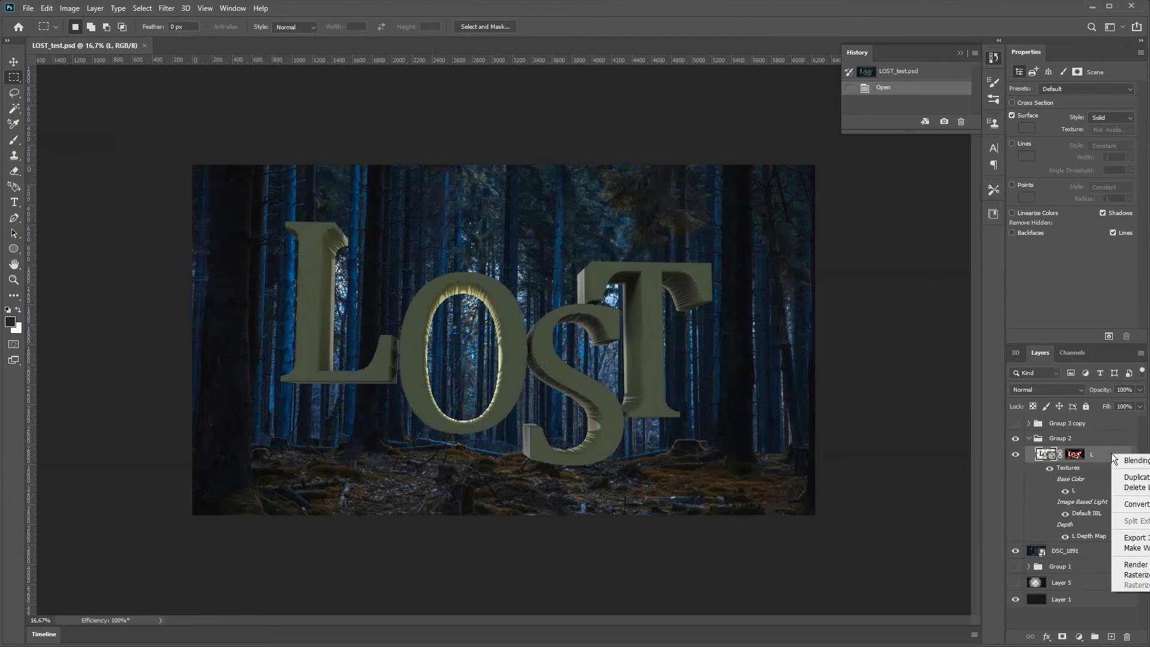
{"action": "left_click", "coordinate": [1126, 479]}
{"action": "left_click", "coordinate": [859, 257]}
- Save the new document as "LOST text small" and resize the image to a width of 2000 pixels
{"action": "key", "text": "ctrl+shift+s"}
{"action": "type", "text": "LOST text small"}
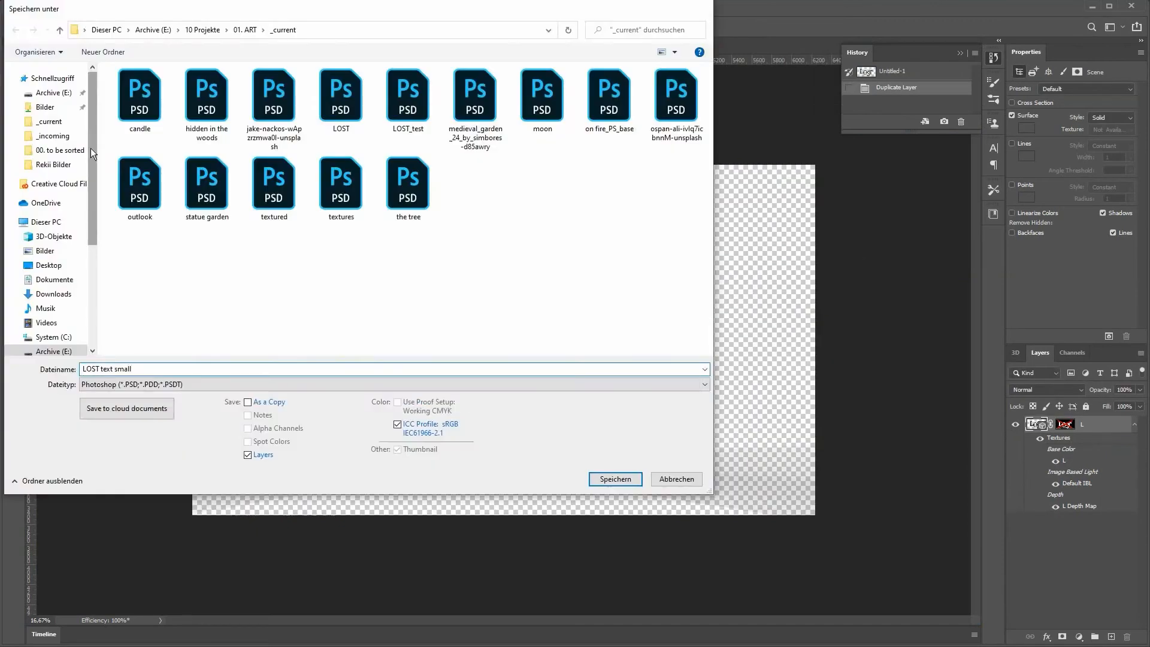
{"action": "key", "text": "Return"}
{"action": "left_click", "coordinate": [69, 7]}
{"action": "left_click", "coordinate": [78, 120]}
{"action": "type", "text": "2000"}
{"action": "key", "text": "Return"}
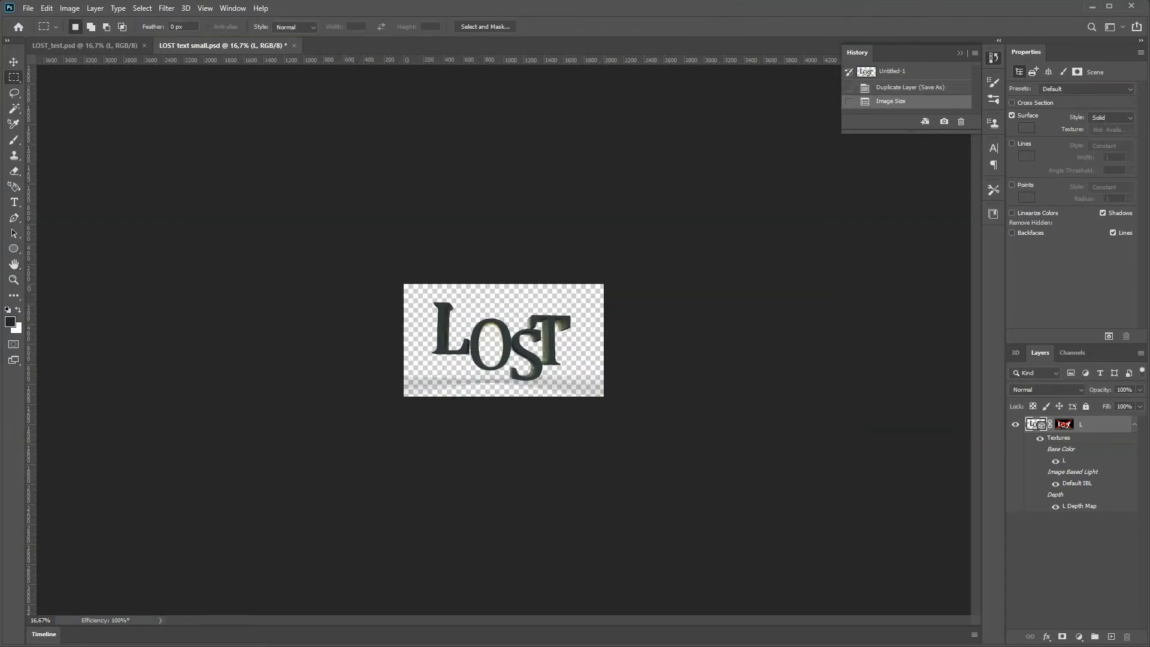
- Enlarge the small LOST document to 100% using another workspace's Navigator, and return to the 3D workspace
{"action": "left_click", "coordinate": [185, 9]}
{"action": "mouse_move", "coordinate": [225, 9]}
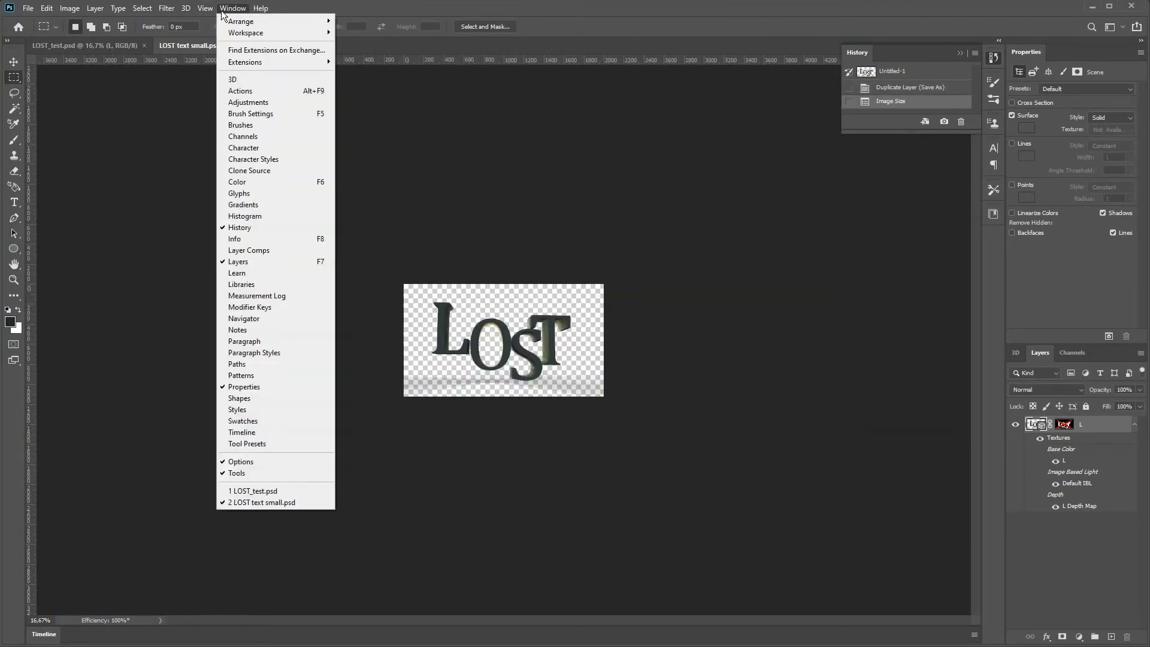
{"action": "mouse_move", "coordinate": [238, 31]}
{"action": "left_click", "coordinate": [377, 34]}
{"action": "left_click", "coordinate": [1127, 337]}
{"action": "left_click", "coordinate": [1127, 337]}
{"action": "left_click", "coordinate": [1126, 336]}
{"action": "left_click", "coordinate": [1127, 337]}
{"action": "left_click", "coordinate": [1127, 336]}
{"action": "left_click", "coordinate": [231, 7]}
{"action": "left_click", "coordinate": [368, 56]}
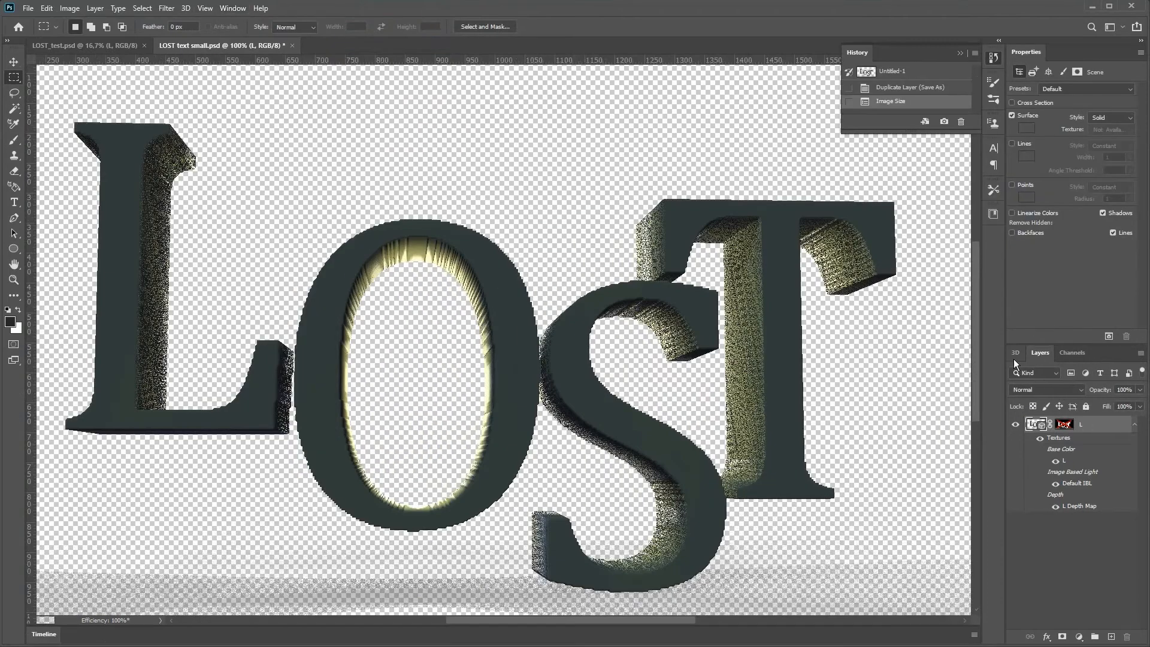
- Render the whole 3D scene of the resized LOST document
{"action": "left_click", "coordinate": [1013, 353]}
{"action": "left_click", "coordinate": [1108, 336]}
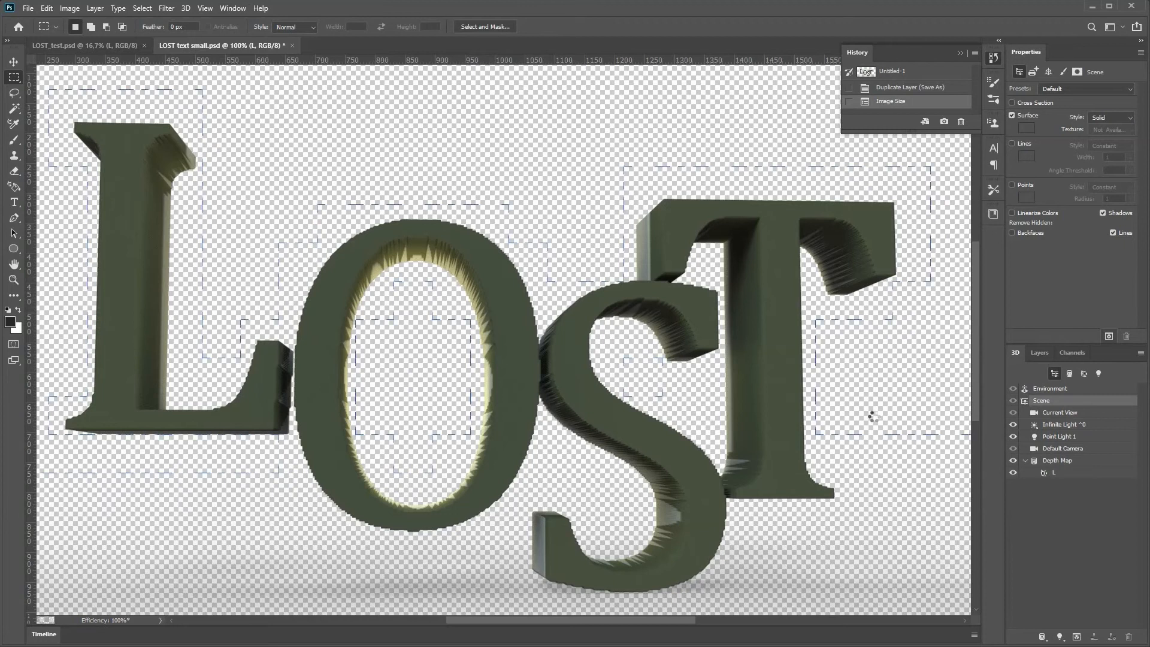
{"action": "left_click", "coordinate": [46, 8]}
{"action": "key", "text": "Escape"}
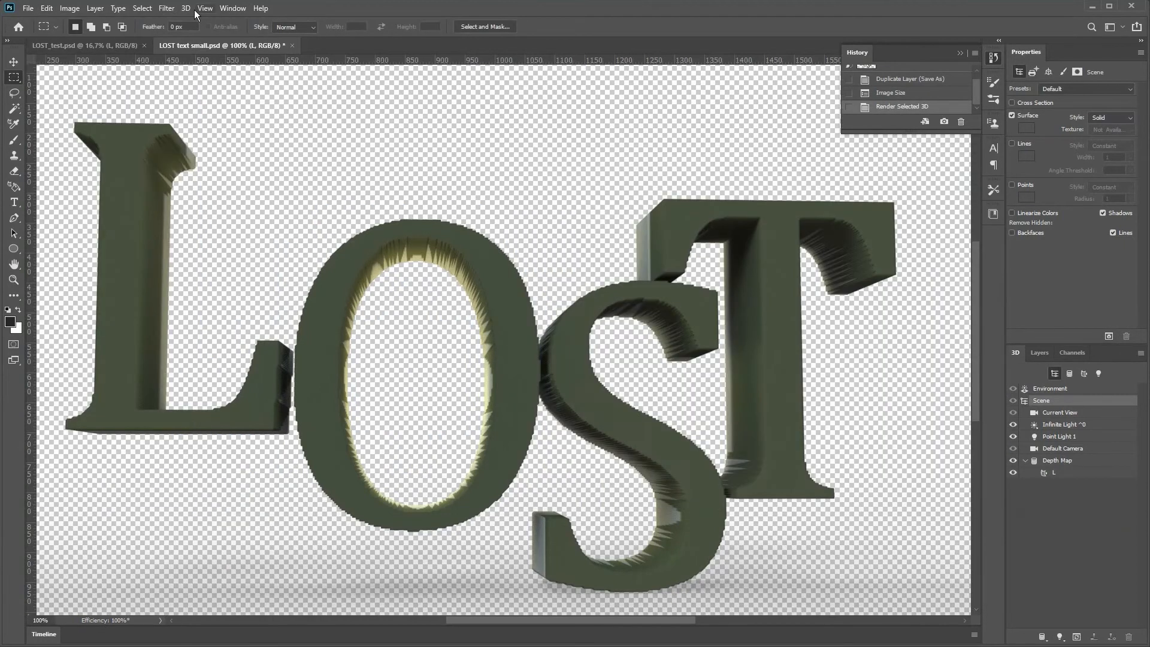
{"action": "left_click", "coordinate": [186, 8]}
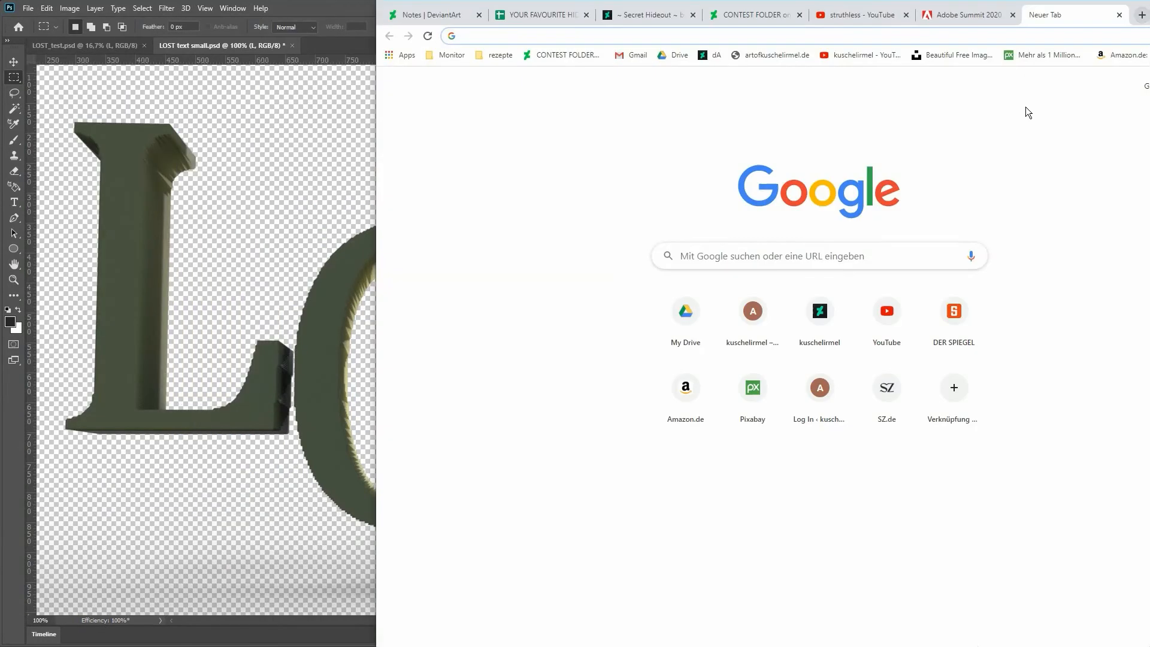
- Switch to the browser, search Google for "photoshop 3d" and read Adobe's help article on creating 3D objects and animations
{"action": "left_click", "coordinate": [689, 314]}
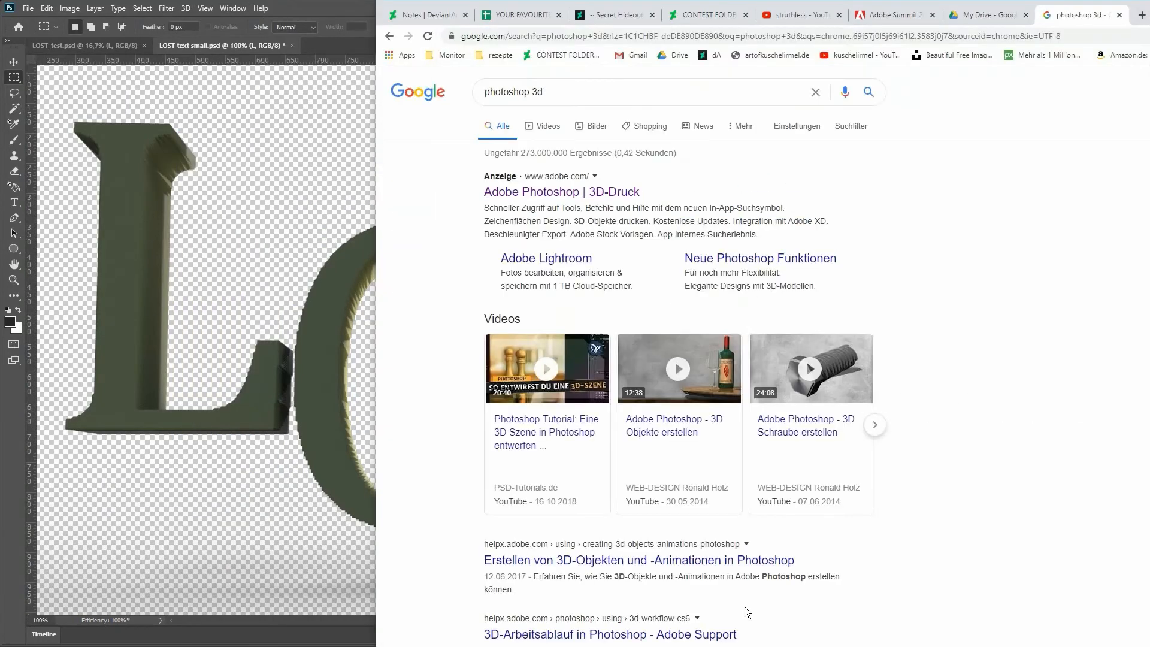
{"action": "left_click", "coordinate": [745, 606]}
{"action": "scroll", "coordinate": [803, 601], "scroll_direction": "down", "scroll_amount": 2}
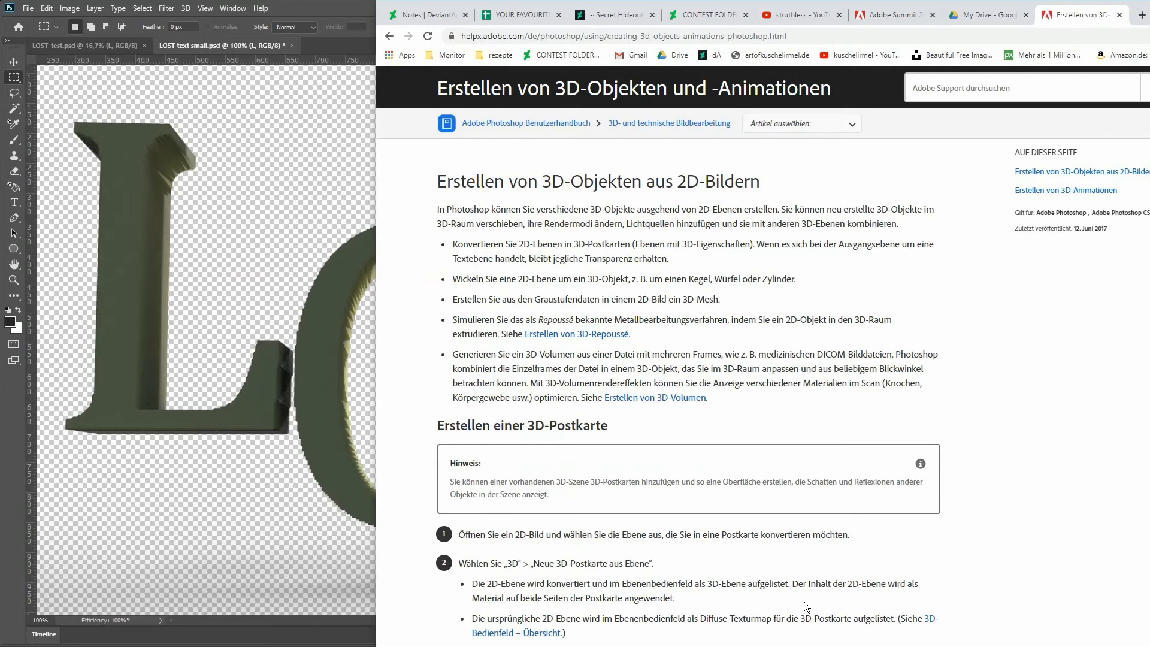
{"action": "scroll", "coordinate": [678, 601], "scroll_direction": "down", "scroll_amount": 4}
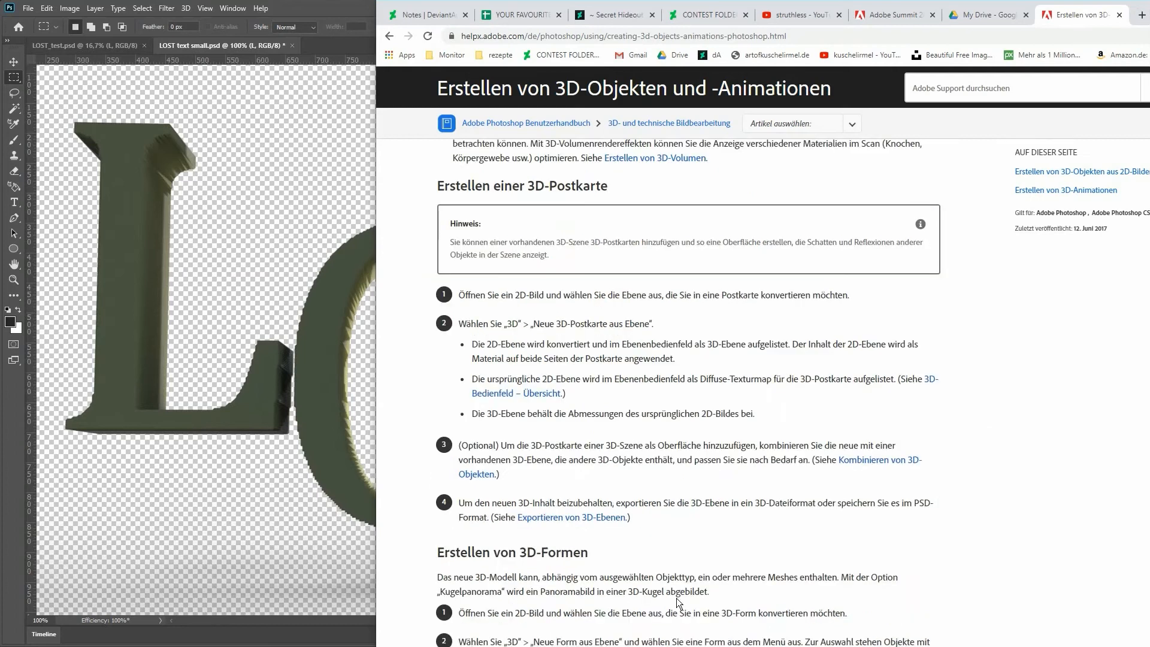
{"action": "scroll", "coordinate": [707, 555], "scroll_direction": "down", "scroll_amount": 2}
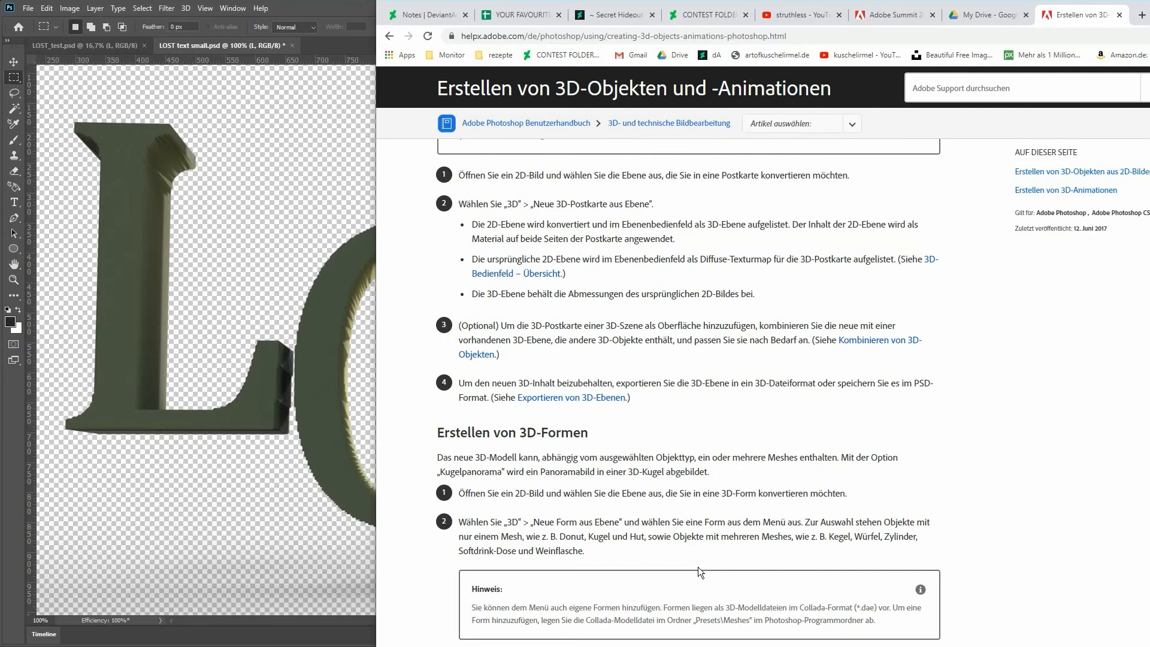
{"action": "scroll", "coordinate": [699, 566], "scroll_direction": "down", "scroll_amount": 8}
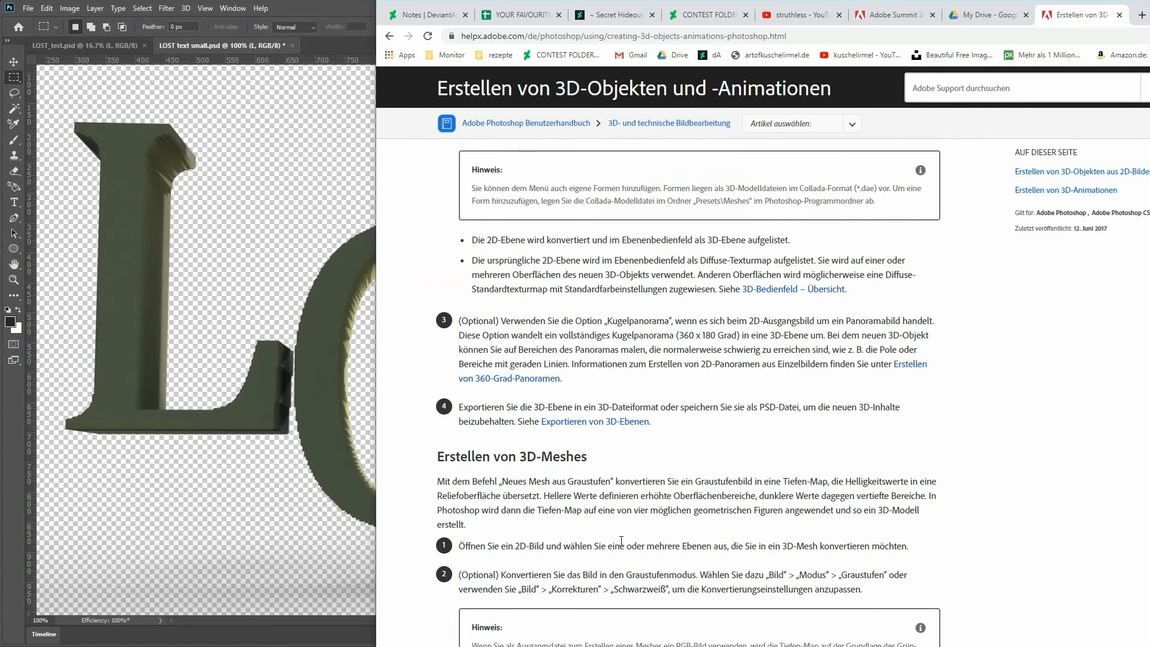
{"action": "scroll", "coordinate": [630, 494], "scroll_direction": "up", "scroll_amount": 6}
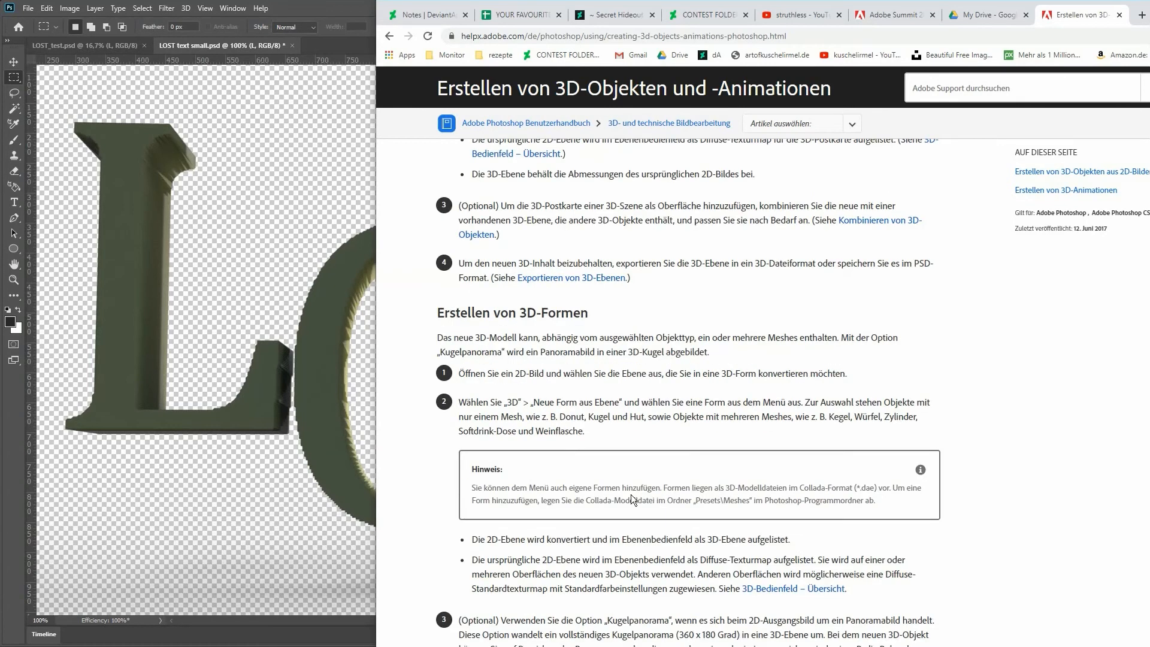
{"action": "scroll", "coordinate": [578, 222], "scroll_direction": "up", "scroll_amount": 12}
{"action": "key", "text": "ctrl+f"}
{"action": "scroll", "coordinate": [730, 394], "scroll_direction": "down", "scroll_amount": 8}
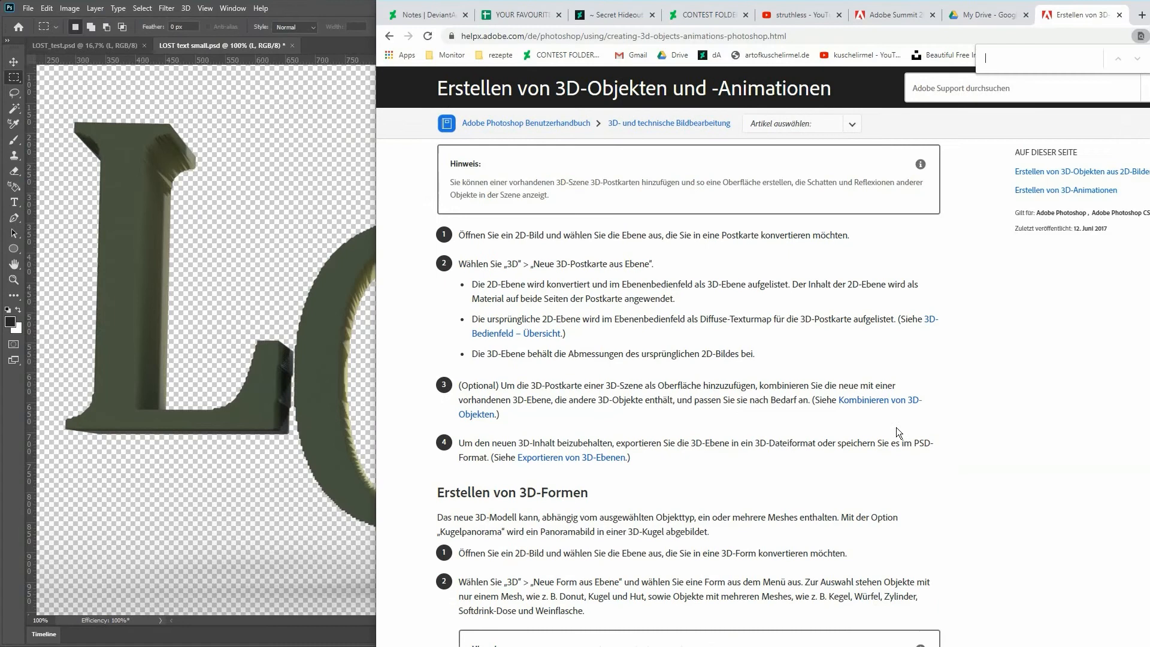
- Find the 3D topics in the Photoshop User Guide and open the article "Essential 3D concepts and tools"
{"action": "left_click", "coordinate": [526, 122]}
{"action": "left_click", "coordinate": [1021, 193]}
{"action": "type", "text": "3d"}
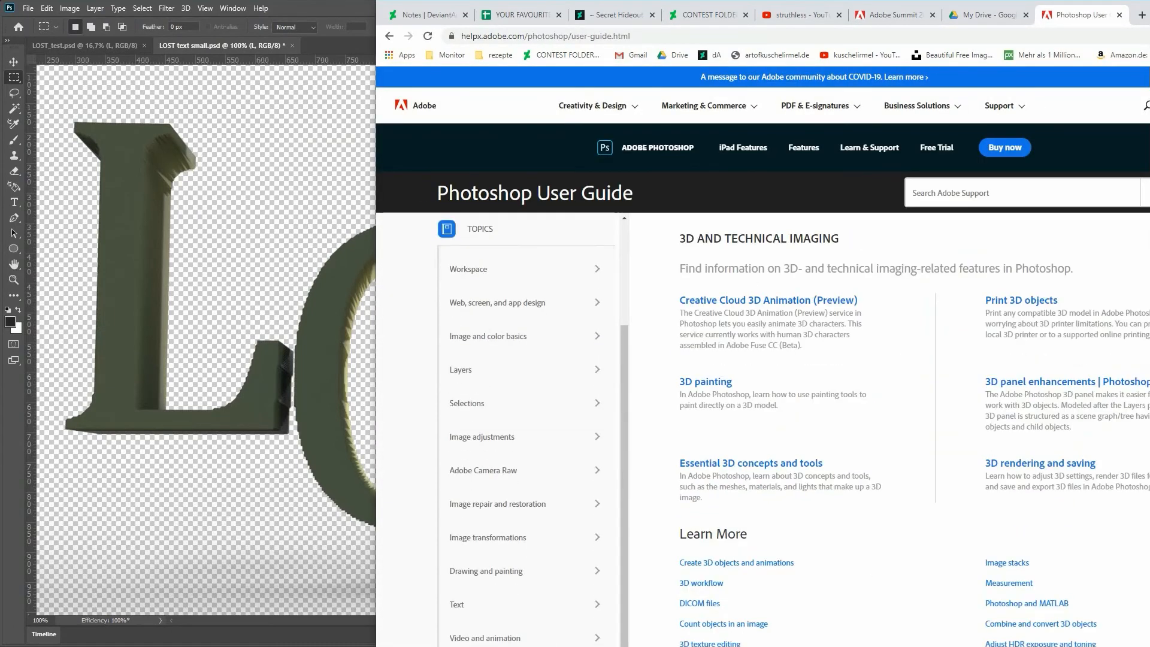
{"action": "left_click", "coordinate": [819, 430]}
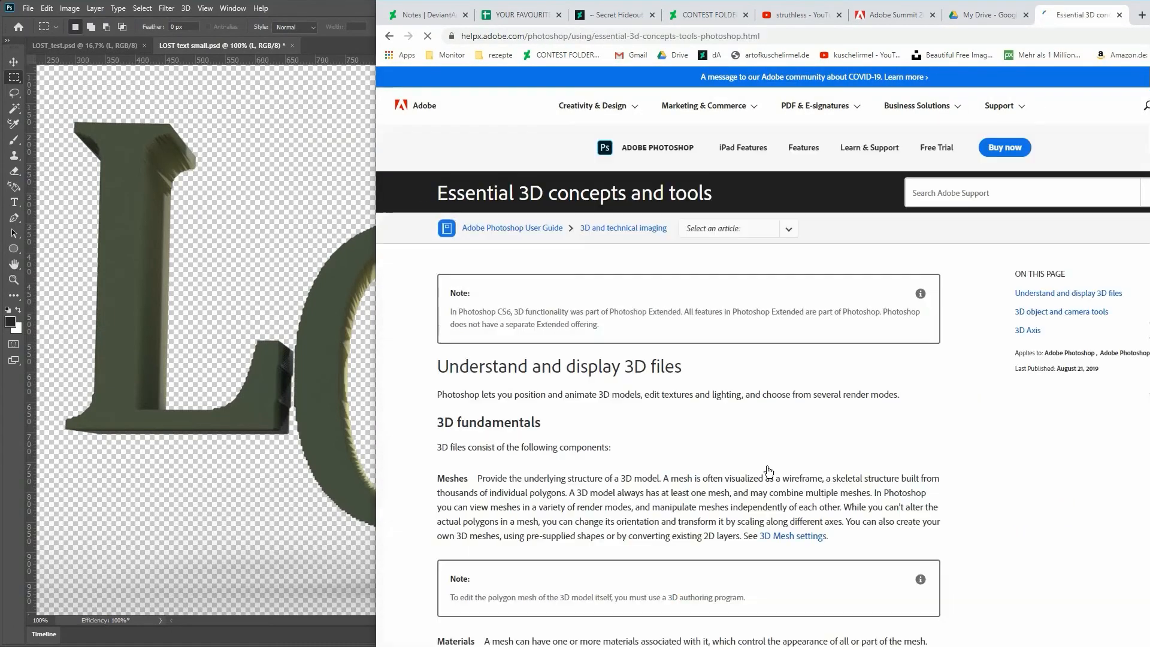
- Read Adobe's help articles on 3D concepts and 3D objects, and search Adobe support for depth map information
{"action": "scroll", "coordinate": [819, 429], "scroll_direction": "down", "scroll_amount": 6}
{"action": "scroll", "coordinate": [802, 408], "scroll_direction": "down", "scroll_amount": 15}
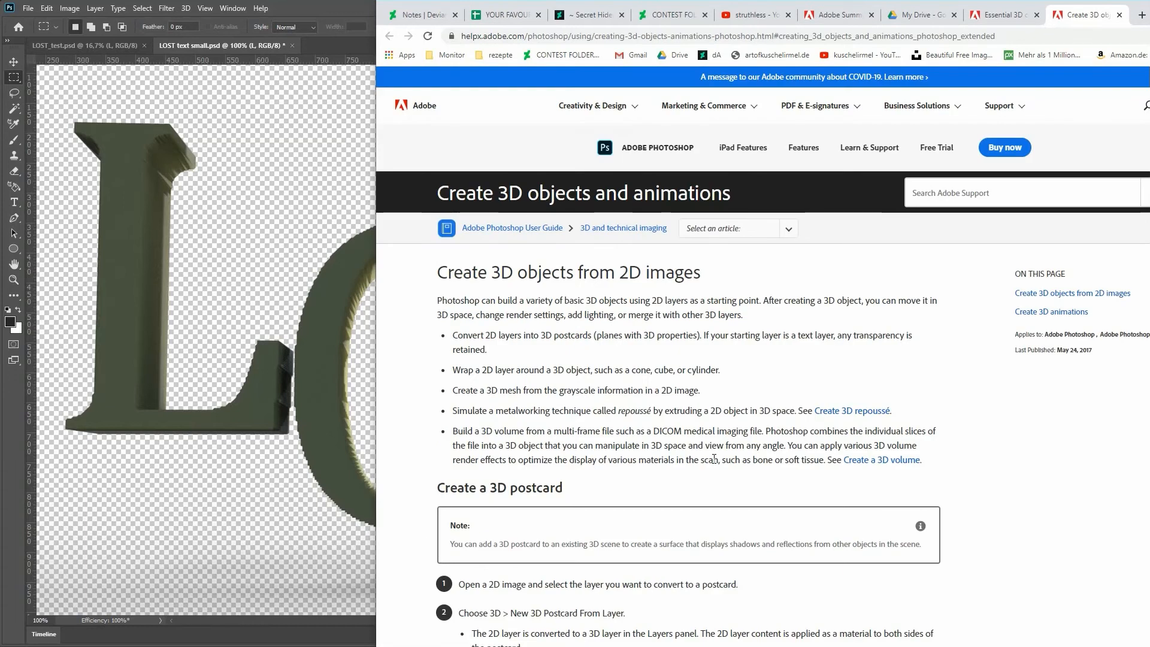
{"action": "scroll", "coordinate": [714, 458], "scroll_direction": "down", "scroll_amount": 10}
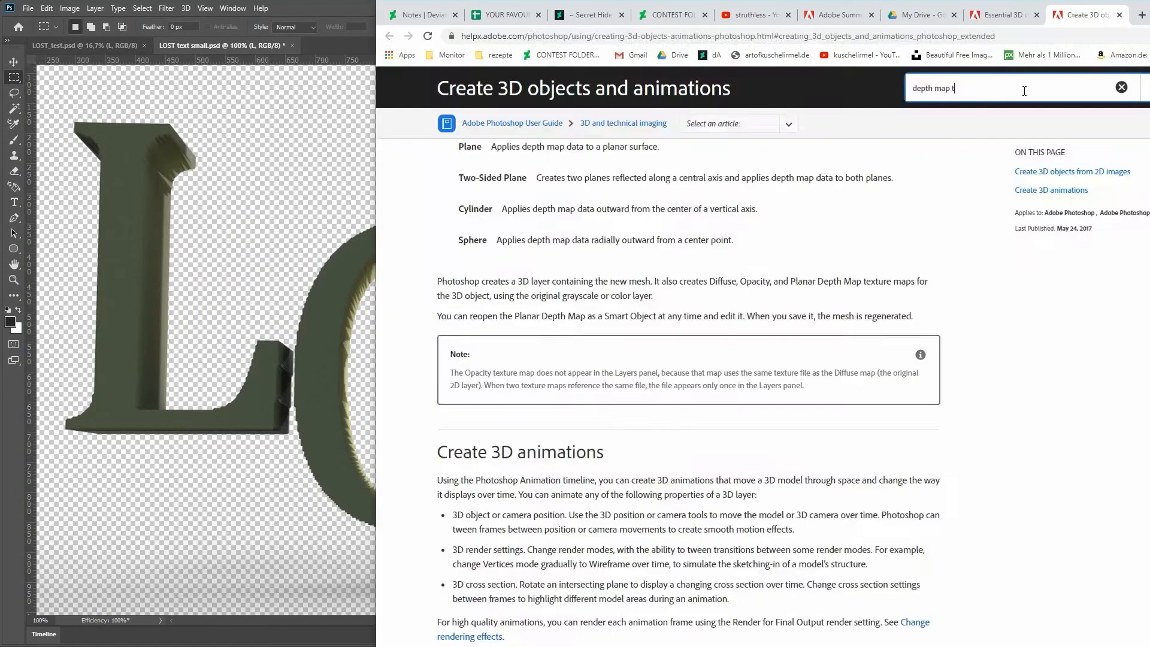
{"action": "key", "text": "Return"}
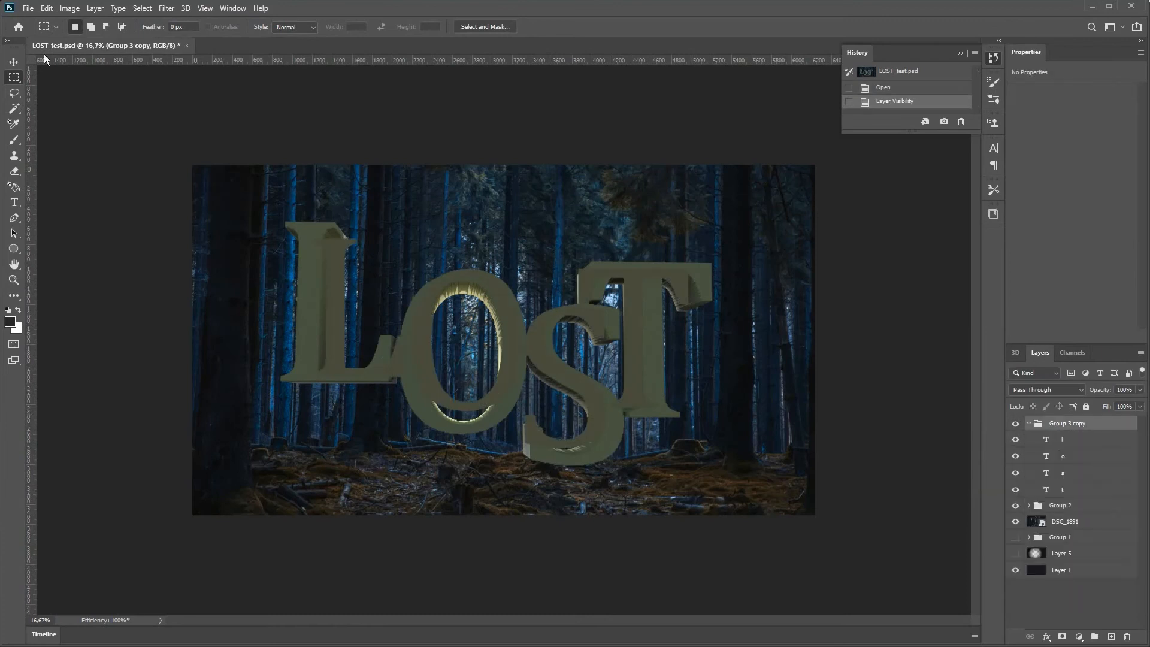
- Move the flat LOST text group slightly down, hide Group 2, and duplicate the Group 3 copy group
{"action": "left_click", "coordinate": [13, 61]}
{"action": "left_click_drag", "start_coordinate": [593, 346], "coordinate": [594, 360]}
{"action": "left_click", "coordinate": [1015, 504]}
{"action": "left_click_drag", "start_coordinate": [1077, 423], "coordinate": [1078, 634]}
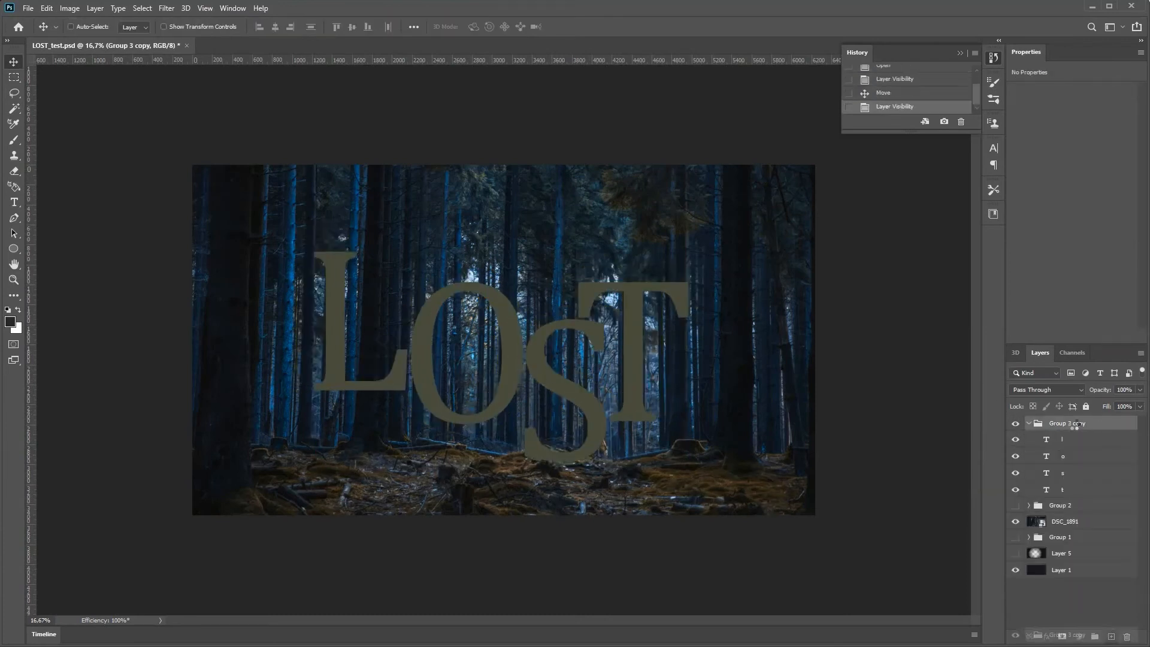
- Create a 3D extrusion from the t text layer and set its extrusion depth to 500 px
{"action": "left_click", "coordinate": [1072, 489]}
{"action": "left_click", "coordinate": [186, 9]}
{"action": "left_click", "coordinate": [261, 94]}
{"action": "left_click_drag", "start_coordinate": [1112, 177], "coordinate": [1095, 177]}
{"action": "type", "text": "500"}
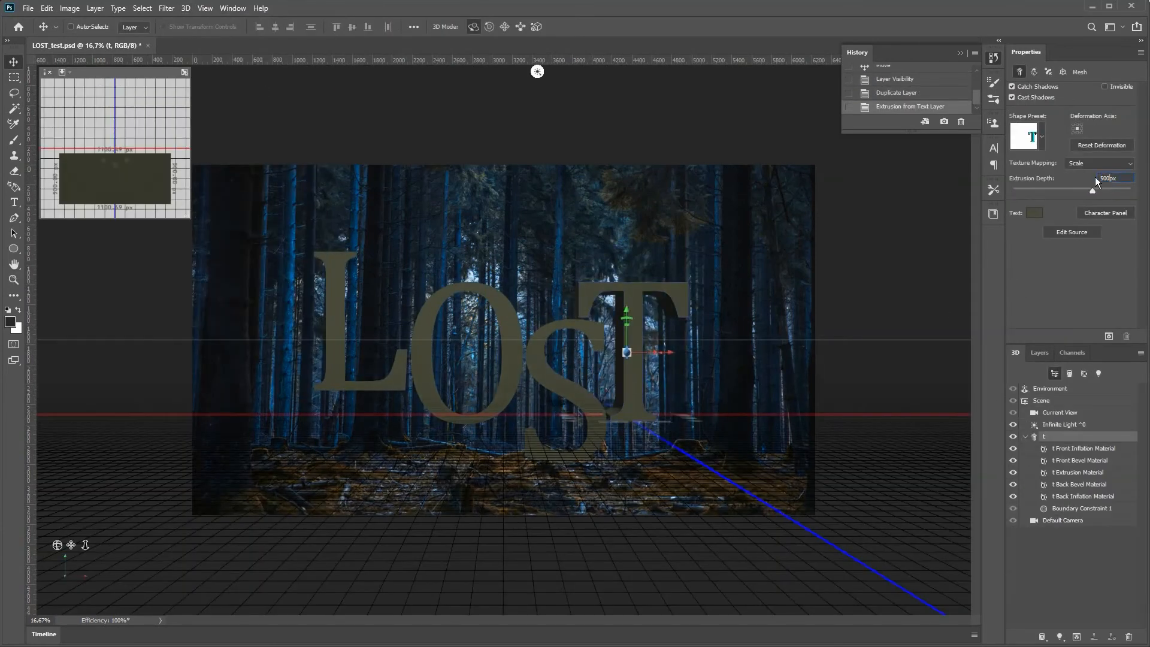
{"action": "key", "text": "Return"}
- Try several preset materials on the t's front inflation material
{"action": "left_click", "coordinate": [1083, 448]}
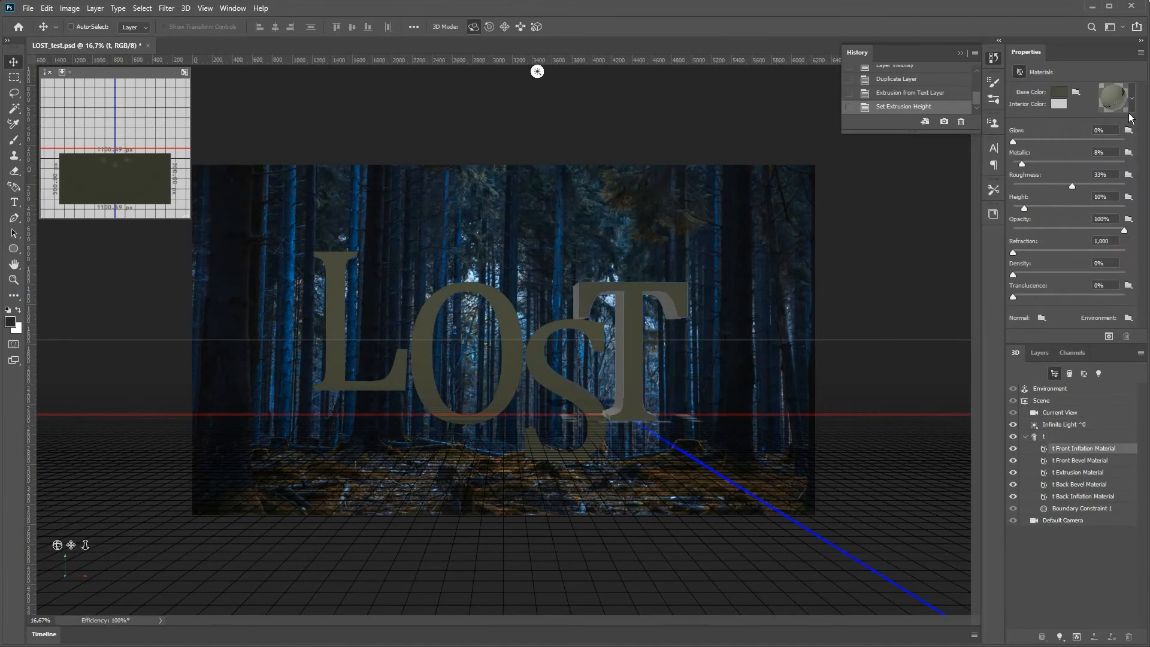
{"action": "left_click", "coordinate": [1130, 104]}
{"action": "left_click", "coordinate": [1067, 366]}
{"action": "left_click", "coordinate": [1074, 355]}
{"action": "double_click", "coordinate": [1049, 412]}
- Apply preset materials to the t's front bevel and extrusion materials, using a dark preset on the extrusion
{"action": "left_click", "coordinate": [1076, 460]}
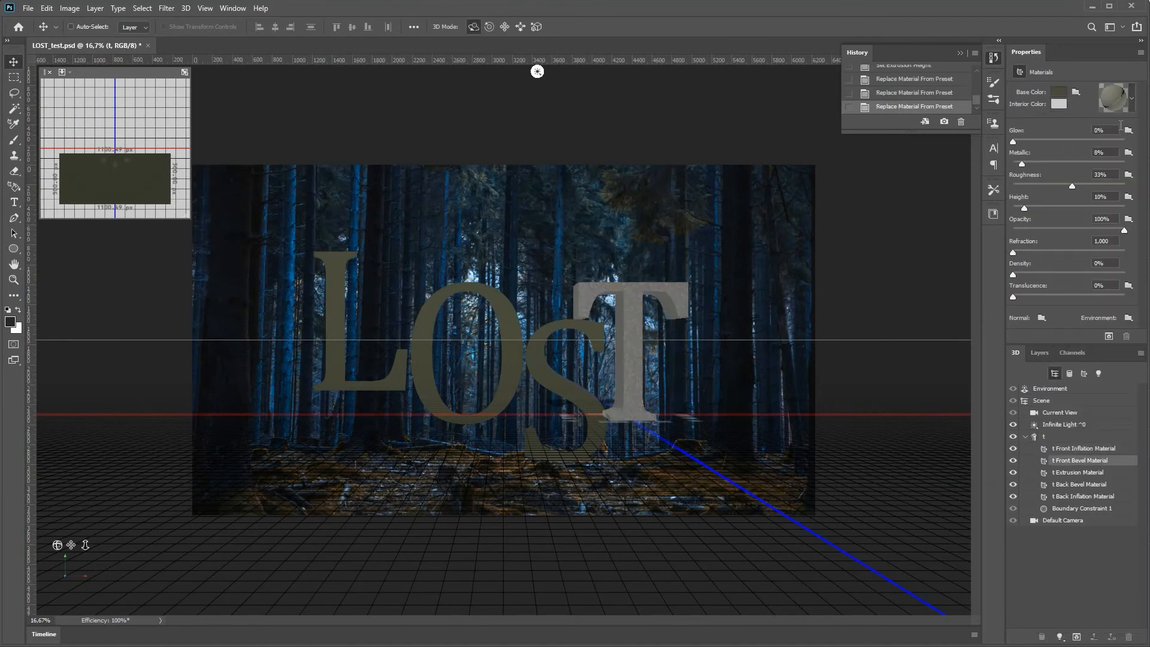
{"action": "left_click", "coordinate": [1130, 99]}
{"action": "left_click", "coordinate": [1029, 464]}
{"action": "left_click", "coordinate": [1089, 472]}
{"action": "left_click", "coordinate": [1131, 97]}
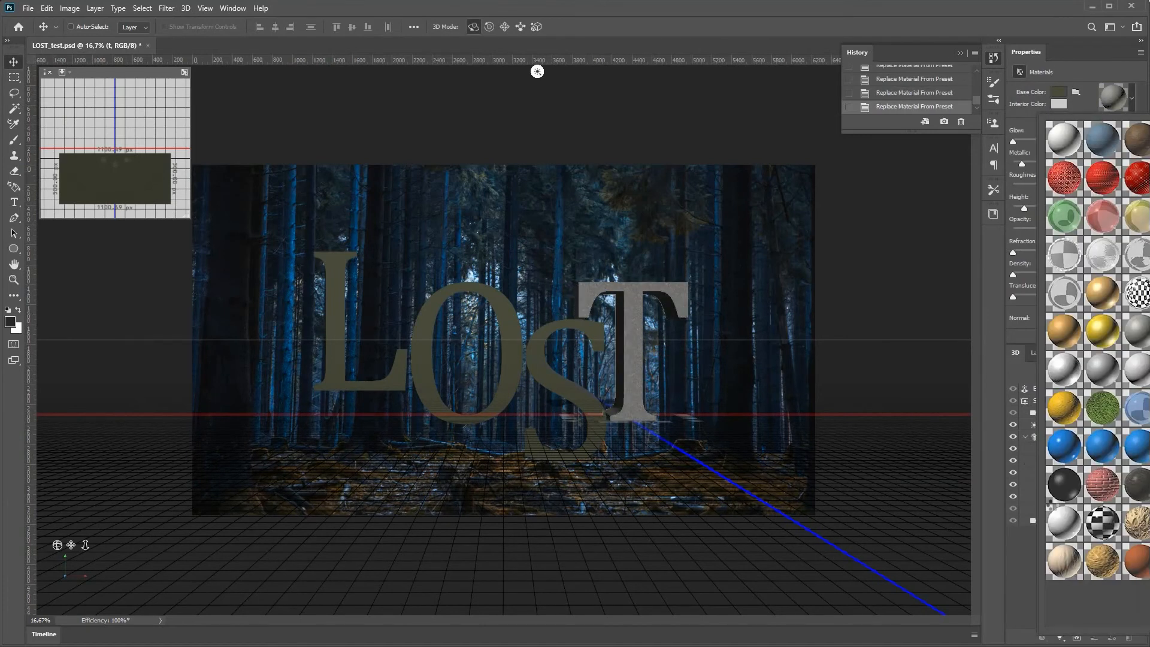
{"action": "left_click", "coordinate": [1096, 264]}
{"action": "left_click", "coordinate": [1028, 496]}
{"action": "left_click", "coordinate": [1077, 484]}
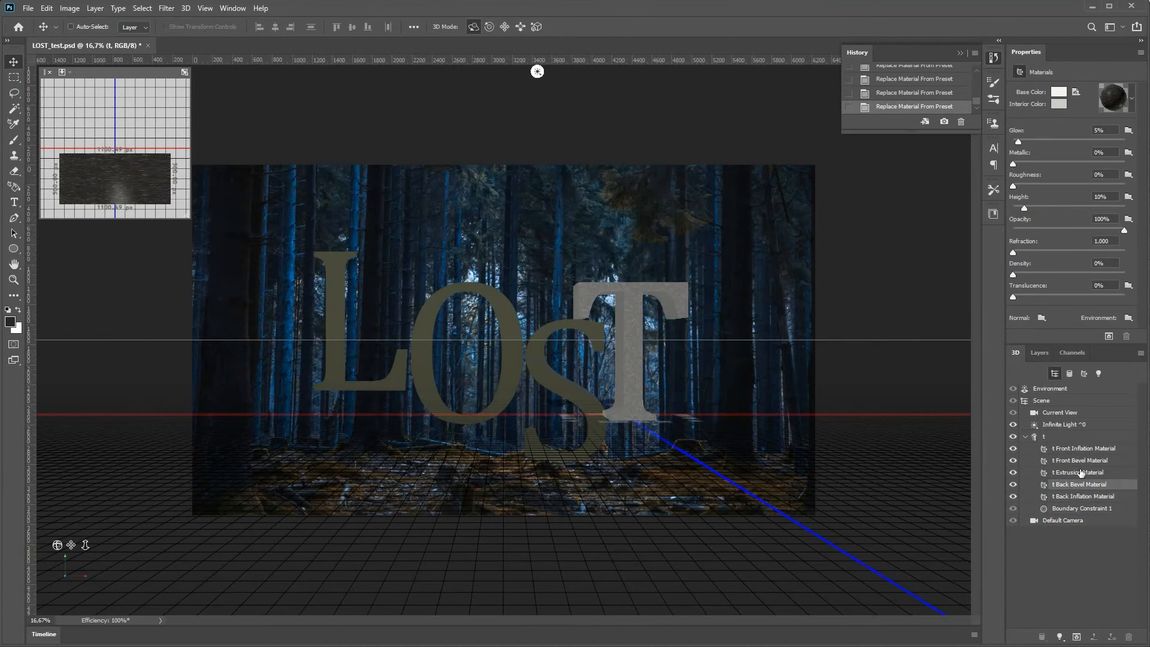
- Apply a different extrusion shape preset to the t and change the scene's surface render style
{"action": "left_click", "coordinate": [1059, 436]}
{"action": "left_click", "coordinate": [1041, 137]}
{"action": "left_click", "coordinate": [1012, 217]}
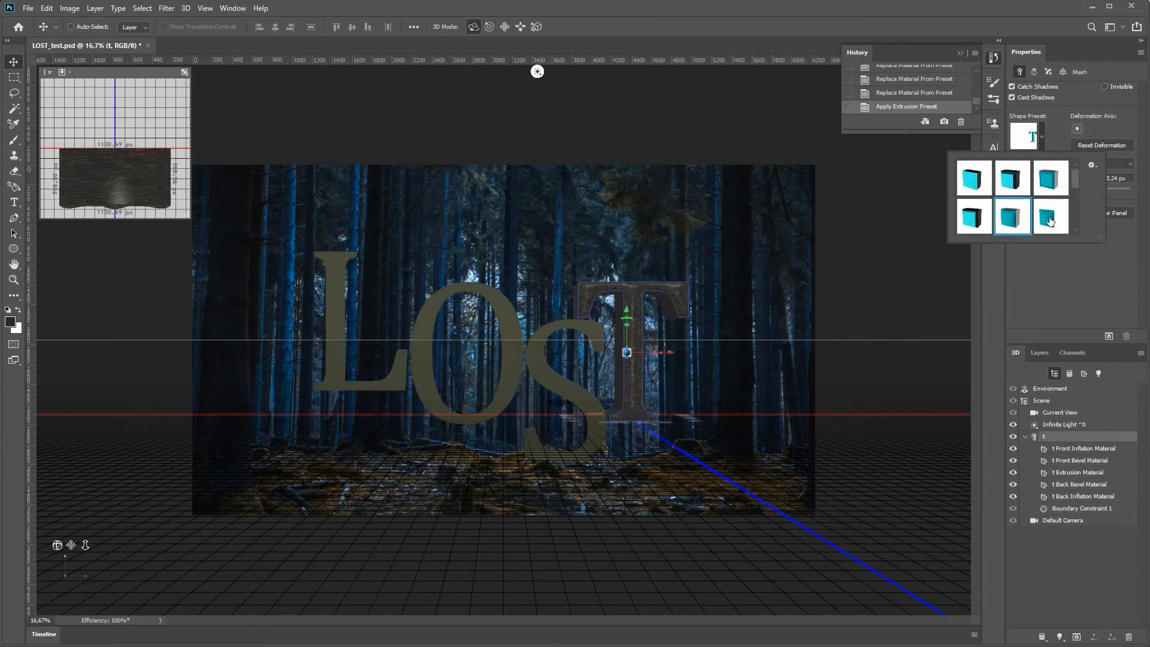
{"action": "left_click", "coordinate": [1040, 400]}
{"action": "left_click", "coordinate": [1110, 117]}
{"action": "left_click", "coordinate": [1107, 200]}
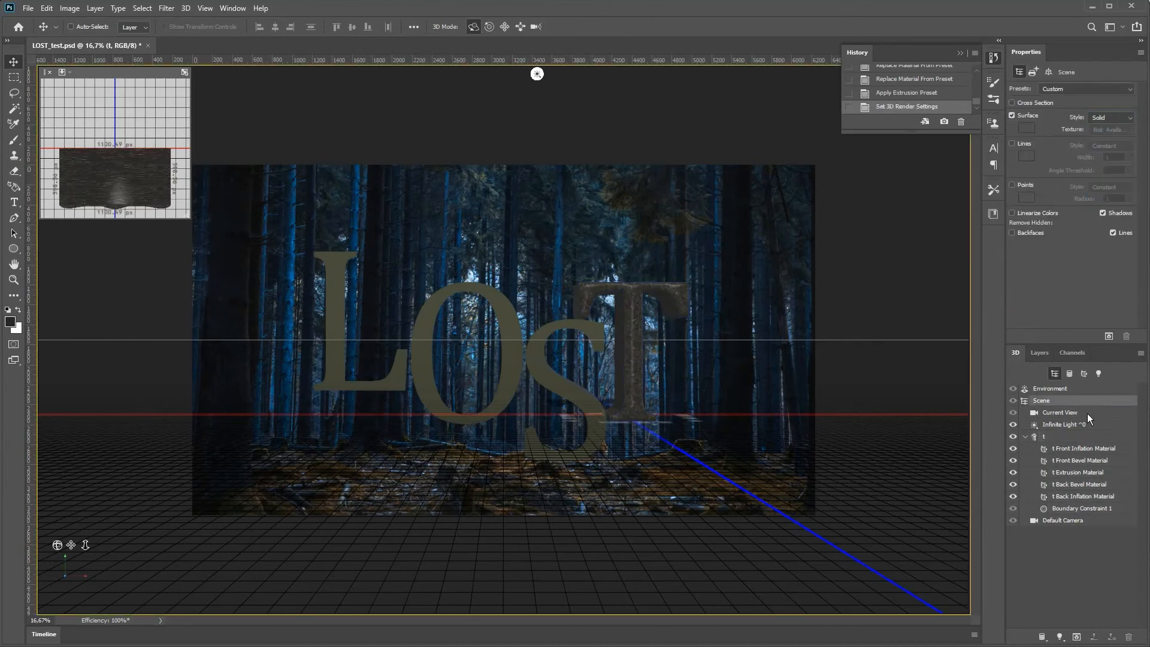
- Revert the document history to the t layer's Extrusion from Text Layer state
{"action": "left_click", "coordinate": [1077, 484]}
{"action": "left_click", "coordinate": [1057, 402]}
{"action": "scroll", "coordinate": [936, 92], "scroll_direction": "up", "scroll_amount": 6}
{"action": "left_click", "coordinate": [936, 98]}
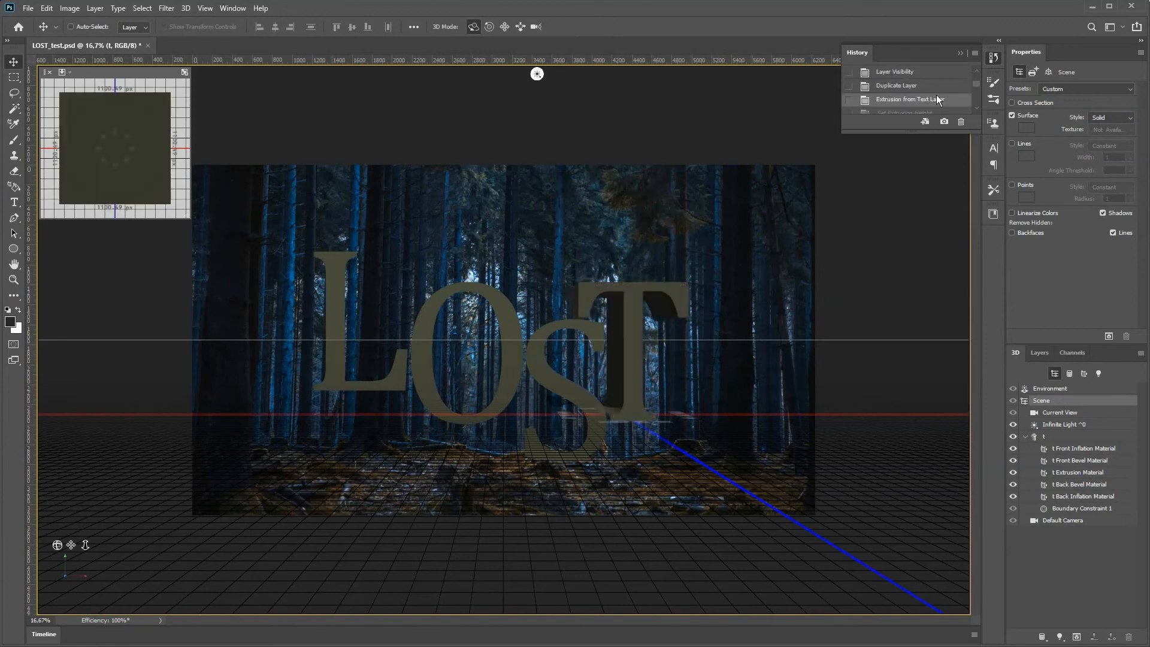
- Set the base color of the t's extrusion material to a muted blue tone
{"action": "left_click", "coordinate": [1089, 451]}
{"action": "left_click", "coordinate": [1084, 474]}
{"action": "left_click", "coordinate": [1059, 92]}
{"action": "left_click", "coordinate": [970, 411]}
{"action": "left_click", "coordinate": [931, 462]}
{"action": "left_click_drag", "start_coordinate": [970, 411], "coordinate": [970, 449]}
{"action": "left_click", "coordinate": [888, 477]}
{"action": "left_click", "coordinate": [1012, 230]}
- Set the base color of the t's front bevel material to yellow-green, RGB 172, 197, 35
{"action": "left_click", "coordinate": [1070, 460]}
{"action": "left_click", "coordinate": [1060, 94]}
{"action": "left_click", "coordinate": [932, 421]}
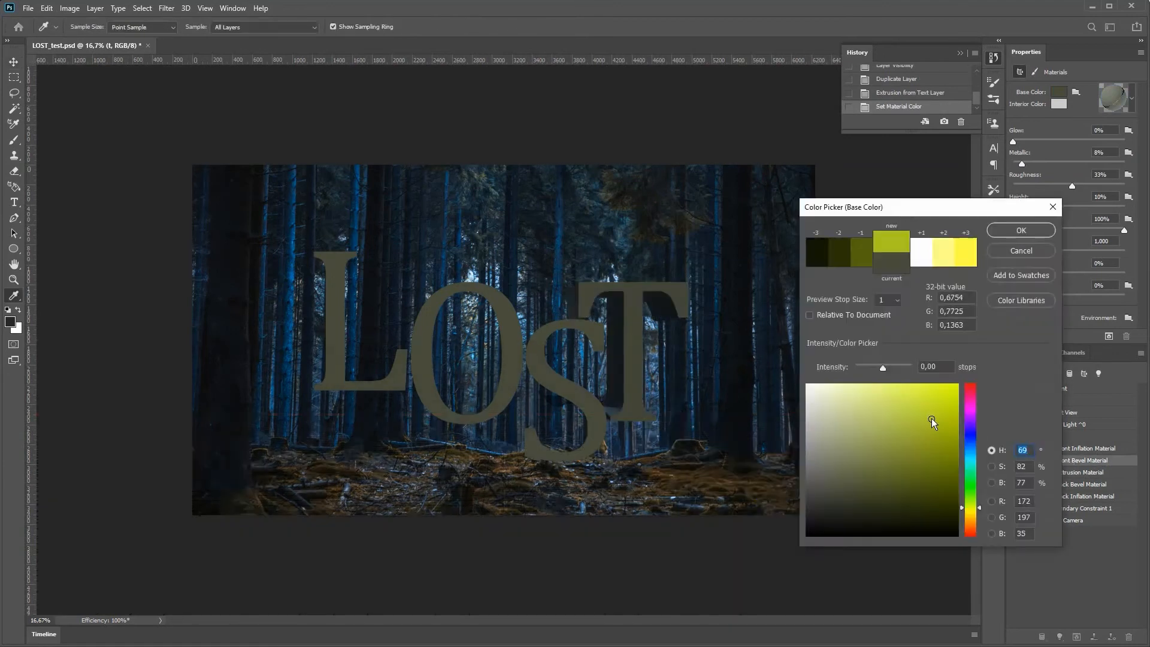
{"action": "left_click", "coordinate": [1019, 229]}
- Set the base color of the t's front inflation material to dark blue, RGB 24, 37, 42
{"action": "left_click", "coordinate": [1100, 451]}
{"action": "left_click", "coordinate": [1058, 92]}
{"action": "left_click", "coordinate": [937, 415]}
{"action": "left_click", "coordinate": [968, 454]}
{"action": "left_click", "coordinate": [873, 511]}
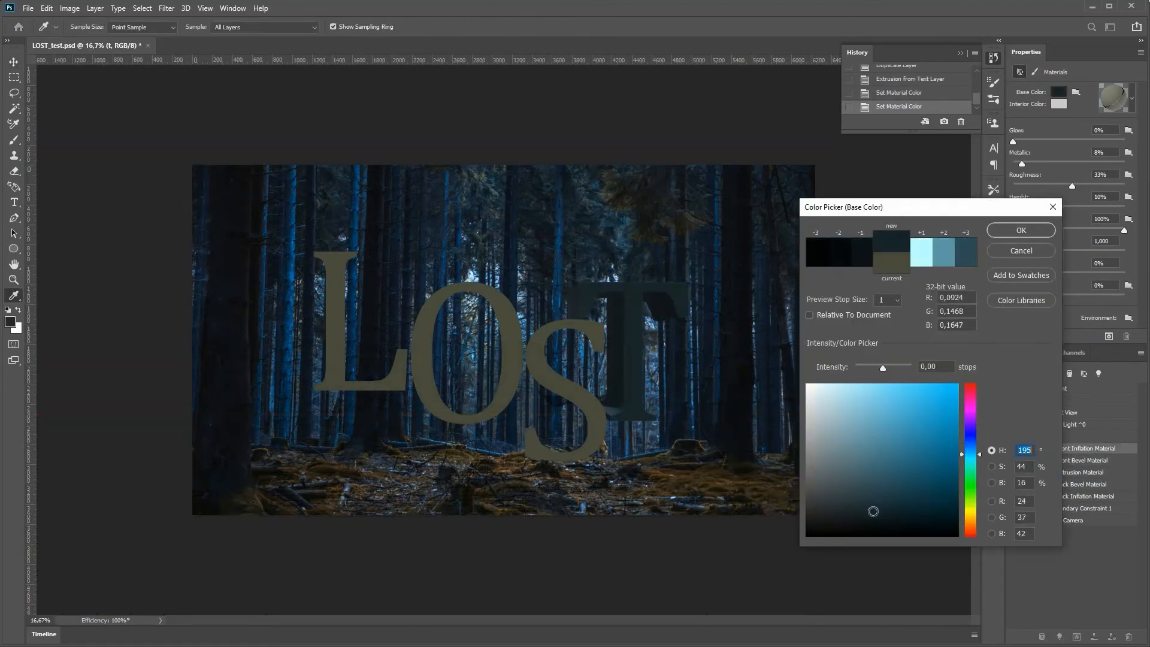
{"action": "left_click", "coordinate": [1020, 229]}
- Create a 3D extrusion from the s text layer and set its extrusion depth to 500 px
{"action": "left_click", "coordinate": [1034, 401]}
{"action": "left_click", "coordinate": [1039, 352]}
{"action": "left_click", "coordinate": [1013, 473]}
{"action": "left_click", "coordinate": [1075, 473]}
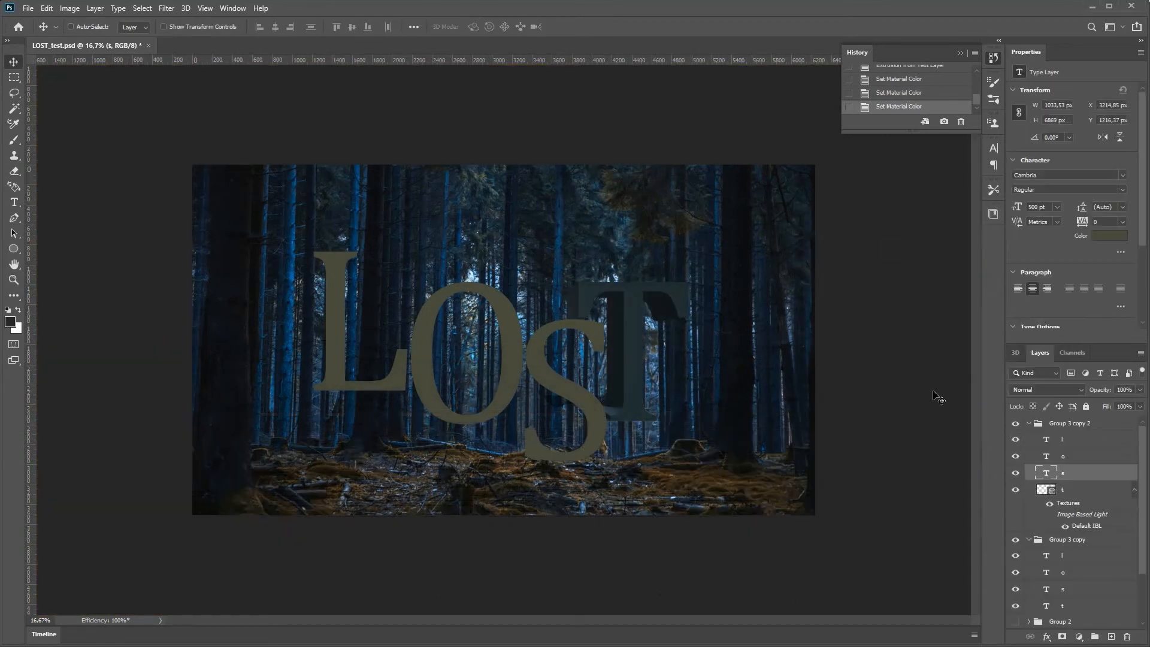
{"action": "left_click", "coordinate": [174, 8]}
{"action": "mouse_move", "coordinate": [185, 7]}
{"action": "left_click", "coordinate": [240, 100]}
{"action": "left_click_drag", "start_coordinate": [1118, 177], "coordinate": [1073, 178]}
{"action": "type", "text": "500"}
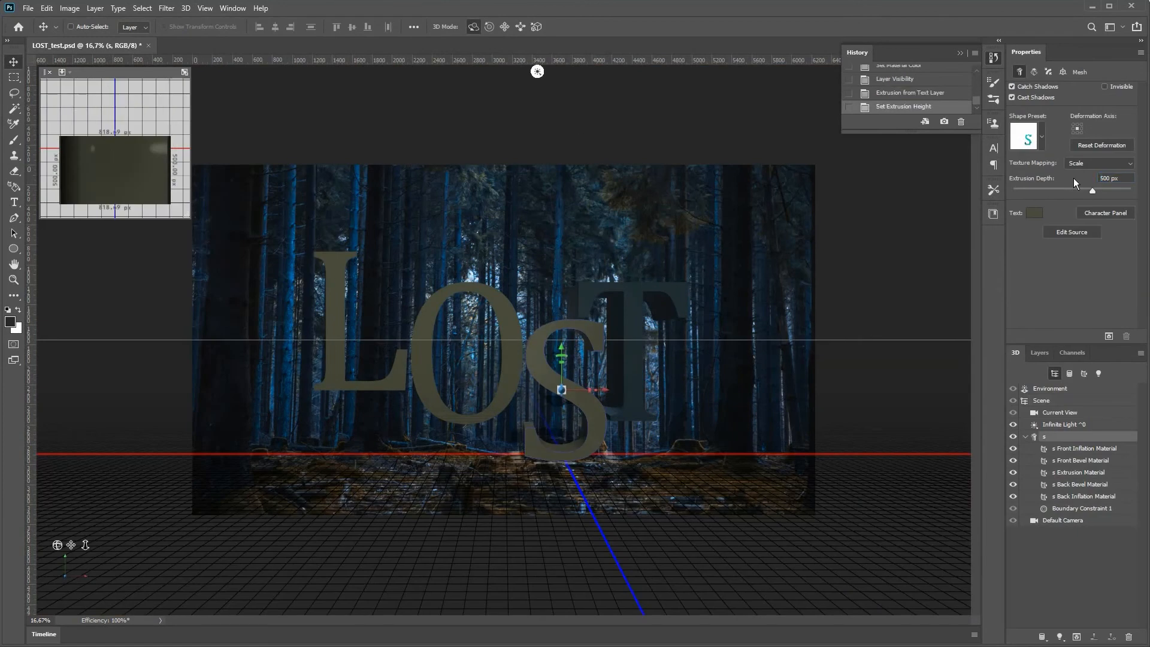
- Open the s layer's source document and close it without saving changes
{"action": "left_click", "coordinate": [1093, 232]}
{"action": "left_click", "coordinate": [658, 61]}
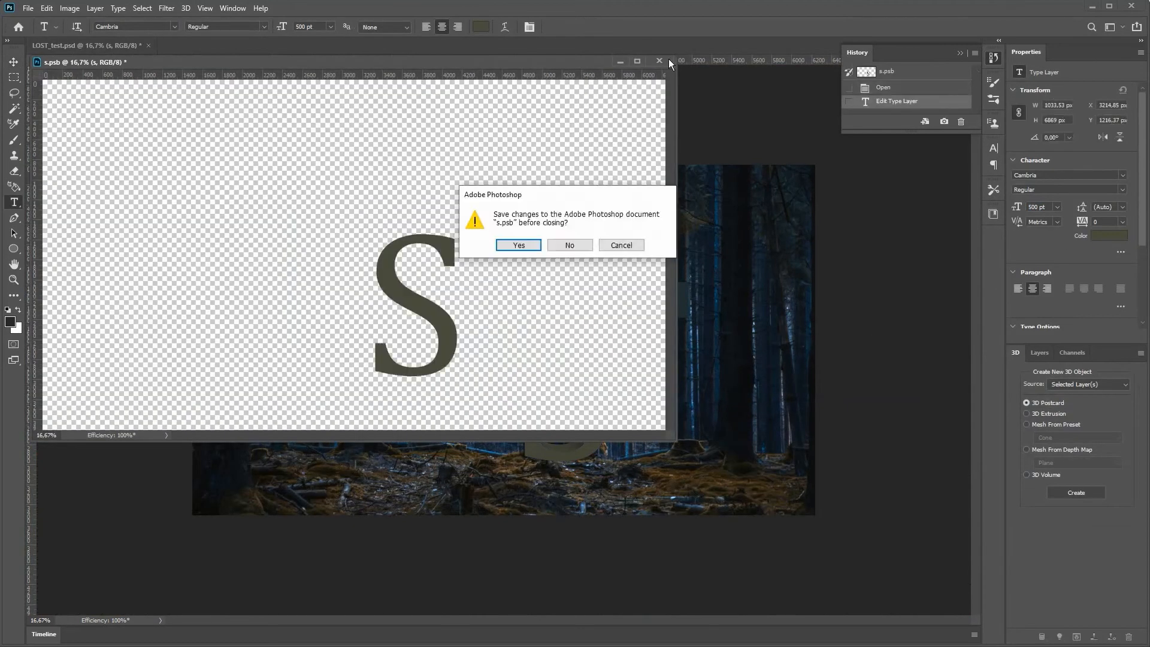
{"action": "key", "text": "n"}
- Try to duplicate the 3D t layer, and undo the duplication
{"action": "right_click", "coordinate": [1065, 438]}
{"action": "left_click", "coordinate": [1039, 367]}
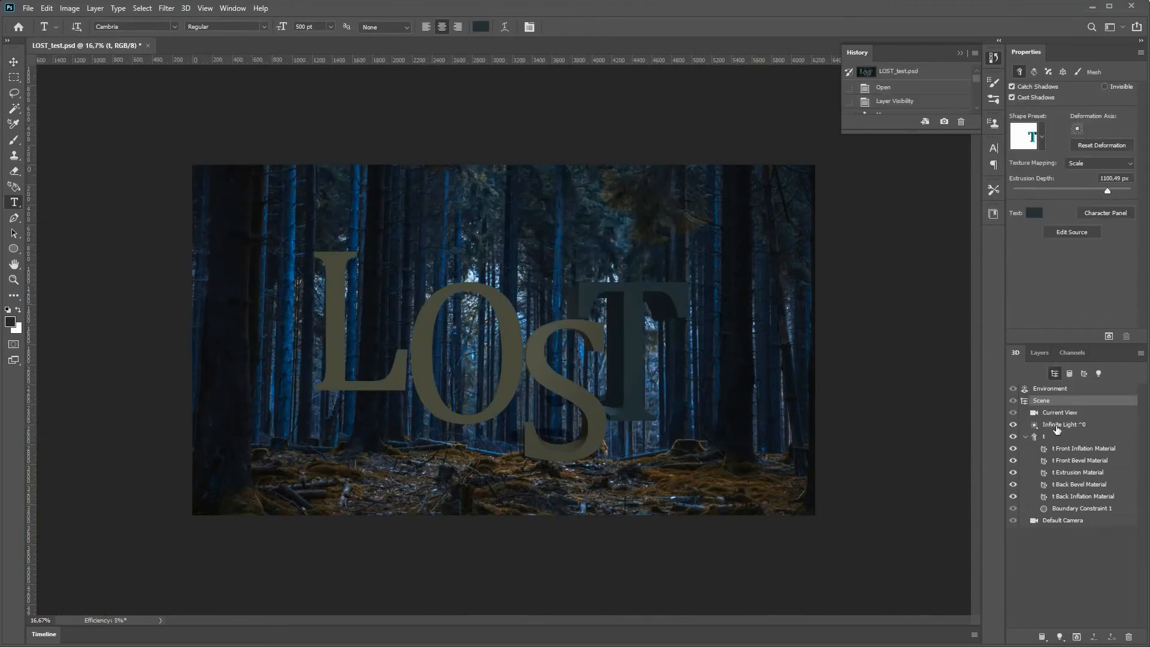
{"action": "key", "text": "ctrl+z"}
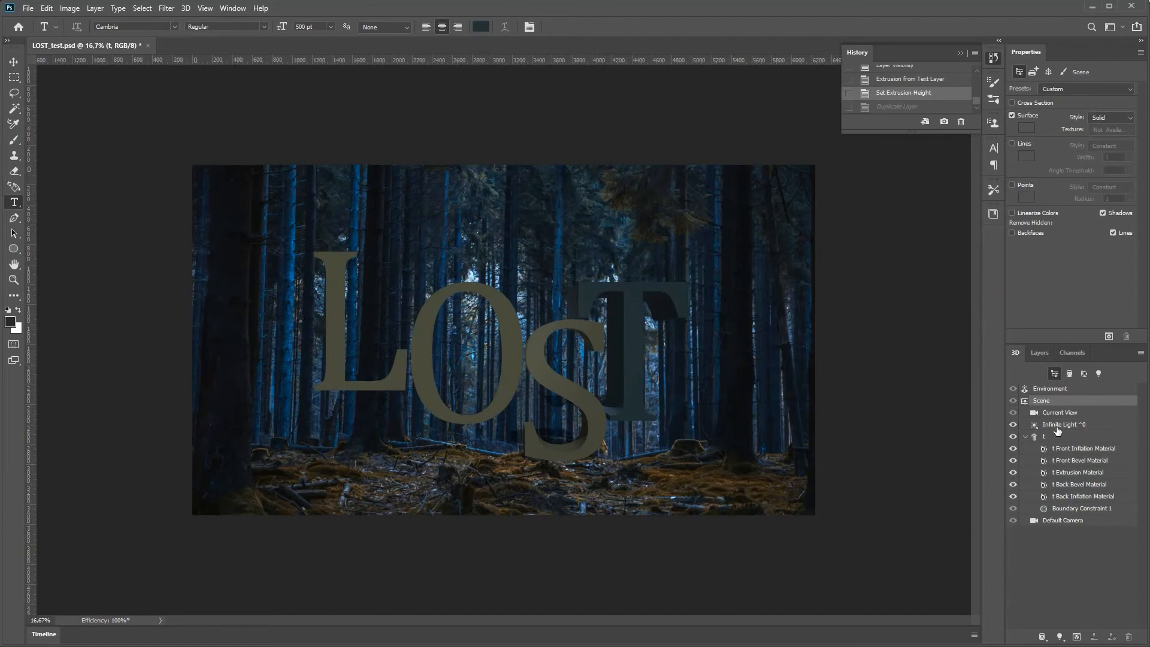
- Revert the document history to the state before the t and s letters were extruded
{"action": "left_click", "coordinate": [1035, 351]}
{"action": "scroll", "coordinate": [890, 110], "scroll_direction": "up", "scroll_amount": 5}
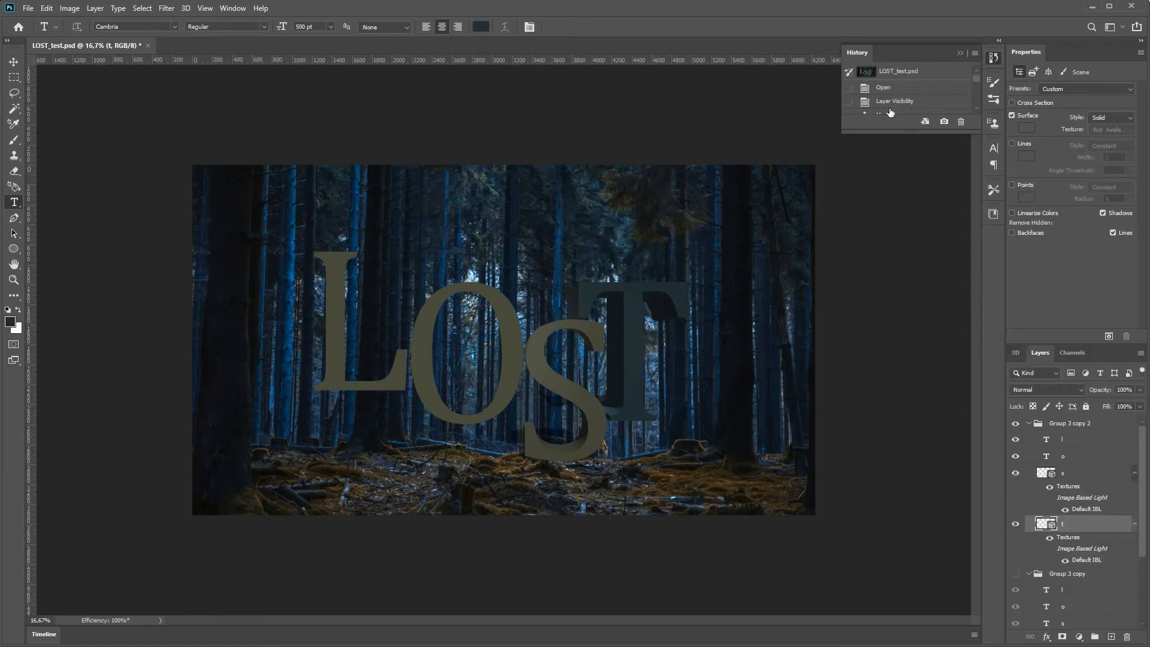
{"action": "left_click", "coordinate": [893, 104]}
{"action": "scroll", "coordinate": [897, 101], "scroll_direction": "down", "scroll_amount": 2}
{"action": "left_click", "coordinate": [897, 98]}
{"action": "left_click", "coordinate": [897, 99]}
- Hide the Group 3 copy group and rename the duplicated text group to "lost"
{"action": "left_click", "coordinate": [1014, 505]}
{"action": "double_click", "coordinate": [1069, 423]}
{"action": "type", "text": "lost"}
{"action": "key", "text": "Return"}
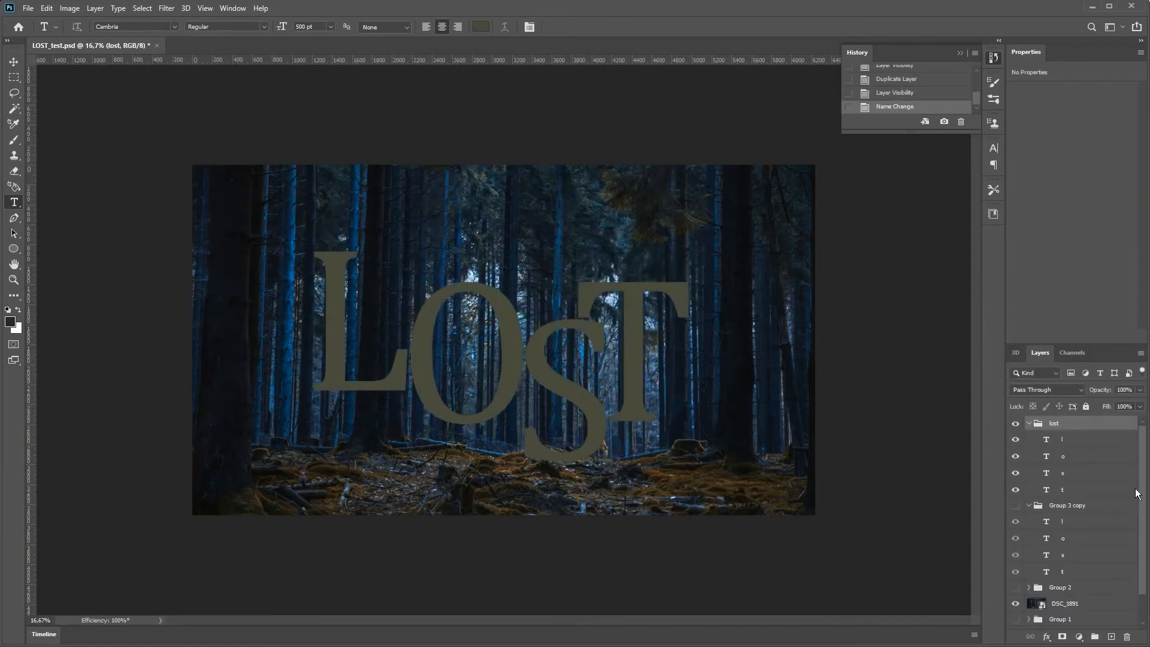
- Convert the four letter layers in the lost group to one smart object and create a 3D extrusion from it
{"action": "left_click", "coordinate": [166, 7]}
{"action": "left_click", "coordinate": [1071, 443]}
{"action": "left_click", "coordinate": [1071, 489], "text": "shift"}
{"action": "left_click", "coordinate": [153, 7]}
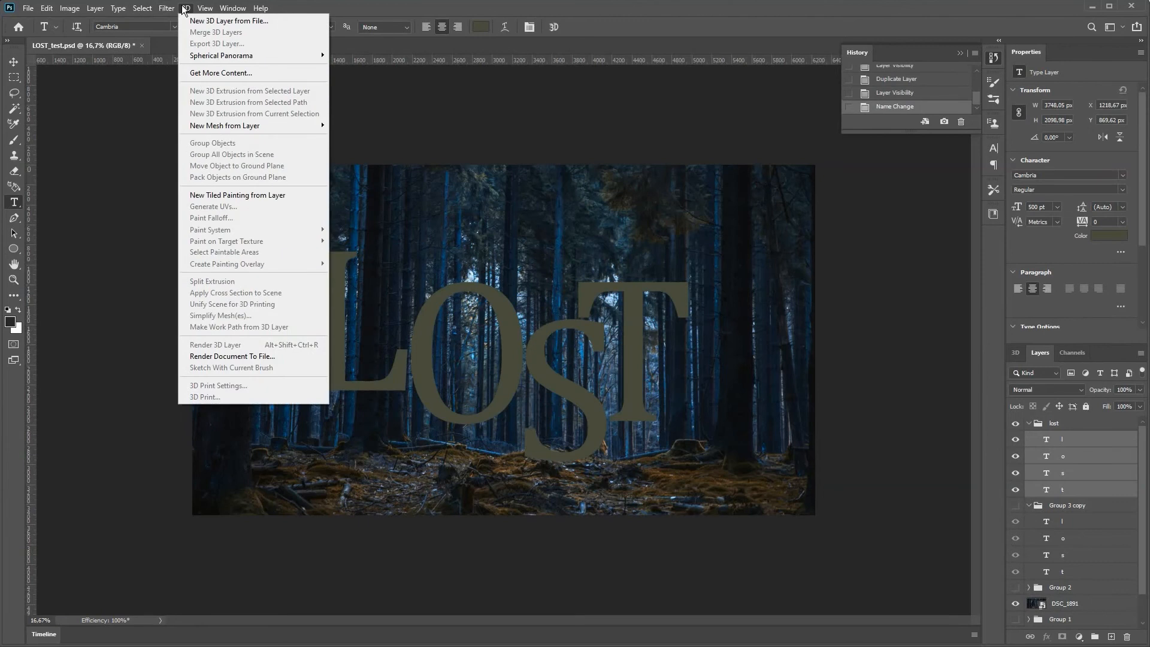
{"action": "left_click", "coordinate": [182, 8]}
{"action": "left_click", "coordinate": [167, 9]}
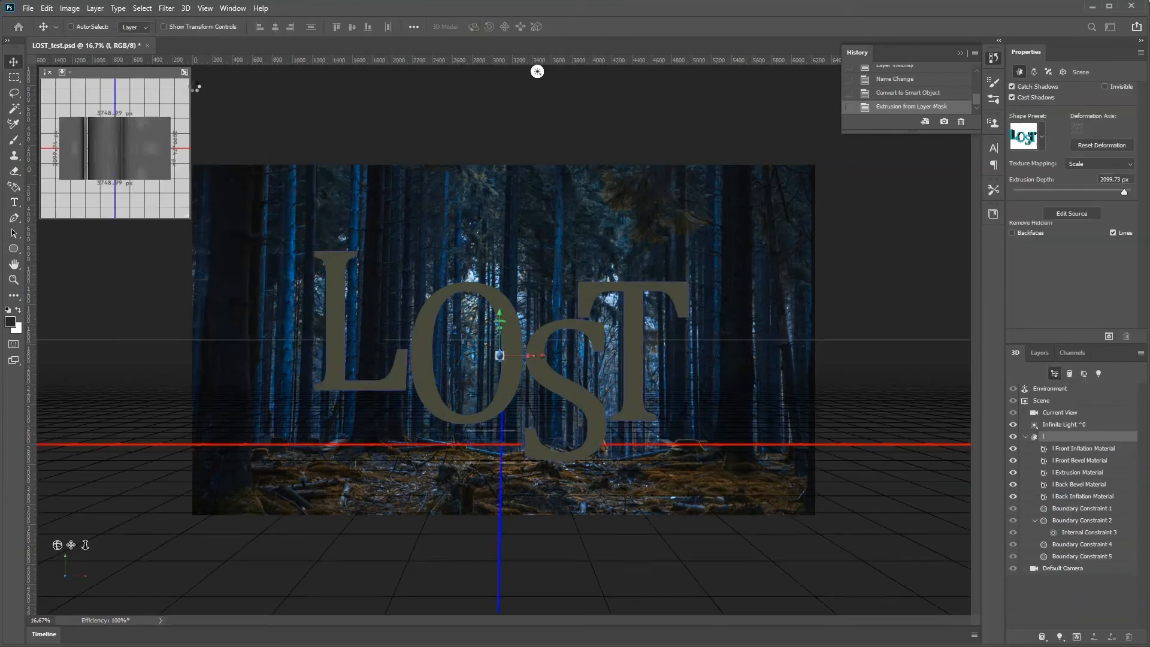
- Set the extrusion depth of the combined LOST mesh to 500 px
{"action": "left_click_drag", "start_coordinate": [1102, 190], "coordinate": [1080, 190]}
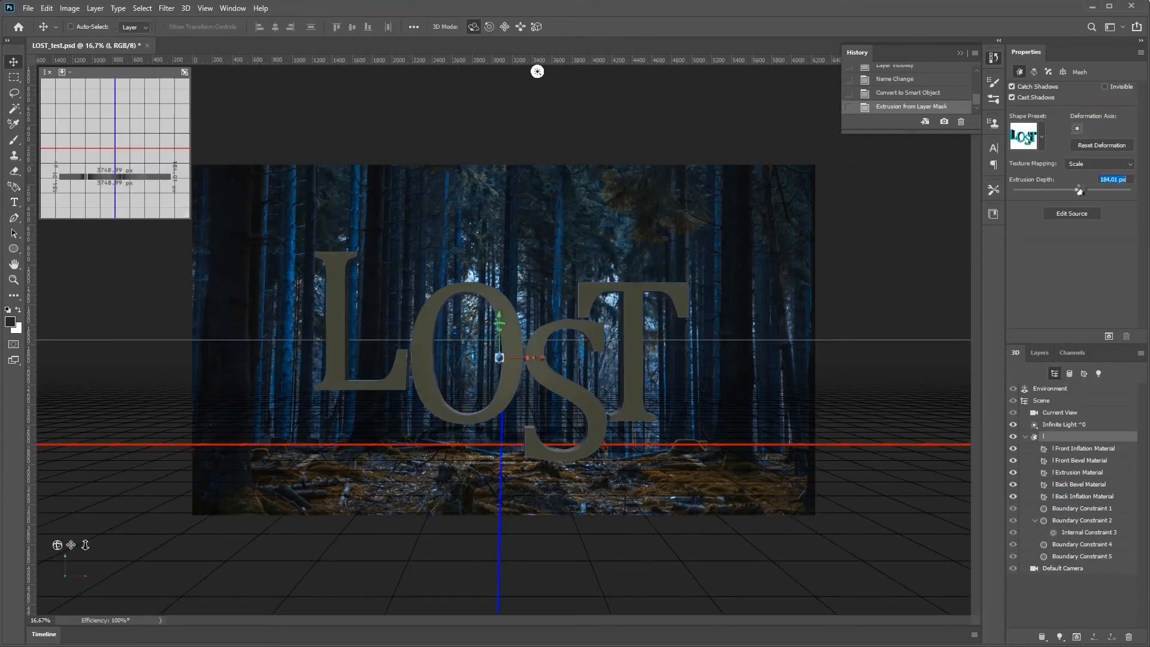
{"action": "type", "text": "500"}
{"action": "key", "text": "Return"}
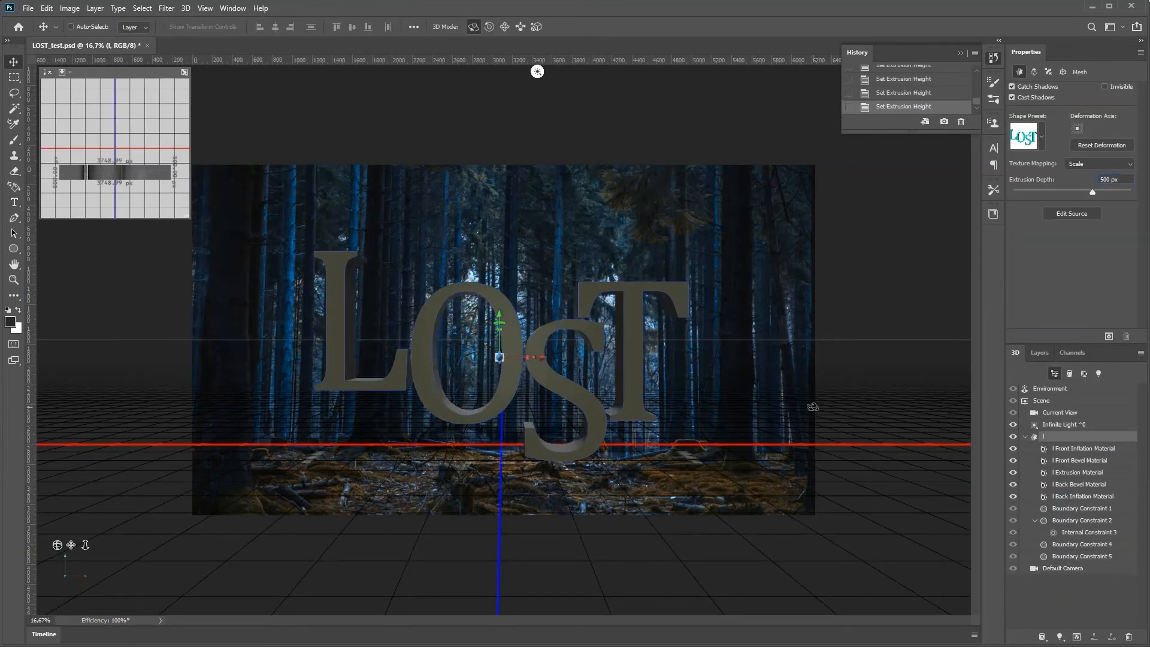
- Try rotating the LOST mesh, and undo the recent changes
{"action": "left_click_drag", "start_coordinate": [437, 342], "coordinate": [460, 363]}
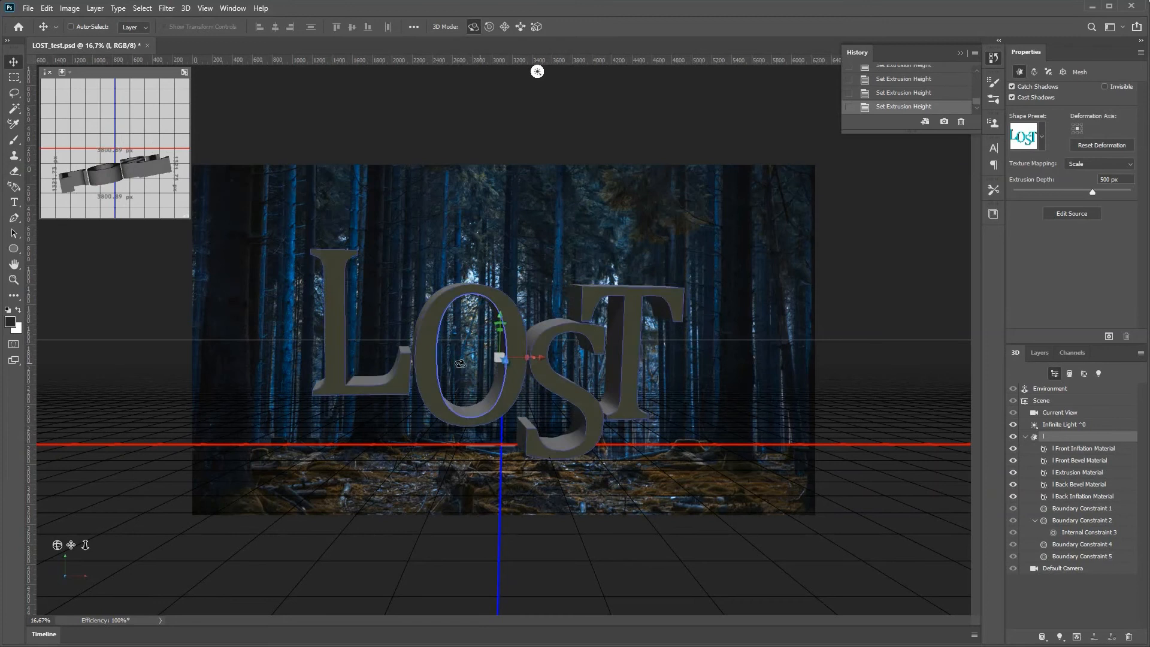
{"action": "key", "text": "ctrl+z"}
{"action": "key", "text": "ctrl+z"}
{"action": "key", "text": "ctrl+z"}
{"action": "key", "text": "ctrl+z"}
{"action": "key", "text": "ctrl+z"}
- Orbit and move the 3D camera for a lower view of the LOST title, and select its mesh
{"action": "left_click_drag", "start_coordinate": [367, 441], "coordinate": [375, 411]}
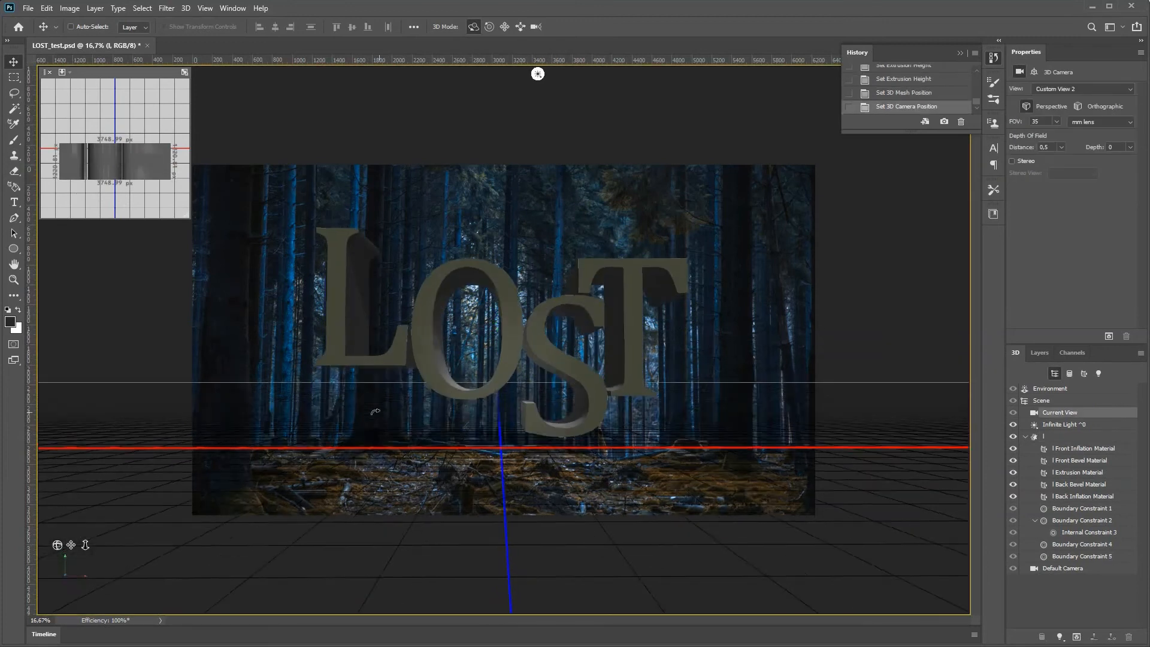
{"action": "left_click_drag", "start_coordinate": [85, 545], "coordinate": [74, 544]}
{"action": "left_click", "coordinate": [1036, 437]}
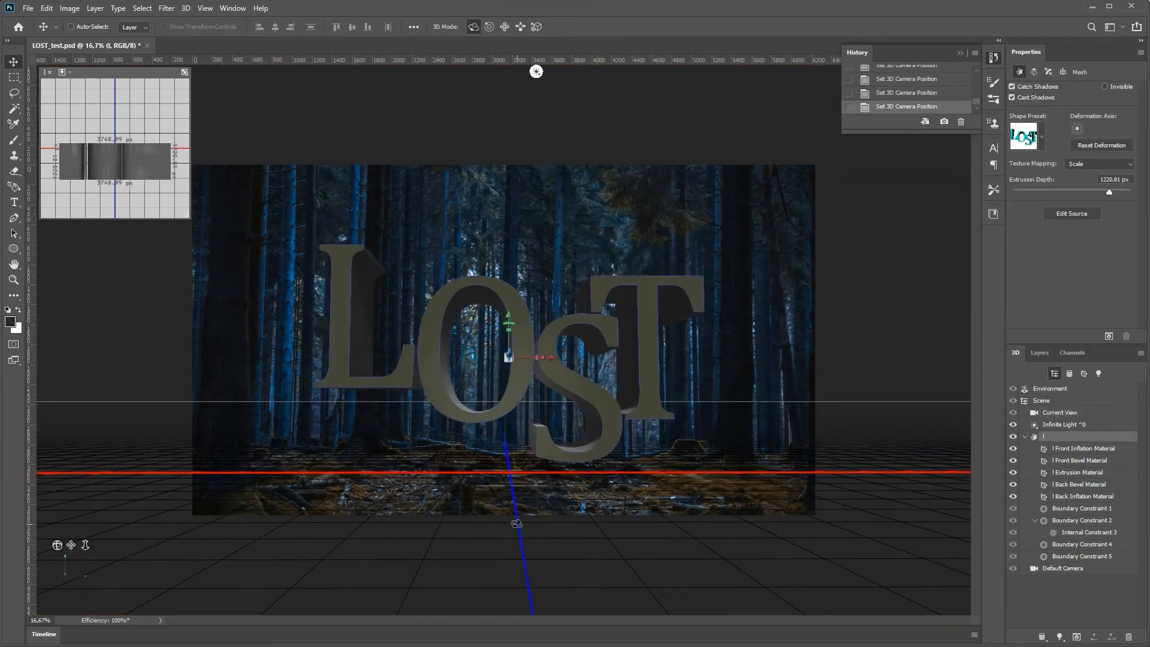
- Redirect the infinite light so it shines on the LOST title from above
{"action": "left_click", "coordinate": [1060, 424]}
{"action": "left_click_drag", "start_coordinate": [519, 222], "coordinate": [489, 187]}
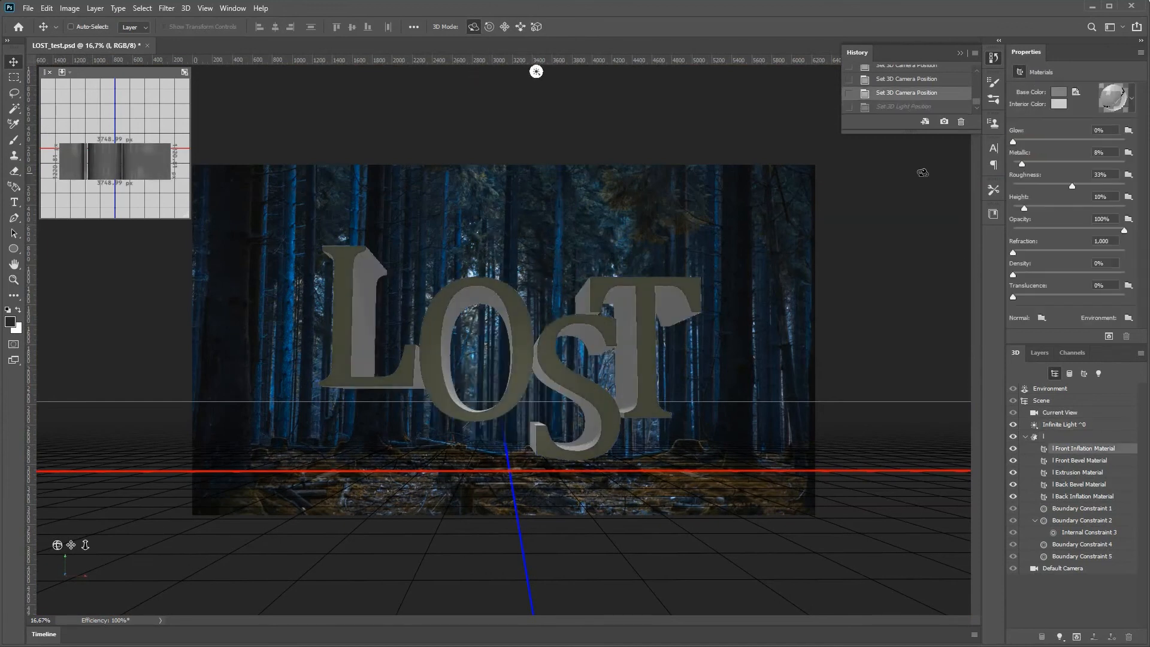
{"action": "left_click", "coordinate": [897, 133]}
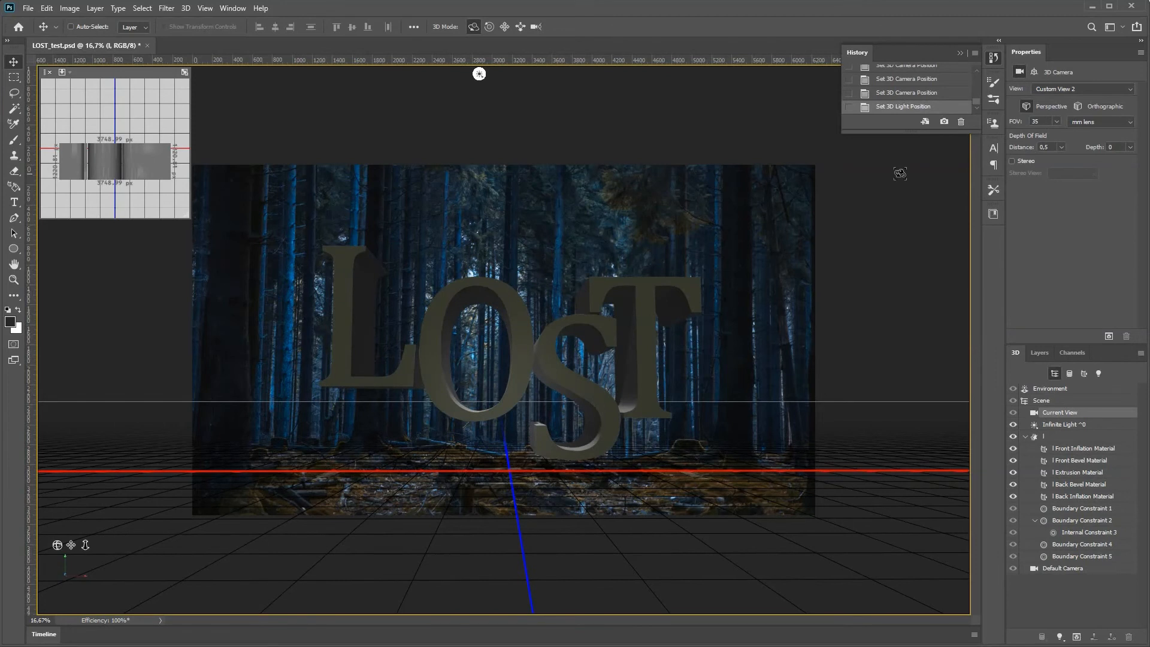
- Go through the mesh's constraints and materials, and fine-tune the infinite light's direction
{"action": "left_click", "coordinate": [1064, 507]}
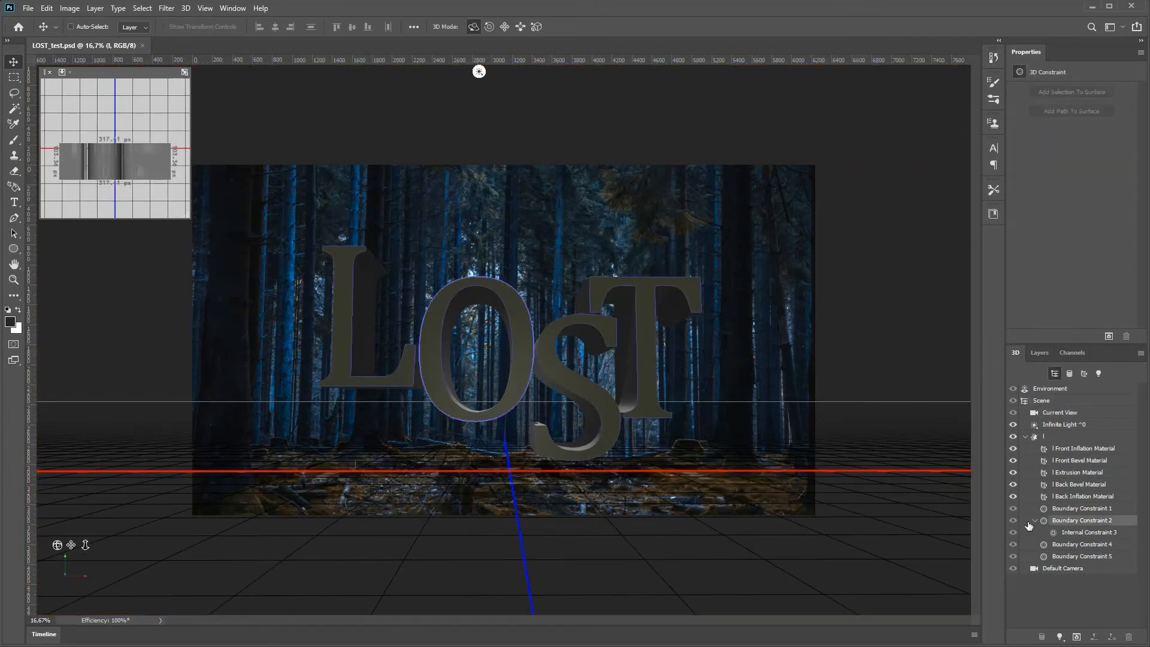
{"action": "left_click", "coordinate": [1064, 532]}
{"action": "left_click", "coordinate": [1068, 519]}
{"action": "left_click", "coordinate": [1067, 472]}
{"action": "left_click", "coordinate": [1065, 437]}
{"action": "left_click", "coordinate": [1064, 424]}
{"action": "mouse_move", "coordinate": [493, 190]}
{"action": "left_mouse_down"}
{"action": "mouse_move", "coordinate": [470, 180]}
{"action": "mouse_move", "coordinate": [521, 188]}
{"action": "mouse_move", "coordinate": [494, 196]}
{"action": "left_mouse_up"}
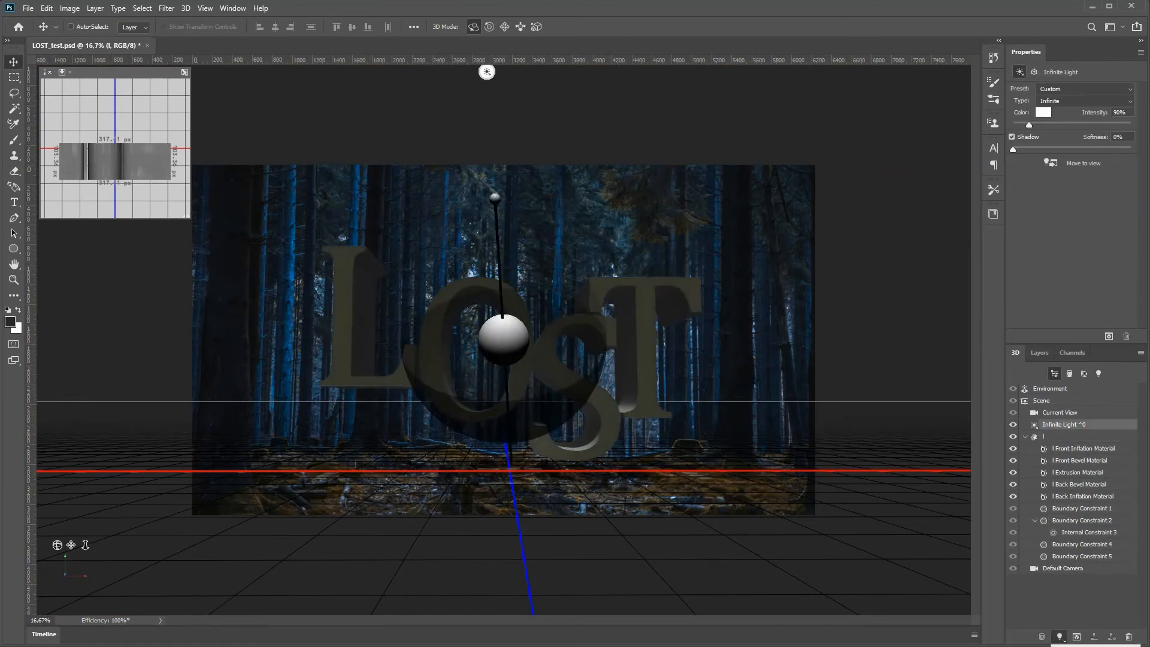
- Add a point light to the scene and position it inside the letter O
{"action": "left_click", "coordinate": [1078, 644]}
{"action": "left_click_drag", "start_coordinate": [510, 365], "coordinate": [502, 405]}
{"action": "left_click_drag", "start_coordinate": [542, 391], "coordinate": [519, 390]}
{"action": "left_click_drag", "start_coordinate": [479, 360], "coordinate": [480, 329]}
- Raise the point light's shadow softness and set its color to pale blue
{"action": "left_click", "coordinate": [1118, 113]}
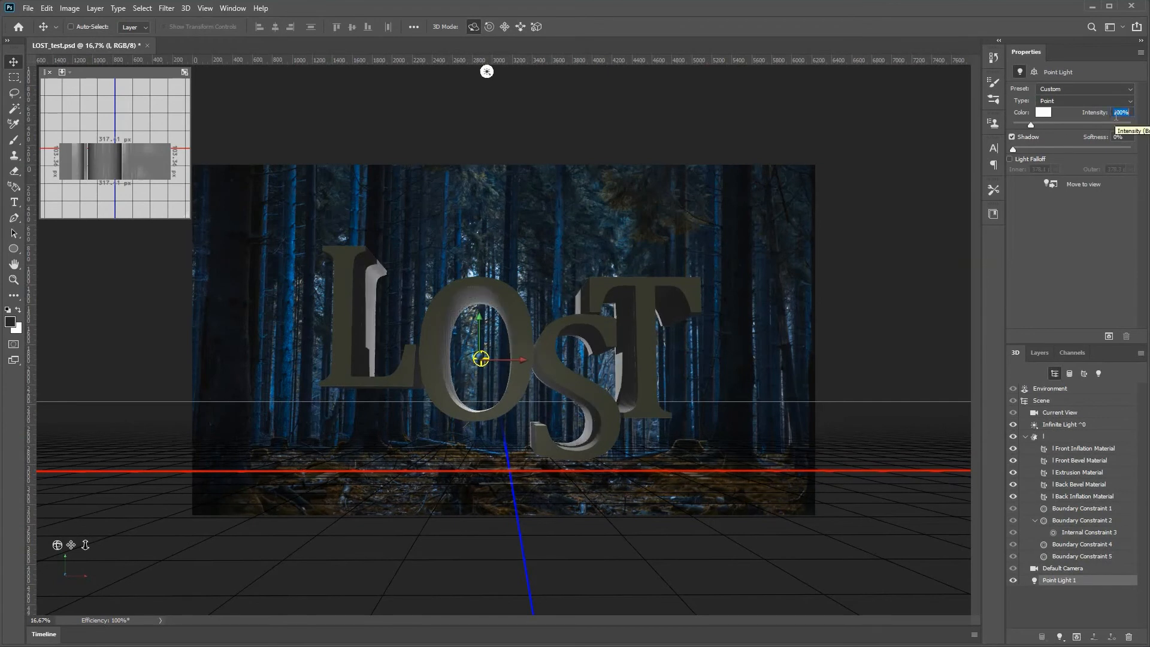
{"action": "left_click", "coordinate": [1125, 149]}
{"action": "left_click", "coordinate": [1043, 112]}
{"action": "left_click", "coordinate": [969, 455]}
{"action": "mouse_move", "coordinate": [838, 419]}
{"action": "left_mouse_down"}
{"action": "mouse_move", "coordinate": [854, 457]}
{"action": "mouse_move", "coordinate": [854, 404]}
{"action": "left_mouse_up"}
{"action": "left_click", "coordinate": [1019, 230]}
- Set the infinite light's color to a soft blue
{"action": "left_click", "coordinate": [1063, 424]}
{"action": "left_click", "coordinate": [1043, 112]}
{"action": "left_click", "coordinate": [969, 447]}
{"action": "left_click_drag", "start_coordinate": [922, 419], "coordinate": [852, 401]}
{"action": "left_click_drag", "start_coordinate": [969, 447], "coordinate": [969, 436]}
{"action": "left_click", "coordinate": [1020, 230]}
- Tilt the infinite light further sideways and raise its shadow softness
{"action": "left_click", "coordinate": [1063, 413]}
{"action": "left_click", "coordinate": [1062, 424]}
{"action": "left_click_drag", "start_coordinate": [495, 197], "coordinate": [464, 208]}
{"action": "left_click", "coordinate": [1128, 150]}
- Shift the 3D camera's view of the LOST title and lower the intensity of Point Light 1
{"action": "left_click", "coordinate": [1060, 412]}
{"action": "mouse_move", "coordinate": [70, 544]}
{"action": "left_mouse_down"}
{"action": "mouse_move", "coordinate": [74, 555]}
{"action": "mouse_move", "coordinate": [58, 546]}
{"action": "left_mouse_up"}
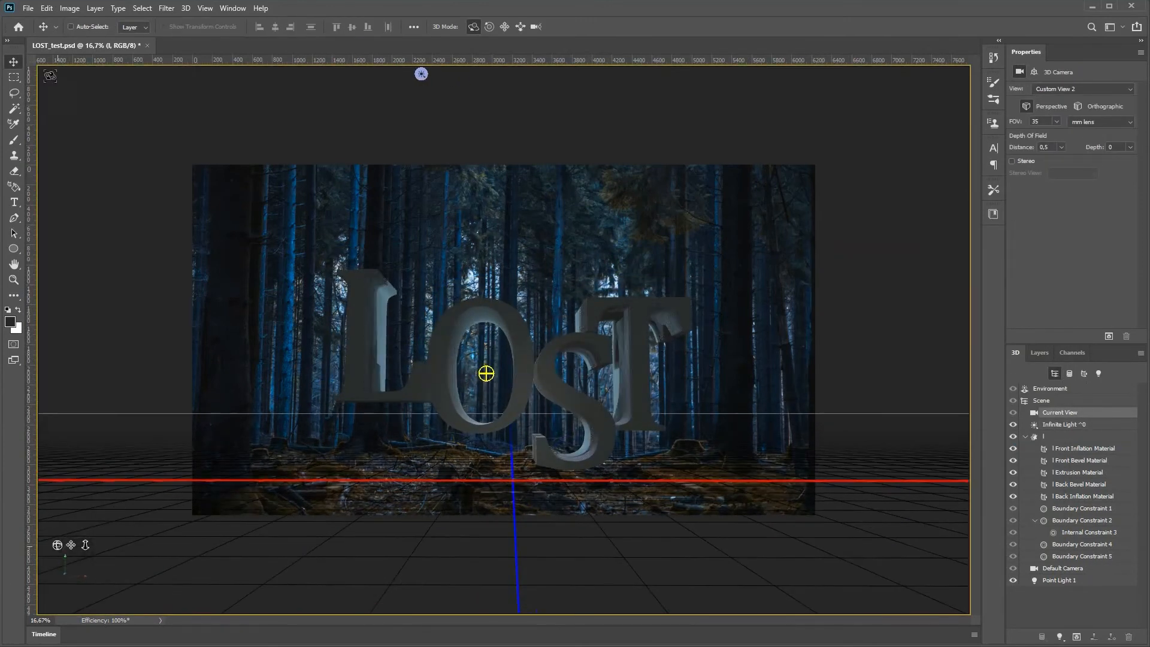
{"action": "left_click", "coordinate": [1057, 580]}
{"action": "left_click_drag", "start_coordinate": [1031, 124], "coordinate": [1026, 123]}
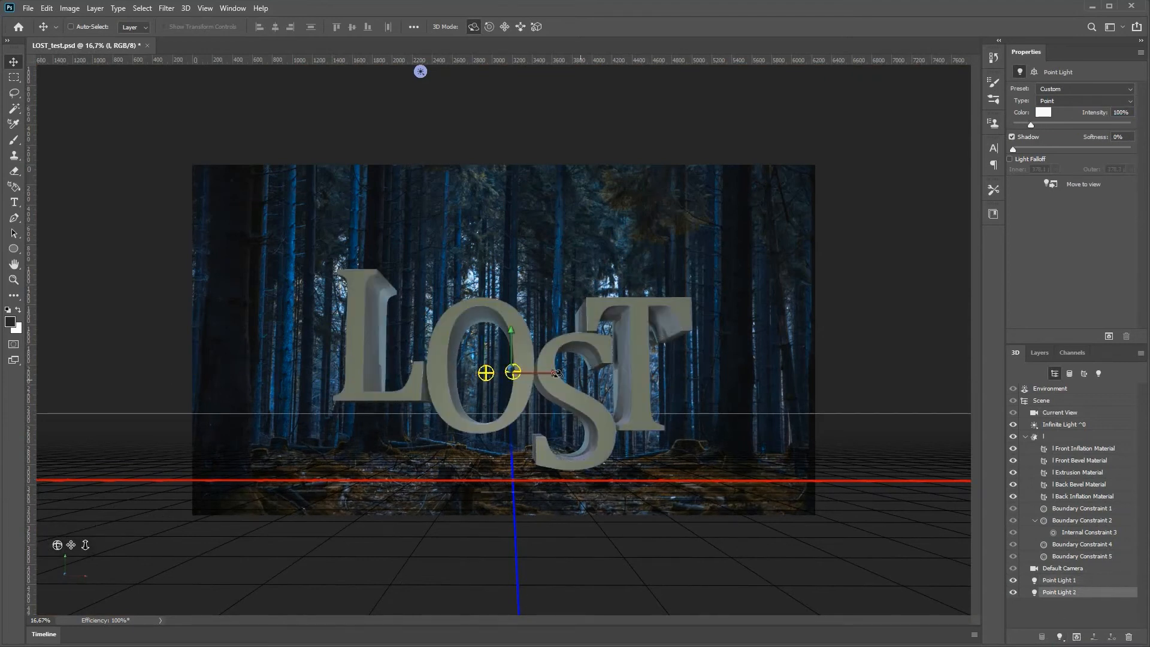
- Move Point Light 2 inside the letter O and set its color to a warm yellow
{"action": "left_click", "coordinate": [509, 371]}
{"action": "left_click", "coordinate": [508, 371]}
{"action": "left_click", "coordinate": [508, 370]}
{"action": "left_click_drag", "start_coordinate": [508, 371], "coordinate": [428, 418]}
{"action": "left_click", "coordinate": [1042, 112]}
{"action": "left_click", "coordinate": [969, 516]}
{"action": "left_click", "coordinate": [907, 385]}
{"action": "left_click", "coordinate": [1019, 229]}
- Shift Point Light 1 slightly upward within the letter O
{"action": "left_click", "coordinate": [487, 375]}
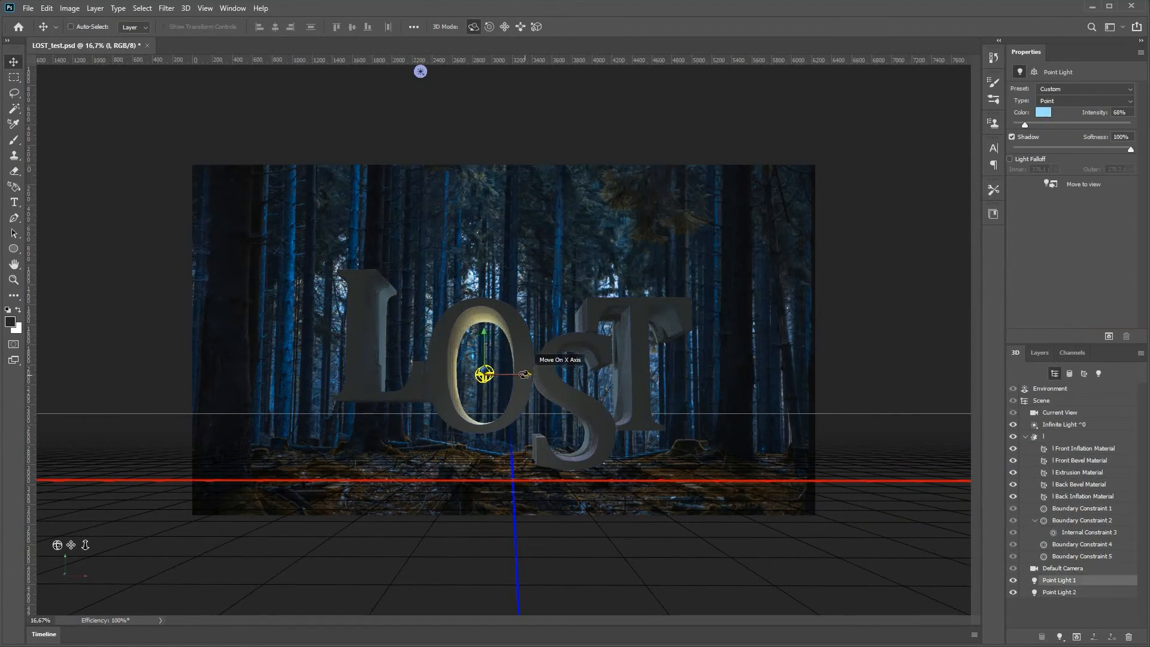
{"action": "mouse_move", "coordinate": [483, 332]}
{"action": "left_mouse_down"}
{"action": "mouse_move", "coordinate": [482, 306]}
{"action": "mouse_move", "coordinate": [483, 341]}
{"action": "left_mouse_up"}
{"action": "left_click", "coordinate": [482, 374]}
{"action": "mouse_move", "coordinate": [481, 333]}
{"action": "left_mouse_down"}
{"action": "mouse_move", "coordinate": [474, 377]}
{"action": "mouse_move", "coordinate": [482, 319]}
{"action": "left_mouse_up"}
{"action": "left_click", "coordinate": [483, 385]}
- Change the workspace layout and orbit the 3D camera slightly around the LOST title
{"action": "left_click", "coordinate": [1076, 414]}
{"action": "left_click", "coordinate": [233, 8]}
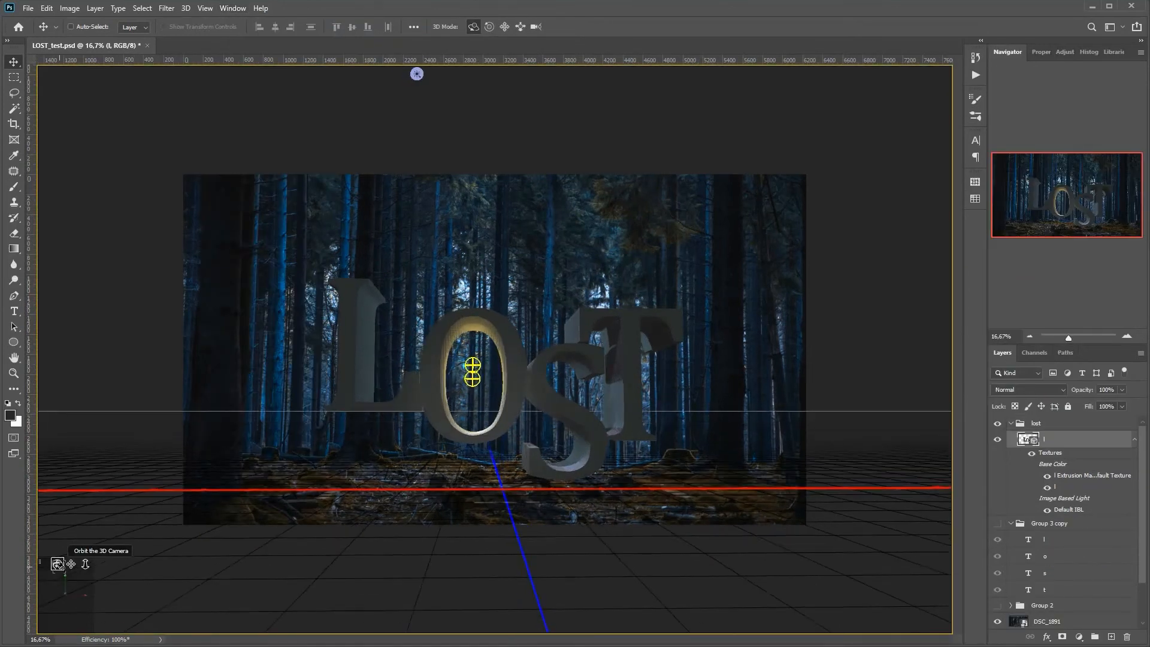
{"action": "left_click_drag", "start_coordinate": [58, 563], "coordinate": [68, 562]}
{"action": "left_click", "coordinate": [1040, 427]}
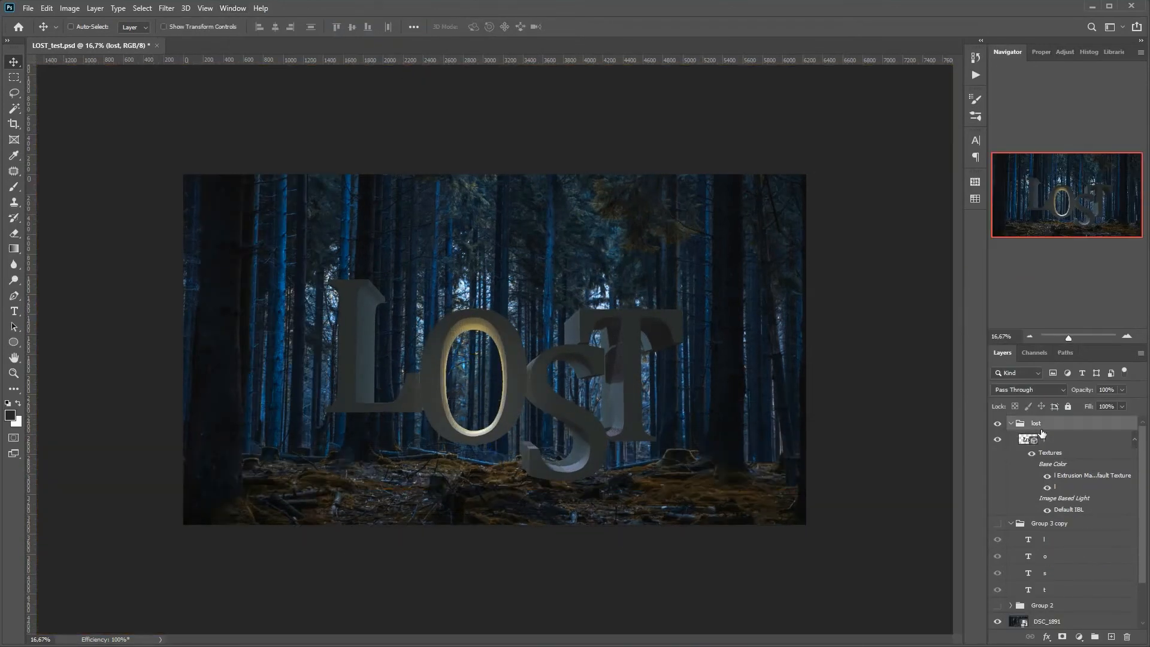
- Rename the scene lights as Point Light blue bg, Point Light yellow highlight and Infinite Light - ambient light
{"action": "double_click", "coordinate": [1024, 439]}
{"action": "double_click", "coordinate": [903, 405]}
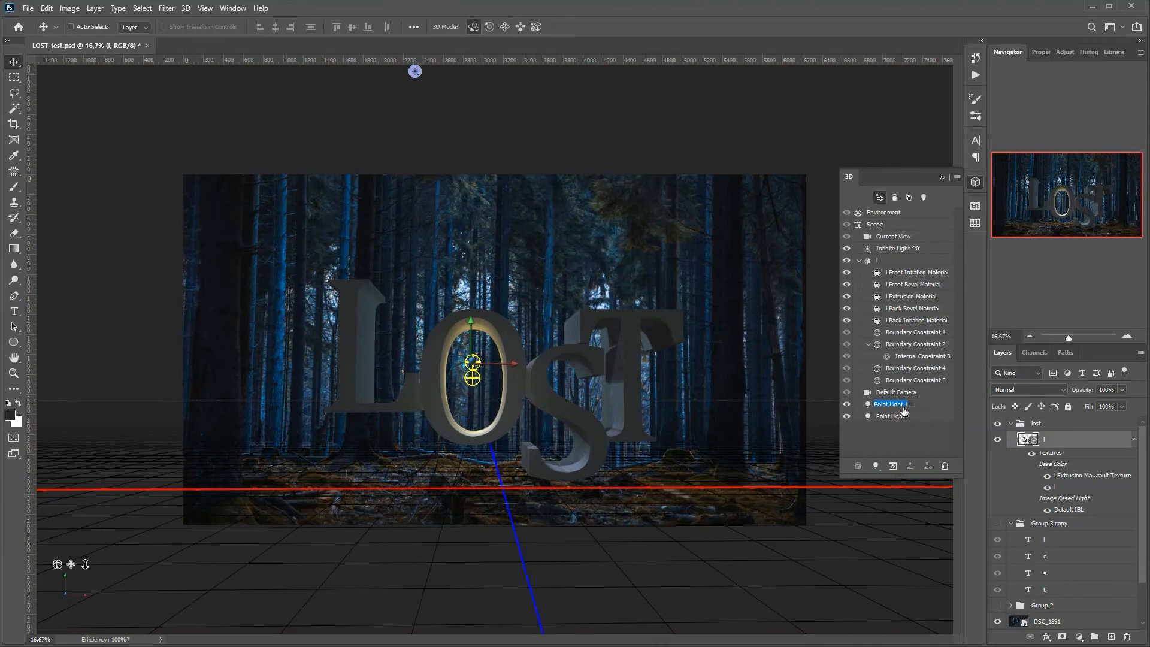
{"action": "double_click", "coordinate": [904, 415]}
{"action": "type", "text": "yellow highlight"}
{"action": "key", "text": "Return"}
{"action": "double_click", "coordinate": [892, 249]}
{"action": "left_click_drag", "start_coordinate": [909, 249], "coordinate": [926, 251]}
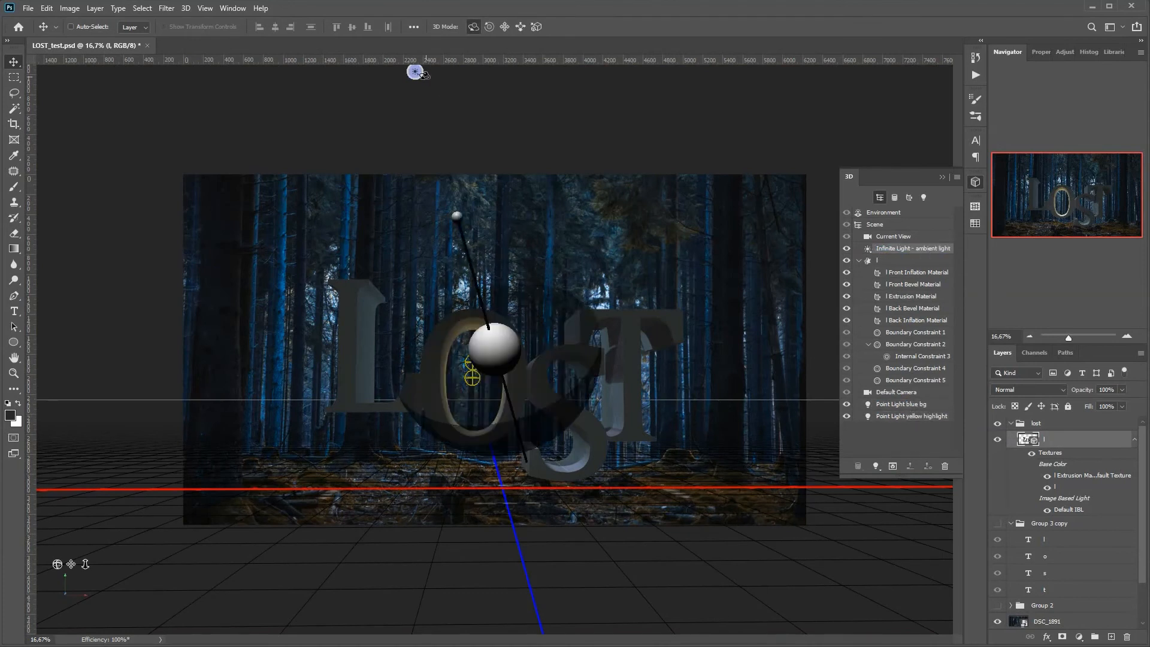
- Re-aim the infinite ambient light more from above and set its intensity to 73%
{"action": "left_click_drag", "start_coordinate": [456, 215], "coordinate": [481, 186]}
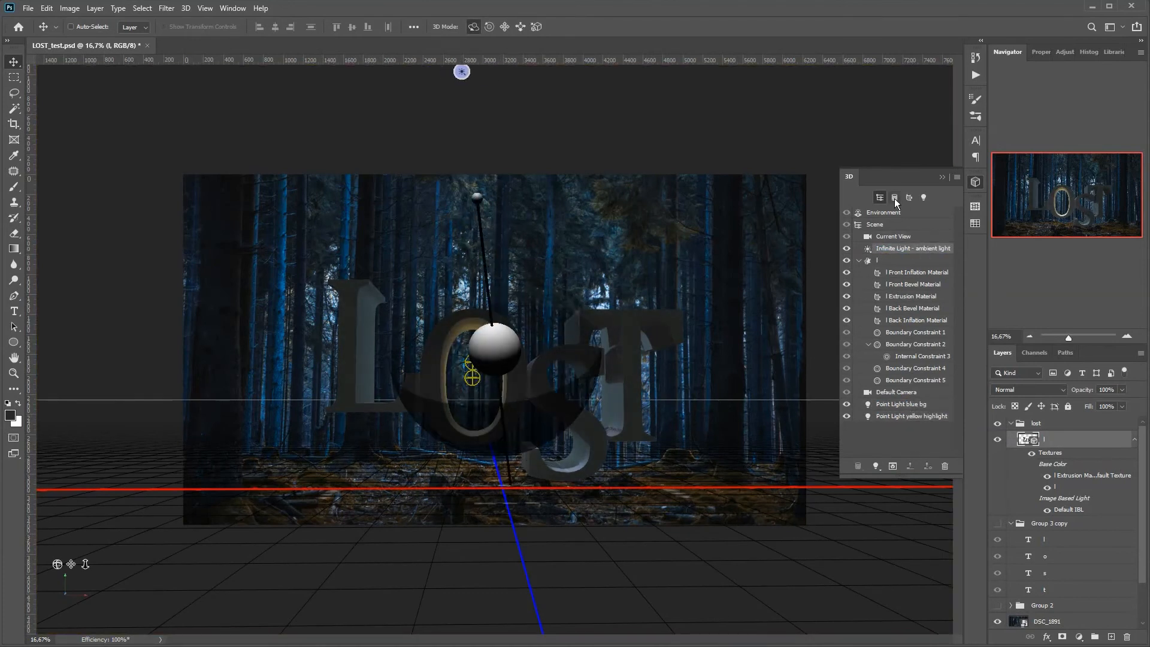
{"action": "left_click", "coordinate": [1040, 52]}
{"action": "left_click_drag", "start_coordinate": [1014, 123], "coordinate": [1009, 124]}
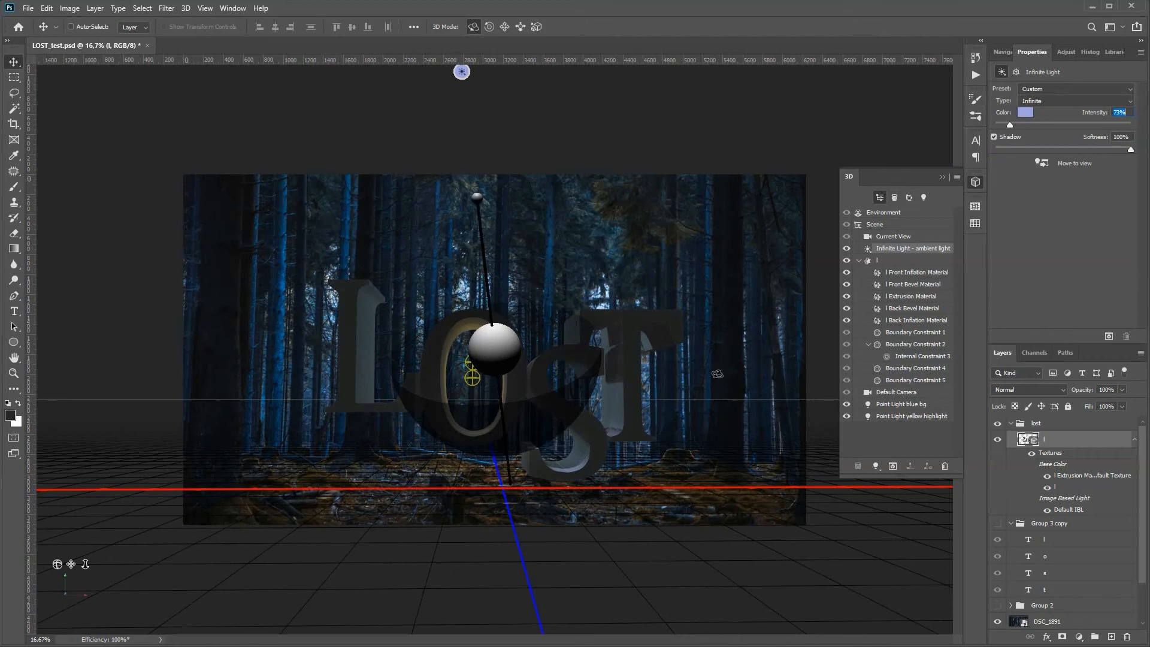
{"action": "left_click", "coordinate": [910, 416]}
{"action": "left_click", "coordinate": [1026, 424]}
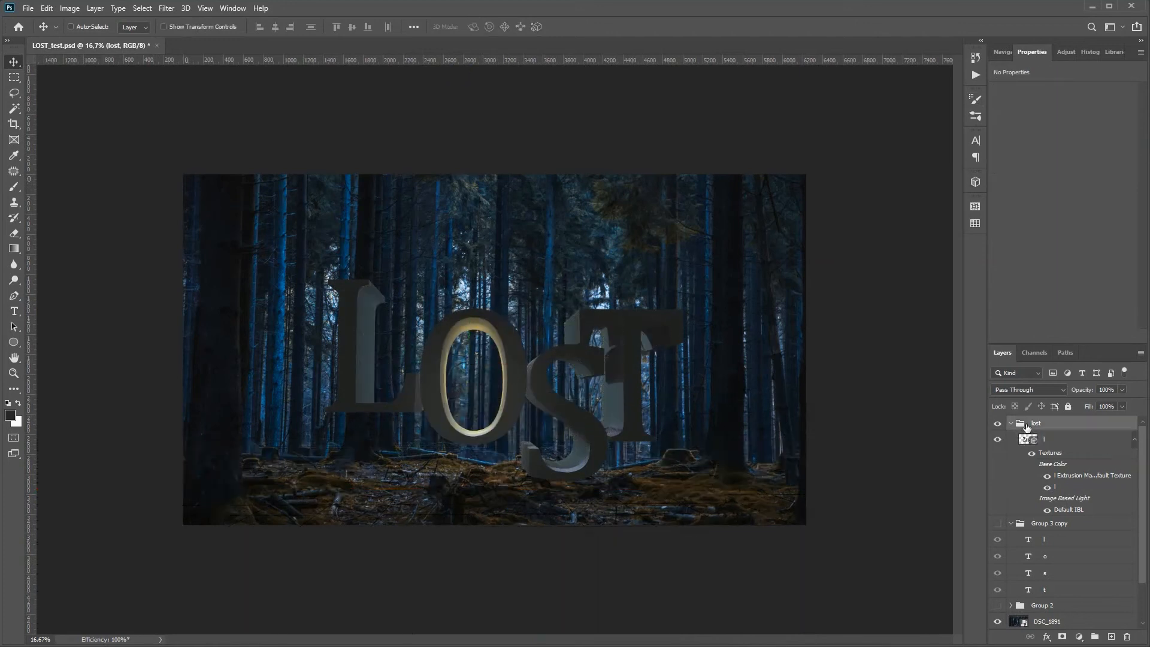
- Save a copy of the document under the file name LOST
{"action": "left_click", "coordinate": [28, 8]}
{"action": "left_click", "coordinate": [49, 154]}
{"action": "left_click_drag", "start_coordinate": [114, 370], "coordinate": [96, 370]}
{"action": "key", "text": "BackSpace"}
{"action": "left_click", "coordinate": [614, 478]}
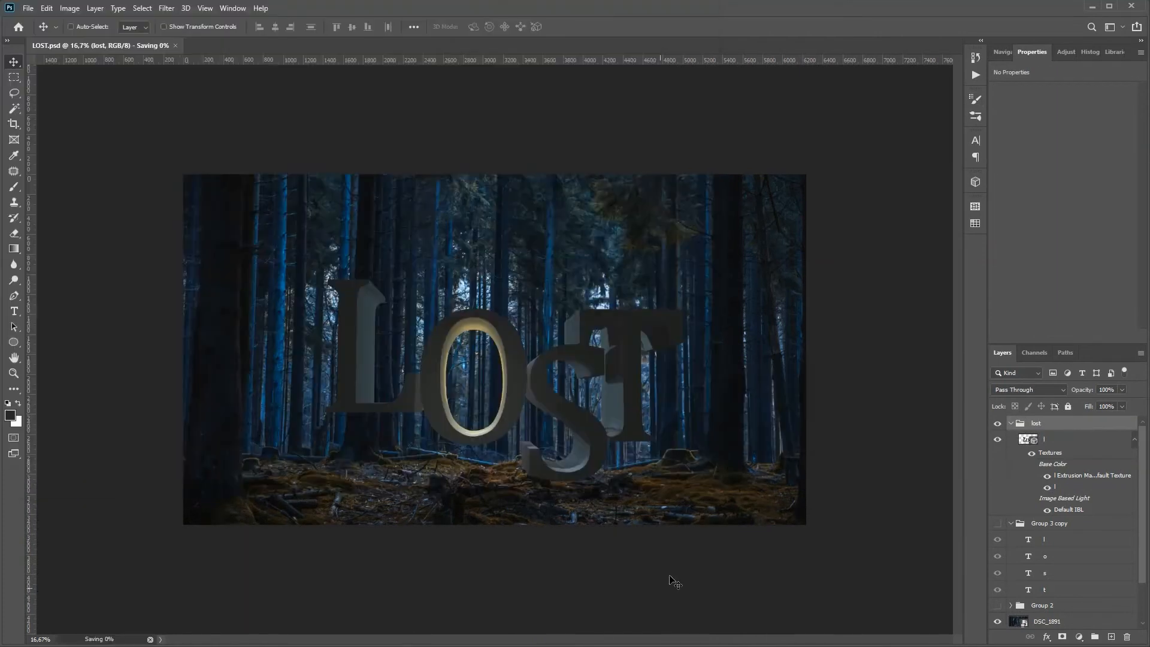
- Set the extrusion depth of the LOST mesh to 133.33 px
{"action": "left_click", "coordinate": [1027, 440]}
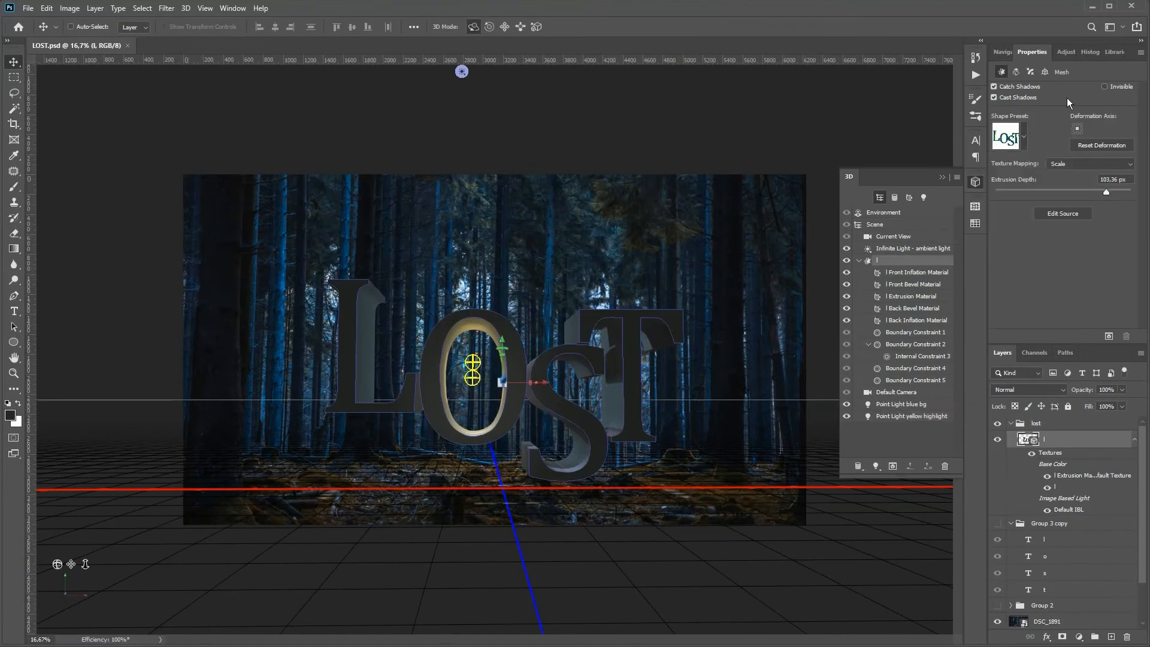
{"action": "left_click_drag", "start_coordinate": [1106, 192], "coordinate": [1113, 192]}
{"action": "left_click", "coordinate": [975, 57]}
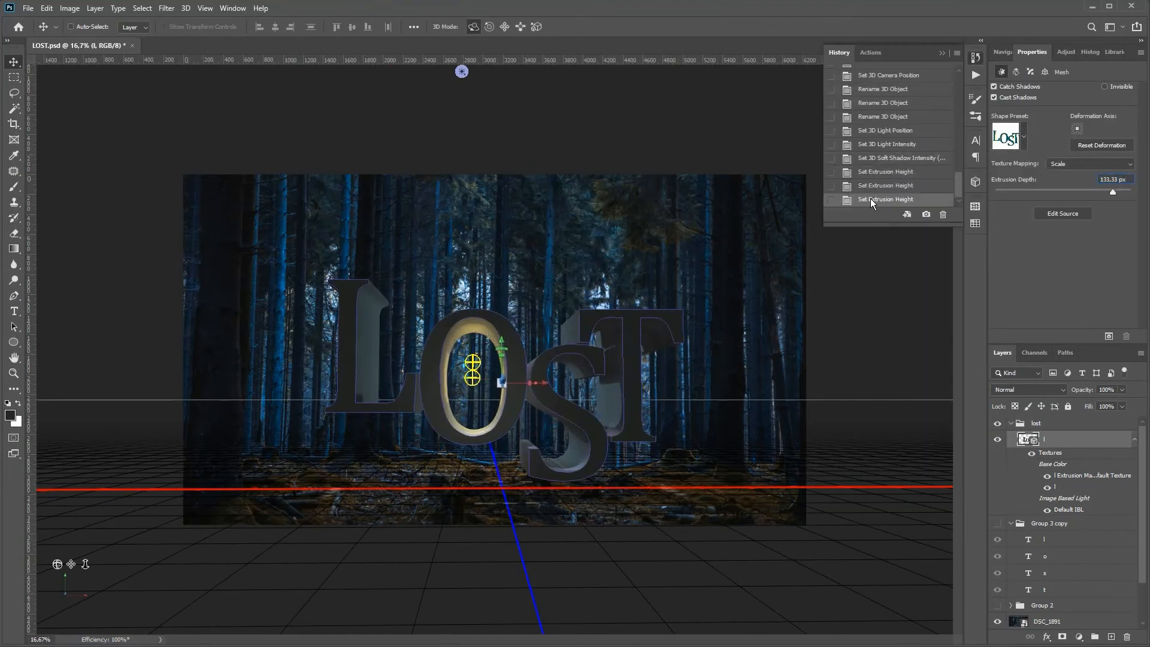
- Try masking the DSC_1891 layer with the LOST outline, limited to the letters without the ground shadow
{"action": "left_click", "coordinate": [1010, 523]}
{"action": "left_click", "coordinate": [1074, 554]}
{"action": "left_click", "coordinate": [1027, 439], "text": "ctrl"}
{"action": "key", "text": "m"}
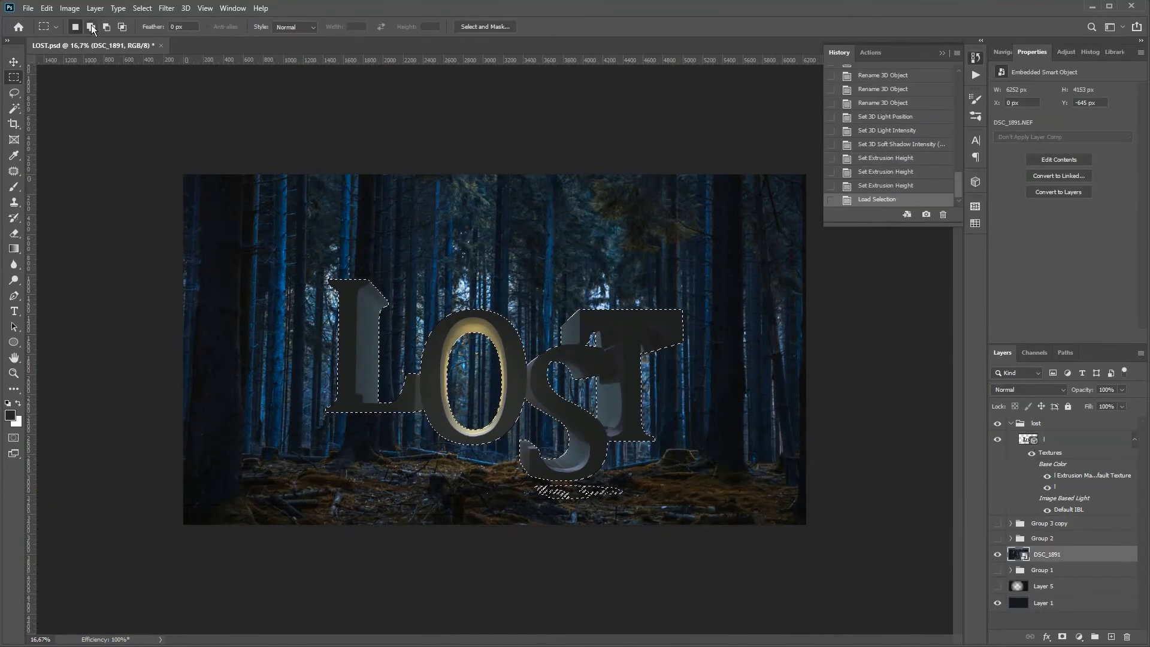
{"action": "left_click_drag", "start_coordinate": [279, 205], "coordinate": [736, 480]}
{"action": "left_click", "coordinate": [1061, 636]}
{"action": "key", "text": "ctrl+z"}
{"action": "key", "text": "ctrl+z"}
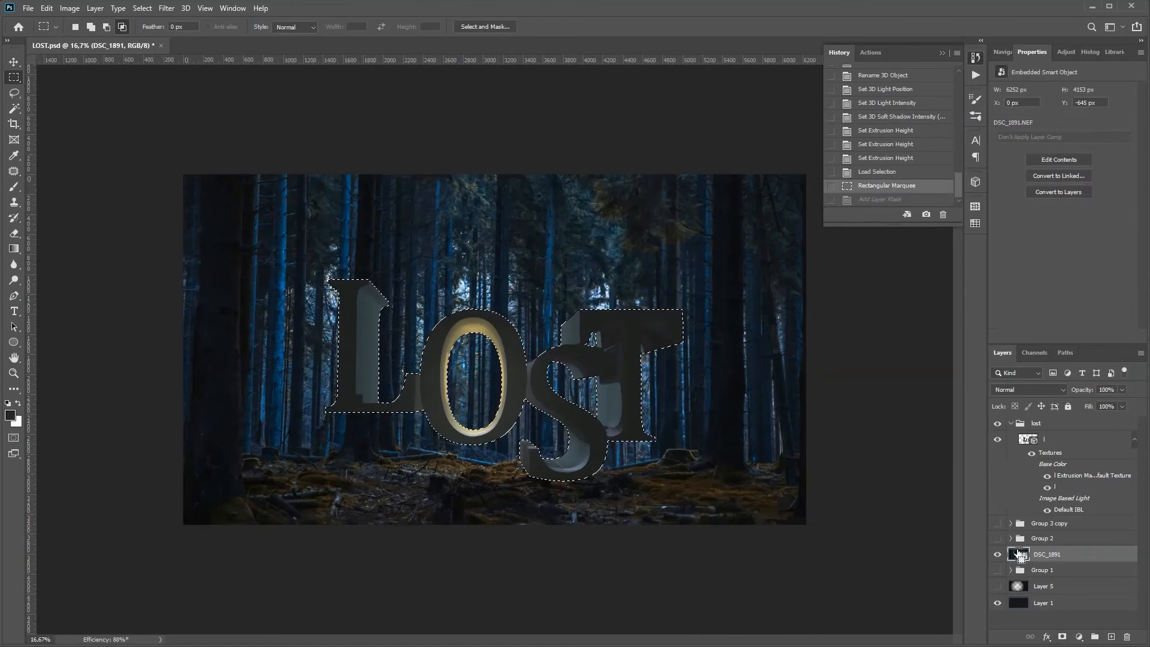
{"action": "left_click", "coordinate": [997, 439]}
{"action": "left_click", "coordinate": [997, 440]}
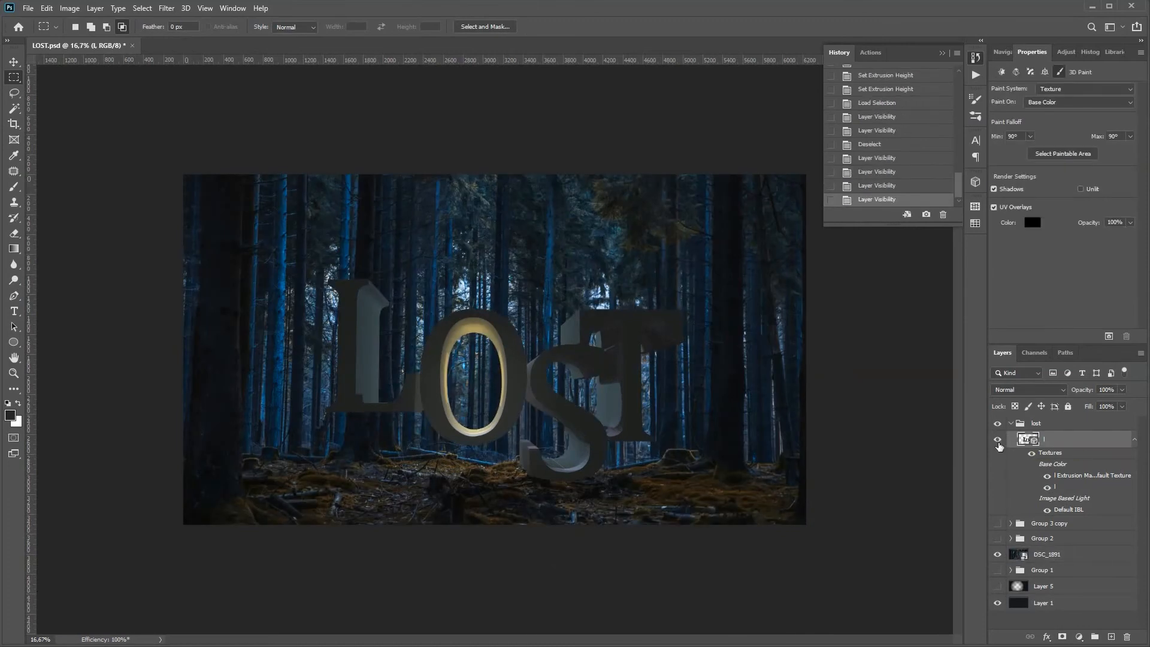
- Tilt the infinite ambient light further sideways and return to the lost group
{"action": "left_click", "coordinate": [975, 181]}
{"action": "left_click", "coordinate": [910, 248]}
{"action": "key", "text": "v"}
{"action": "left_click_drag", "start_coordinate": [479, 189], "coordinate": [541, 170]}
{"action": "left_click", "coordinate": [1052, 423]}
{"action": "left_click", "coordinate": [942, 177]}
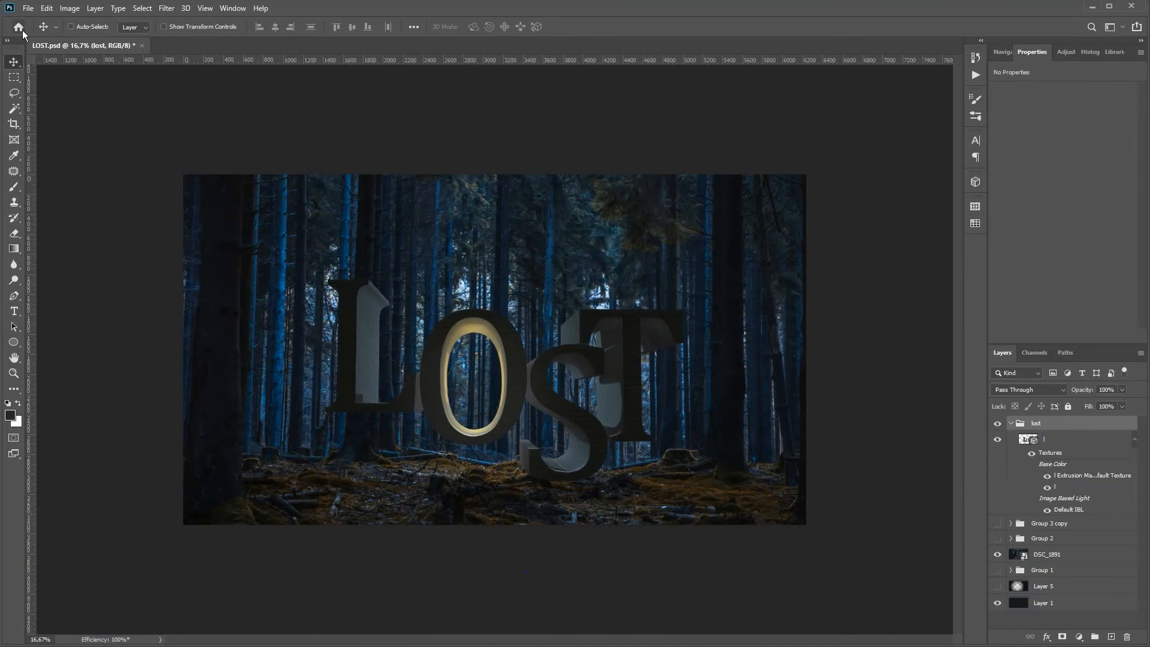
- Examine the shading and lit inner edge of the letter O up close
{"action": "left_click", "coordinate": [1002, 51]}
{"action": "left_click", "coordinate": [1126, 337]}
{"action": "left_click", "coordinate": [1126, 337]}
{"action": "left_click", "coordinate": [1126, 336]}
{"action": "left_click", "coordinate": [1126, 337]}
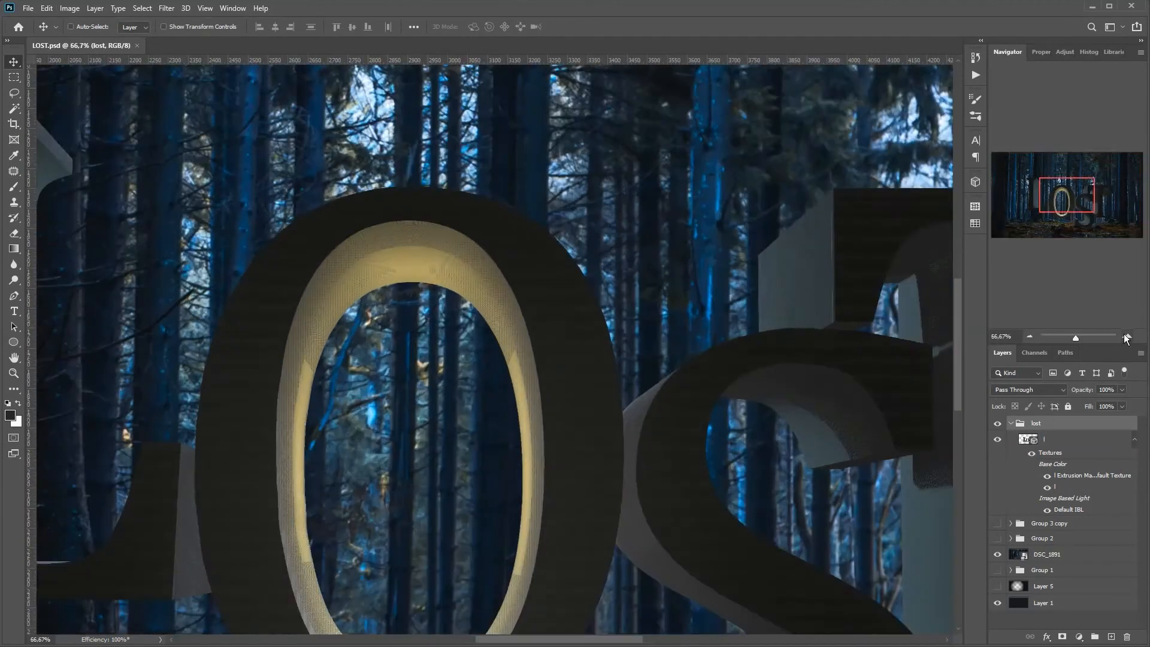
{"action": "left_click", "coordinate": [1029, 336]}
{"action": "left_click", "coordinate": [1029, 336]}
{"action": "left_click", "coordinate": [1029, 337]}
- Set the Point Light blue bg intensity to 85% and move it slightly higher inside the O
{"action": "left_click", "coordinate": [1071, 440]}
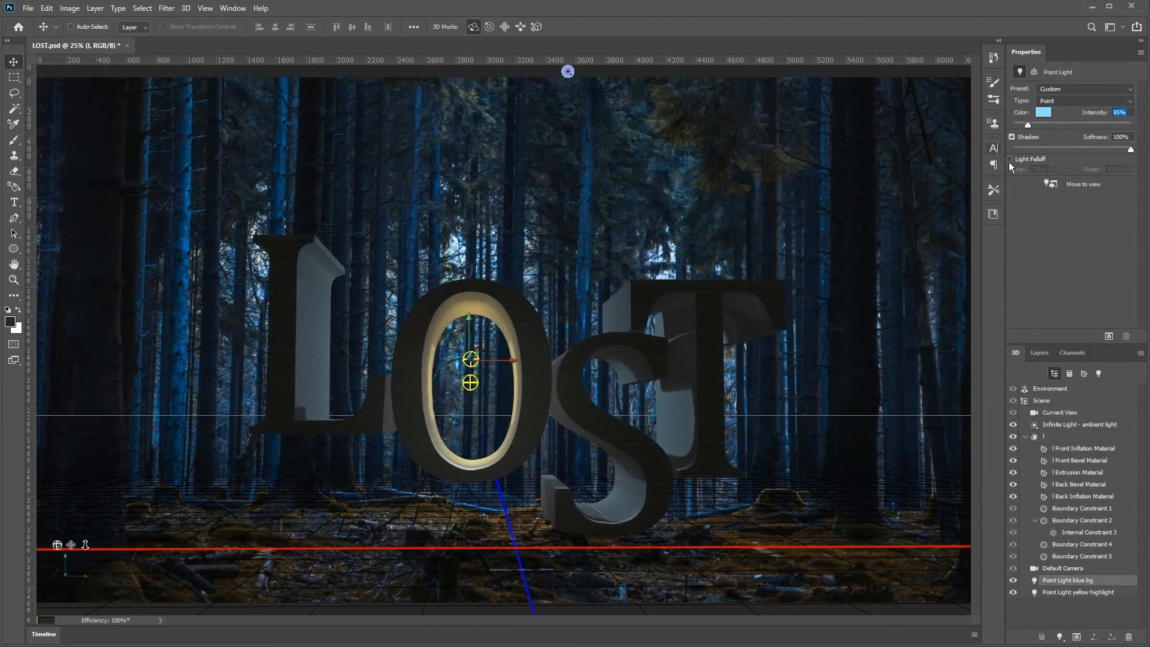
{"action": "left_click_drag", "start_coordinate": [471, 357], "coordinate": [1058, 399]}
{"action": "left_click", "coordinate": [1056, 100]}
{"action": "left_click", "coordinate": [1054, 111]}
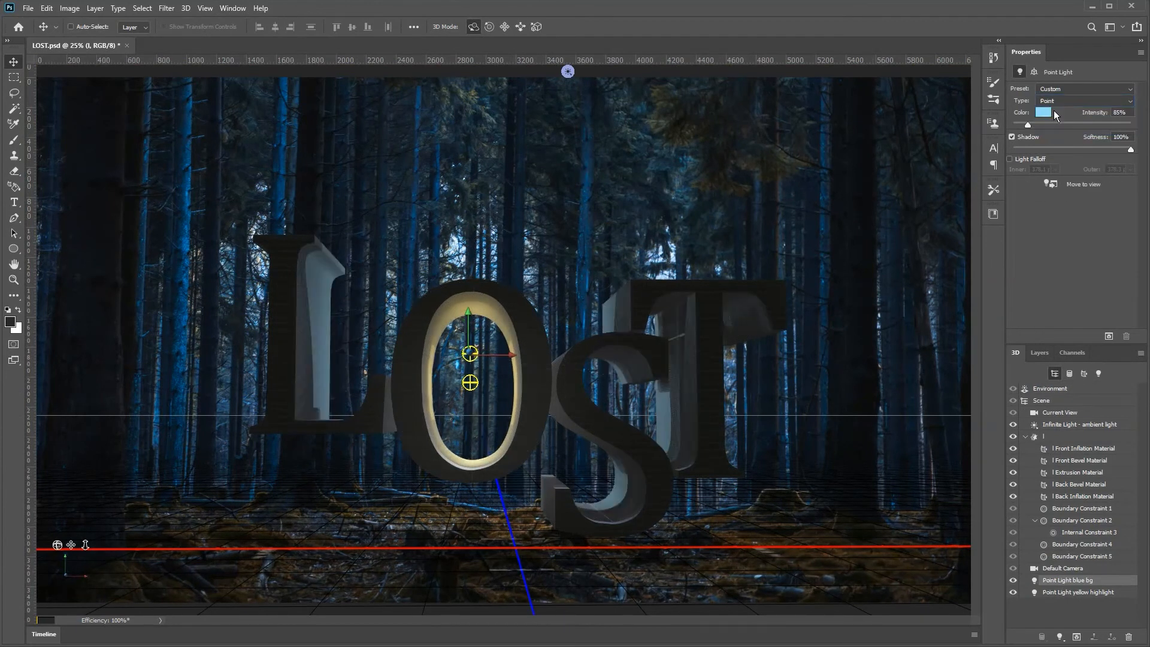
- Enable falloff on the Point Light blue bg with an inner radius of about 65 px and outer of about 208 px
{"action": "left_click", "coordinate": [1009, 159]}
{"action": "left_click", "coordinate": [1055, 168]}
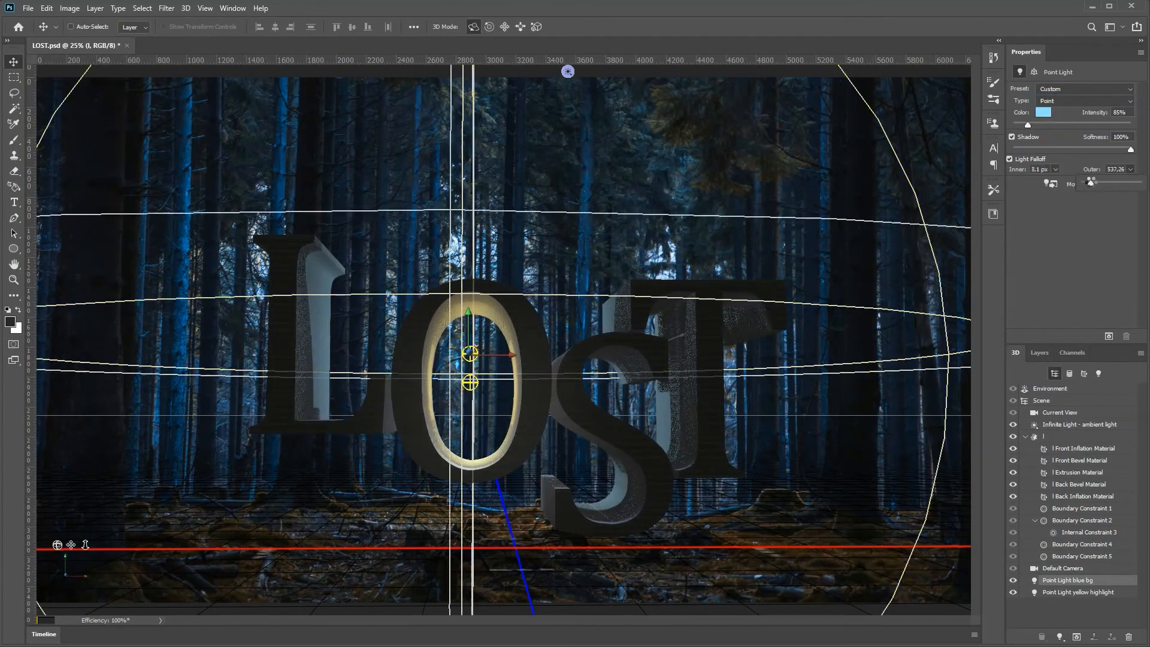
{"action": "left_click_drag", "start_coordinate": [1083, 182], "coordinate": [1088, 183]}
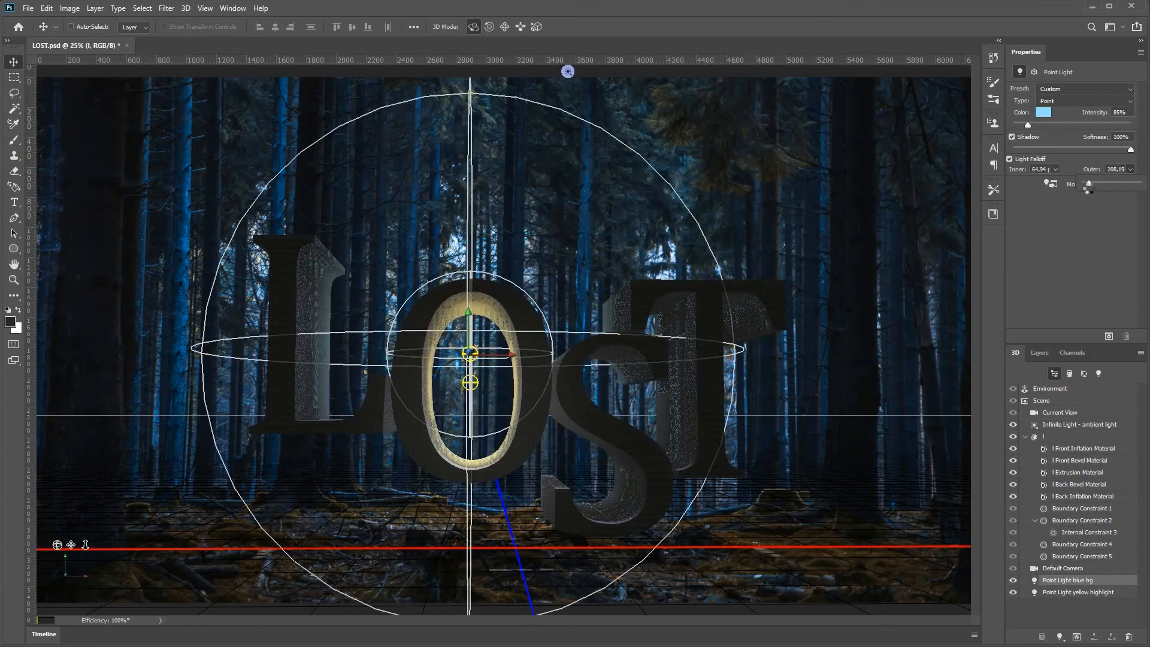
{"action": "left_click", "coordinate": [1054, 400]}
{"action": "left_click", "coordinate": [1056, 389]}
{"action": "left_click", "coordinate": [1038, 218]}
{"action": "left_click", "coordinate": [628, 411]}
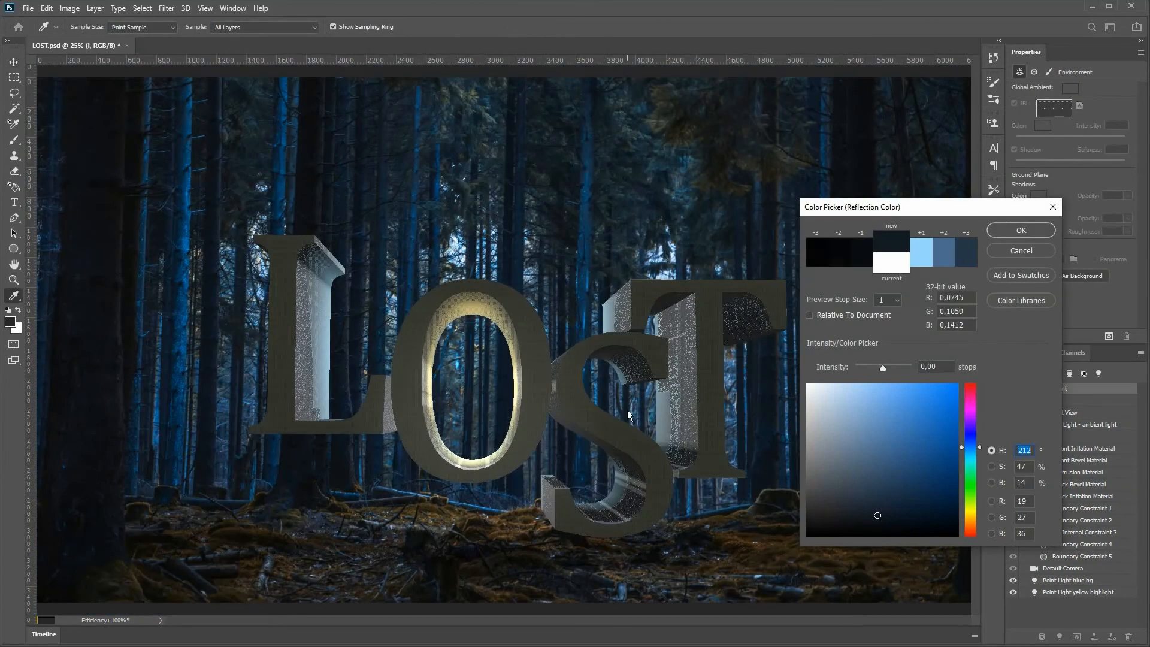
{"action": "key", "text": "Escape"}
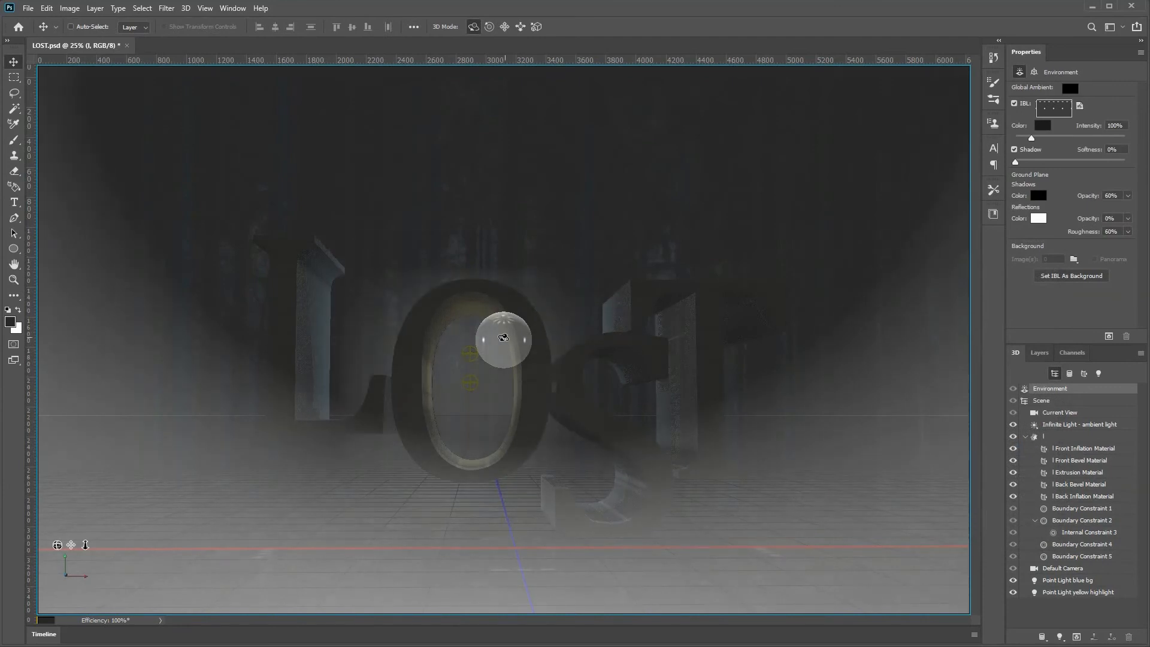
- Set the environment's ground plane reflection color to a pale blue
{"action": "left_click", "coordinate": [1038, 218]}
{"action": "left_click", "coordinate": [846, 392]}
{"action": "left_click", "coordinate": [971, 522]}
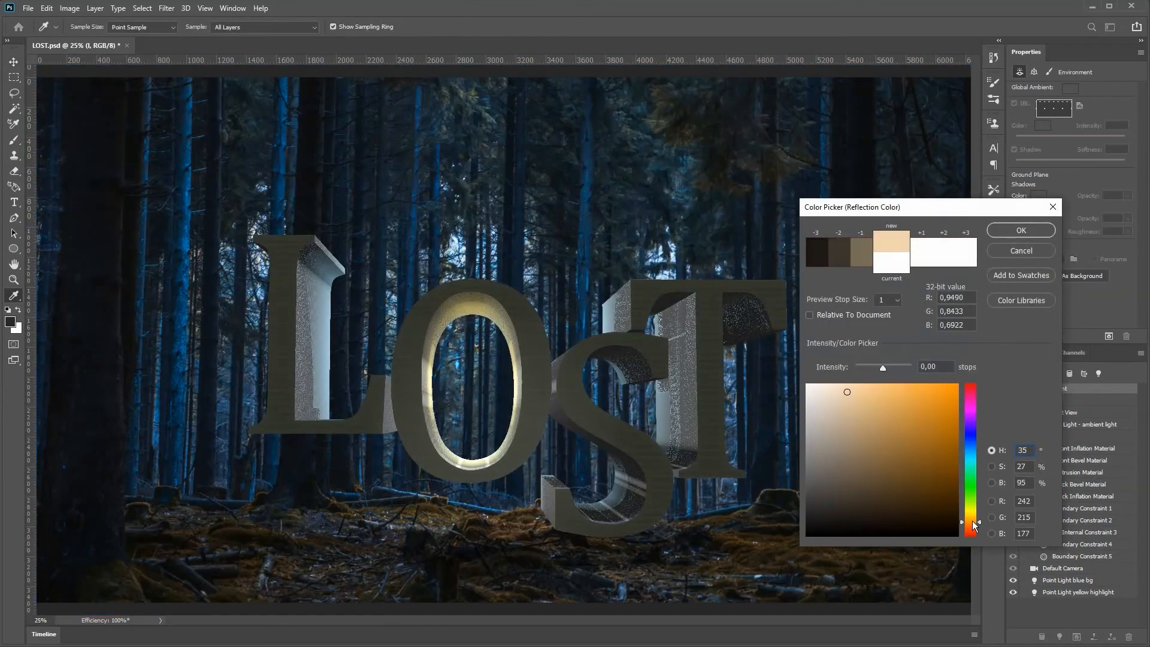
{"action": "left_click", "coordinate": [989, 234]}
- Set the environment's ground plane shadow color to a near-black violet-blue
{"action": "left_click", "coordinate": [1038, 195]}
{"action": "left_click", "coordinate": [973, 443]}
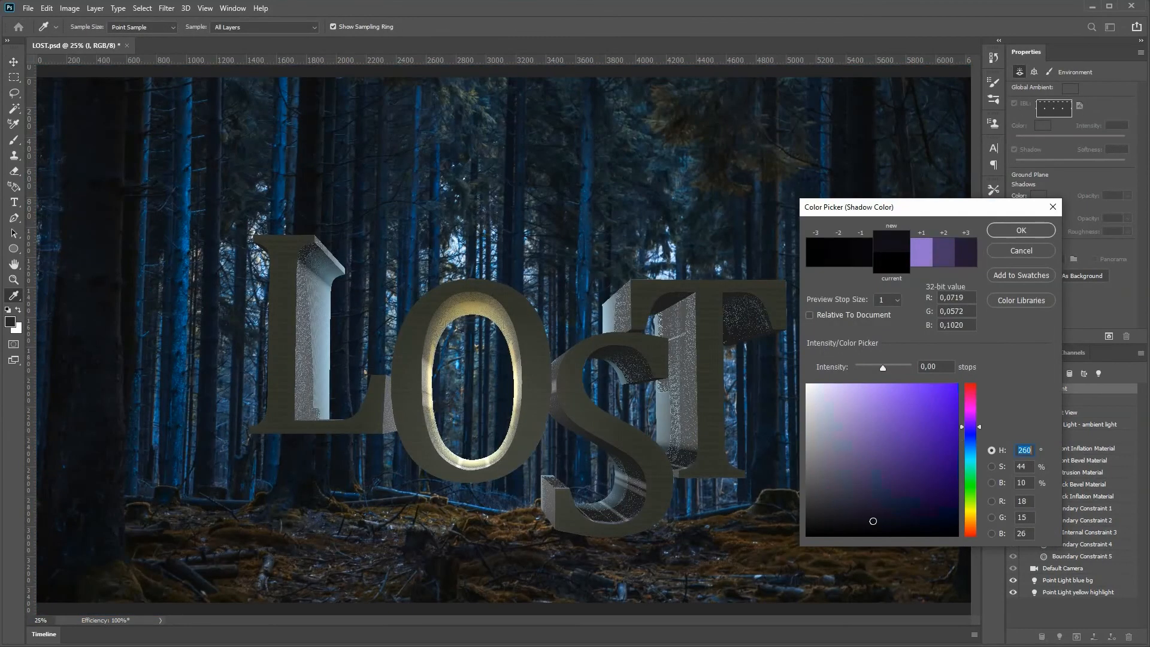
{"action": "left_click", "coordinate": [1018, 231]}
- Render the 3D scene of the LOST layer
{"action": "left_click", "coordinate": [1035, 402]}
{"action": "left_click", "coordinate": [1039, 352]}
{"action": "left_click", "coordinate": [1069, 424]}
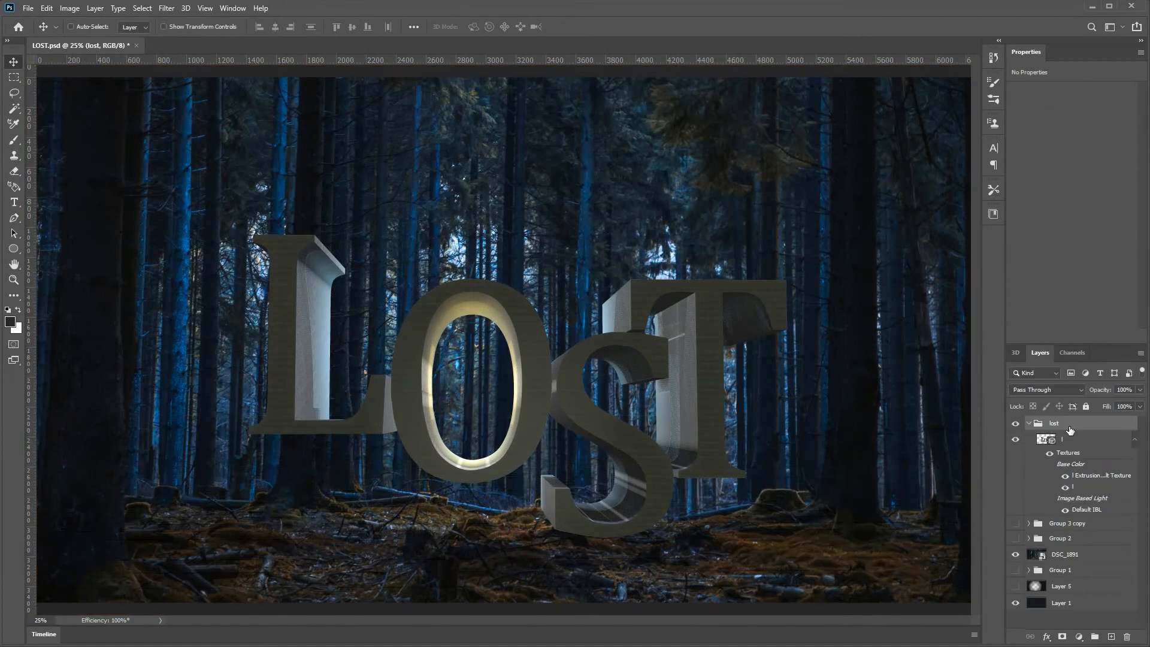
{"action": "left_click", "coordinate": [1068, 439]}
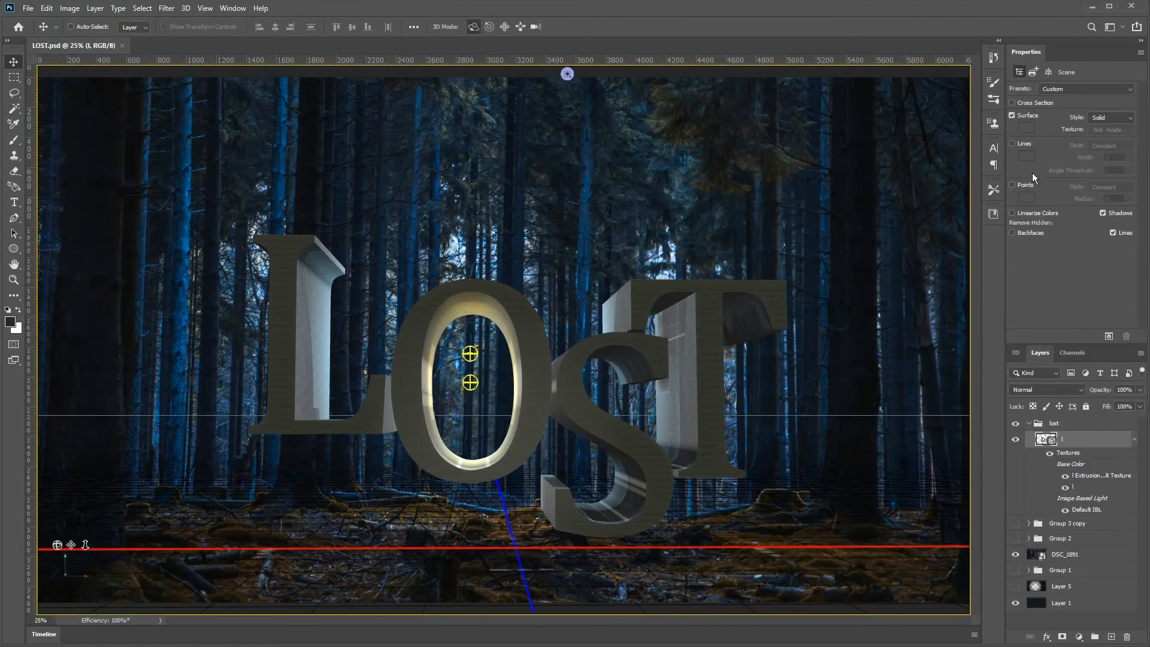
{"action": "left_click", "coordinate": [1107, 338]}
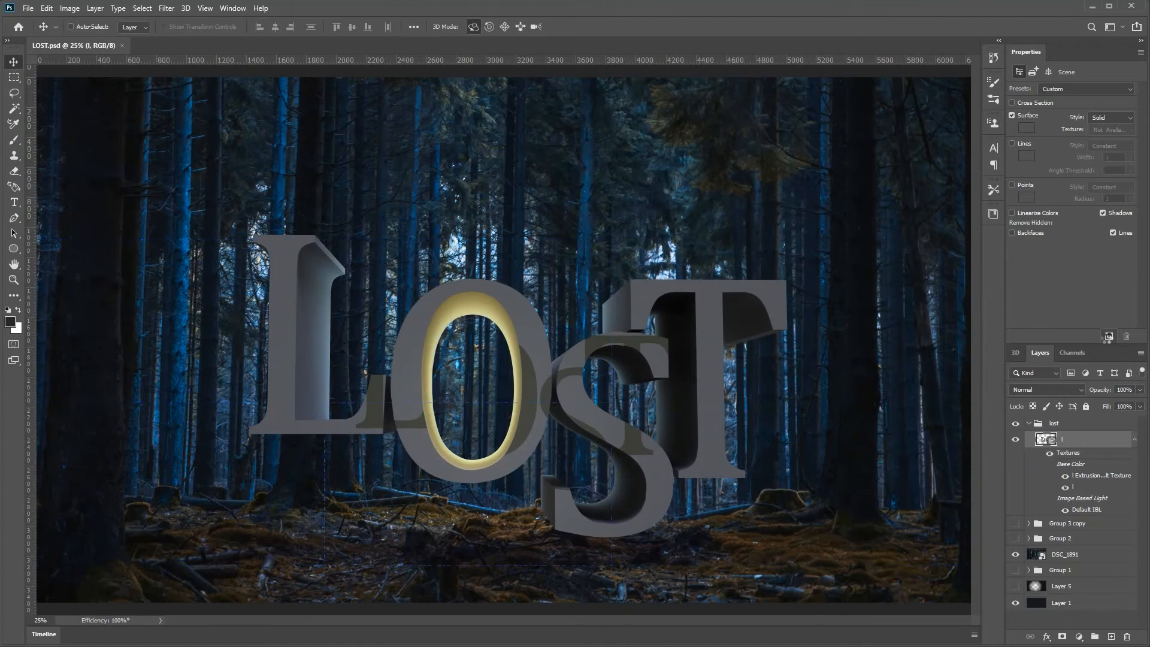
- Test the infinite and blue bg lights by toggling them, and render with the yellow highlight light off
{"action": "left_click", "coordinate": [1015, 352]}
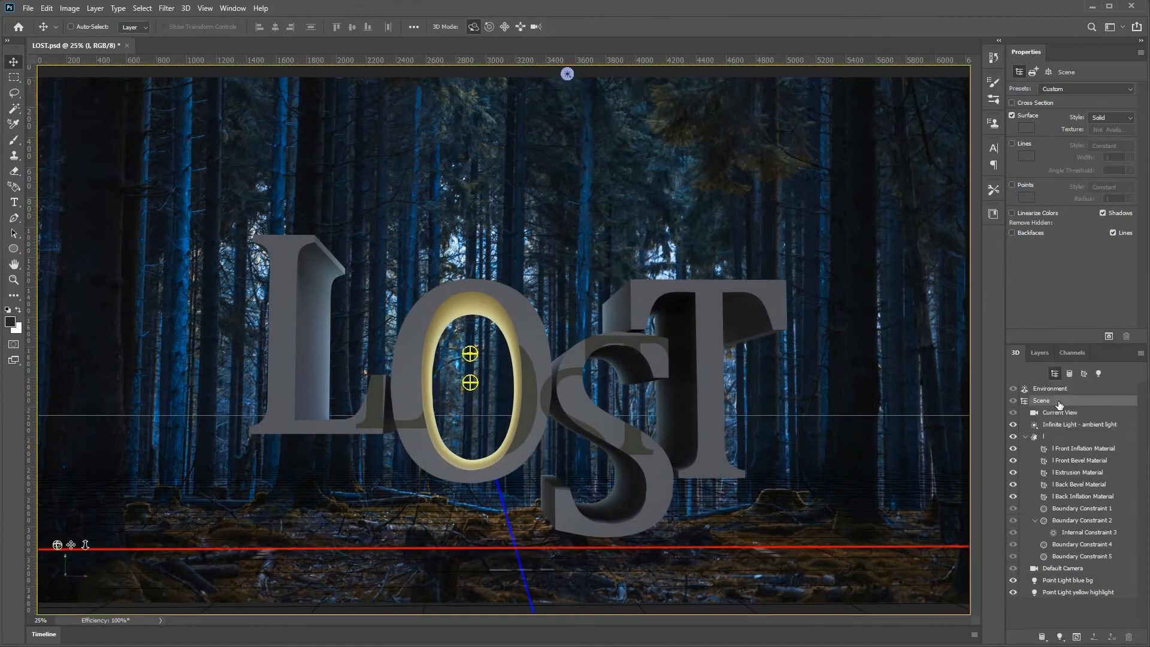
{"action": "left_click", "coordinate": [1054, 424]}
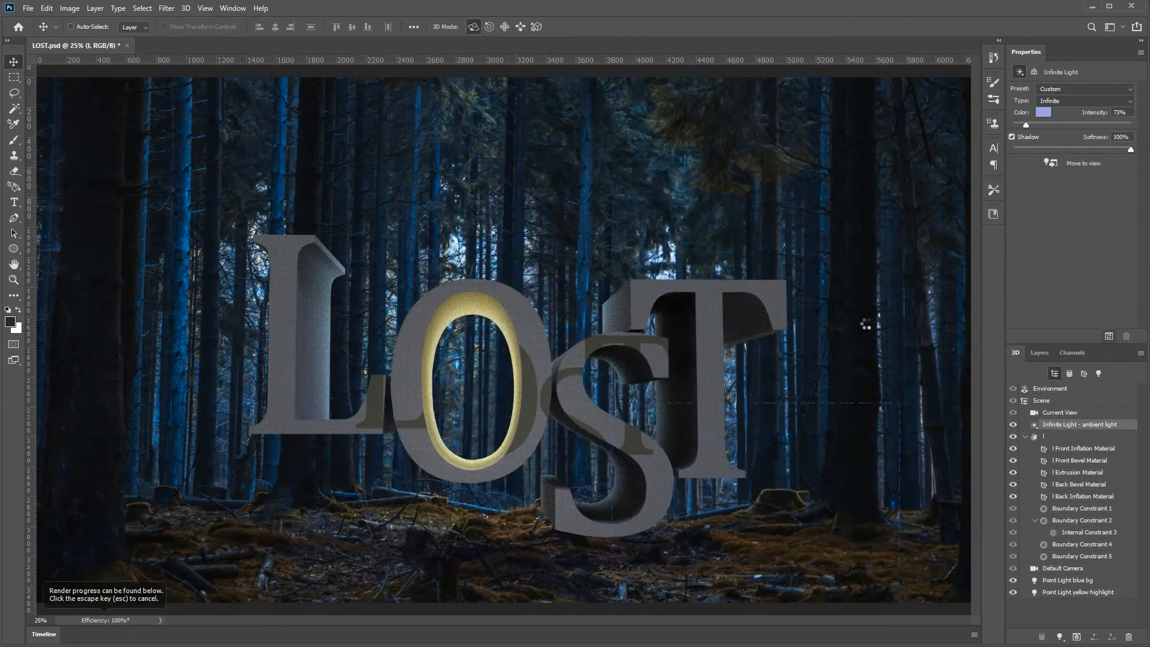
{"action": "left_click", "coordinate": [1012, 424]}
{"action": "left_click", "coordinate": [1012, 424]}
{"action": "left_click", "coordinate": [1012, 580]}
{"action": "left_click", "coordinate": [1067, 579]}
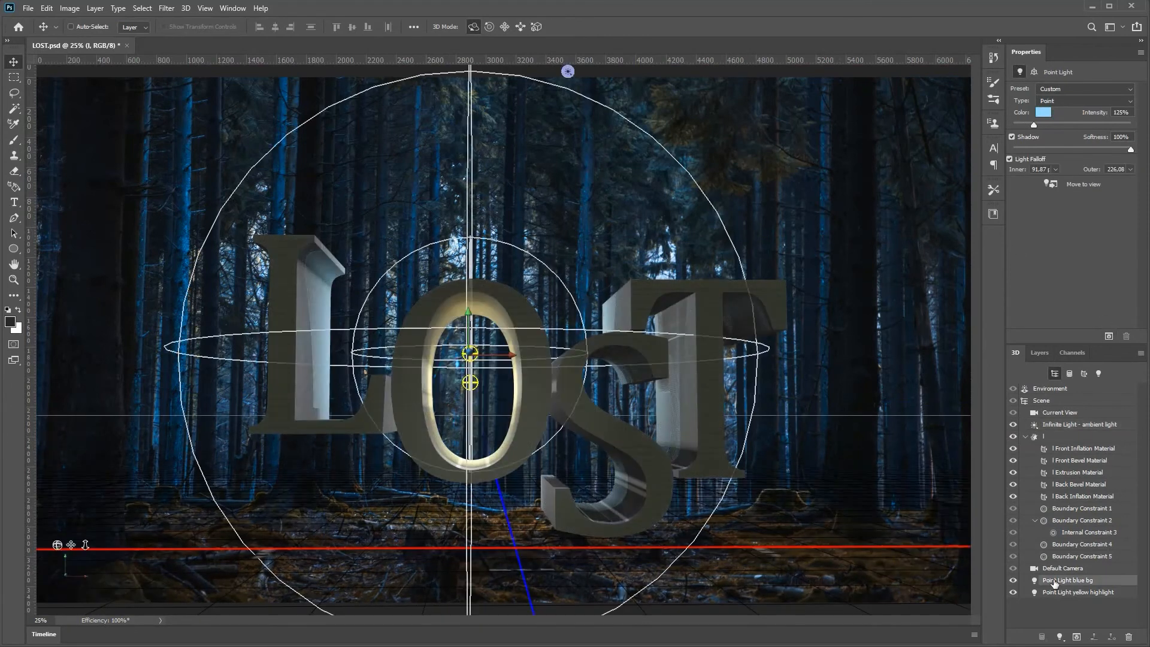
{"action": "left_click", "coordinate": [1013, 580]}
{"action": "left_click", "coordinate": [1012, 592]}
{"action": "left_click", "coordinate": [1108, 337]}
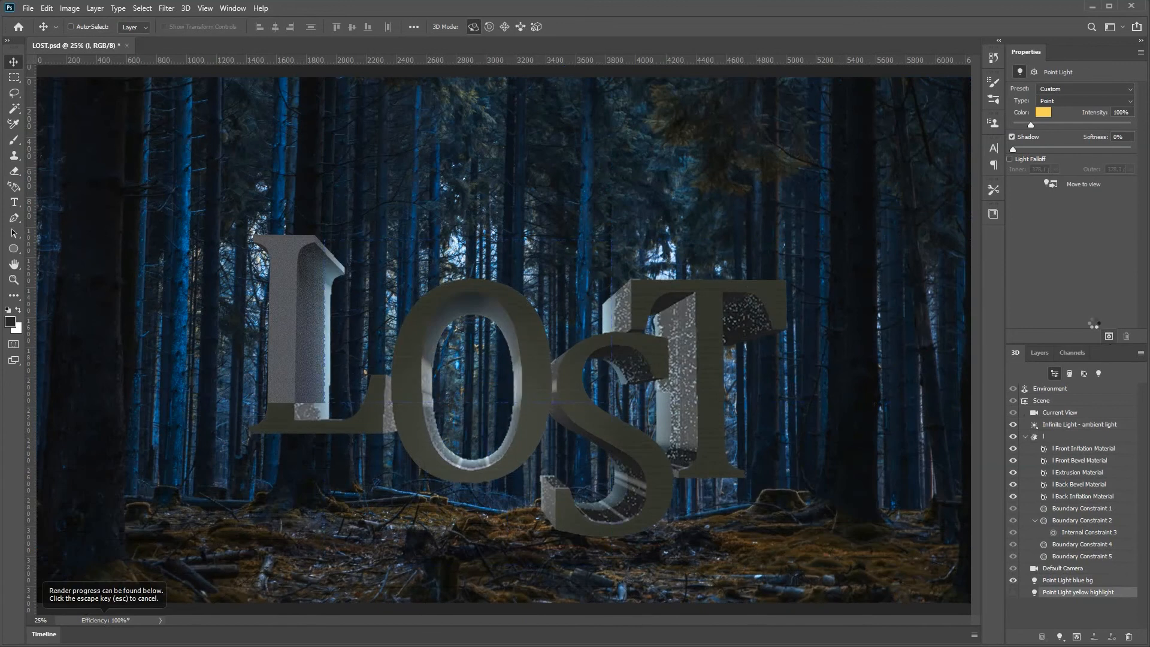
- Switch the yellow highlight light back on and render the whole scene again
{"action": "left_click", "coordinate": [1012, 591]}
{"action": "left_click", "coordinate": [1034, 519]}
{"action": "left_click", "coordinate": [1049, 389]}
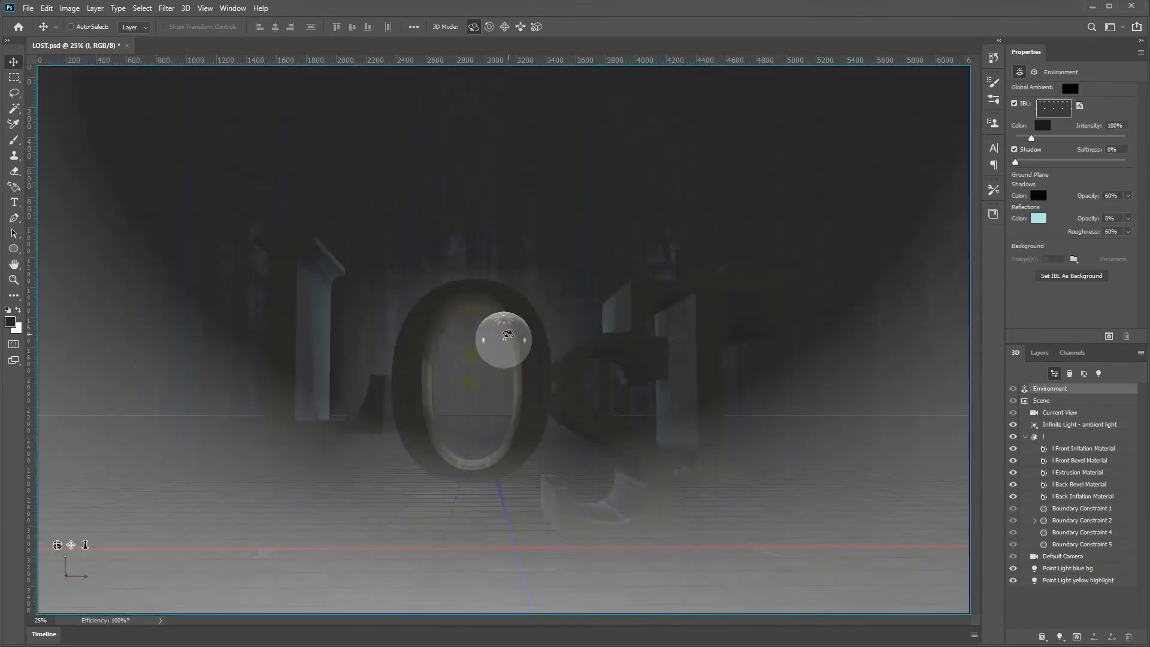
{"action": "left_click", "coordinate": [1012, 424]}
{"action": "left_click", "coordinate": [1040, 400]}
{"action": "left_click", "coordinate": [1109, 336]}
- Go back to the earlier Set Material Color history state and create a new document from it
{"action": "left_click", "coordinate": [993, 57]}
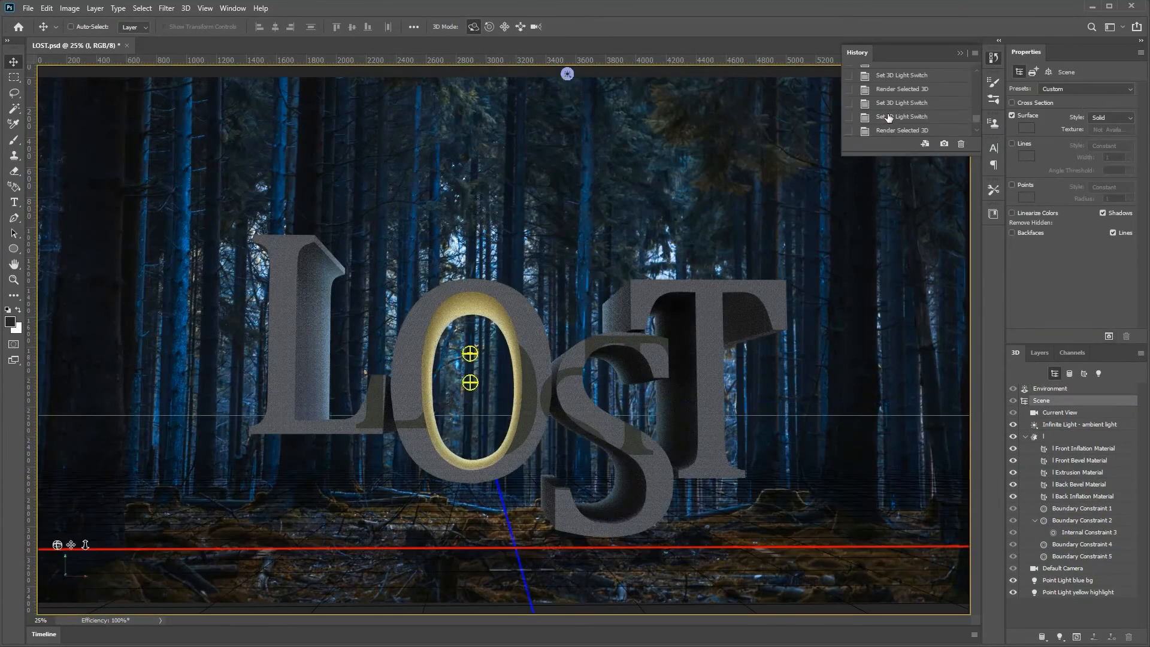
{"action": "scroll", "coordinate": [893, 108], "scroll_direction": "up", "scroll_amount": 3}
{"action": "scroll", "coordinate": [893, 106], "scroll_direction": "up", "scroll_amount": 3}
{"action": "left_click", "coordinate": [892, 105]}
{"action": "left_click", "coordinate": [896, 83]}
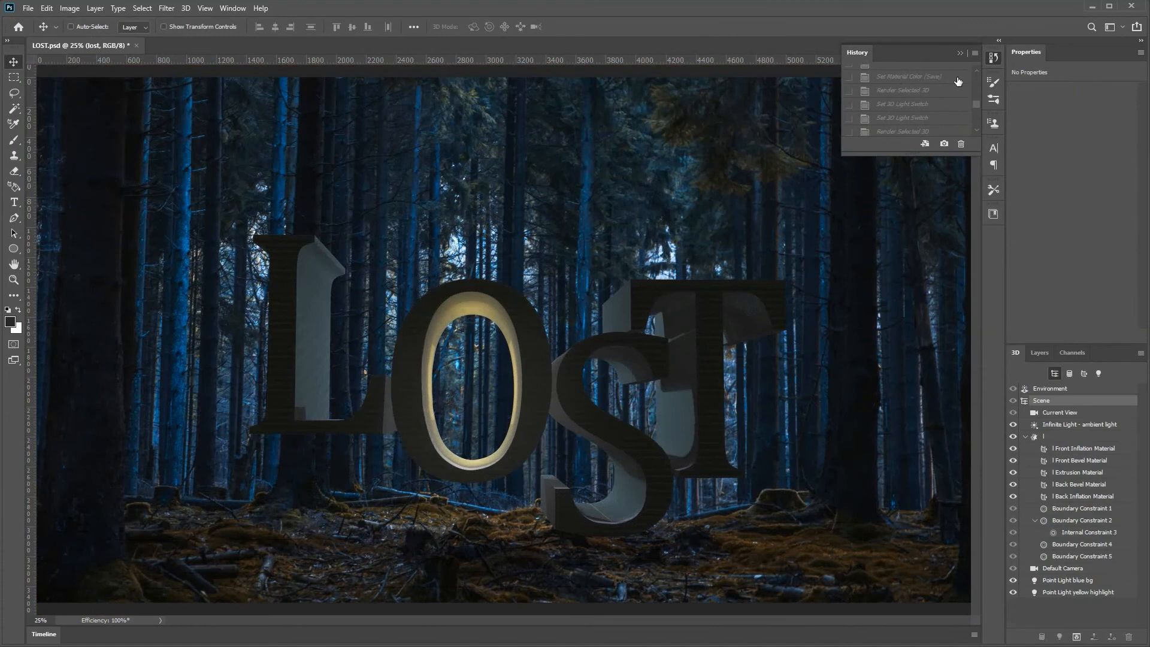
{"action": "left_click", "coordinate": [924, 144]}
{"action": "left_click_drag", "start_coordinate": [552, 69], "coordinate": [552, 46]}
- Revert LOST.psd to its Open history state
{"action": "left_click", "coordinate": [76, 45]}
{"action": "scroll", "coordinate": [901, 125], "scroll_direction": "up", "scroll_amount": 3}
{"action": "left_click", "coordinate": [893, 87]}
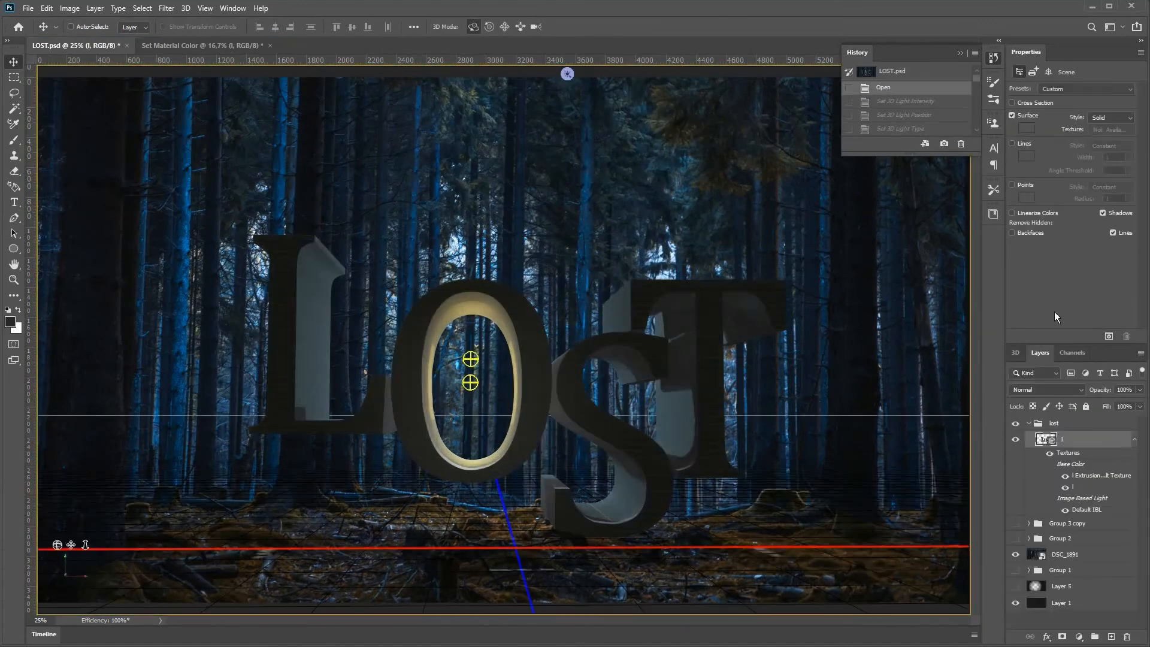
- Render the reopened LOST scene and look through the surface style options without changing the style
{"action": "left_click", "coordinate": [1108, 337]}
{"action": "left_click", "coordinate": [231, 45]}
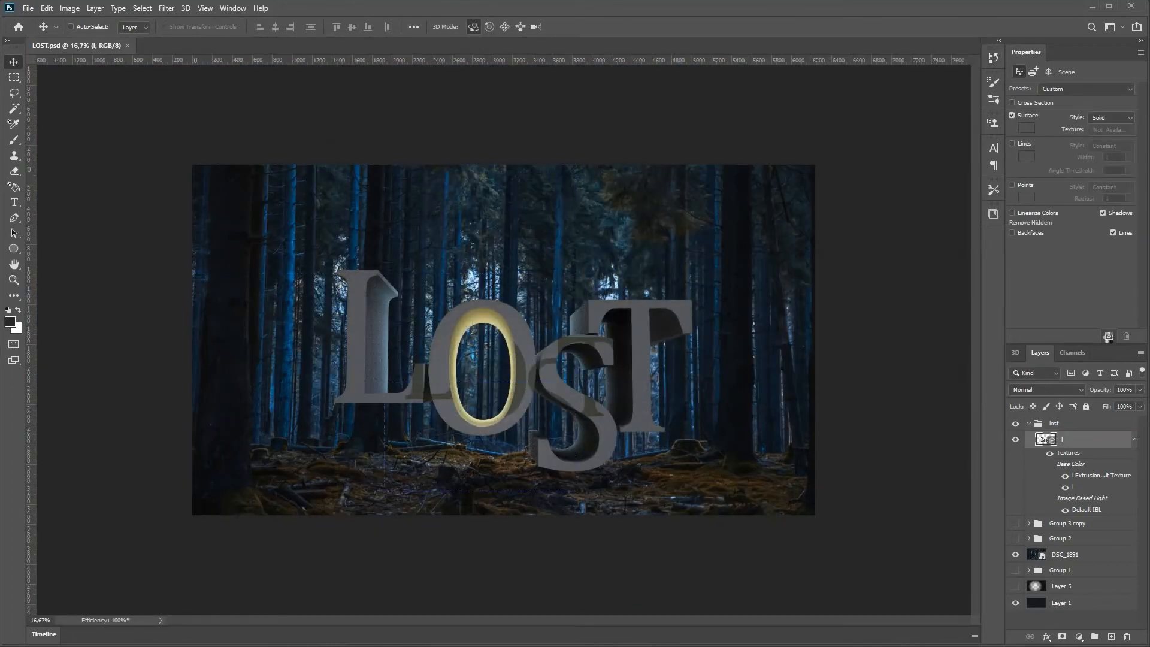
{"action": "key", "text": "Escape"}
{"action": "left_click", "coordinate": [1105, 117]}
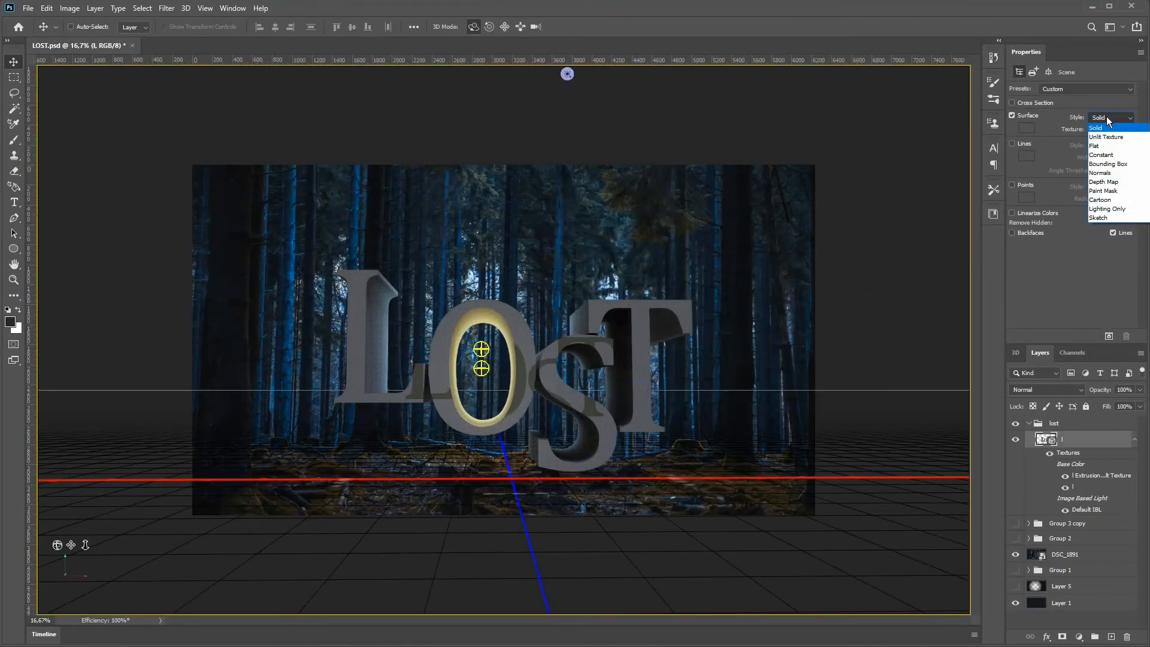
{"action": "left_click", "coordinate": [1106, 117]}
- Test the textures and the Default IBL of the LOST layer by toggling their visibility between renders
{"action": "left_click", "coordinate": [1049, 452]}
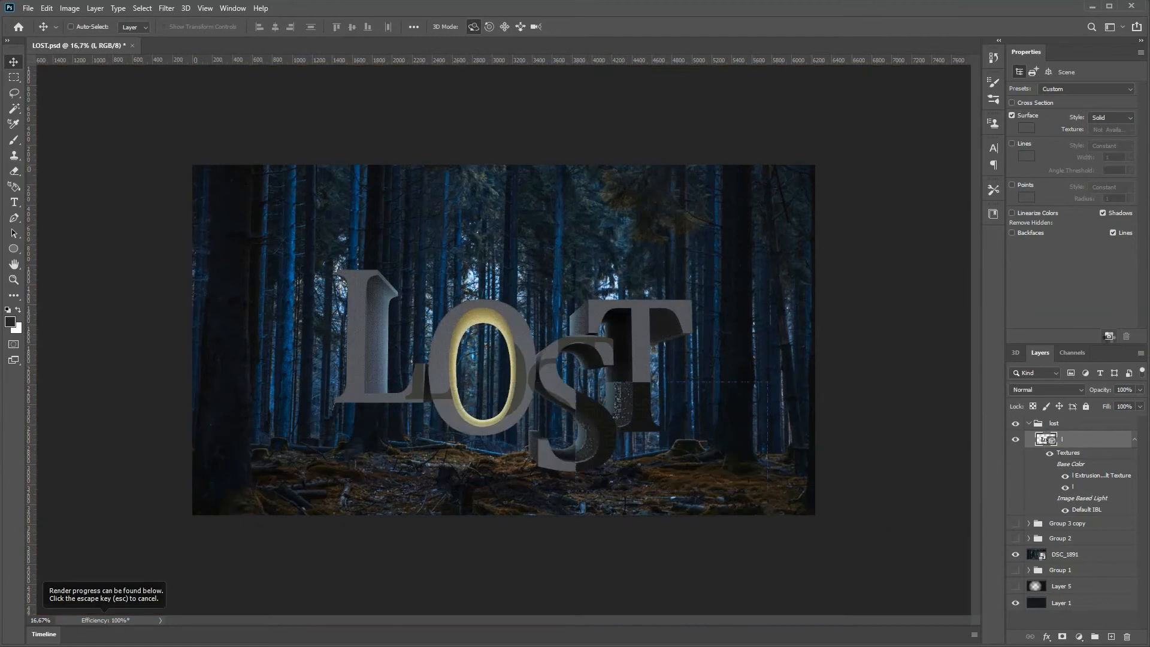
{"action": "left_click", "coordinate": [1064, 477]}
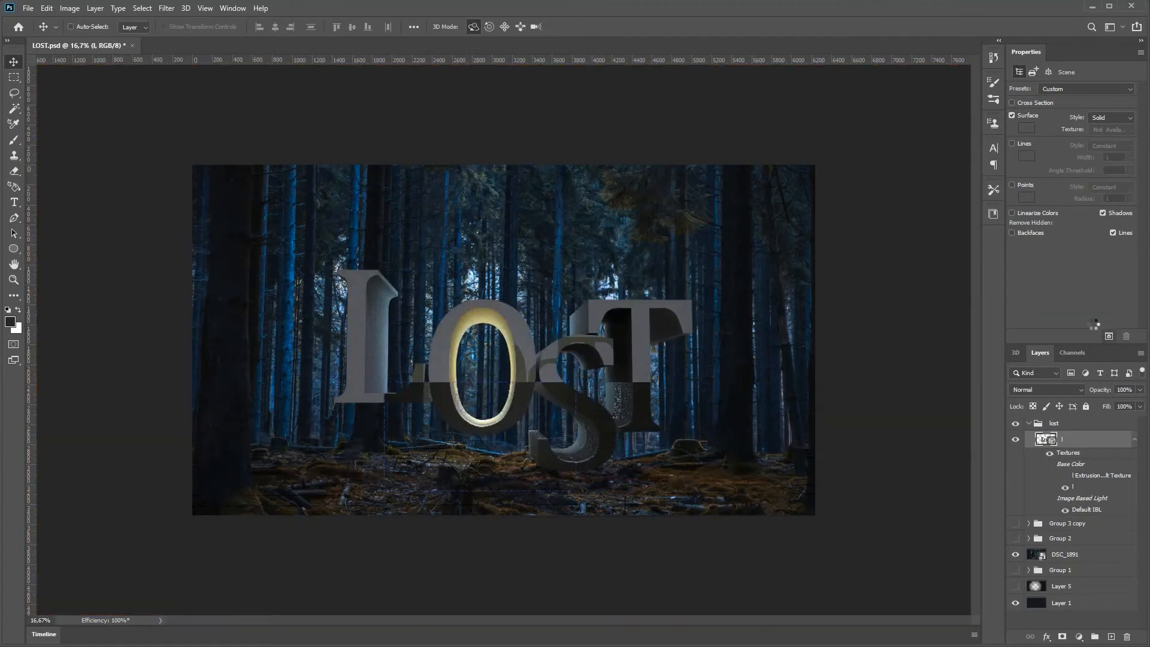
{"action": "left_click", "coordinate": [1064, 510]}
{"action": "left_click", "coordinate": [1064, 510]}
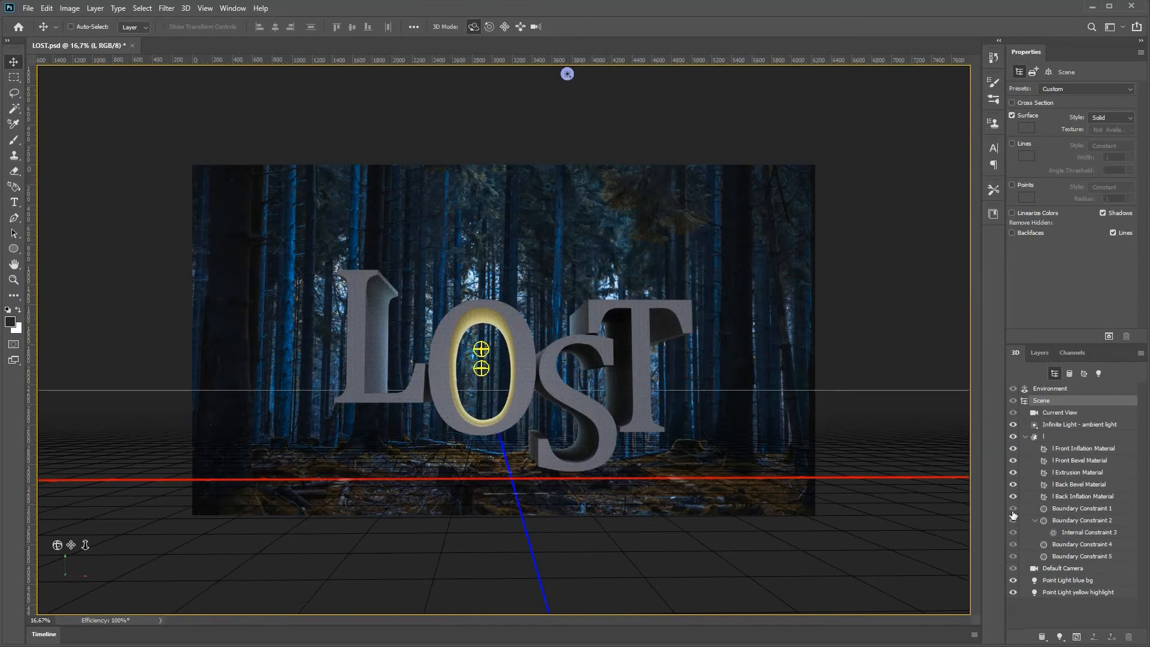
- Try rotating the environment's image-based light and reset its coordinates
{"action": "left_click", "coordinate": [1034, 520]}
{"action": "left_click", "coordinate": [1040, 412]}
{"action": "left_click", "coordinate": [1039, 402]}
{"action": "left_click", "coordinate": [1051, 388]}
{"action": "left_click_drag", "start_coordinate": [516, 412], "coordinate": [502, 336]}
{"action": "left_click", "coordinate": [1033, 72]}
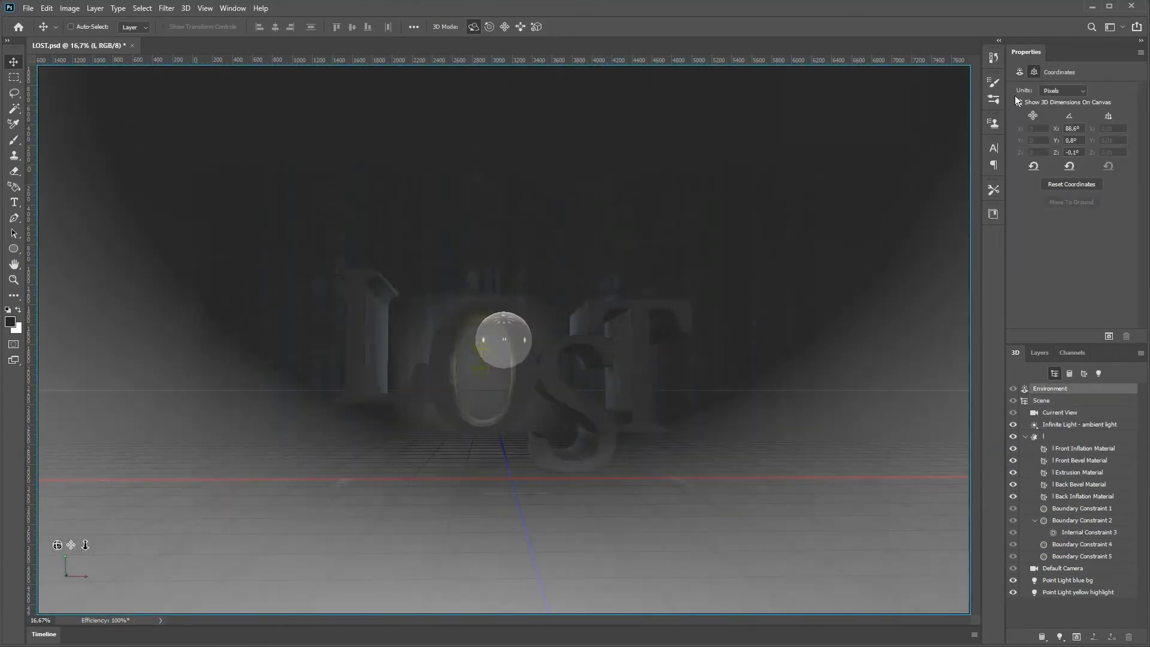
{"action": "left_click", "coordinate": [1071, 182]}
- Render the scene with the l base color texture hidden, and render again with it shown
{"action": "left_click", "coordinate": [1039, 352]}
{"action": "left_click", "coordinate": [1108, 335]}
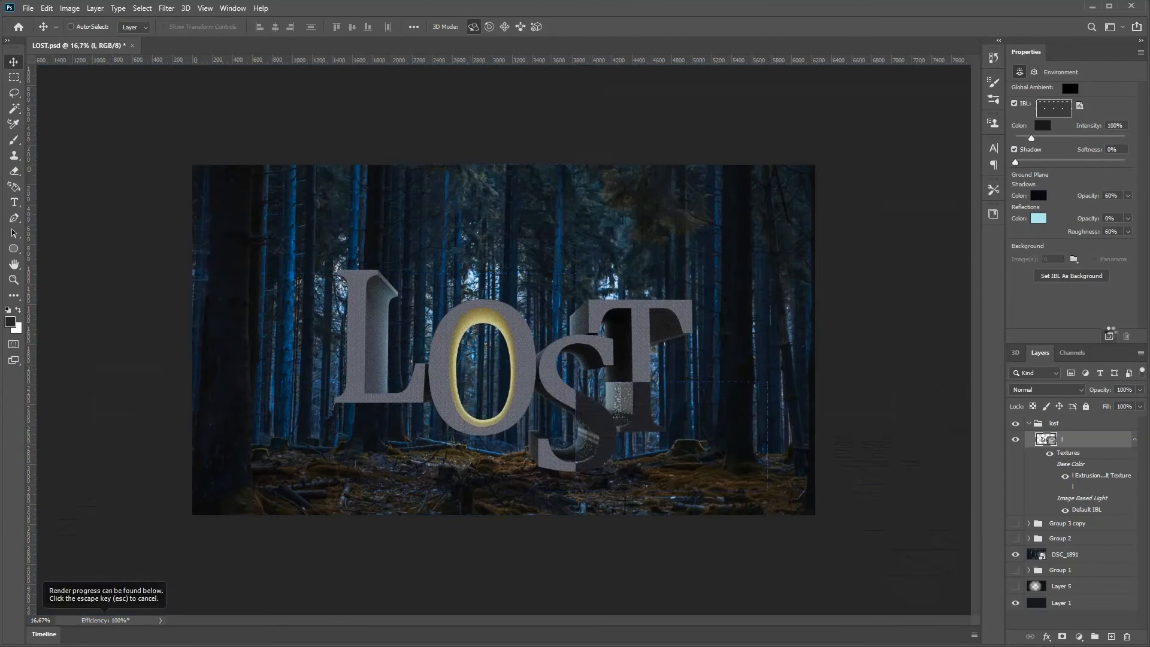
{"action": "left_click", "coordinate": [864, 309]}
{"action": "left_click", "coordinate": [1064, 487]}
{"action": "left_click", "coordinate": [1108, 335]}
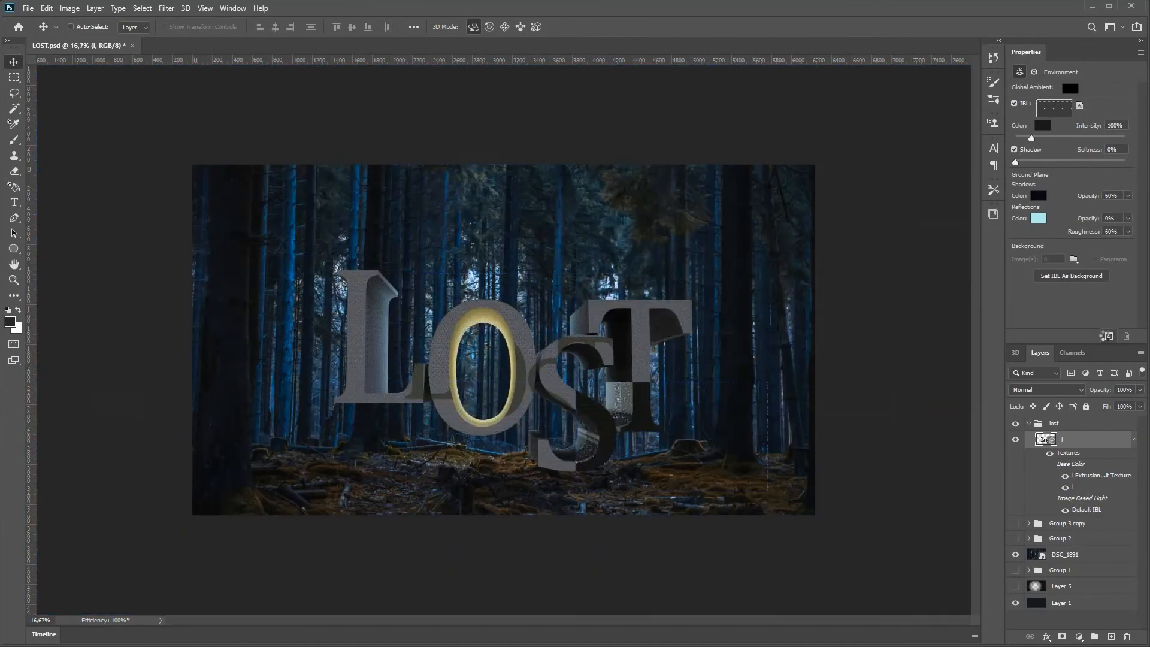
- Switch the scene's shadows off and back on to compare the lighting
{"action": "left_click", "coordinate": [1015, 353]}
{"action": "left_click", "coordinate": [1023, 402]}
{"action": "left_click", "coordinate": [1103, 213]}
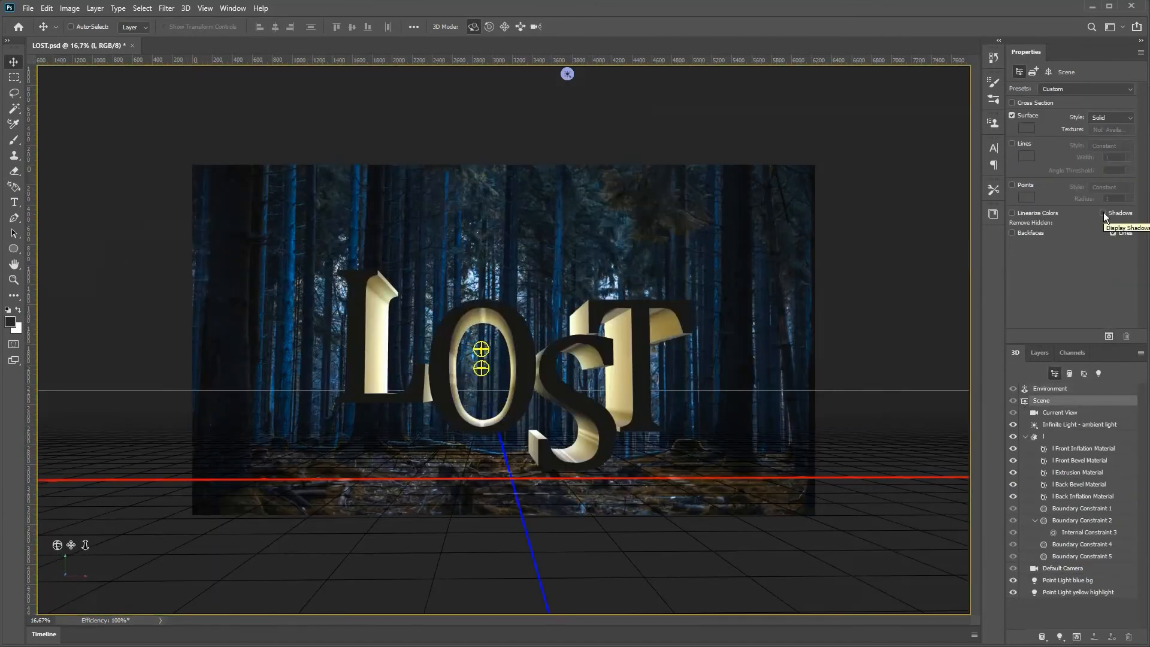
{"action": "left_click", "coordinate": [1103, 214]}
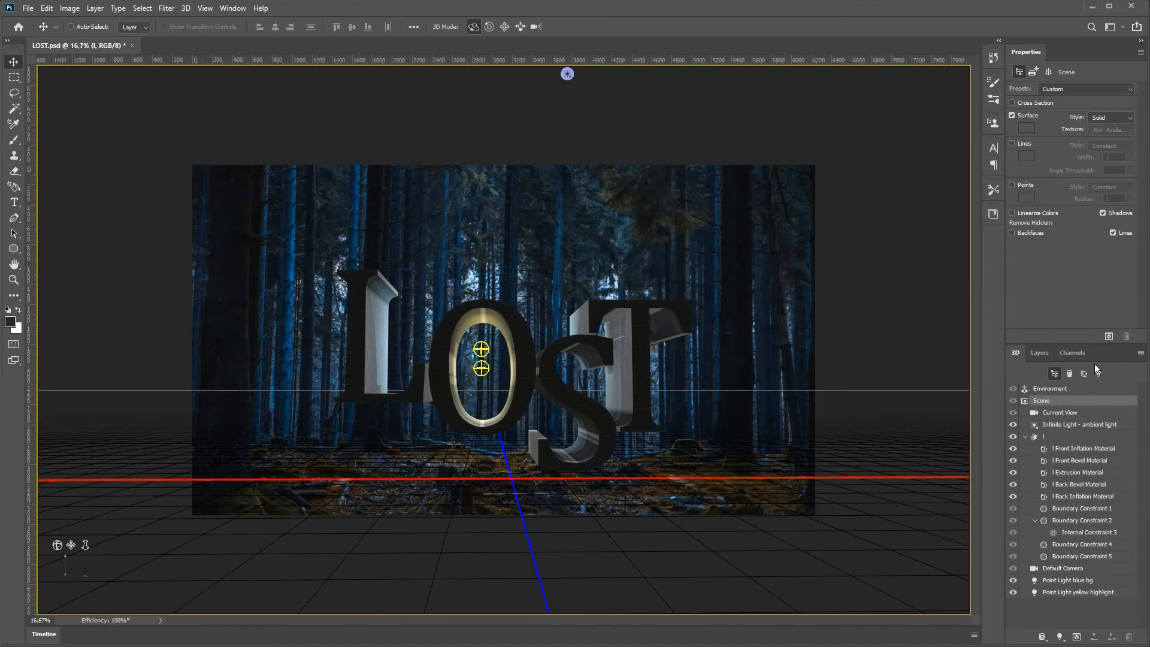
- Examine the object commands for the LOST mesh and browse the 3D list filtered by meshes and by materials
{"action": "left_click", "coordinate": [1039, 352]}
{"action": "right_click", "coordinate": [1072, 444]}
{"action": "left_click", "coordinate": [1015, 352]}
{"action": "right_click", "coordinate": [1041, 434]}
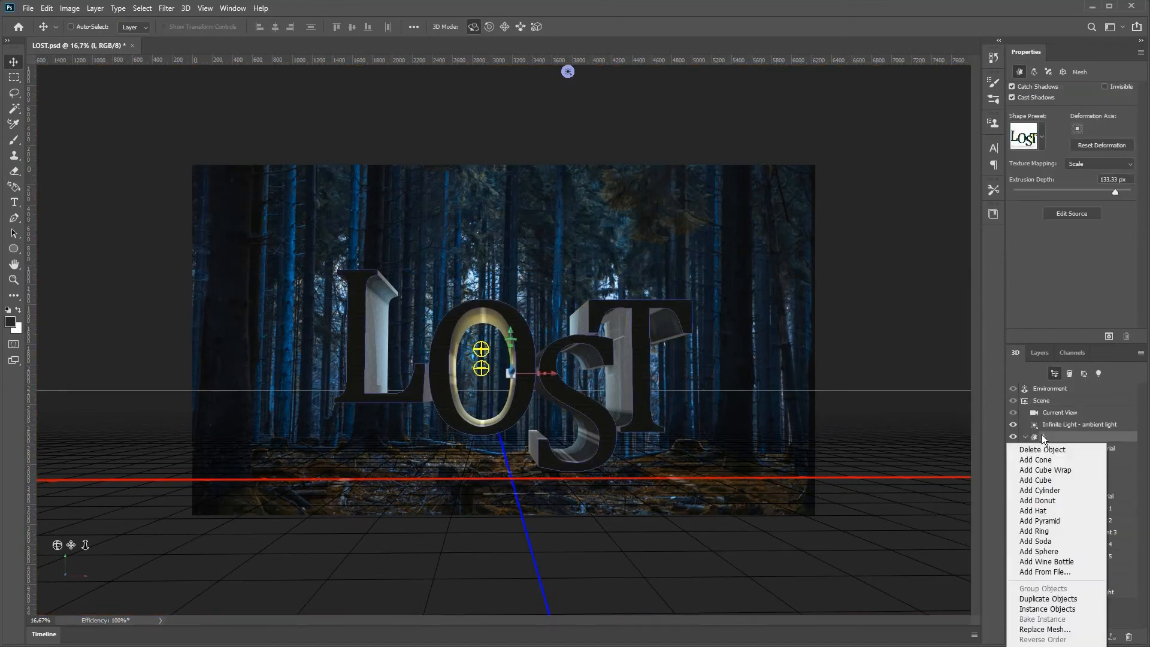
{"action": "left_click", "coordinate": [1040, 435]}
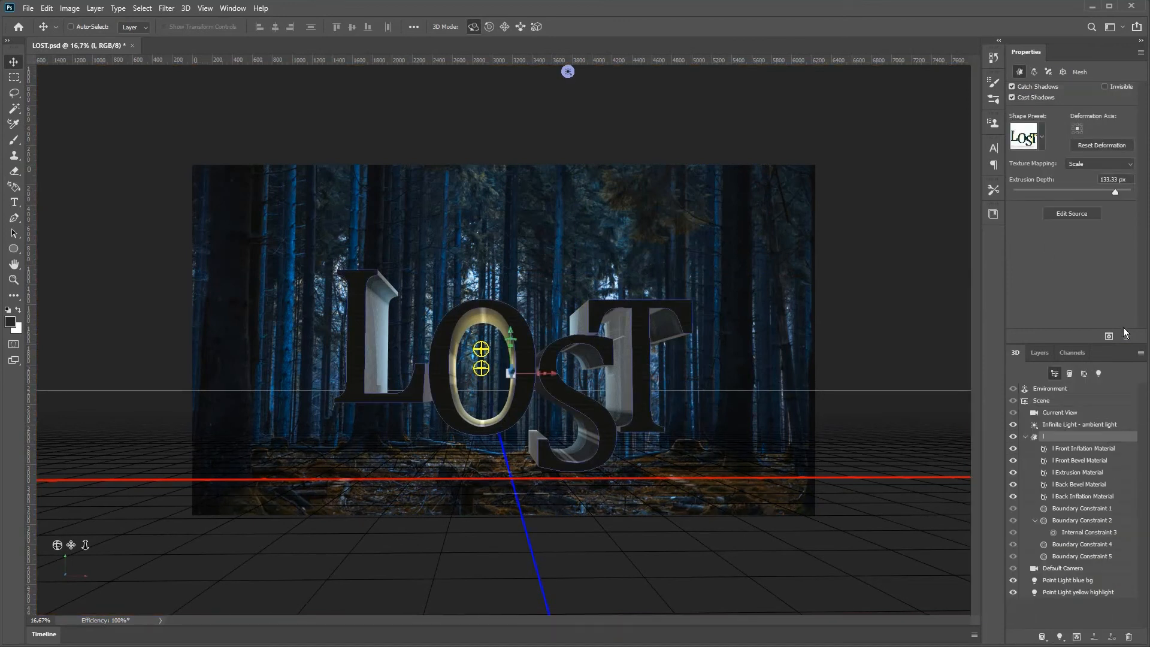
{"action": "left_click", "coordinate": [1068, 373]}
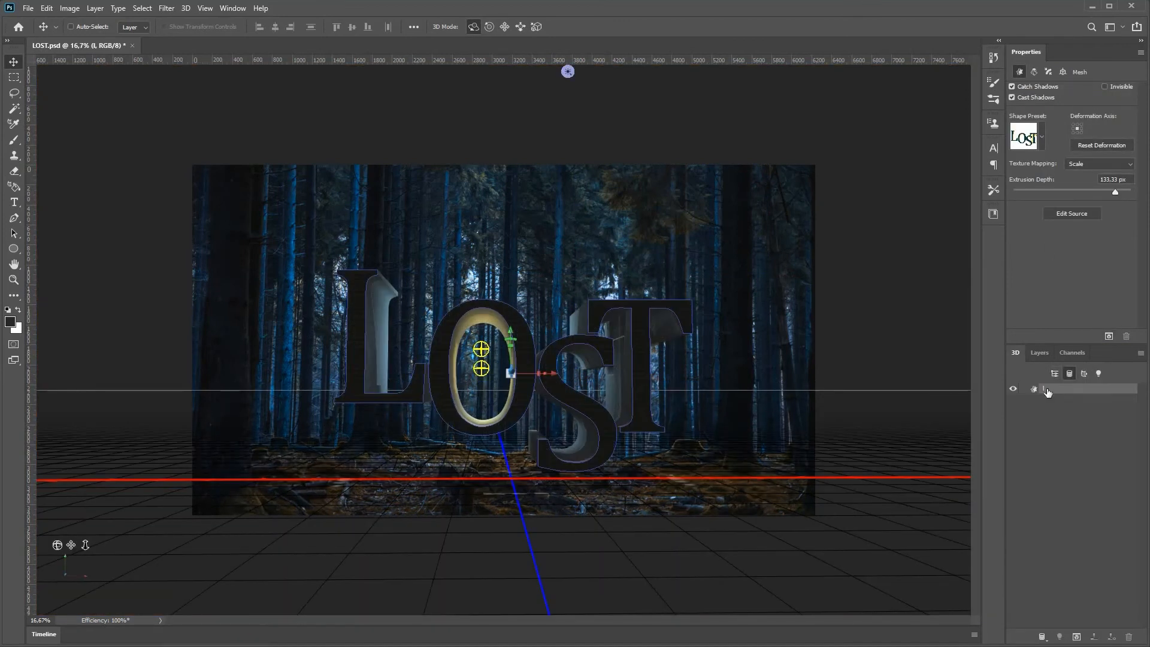
{"action": "right_click", "coordinate": [1034, 390]}
{"action": "left_click", "coordinate": [1082, 374]}
{"action": "left_click", "coordinate": [1068, 375]}
{"action": "left_click", "coordinate": [1055, 374]}
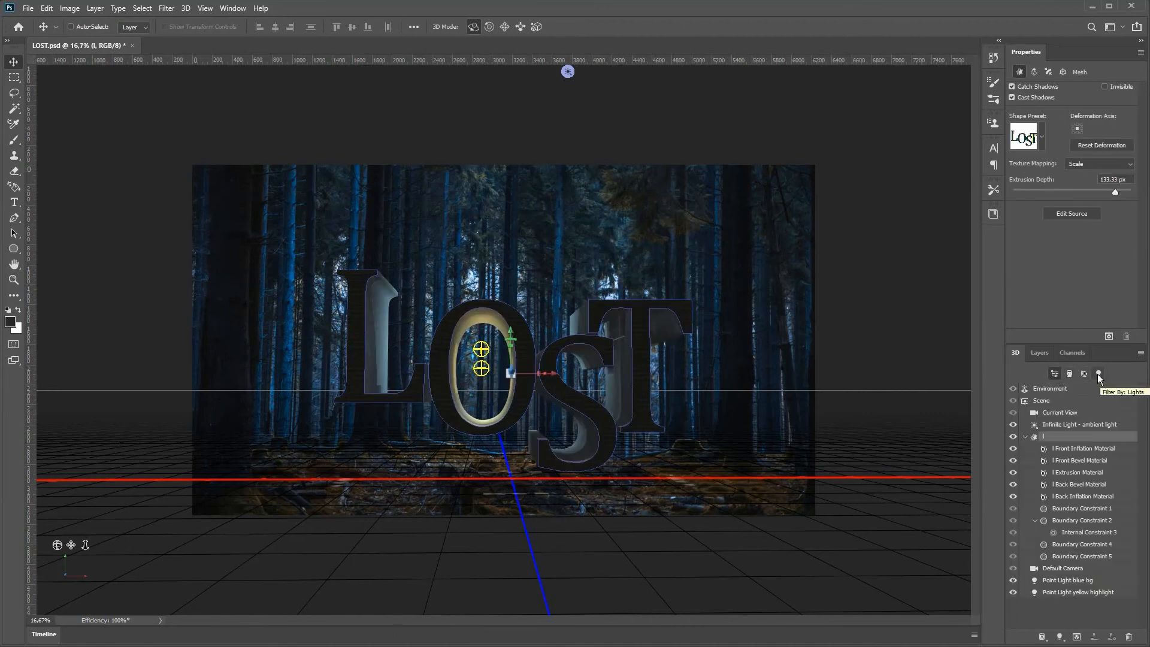
- Open the l base color texture of the LOST layer to inspect it and close it again
{"action": "left_click", "coordinate": [1039, 353]}
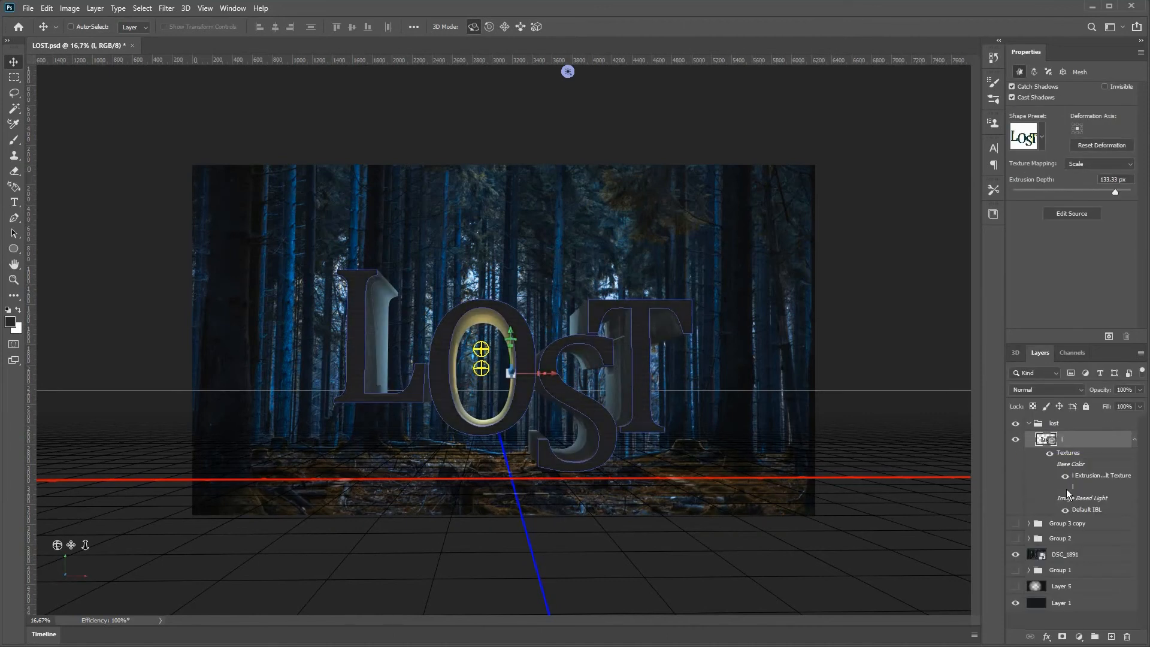
{"action": "double_click", "coordinate": [1065, 490]}
{"action": "left_click", "coordinate": [540, 257]}
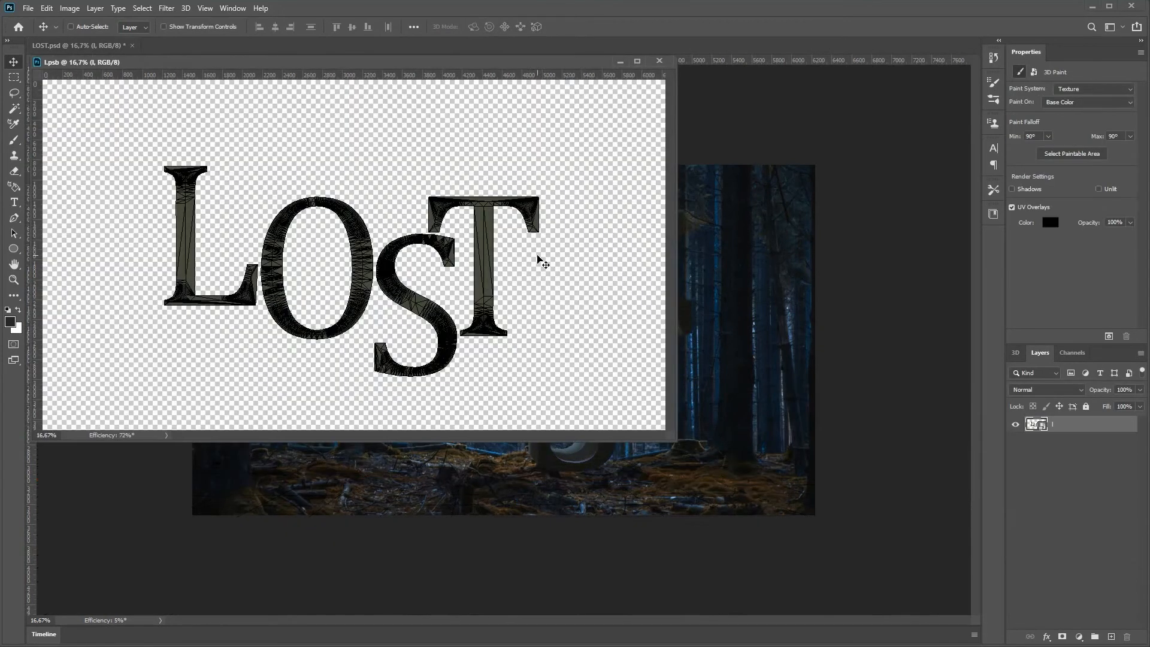
{"action": "key", "text": "ctrl+w"}
- Open the LOST mesh's source and its nested smart object to examine the l, o, s and t text layers
{"action": "left_click", "coordinate": [1015, 352]}
{"action": "double_click", "coordinate": [1051, 581]}
{"action": "left_click", "coordinate": [1032, 437]}
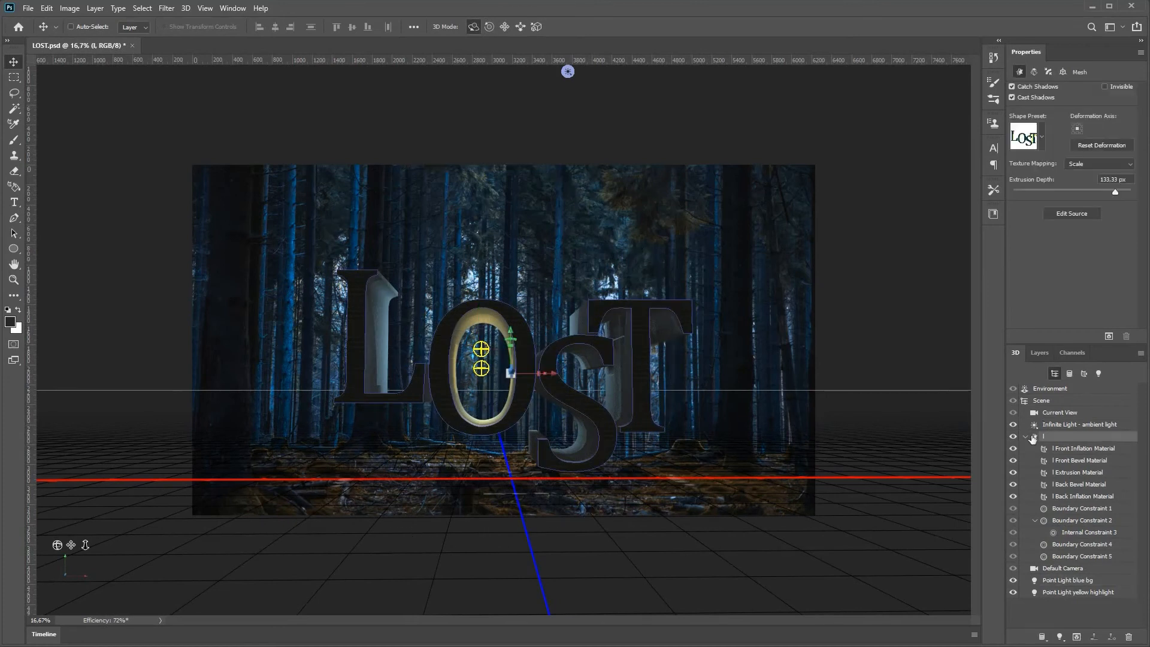
{"action": "left_click", "coordinate": [1070, 213]}
{"action": "left_click", "coordinate": [1038, 352]}
{"action": "double_click", "coordinate": [1034, 422]}
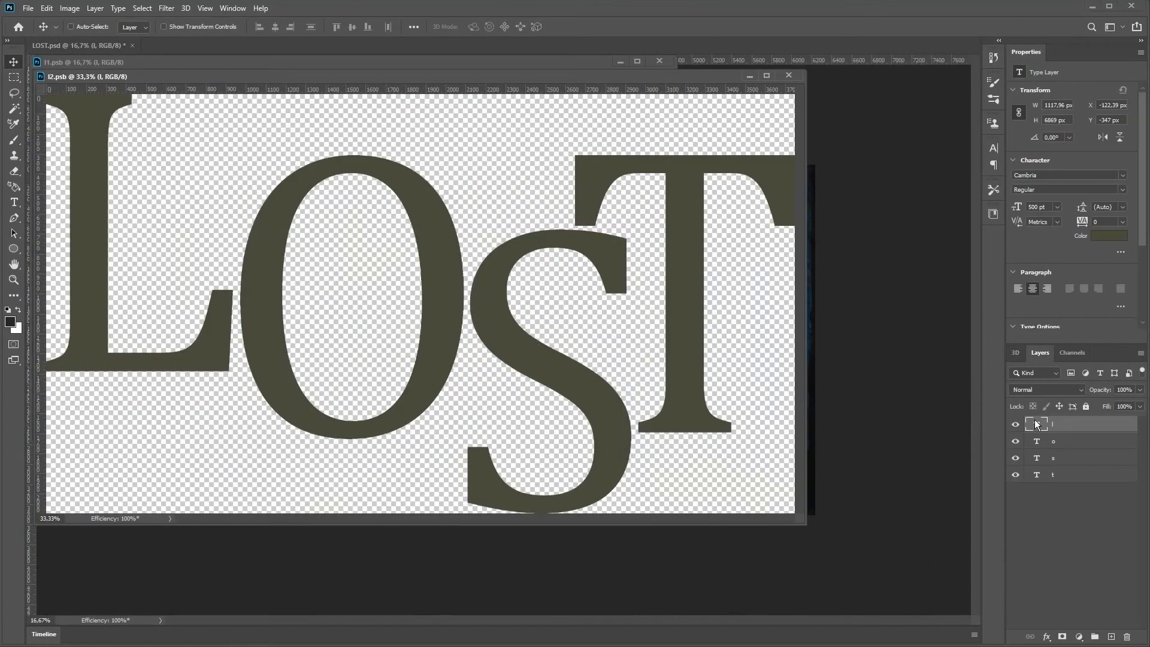
{"action": "double_click", "coordinate": [435, 349]}
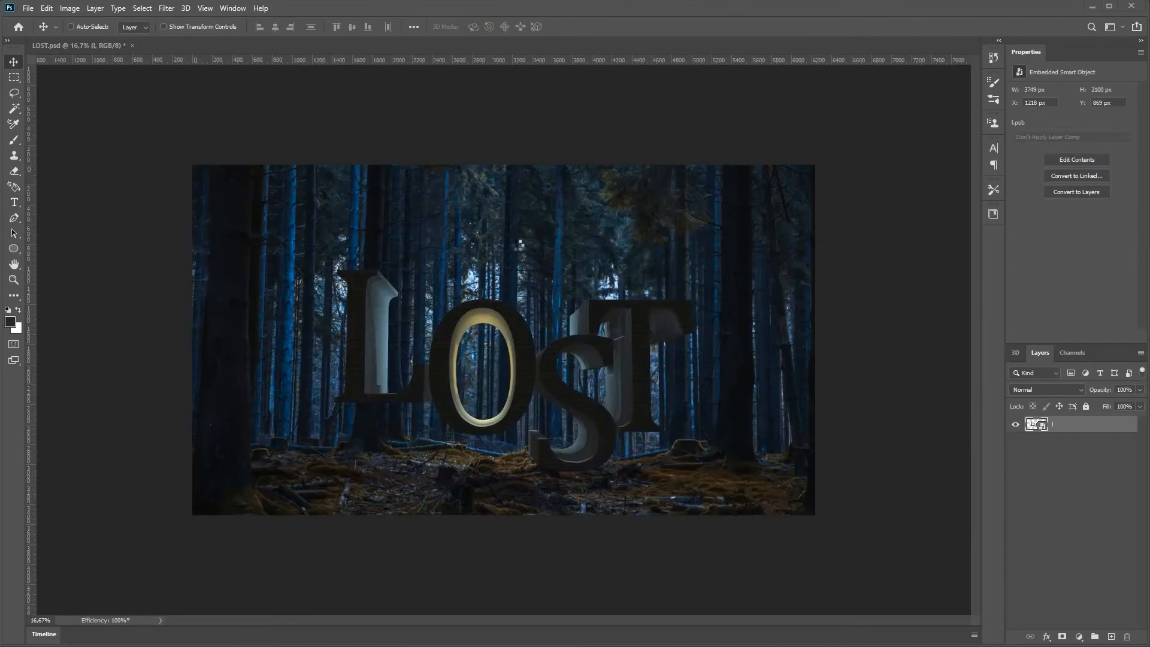
- Try a 563% taper on the LOST mesh and look through its bevel contours and coordinate settings
{"action": "left_click_drag", "start_coordinate": [70, 543], "coordinate": [71, 545]}
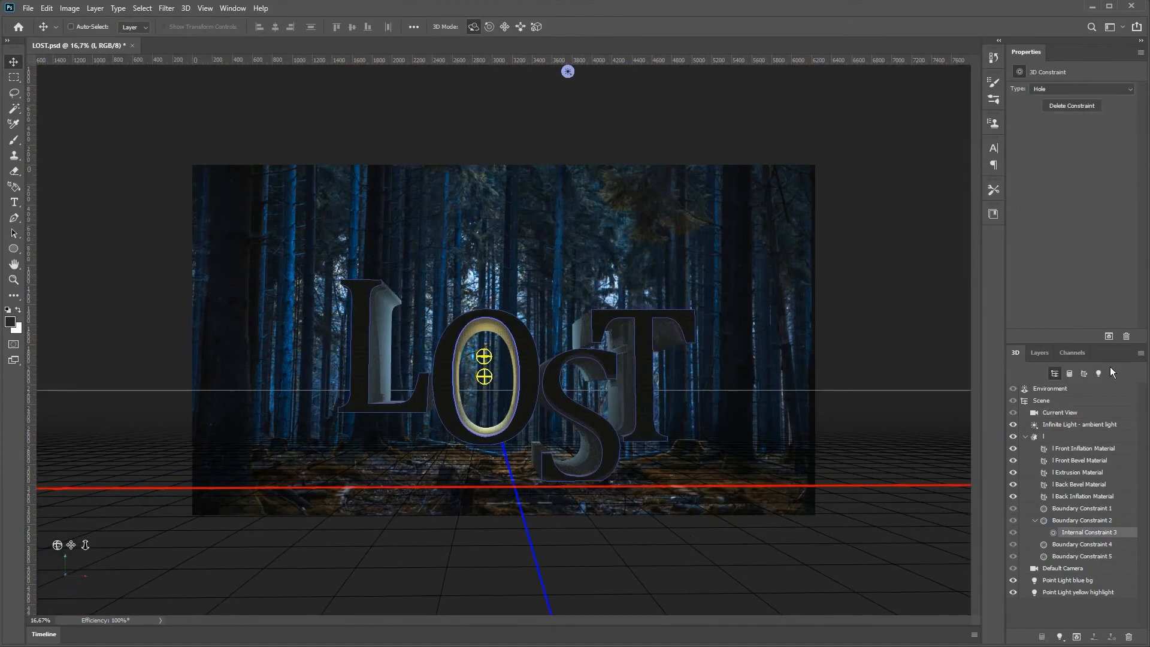
{"action": "left_click", "coordinate": [1051, 436]}
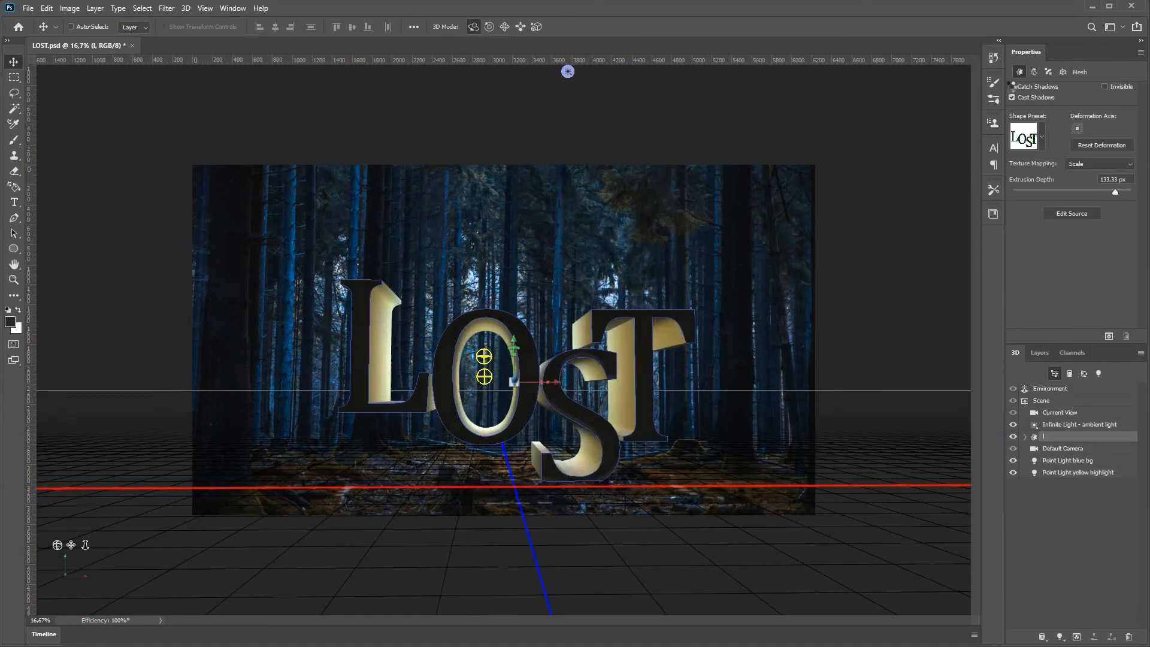
{"action": "left_click", "coordinate": [1034, 72]}
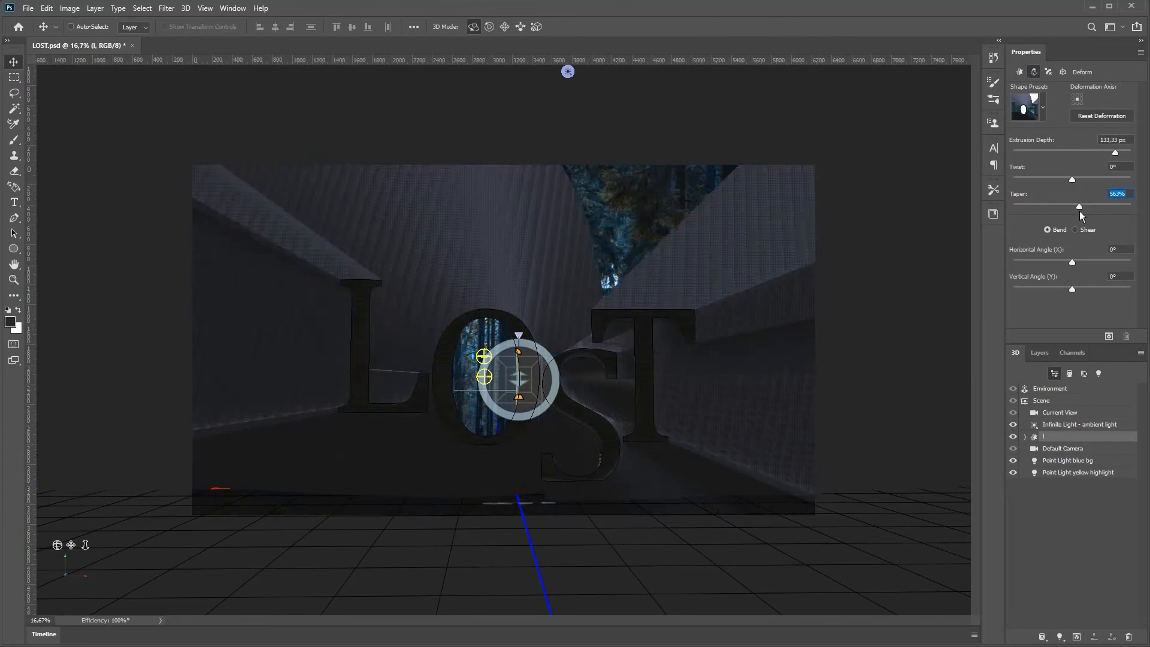
{"action": "left_click", "coordinate": [1048, 71]}
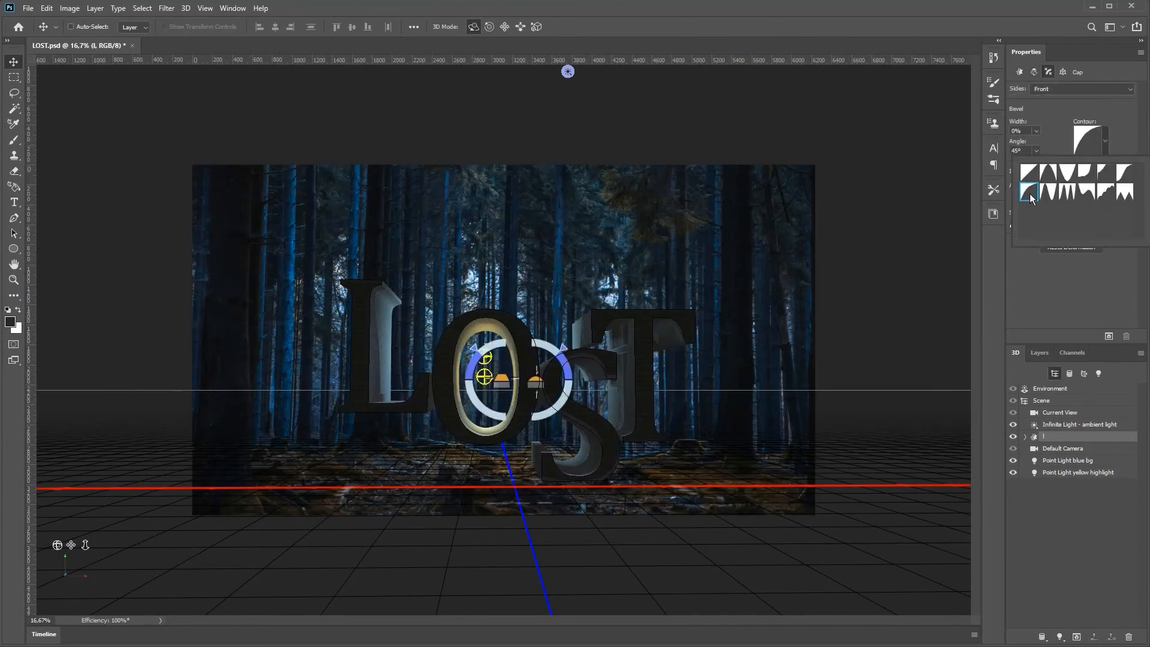
{"action": "left_click", "coordinate": [1062, 71]}
{"action": "left_click", "coordinate": [1079, 204]}
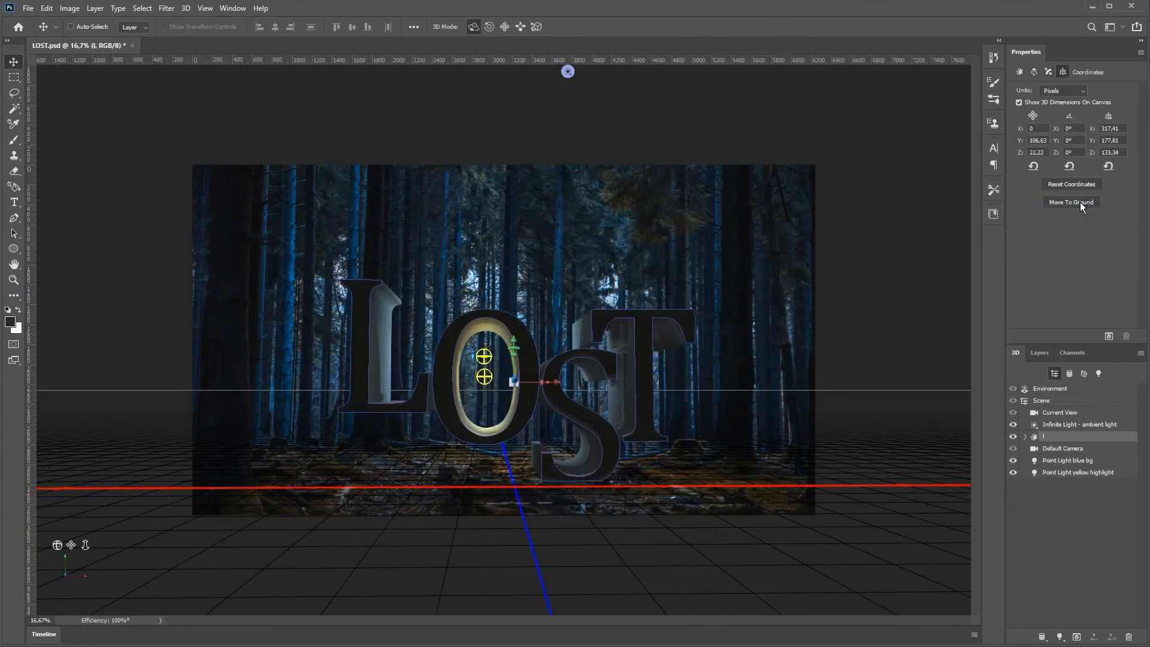
{"action": "left_click", "coordinate": [793, 479]}
- Raise the LOST mesh along its vertical axis and render it after saving the changes to l.psb
{"action": "left_click", "coordinate": [1053, 436]}
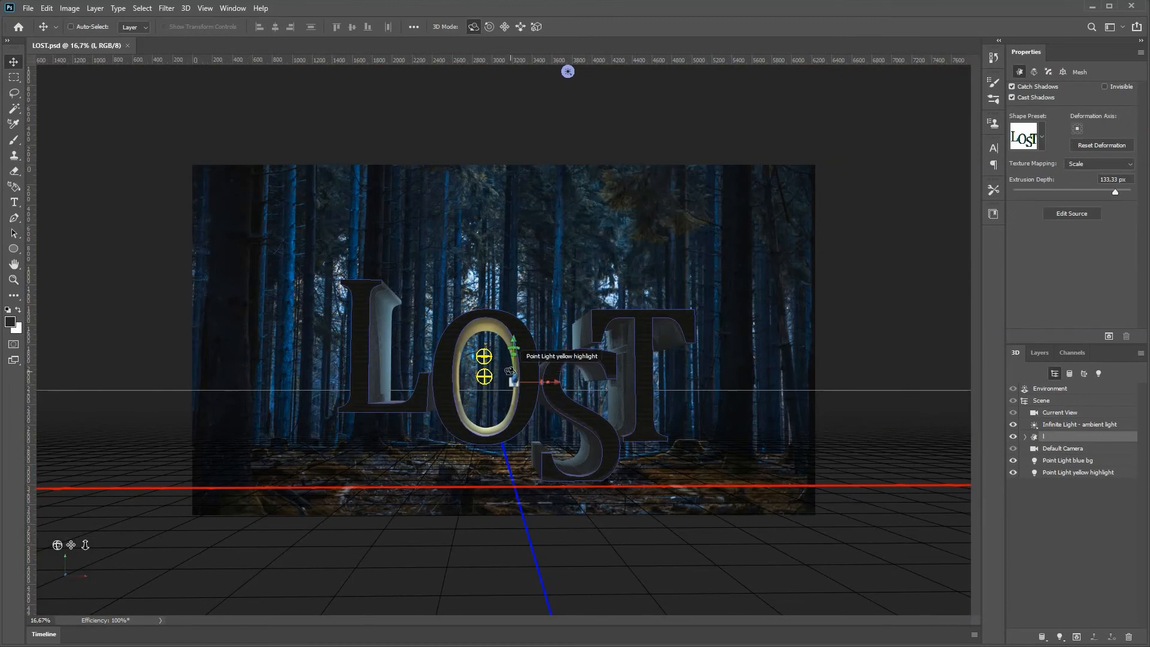
{"action": "left_click_drag", "start_coordinate": [513, 340], "coordinate": [513, 315]}
{"action": "left_click", "coordinate": [1024, 436]}
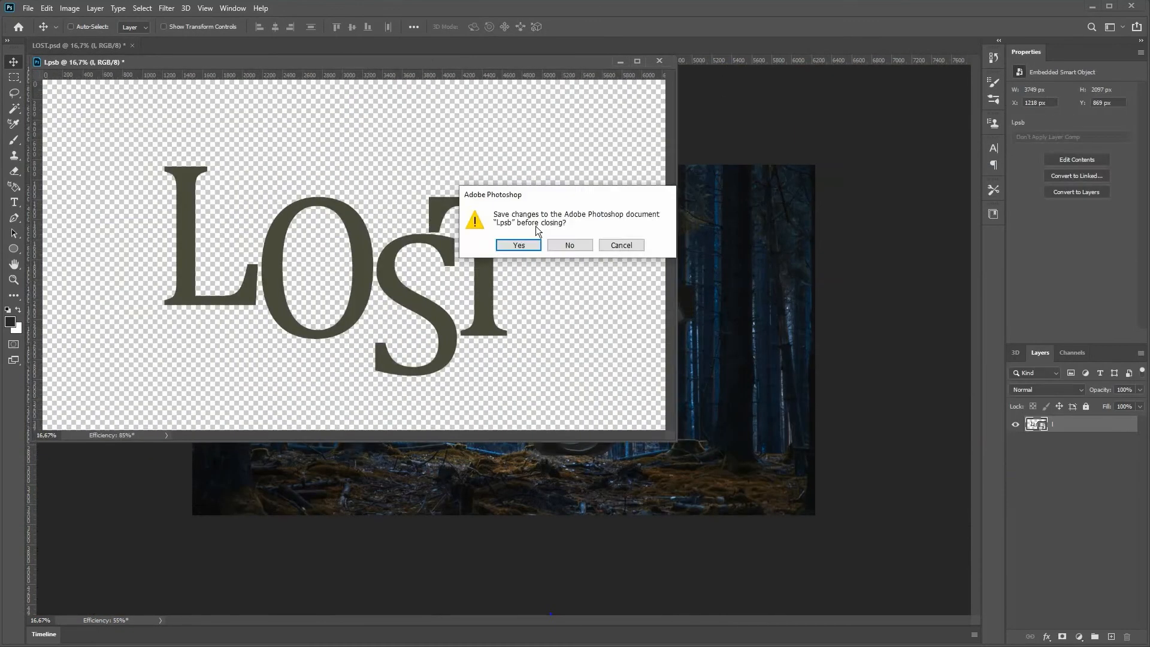
{"action": "left_click", "coordinate": [518, 244]}
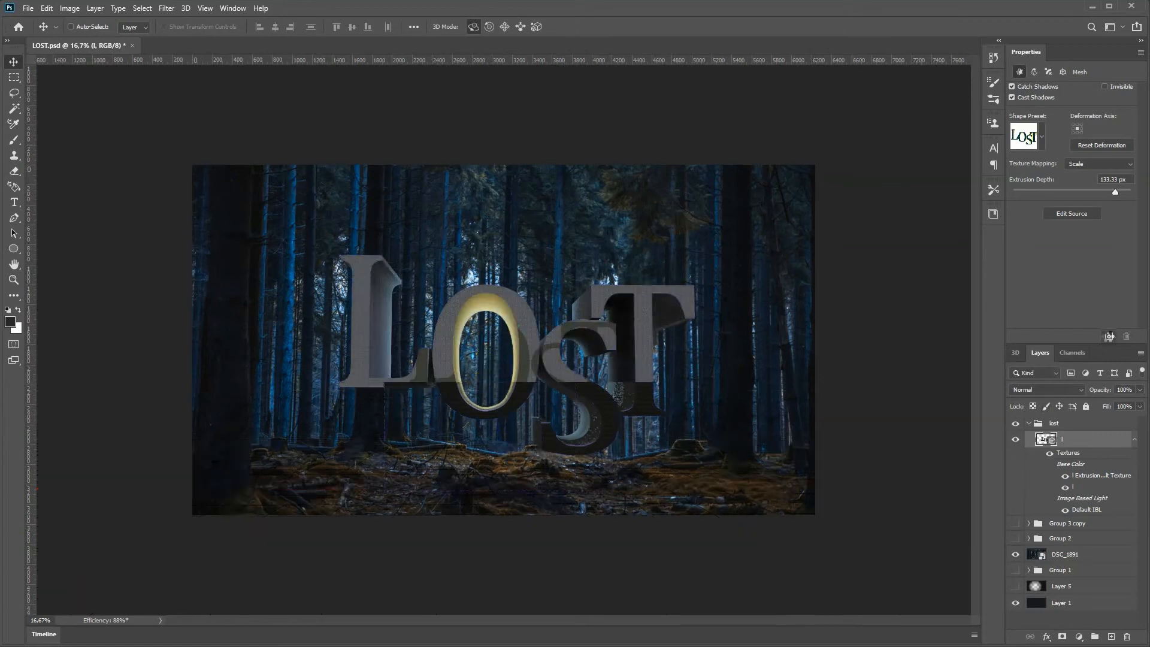
{"action": "left_click", "coordinate": [1107, 335]}
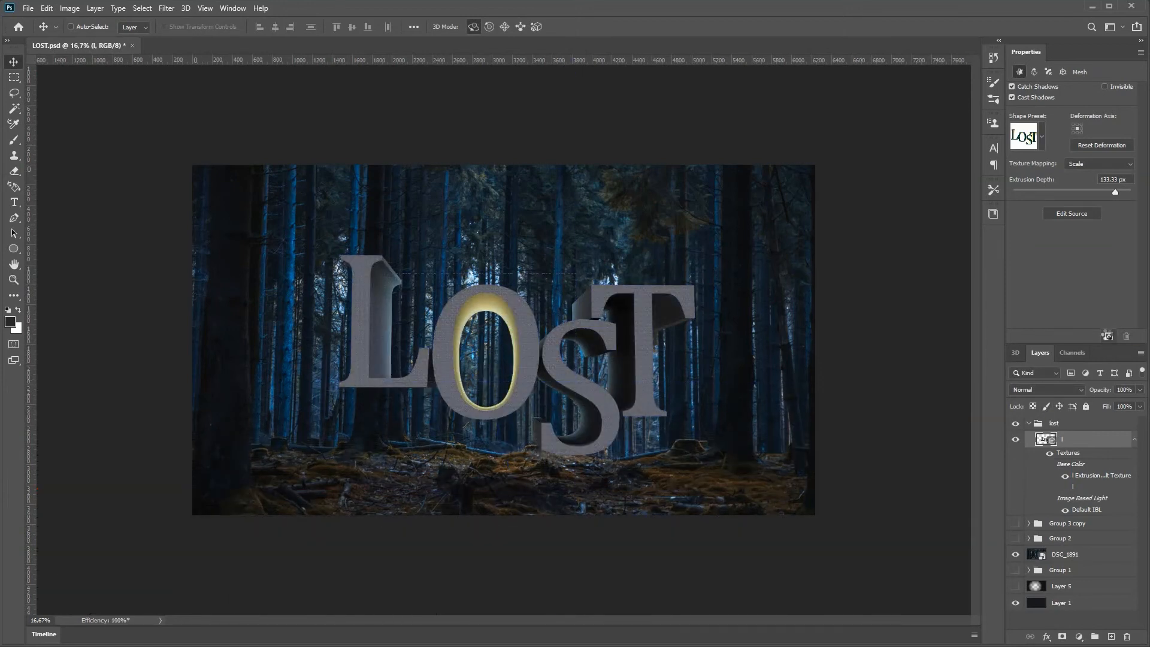
{"action": "left_click", "coordinate": [879, 558]}
- Hide the lost group, and show and expand Group 3 copy with its flat text letters
{"action": "left_click", "coordinate": [1053, 423]}
{"action": "left_click", "coordinate": [1015, 523]}
{"action": "left_click", "coordinate": [1014, 423]}
{"action": "left_click", "coordinate": [1028, 522]}
{"action": "left_click", "coordinate": [1072, 525]}
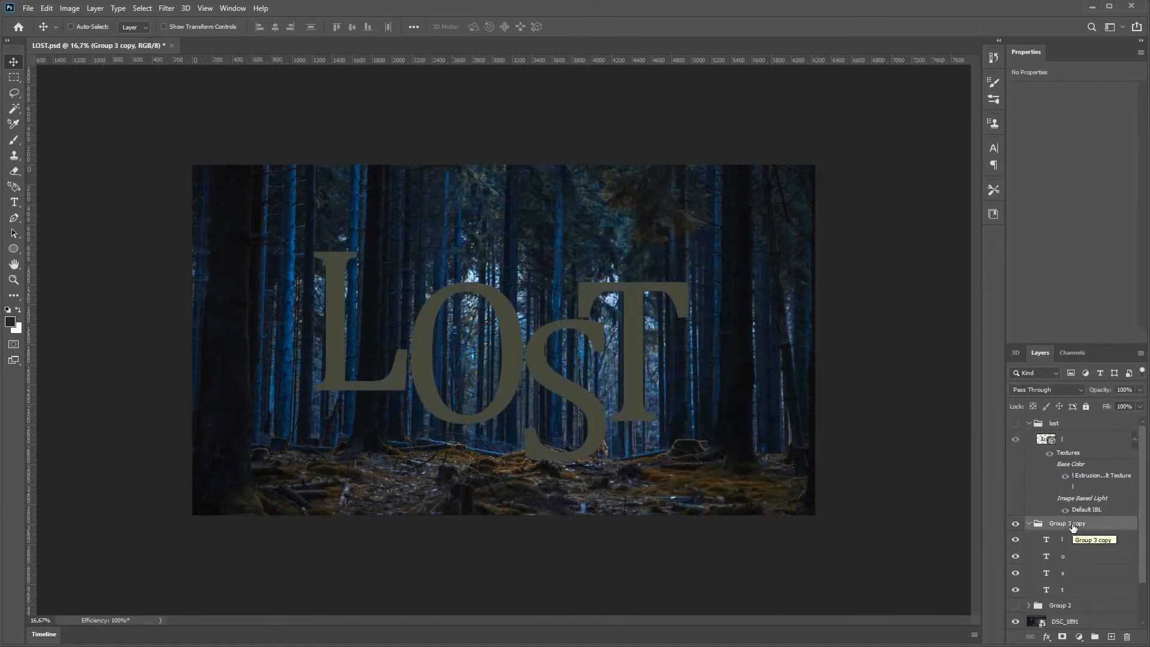
- Add a Levels adjustment layer beneath the letters in Group 3 copy and rename the group lost test 3
{"action": "left_click", "coordinate": [1072, 589]}
{"action": "left_click", "coordinate": [1078, 636]}
{"action": "double_click", "coordinate": [1067, 523]}
{"action": "type", "text": "lost test 3"}
{"action": "key", "text": "Return"}
- Convert the lost test 3 group to a smart object and extrude it in 3D with a depth of 55.26 px
{"action": "right_click", "coordinate": [1077, 523]}
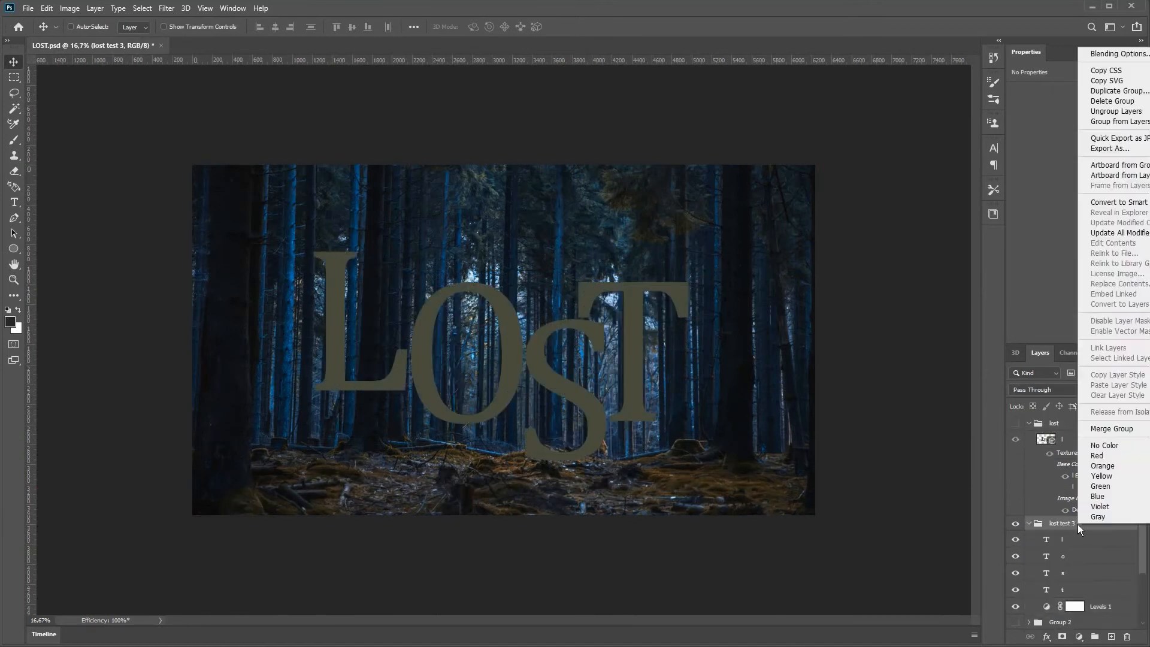
{"action": "left_click", "coordinate": [1105, 203]}
{"action": "left_click", "coordinate": [186, 8]}
{"action": "left_click", "coordinate": [200, 85]}
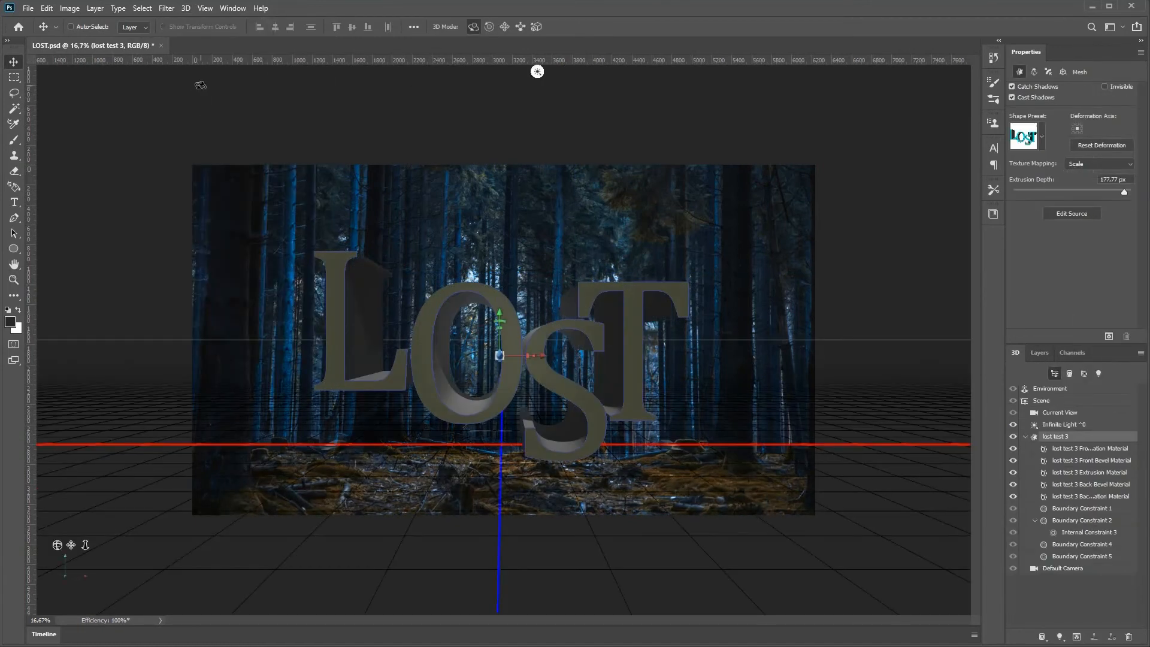
{"action": "left_click_drag", "start_coordinate": [1109, 194], "coordinate": [1097, 194]}
- Try a dark navy Color Fill layer above the letters inside the source of the lost test 3 mesh
{"action": "left_click", "coordinate": [1071, 213]}
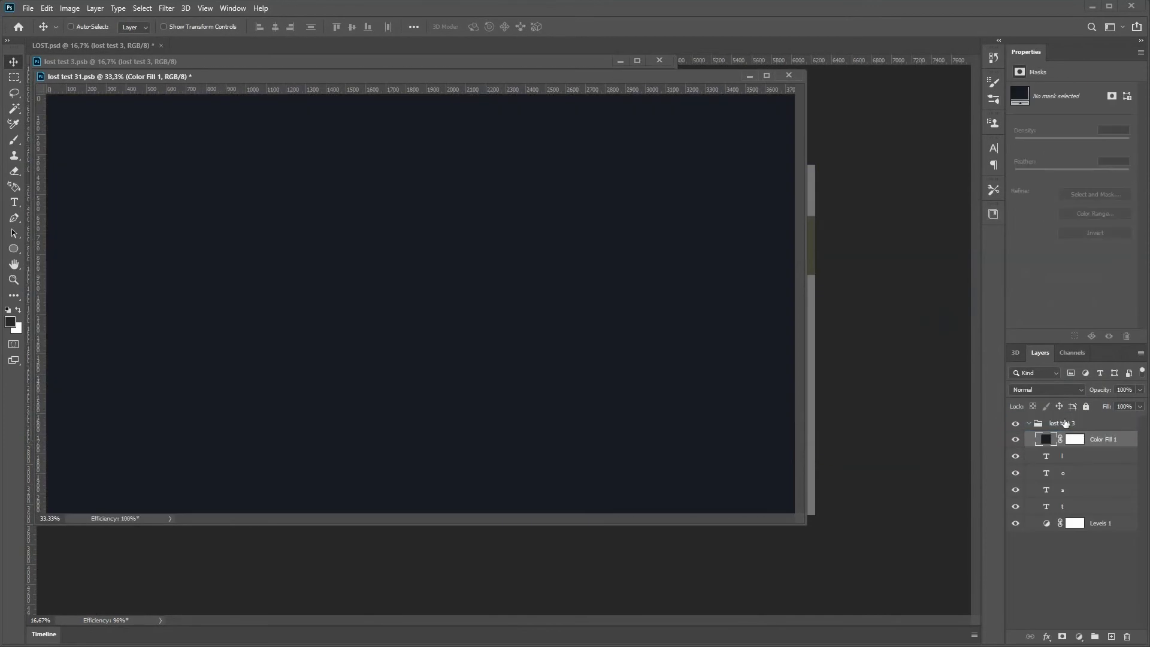
{"action": "left_click_drag", "start_coordinate": [1064, 423], "coordinate": [1065, 421]}
{"action": "left_click", "coordinate": [1045, 431], "text": "alt"}
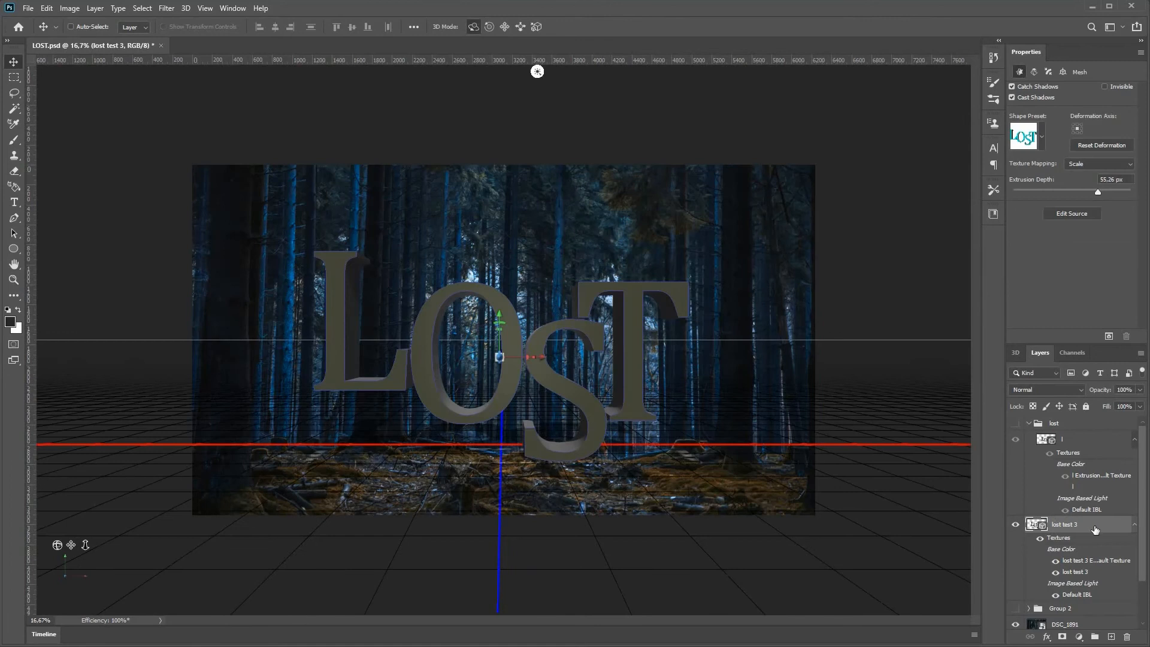
- Render the lost test 3 extrusion with its lost test 3 base color texture shown, and again with it hidden
{"action": "left_click", "coordinate": [1108, 336]}
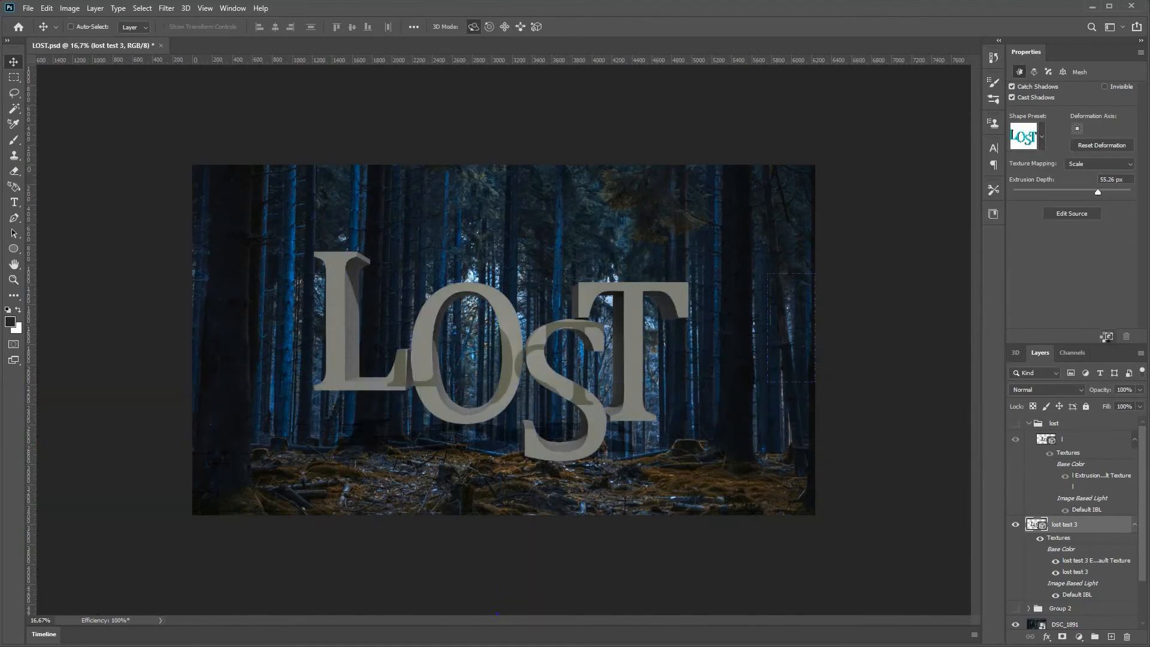
{"action": "left_click", "coordinate": [1107, 337]}
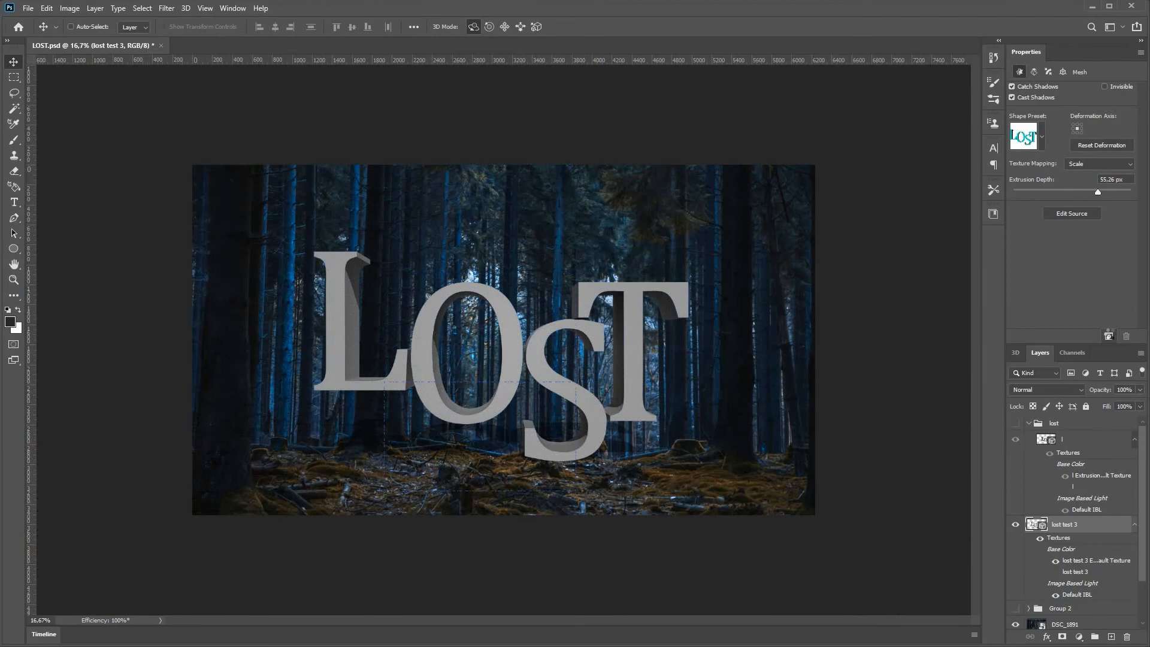
- Test the bend, taper and twist of the lost test 3 mesh and set its extrusion depth to 49.52 px
{"action": "left_click", "coordinate": [1034, 72]}
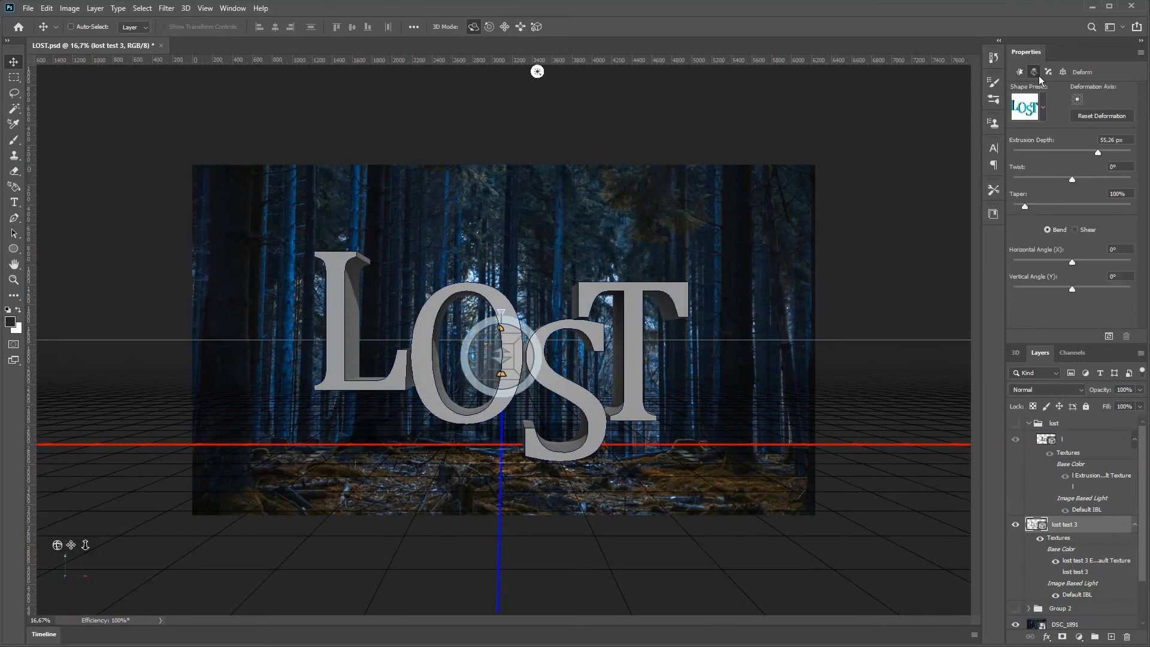
{"action": "left_click_drag", "start_coordinate": [1072, 262], "coordinate": [1073, 311]}
{"action": "left_click_drag", "start_coordinate": [1024, 206], "coordinate": [1024, 212]}
{"action": "left_click_drag", "start_coordinate": [1071, 180], "coordinate": [1076, 179]}
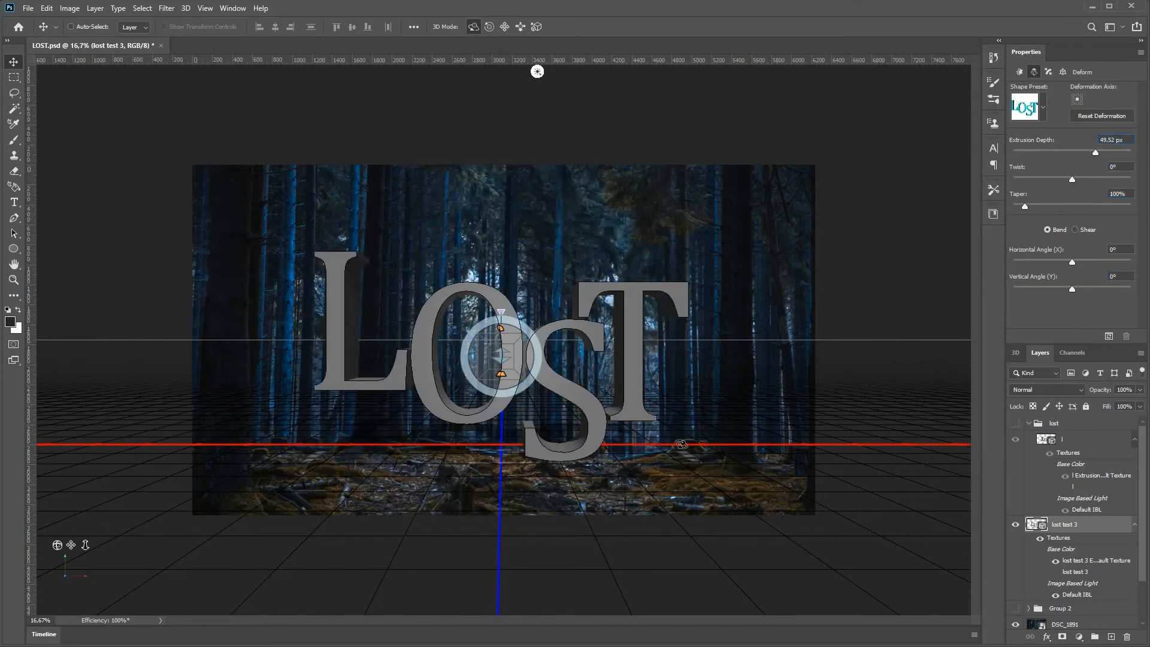
- Inflate the front and back caps of the lost test 3 letters and choose a different bevel contour
{"action": "left_click", "coordinate": [1047, 71]}
{"action": "left_click_drag", "start_coordinate": [1101, 198], "coordinate": [1135, 198]}
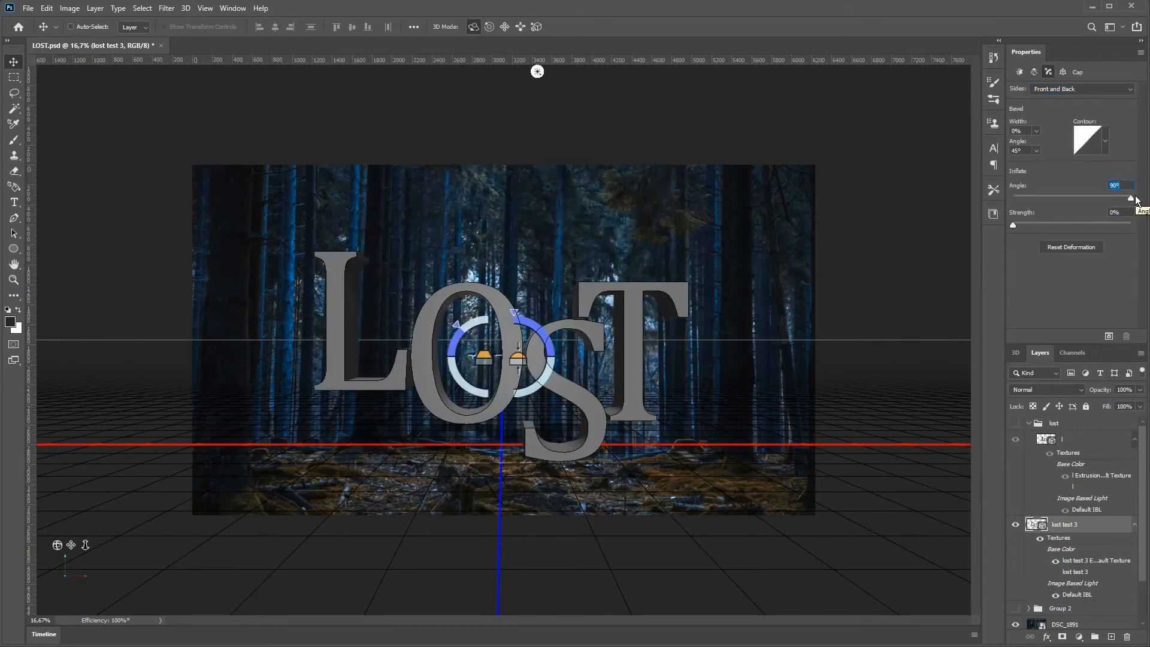
{"action": "mouse_move", "coordinate": [1013, 225]}
{"action": "left_mouse_down"}
{"action": "mouse_move", "coordinate": [1080, 224]}
{"action": "mouse_move", "coordinate": [1025, 224]}
{"action": "left_mouse_up"}
{"action": "left_click_drag", "start_coordinate": [1055, 198], "coordinate": [1041, 198]}
{"action": "left_click", "coordinate": [1118, 185]}
{"action": "left_click", "coordinate": [1105, 141]}
{"action": "left_click", "coordinate": [1026, 194]}
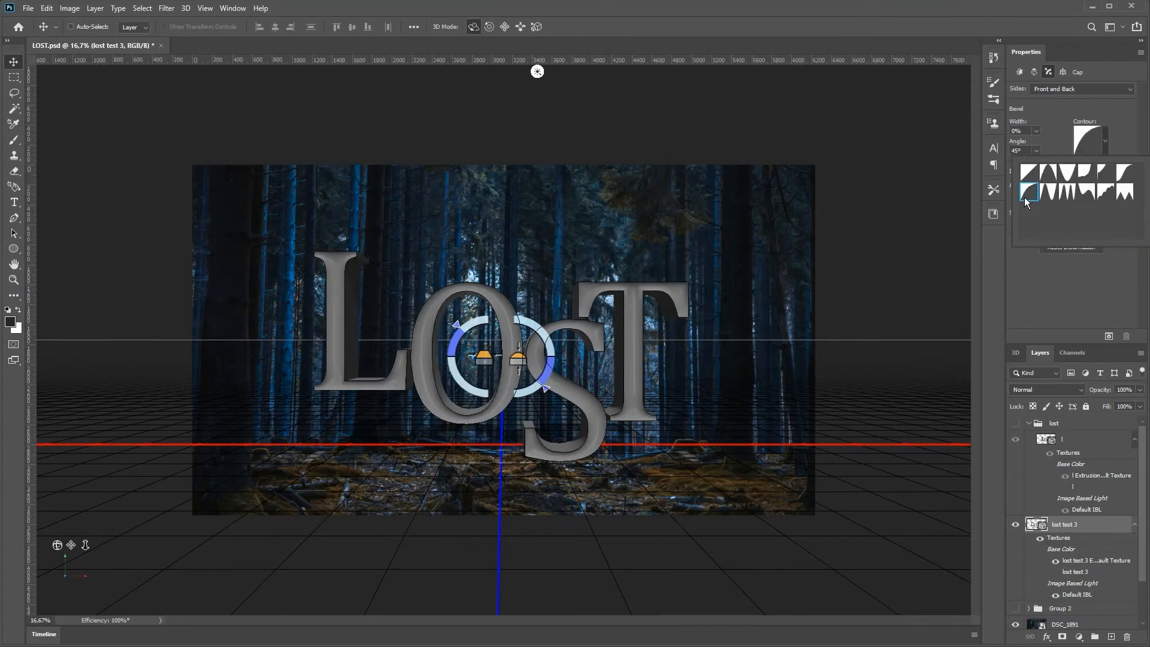
{"action": "left_click", "coordinate": [1123, 172]}
{"action": "left_click", "coordinate": [1046, 296]}
- Move the lost test 3 mesh to Y 77.31 and Z 66.32
{"action": "left_click", "coordinate": [1063, 71]}
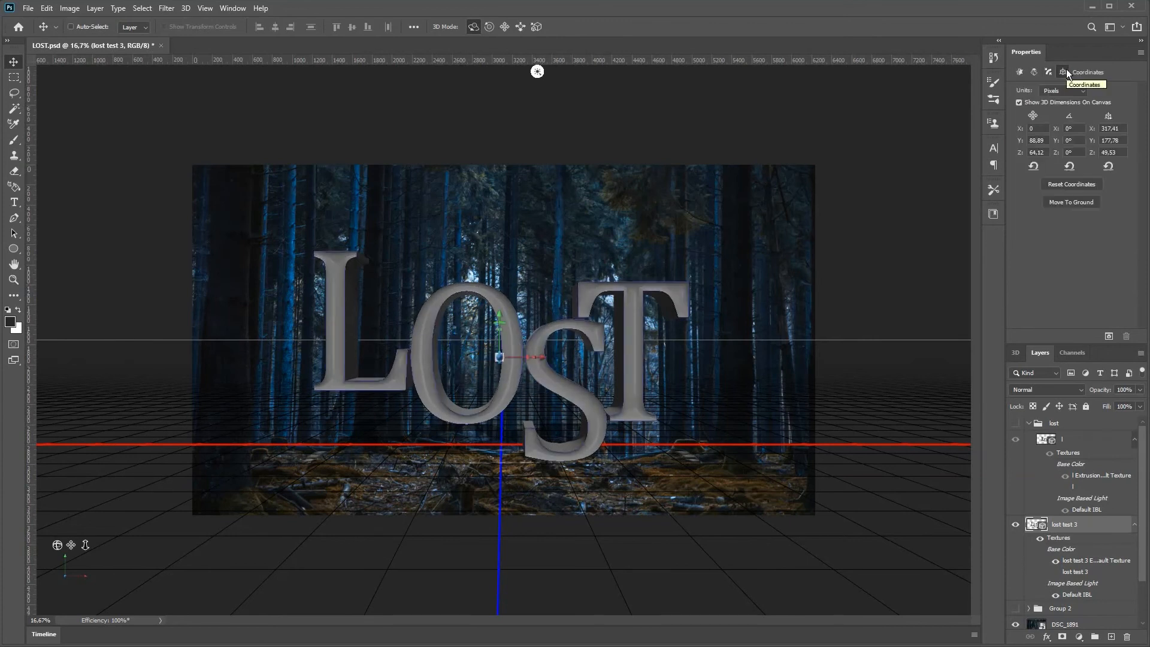
{"action": "left_click_drag", "start_coordinate": [1021, 141], "coordinate": [1021, 152]}
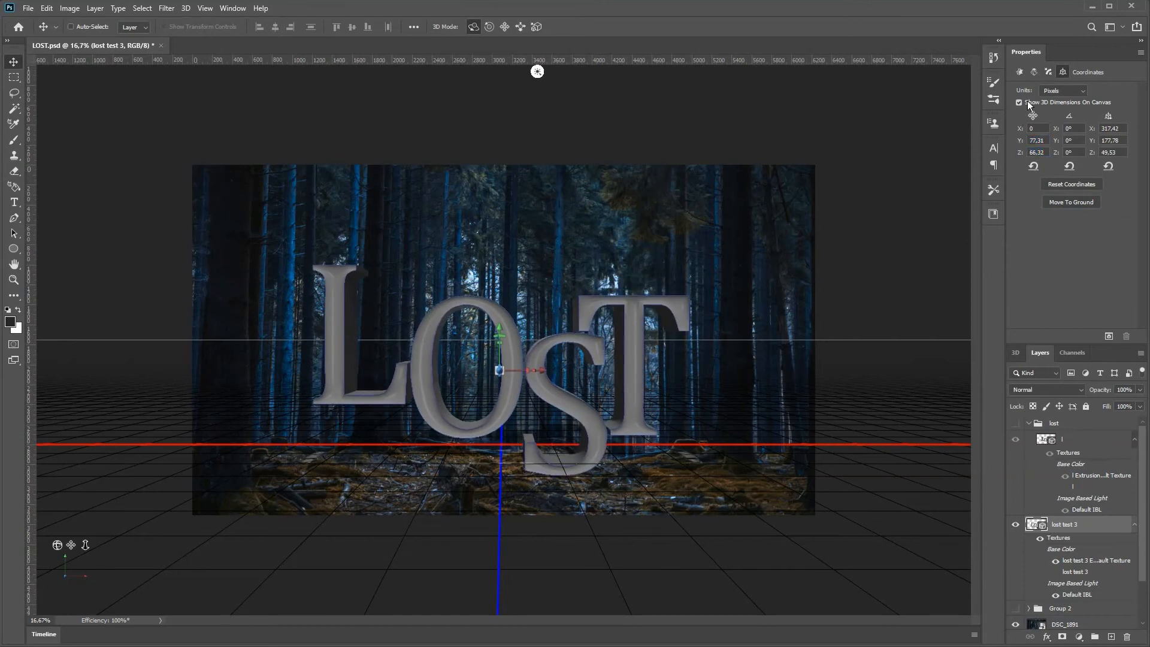
{"action": "left_click", "coordinate": [1019, 71]}
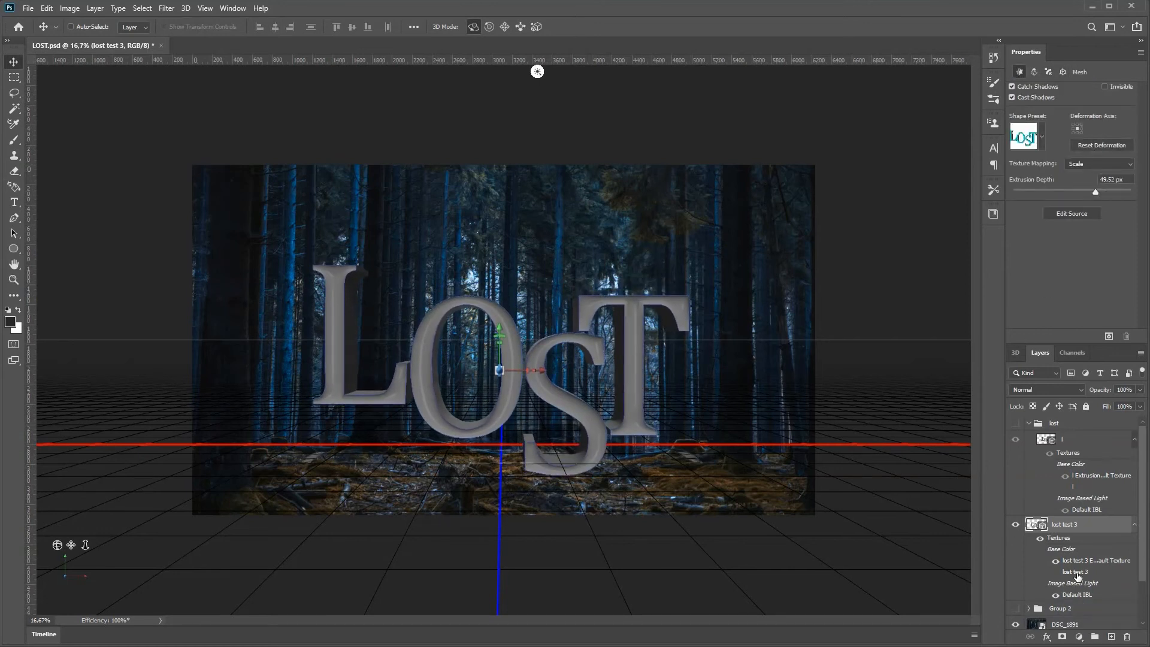
- Change the color of the infinite light on lost test 3 to a dark blue-grey
{"action": "left_click", "coordinate": [1015, 352]}
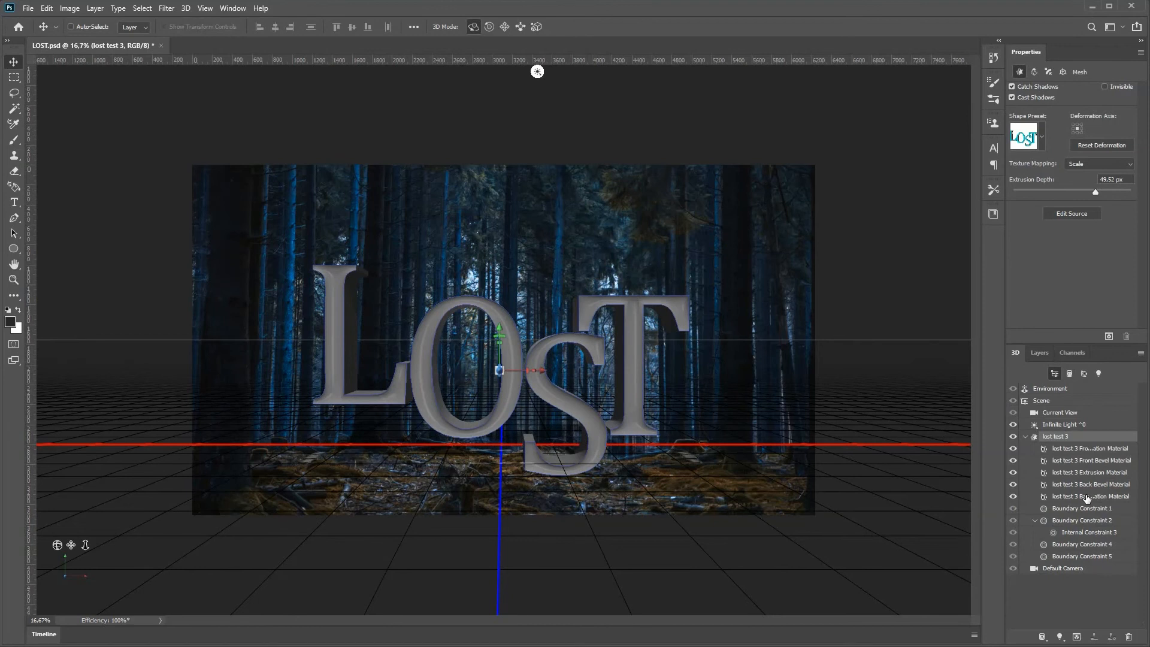
{"action": "left_click", "coordinate": [1063, 424]}
{"action": "left_click", "coordinate": [1043, 112]}
{"action": "left_click", "coordinate": [873, 455]}
{"action": "left_click", "coordinate": [970, 447]}
{"action": "left_click", "coordinate": [852, 462]}
{"action": "left_click", "coordinate": [868, 496]}
{"action": "left_click", "coordinate": [970, 434]}
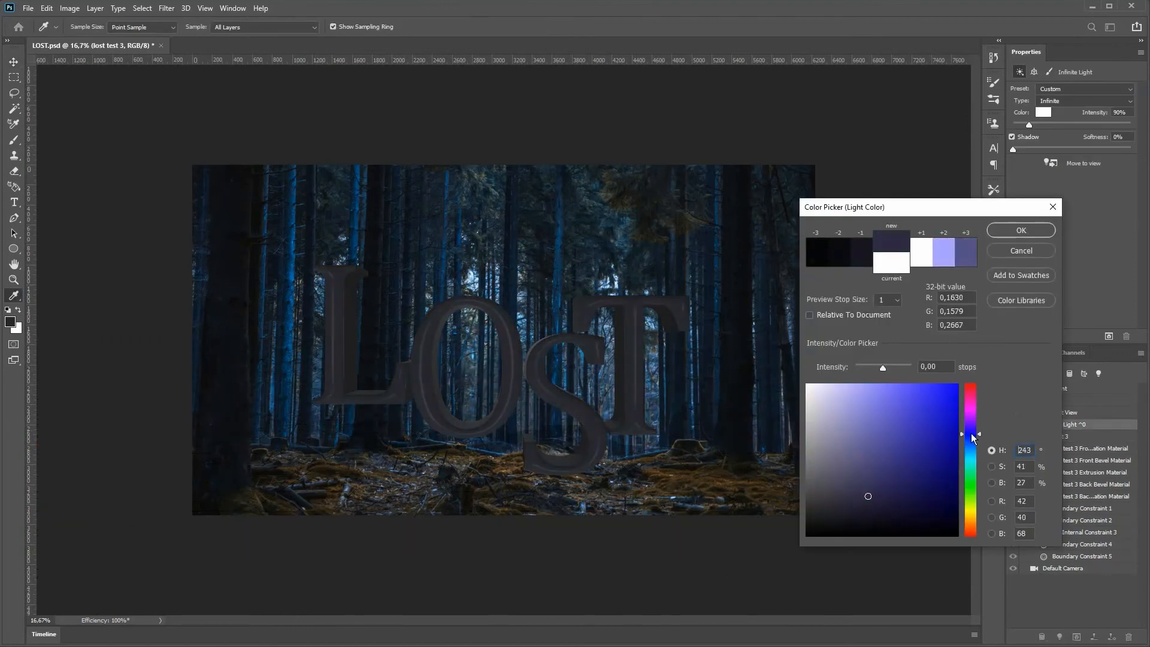
{"action": "left_click_drag", "start_coordinate": [971, 435], "coordinate": [970, 442]}
{"action": "left_click", "coordinate": [834, 502]}
{"action": "left_click", "coordinate": [1031, 231]}
{"action": "left_click", "coordinate": [1054, 388]}
{"action": "left_click_drag", "start_coordinate": [527, 348], "coordinate": [516, 350]}
{"action": "left_click", "coordinate": [993, 57]}
{"action": "left_click", "coordinate": [904, 115]}
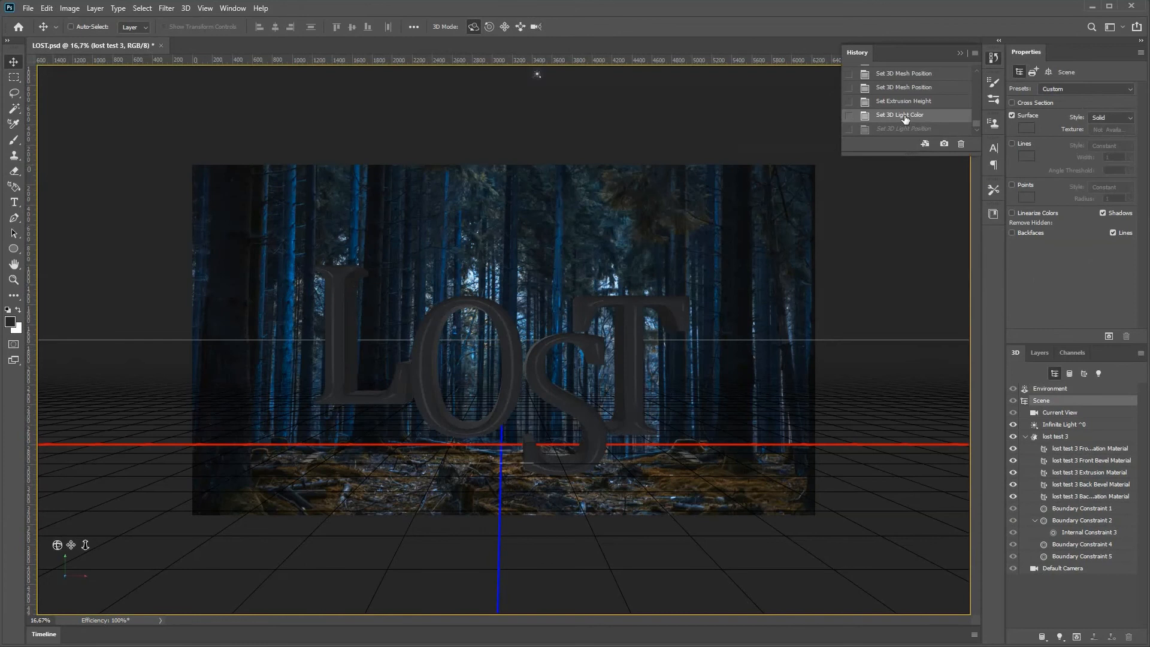
- Set the infinite light's intensity to 120% and render the lost test 3 scene
{"action": "left_click", "coordinate": [1042, 424]}
{"action": "left_click_drag", "start_coordinate": [1026, 123], "coordinate": [1035, 123]}
{"action": "left_click", "coordinate": [1054, 412]}
{"action": "left_click", "coordinate": [1108, 335]}
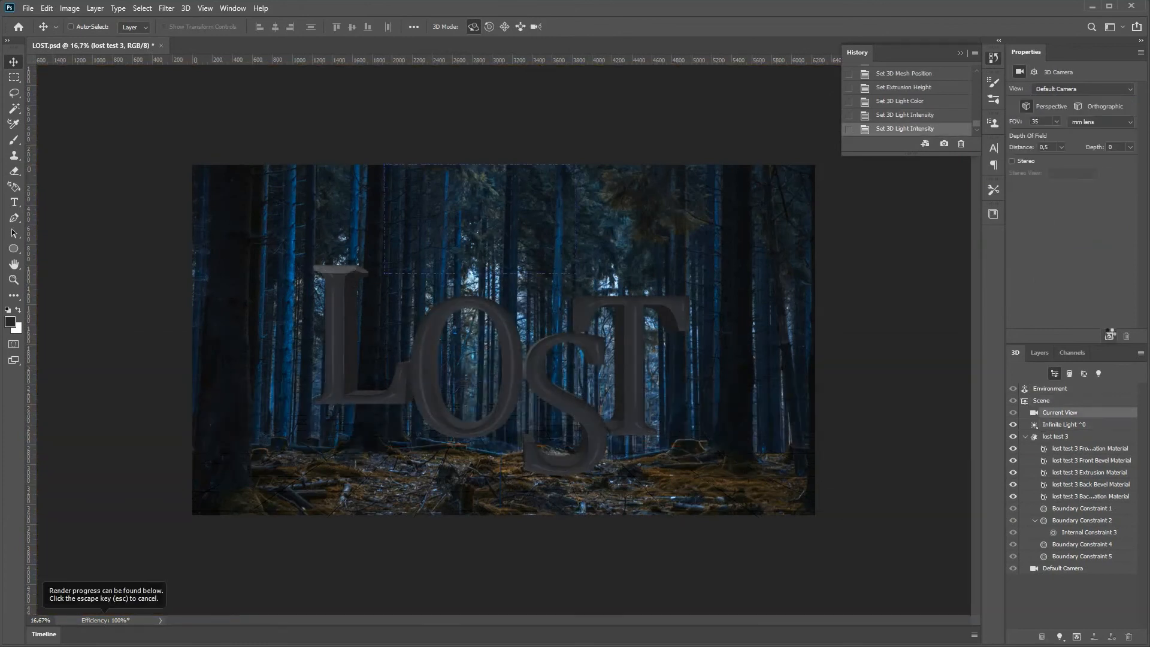
- Move the lost test 3 mesh to the ground plane and render it
{"action": "left_click", "coordinate": [1055, 436]}
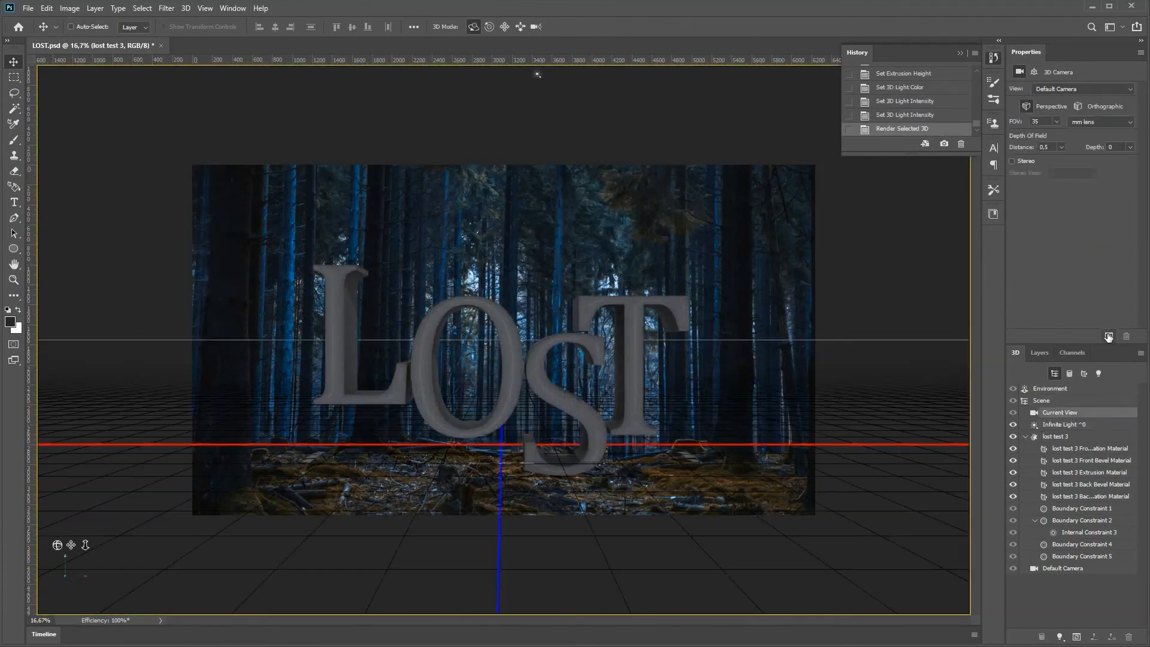
{"action": "left_click", "coordinate": [1062, 71]}
{"action": "left_click", "coordinate": [1070, 202]}
{"action": "left_click", "coordinate": [1109, 336]}
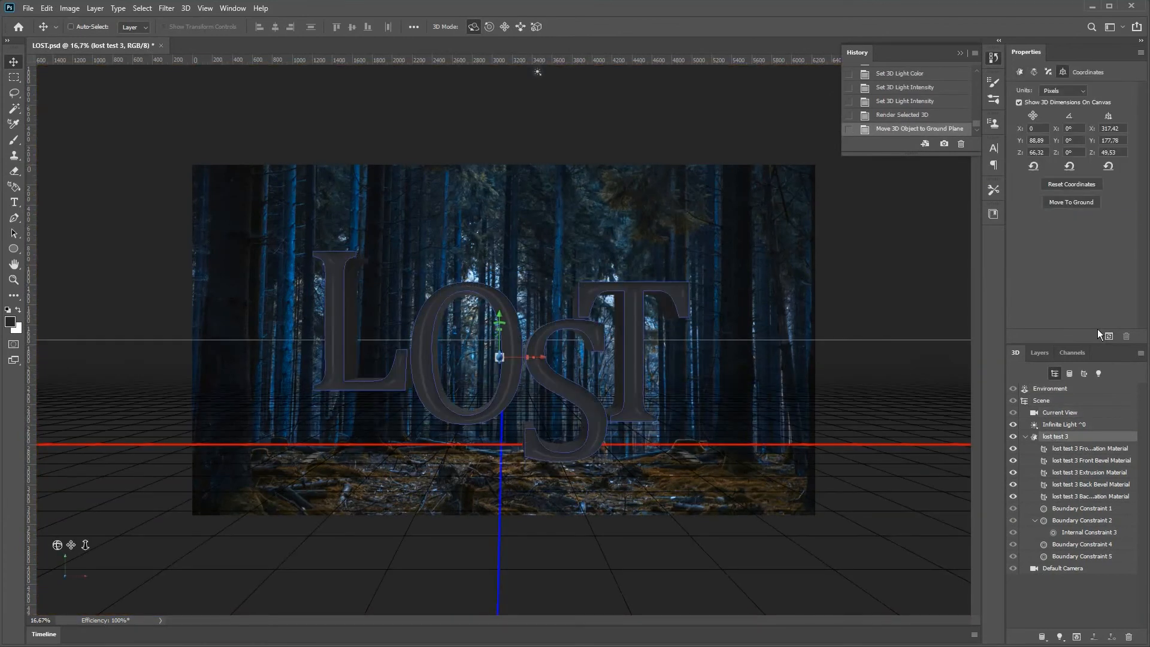
{"action": "left_click", "coordinate": [1107, 336]}
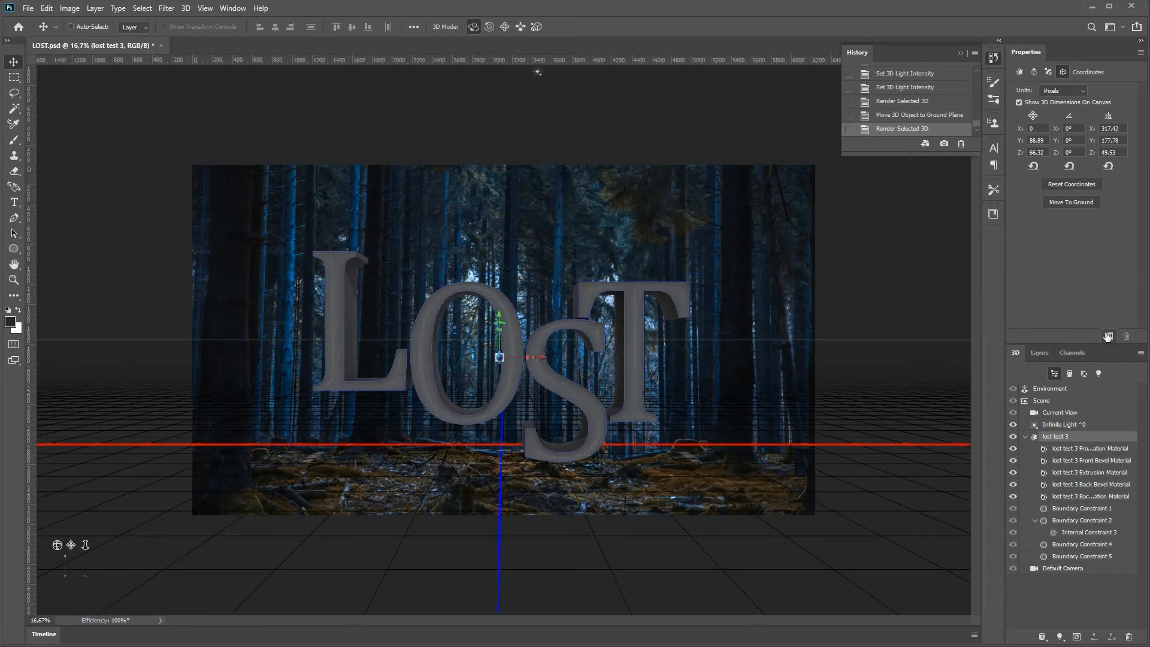
- Set the base color of the lost test 3 front inflation material to a dark blue
{"action": "left_click", "coordinate": [1074, 425]}
{"action": "left_click", "coordinate": [1062, 449]}
{"action": "left_click", "coordinate": [1058, 92]}
{"action": "left_click", "coordinate": [878, 457]}
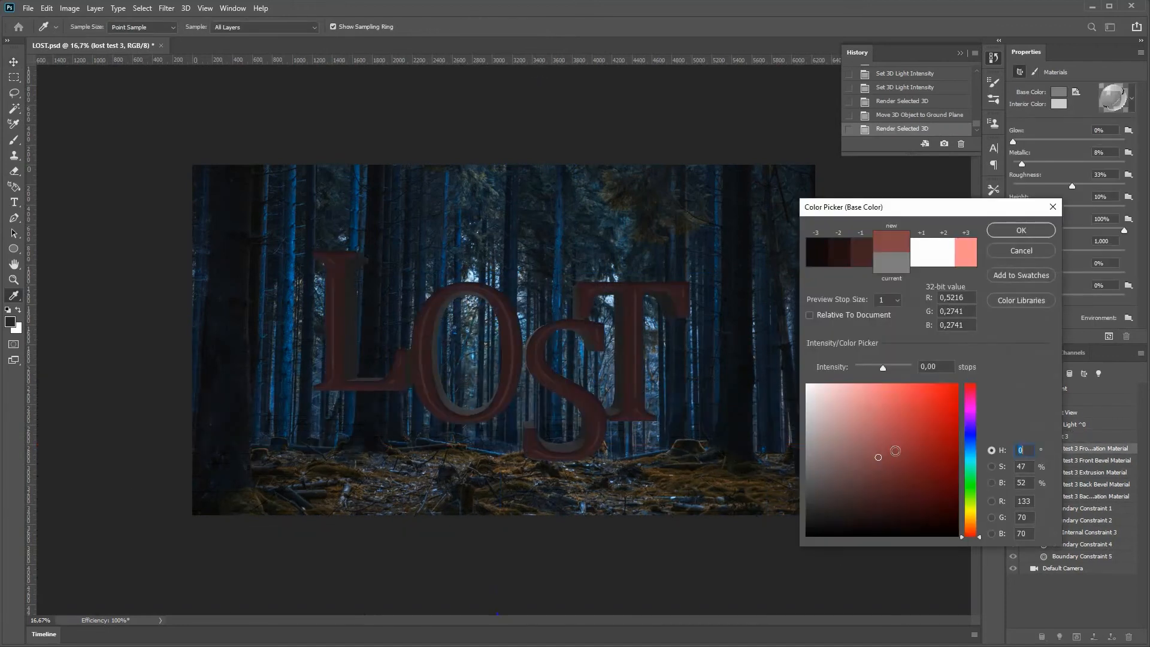
{"action": "left_click_drag", "start_coordinate": [971, 453], "coordinate": [971, 427]}
{"action": "left_click", "coordinate": [970, 444]}
{"action": "left_click", "coordinate": [1020, 230]}
- Change the interior color of the front inflation material to a blue tone
{"action": "left_click", "coordinate": [1058, 104]}
{"action": "left_click", "coordinate": [970, 446]}
{"action": "left_click_drag", "start_coordinate": [883, 367], "coordinate": [887, 367]}
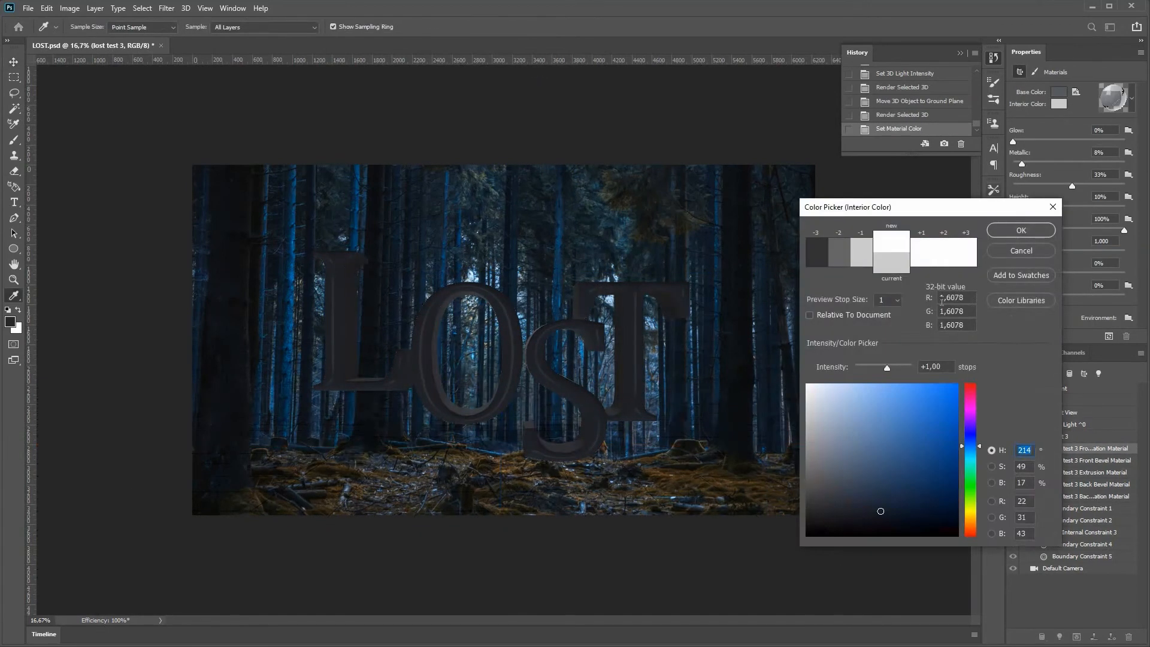
{"action": "left_click", "coordinate": [888, 451]}
{"action": "left_click", "coordinate": [1012, 230]}
- Try a blue base color on the lost test 3 front bevel material and undo it
{"action": "left_click", "coordinate": [1091, 460]}
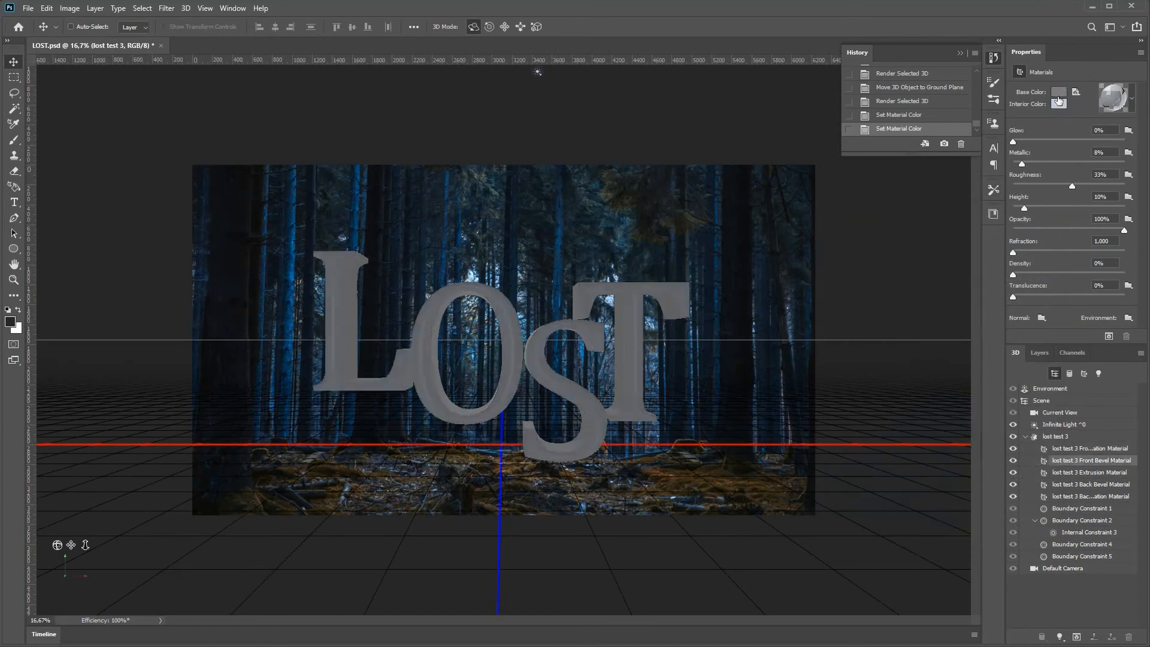
{"action": "left_click", "coordinate": [1058, 92]}
{"action": "left_click", "coordinate": [970, 448]}
{"action": "left_click", "coordinate": [918, 467]}
{"action": "left_click", "coordinate": [868, 392]}
{"action": "left_click", "coordinate": [1010, 231]}
{"action": "key", "text": "ctrl+z"}
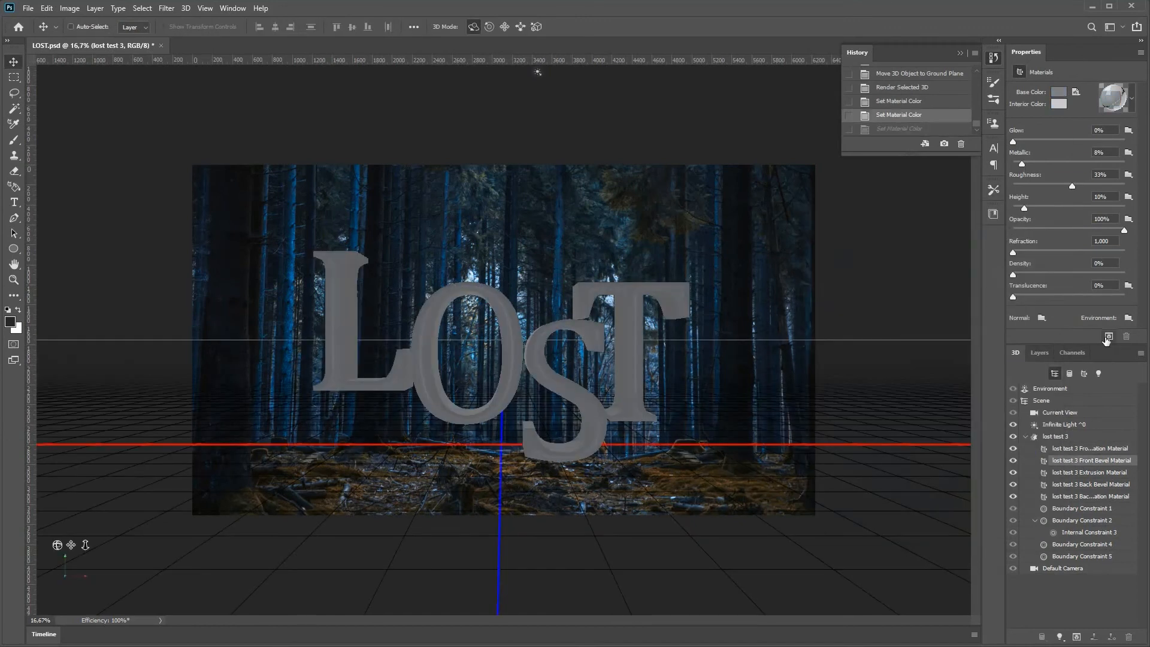
- Set the infinite light's shadow softness to 100% and rename it ambient light
{"action": "left_click", "coordinate": [1107, 337]}
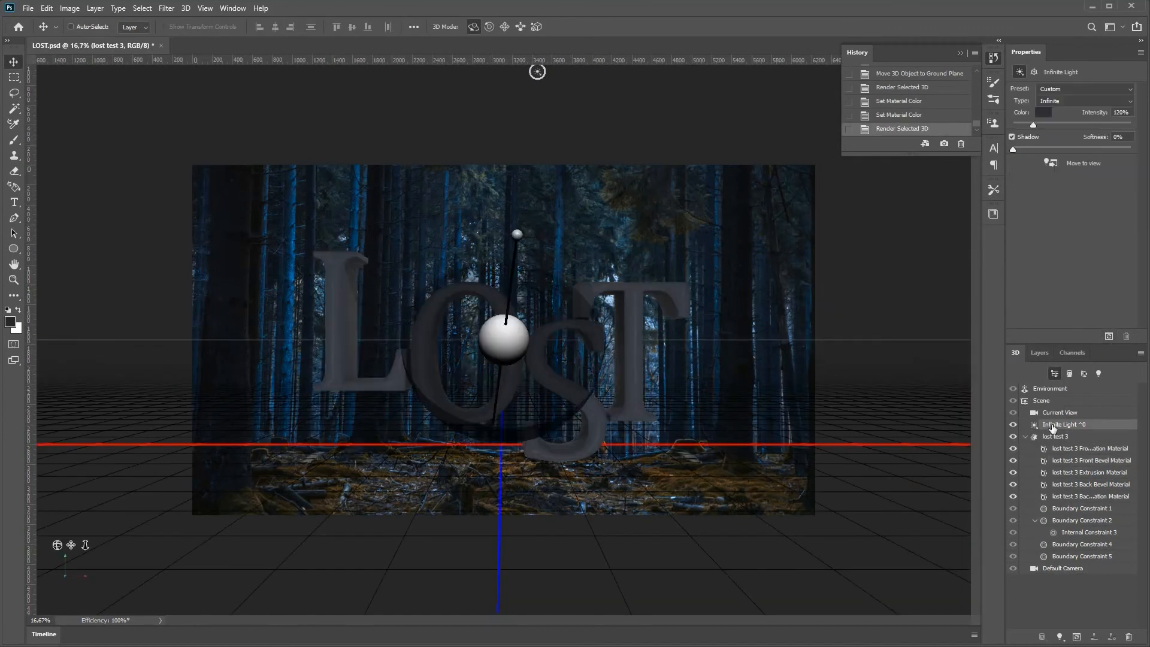
{"action": "left_click", "coordinate": [1118, 146]}
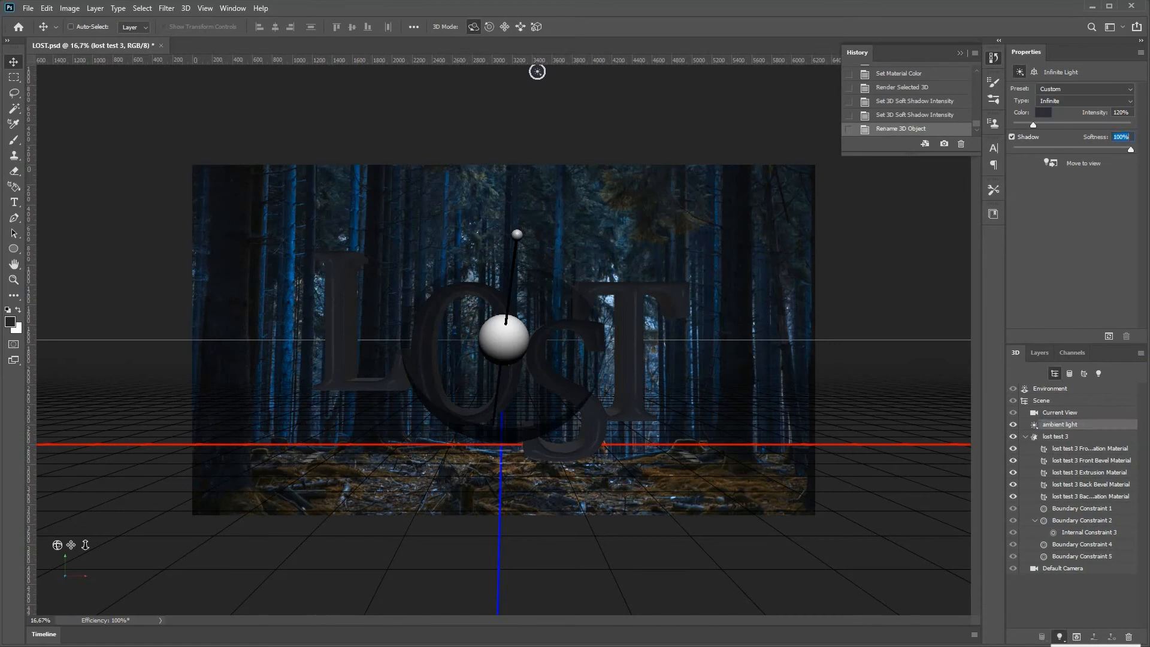
- Add a spot light to the lost test 3 scene and change its type to Point
{"action": "left_click", "coordinate": [1058, 636]}
{"action": "left_click", "coordinate": [1033, 71]}
{"action": "left_click_drag", "start_coordinate": [1014, 154], "coordinate": [934, 190]}
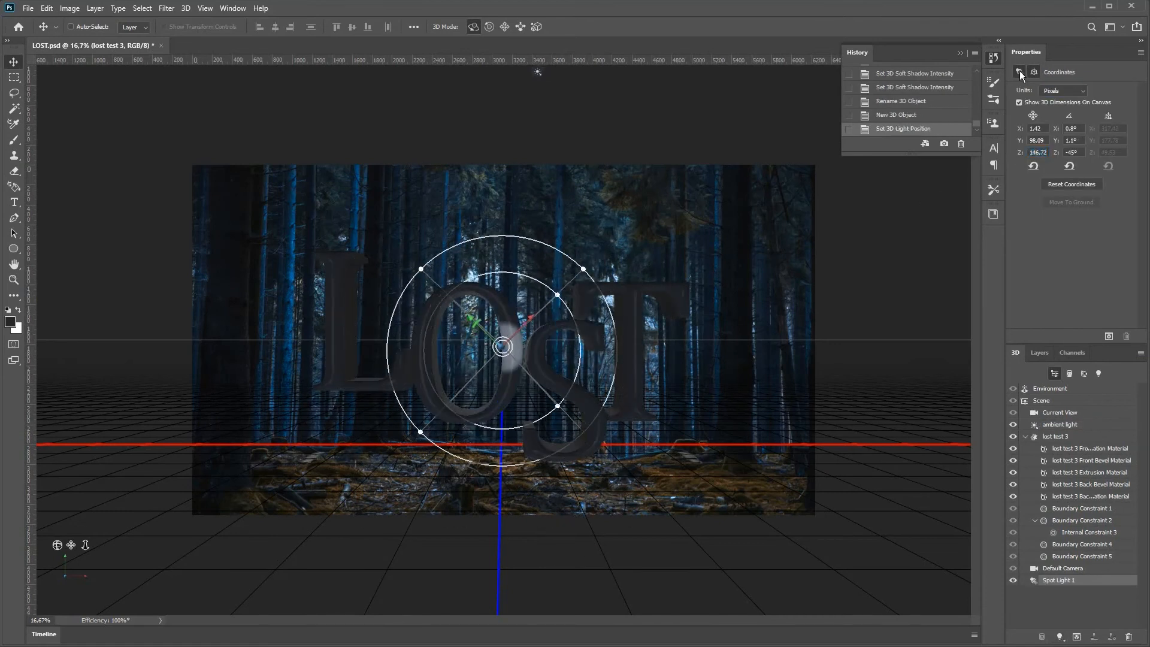
{"action": "left_click", "coordinate": [1019, 71]}
{"action": "left_click", "coordinate": [1055, 100]}
{"action": "left_click", "coordinate": [1055, 111]}
- Position the point light inside the letter O at X -33.81, Y 86.68, Z 32.89 and render the scene
{"action": "left_click_drag", "start_coordinate": [502, 346], "coordinate": [445, 293]}
{"action": "left_click", "coordinate": [1033, 71]}
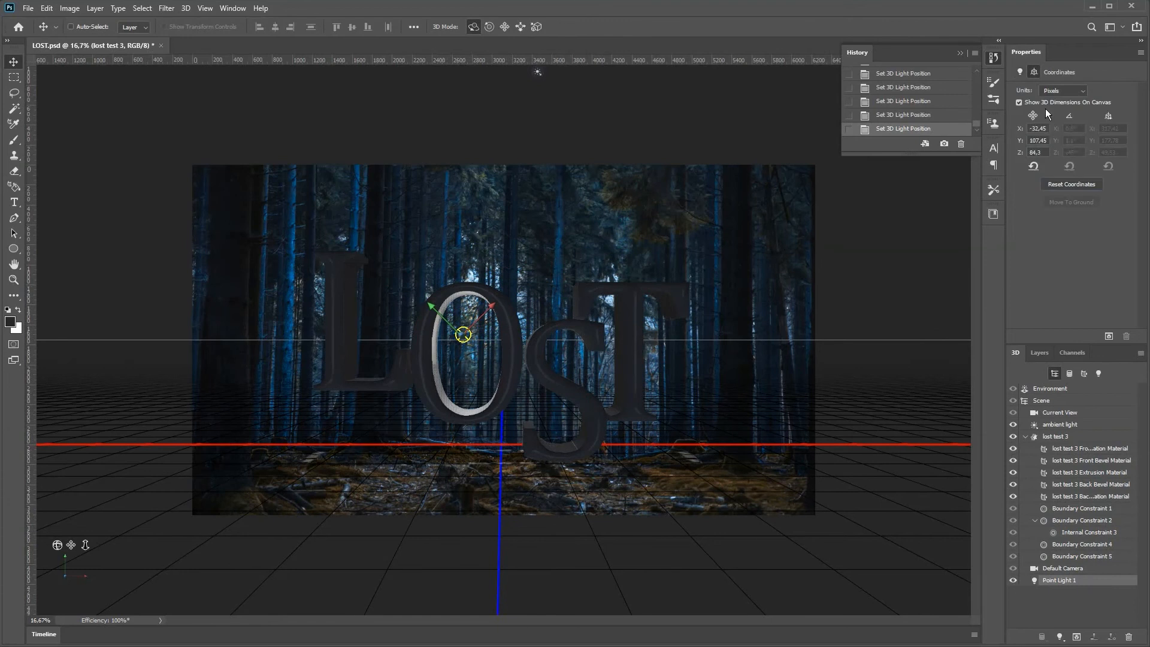
{"action": "left_click", "coordinate": [1070, 184]}
{"action": "left_click_drag", "start_coordinate": [501, 443], "coordinate": [466, 364]}
{"action": "left_click", "coordinate": [1108, 336]}
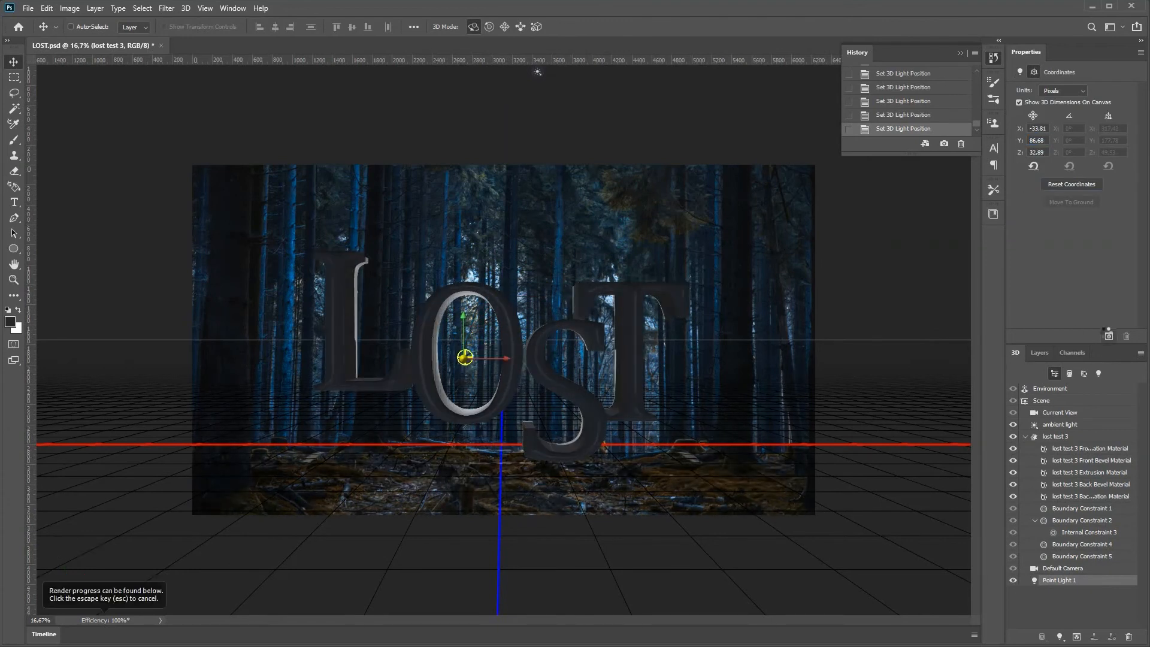
- Set the point light's shadow softness to 70% and enable light falloff with inner 38.79 px and outer 168.25 px
{"action": "left_click", "coordinate": [1019, 71]}
{"action": "left_click_drag", "start_coordinate": [1013, 149], "coordinate": [1095, 149]}
{"action": "left_click", "coordinate": [1009, 158]}
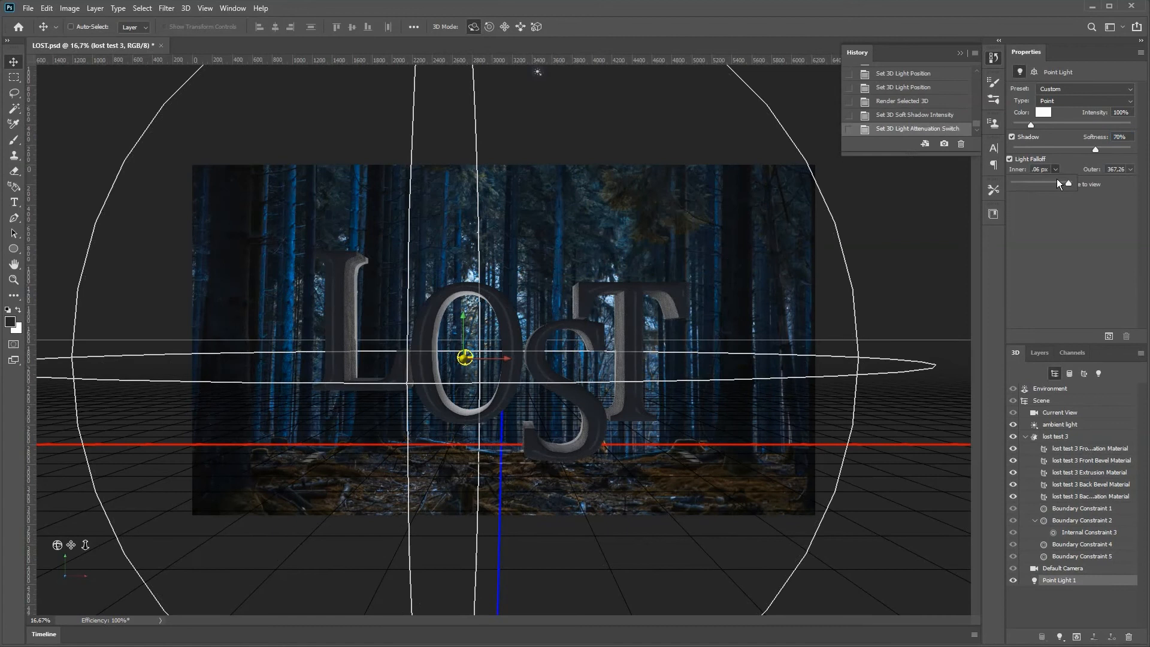
{"action": "left_click", "coordinate": [1055, 169]}
{"action": "left_click_drag", "start_coordinate": [1039, 185], "coordinate": [1022, 186]}
{"action": "left_click", "coordinate": [1129, 169]}
{"action": "left_click_drag", "start_coordinate": [1107, 183], "coordinate": [1020, 183]}
{"action": "left_click", "coordinate": [1055, 169]}
- Color the point light pale cyan and run a test render
{"action": "left_click", "coordinate": [1042, 112]}
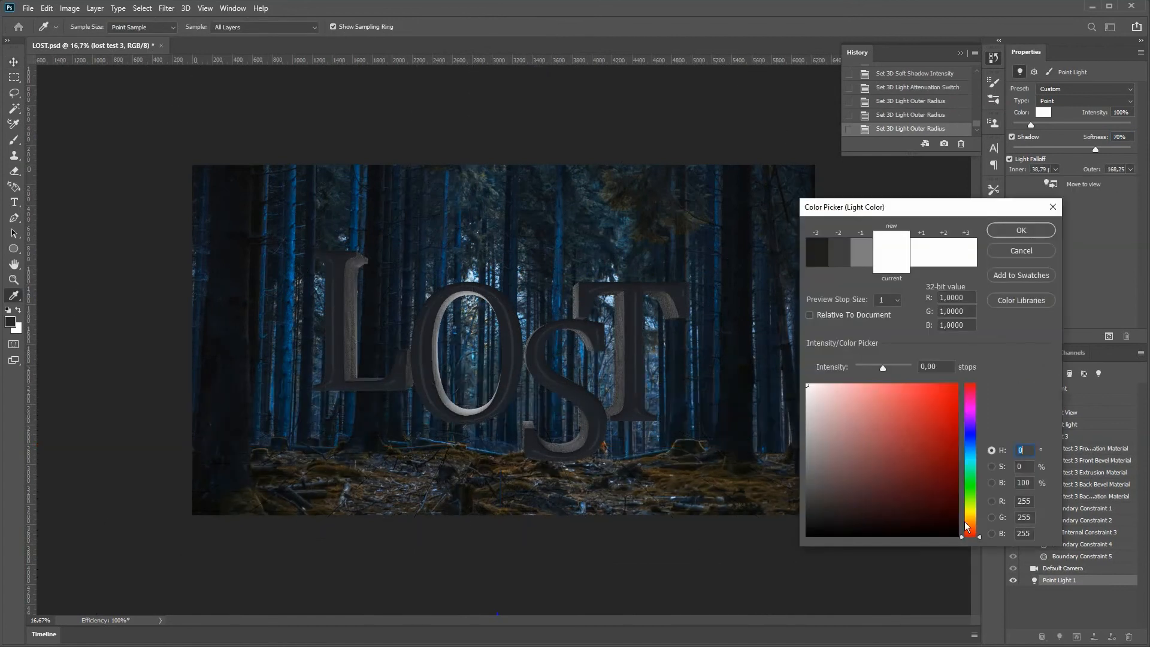
{"action": "left_click", "coordinate": [970, 512]}
{"action": "left_click", "coordinate": [874, 393]}
{"action": "left_click", "coordinate": [1018, 230]}
{"action": "left_click", "coordinate": [1042, 112]}
{"action": "left_click", "coordinate": [972, 466]}
{"action": "left_click", "coordinate": [1021, 230]}
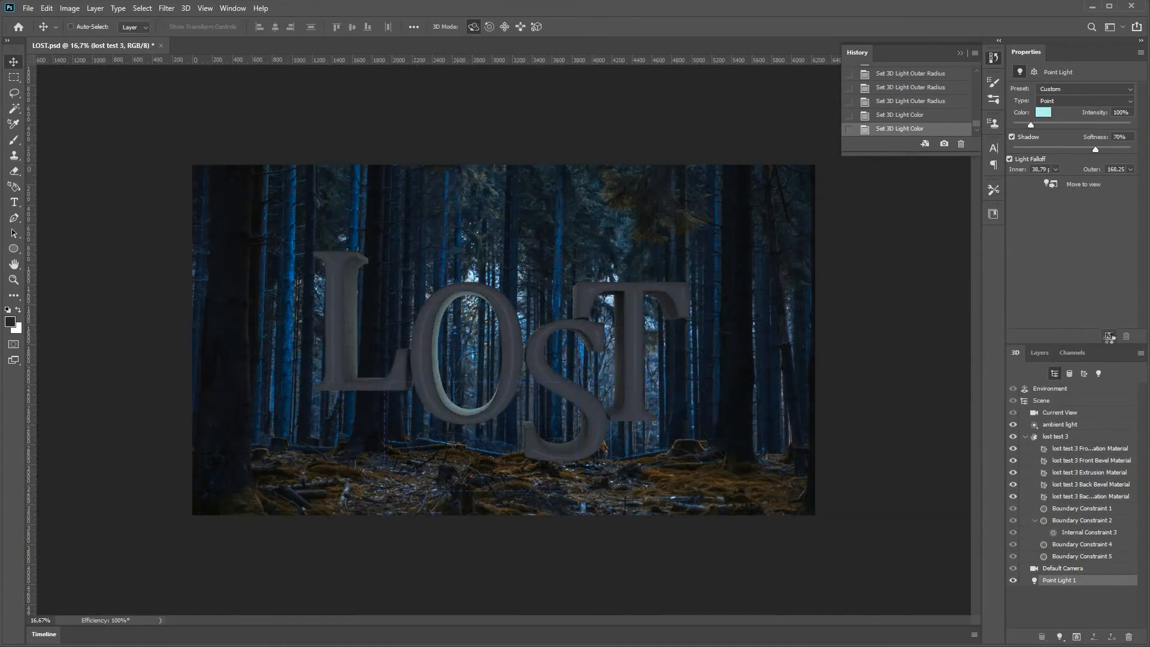
{"action": "key", "text": "Escape"}
- Widen the point light's outer falloff to 238.88 px, raise its intensity and rename it blue 1
{"action": "left_click", "coordinate": [1129, 169]}
{"action": "left_click_drag", "start_coordinate": [1078, 182], "coordinate": [1092, 183]}
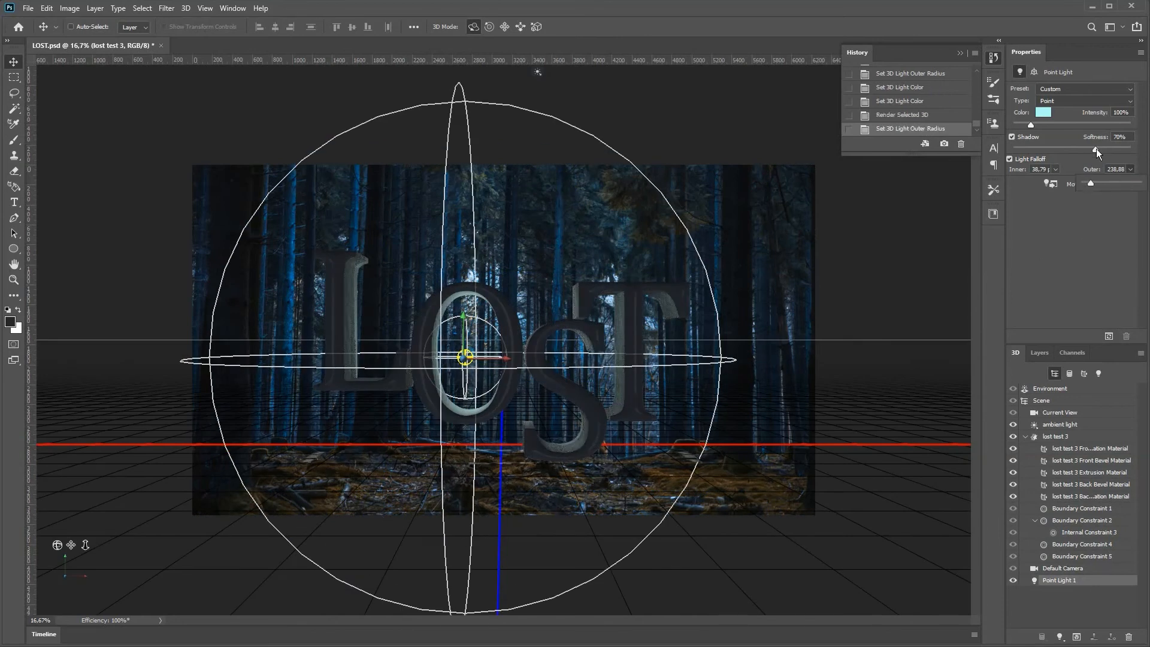
{"action": "left_click", "coordinate": [1095, 149]}
{"action": "left_click_drag", "start_coordinate": [1028, 122], "coordinate": [1034, 123]}
{"action": "double_click", "coordinate": [1057, 579]}
- Add a second point light named yellow o and give it a pale yellow color of RGB 237, 221, 165
{"action": "left_click", "coordinate": [1059, 637]}
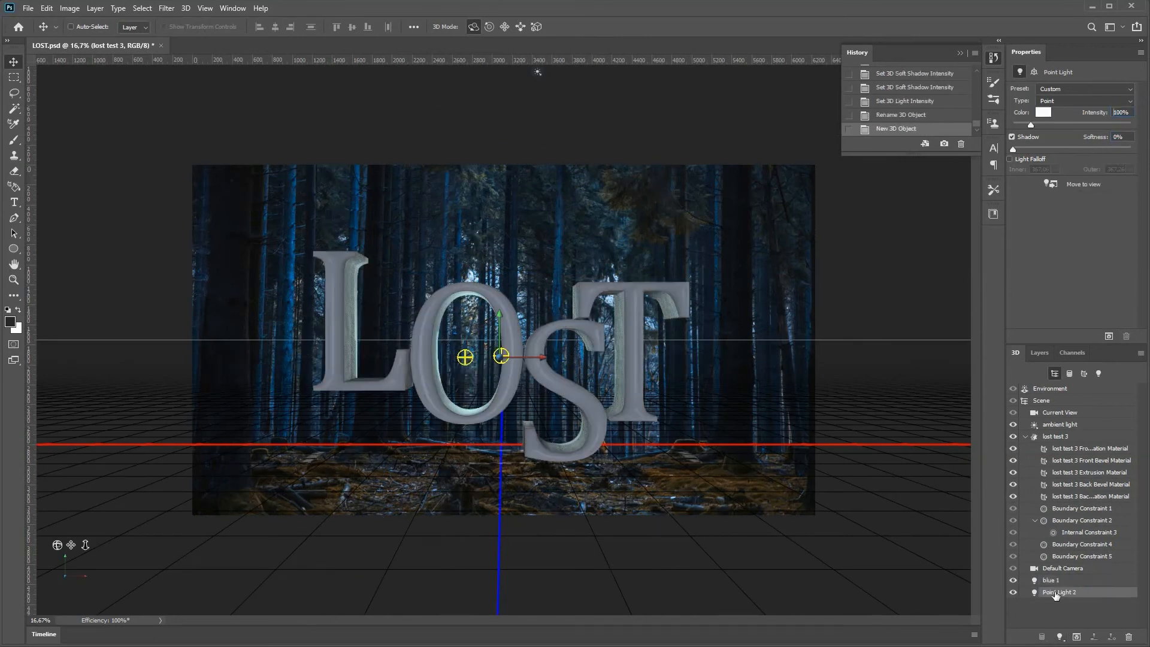
{"action": "key", "text": "Return"}
{"action": "left_click", "coordinate": [1043, 112]}
{"action": "left_click", "coordinate": [970, 512]}
{"action": "left_click", "coordinate": [852, 396]}
{"action": "left_click", "coordinate": [970, 516]}
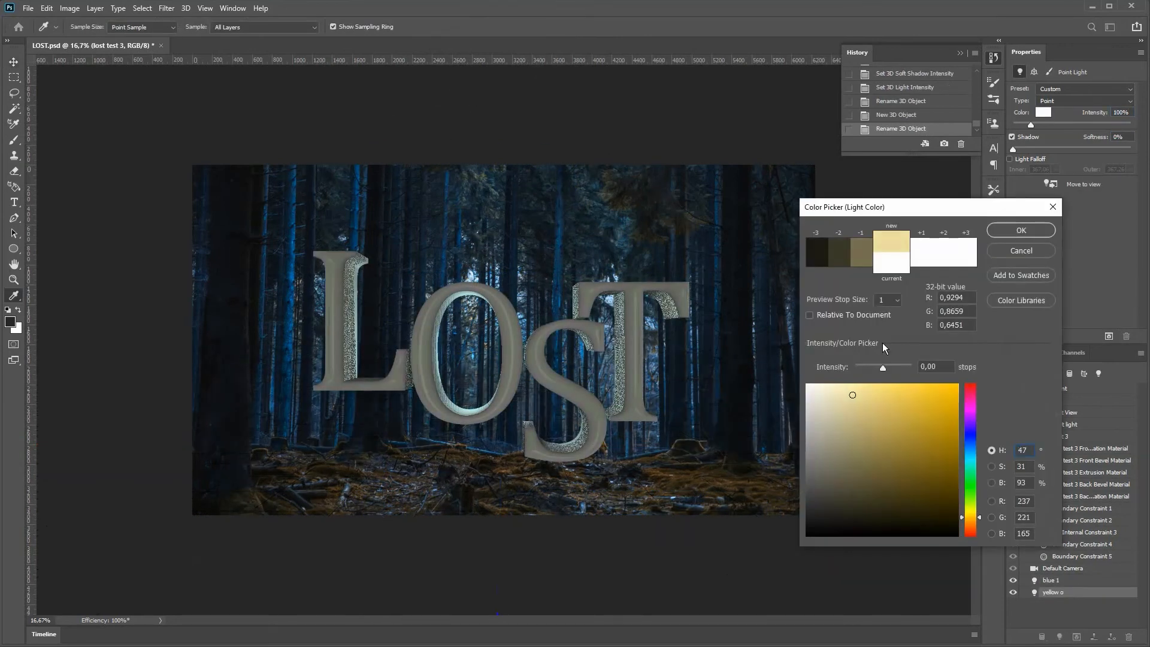
{"action": "left_click", "coordinate": [1019, 229]}
- Position the yellow o light inside the letter O, just above the blue 1 light
{"action": "left_click_drag", "start_coordinate": [500, 353], "coordinate": [500, 303]}
{"action": "left_click_drag", "start_coordinate": [464, 441], "coordinate": [379, 122]}
{"action": "left_click", "coordinate": [530, 333]}
{"action": "left_click_drag", "start_coordinate": [532, 339], "coordinate": [507, 340]}
- Give the yellow o light 100% shadow softness and falloff of 68.56 px inner and 104.37 px outer, and render
{"action": "mouse_move", "coordinate": [1013, 150]}
{"action": "left_mouse_down"}
{"action": "mouse_move", "coordinate": [1093, 148]}
{"action": "mouse_move", "coordinate": [1013, 149]}
{"action": "left_mouse_up"}
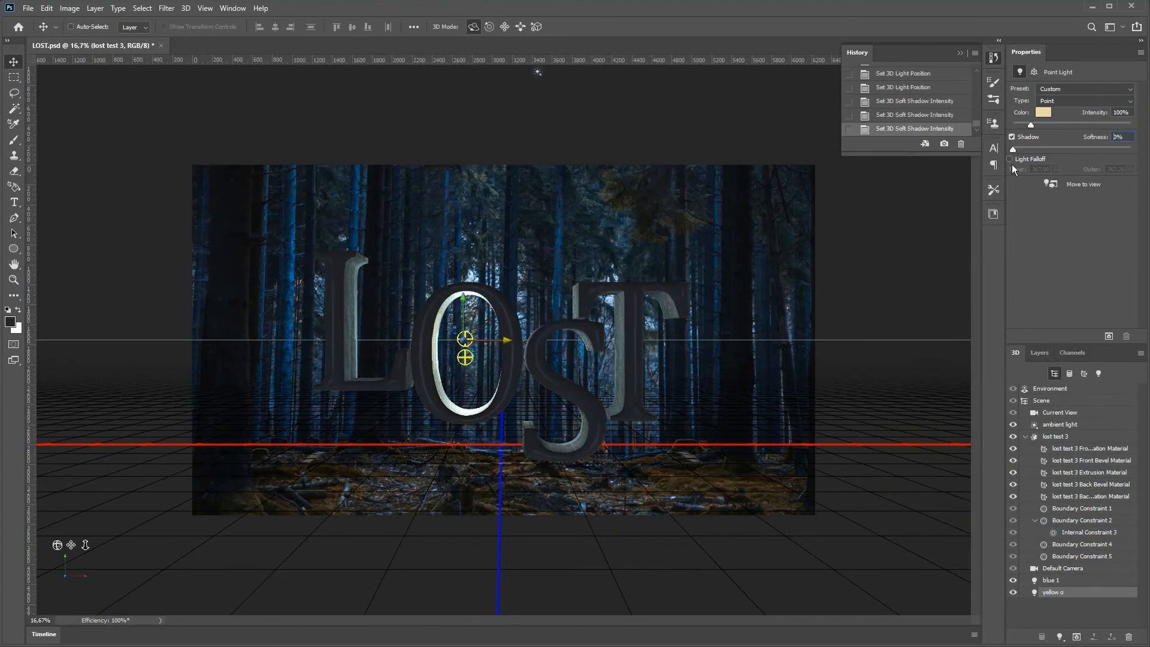
{"action": "left_click", "coordinate": [1009, 159]}
{"action": "mouse_move", "coordinate": [1129, 169]}
{"action": "left_mouse_down"}
{"action": "mouse_move", "coordinate": [1085, 184]}
{"action": "mouse_move", "coordinate": [1130, 148]}
{"action": "left_mouse_up"}
{"action": "left_click", "coordinate": [1108, 336]}
- Set the yellow o light to a deeper gold at 102% intensity with falloff of 45.83 px inner and 64.02 px outer
{"action": "left_click", "coordinate": [1042, 112]}
{"action": "left_click", "coordinate": [896, 417]}
{"action": "left_click", "coordinate": [1011, 228]}
{"action": "left_click_drag", "start_coordinate": [1030, 125], "coordinate": [1030, 125]}
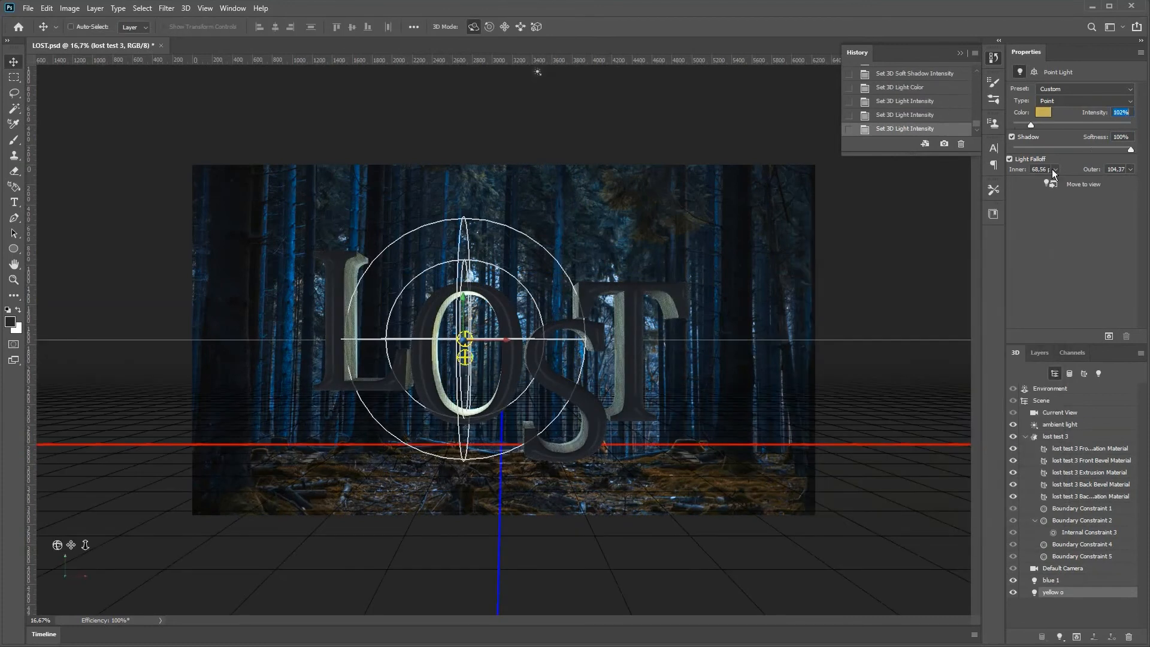
{"action": "left_click_drag", "start_coordinate": [1055, 169], "coordinate": [1022, 184]}
{"action": "left_click_drag", "start_coordinate": [1129, 169], "coordinate": [1083, 184]}
- Shift the yellow o light slightly within the letter O and render the scene
{"action": "mouse_move", "coordinate": [463, 340]}
{"action": "left_mouse_down"}
{"action": "mouse_move", "coordinate": [455, 369]}
{"action": "mouse_move", "coordinate": [444, 308]}
{"action": "mouse_move", "coordinate": [455, 334]}
{"action": "left_mouse_up"}
{"action": "left_click", "coordinate": [1061, 569]}
{"action": "left_click", "coordinate": [462, 338]}
{"action": "mouse_move", "coordinate": [504, 340]}
{"action": "left_mouse_down"}
{"action": "mouse_move", "coordinate": [491, 340]}
{"action": "mouse_move", "coordinate": [512, 340]}
{"action": "left_mouse_up"}
{"action": "left_click_drag", "start_coordinate": [470, 336], "coordinate": [471, 339]}
{"action": "left_click", "coordinate": [1108, 336]}
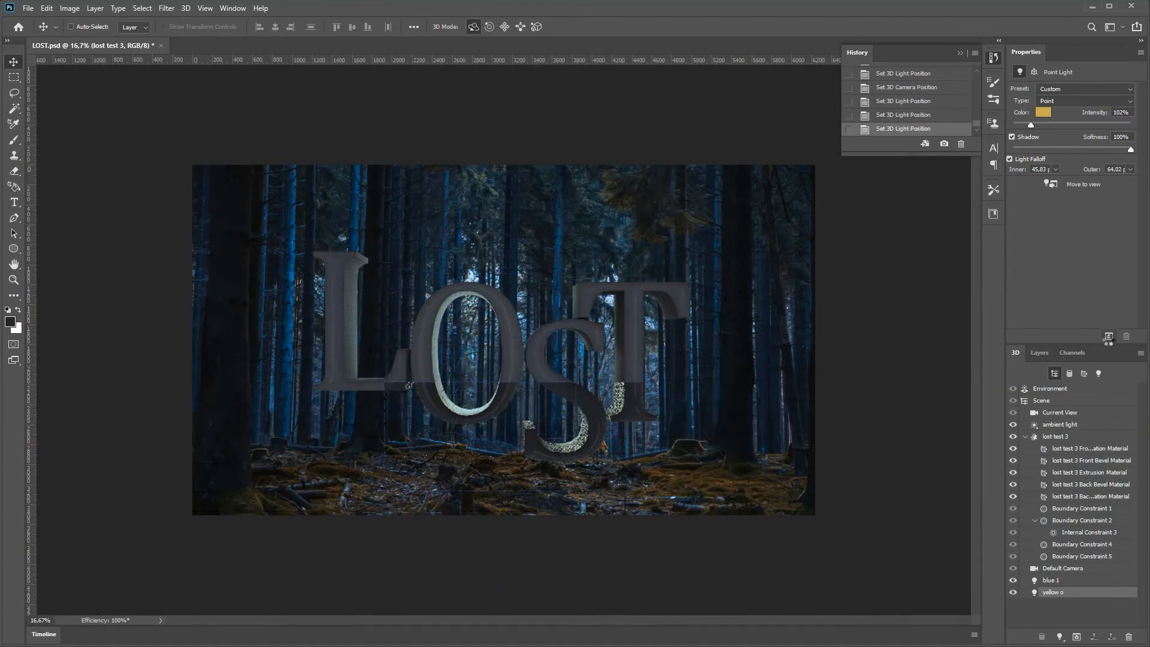
- Disable the blue 1 light's falloff, set its intensity to 74% and render the scene
{"action": "left_click", "coordinate": [1051, 580]}
{"action": "left_click", "coordinate": [1009, 159]}
{"action": "left_click_drag", "start_coordinate": [1034, 124], "coordinate": [1026, 125]}
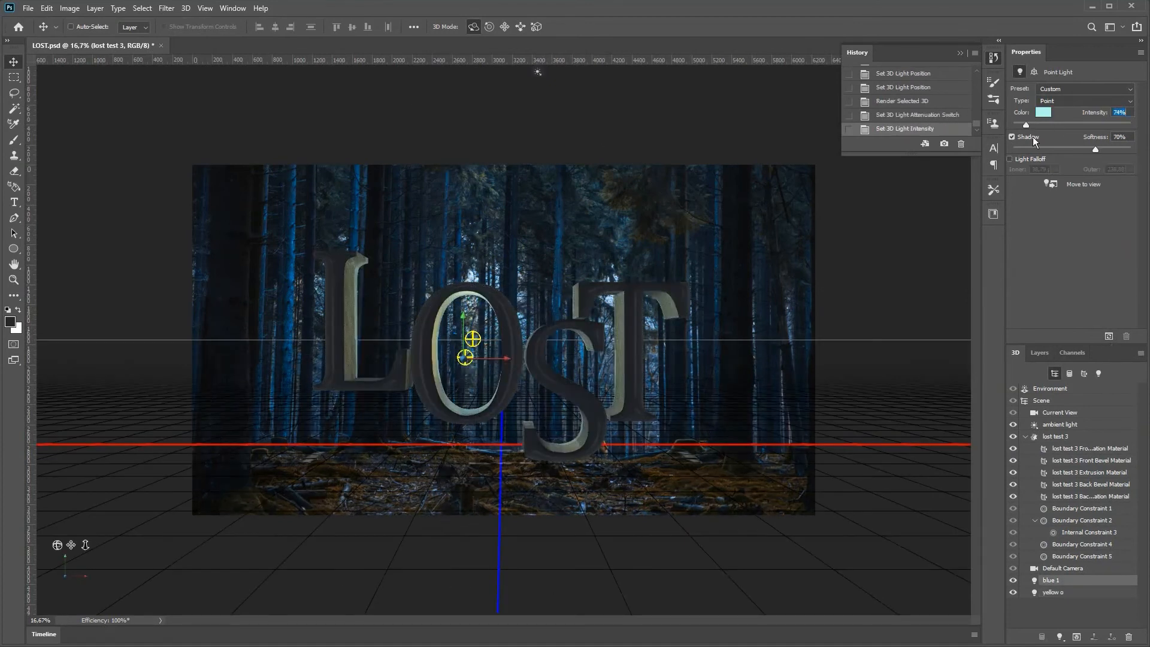
{"action": "left_click_drag", "start_coordinate": [462, 358], "coordinate": [463, 358]}
{"action": "left_click", "coordinate": [1108, 336]}
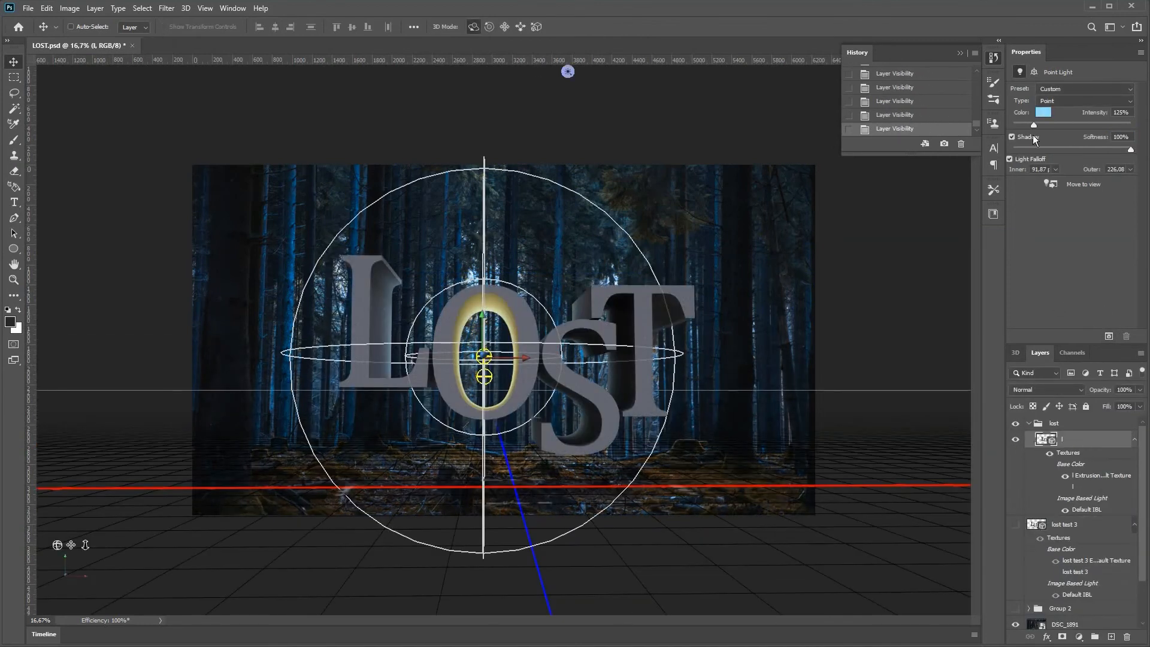
- Return to the l extrusion in the lost group and widen the inner falloff of its blue point light
{"action": "left_click_drag", "start_coordinate": [1056, 183], "coordinate": [1067, 183]}
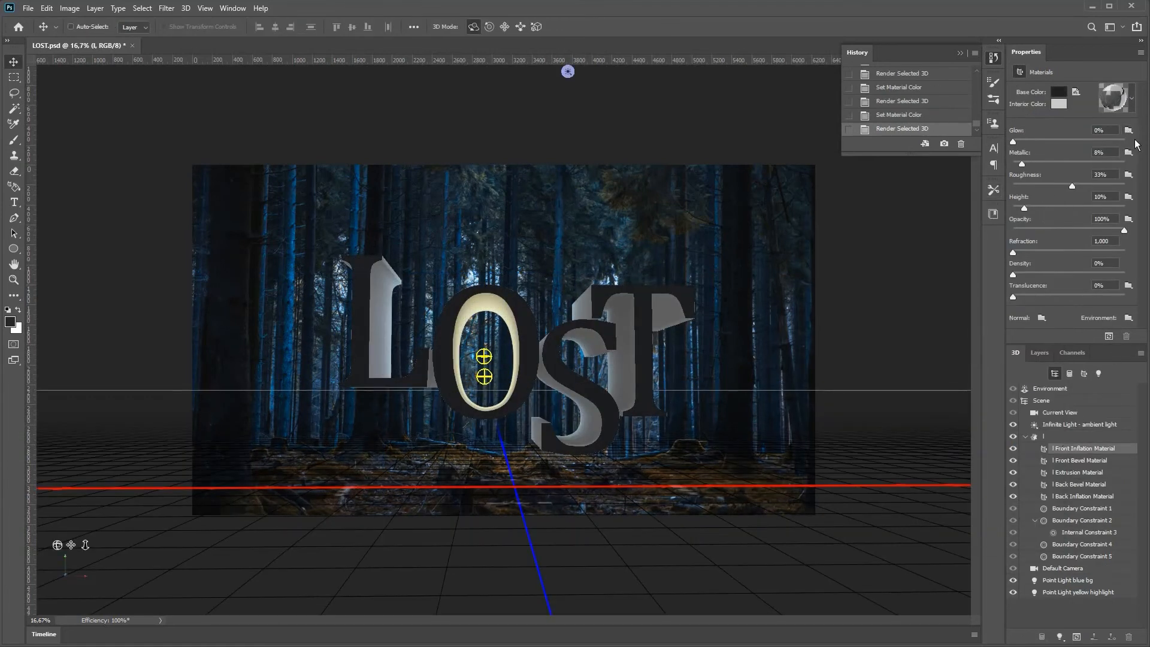
- Lower the front inflation material's roughness, set the blue bg light's outer falloff to 327.01 px and render the scene
{"action": "left_click_drag", "start_coordinate": [1072, 186], "coordinate": [1043, 186]}
{"action": "left_click", "coordinate": [1108, 336]}
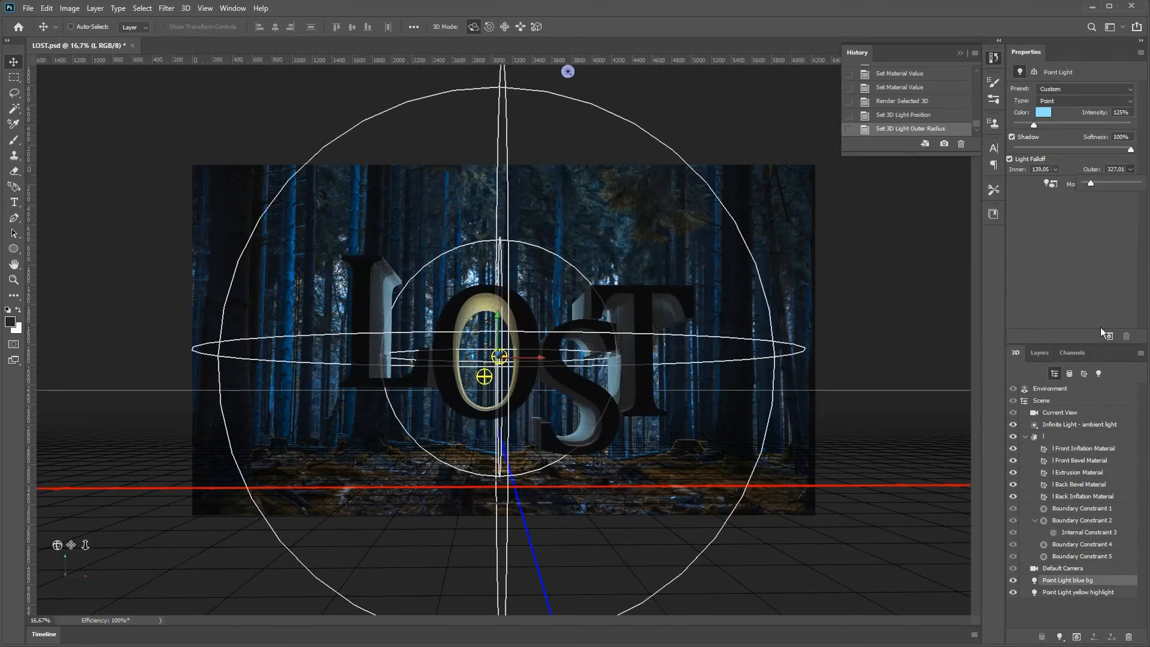
{"action": "left_click", "coordinate": [1108, 336]}
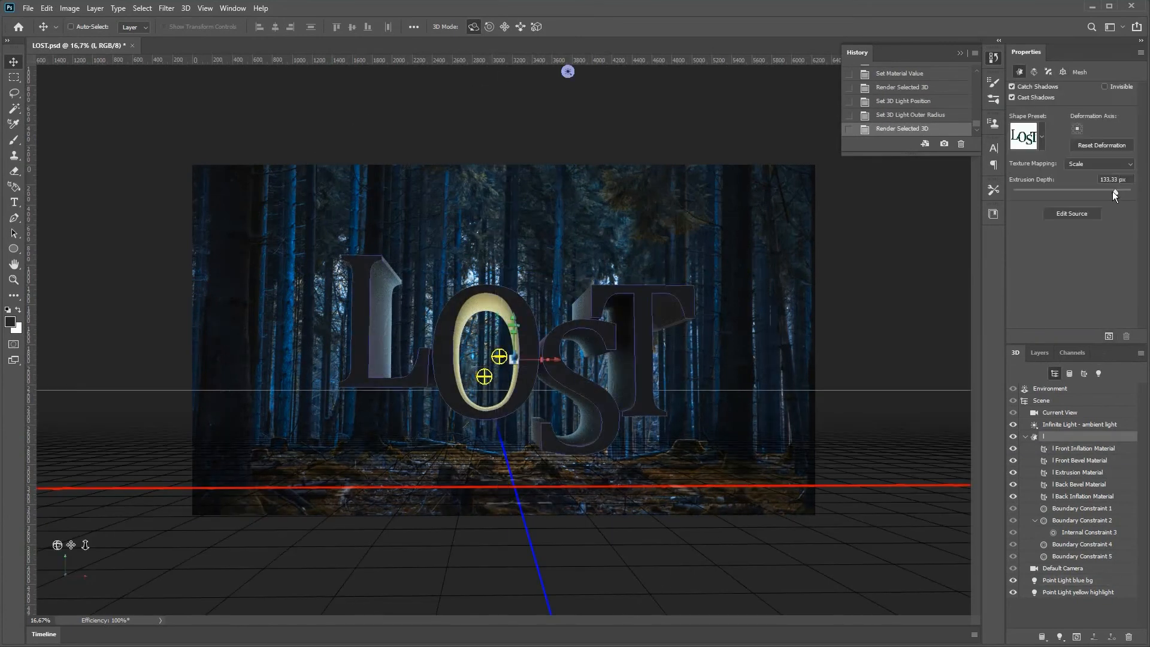
- Reduce the LOST mesh's extrusion depth, move the yellow highlight light to Z 19.45 and render the scene
{"action": "left_click_drag", "start_coordinate": [1114, 190], "coordinate": [1106, 190]}
{"action": "left_click", "coordinate": [1108, 336]}
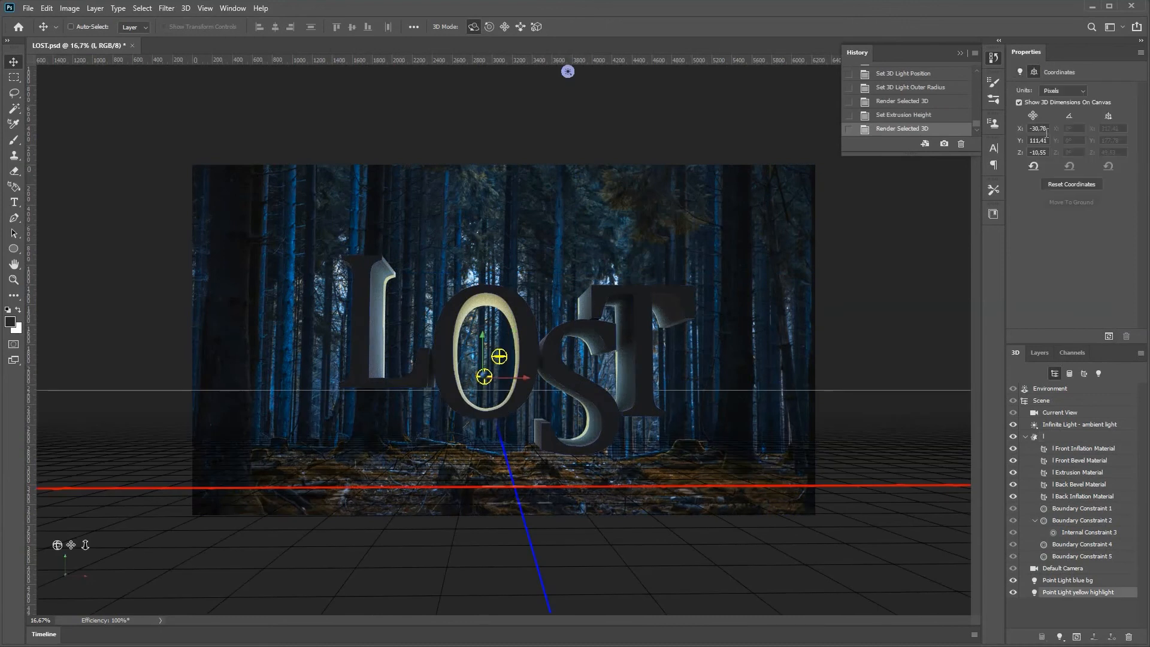
{"action": "left_click_drag", "start_coordinate": [1021, 152], "coordinate": [1015, 156]}
{"action": "left_click", "coordinate": [1108, 335]}
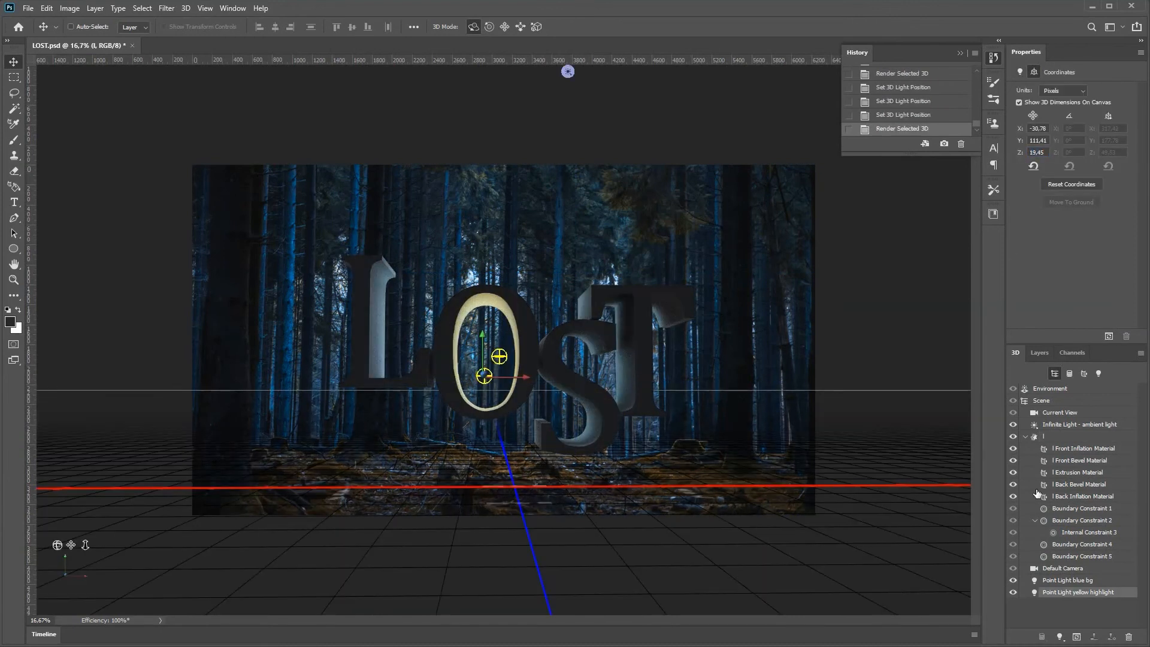
- Try a dark material preset on the letters' extrusion material and render the scene
{"action": "left_click", "coordinate": [1051, 472]}
{"action": "left_click", "coordinate": [1131, 97]}
{"action": "left_click", "coordinate": [1139, 495]}
{"action": "left_click", "coordinate": [1003, 351]}
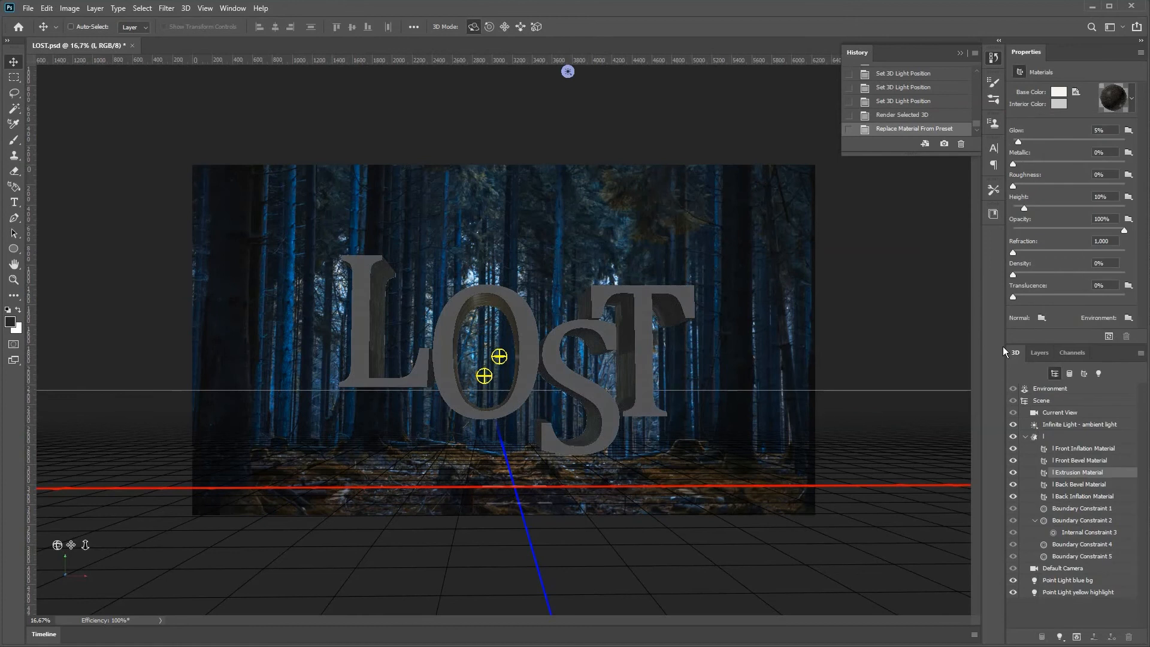
{"action": "left_click", "coordinate": [1108, 336]}
{"action": "key", "text": "Escape"}
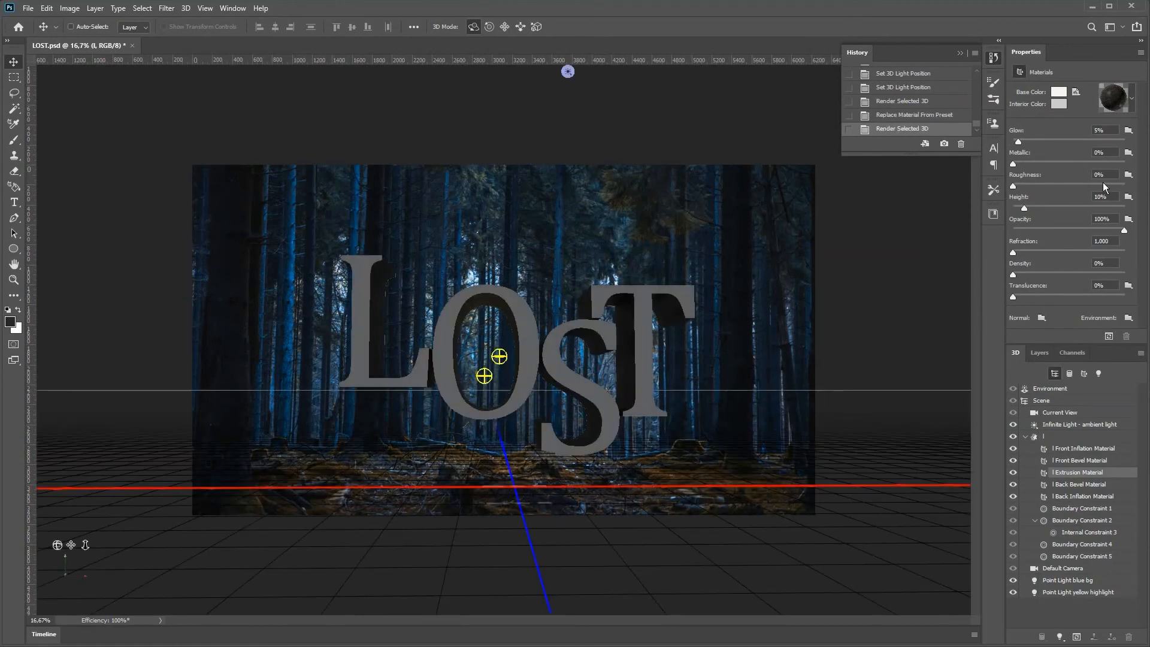
- Try a refraction of 1.924 on the preset extrusion material, render it and revert to the state before the preset
{"action": "left_click", "coordinate": [1065, 251]}
{"action": "left_click", "coordinate": [1108, 336]}
{"action": "key", "text": "Escape"}
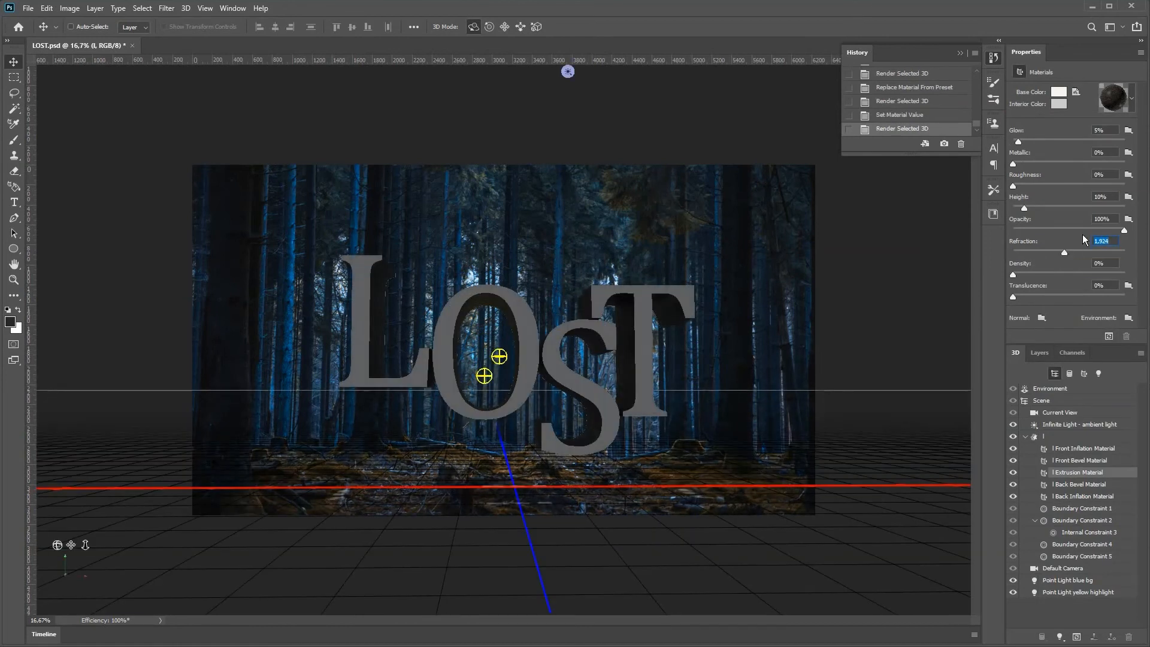
{"action": "left_click", "coordinate": [905, 75]}
{"action": "left_click", "coordinate": [921, 116]}
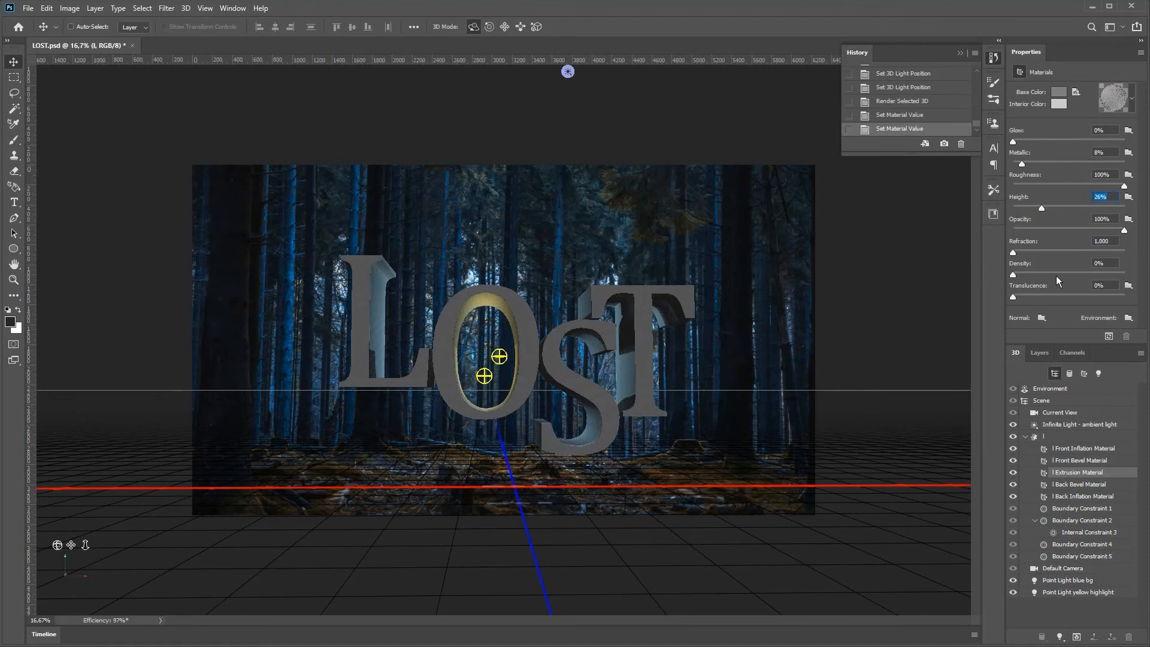
- Set the extrusion material to 100% roughness, 26% height and 12% glow and render the scene
{"action": "left_click_drag", "start_coordinate": [1013, 141], "coordinate": [1025, 142]}
{"action": "left_click", "coordinate": [1108, 336]}
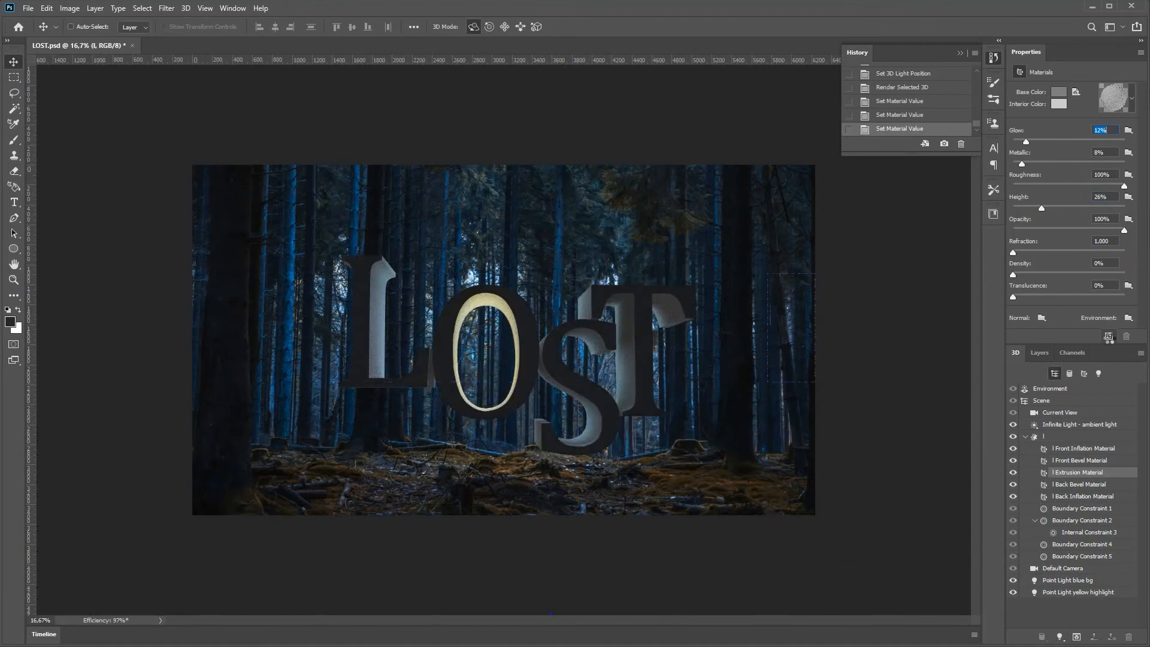
{"action": "left_click", "coordinate": [1126, 152]}
{"action": "left_click", "coordinate": [1138, 145]}
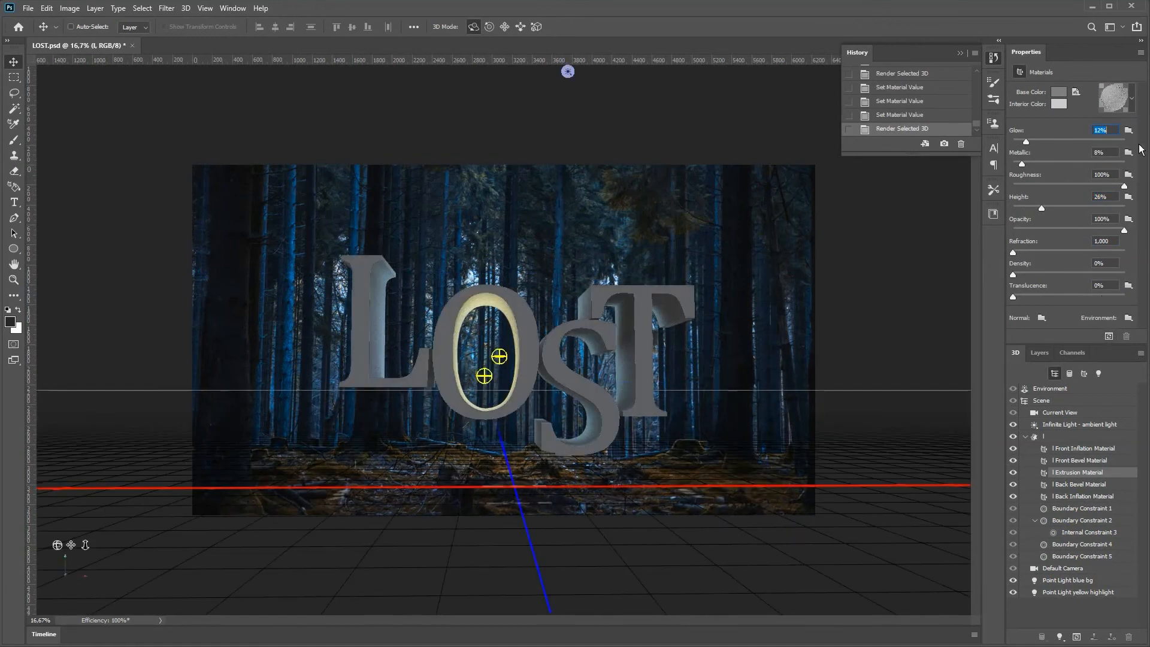
- Try a refraction of 1.623 on the extrusion material, reset it to 1 and render the scene
{"action": "mouse_move", "coordinate": [1124, 230]}
{"action": "left_mouse_down"}
{"action": "mouse_move", "coordinate": [1061, 229]}
{"action": "mouse_move", "coordinate": [1124, 229]}
{"action": "left_mouse_up"}
{"action": "key", "text": "Tab"}
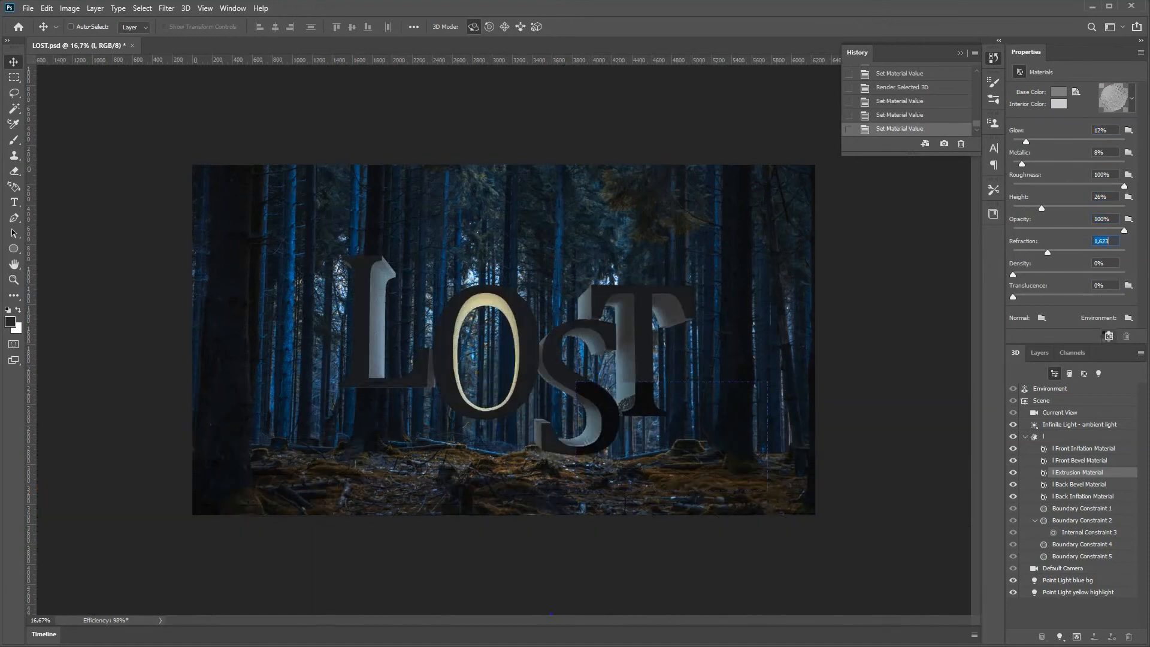
{"action": "type", "text": "1"}
{"action": "left_click", "coordinate": [1109, 336]}
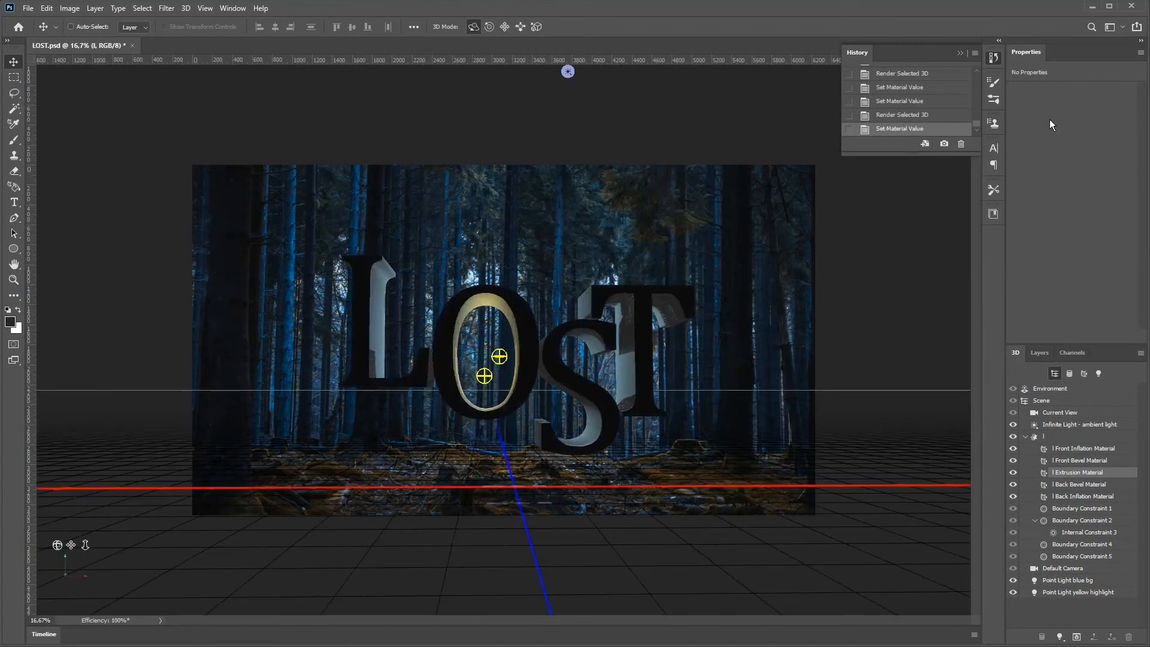
- Set the extrusion material's glow to 8% and metallic to 28%, and select the back inflation material
{"action": "left_click", "coordinate": [1084, 486]}
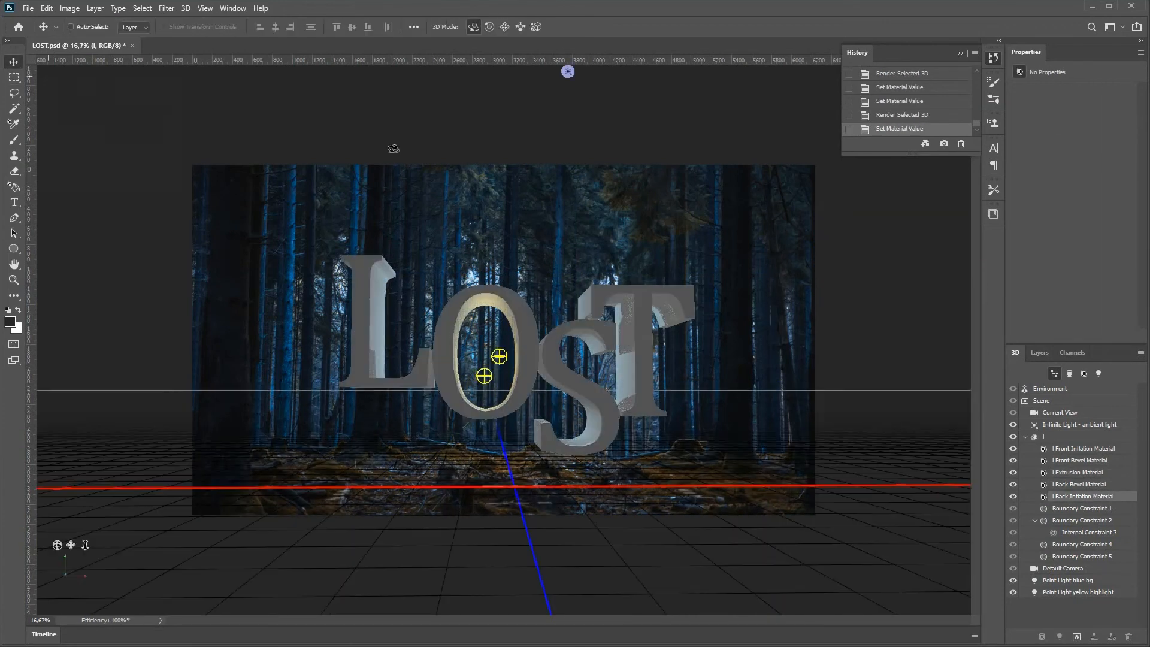
{"action": "left_click", "coordinate": [1040, 355]}
{"action": "left_click", "coordinate": [1014, 355]}
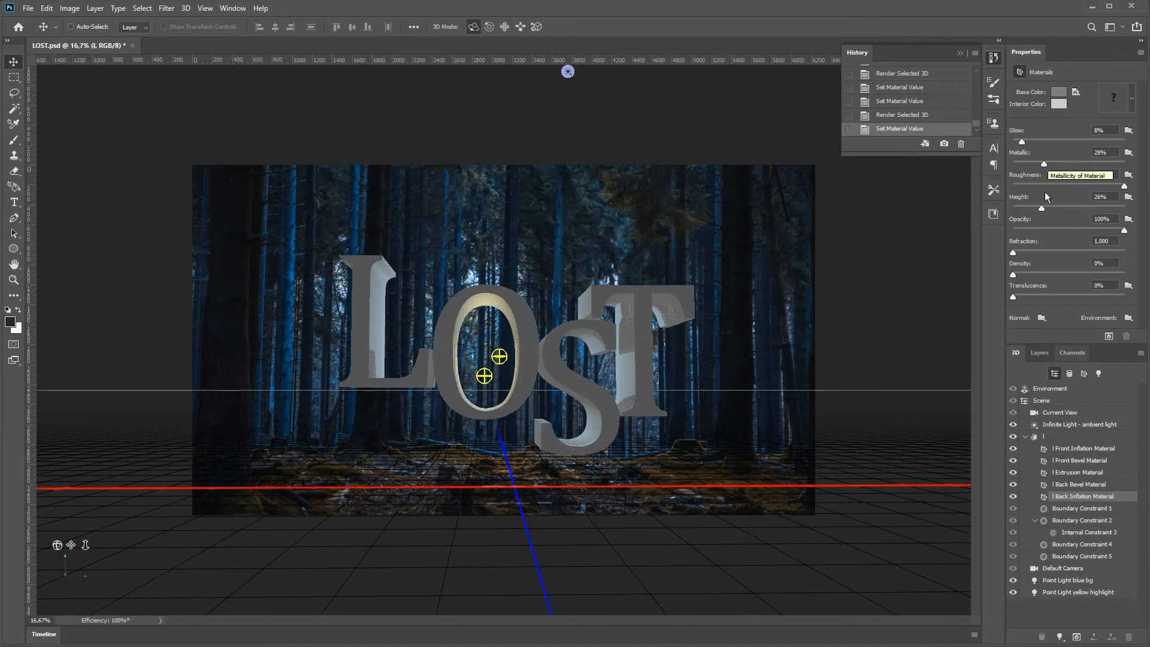
{"action": "left_click", "coordinate": [1057, 482]}
{"action": "left_click", "coordinate": [1041, 318]}
{"action": "left_click", "coordinate": [1037, 321]}
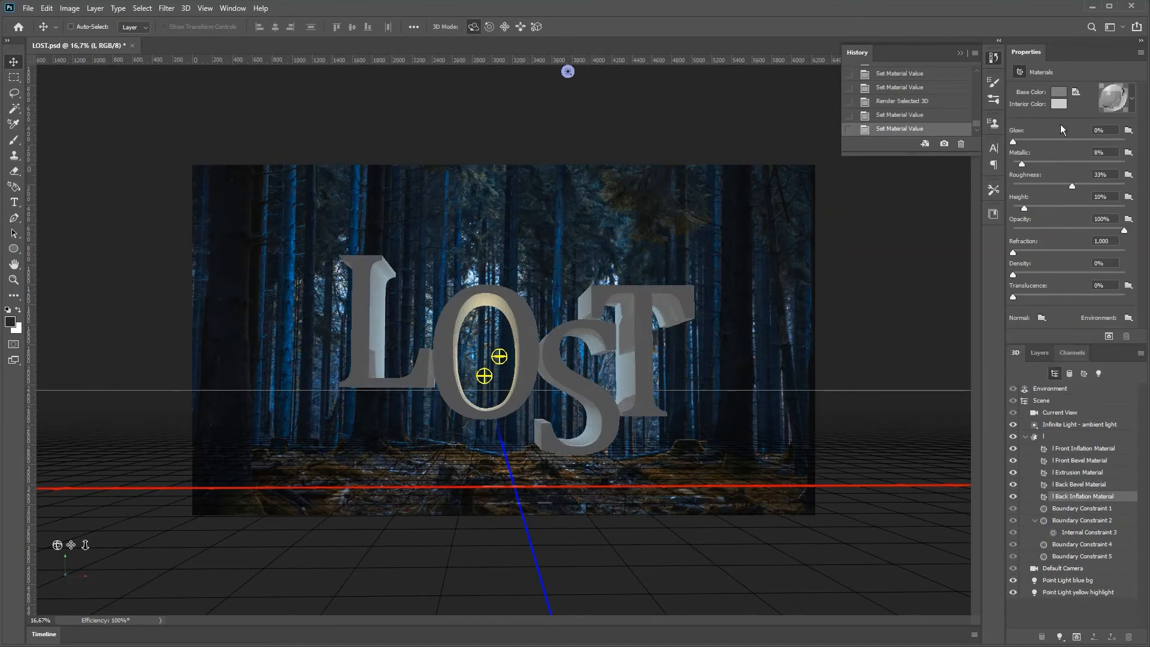
- Change the back inflation material's base color to dark grey and render the scene
{"action": "left_click", "coordinate": [1058, 91]}
{"action": "left_click", "coordinate": [844, 249]}
{"action": "left_click", "coordinate": [1031, 230]}
{"action": "left_click", "coordinate": [1108, 336]}
{"action": "key", "text": "Escape"}
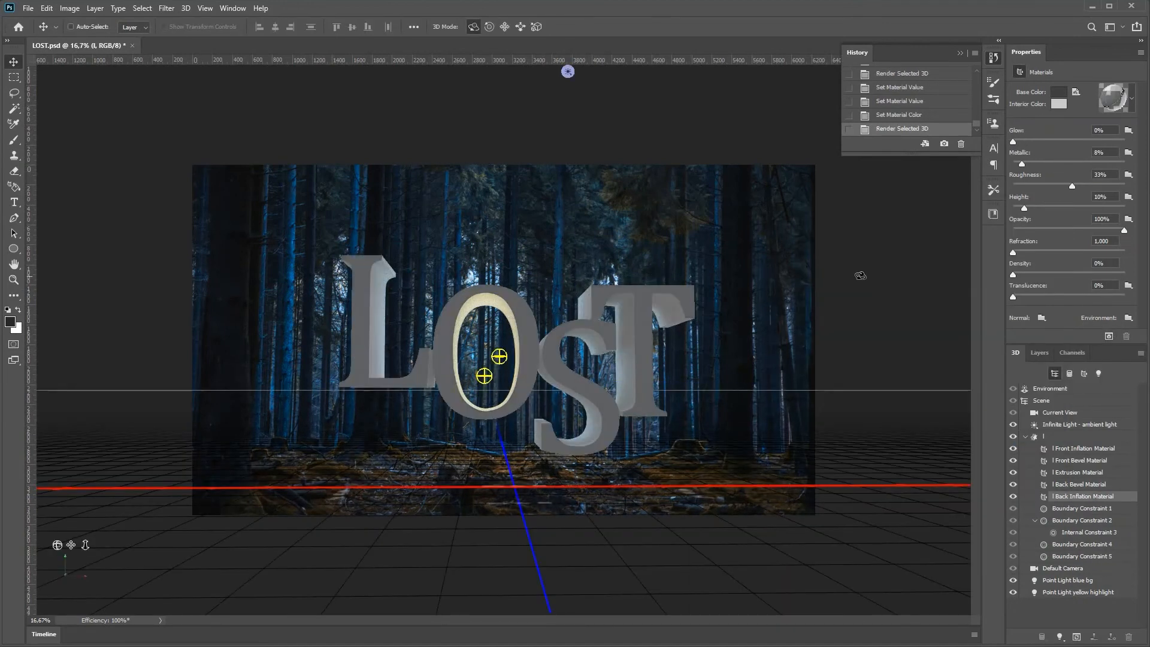
- Set the front inflation material's roughness to 80% and height to 40%, and render the scene
{"action": "left_click", "coordinate": [1082, 448]}
{"action": "left_click", "coordinate": [1105, 174]}
{"action": "type", "text": "80"}
{"action": "key", "text": "Tab"}
{"action": "type", "text": "40"}
{"action": "key", "text": "Return"}
{"action": "key", "text": "ctrl+alt+shift+r"}
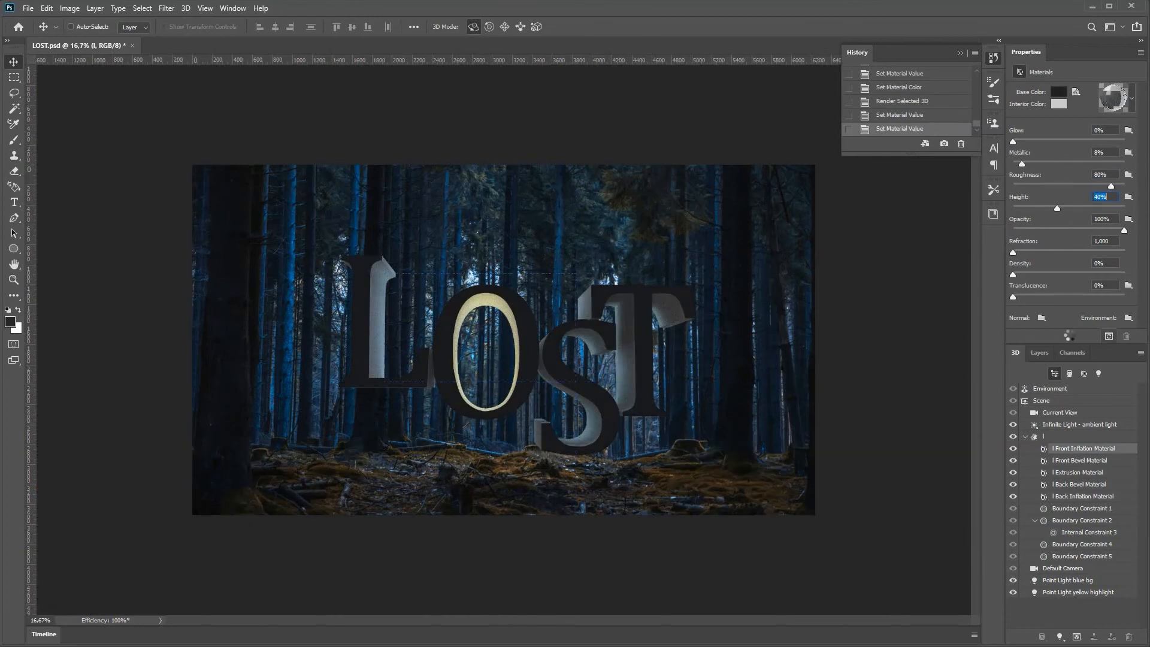
{"action": "key", "text": "Escape"}
- Set the infinite ambient light's intensity to 174% and the blue bg light's to 74%, and render the scene
{"action": "left_click", "coordinate": [1059, 425]}
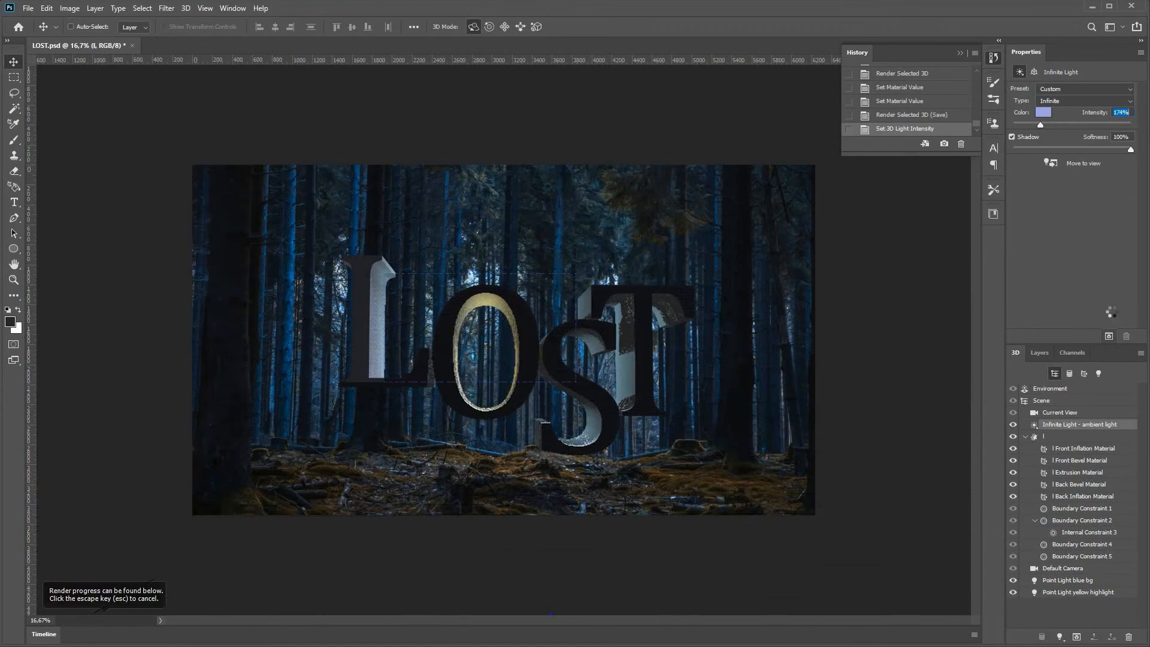
{"action": "left_click", "coordinate": [1070, 591]}
{"action": "left_click", "coordinate": [1067, 579]}
{"action": "left_click_drag", "start_coordinate": [1025, 125], "coordinate": [1025, 125]}
{"action": "left_click", "coordinate": [1108, 335]}
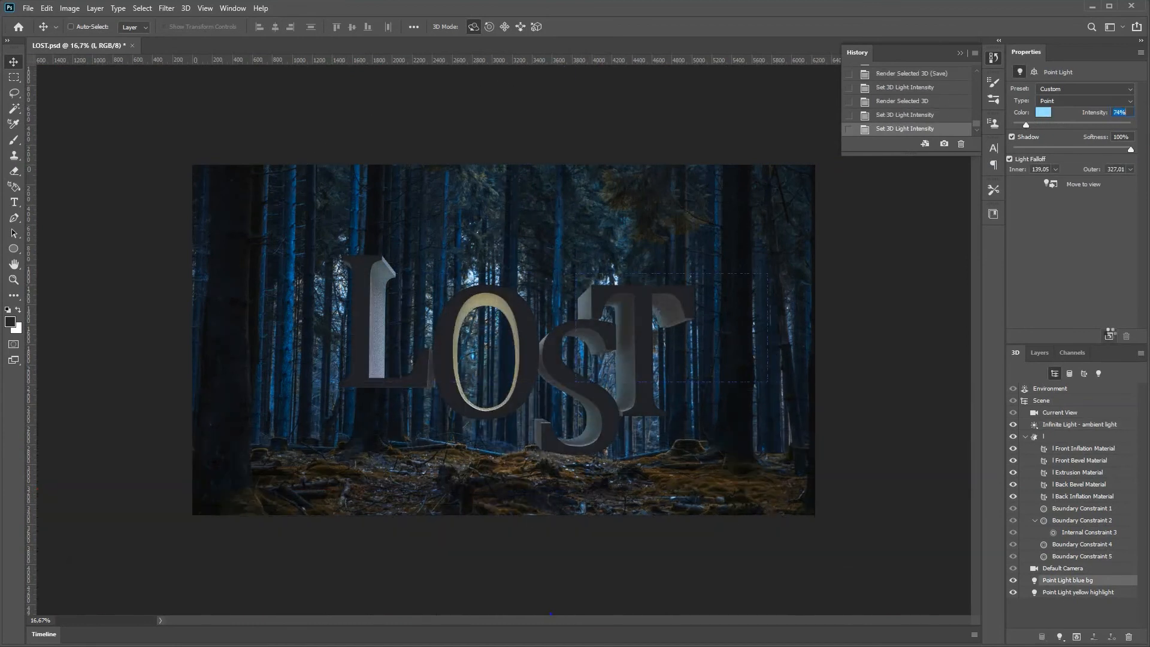
- Nudge the blue bg light and widen its falloff to 179.3 px inner and 429.48 px outer
{"action": "key", "text": "Escape"}
{"action": "left_click_drag", "start_coordinate": [500, 355], "coordinate": [501, 354]}
{"action": "left_click", "coordinate": [1129, 168]}
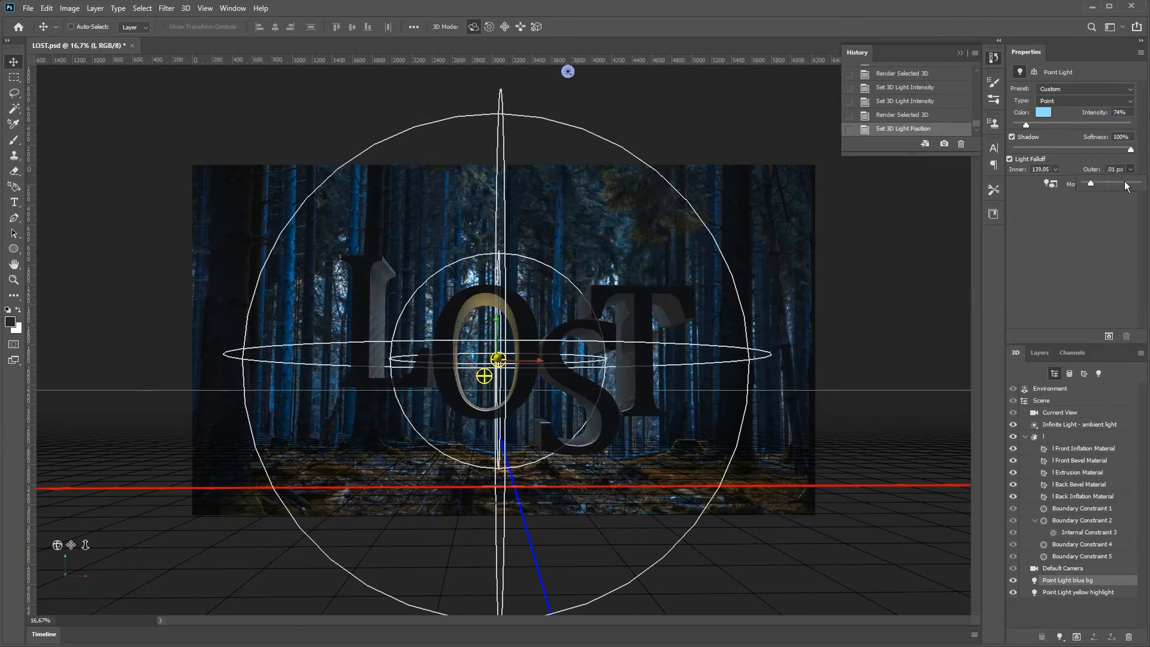
{"action": "left_click_drag", "start_coordinate": [1099, 185], "coordinate": [1107, 185]}
{"action": "left_click", "coordinate": [1055, 169]}
{"action": "left_click_drag", "start_coordinate": [1055, 185], "coordinate": [1062, 185]}
- Raise the blue bg light to just above the letter O and render the scene
{"action": "left_click_drag", "start_coordinate": [500, 354], "coordinate": [496, 364]}
{"action": "left_click_drag", "start_coordinate": [493, 318], "coordinate": [495, 270]}
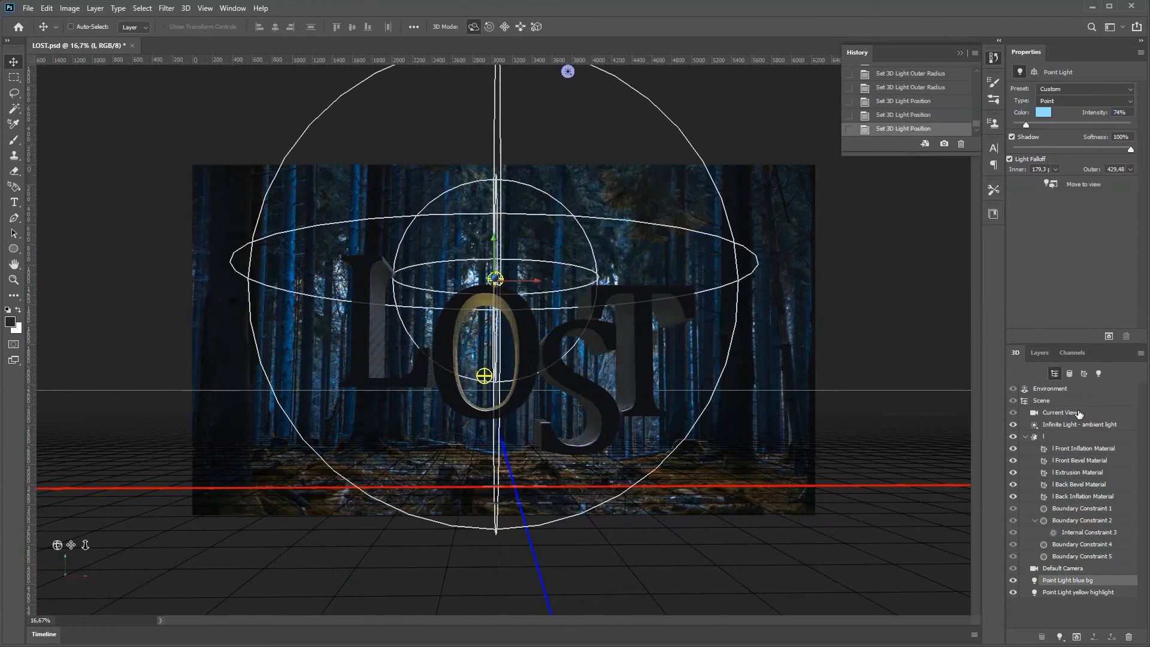
{"action": "left_click", "coordinate": [1108, 335]}
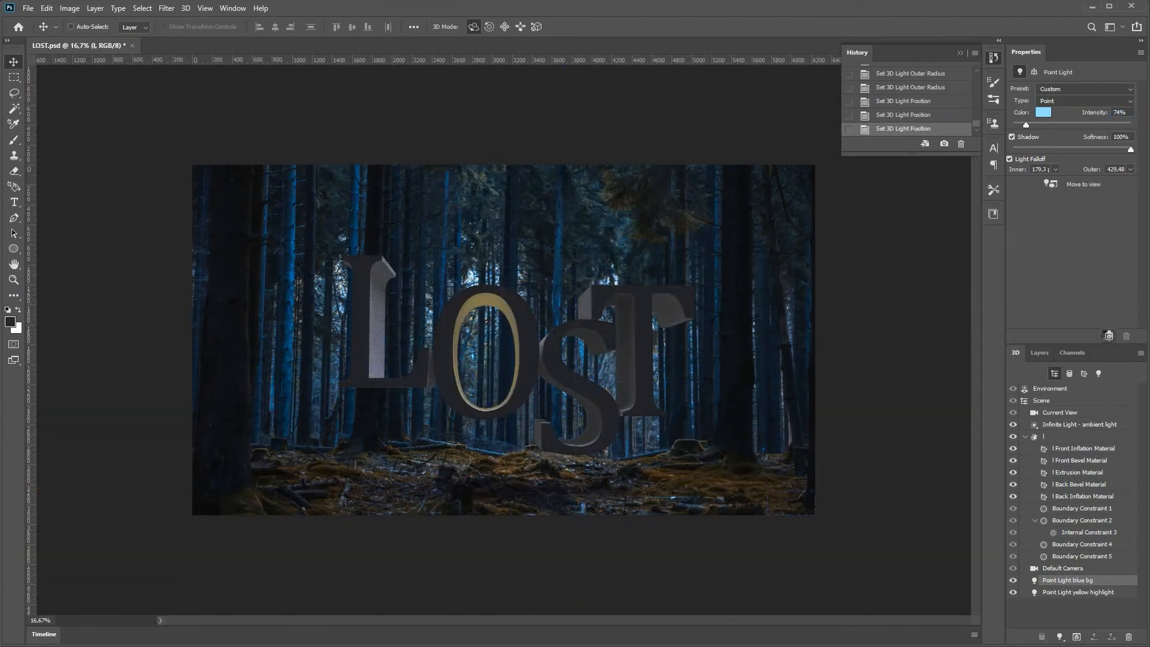
- Render the 3D lettering and examine the properties of its Front Inflation Material
{"action": "left_click", "coordinate": [1107, 336]}
{"action": "left_click", "coordinate": [1081, 448]}
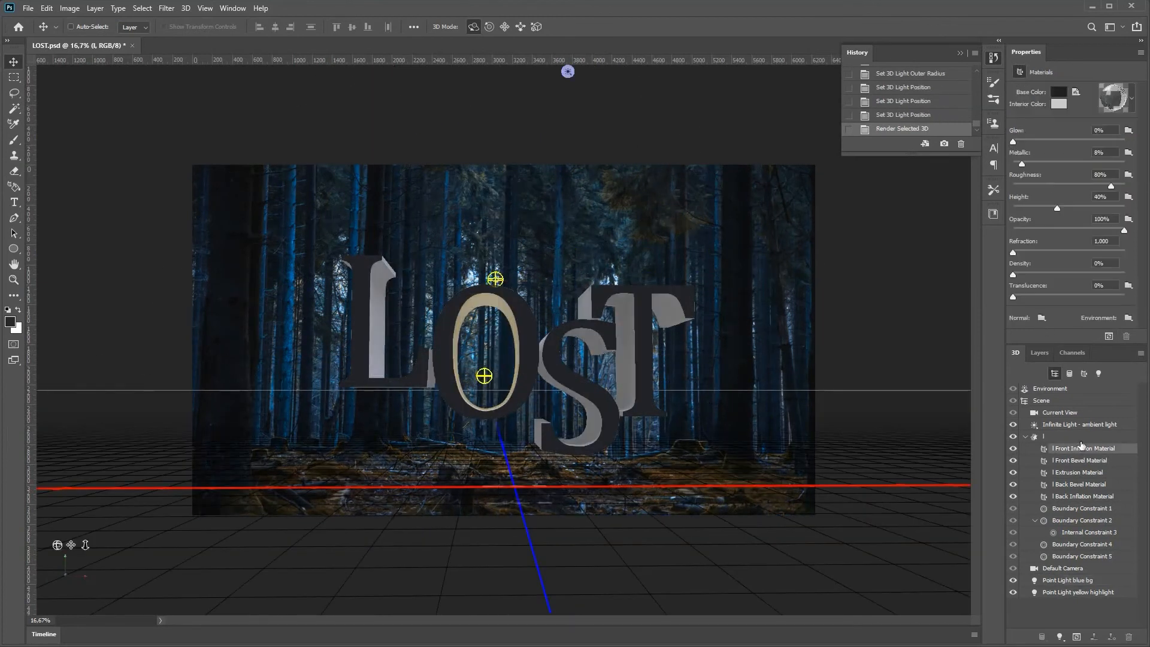
{"action": "left_click", "coordinate": [1040, 318]}
{"action": "key", "text": "Escape"}
- Try to adjust the extrusion taper of the LOST mesh and open its cap properties
{"action": "left_click", "coordinate": [1043, 435]}
{"action": "left_click", "coordinate": [1034, 71]}
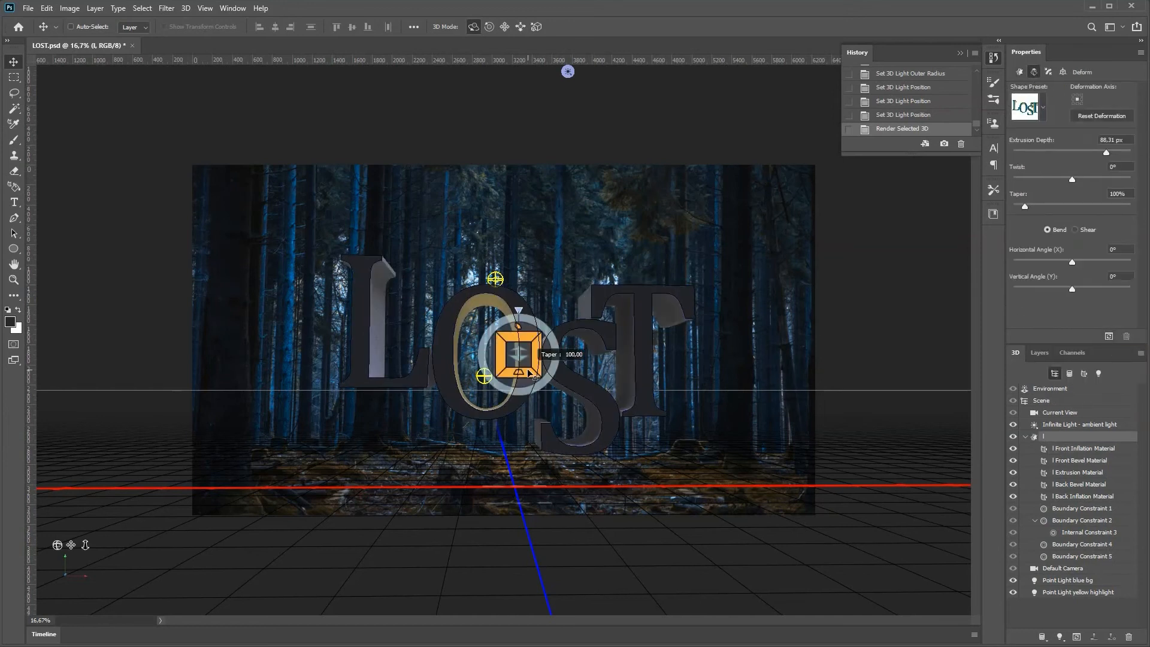
{"action": "left_click_drag", "start_coordinate": [519, 354], "coordinate": [522, 356]}
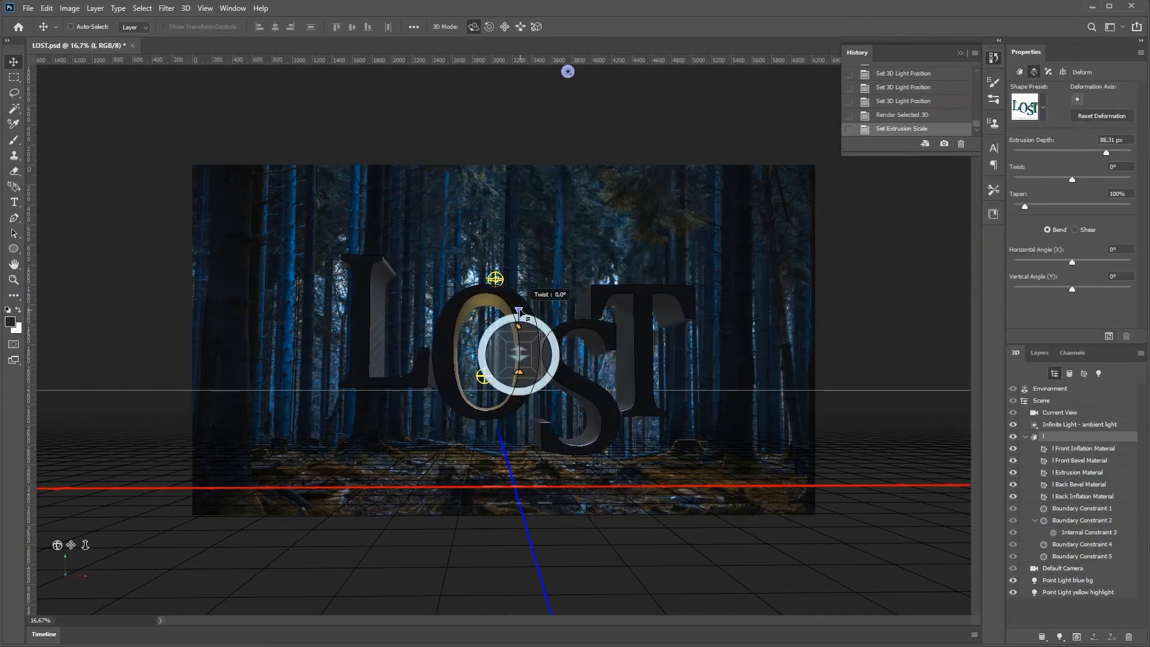
{"action": "left_click", "coordinate": [1048, 72]}
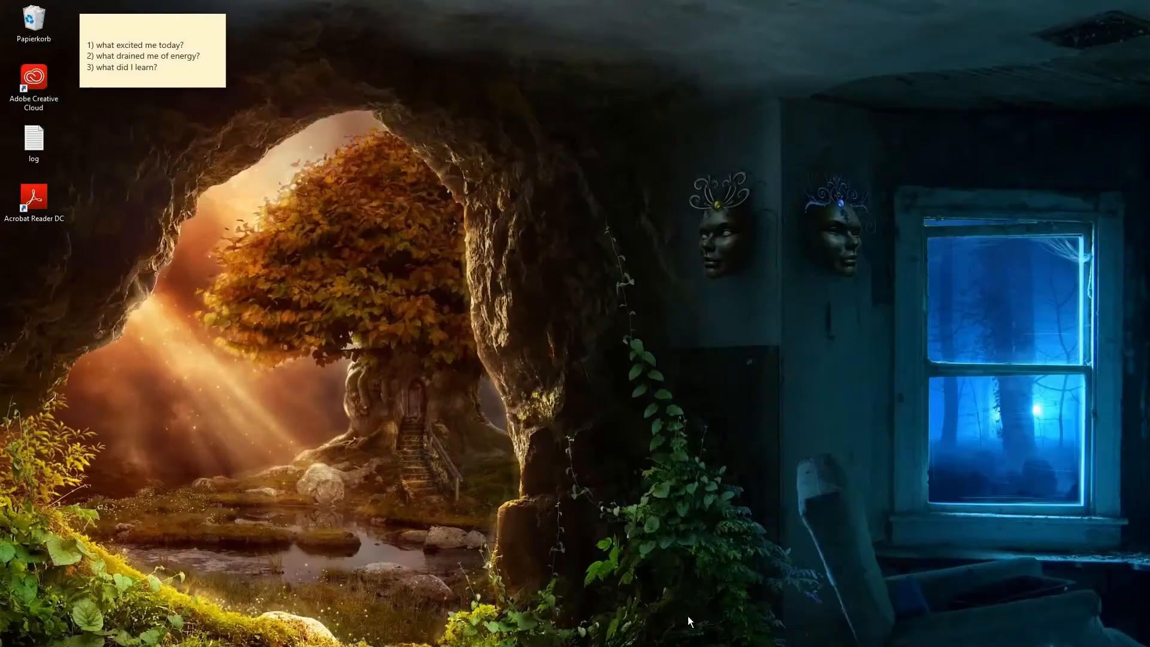
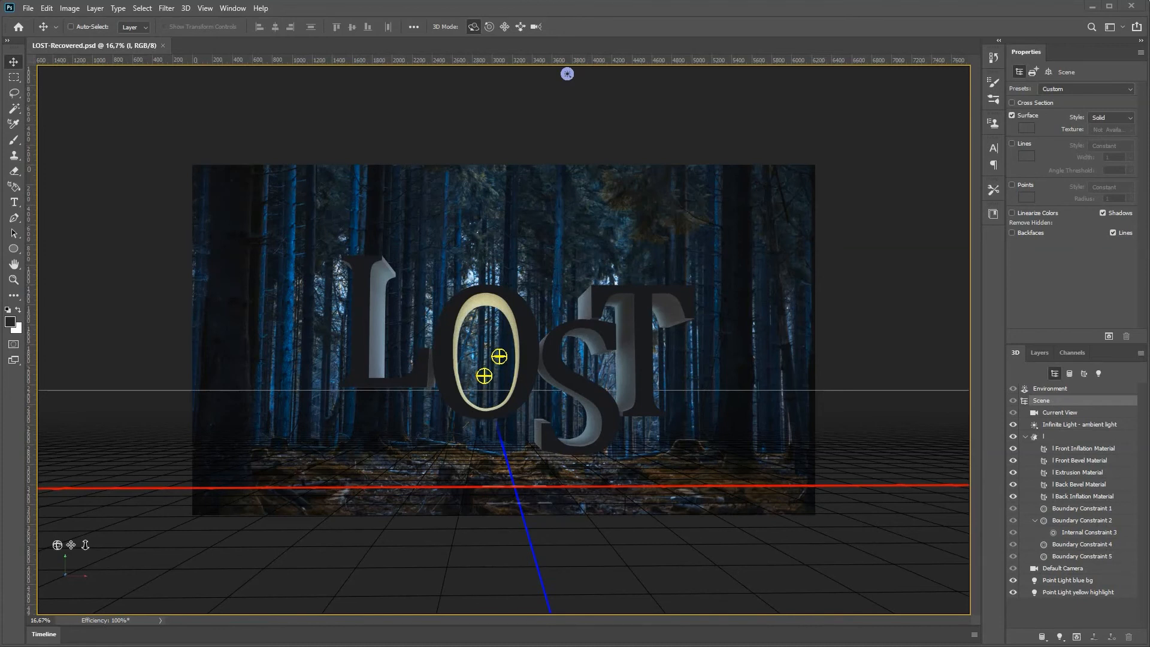
- Switch to Bridge, pick the light stone wall photo from "00. to be sorted", and copy it into LOST-Recovered.psd
{"action": "key", "text": "alt+Tab"}
{"action": "left_click", "coordinate": [389, 74]}
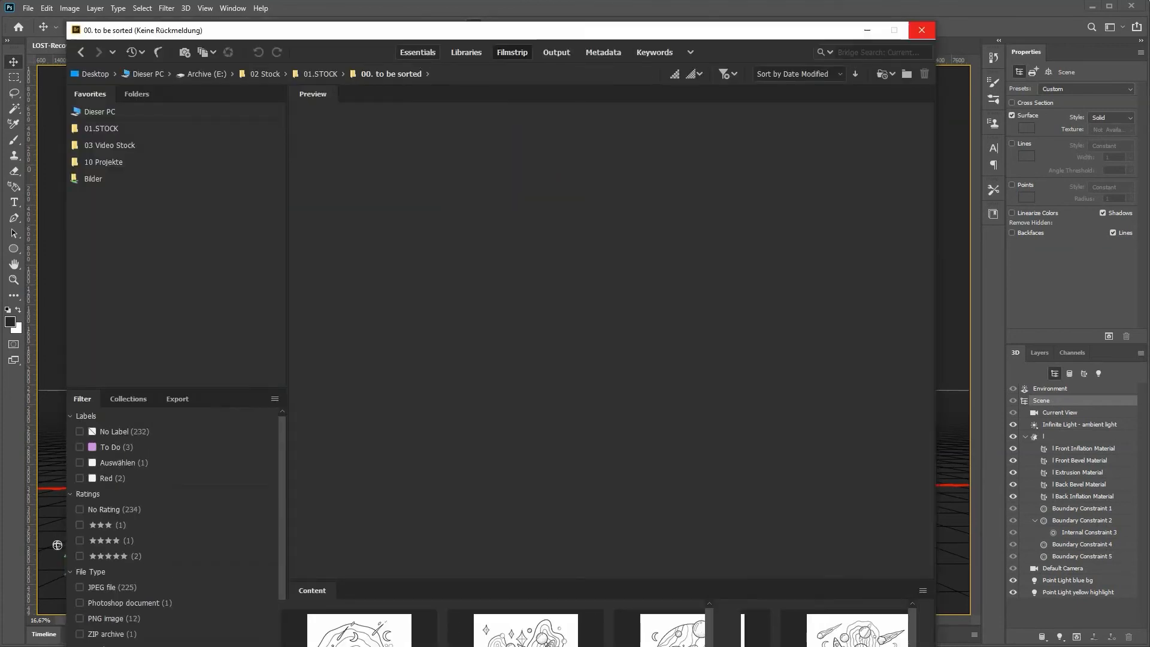
{"action": "mouse_move", "coordinate": [811, 38]}
{"action": "left_mouse_down"}
{"action": "mouse_move", "coordinate": [744, 58]}
{"action": "mouse_move", "coordinate": [834, 35]}
{"action": "left_mouse_up"}
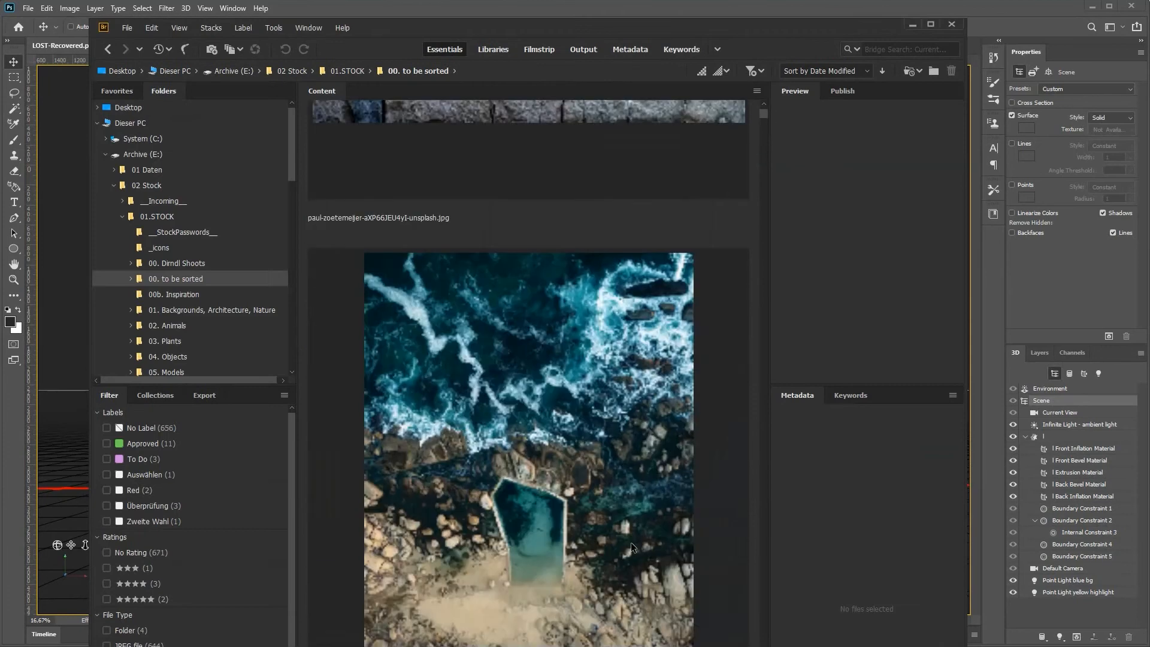
{"action": "scroll", "coordinate": [631, 546], "scroll_direction": "up", "scroll_amount": 10}
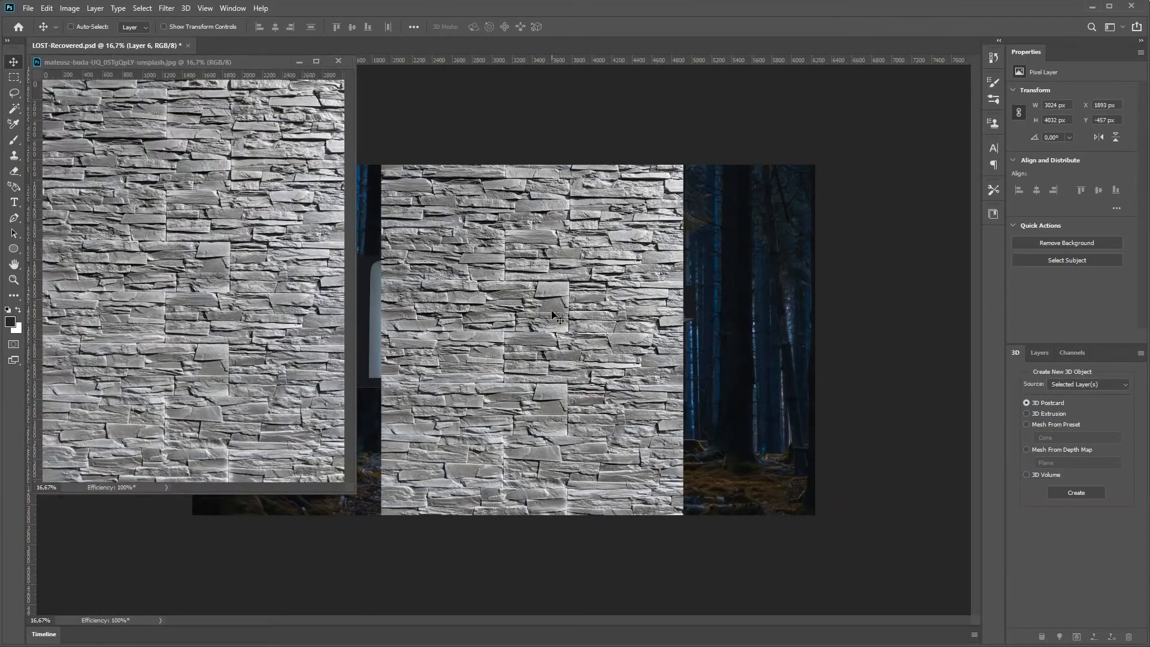
{"action": "left_click", "coordinate": [337, 60]}
- Duplicate the stone wall layer, move it above the lost group, and shift the copy to cover the canvas's right part
{"action": "left_click", "coordinate": [1039, 352]}
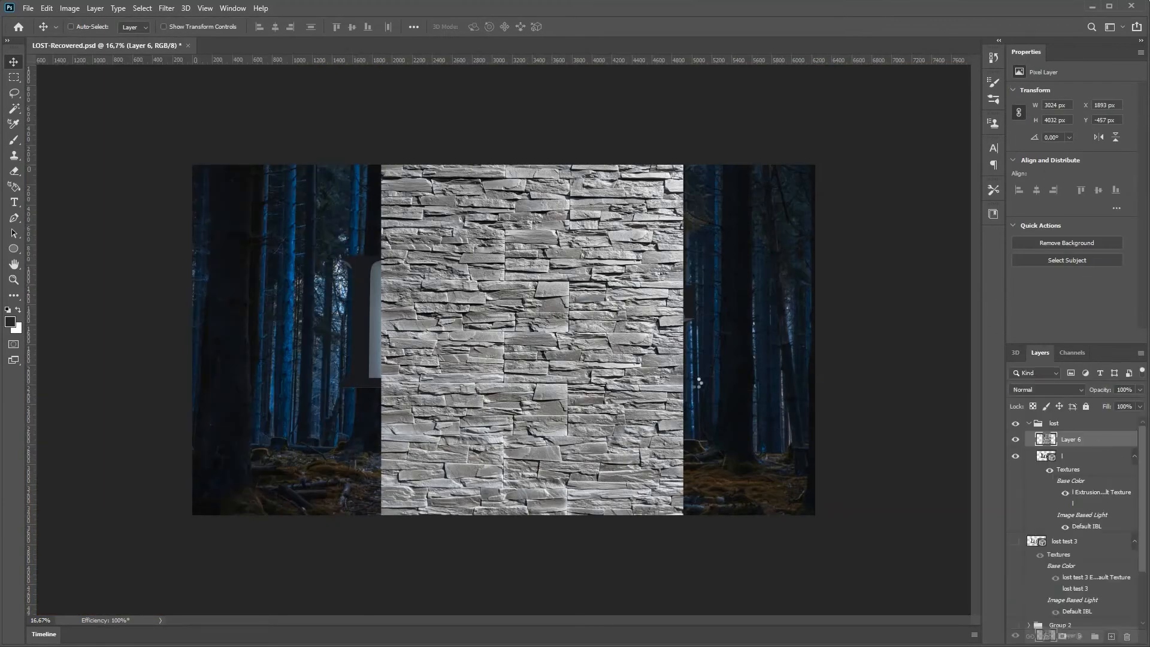
{"action": "key", "text": "ctrl+j"}
{"action": "mouse_move", "coordinate": [1068, 440]}
{"action": "left_mouse_down"}
{"action": "mouse_move", "coordinate": [1067, 419]}
{"action": "mouse_move", "coordinate": [1061, 433]}
{"action": "left_mouse_up"}
{"action": "left_click_drag", "start_coordinate": [589, 406], "coordinate": [891, 411]}
{"action": "left_click_drag", "start_coordinate": [891, 411], "coordinate": [859, 412]}
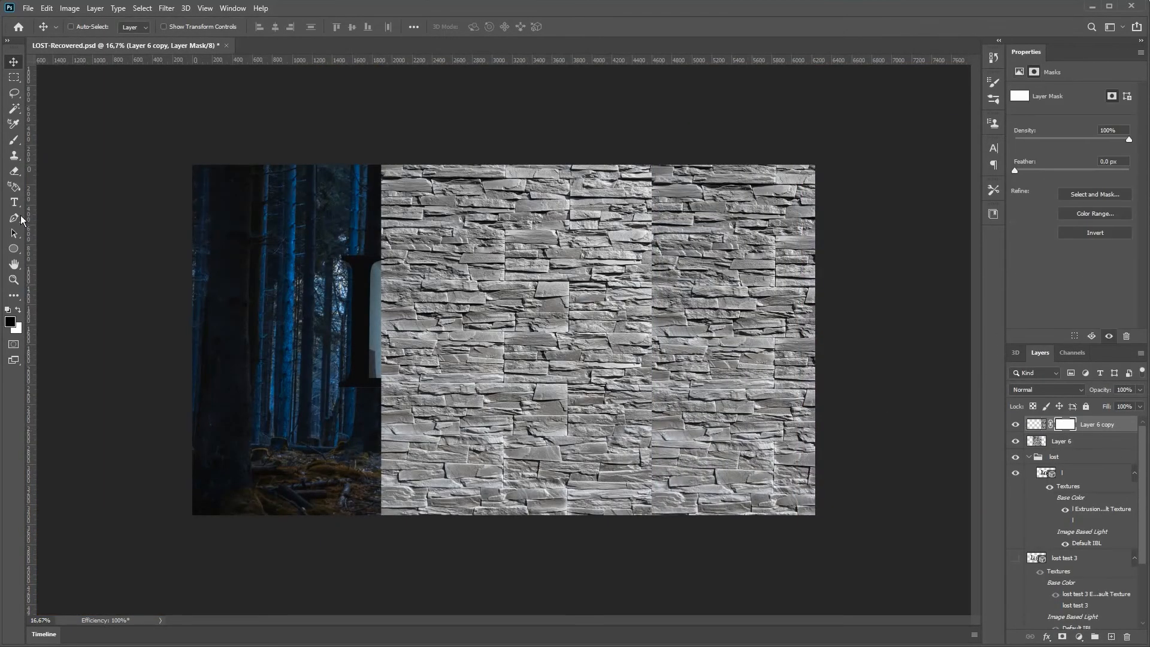
- Switch to the Essentials (Default) workspace to get the standard set of tools
{"action": "left_click", "coordinate": [13, 186]}
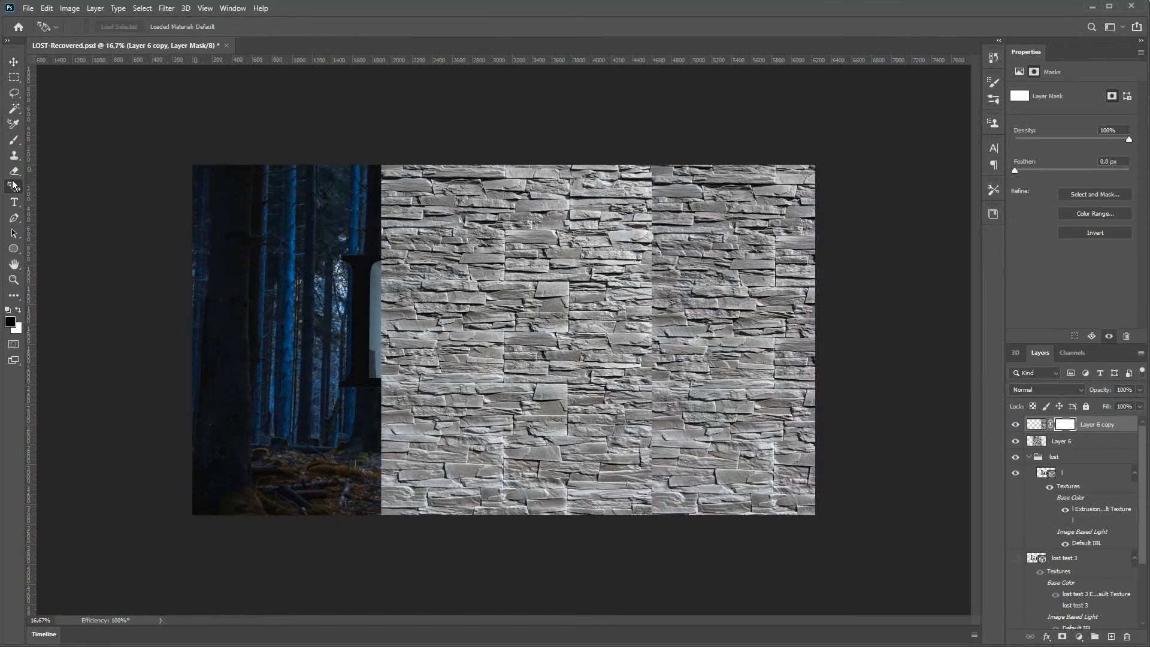
{"action": "left_click", "coordinate": [204, 8]}
{"action": "mouse_move", "coordinate": [232, 8]}
{"action": "mouse_move", "coordinate": [239, 30]}
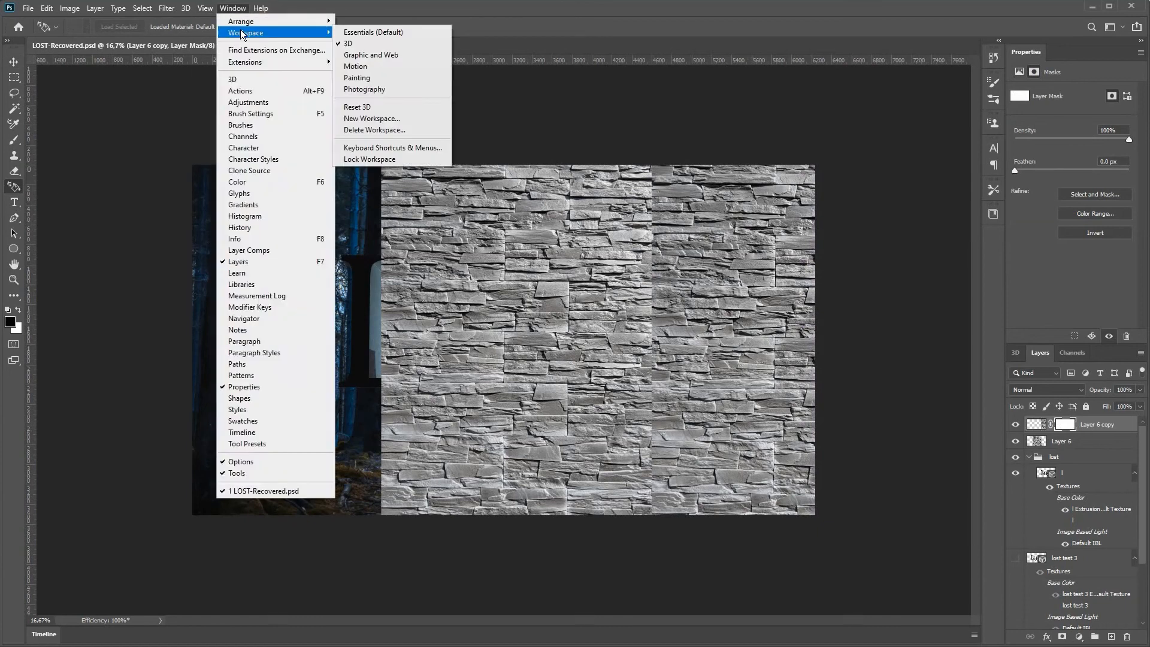
{"action": "left_click", "coordinate": [384, 31]}
- Blend the seam between the two stone wall layers with a gradient on the Layer 6 copy mask
{"action": "right_click", "coordinate": [14, 248]}
{"action": "left_click", "coordinate": [42, 248]}
{"action": "mouse_move", "coordinate": [642, 362]}
{"action": "left_mouse_down"}
{"action": "mouse_move", "coordinate": [671, 362]}
{"action": "mouse_move", "coordinate": [642, 361]}
{"action": "left_mouse_up"}
{"action": "key", "text": "ctrl+z"}
{"action": "key", "text": "ctrl+z"}
{"action": "left_click", "coordinate": [996, 423]}
{"action": "left_click", "coordinate": [997, 424]}
{"action": "left_click", "coordinate": [1062, 636]}
- Shift both stone wall layers to the canvas's left edge and duplicate Layer 6 copy to fill the remaining right part
{"action": "key", "text": "v"}
{"action": "left_click_drag", "start_coordinate": [830, 437], "coordinate": [801, 437]}
{"action": "left_click", "coordinate": [1053, 440], "text": "shift"}
{"action": "left_click_drag", "start_coordinate": [742, 389], "coordinate": [535, 390]}
{"action": "left_click", "coordinate": [1075, 423]}
{"action": "left_click_drag", "start_coordinate": [507, 343], "coordinate": [761, 343], "text": "alt"}
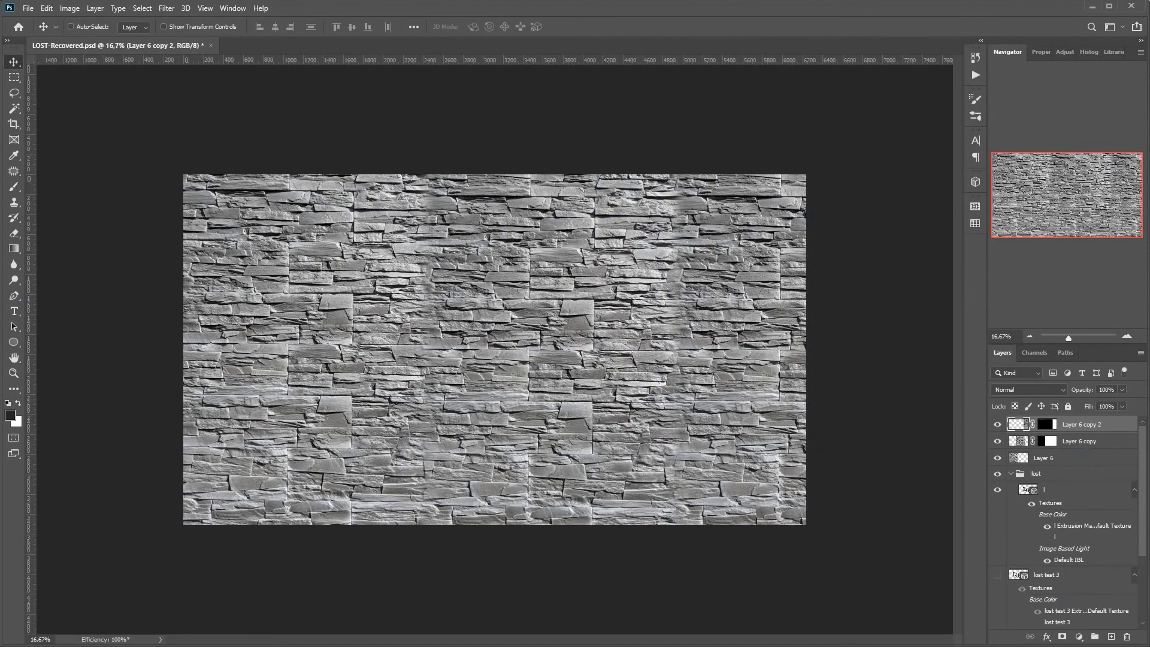
- Group the three stone wall layers
{"action": "key", "text": "b"}
{"action": "left_click", "coordinate": [1084, 457], "text": "shift"}
{"action": "key", "text": "ctrl+g"}
{"action": "double_click", "coordinate": [1011, 424]}
{"action": "key", "text": "Escape"}
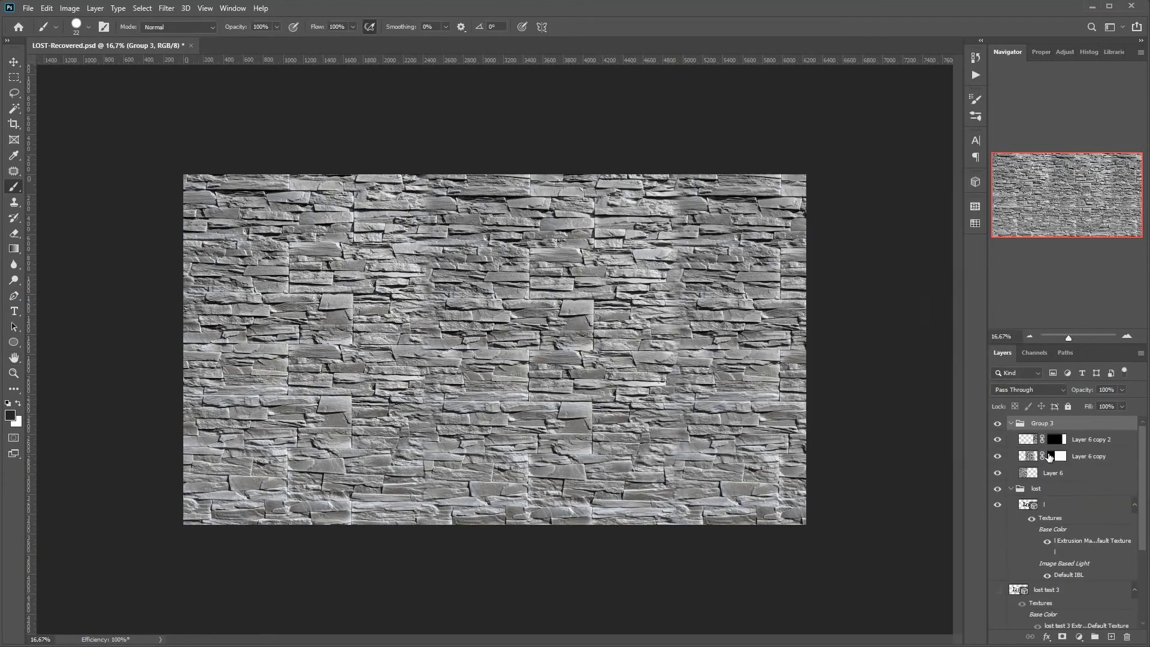
- Add an empty layer above Layer 6 copy and clip it to that layer
{"action": "left_click", "coordinate": [1071, 455]}
{"action": "left_click", "coordinate": [1072, 473]}
{"action": "left_click", "coordinate": [1060, 456]}
{"action": "left_click", "coordinate": [997, 456]}
{"action": "left_click", "coordinate": [997, 456]}
{"action": "left_click", "coordinate": [1110, 636]}
{"action": "key", "text": "ctrl+alt+g"}
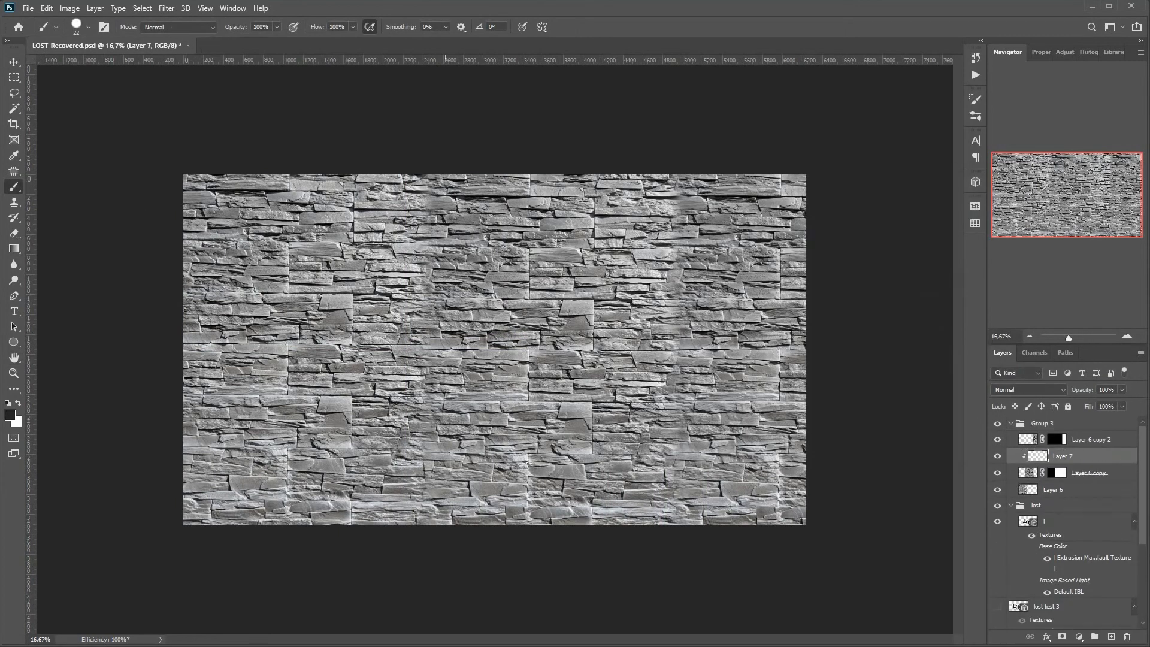
- Add a brightening Curves adjustment raising input 101 to output 121, invert its mask to black, and check its effect
{"action": "left_click", "coordinate": [1078, 636]}
{"action": "left_click", "coordinate": [1099, 444]}
{"action": "left_click_drag", "start_coordinate": [1064, 184], "coordinate": [1063, 175]}
{"action": "key", "text": "ctrl+i"}
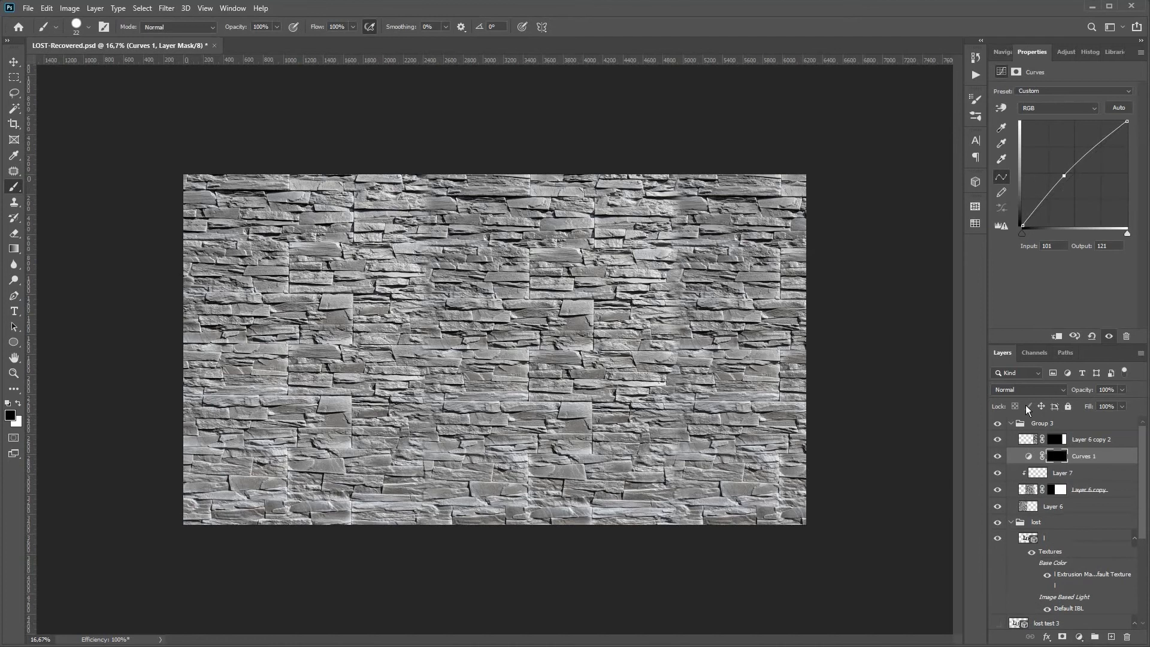
{"action": "left_click", "coordinate": [997, 456]}
{"action": "left_click", "coordinate": [997, 456]}
- Delete the empty Layer 7 and clip the Curves adjustment to Layer 6 copy
{"action": "left_click", "coordinate": [1028, 472]}
{"action": "key", "text": "Delete"}
{"action": "left_click", "coordinate": [1030, 465], "text": "alt"}
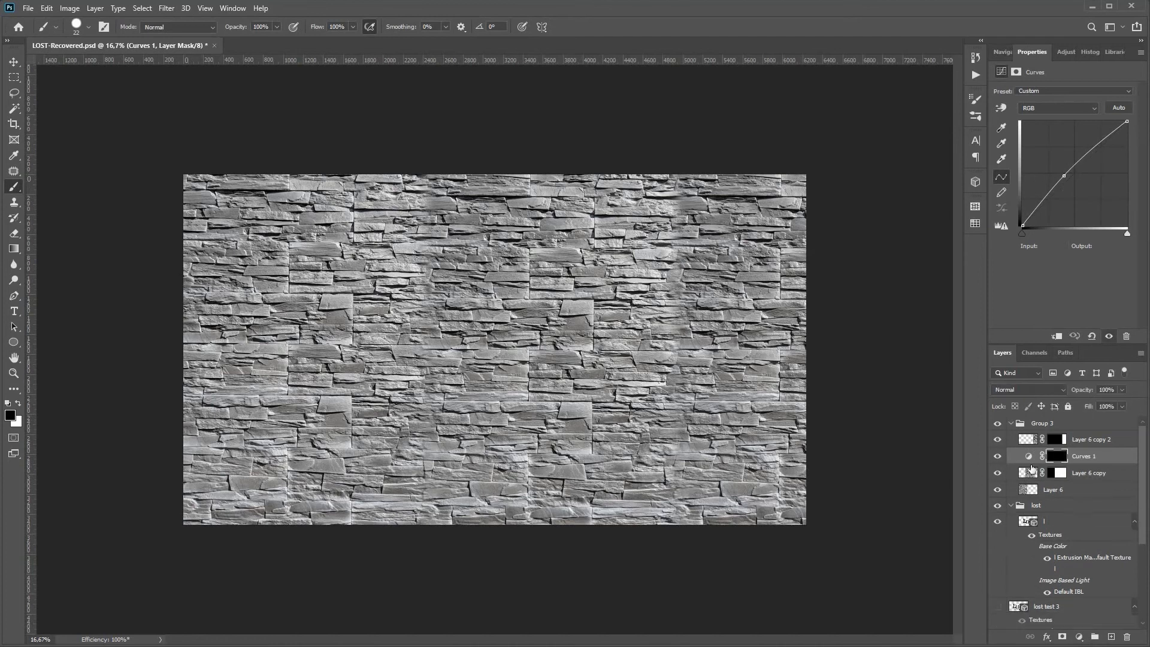
- Paint a white radial gradient into the Curves mask near the wall's upper middle to brighten that area
{"action": "left_click", "coordinate": [15, 247]}
{"action": "left_click", "coordinate": [153, 27]}
{"action": "key", "text": "x"}
{"action": "key", "text": "."}
{"action": "left_click_drag", "start_coordinate": [471, 207], "coordinate": [519, 214]}
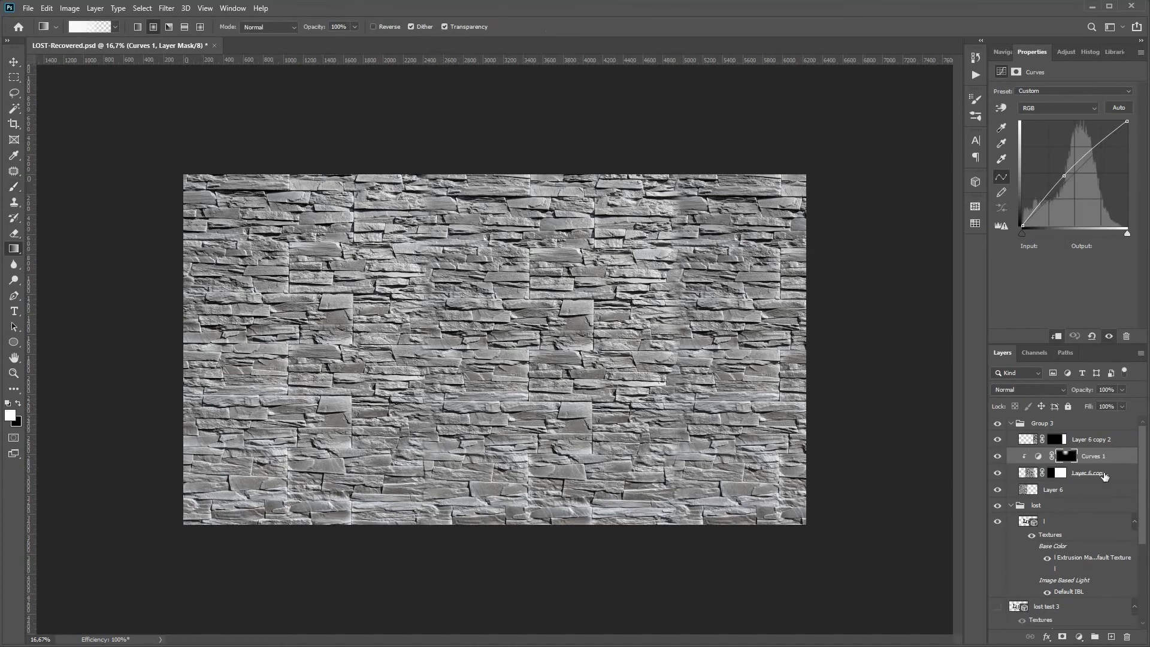
- Duplicate Layer 6 copy with its clipped Curves, move the duplicates higher in the group, and shift them to the canvas's right part
{"action": "left_click", "coordinate": [1103, 473], "text": "shift"}
{"action": "left_click_drag", "start_coordinate": [1103, 474], "coordinate": [1111, 636]}
{"action": "key", "text": "v"}
{"action": "left_click_drag", "start_coordinate": [1096, 461], "coordinate": [1095, 430]}
{"action": "left_click_drag", "start_coordinate": [550, 421], "coordinate": [791, 422]}
- Delete the redundant Layer 6 copy 2 from the stone wall group
{"action": "left_click", "coordinate": [1107, 473]}
{"action": "key", "text": "Delete"}
{"action": "key", "text": "Delete"}
{"action": "key", "text": "ctrl+z"}
- Merge Group 3 into a single layer and rename it "texture test"
{"action": "left_click", "coordinate": [1076, 423]}
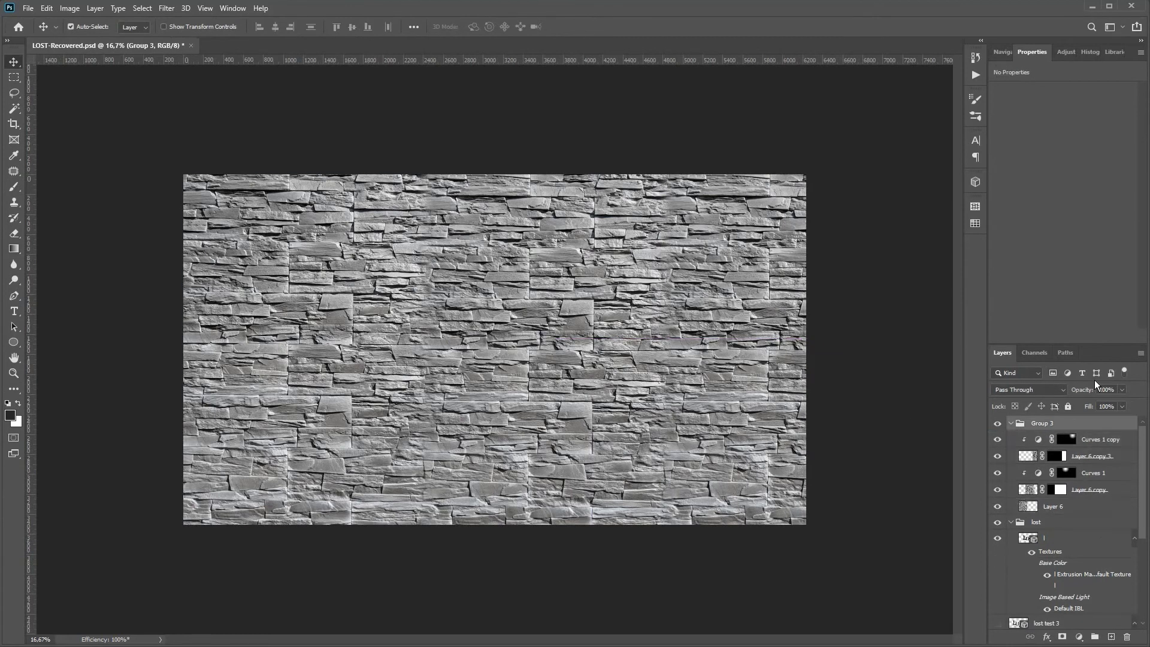
{"action": "key", "text": "ctrl+e"}
{"action": "double_click", "coordinate": [1043, 423]}
{"action": "type", "text": "texture test"}
{"action": "key", "text": "Return"}
- Switch back to the 3D workspace
{"action": "left_click", "coordinate": [186, 8]}
{"action": "mouse_move", "coordinate": [220, 10]}
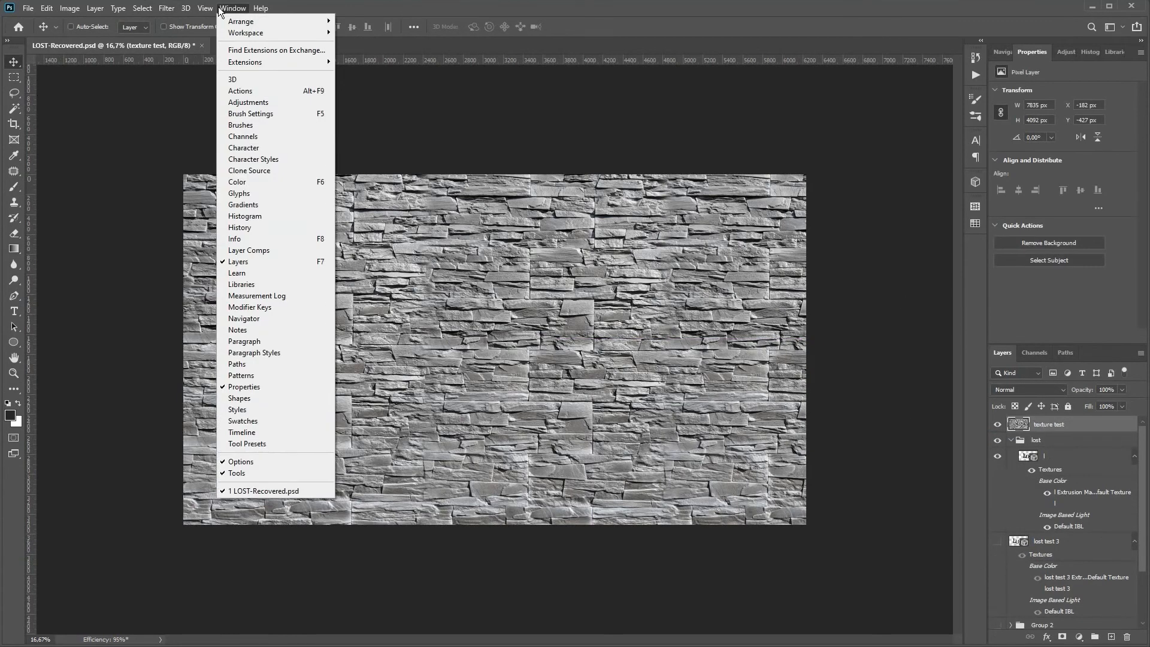
{"action": "left_click", "coordinate": [240, 79]}
{"action": "left_click", "coordinate": [233, 7]}
{"action": "mouse_move", "coordinate": [263, 32]}
{"action": "left_click", "coordinate": [347, 44]}
- Convert the texture test layer into a 3D postcard mesh
{"action": "left_click", "coordinate": [205, 8]}
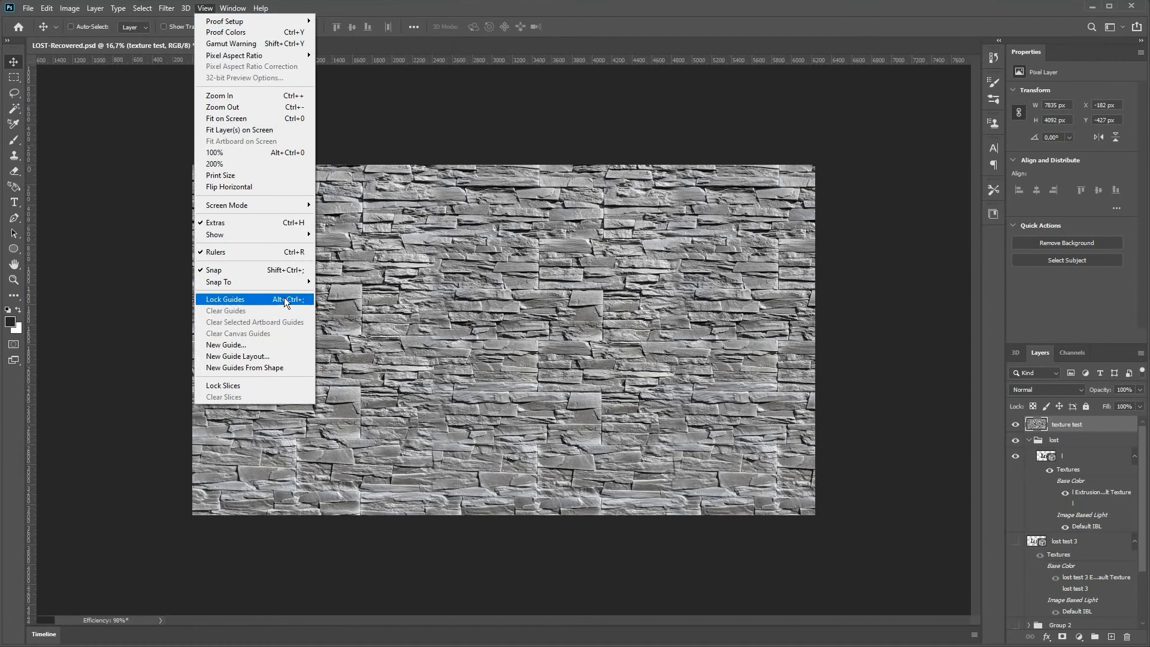
{"action": "mouse_move", "coordinate": [186, 10]}
{"action": "mouse_move", "coordinate": [269, 125]}
{"action": "left_click", "coordinate": [344, 123]}
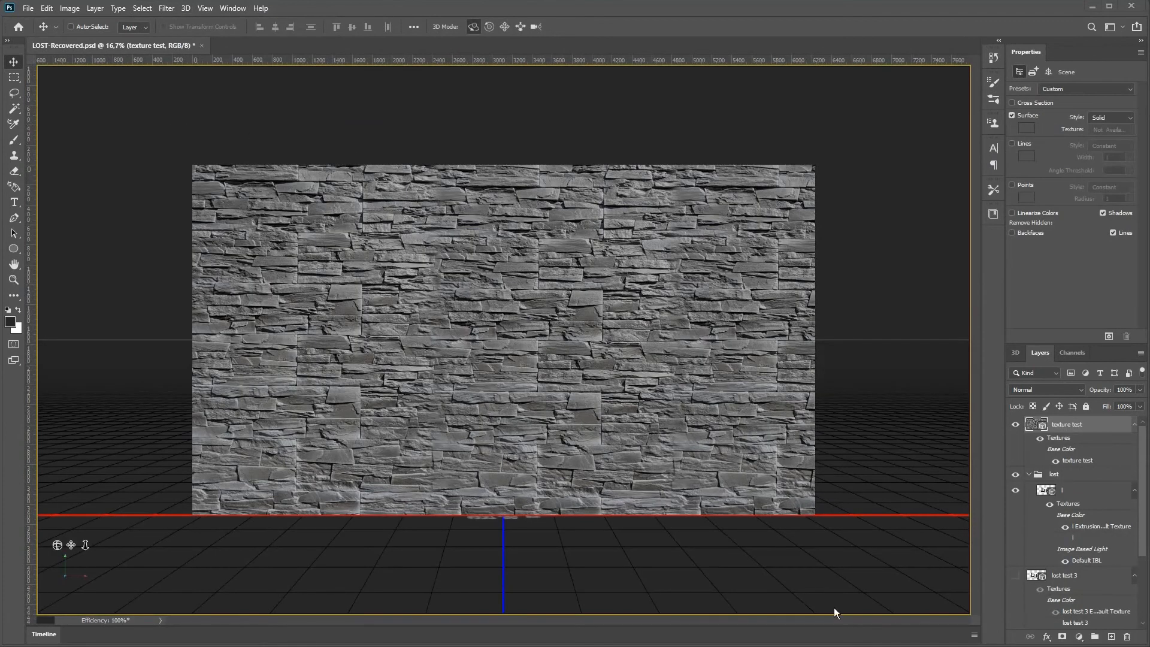
- Save the postcard's stone material as a new preset in the 3D material library
{"action": "left_click", "coordinate": [232, 7]}
{"action": "mouse_move", "coordinate": [254, 35]}
{"action": "left_click", "coordinate": [346, 43]}
{"action": "left_click", "coordinate": [1059, 436]}
{"action": "left_click", "coordinate": [1130, 98]}
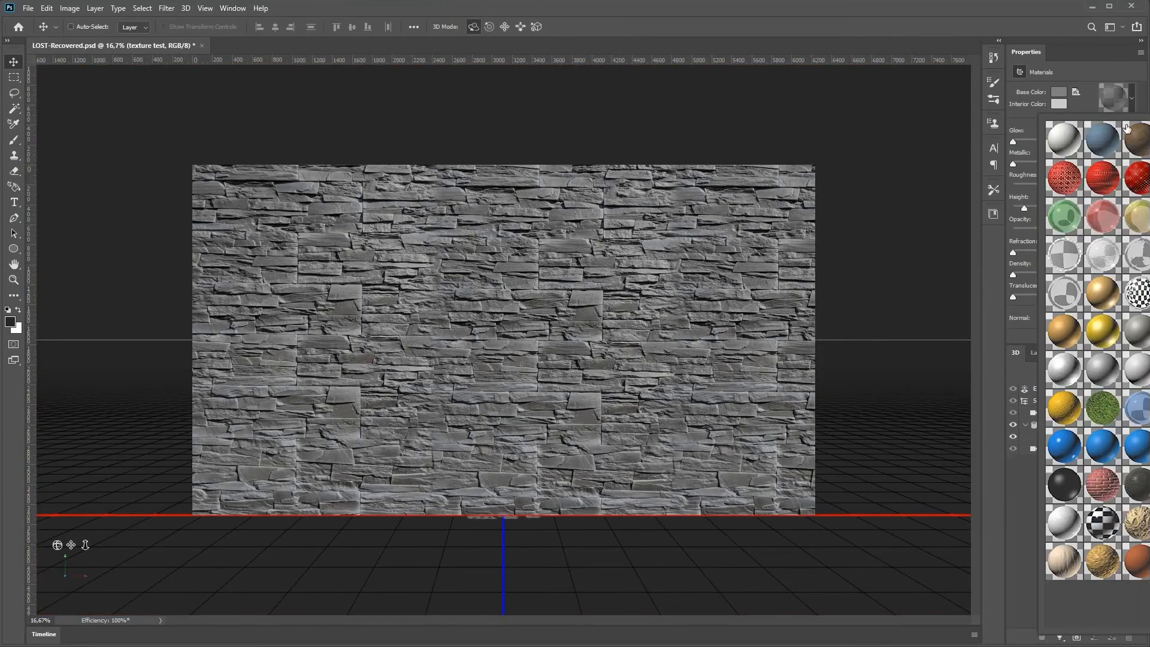
{"action": "key", "text": "Return"}
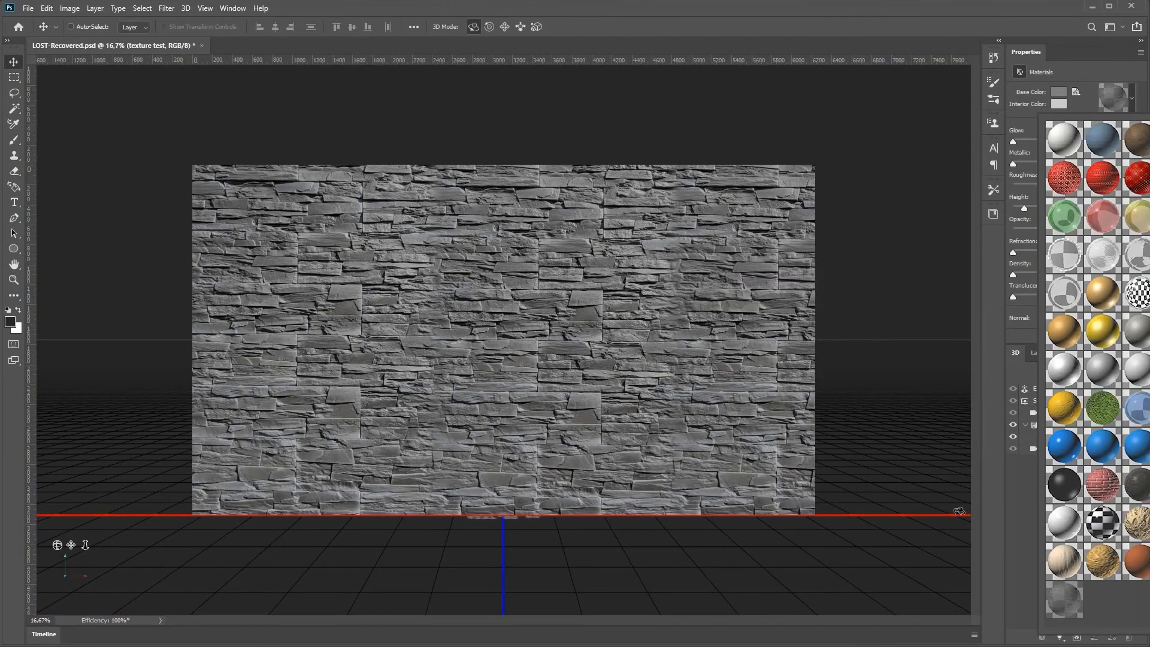
- Hide the texture test layer and apply the saved stone material to all five materials of the LOST 3D text
{"action": "left_click", "coordinate": [1096, 55]}
{"action": "left_click", "coordinate": [1038, 352]}
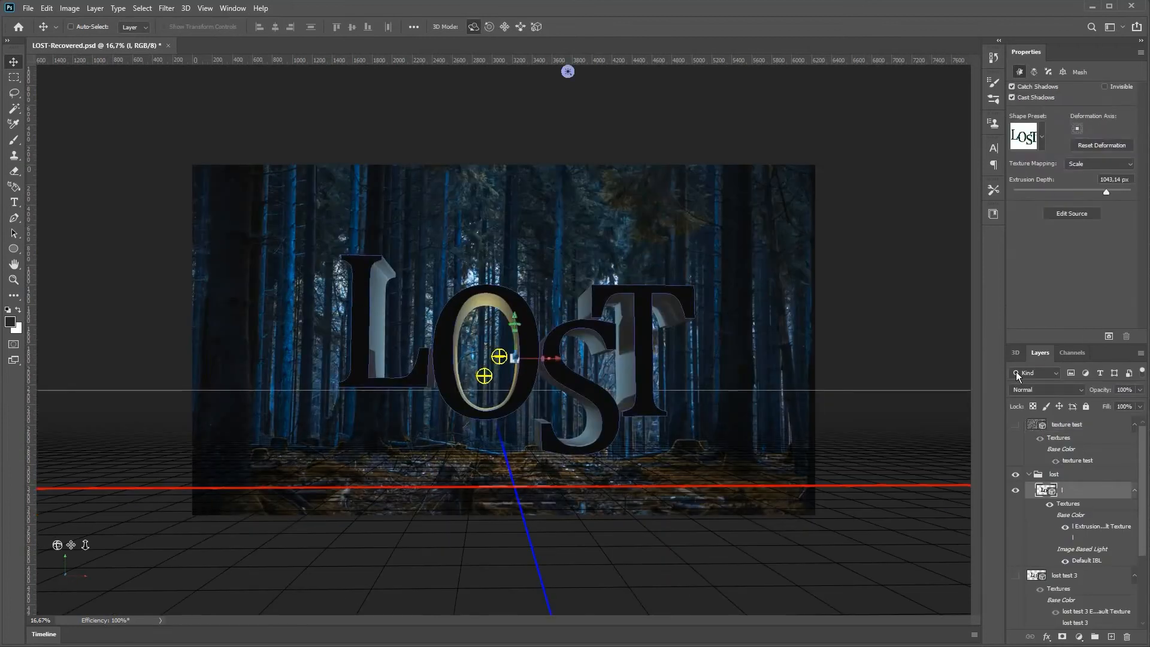
{"action": "left_click", "coordinate": [1015, 352]}
{"action": "left_click", "coordinate": [1078, 448]}
{"action": "left_click", "coordinate": [1088, 496], "text": "shift"}
{"action": "left_click", "coordinate": [1130, 98]}
{"action": "left_click", "coordinate": [1063, 599]}
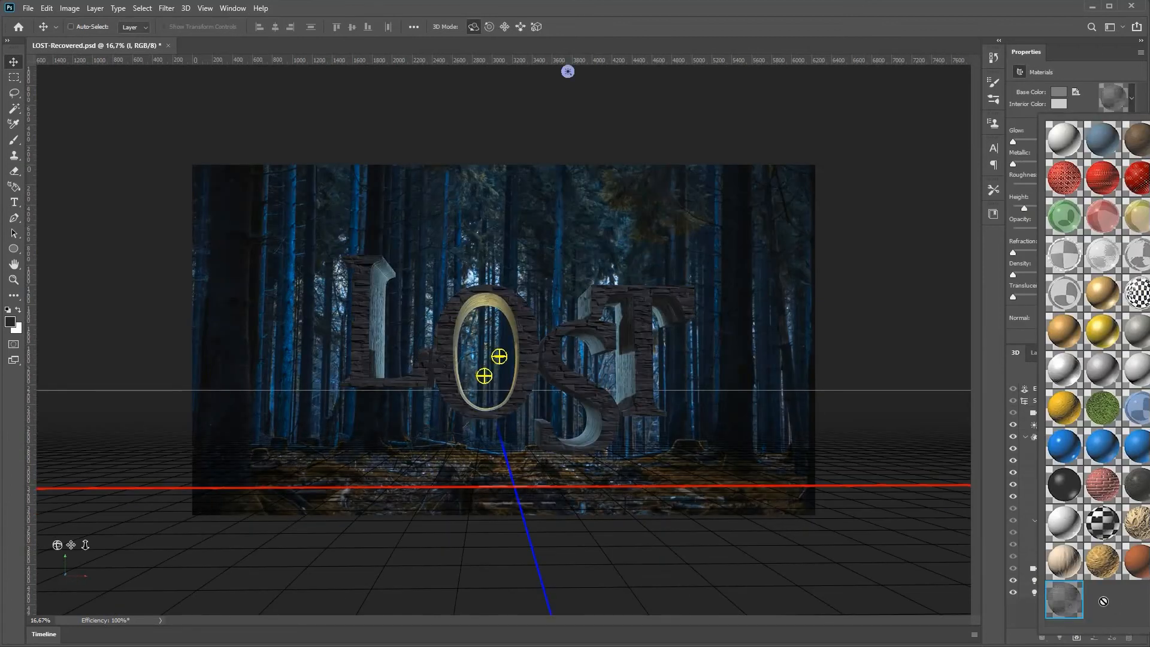
{"action": "left_click", "coordinate": [1037, 96]}
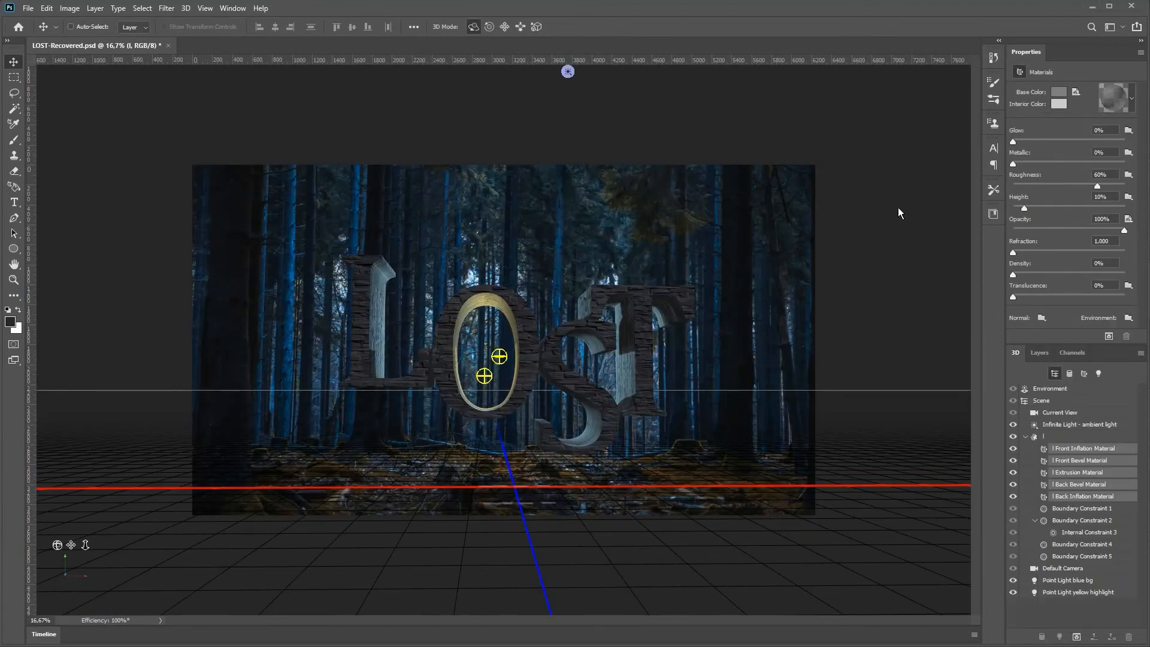
- Set the Back Inflation Material's roughness to 87% and render the stone-textured lettering
{"action": "left_click_drag", "start_coordinate": [1053, 187], "coordinate": [1115, 187]}
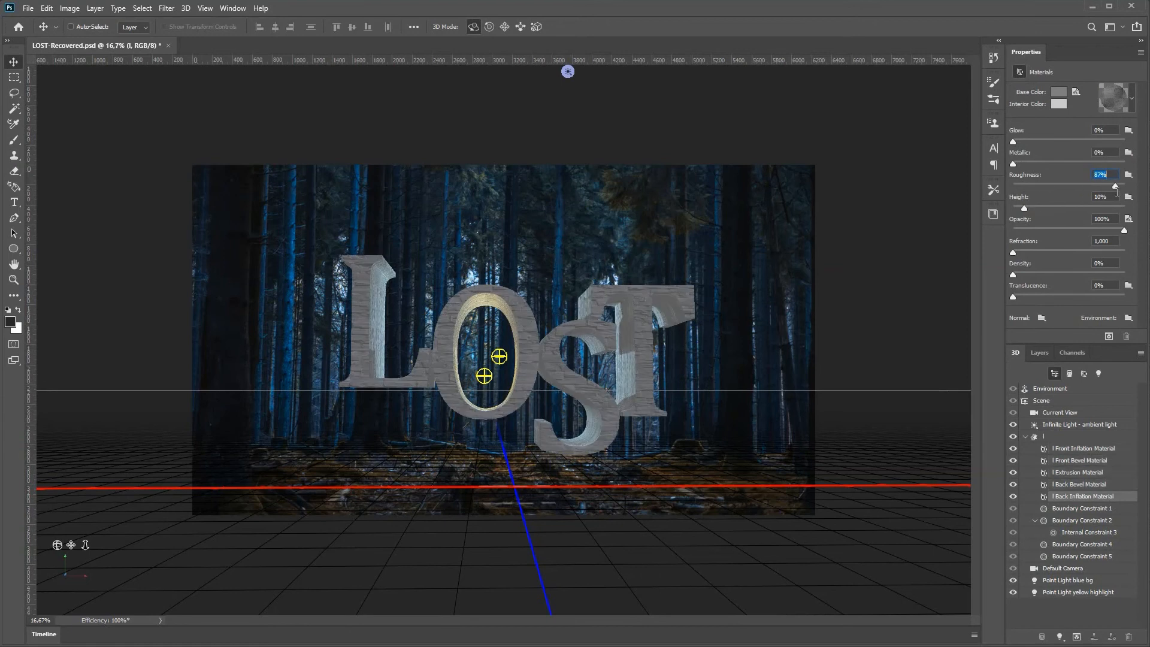
{"action": "left_click", "coordinate": [1108, 336]}
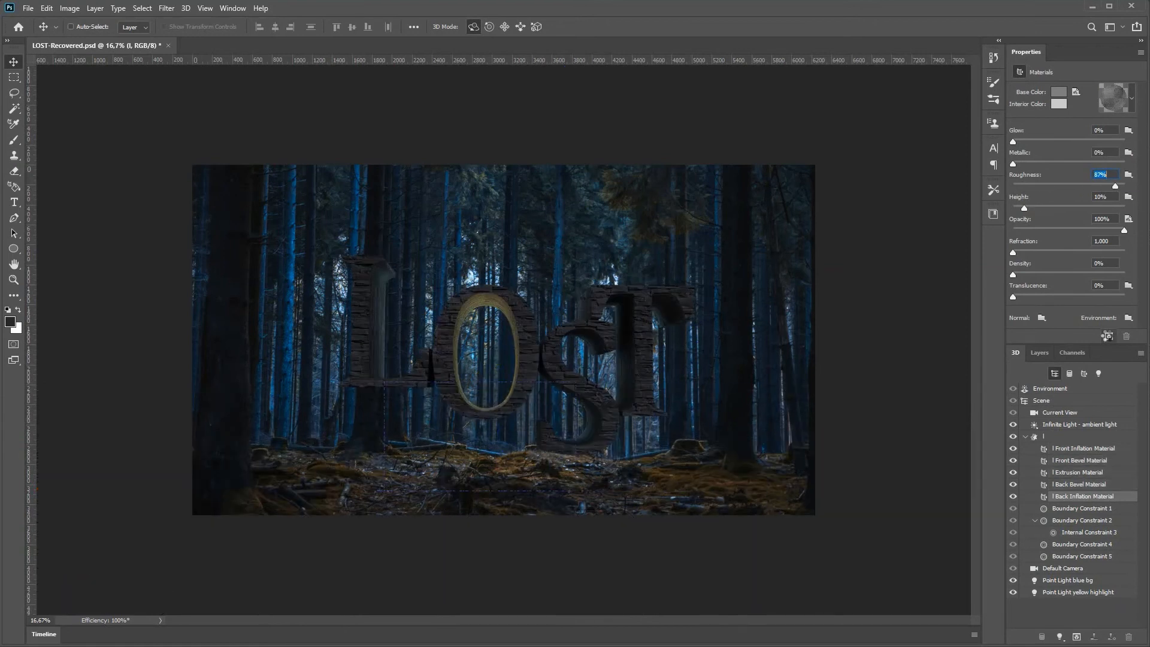
{"action": "left_click", "coordinate": [844, 336]}
{"action": "left_click", "coordinate": [1108, 336]}
{"action": "left_click", "coordinate": [761, 410]}
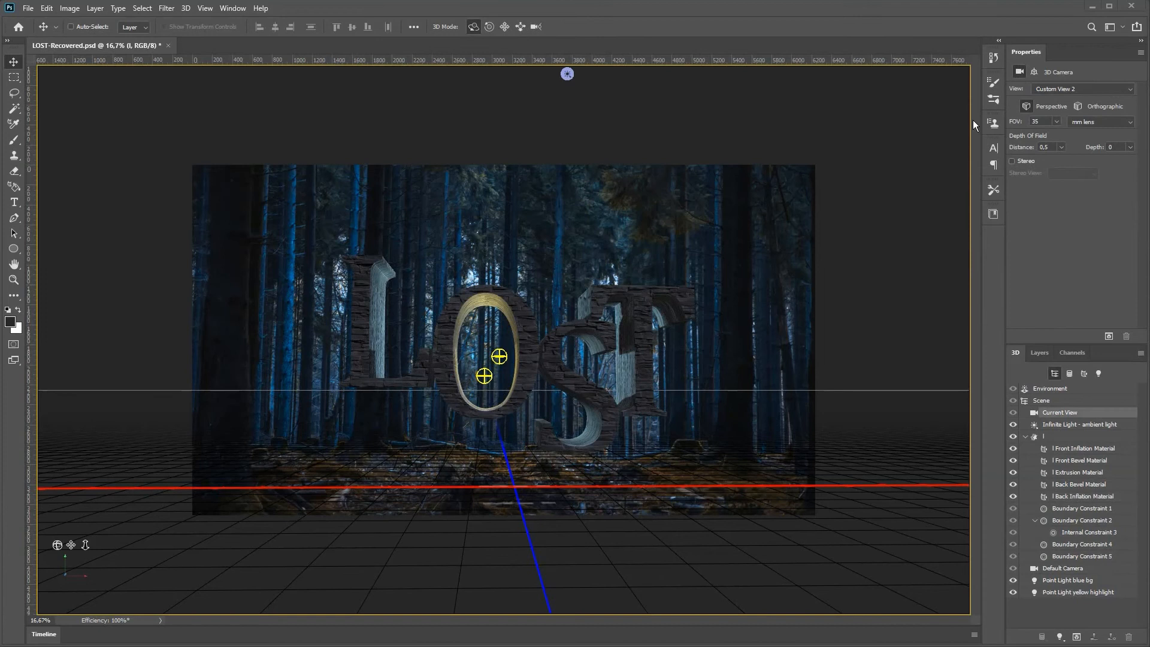
- Examine the Extrusion Material's properties and inspect the stone letters up close at 33.33% with the Navigator
{"action": "left_click", "coordinate": [1061, 473]}
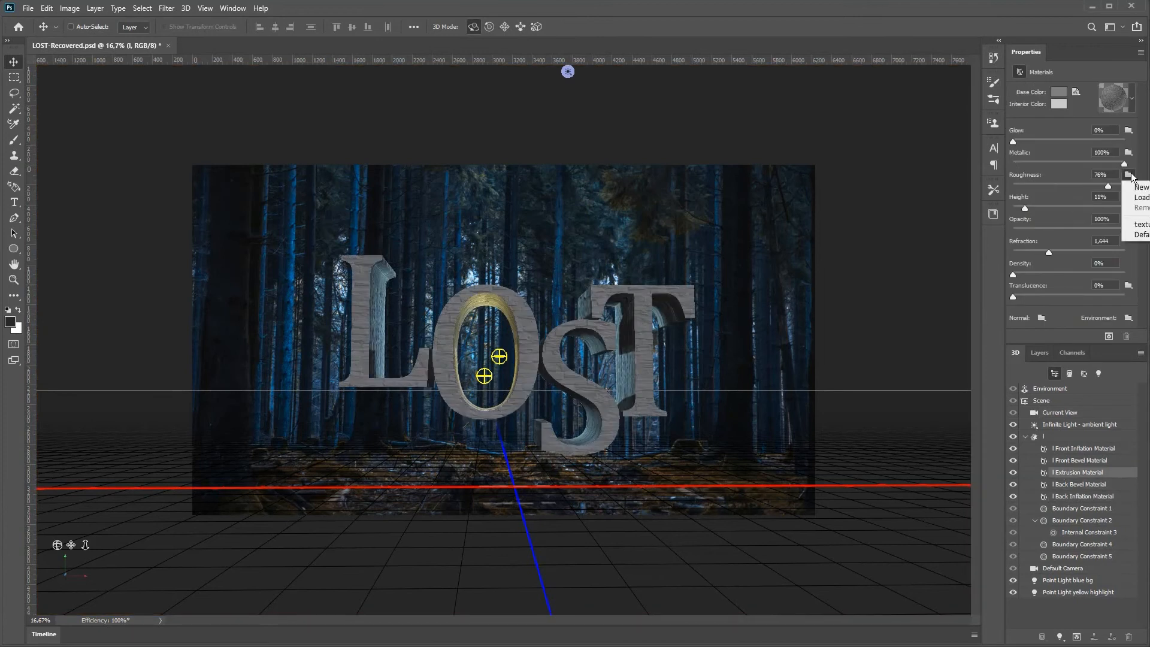
{"action": "left_click", "coordinate": [1056, 413]}
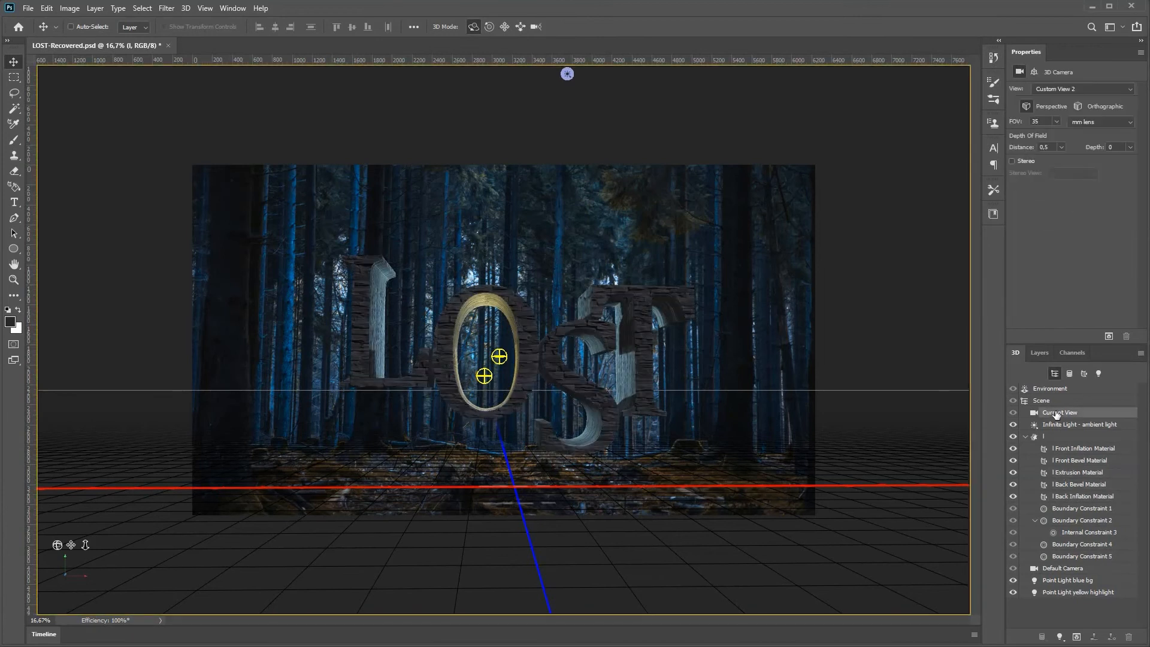
{"action": "left_click", "coordinate": [232, 8]}
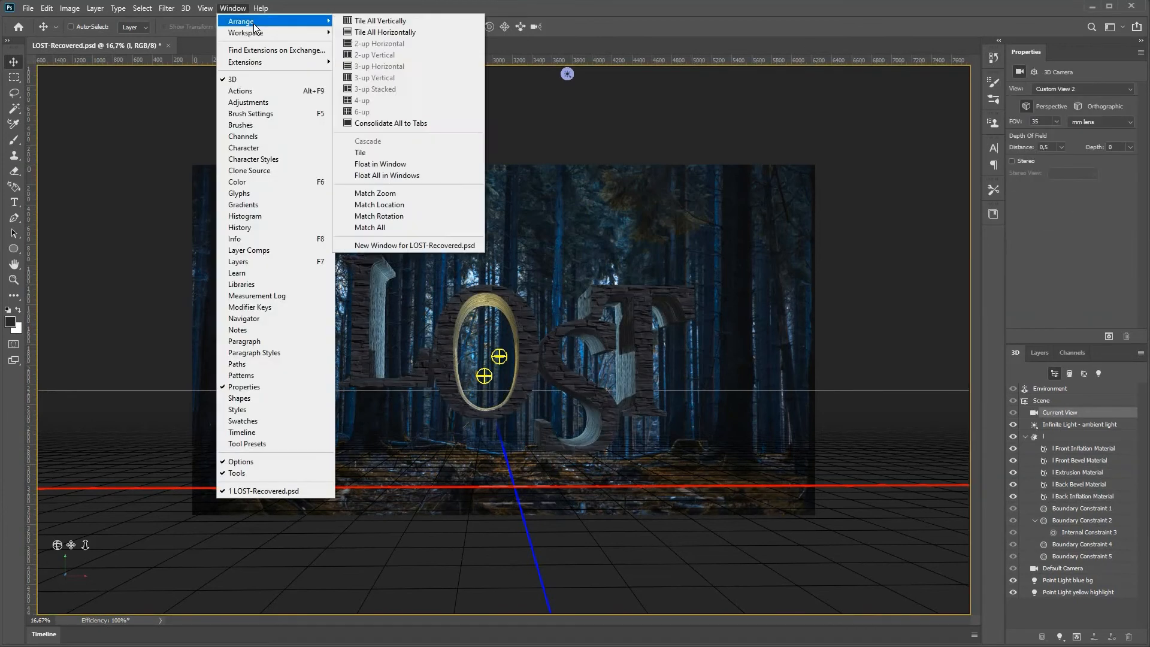
{"action": "left_click", "coordinate": [252, 328]}
{"action": "left_click", "coordinate": [960, 150]}
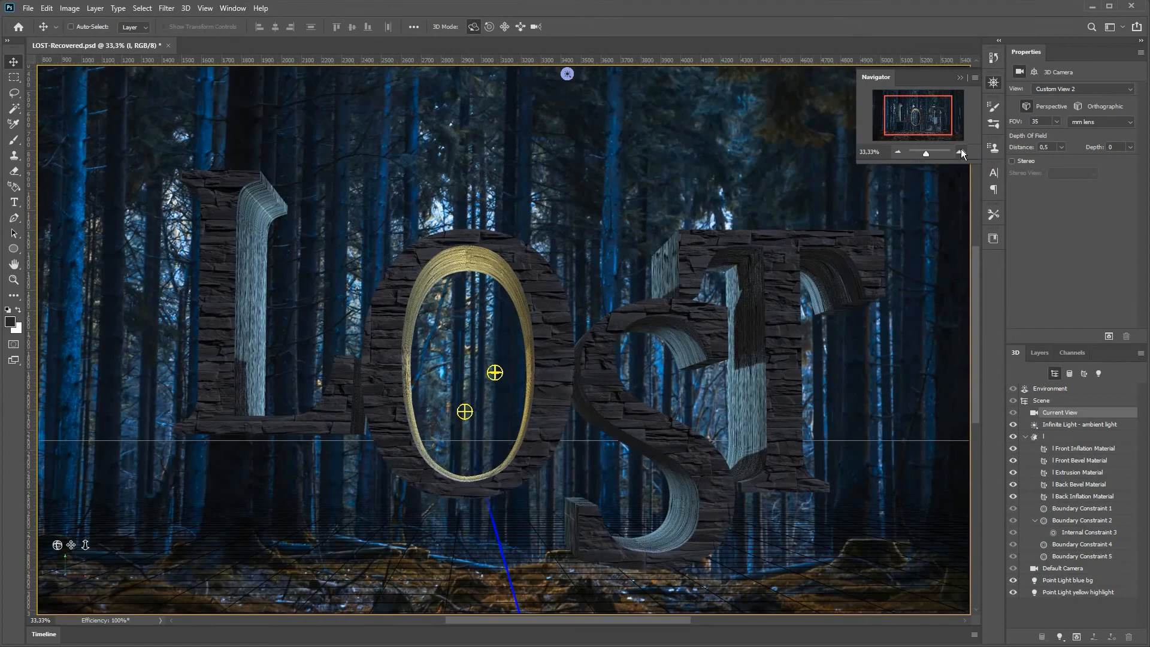
- Bring the rough brown rock wall photo into LOST-Recovered.psd as a new layer
{"action": "key", "text": "ctrl+alt+o"}
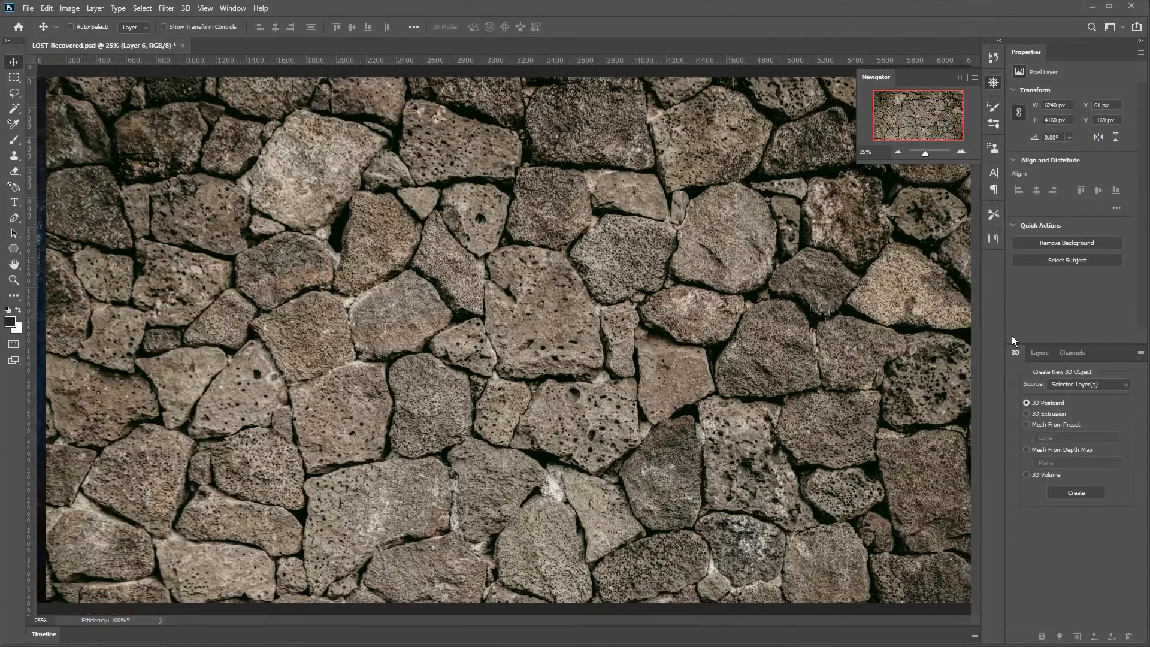
- Fit the rock wall layer in view and create a new tiled painting from it
{"action": "left_click_drag", "start_coordinate": [1050, 477], "coordinate": [1051, 470]}
{"action": "key", "text": "ctrl+t"}
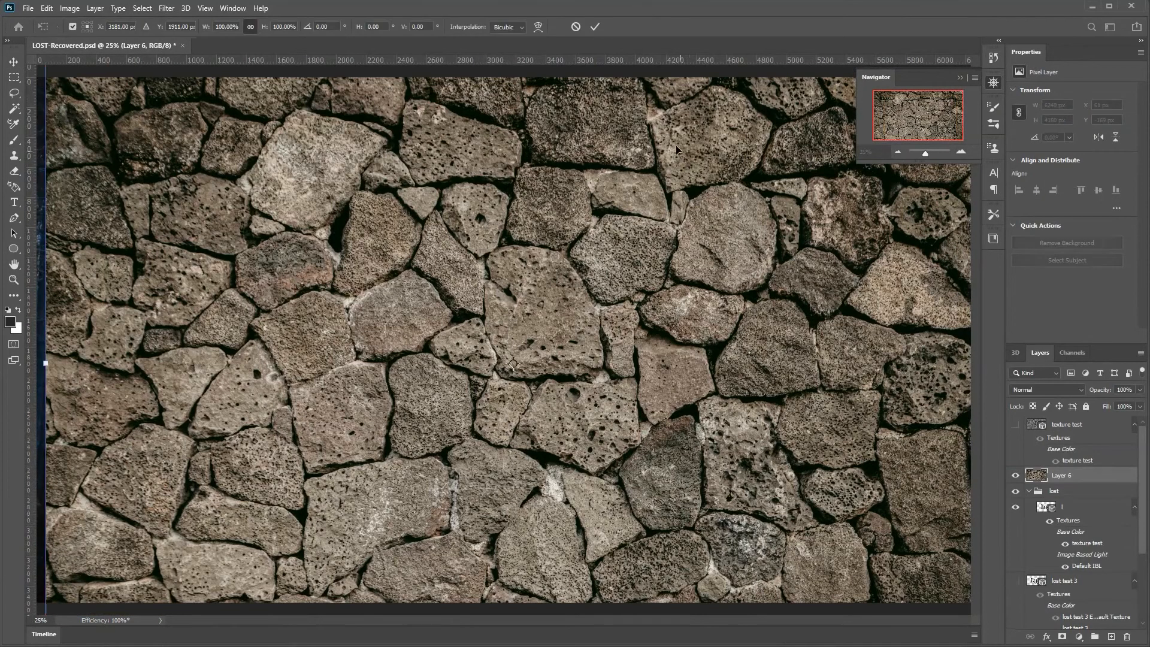
{"action": "left_click", "coordinate": [13, 264]}
{"action": "double_click", "coordinate": [14, 264]}
{"action": "left_click", "coordinate": [185, 8]}
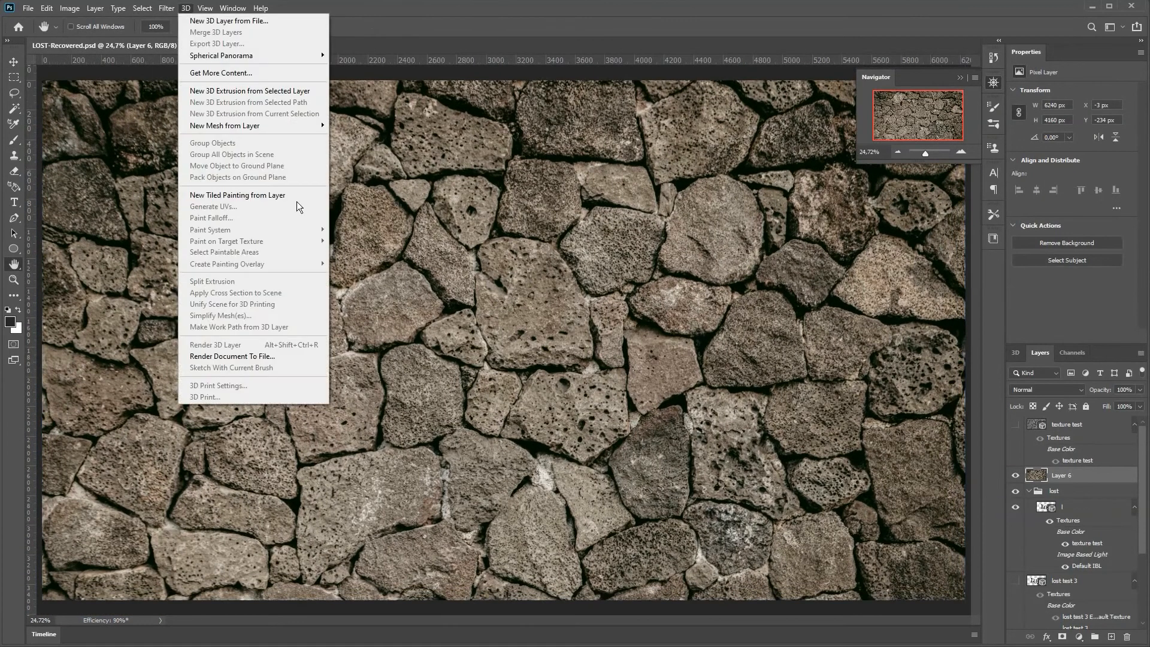
{"action": "left_click", "coordinate": [296, 197]}
- Save the tiled rock texture as a material preset named "stone wall mat", return to the LOST 3D text layer and save the document
{"action": "left_click", "coordinate": [1132, 99]}
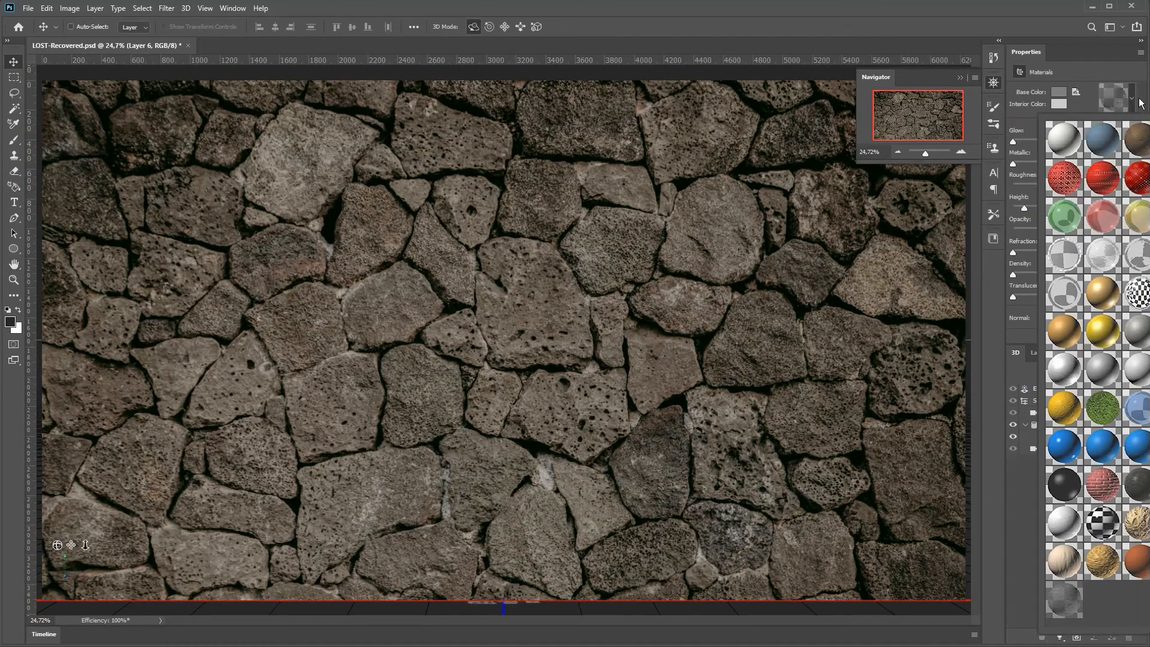
{"action": "left_click", "coordinate": [1029, 160]}
{"action": "type", "text": "stone wall mat"}
{"action": "key", "text": "Return"}
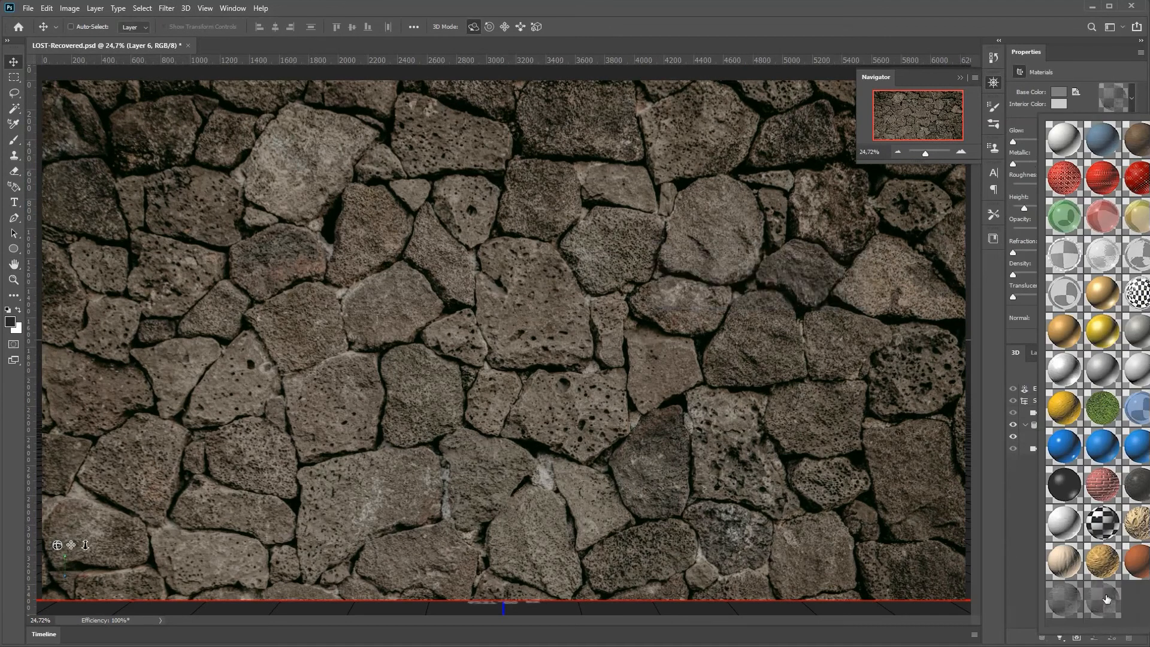
{"action": "left_click", "coordinate": [1104, 594]}
{"action": "left_click", "coordinate": [1043, 75]}
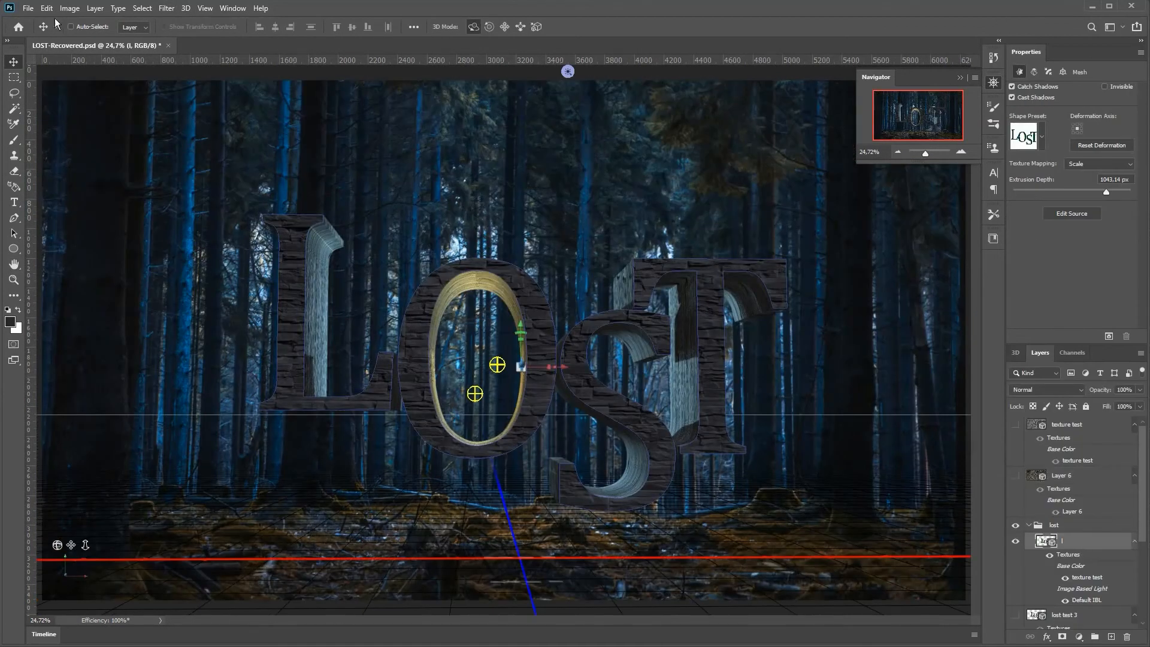
{"action": "key", "text": "ctrl+s"}
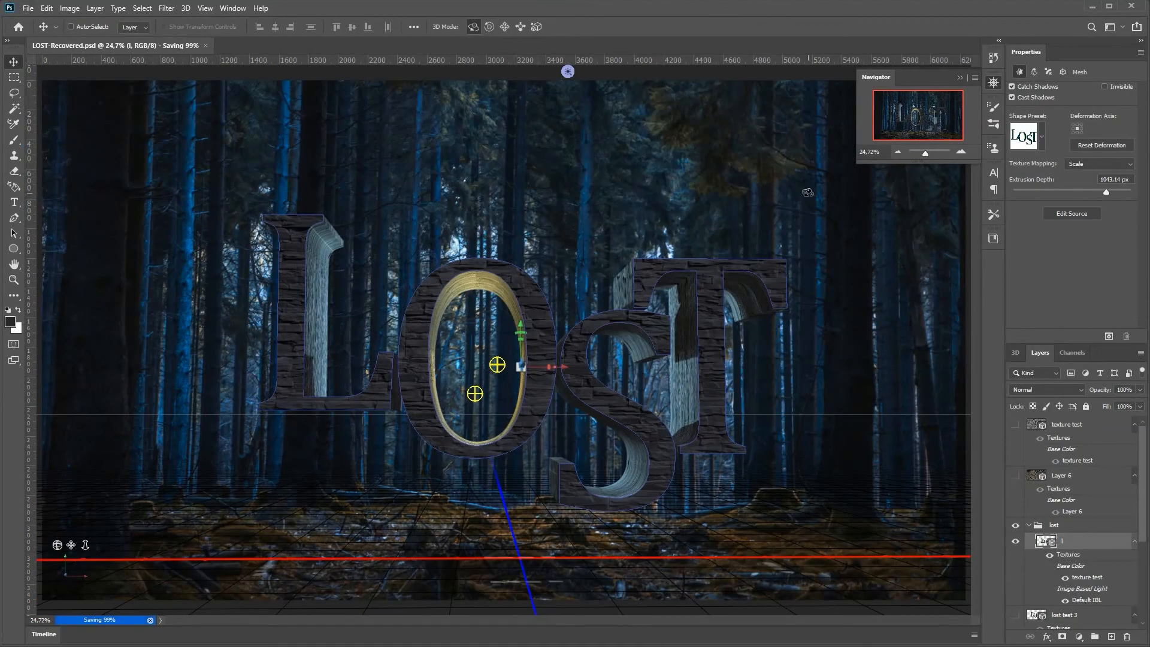
- Try the new rock wall material on all five LOST text materials and reapply the earlier stone material
{"action": "left_click", "coordinate": [1014, 352]}
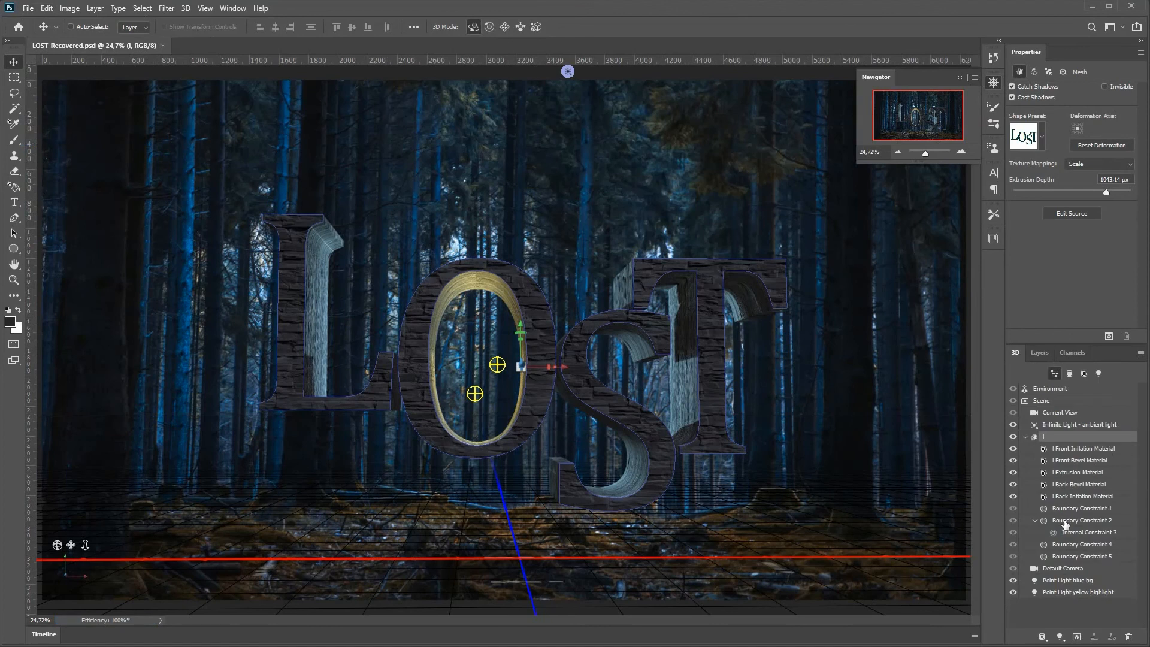
{"action": "left_click", "coordinate": [1103, 449]}
{"action": "left_click", "coordinate": [1103, 496], "text": "shift"}
{"action": "left_click", "coordinate": [1131, 99]}
{"action": "left_click", "coordinate": [1105, 595]}
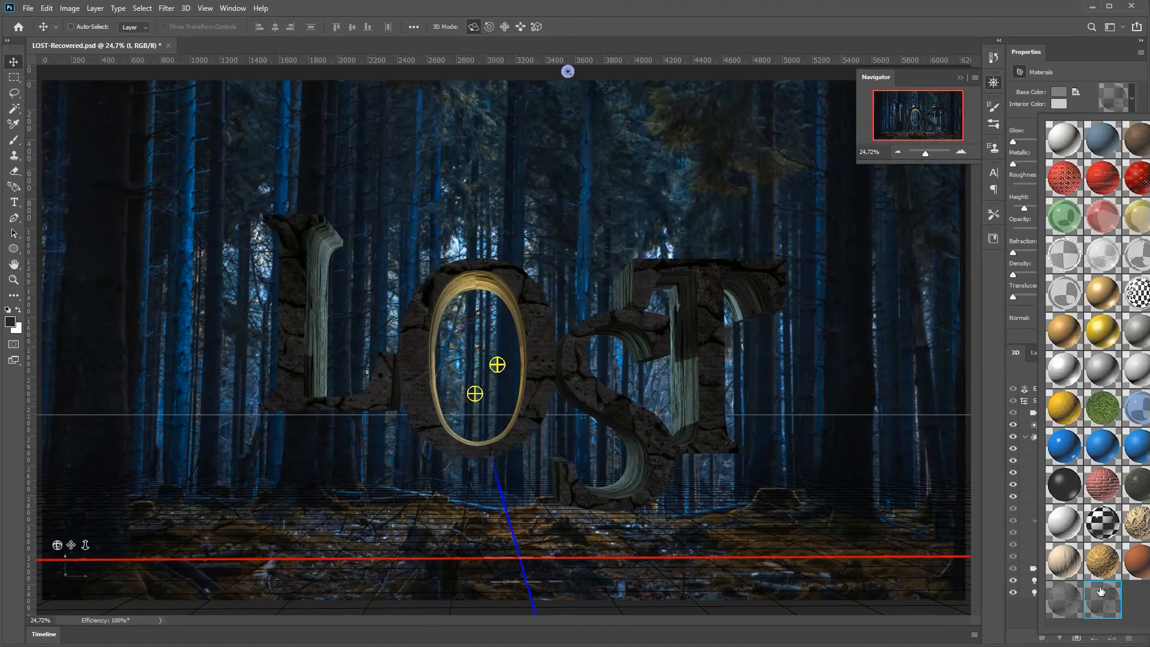
{"action": "double_click", "coordinate": [1075, 602]}
- Inspect the Back Bevel, Front Bevel and Extrusion materials and toggle the Extrusion Material's visibility
{"action": "left_click", "coordinate": [1074, 486]}
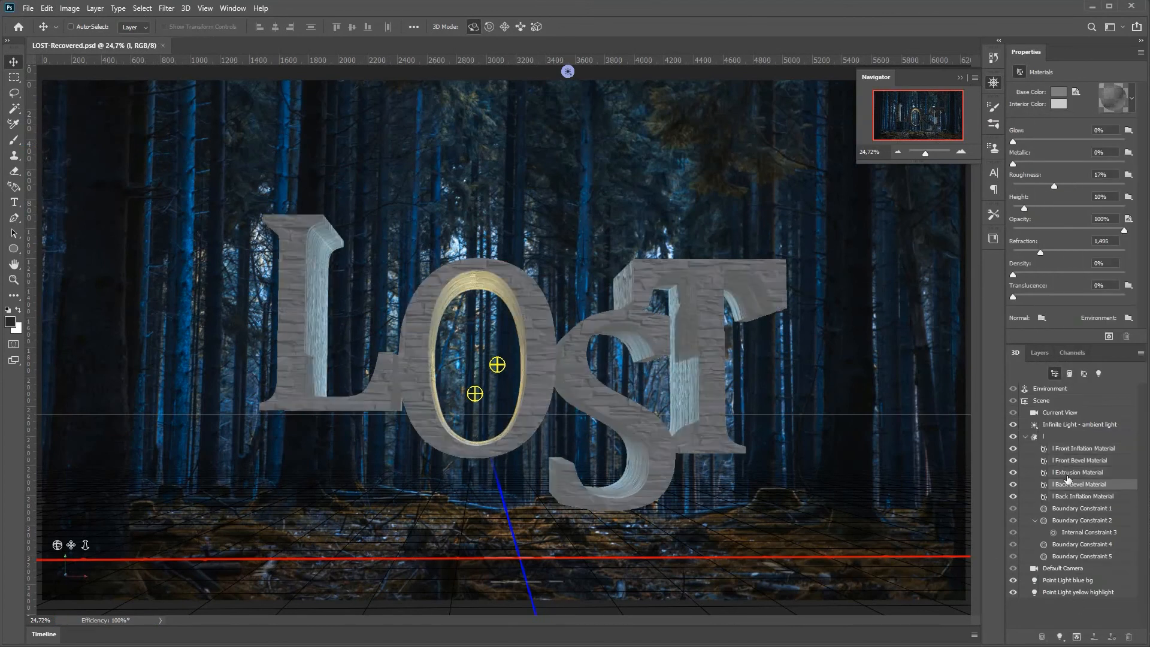
{"action": "left_click", "coordinate": [1057, 460]}
{"action": "left_click", "coordinate": [1052, 472]}
{"action": "left_click", "coordinate": [1013, 472]}
{"action": "left_click", "coordinate": [1013, 472]}
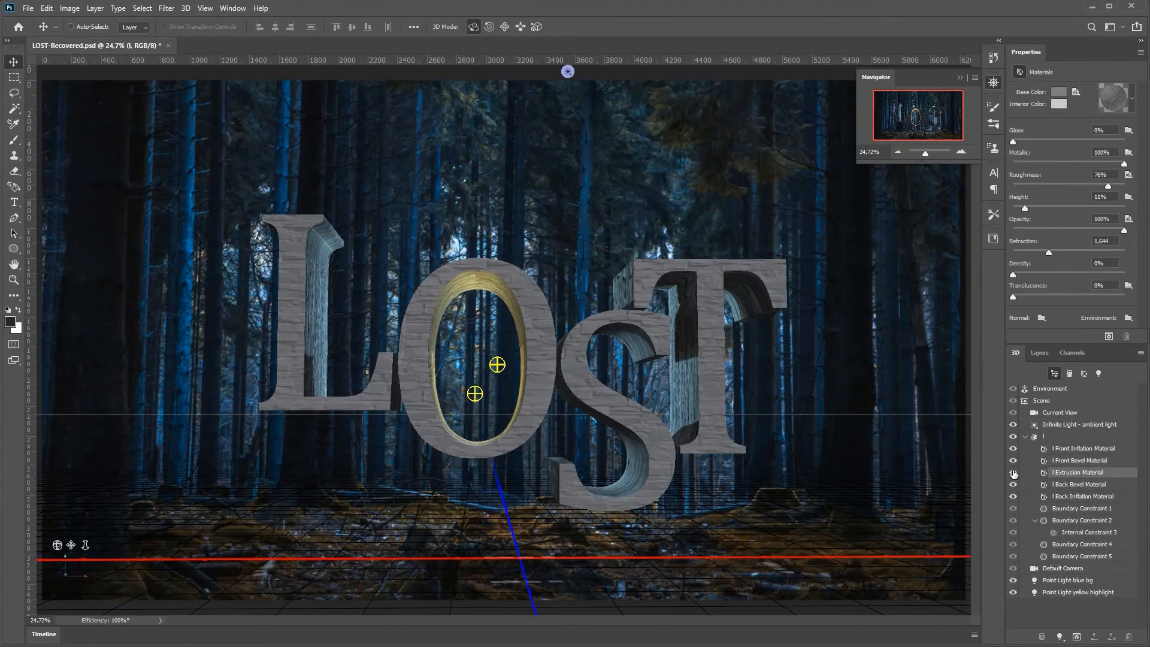
- Toggle the infinite ambient light off and on to compare its effect on the stone letters
{"action": "left_click", "coordinate": [1053, 414]}
{"action": "left_click", "coordinate": [1013, 424]}
{"action": "left_click", "coordinate": [1013, 424]}
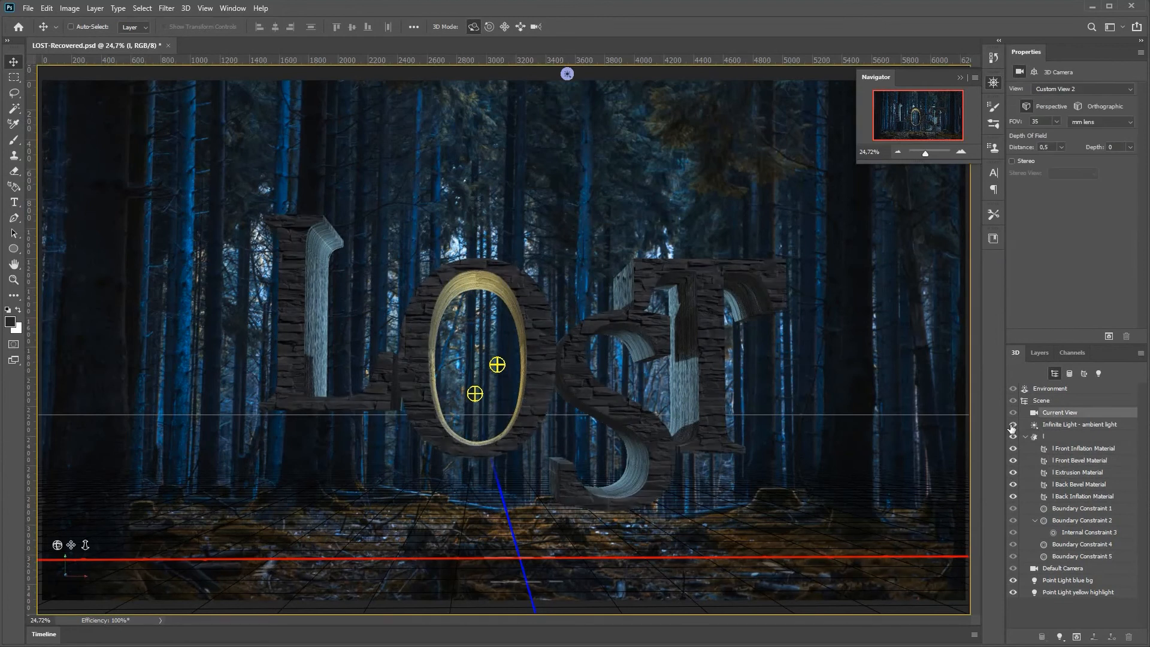
{"action": "left_click", "coordinate": [1012, 424]}
{"action": "left_click", "coordinate": [1012, 425]}
{"action": "left_click", "coordinate": [1012, 424]}
{"action": "left_click", "coordinate": [1055, 582]}
{"action": "left_click", "coordinate": [1042, 401]}
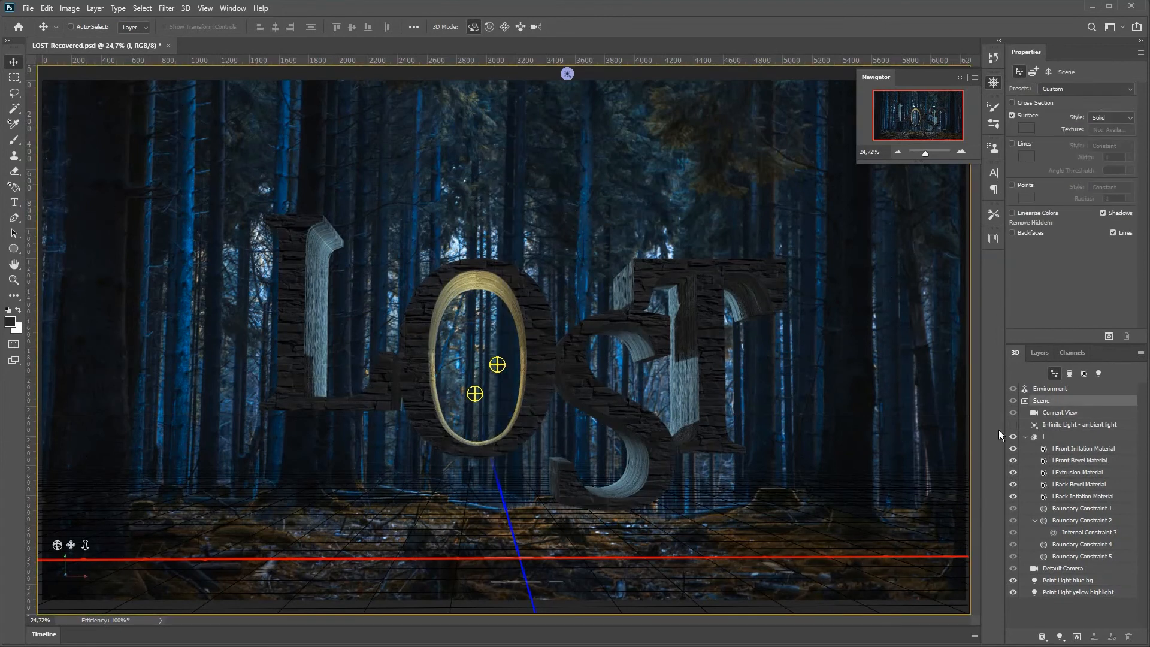
{"action": "left_click", "coordinate": [1012, 425]}
{"action": "left_click", "coordinate": [1053, 424]}
{"action": "left_click", "coordinate": [1012, 424]}
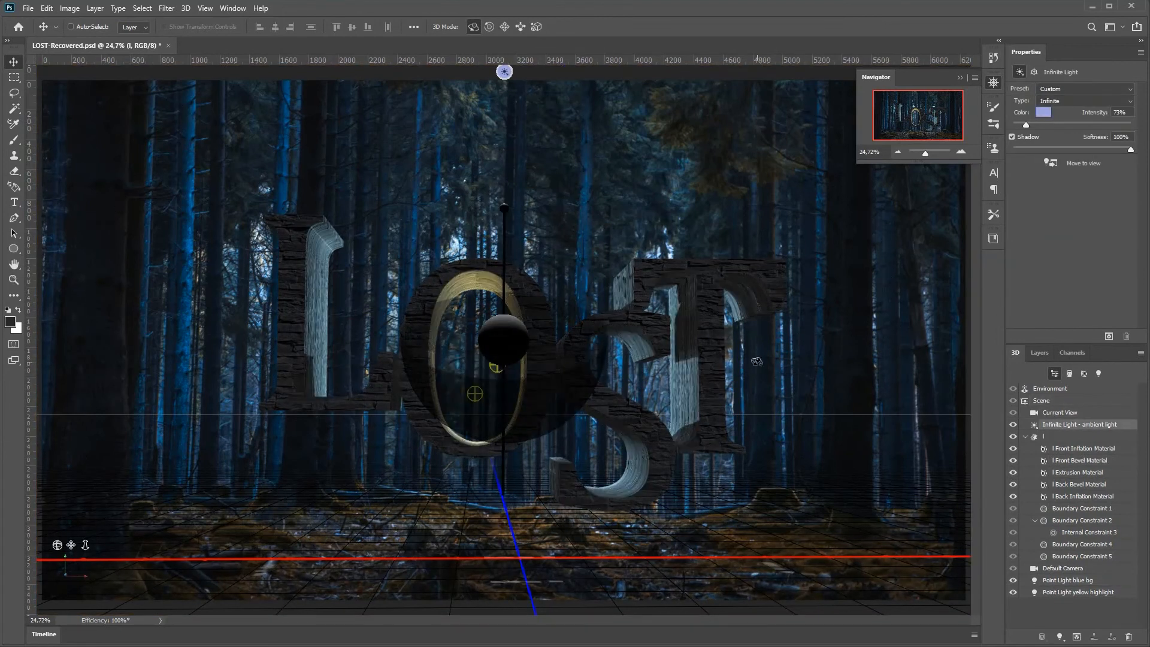
{"action": "left_click", "coordinate": [1059, 412]}
{"action": "left_click", "coordinate": [1012, 425]}
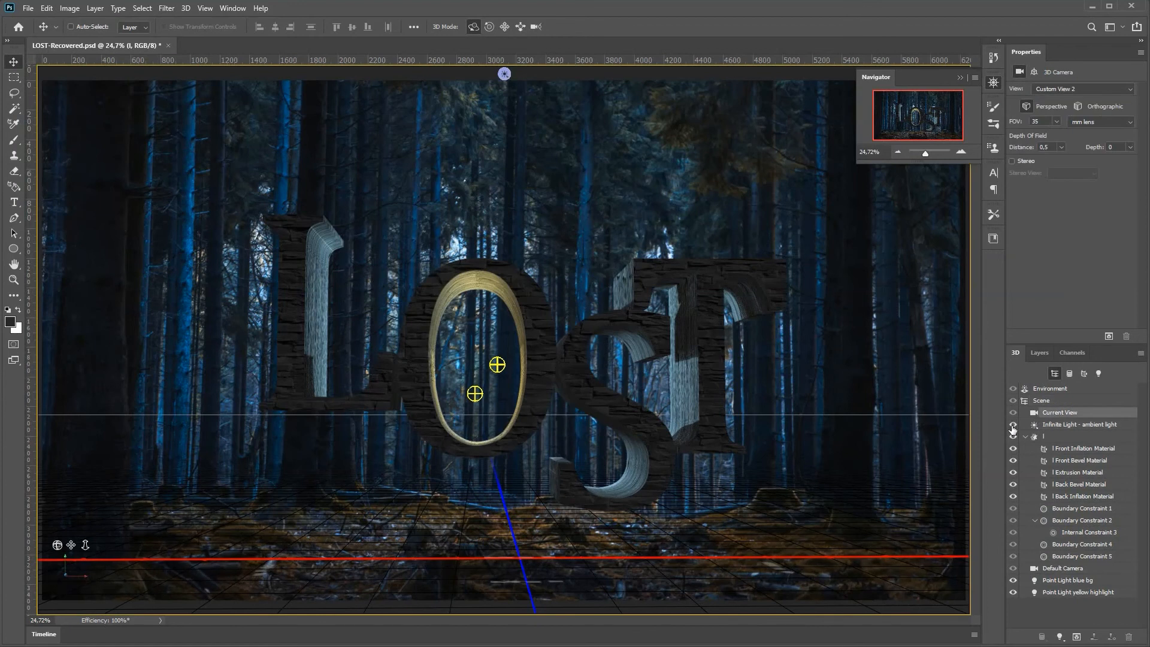
- Move the ladder mesh to the ground plane and raise its Y position to 652.26 px
{"action": "left_click", "coordinate": [1075, 85]}
{"action": "left_click", "coordinate": [1069, 244]}
{"action": "left_click", "coordinate": [1074, 204]}
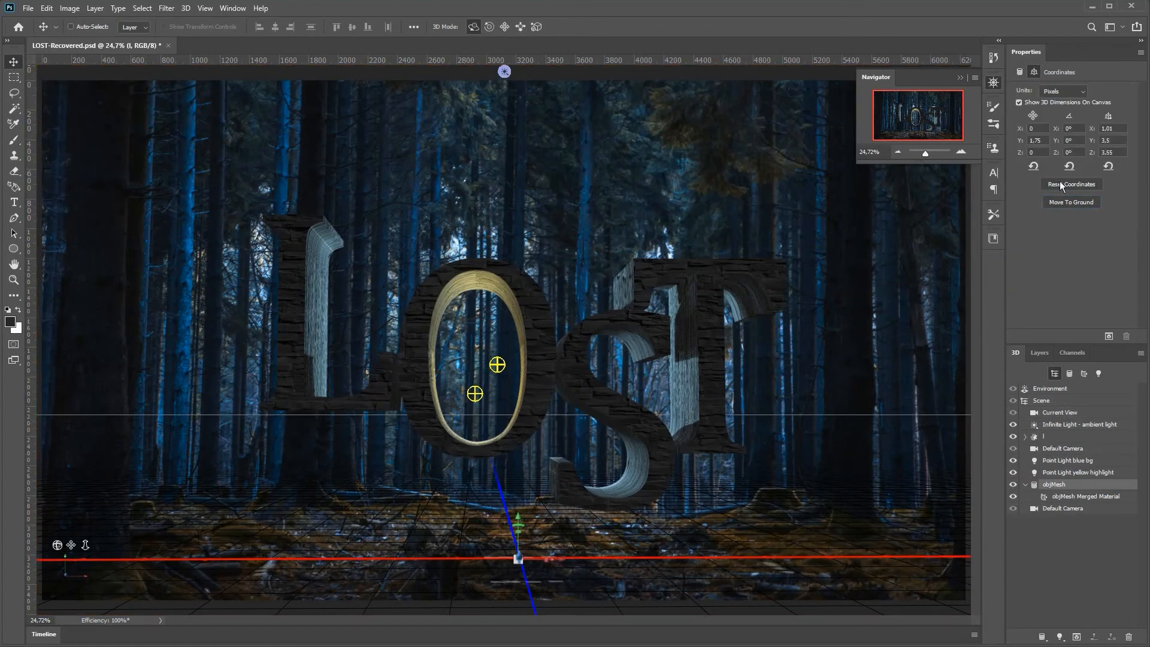
{"action": "left_click_drag", "start_coordinate": [1020, 145], "coordinate": [1031, 174]}
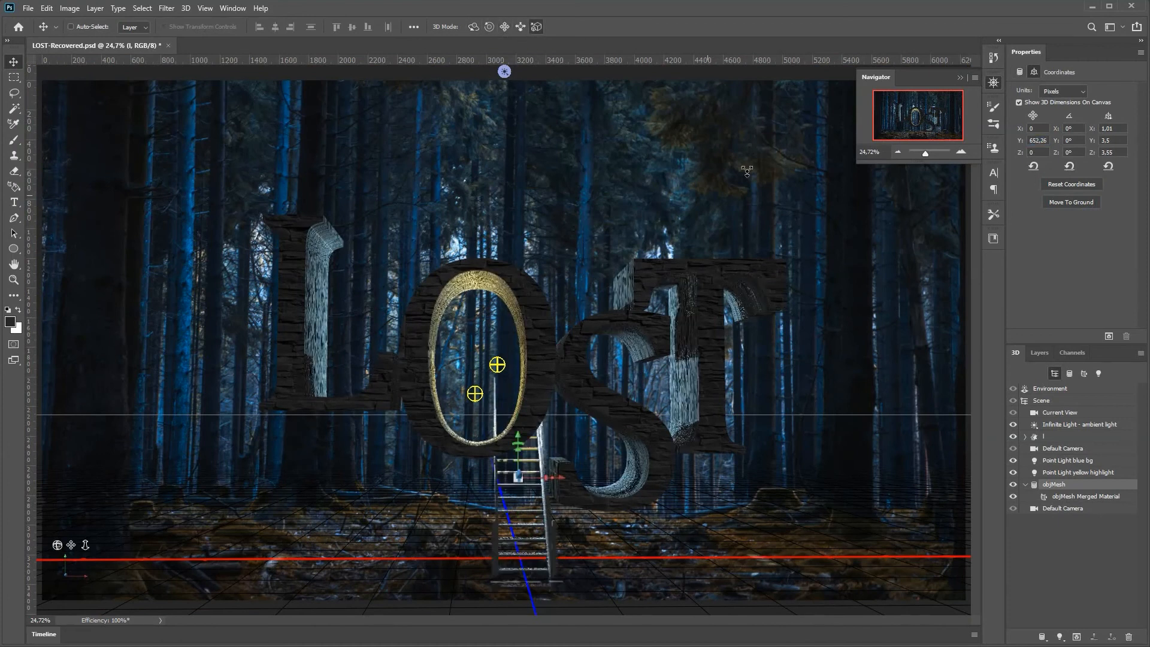
- Place the ladder mesh above the LOST mesh in the 3D scene list, reposition it and adjust the current camera view
{"action": "left_click_drag", "start_coordinate": [1055, 484], "coordinate": [1066, 436]}
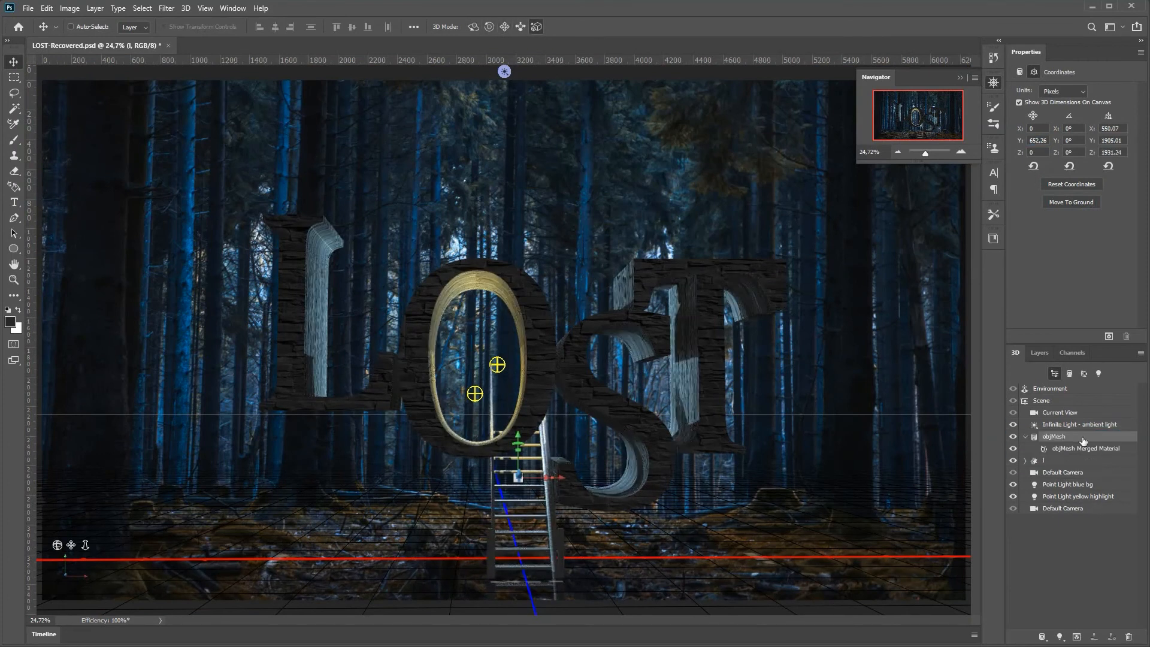
{"action": "left_click_drag", "start_coordinate": [518, 476], "coordinate": [470, 511]}
{"action": "left_click", "coordinate": [1061, 412]}
{"action": "left_click_drag", "start_coordinate": [729, 470], "coordinate": [823, 203]}
- Roll the history back to before the ladder mesh was reordered and moved
{"action": "left_click", "coordinate": [993, 58]}
{"action": "scroll", "coordinate": [898, 108], "scroll_direction": "up", "scroll_amount": 2}
{"action": "left_click", "coordinate": [906, 80]}
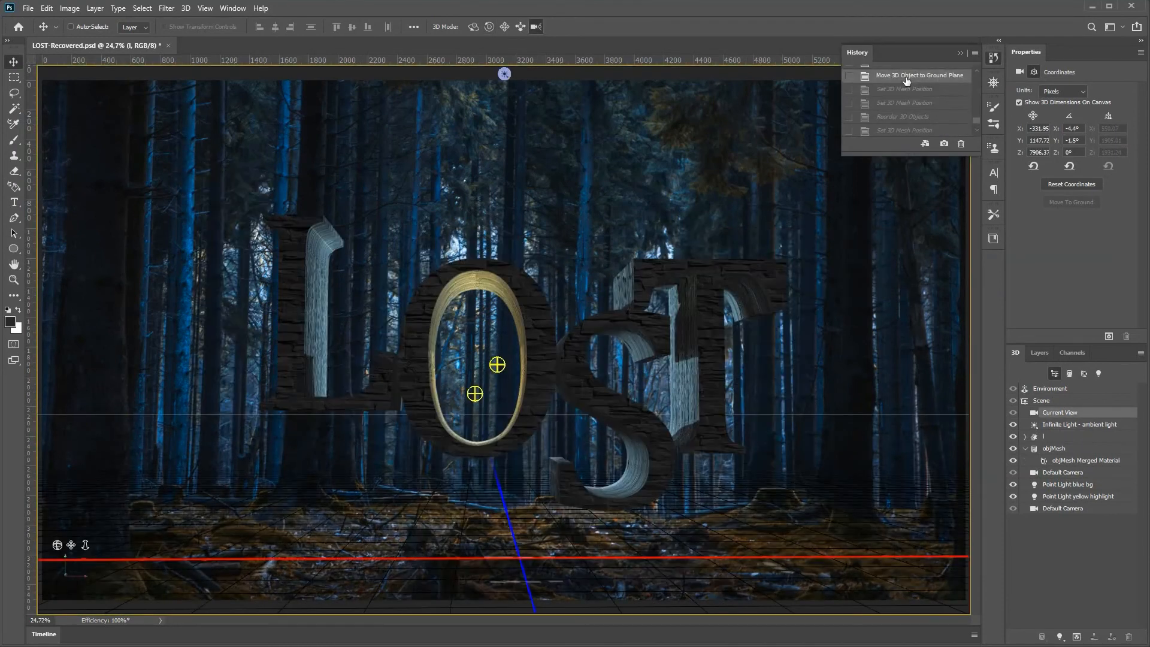
{"action": "left_click", "coordinate": [898, 99]}
{"action": "left_click", "coordinate": [893, 107]}
- Delete the merged 3D layer, undo that deletion and roll the history back to before the ladder was merged with the lettering
{"action": "left_click", "coordinate": [1059, 451]}
{"action": "key", "text": "Delete"}
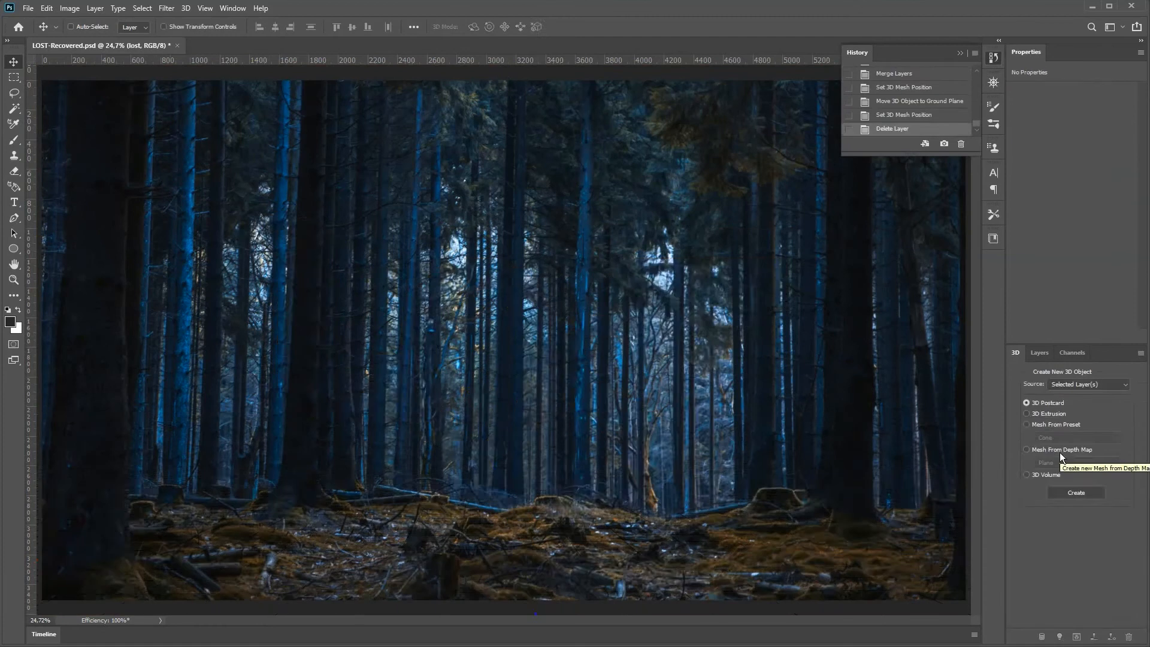
{"action": "key", "text": "ctrl+z"}
{"action": "left_click", "coordinate": [912, 103]}
{"action": "left_click", "coordinate": [912, 92]}
{"action": "scroll", "coordinate": [912, 91], "scroll_direction": "up", "scroll_amount": 1}
{"action": "left_click", "coordinate": [911, 87]}
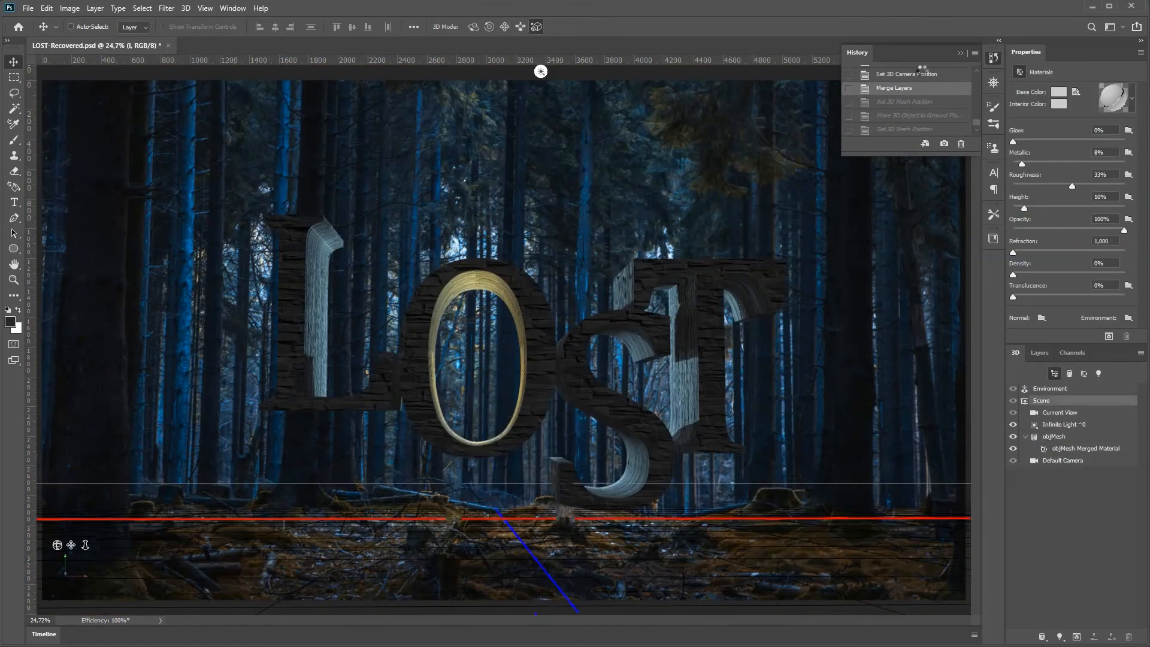
{"action": "left_click", "coordinate": [920, 73]}
- Delete the ladder, texture test, Layer 6 and lost test 3 layers, and check the remaining LOST text layer's visibility
{"action": "left_click", "coordinate": [1038, 352]}
{"action": "key", "text": "Delete"}
{"action": "left_click", "coordinate": [1071, 474]}
{"action": "left_click", "coordinate": [1103, 425], "text": "shift"}
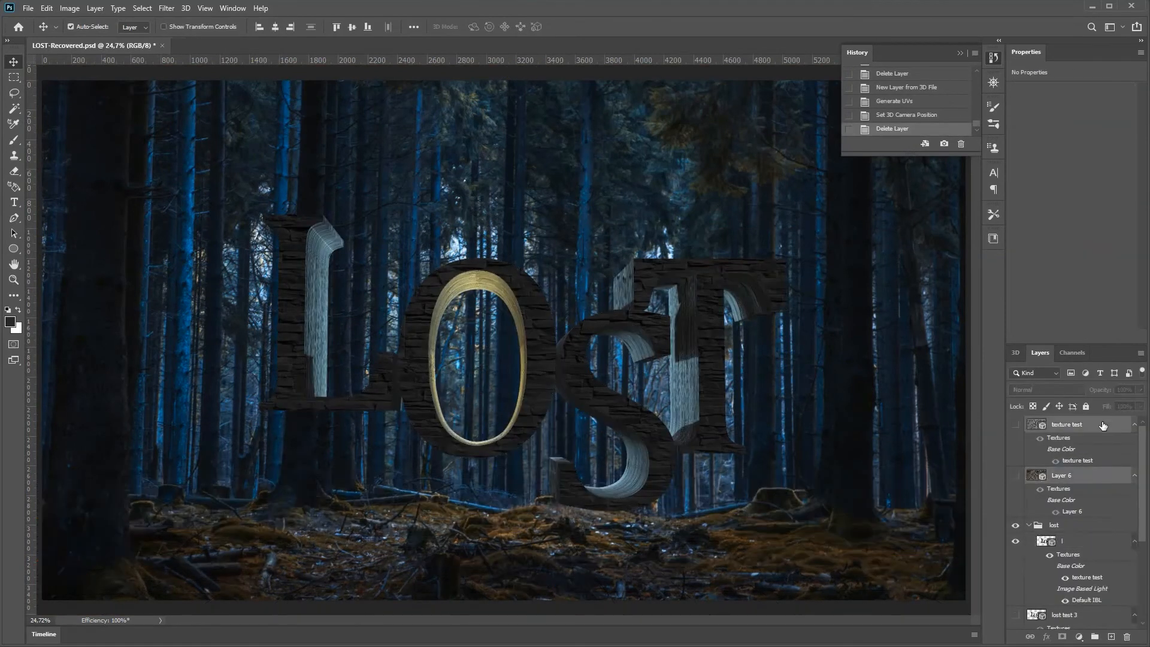
{"action": "key", "text": "Delete"}
{"action": "left_click", "coordinate": [1067, 514]}
{"action": "key", "text": "Delete"}
{"action": "left_click", "coordinate": [1042, 439]}
{"action": "left_click", "coordinate": [1014, 440]}
{"action": "left_click", "coordinate": [1015, 439]}
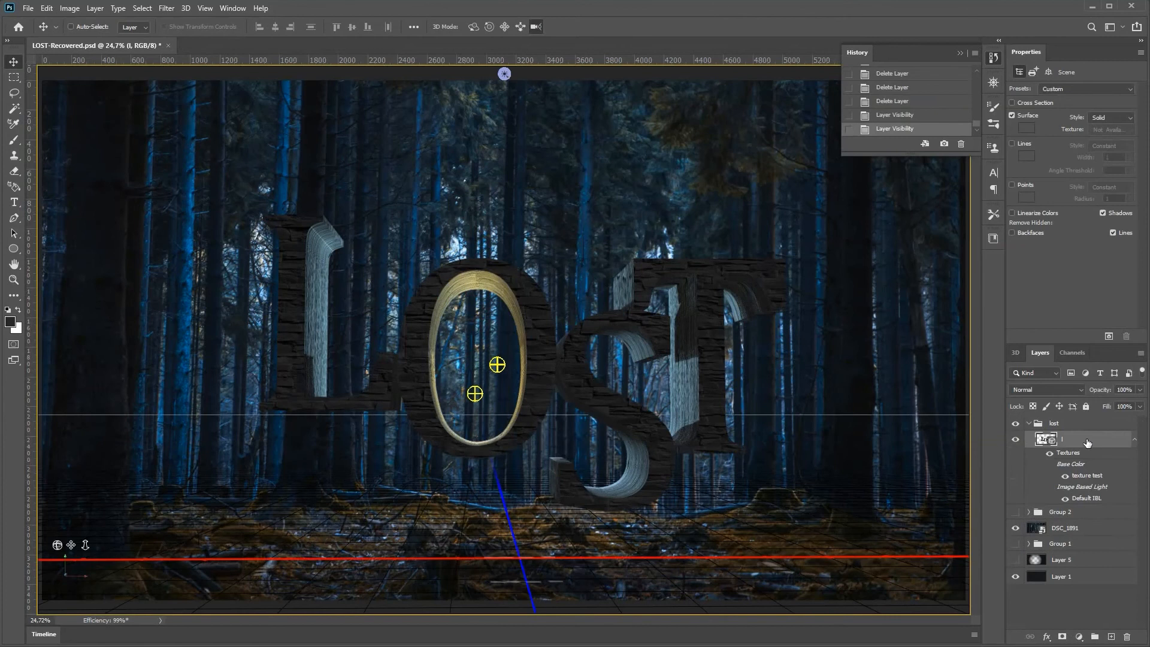
- Scale the LOST text mesh up to about 3957.99 × 2213.63 × 1101.3 px
{"action": "left_click", "coordinate": [1015, 352]}
{"action": "left_click", "coordinate": [1047, 72]}
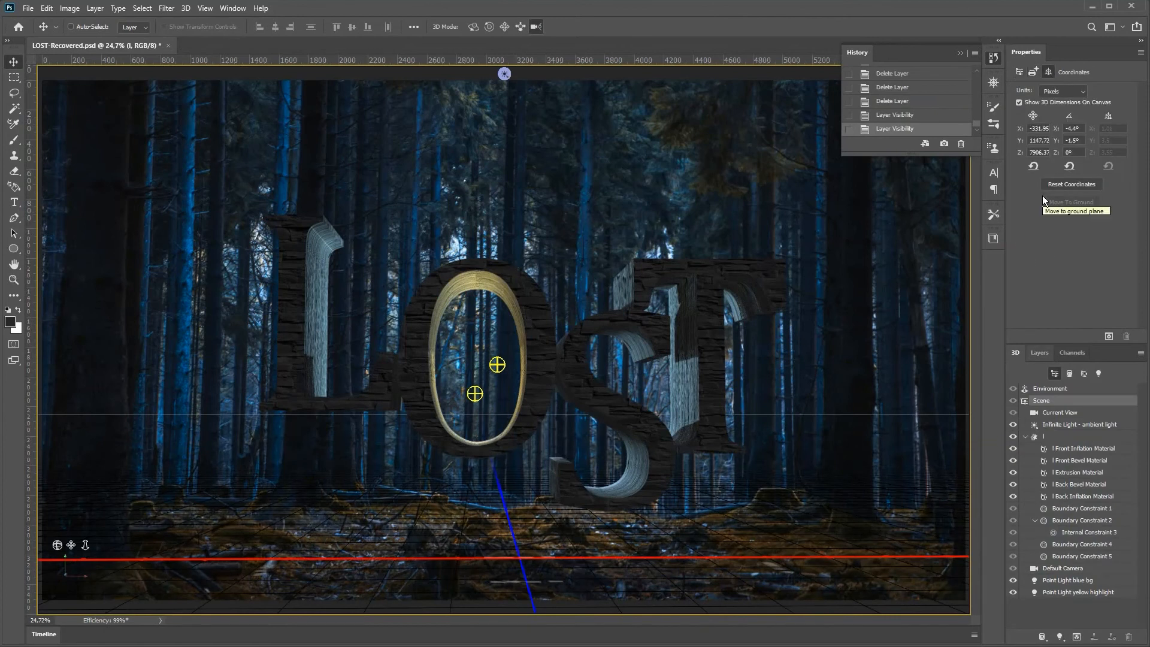
{"action": "left_click", "coordinate": [1043, 438]}
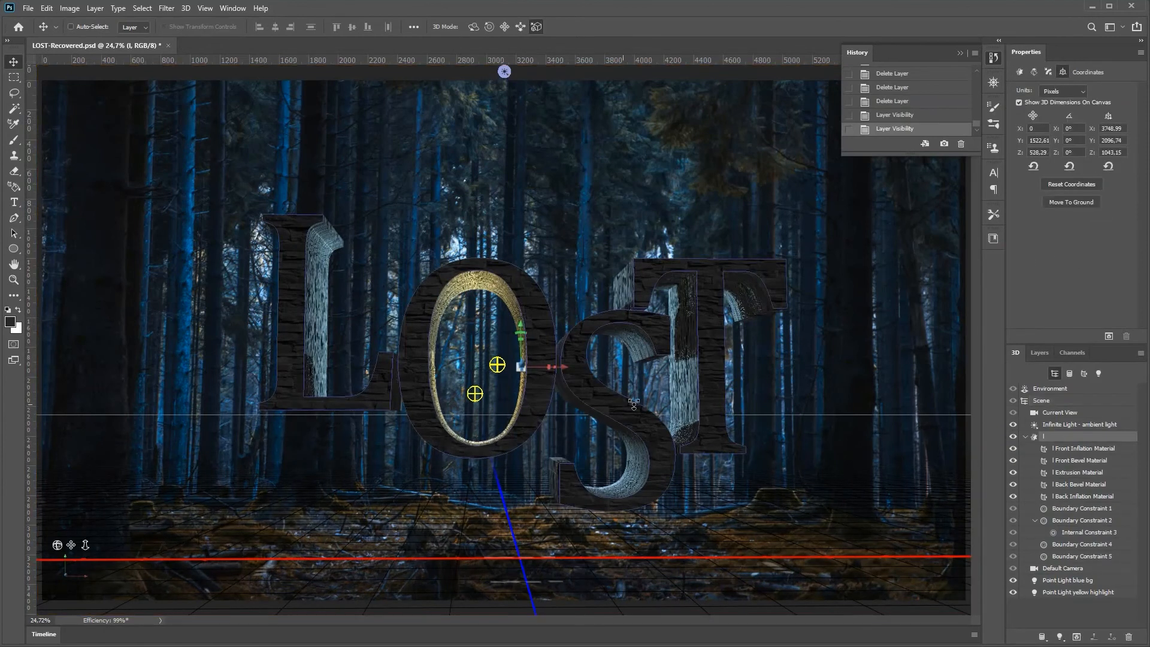
{"action": "left_click_drag", "start_coordinate": [850, 354], "coordinate": [850, 382]}
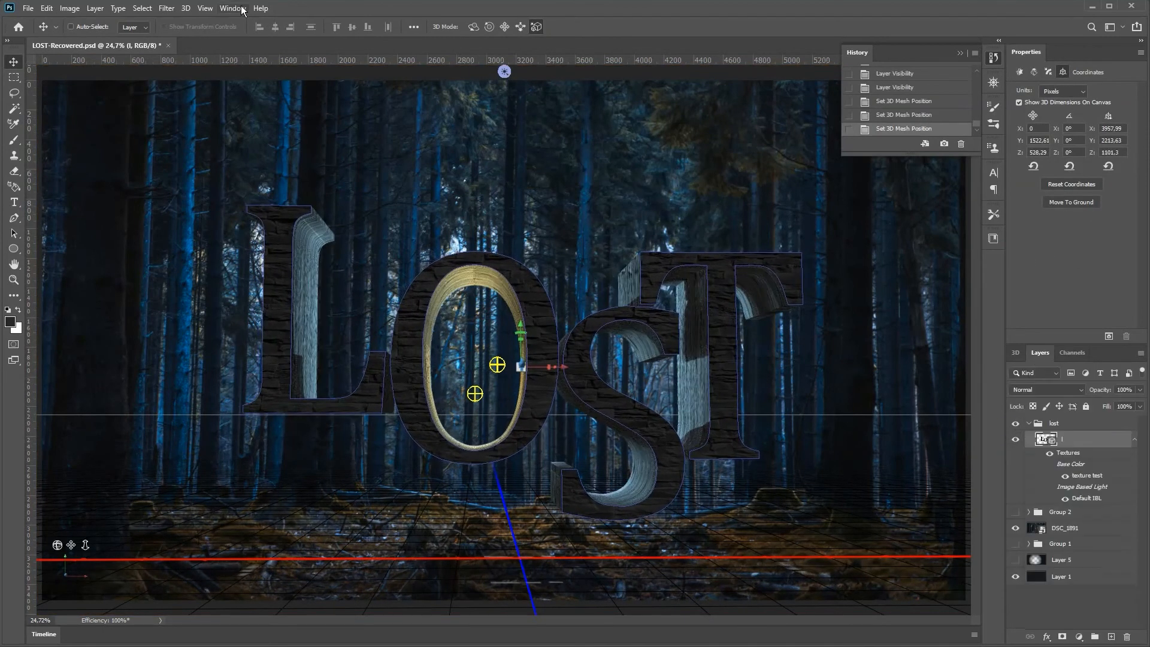
- Switch to the workspace with the docked Navigator, frame the whole image at 25% and save the document
{"action": "left_click", "coordinate": [185, 8]}
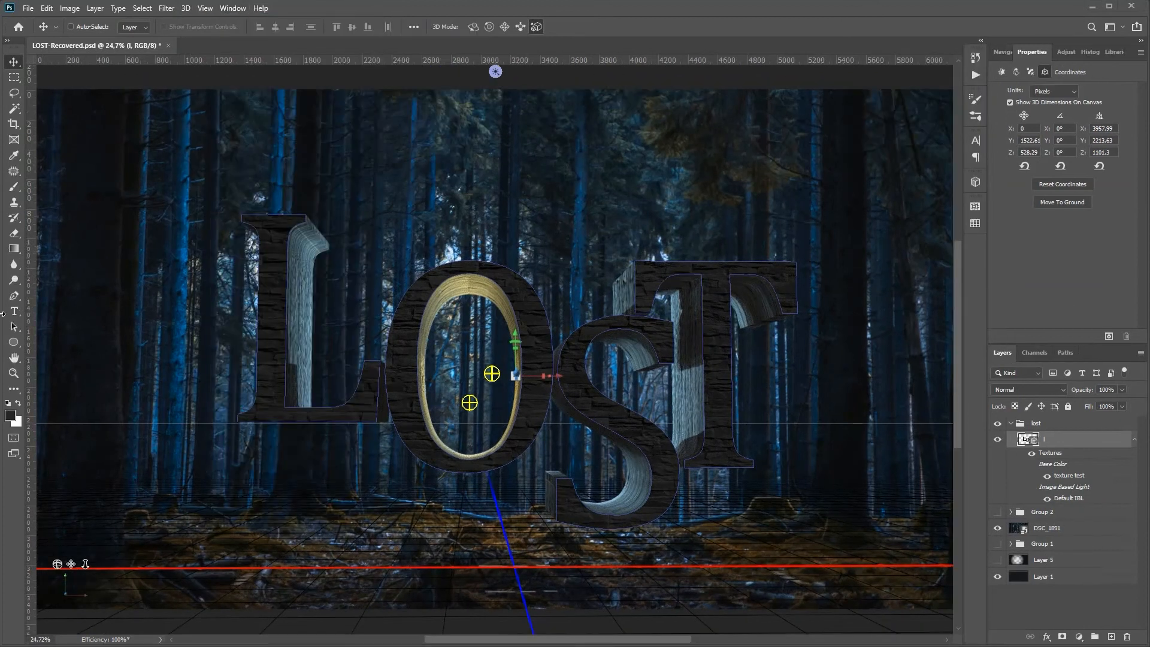
{"action": "left_click", "coordinate": [14, 357]}
{"action": "left_click", "coordinate": [1007, 52]}
{"action": "key", "text": "ctrl+minus"}
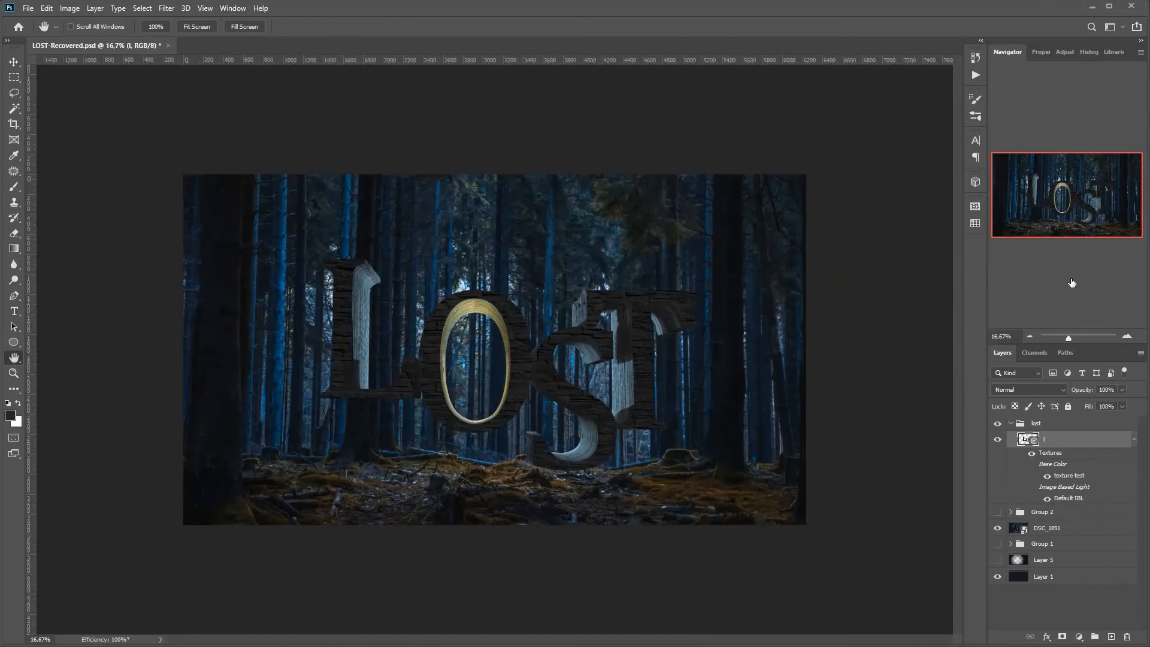
{"action": "left_click", "coordinate": [1126, 337]}
{"action": "left_click_drag", "start_coordinate": [972, 341], "coordinate": [1006, 284]}
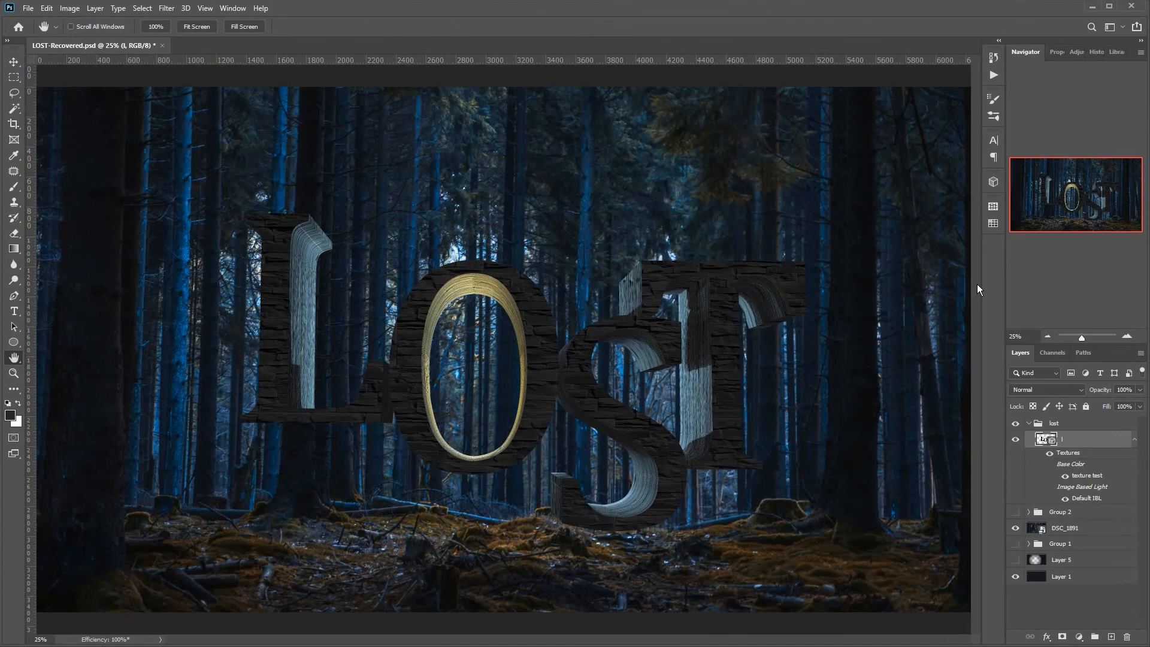
{"action": "left_click", "coordinate": [28, 8]}
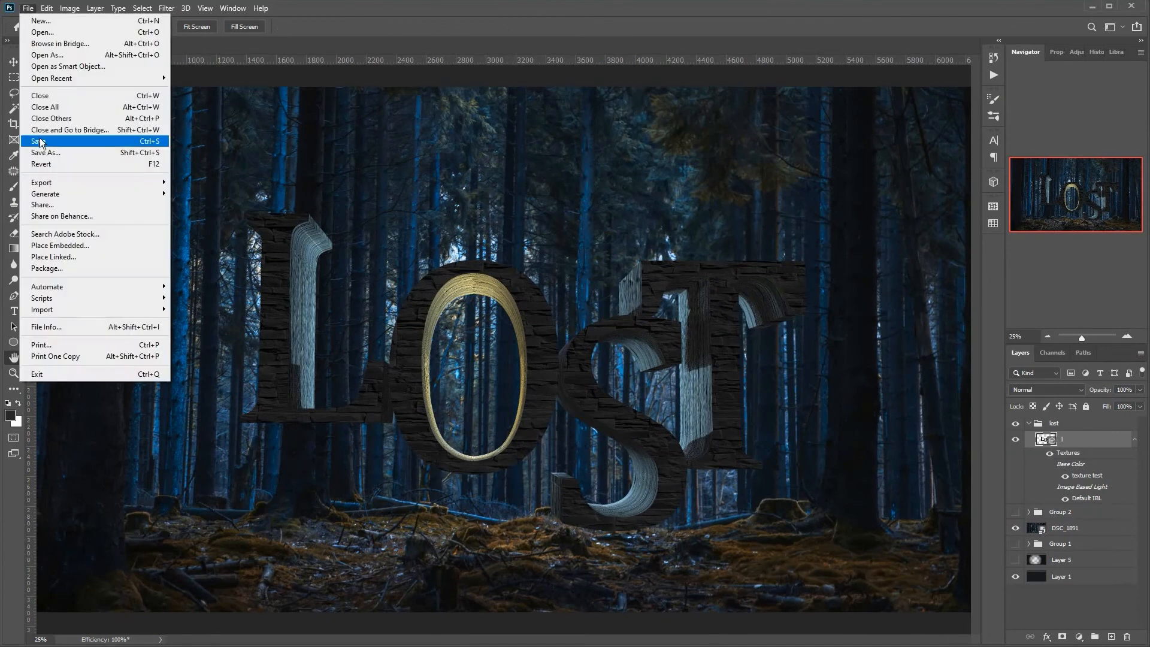
{"action": "left_click", "coordinate": [38, 141]}
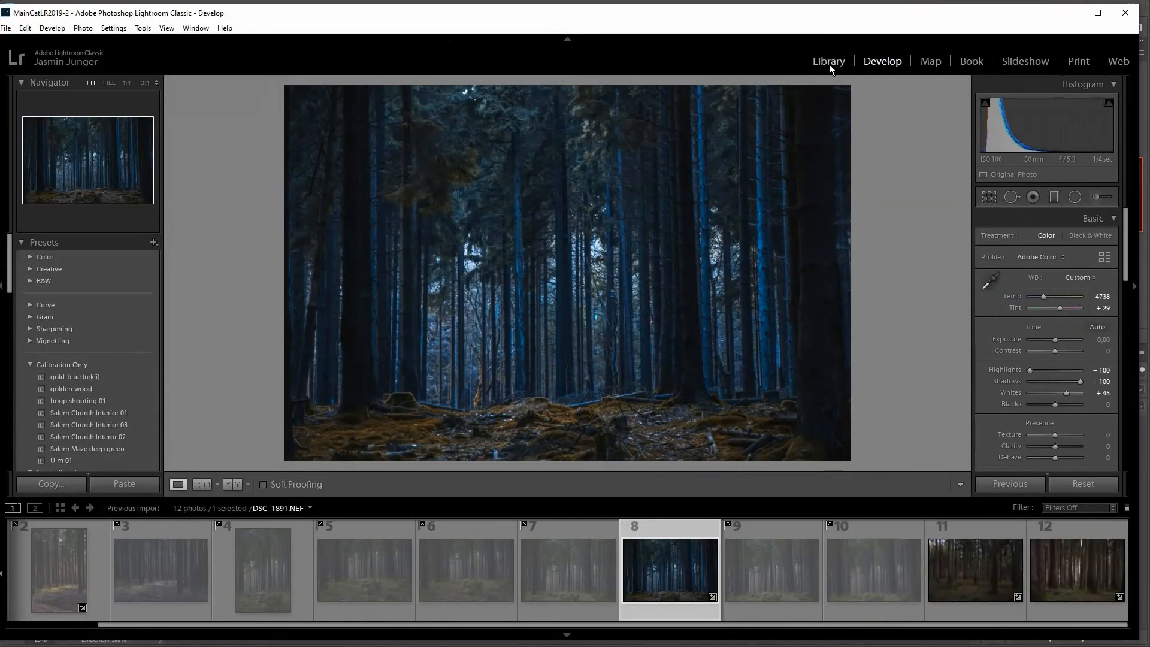
- Switch to Lightroom Classic, browse the 2016-08-07 Gertelbachwasserfälle folder in the Library and open a forest stairway photo in Develop
{"action": "left_click", "coordinate": [829, 65]}
{"action": "scroll", "coordinate": [184, 334], "scroll_direction": "down", "scroll_amount": 2}
{"action": "left_click", "coordinate": [174, 365]}
{"action": "scroll", "coordinate": [683, 393], "scroll_direction": "down", "scroll_amount": 13}
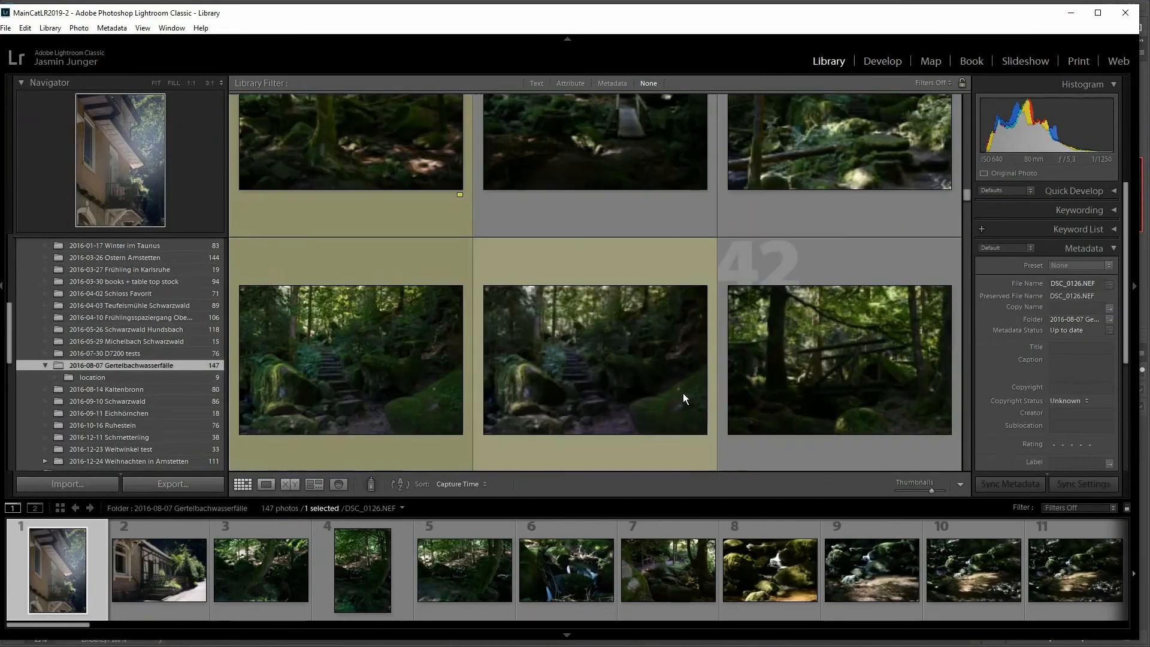
{"action": "left_click", "coordinate": [419, 393]}
{"action": "key", "text": "d"}
- Look through the Gertelbachwasserfälle filmstrip for a usable forest photo and open the stone stairway shot DSC_0263.NEF
{"action": "scroll", "coordinate": [680, 566], "scroll_direction": "down", "scroll_amount": 1}
{"action": "left_click", "coordinate": [638, 585]}
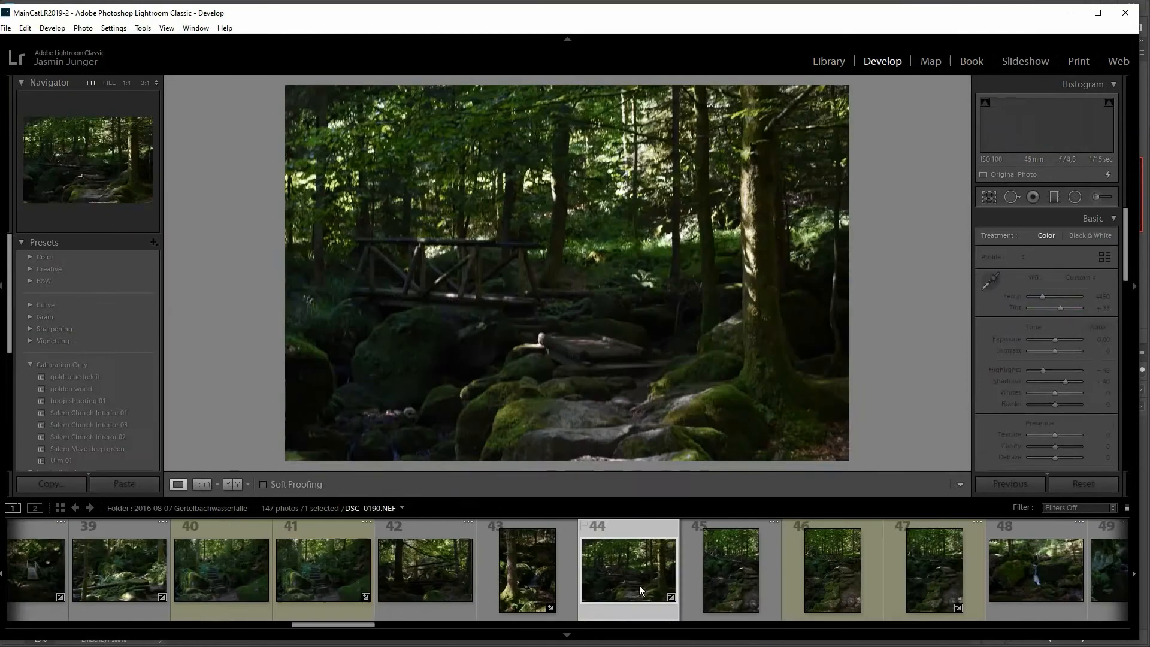
{"action": "key", "text": "x"}
{"action": "left_click", "coordinate": [829, 569]}
{"action": "scroll", "coordinate": [710, 562], "scroll_direction": "down", "scroll_amount": 1}
{"action": "left_click", "coordinate": [784, 563]}
{"action": "scroll", "coordinate": [747, 557], "scroll_direction": "down", "scroll_amount": 4}
{"action": "left_click", "coordinate": [746, 557]}
{"action": "scroll", "coordinate": [748, 558], "scroll_direction": "down", "scroll_amount": 7}
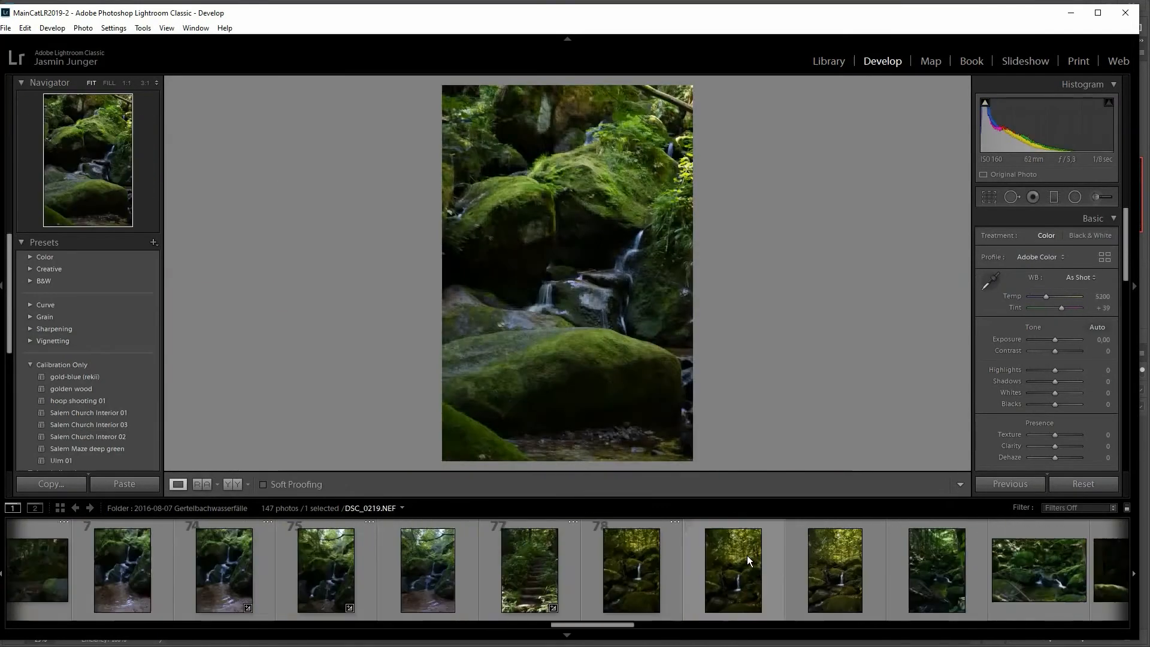
{"action": "left_click", "coordinate": [185, 572]}
{"action": "scroll", "coordinate": [533, 605], "scroll_direction": "down", "scroll_amount": 3}
{"action": "left_click", "coordinate": [414, 579]}
{"action": "scroll", "coordinate": [604, 576], "scroll_direction": "down", "scroll_amount": 6}
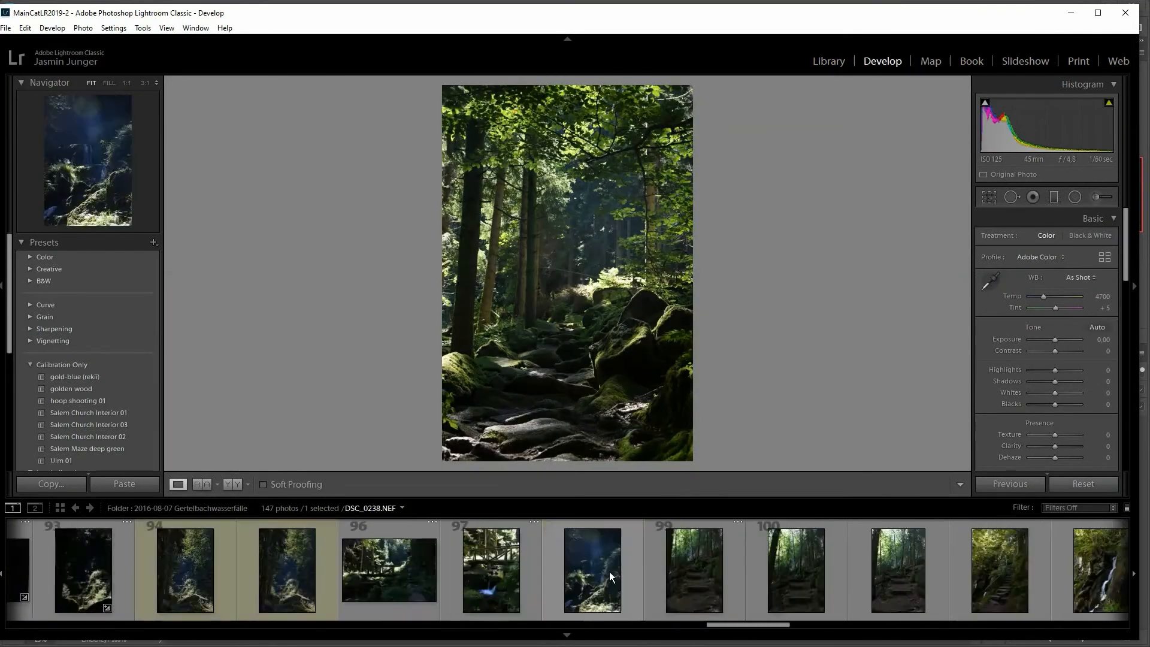
{"action": "left_click", "coordinate": [675, 570]}
{"action": "scroll", "coordinate": [629, 577], "scroll_direction": "down", "scroll_amount": 3}
{"action": "left_click", "coordinate": [552, 596]}
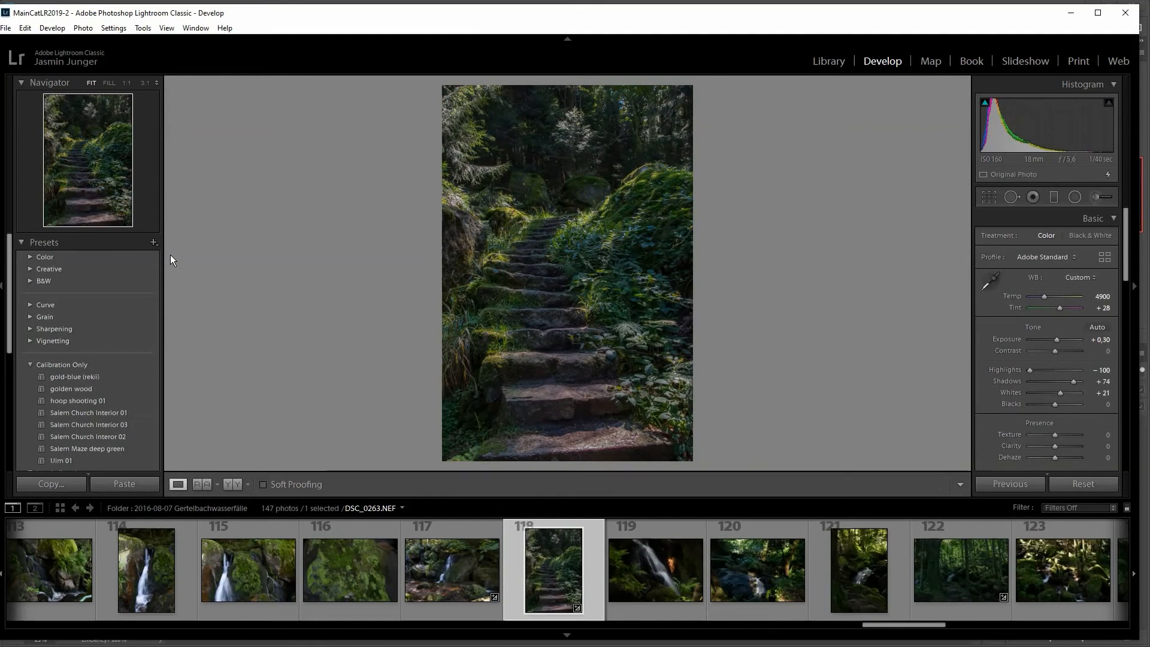
- Shift the stairway photo's Green Primary hue to -43 and bring it into the LOST document in Photoshop as a Smart Object layer
{"action": "scroll", "coordinate": [105, 419], "scroll_direction": "down", "scroll_amount": 1}
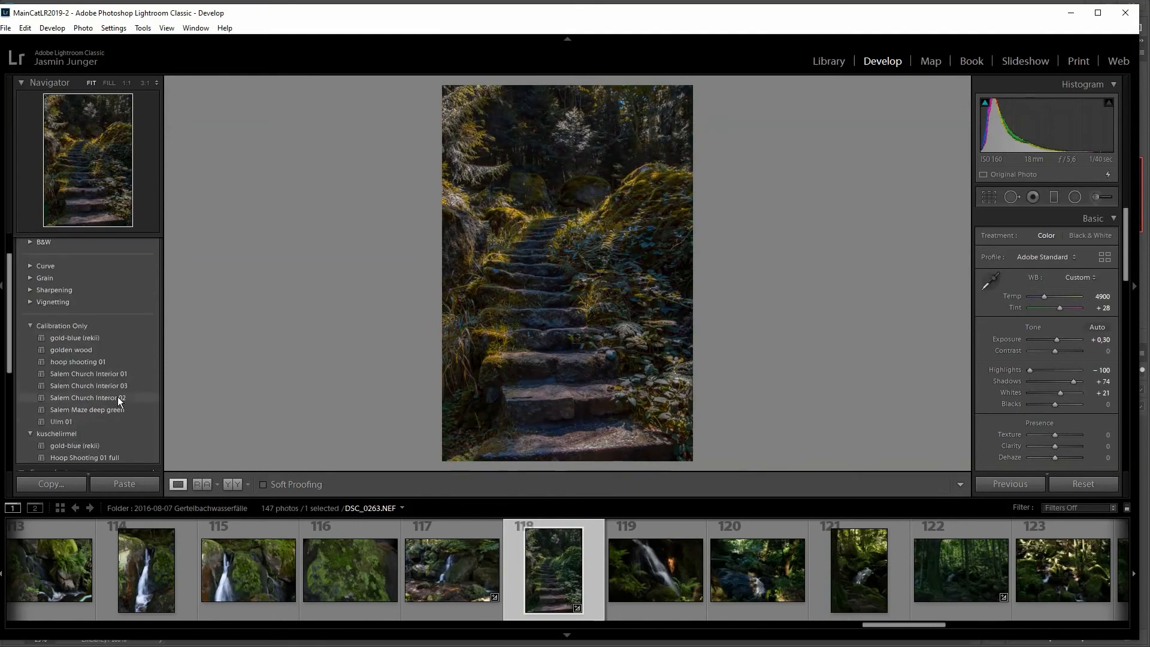
{"action": "scroll", "coordinate": [1059, 310], "scroll_direction": "down", "scroll_amount": 10}
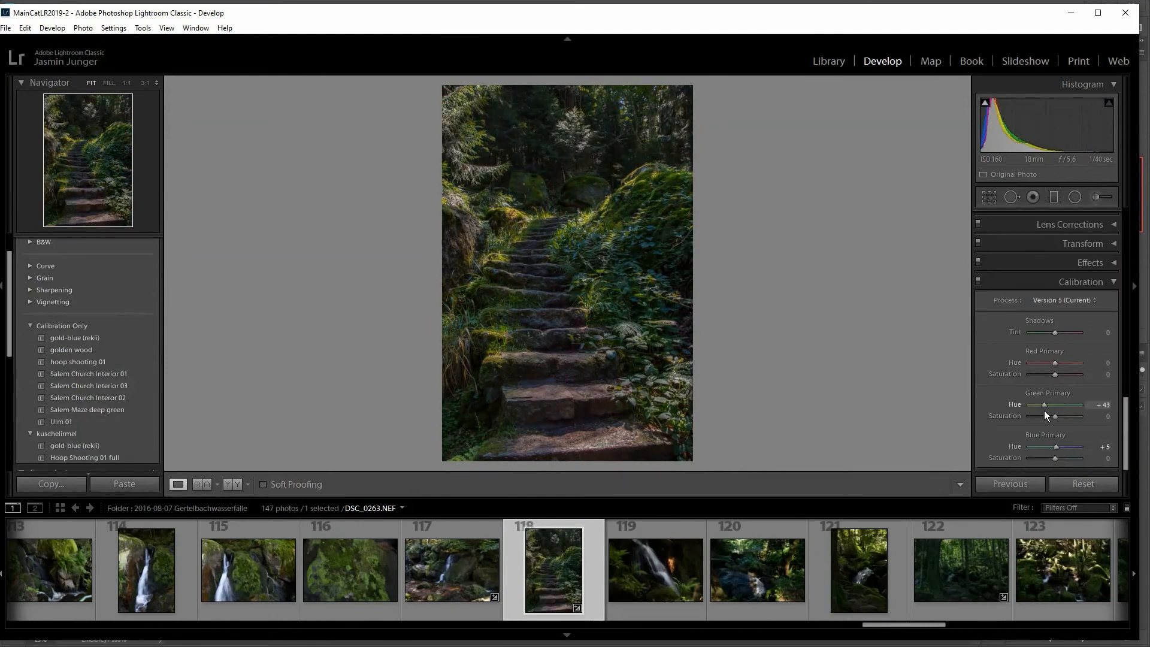
{"action": "right_click", "coordinate": [772, 369]}
{"action": "left_click", "coordinate": [751, 316]}
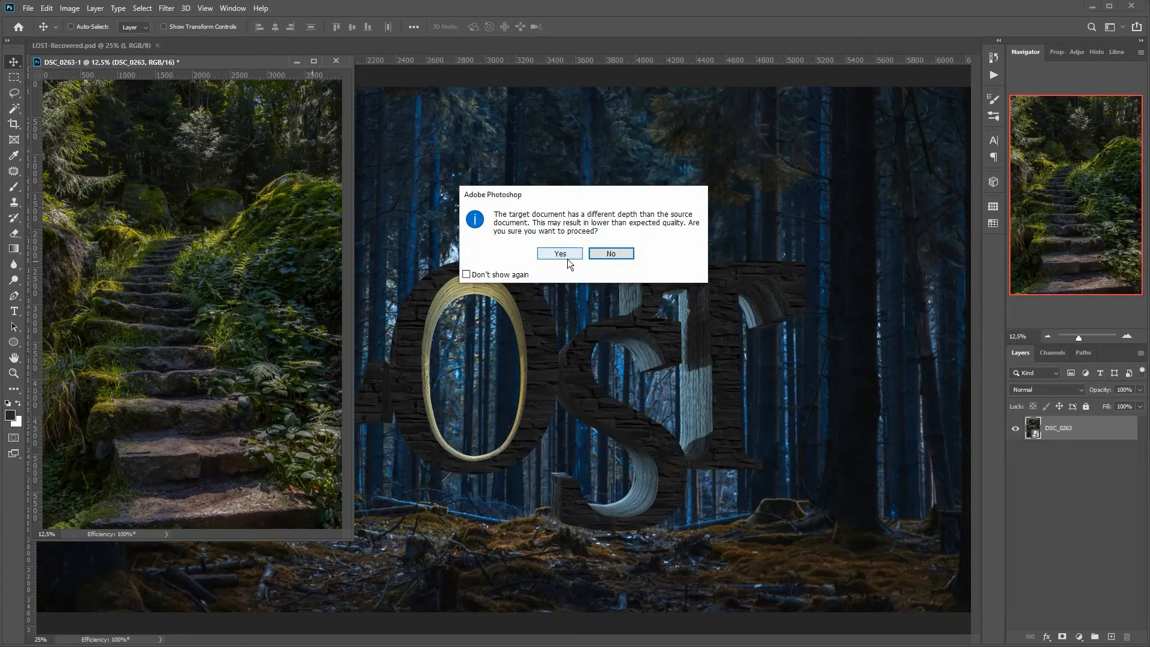
{"action": "left_click", "coordinate": [555, 254]}
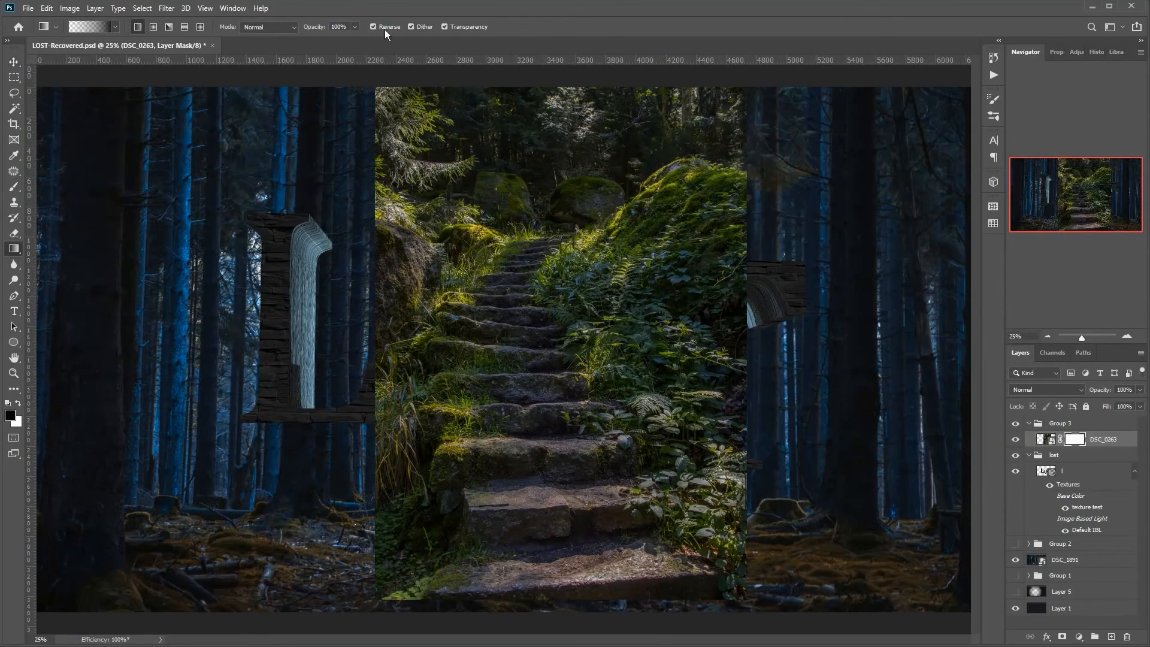
- Fade out the stairway photo's bottom, sides and upper edge with gradients on the DSC_0263 layer mask
{"action": "left_click_drag", "start_coordinate": [579, 570], "coordinate": [579, 571]}
{"action": "left_click_drag", "start_coordinate": [436, 426], "coordinate": [401, 426]}
{"action": "left_click_drag", "start_coordinate": [658, 426], "coordinate": [733, 426]}
{"action": "left_click_drag", "start_coordinate": [548, 245], "coordinate": [548, 223]}
{"action": "left_click_drag", "start_coordinate": [461, 329], "coordinate": [429, 314]}
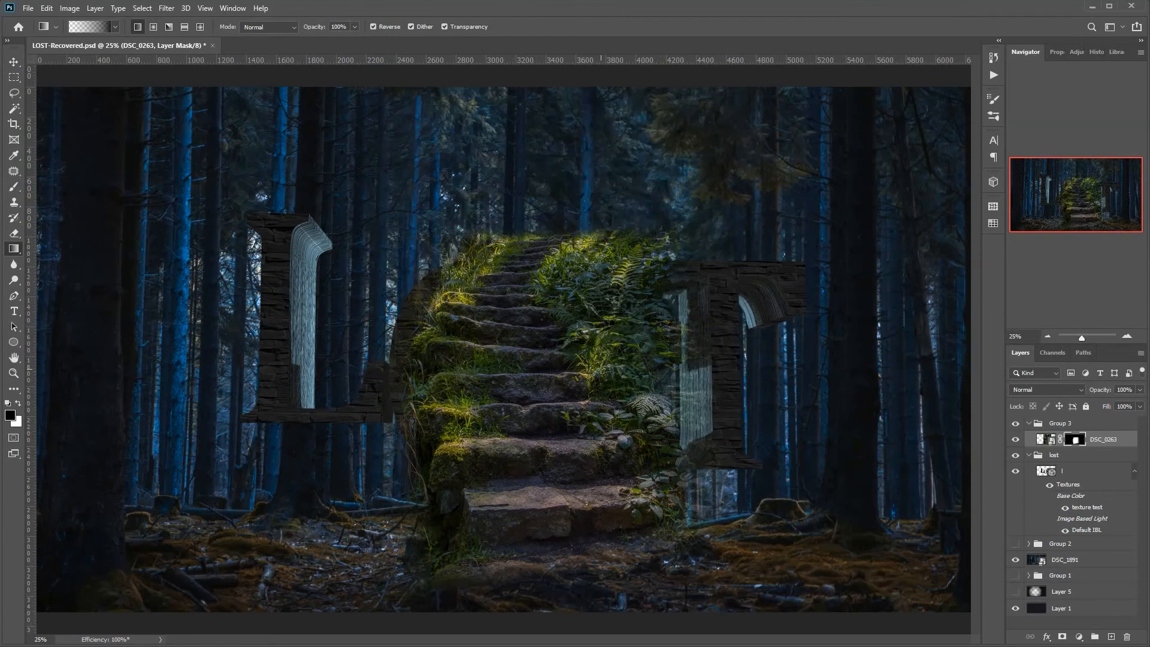
- Mask out the excess foliage along the right side of the stairway with a soft 275 px brush
{"action": "key", "text": "b"}
{"action": "right_click", "coordinate": [305, 255]}
{"action": "left_click_drag", "start_coordinate": [377, 285], "coordinate": [427, 285]}
{"action": "left_click_drag", "start_coordinate": [498, 311], "coordinate": [367, 310]}
{"action": "left_click_drag", "start_coordinate": [640, 255], "coordinate": [636, 353]}
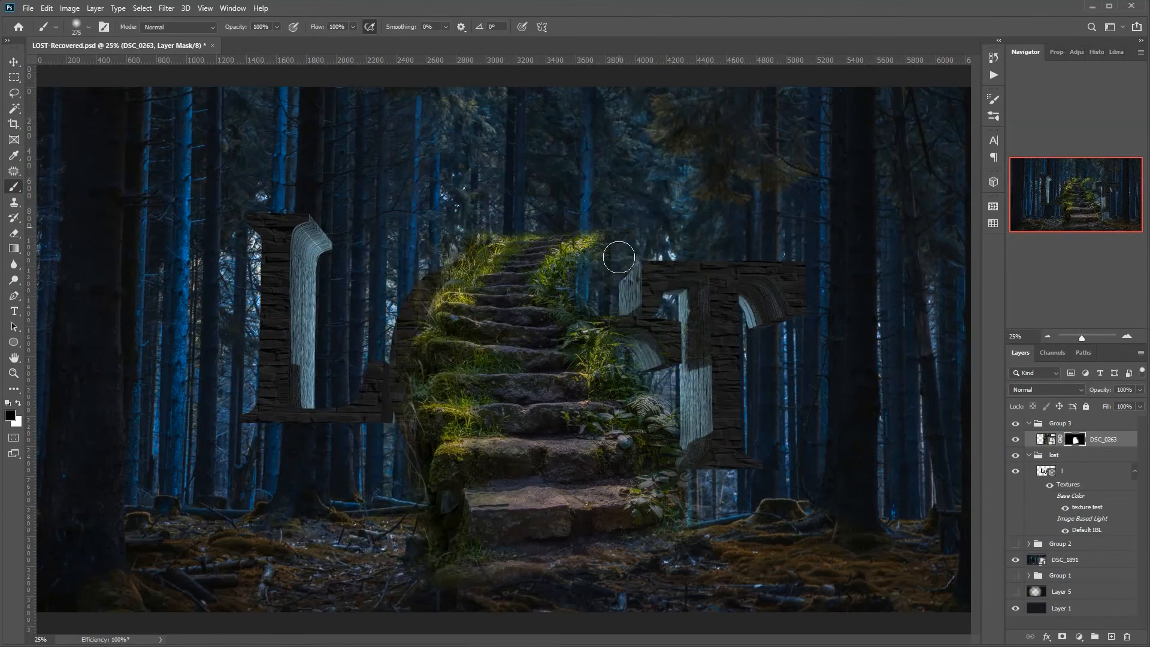
- Scale the stairway layer down to about 47.93% and place it beneath the opening of the letter O
{"action": "key", "text": "ctrl+t"}
{"action": "left_click_drag", "start_coordinate": [216, 27], "coordinate": [181, 38]}
{"action": "left_click_drag", "start_coordinate": [560, 321], "coordinate": [478, 473]}
{"action": "left_click_drag", "start_coordinate": [515, 529], "coordinate": [572, 614]}
{"action": "left_click_drag", "start_coordinate": [441, 415], "coordinate": [393, 346]}
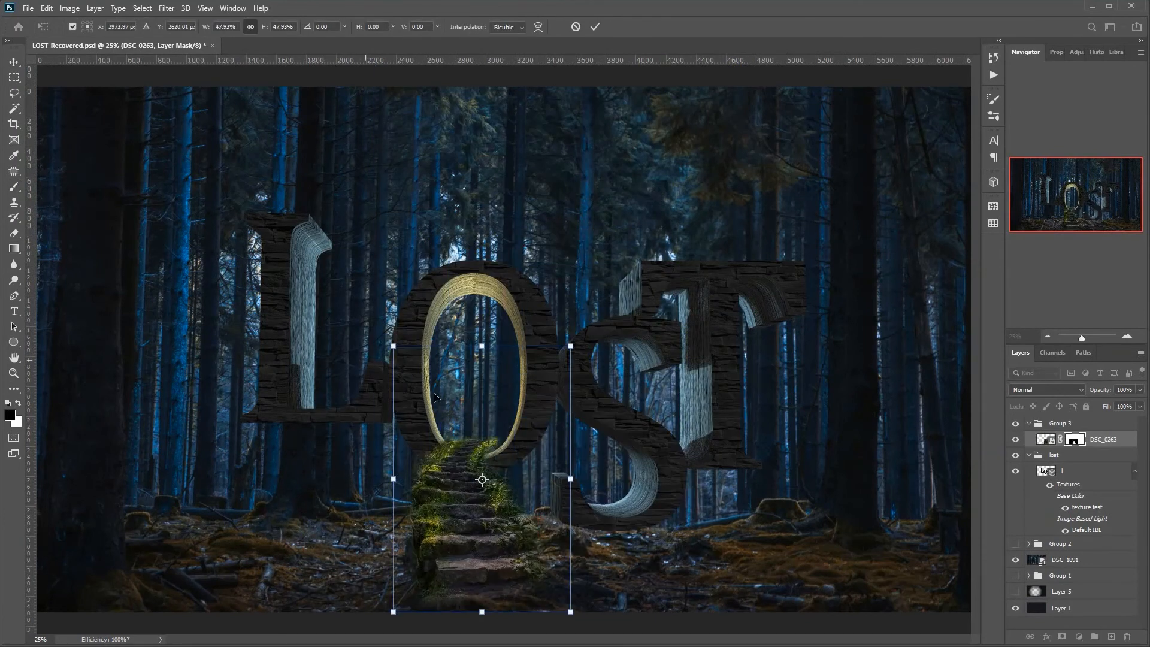
- Fine-tune the stairway at the base of the O, scaling it to about 91.18% and rotating it about 1.41°
{"action": "left_click_drag", "start_coordinate": [481, 614], "coordinate": [481, 642]}
{"action": "left_click_drag", "start_coordinate": [487, 535], "coordinate": [488, 535]}
{"action": "left_click_drag", "start_coordinate": [383, 350], "coordinate": [390, 358]}
{"action": "left_click_drag", "start_coordinate": [467, 545], "coordinate": [464, 540]}
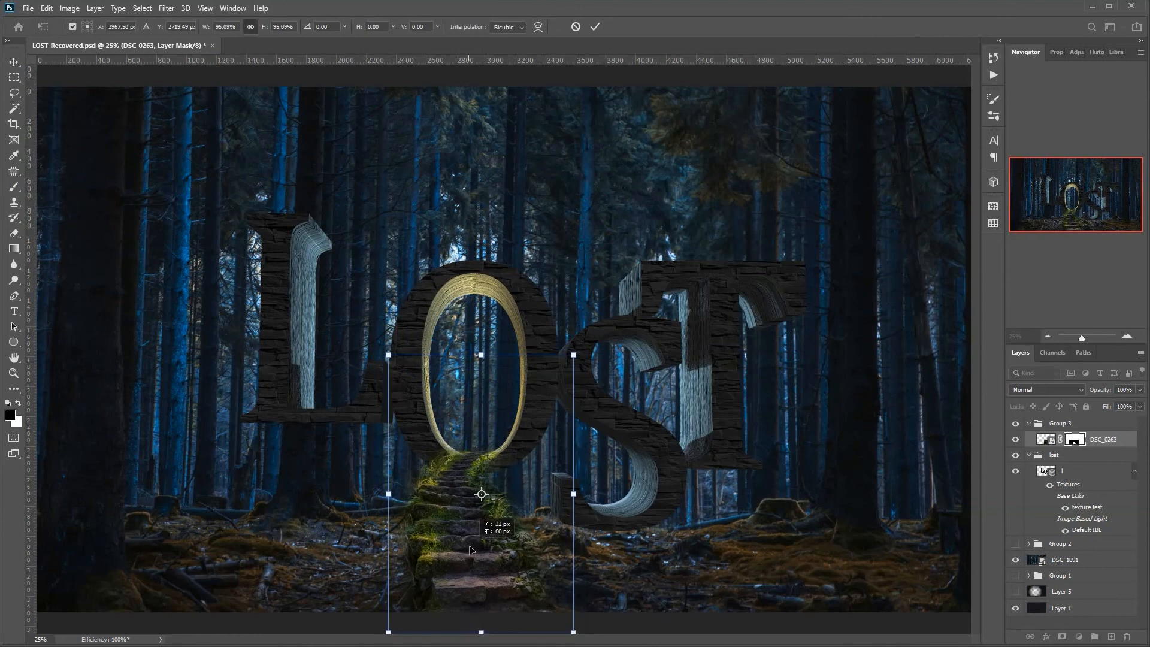
{"action": "left_click_drag", "start_coordinate": [573, 631], "coordinate": [570, 626]}
{"action": "left_click_drag", "start_coordinate": [388, 626], "coordinate": [390, 621]}
{"action": "left_click_drag", "start_coordinate": [567, 360], "coordinate": [568, 358]}
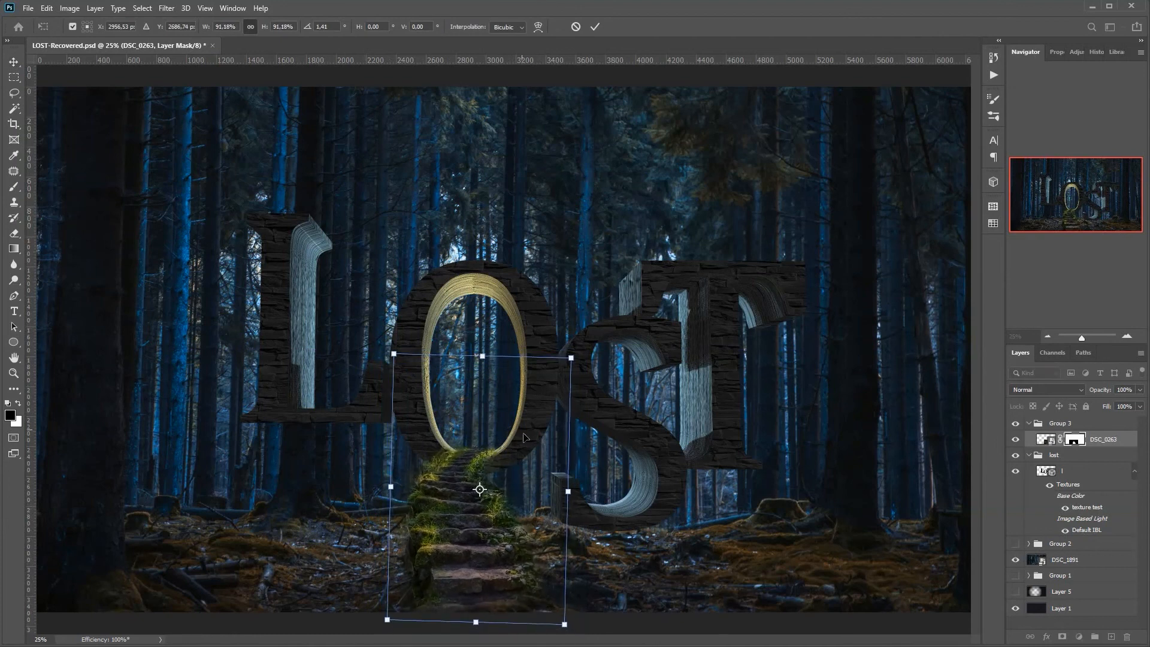
{"action": "left_click_drag", "start_coordinate": [524, 437], "coordinate": [526, 439]}
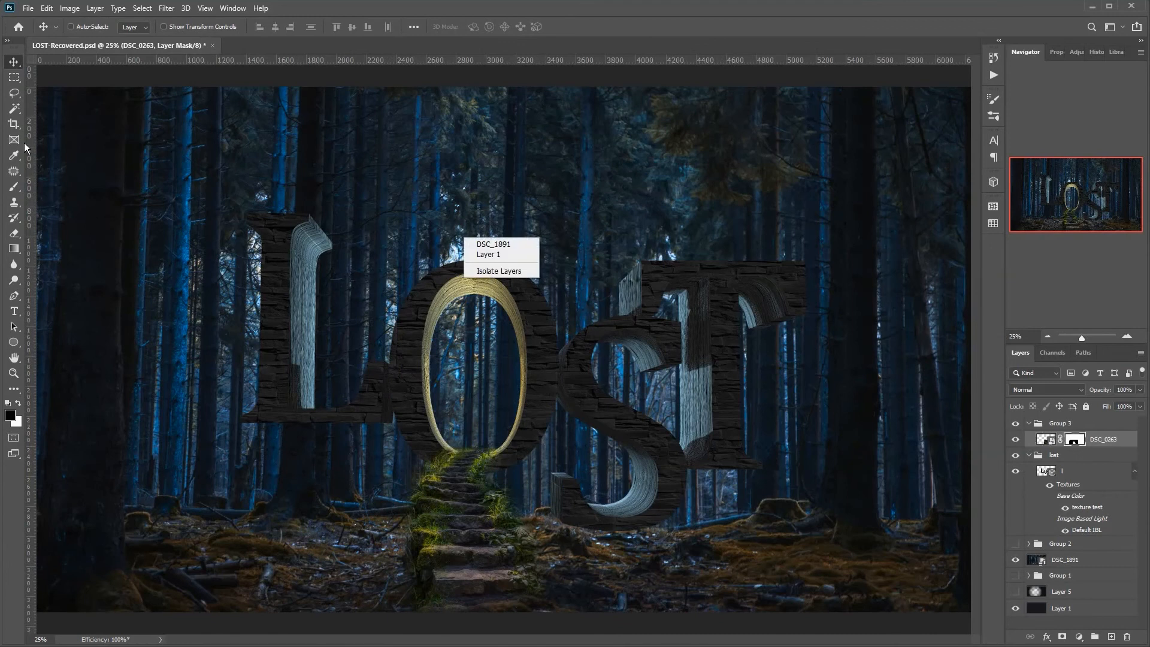
- Mask out the top edge of the stairway inside the O with a 34 px brush
{"action": "left_click", "coordinate": [13, 186]}
{"action": "right_click", "coordinate": [211, 350]}
{"action": "left_click", "coordinate": [320, 408]}
{"action": "left_click", "coordinate": [463, 449]}
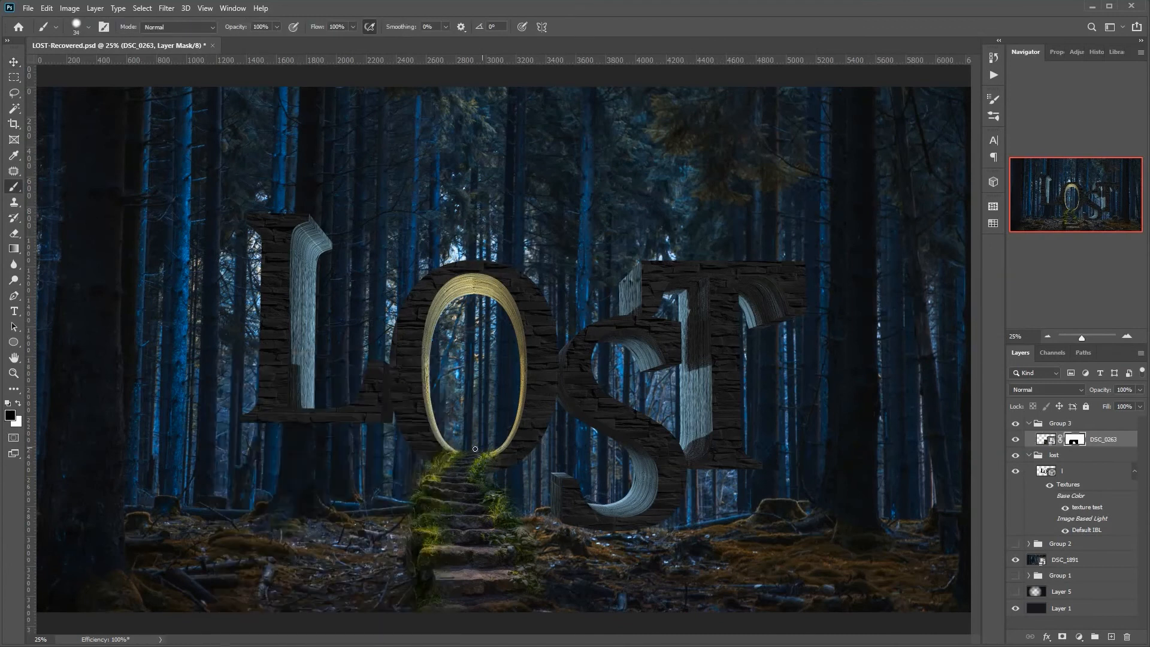
- Paint white on the stairway mask with a soft 77 px brush to bring back plants beside the lower steps
{"action": "key", "text": "x"}
{"action": "right_click", "coordinate": [379, 372]}
{"action": "left_click", "coordinate": [466, 403]}
{"action": "left_click", "coordinate": [439, 428]}
{"action": "key", "text": "Return"}
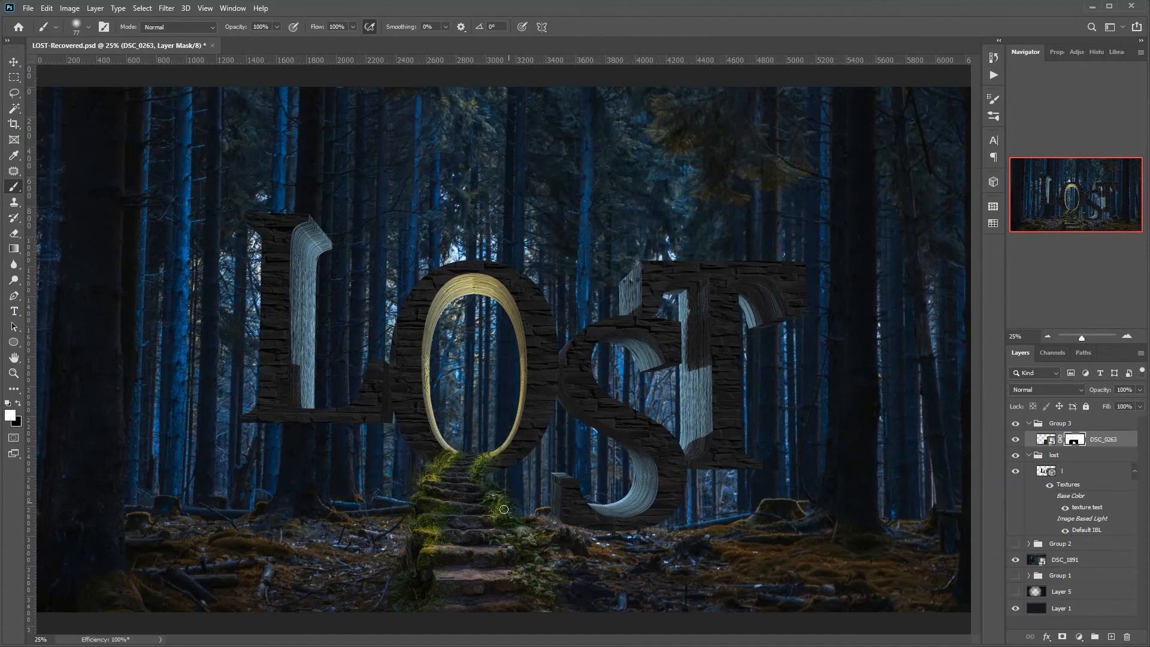
- Blend the stairway's grassy sides into the forest floor on its mask with the cloud paint big soft brush at 117 px
{"action": "right_click", "coordinate": [455, 479]}
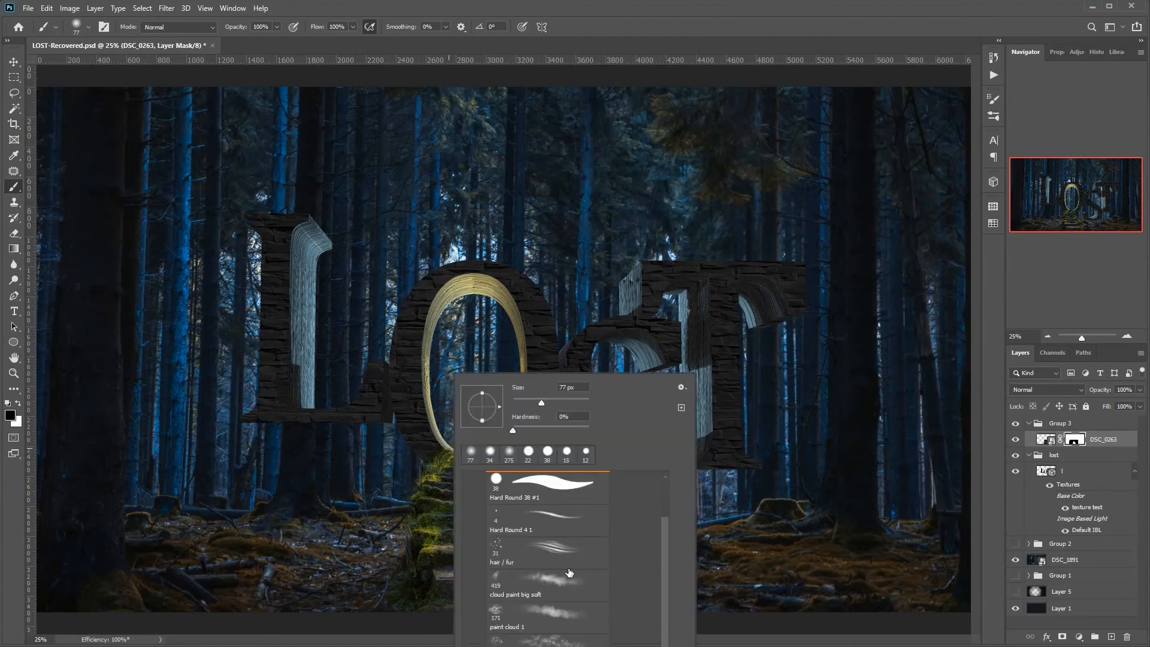
{"action": "left_click", "coordinate": [567, 387]}
{"action": "type", "text": "117"}
{"action": "key", "text": "Return"}
{"action": "key", "text": "ctrl+plus"}
{"action": "key", "text": "ctrl+plus"}
{"action": "key", "text": "ctrl+plus"}
{"action": "left_click_drag", "start_coordinate": [462, 622], "coordinate": [519, 350]}
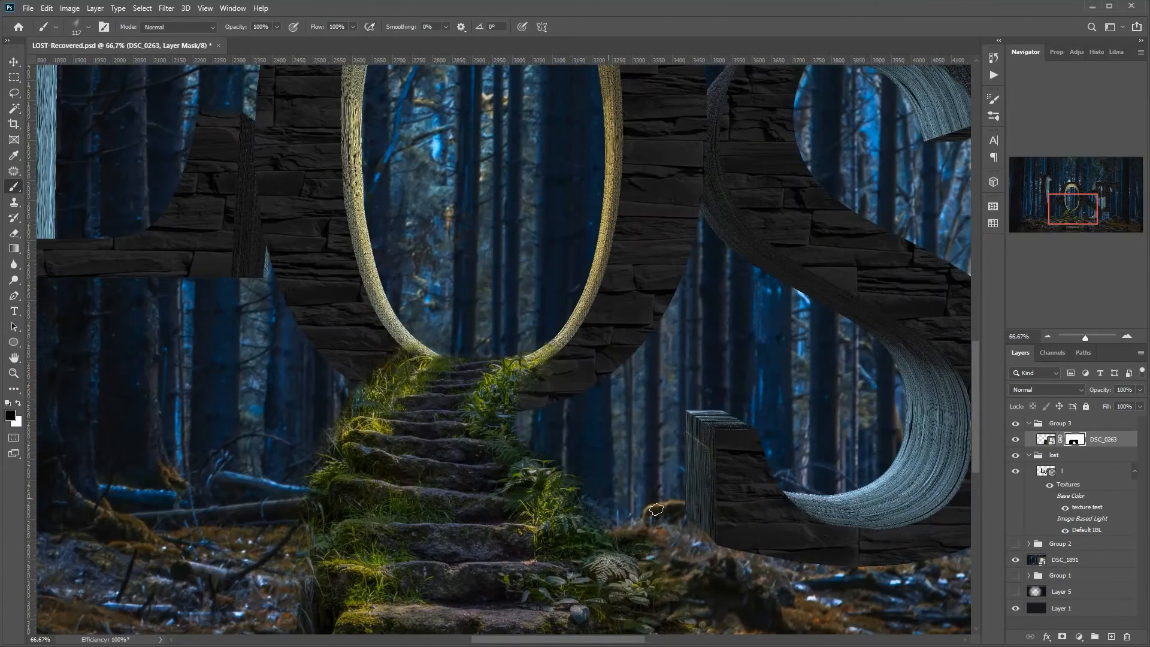
{"action": "key", "text": "x"}
{"action": "left_click_drag", "start_coordinate": [293, 567], "coordinate": [427, 420]}
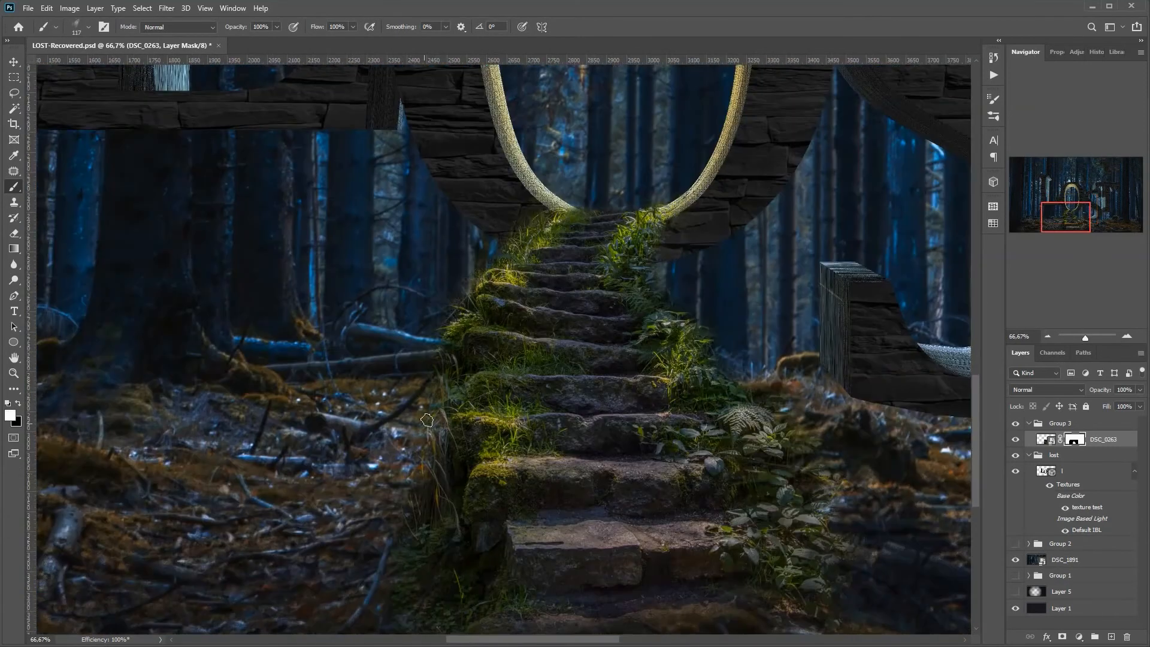
{"action": "key", "text": "ctrl+0"}
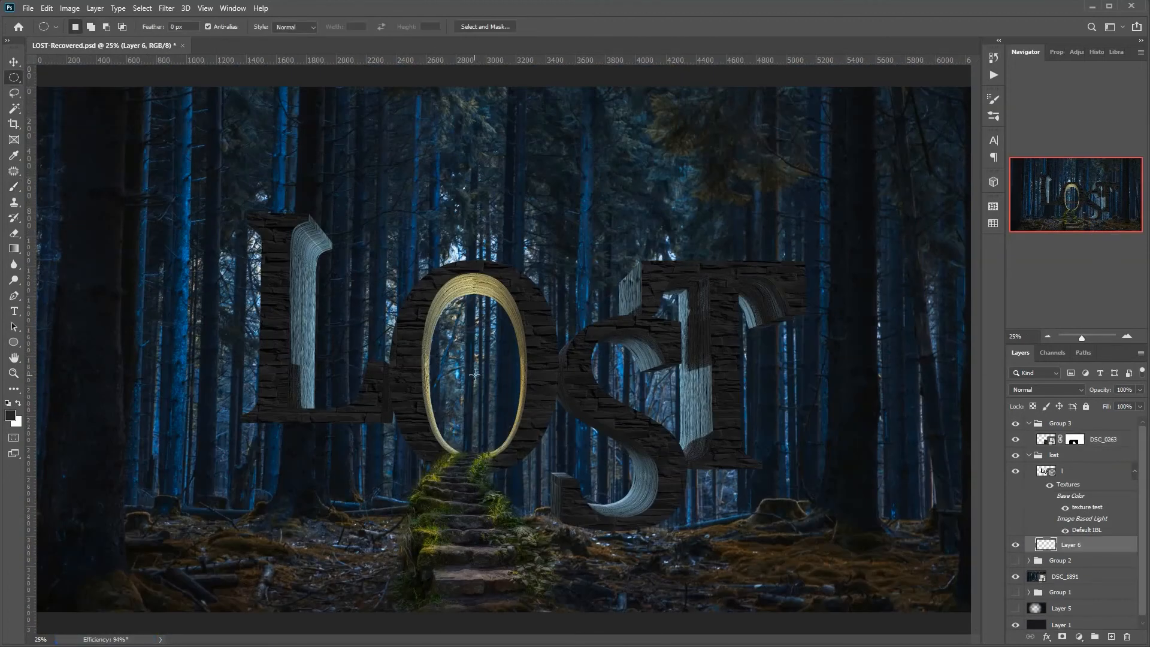
- Fill the opening of the O with pale yellow on Layer 6, inside a masked group beneath the lettering
{"action": "left_click", "coordinate": [72, 260]}
{"action": "left_click", "coordinate": [473, 359]}
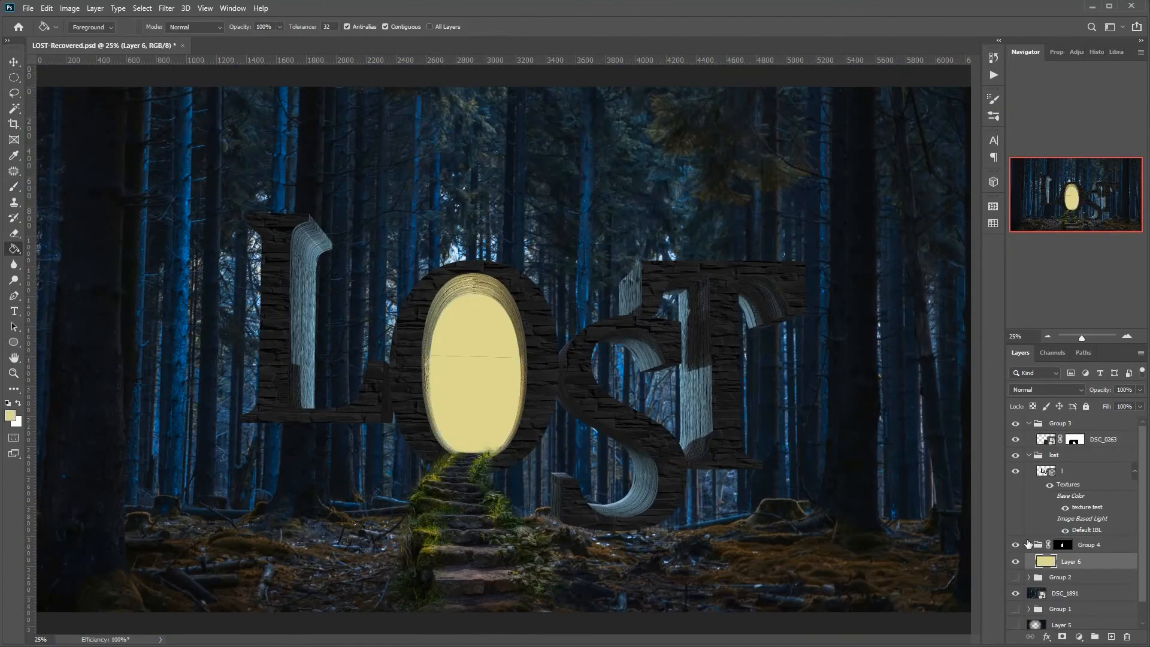
{"action": "key", "text": "ctrl+1"}
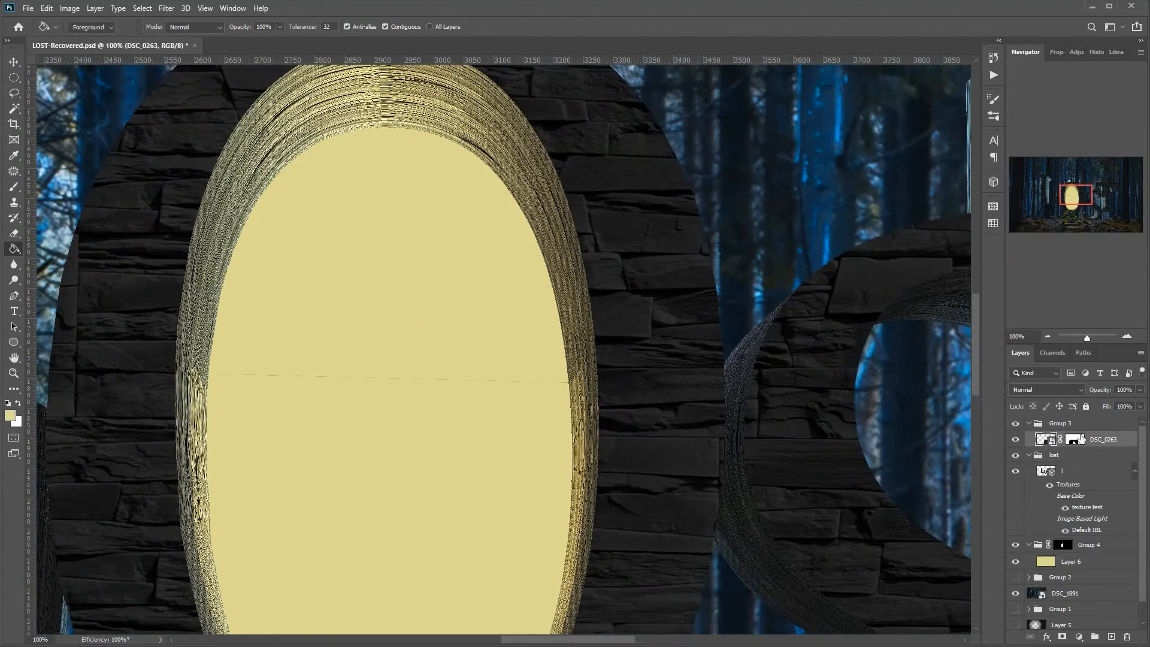
- Refine the grass at the top of the stairs against the yellow opening on the DSC_0263 mask with a 44 px cloud brush
{"action": "key", "text": "ctrl+0"}
{"action": "key", "text": "b"}
{"action": "left_click_drag", "start_coordinate": [491, 360], "coordinate": [541, 360]}
{"action": "left_click_drag", "start_coordinate": [478, 567], "coordinate": [431, 297]}
{"action": "right_click", "coordinate": [497, 297]}
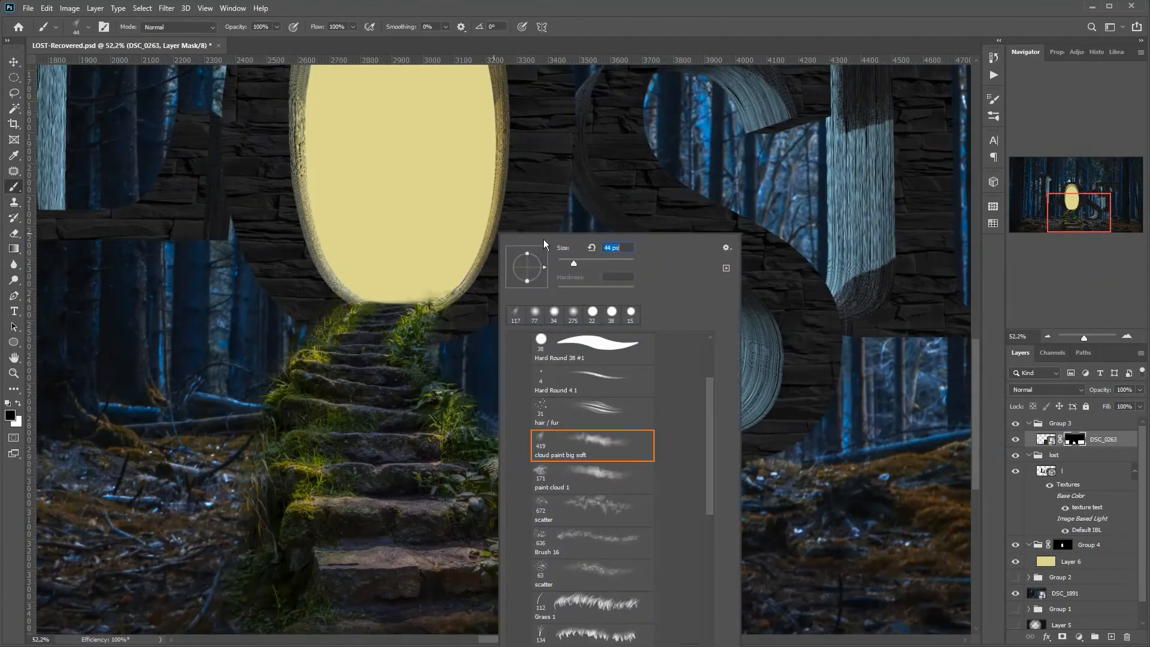
{"action": "left_click", "coordinate": [431, 297]}
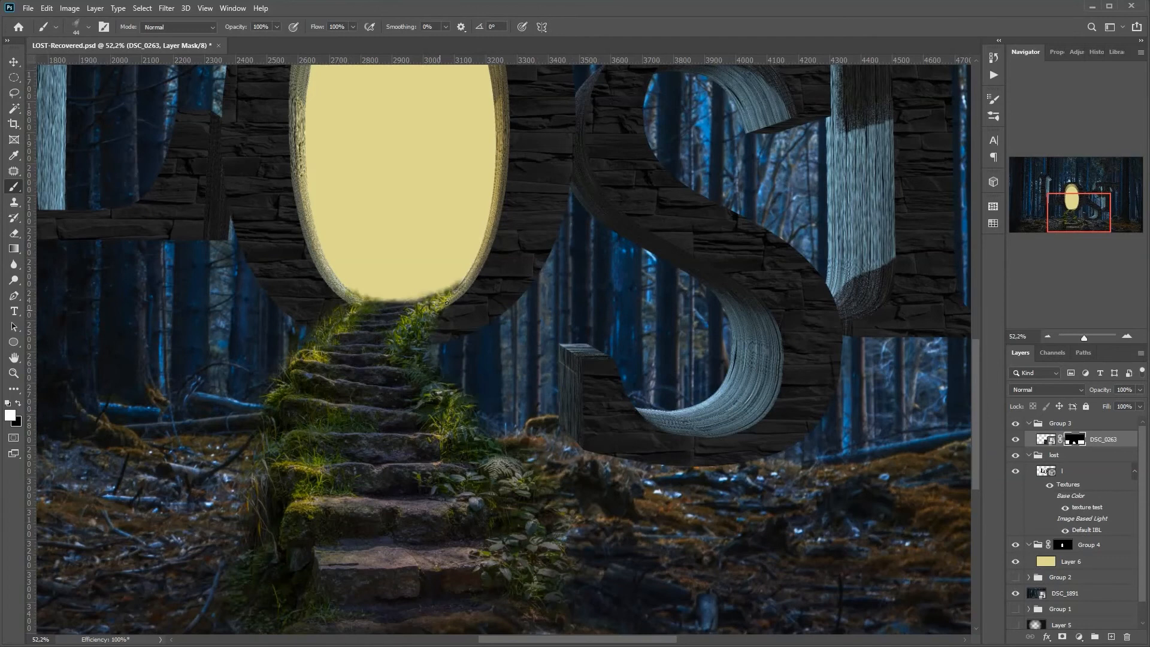
{"action": "key", "text": "ctrl+0"}
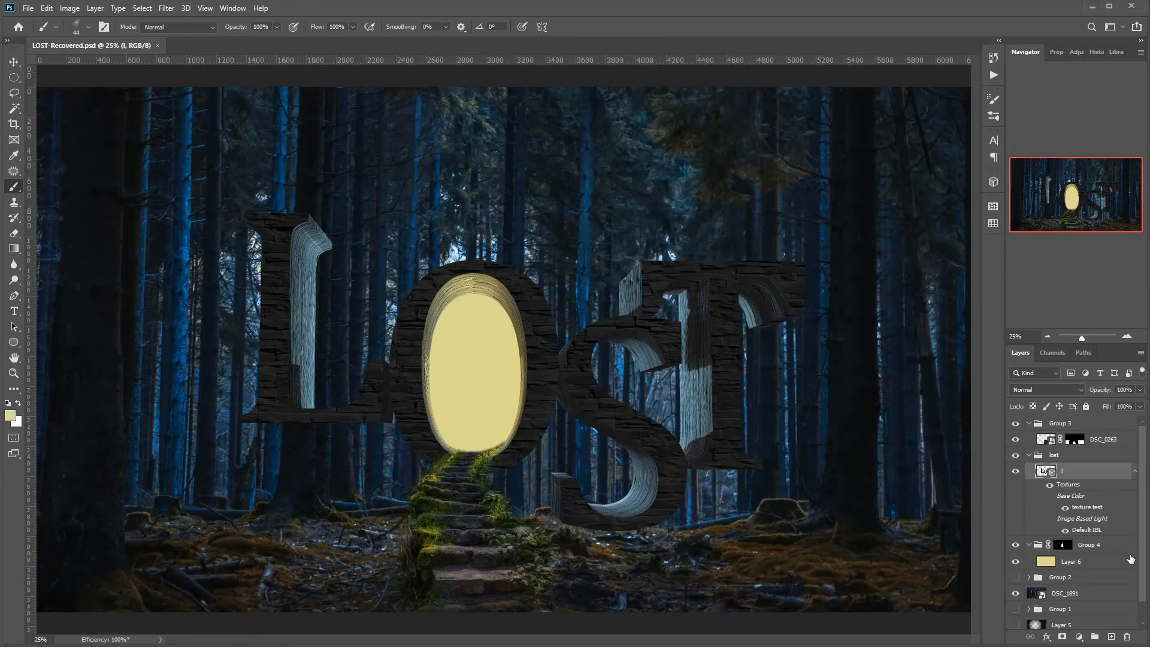
- Create a new square document of about 6000 × 6000 px and fill it with the pale yellow foreground colour
{"action": "key", "text": "ctrl+n"}
{"action": "key", "text": "Return"}
{"action": "key", "text": "g"}
{"action": "key", "text": "alt+BackSpace"}
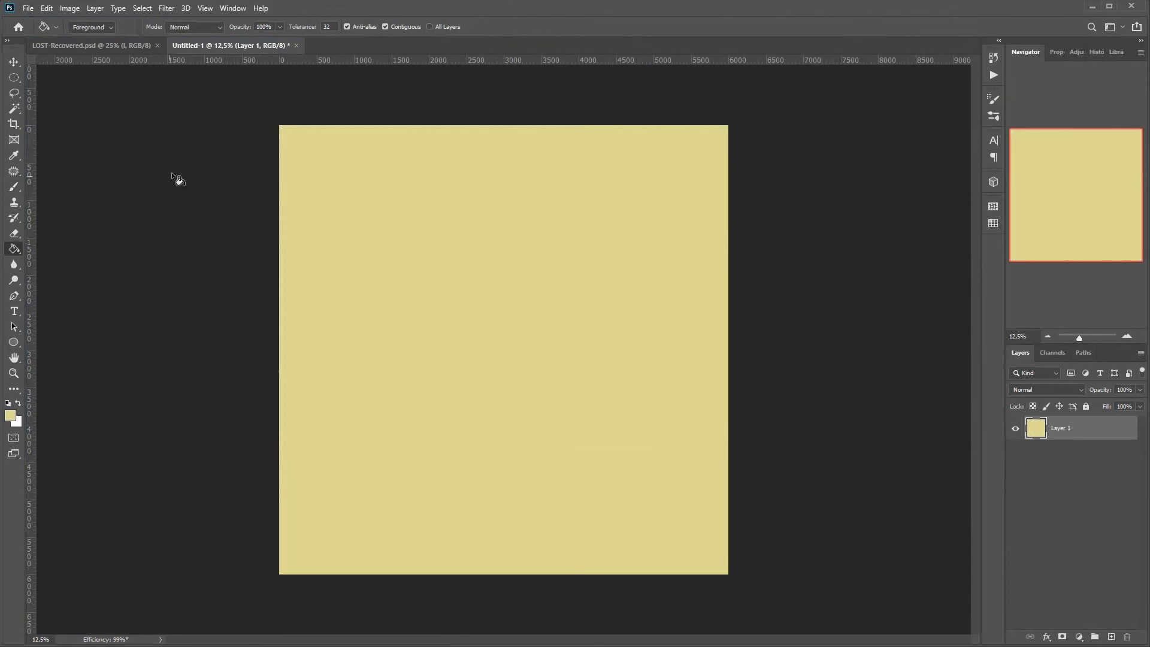
- Switch to Bridge, open the stock folder 00. to be sorted and expand the backgrounds and architecture folders
{"action": "key", "text": "alt+Tab"}
{"action": "left_click", "coordinate": [138, 114]}
{"action": "scroll", "coordinate": [202, 219], "scroll_direction": "up", "scroll_amount": 10}
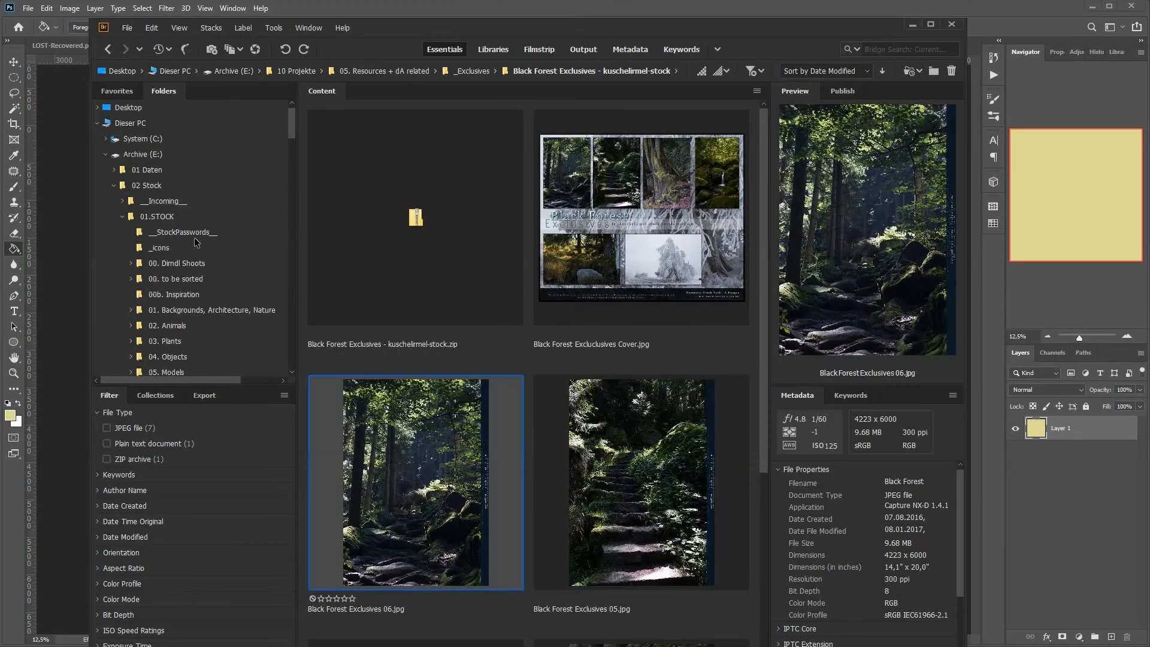
{"action": "left_click", "coordinate": [144, 277]}
{"action": "scroll", "coordinate": [606, 218], "scroll_direction": "down", "scroll_amount": 10}
{"action": "left_click", "coordinate": [131, 309]}
{"action": "scroll", "coordinate": [229, 293], "scroll_direction": "down", "scroll_amount": 12}
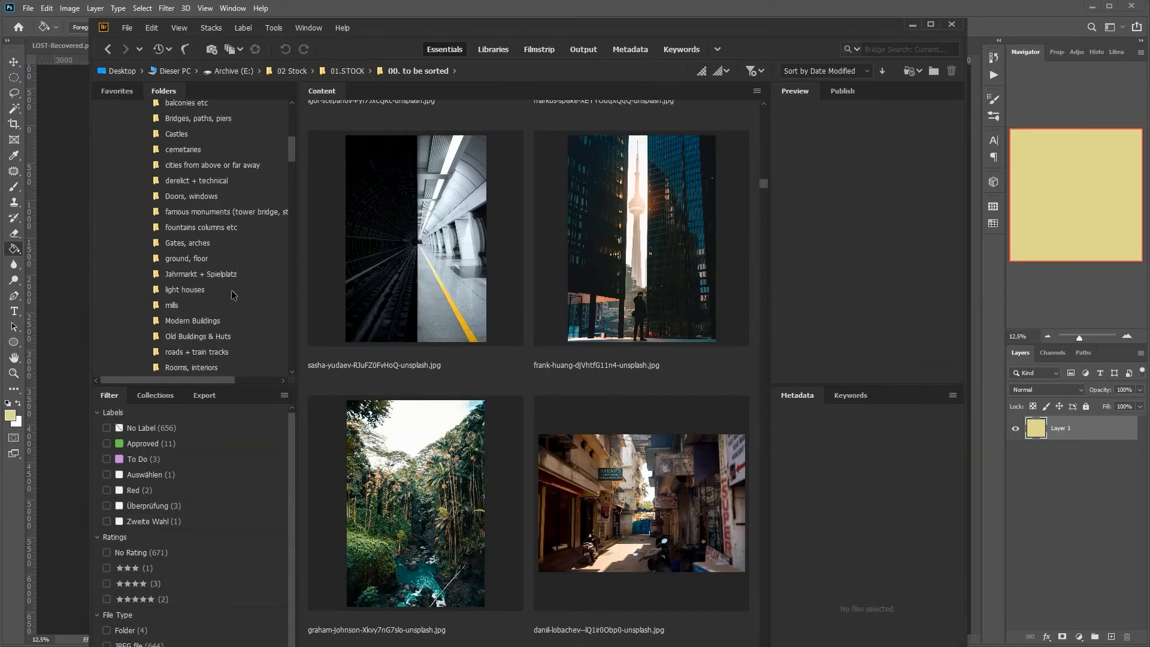
- Look through the 03. Man-made structures subfolders for lighthouse stock photos
{"action": "scroll", "coordinate": [233, 294], "scroll_direction": "down", "scroll_amount": 2}
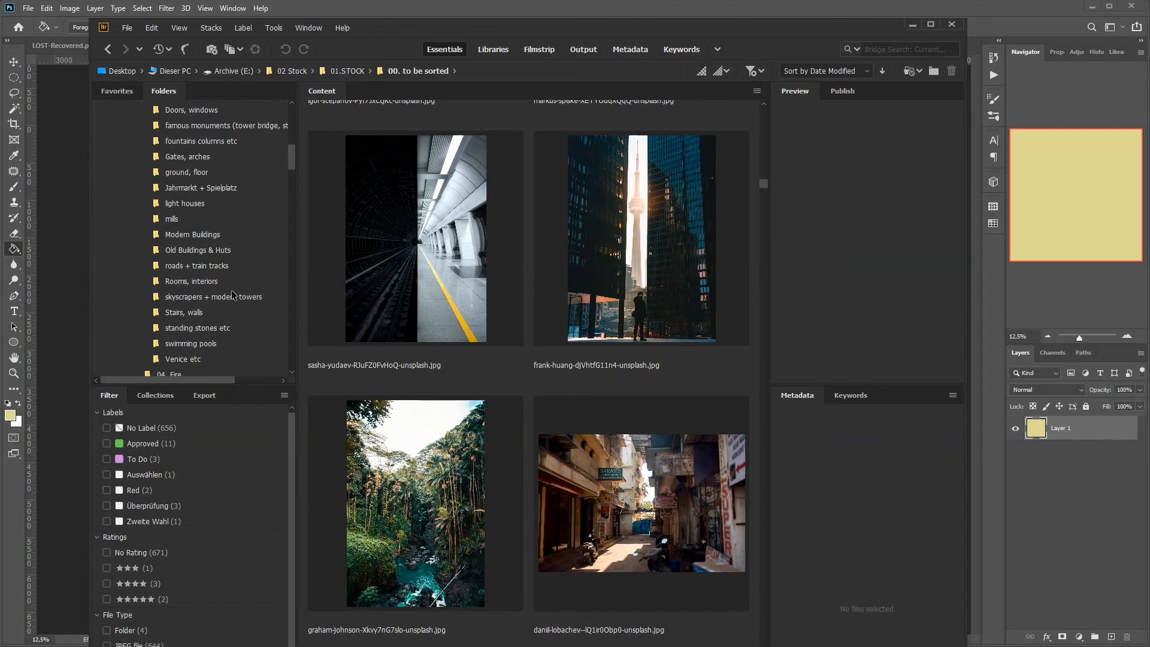
{"action": "scroll", "coordinate": [210, 281], "scroll_direction": "down", "scroll_amount": 1}
{"action": "scroll", "coordinate": [178, 274], "scroll_direction": "up", "scroll_amount": 5}
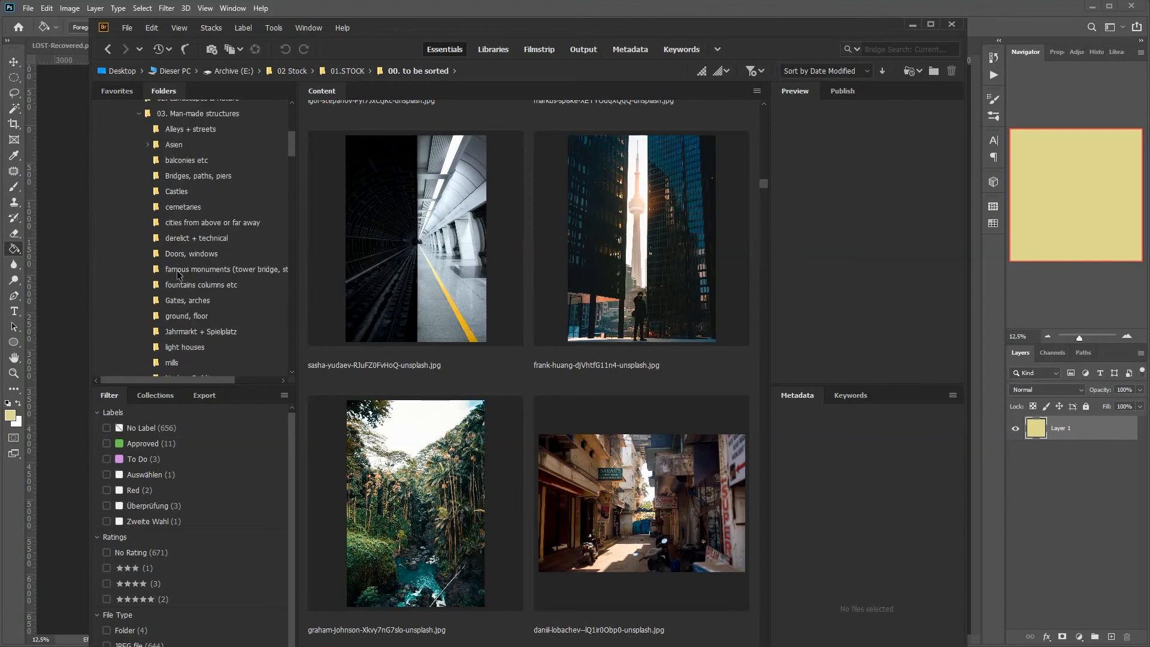
{"action": "scroll", "coordinate": [179, 163], "scroll_direction": "down", "scroll_amount": 2}
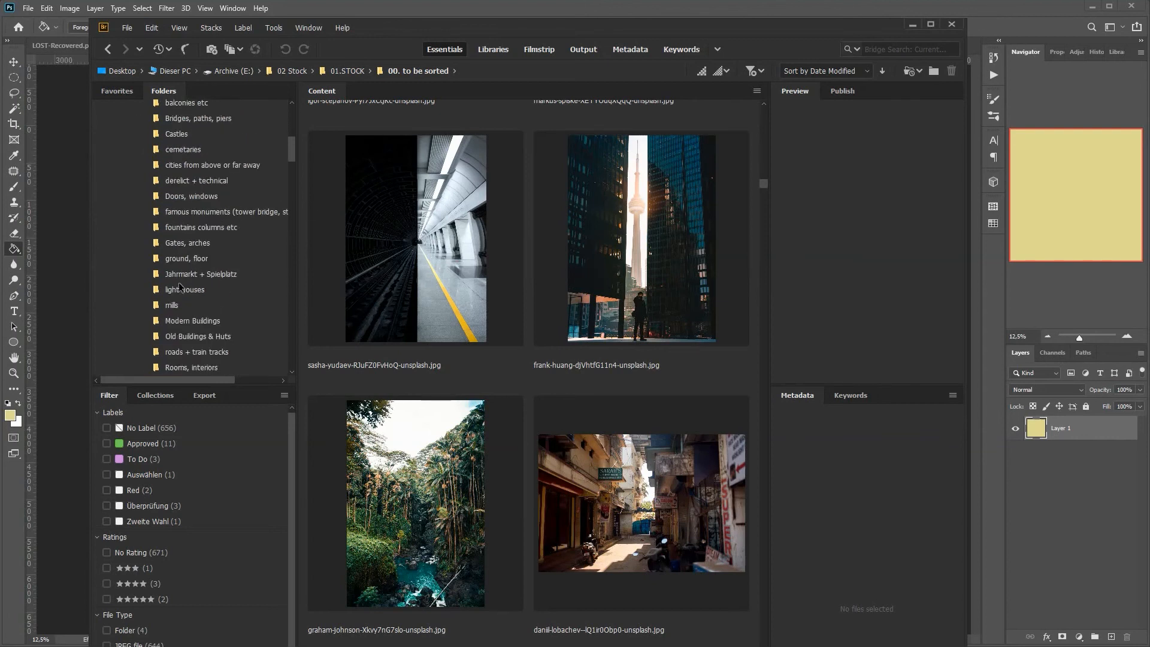
{"action": "left_click", "coordinate": [184, 290]}
{"action": "scroll", "coordinate": [528, 360], "scroll_direction": "down", "scroll_amount": 3}
{"action": "scroll", "coordinate": [179, 258], "scroll_direction": "up", "scroll_amount": 8}
- Search the 00. to be sorted folder for "lighthouse", by general search and by filename or keywords
{"action": "left_click", "coordinate": [175, 278]}
{"action": "type", "text": "lighth"}
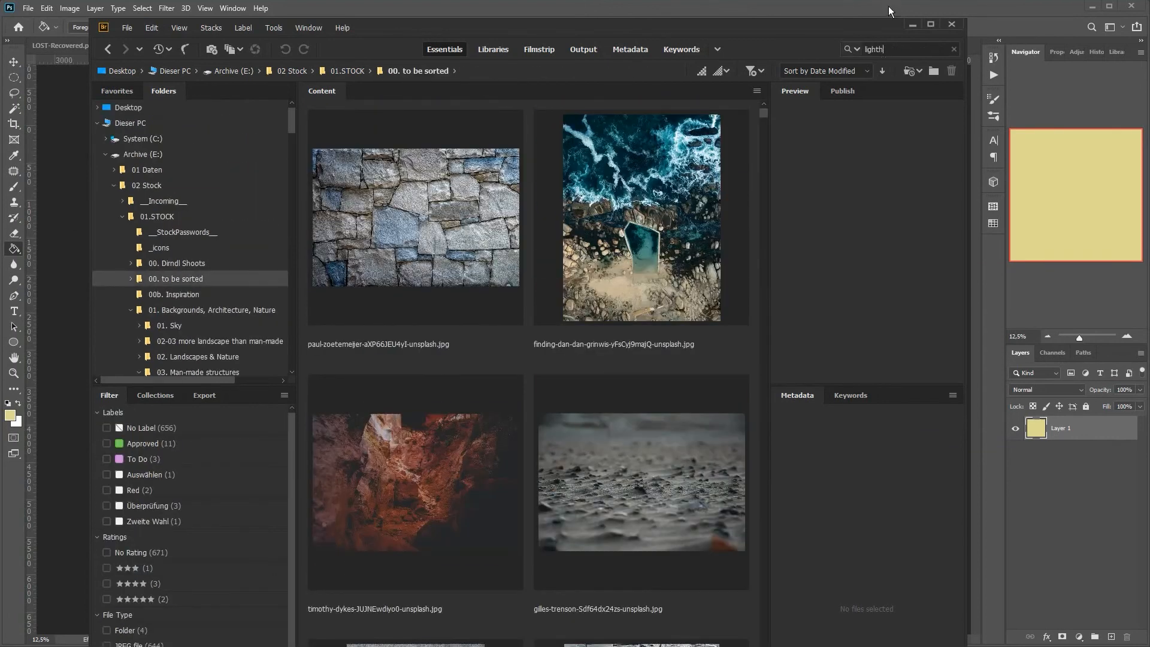
{"action": "type", "text": "ouse"}
{"action": "key", "text": "Return"}
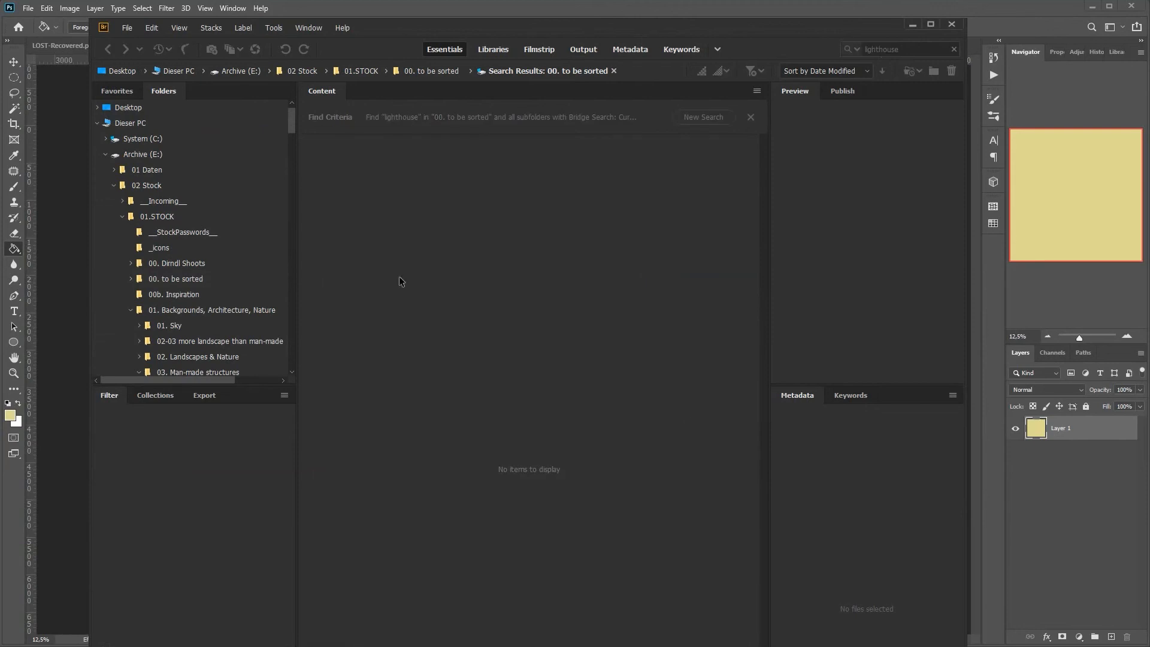
{"action": "left_click", "coordinate": [154, 297]}
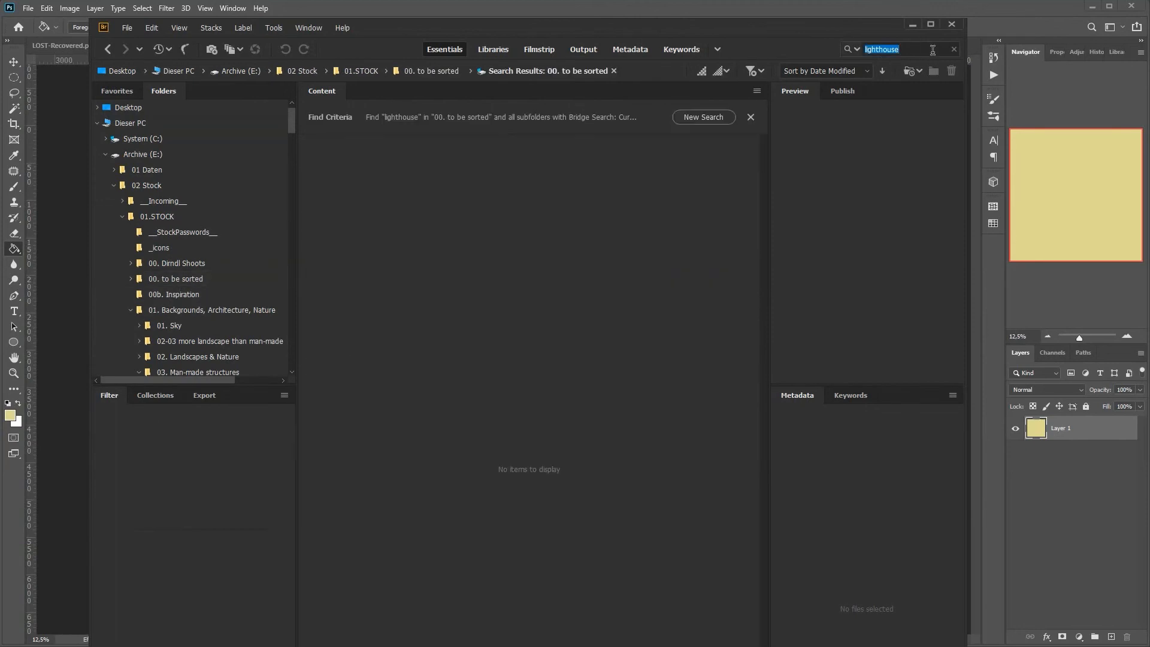
{"action": "key", "text": "ctrl+f"}
{"action": "left_click", "coordinate": [618, 514]}
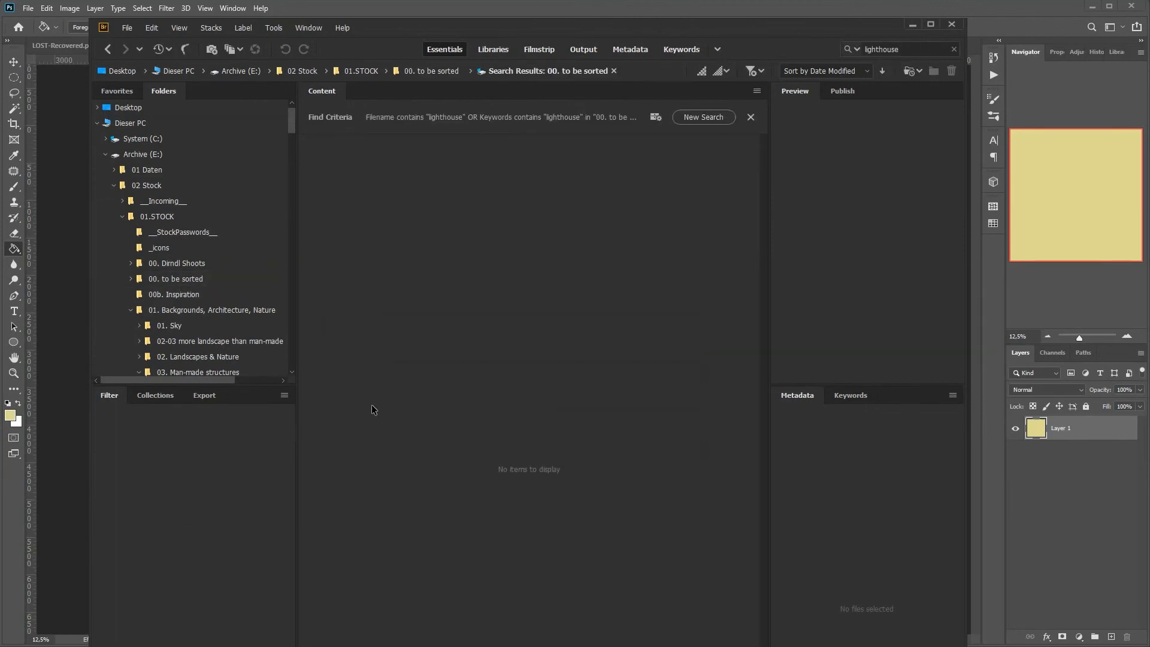
- Pick stock photos from Bridge and arrange the coastal cliff photo as a layer in found.psd
{"action": "key", "text": "alt+Tab"}
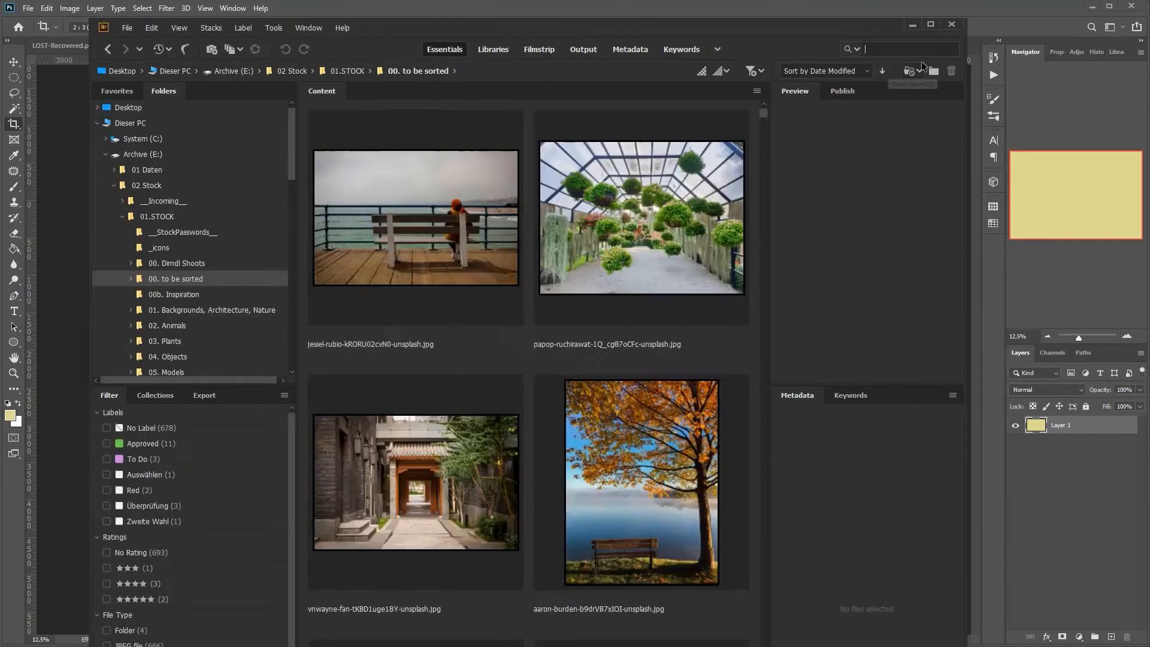
{"action": "left_click", "coordinate": [455, 252], "text": "ctrl"}
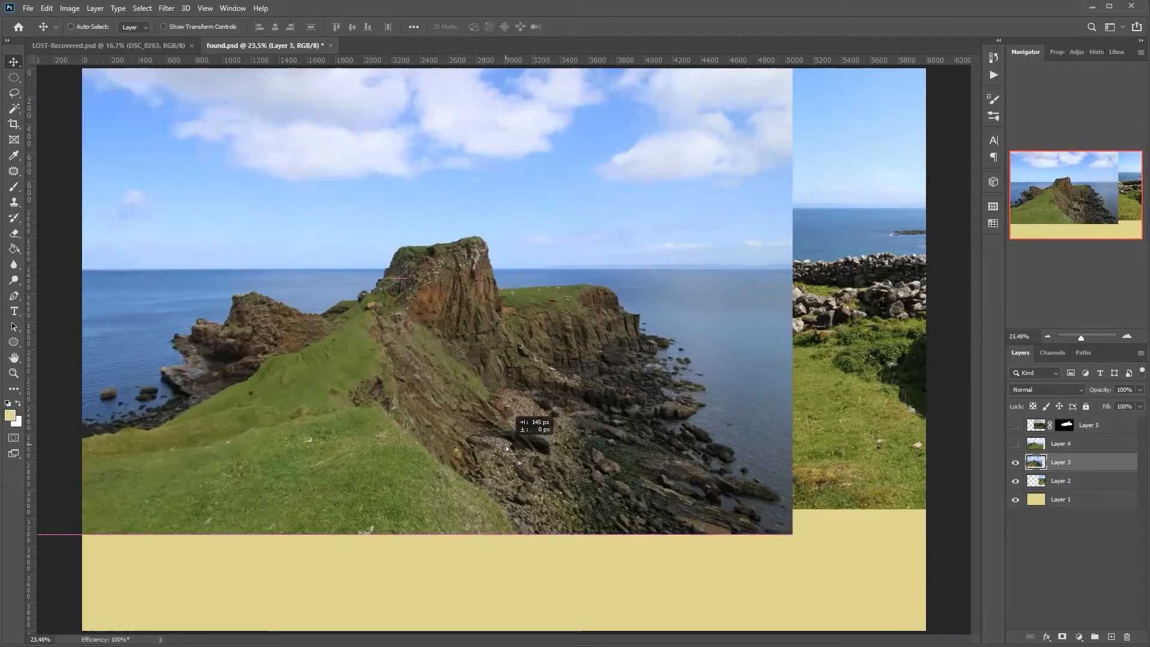
{"action": "left_click", "coordinate": [204, 8]}
{"action": "left_click", "coordinate": [302, 357]}
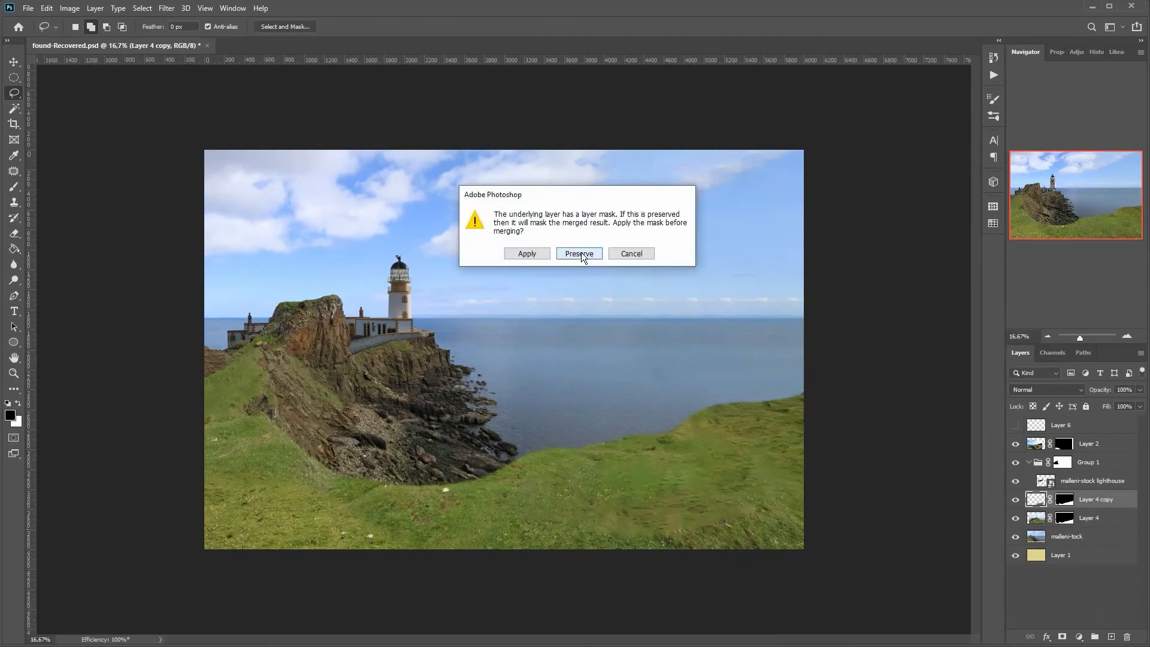
- Merge Layer 4 copy into the underlying meadow layer, preserving that layer's mask
{"action": "left_click", "coordinate": [585, 254]}
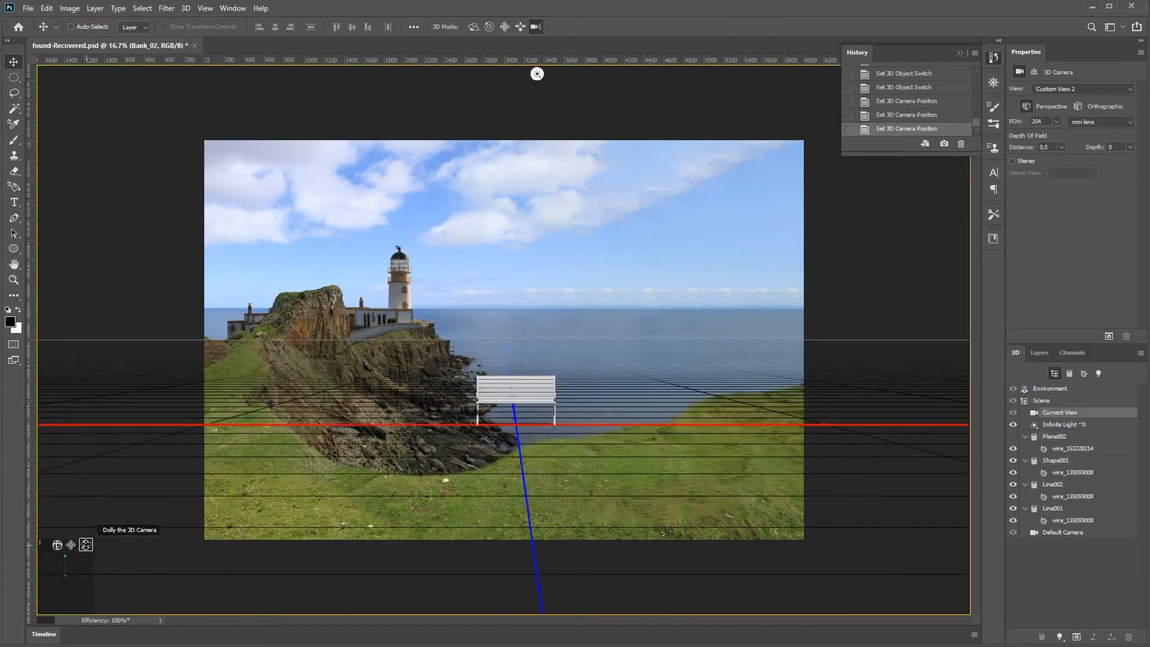
- Delete the Plane002 mesh from the Bank_02 bench scene, then orbit and pan the 3D camera to bring the bench onto the grass
{"action": "left_click_drag", "start_coordinate": [57, 545], "coordinate": [177, 572]}
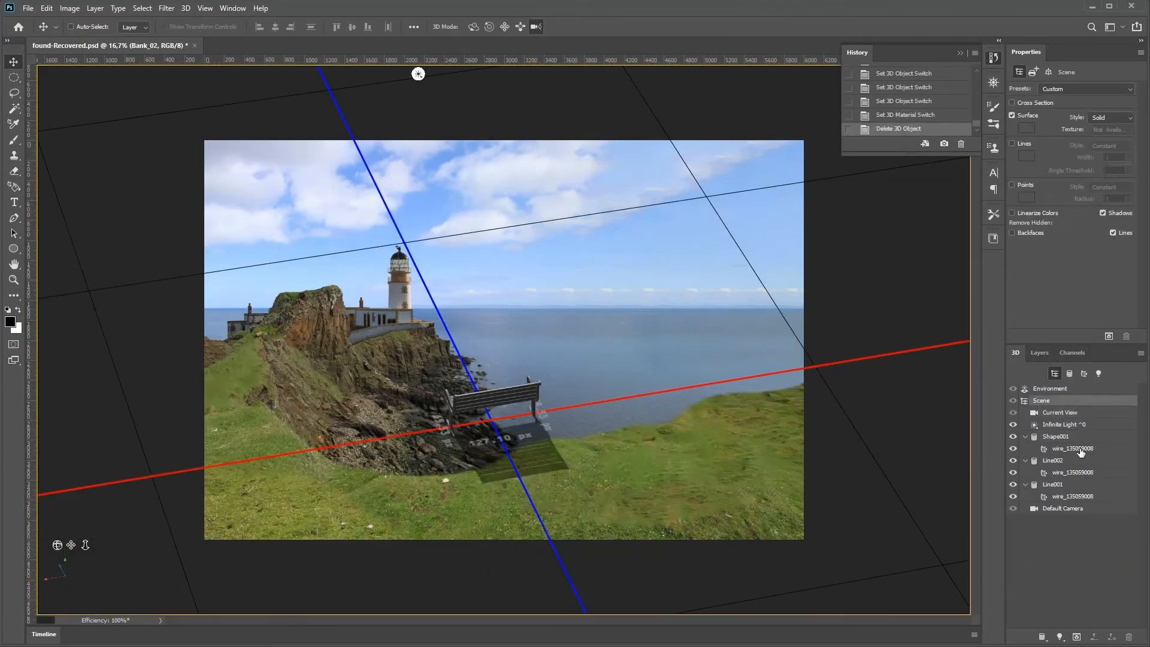
{"action": "left_click", "coordinate": [1070, 90]}
{"action": "left_click", "coordinate": [1052, 216]}
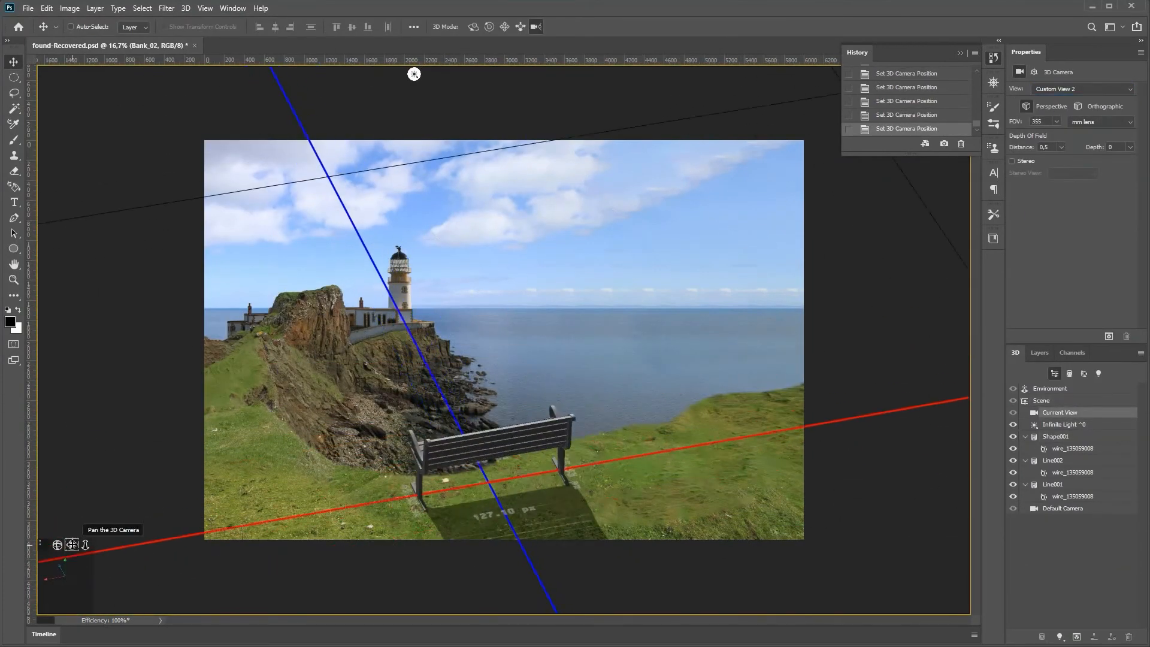
{"action": "mouse_move", "coordinate": [72, 544]}
{"action": "left_mouse_down"}
{"action": "mouse_move", "coordinate": [85, 544]}
{"action": "mouse_move", "coordinate": [57, 544]}
{"action": "mouse_move", "coordinate": [85, 544]}
{"action": "mouse_move", "coordinate": [59, 544]}
{"action": "mouse_move", "coordinate": [72, 544]}
{"action": "left_mouse_up"}
{"action": "left_click", "coordinate": [688, 436]}
- Move the grouped bench objects onto the grass beside the cliff and aim the infinite light to match the scene
{"action": "left_click_drag", "start_coordinate": [692, 460], "coordinate": [696, 468]}
{"action": "mouse_move", "coordinate": [660, 466]}
{"action": "left_mouse_down"}
{"action": "mouse_move", "coordinate": [624, 472]}
{"action": "mouse_move", "coordinate": [658, 466]}
{"action": "left_mouse_up"}
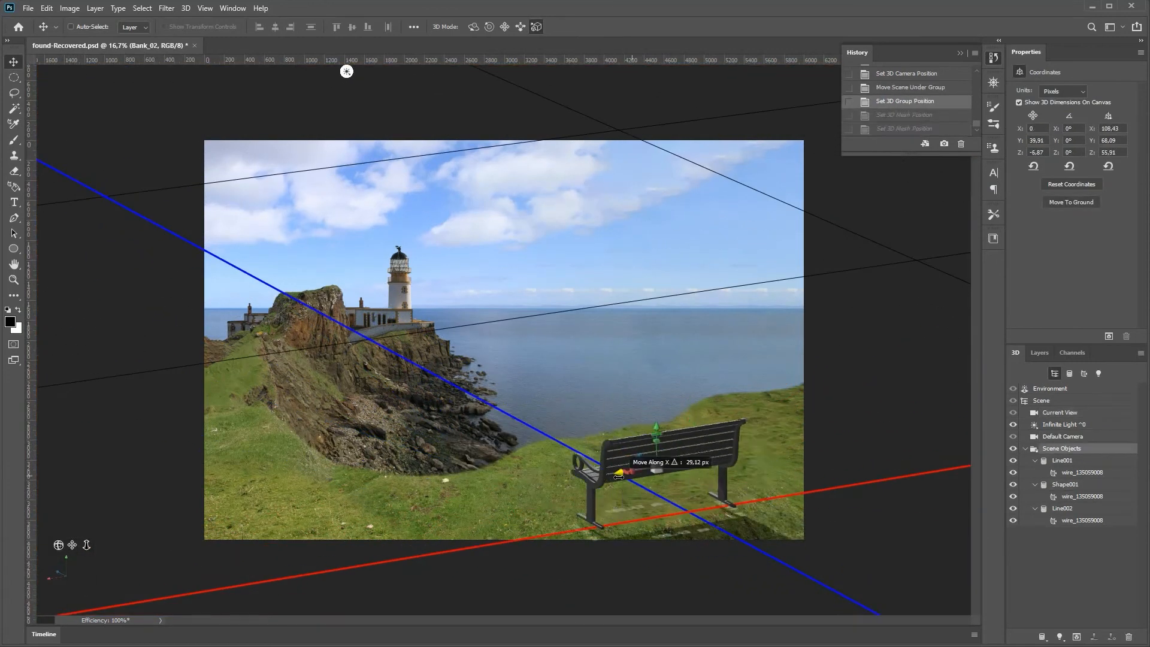
{"action": "key", "text": "ctrl+z"}
{"action": "left_click_drag", "start_coordinate": [671, 453], "coordinate": [670, 458]}
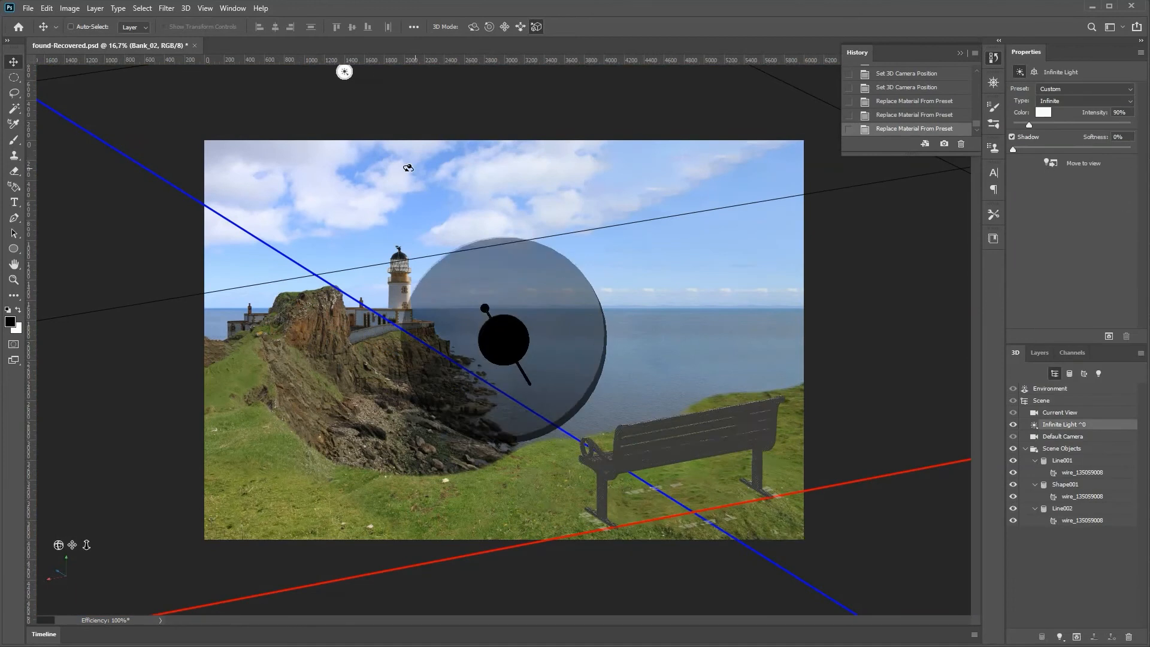
{"action": "left_click_drag", "start_coordinate": [403, 175], "coordinate": [539, 520]}
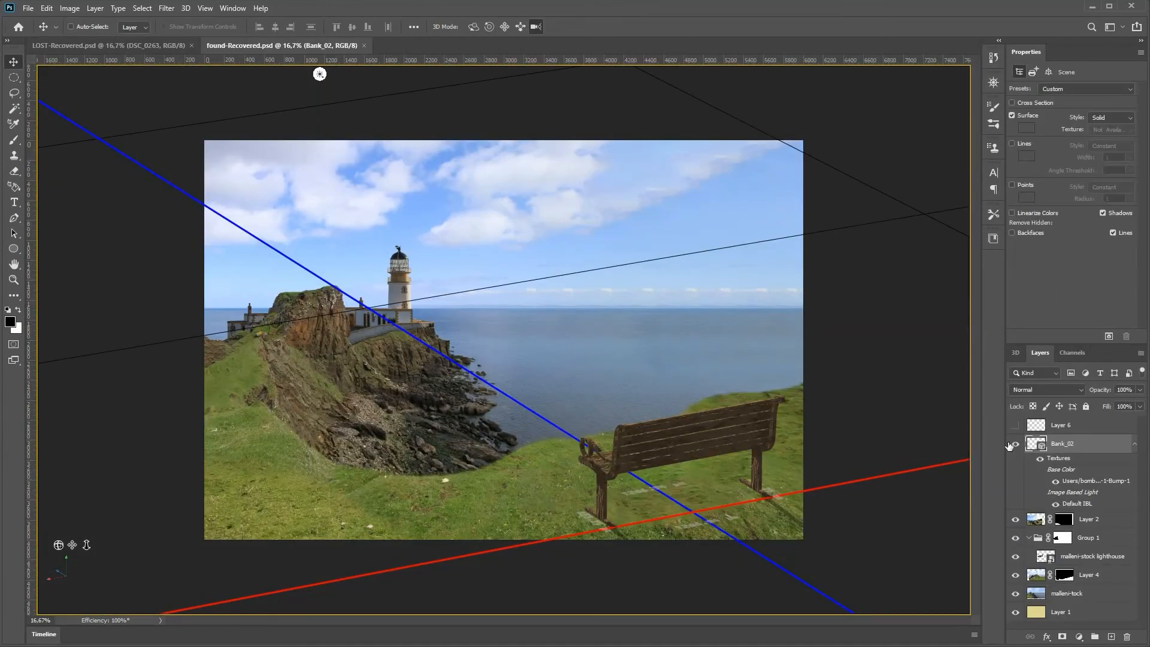
- Load the Bank_02 bench model again and delete its Plane002 mesh
{"action": "key", "text": "ctrl+o"}
{"action": "double_click", "coordinate": [335, 129]}
{"action": "left_click", "coordinate": [392, 130]}
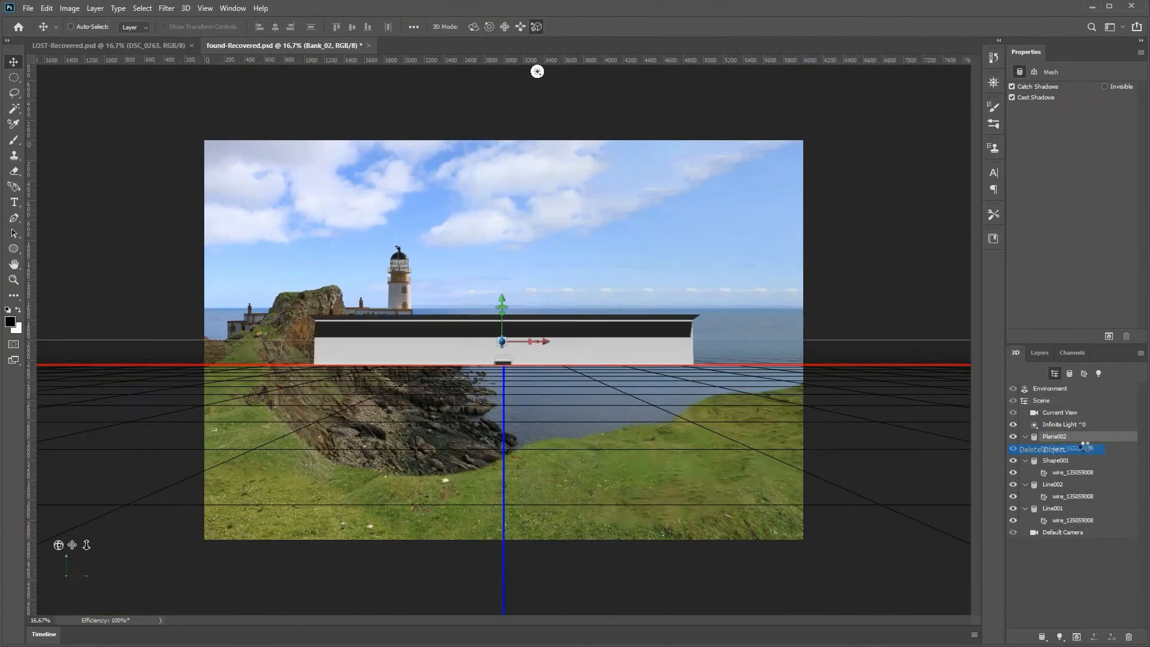
{"action": "left_click_drag", "start_coordinate": [1085, 446], "coordinate": [1128, 637]}
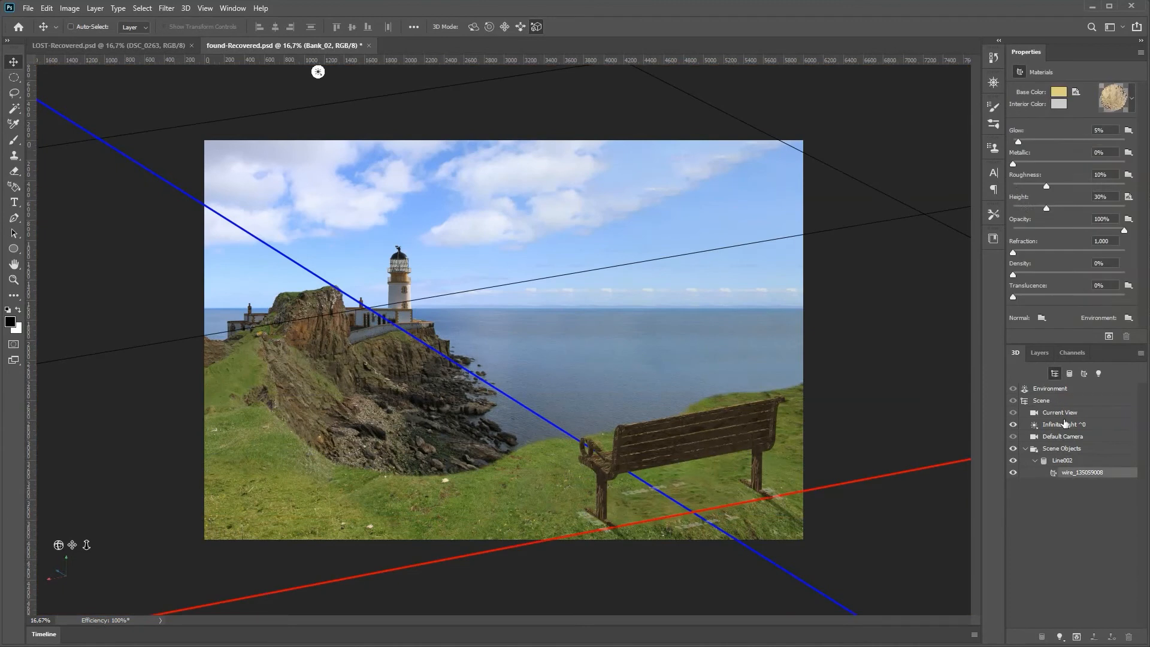
- Import the uploads_files_839016_parkbench model as a new 3D layer, place it on the grass and render it
{"action": "left_click", "coordinate": [186, 7]}
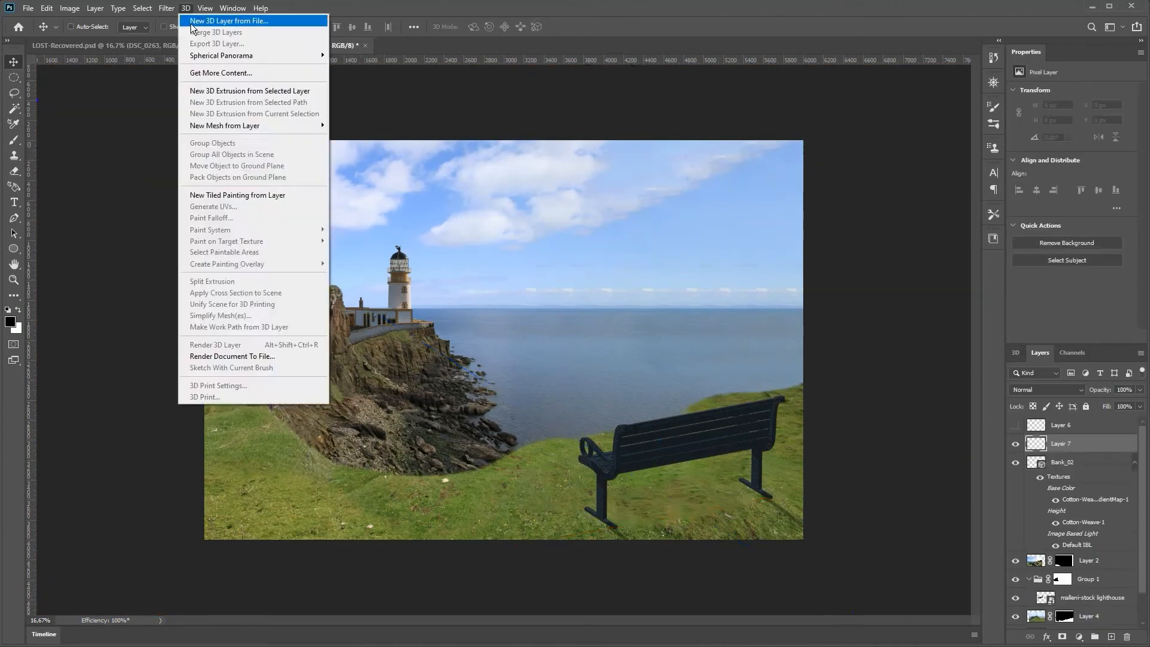
{"action": "left_click", "coordinate": [193, 21]}
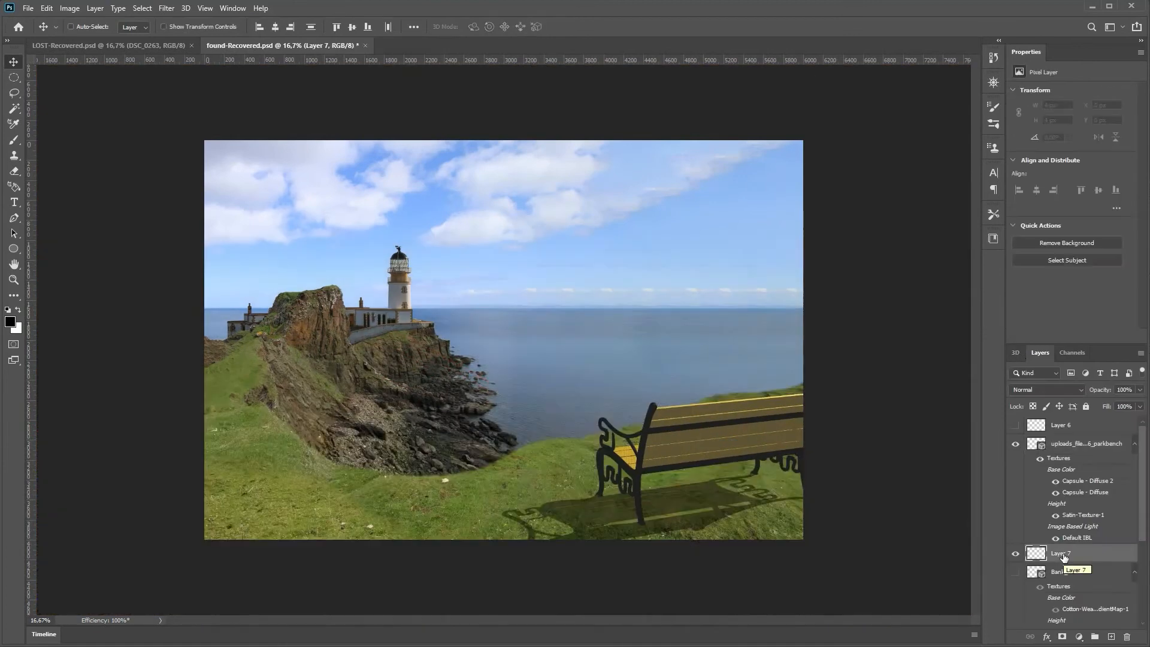
{"action": "left_click", "coordinate": [1035, 444]}
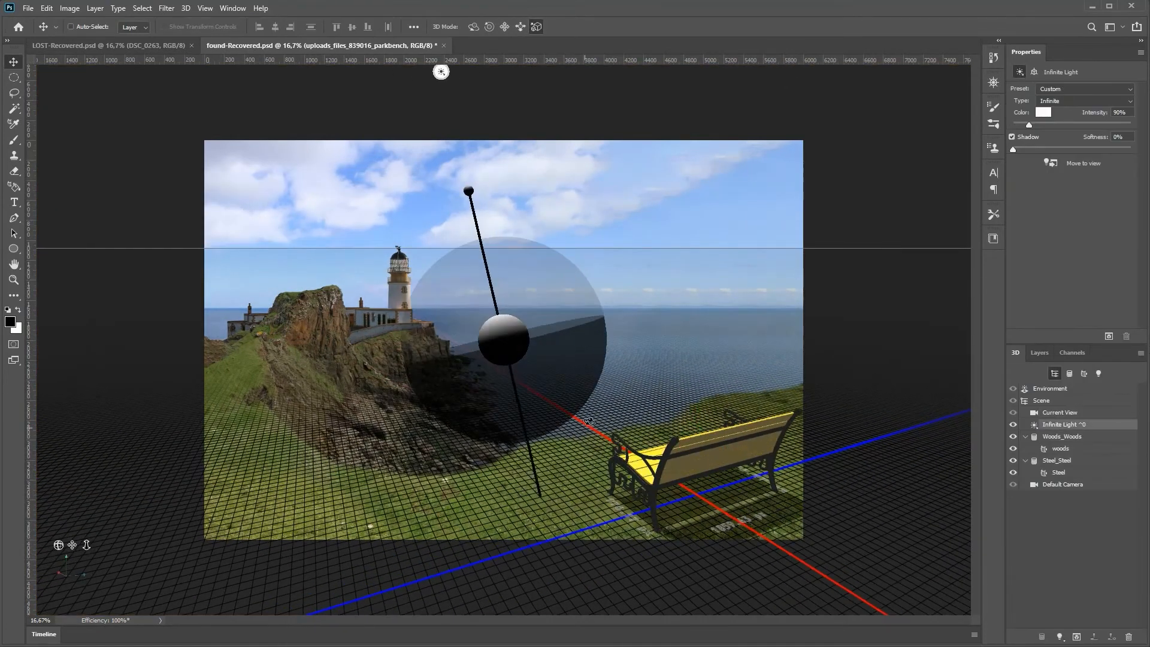
{"action": "left_click", "coordinate": [1108, 336]}
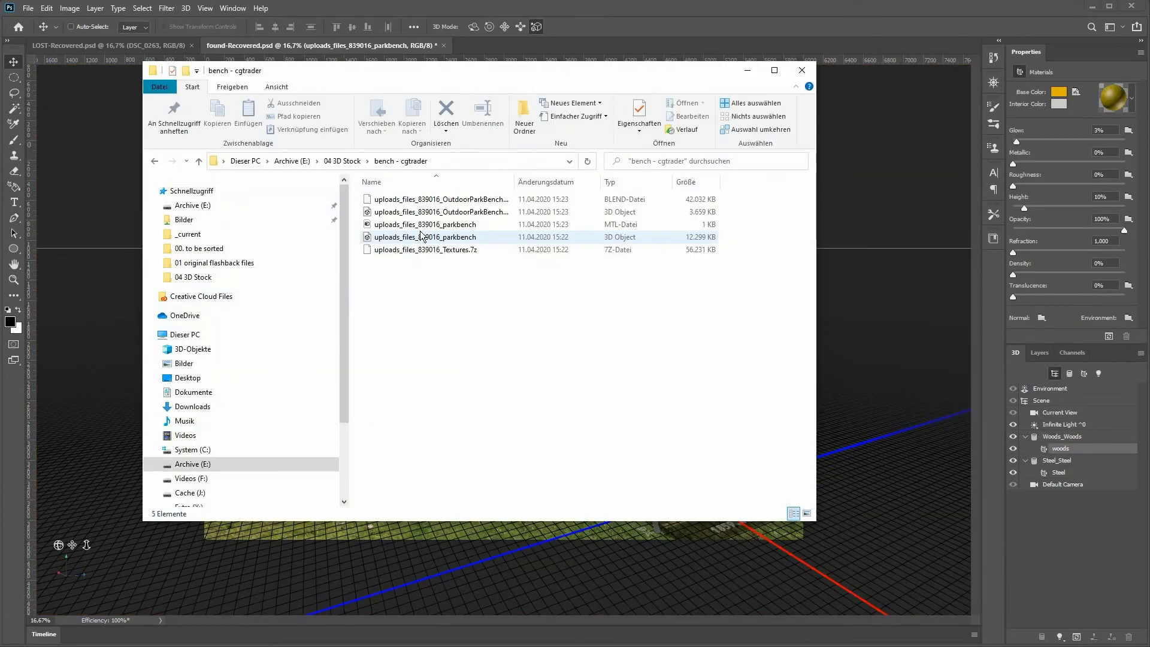
- Unpack the uploads_files_839016_Textures.7z archive in File Explorer and select all the bench texture images in the PBR folder
{"action": "double_click", "coordinate": [425, 249]}
{"action": "key", "text": "Escape"}
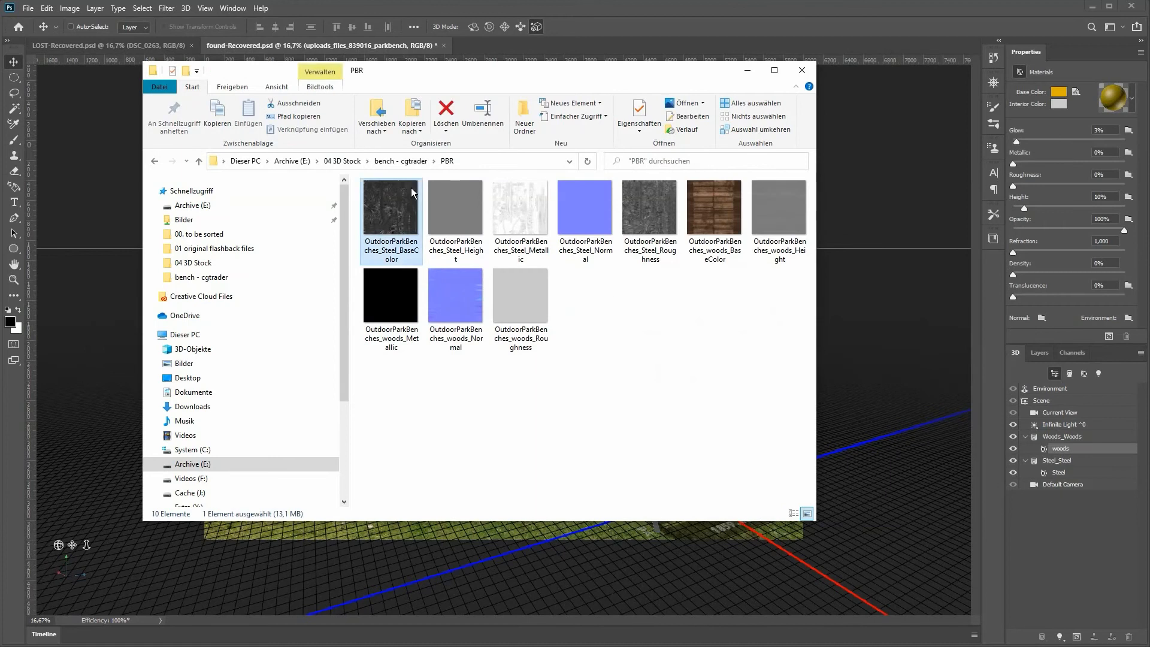
{"action": "key", "text": "ctrl+a"}
{"action": "right_click", "coordinate": [551, 210]}
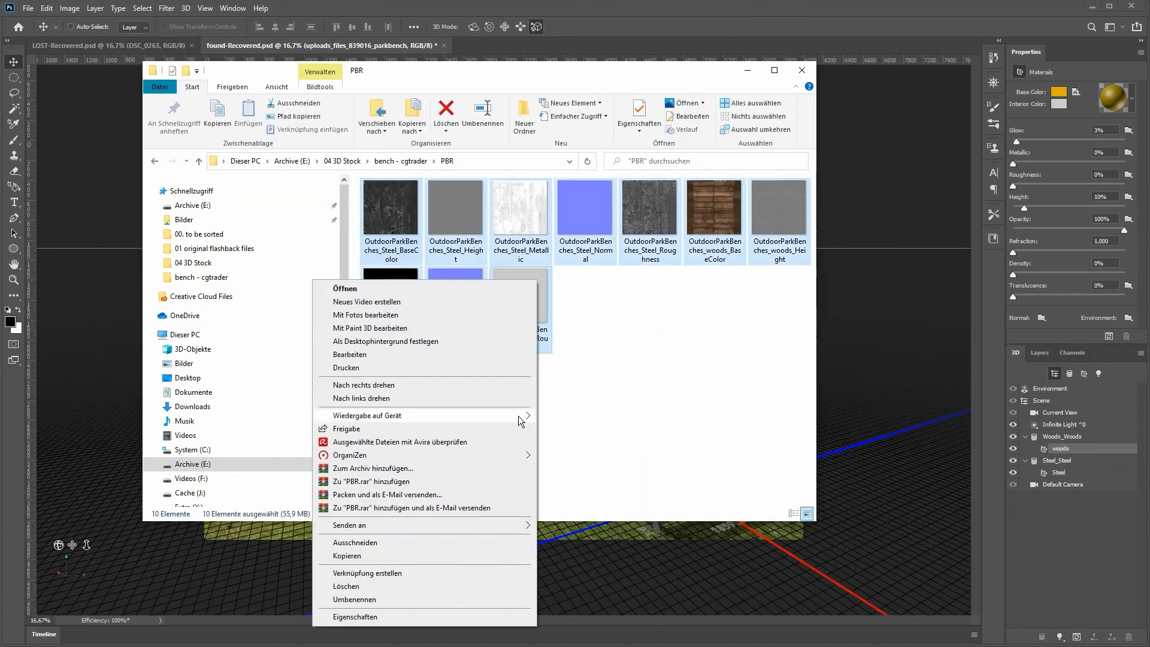
{"action": "right_click", "coordinate": [385, 206]}
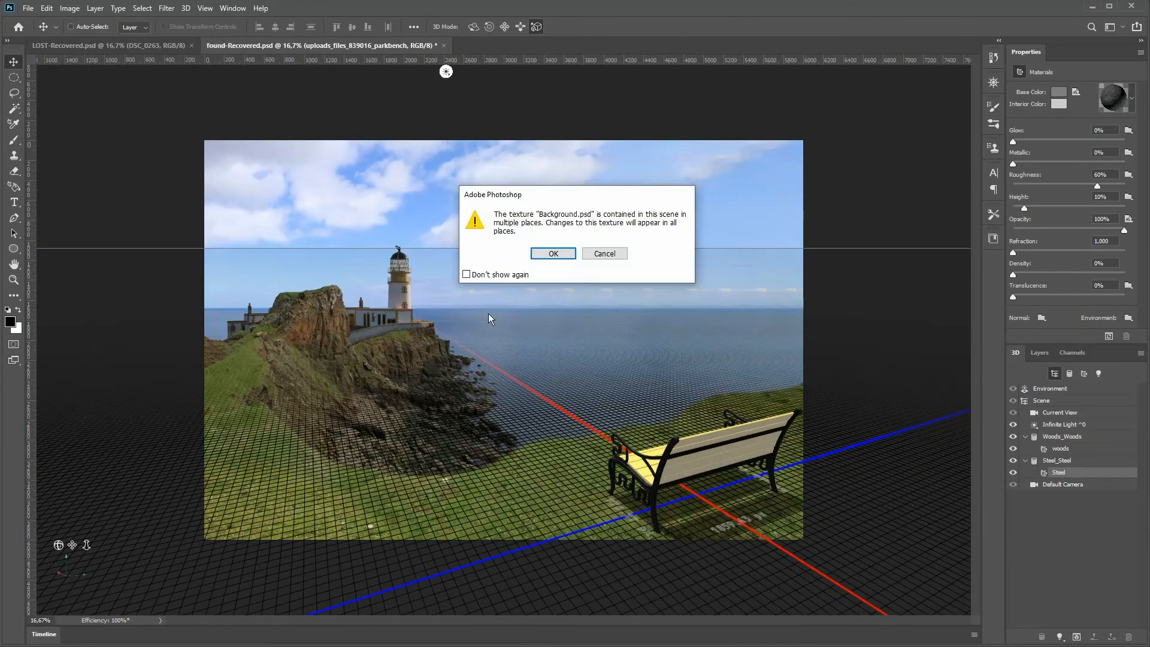
- Apply the OutdoorParkBenches base color, height, roughness and metallic textures to the park bench's woods and Steel materials
{"action": "left_click", "coordinate": [553, 253]}
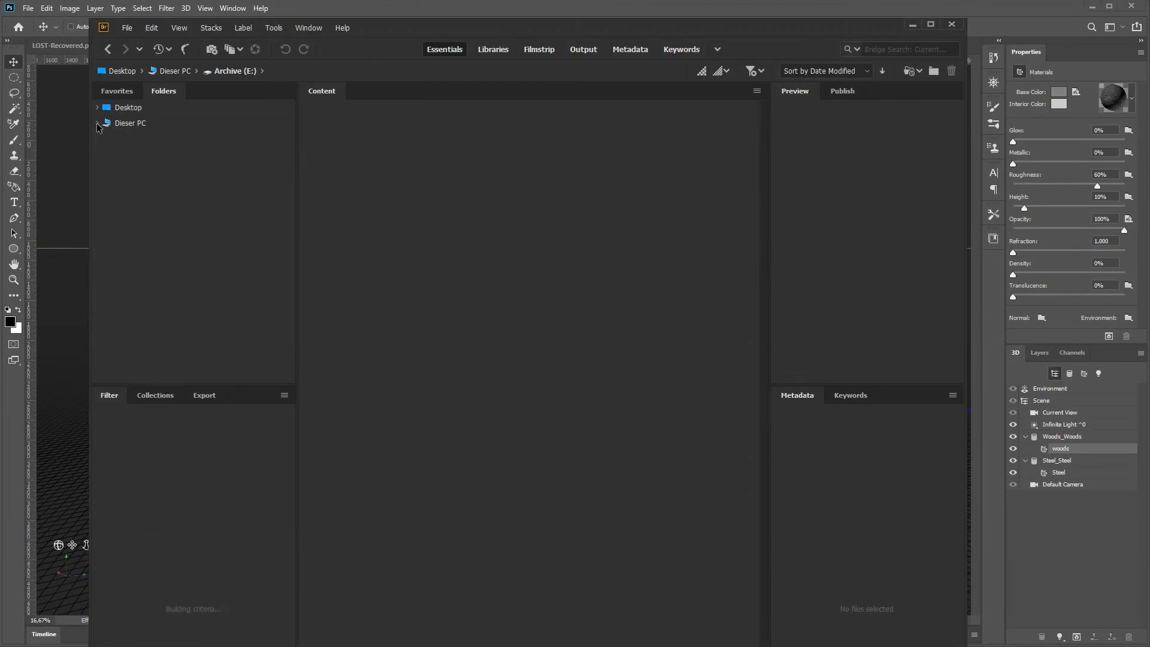
{"action": "left_click", "coordinate": [97, 123]}
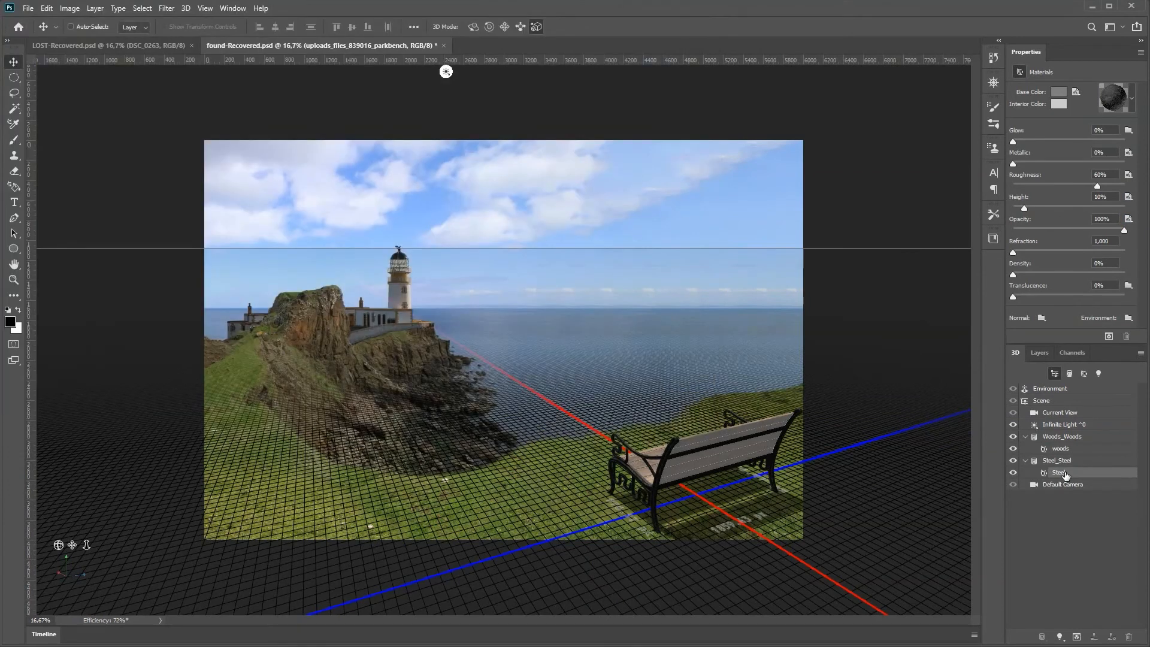
{"action": "left_click", "coordinate": [1076, 92]}
{"action": "left_click", "coordinate": [1079, 152]}
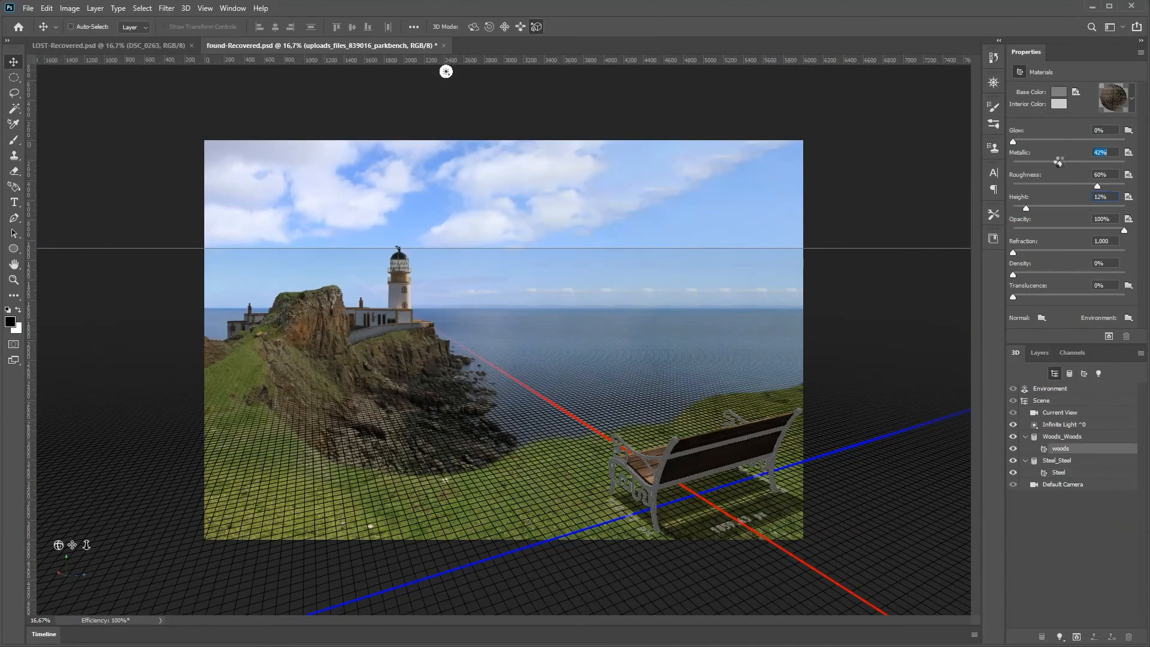
- Check the park bench's texture maps in the layer stack and add a second infinite light to its 3D scene
{"action": "left_click", "coordinate": [1040, 353]}
{"action": "left_click", "coordinate": [1060, 425]}
{"action": "left_click", "coordinate": [1076, 457]}
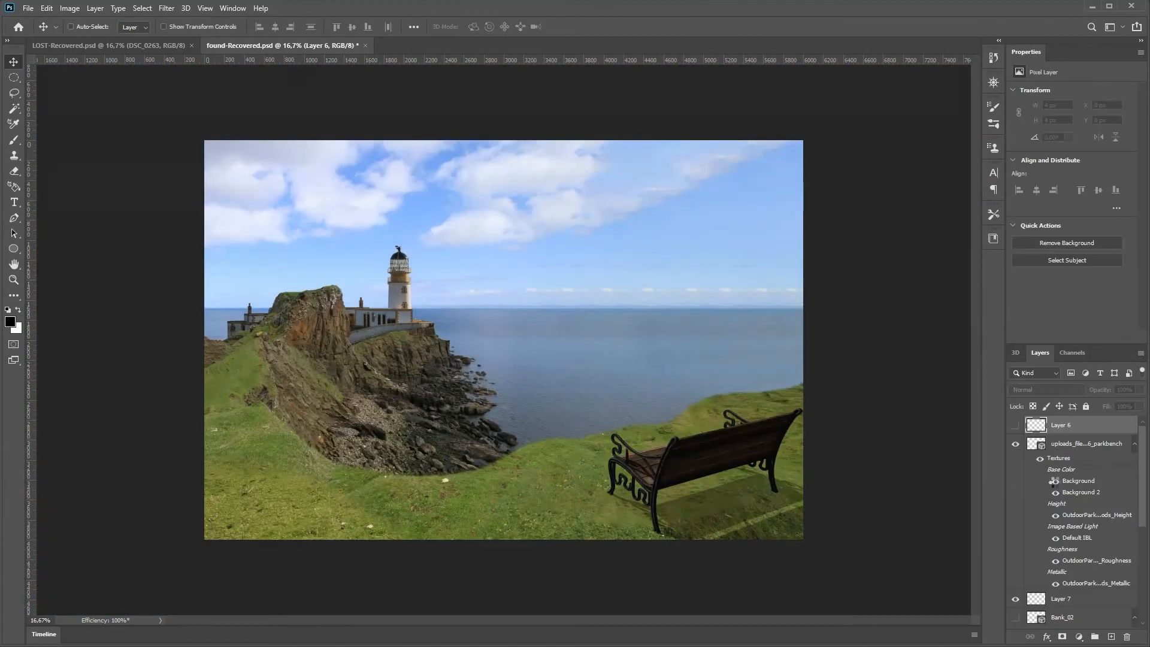
{"action": "left_click", "coordinate": [1053, 516]}
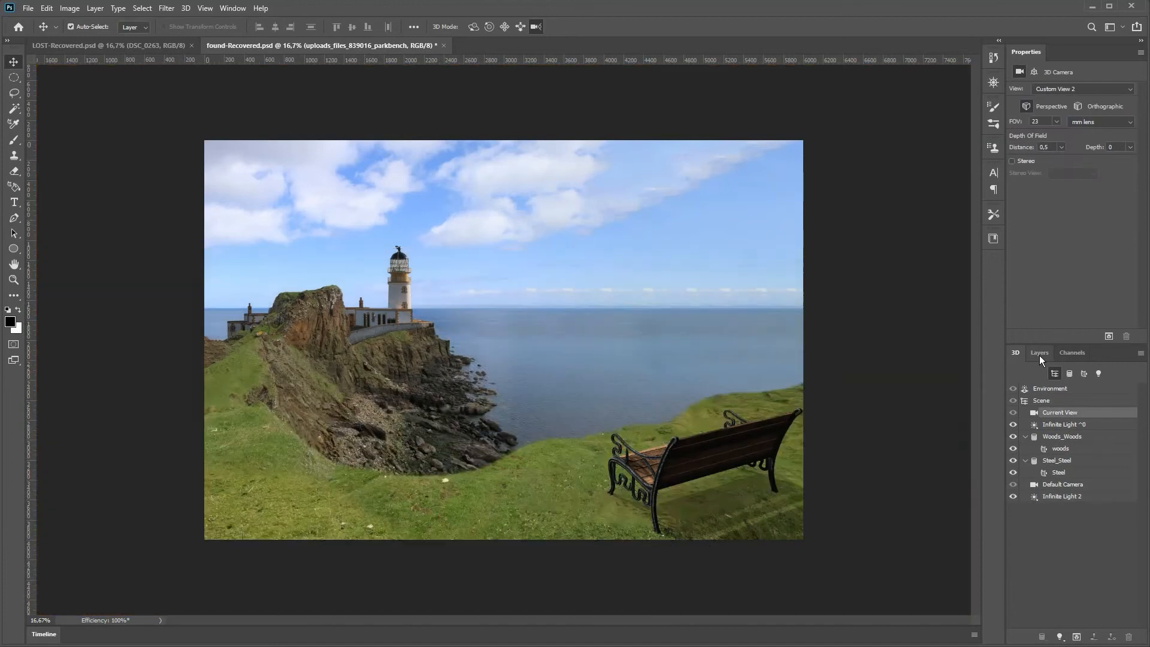
- Place the park bench in the separate Untitled-1 document, remove Infinite Light 2 and adjust its camera view and distance
{"action": "left_click", "coordinate": [1039, 355]}
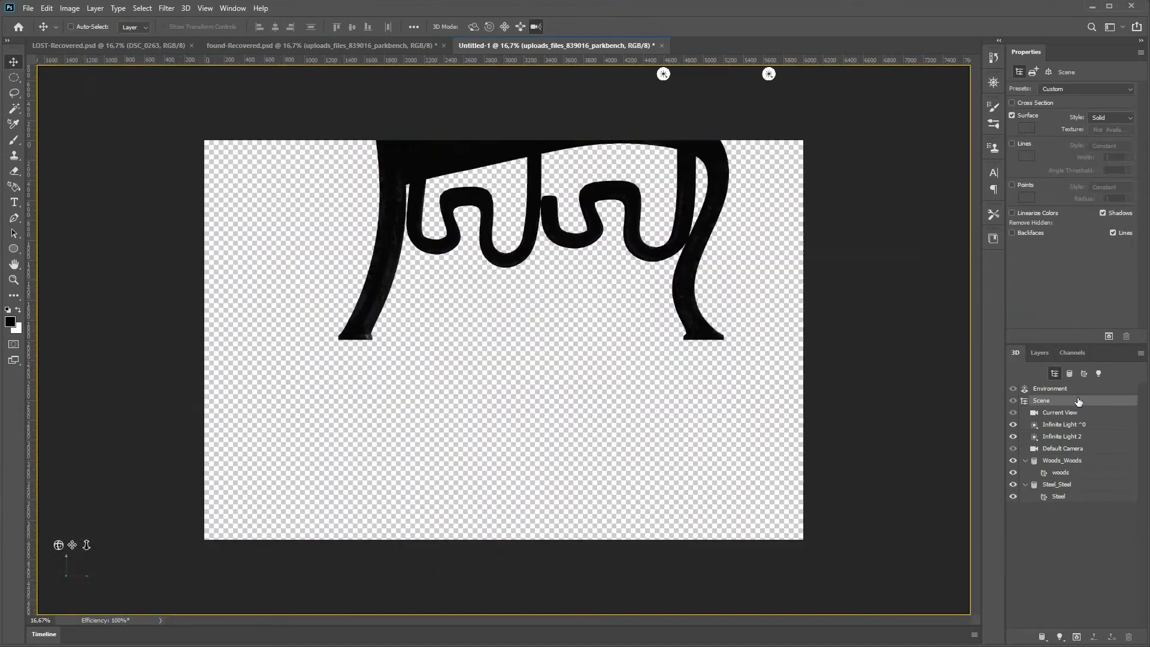
{"action": "left_click", "coordinate": [1059, 412]}
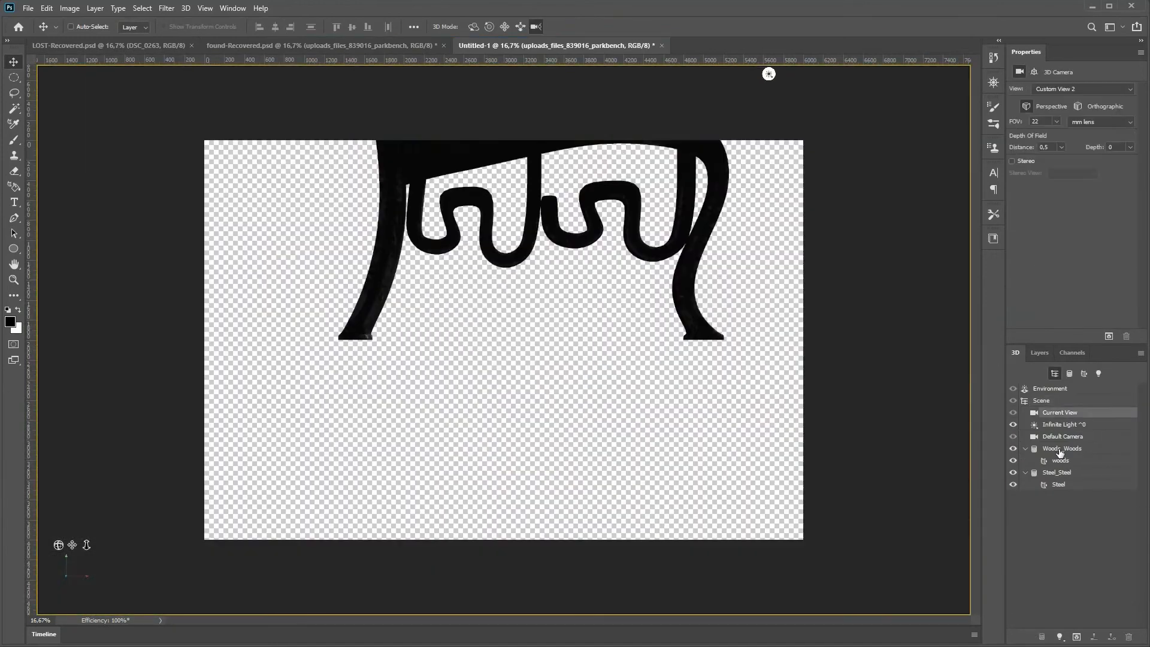
{"action": "left_click", "coordinate": [1083, 89]}
{"action": "left_click", "coordinate": [1086, 89]}
{"action": "left_click_drag", "start_coordinate": [629, 389], "coordinate": [251, 527]}
{"action": "left_click_drag", "start_coordinate": [86, 544], "coordinate": [34, 19]}
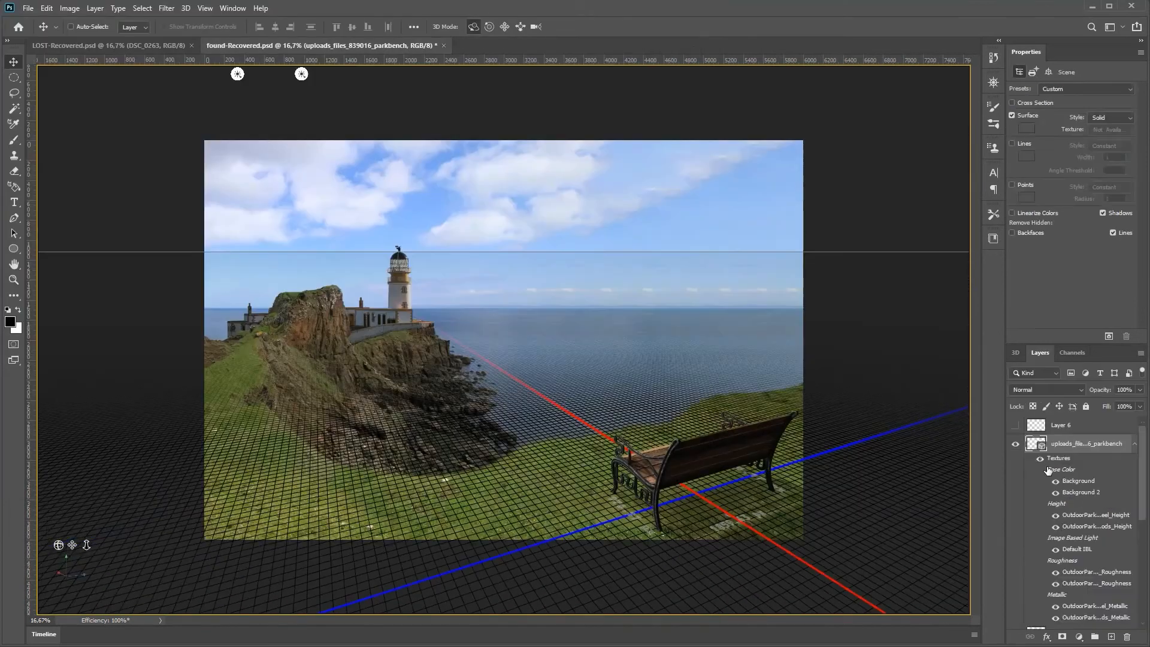
- Create a 3D extrusion from the selected balloon path
{"action": "left_click", "coordinate": [1029, 443]}
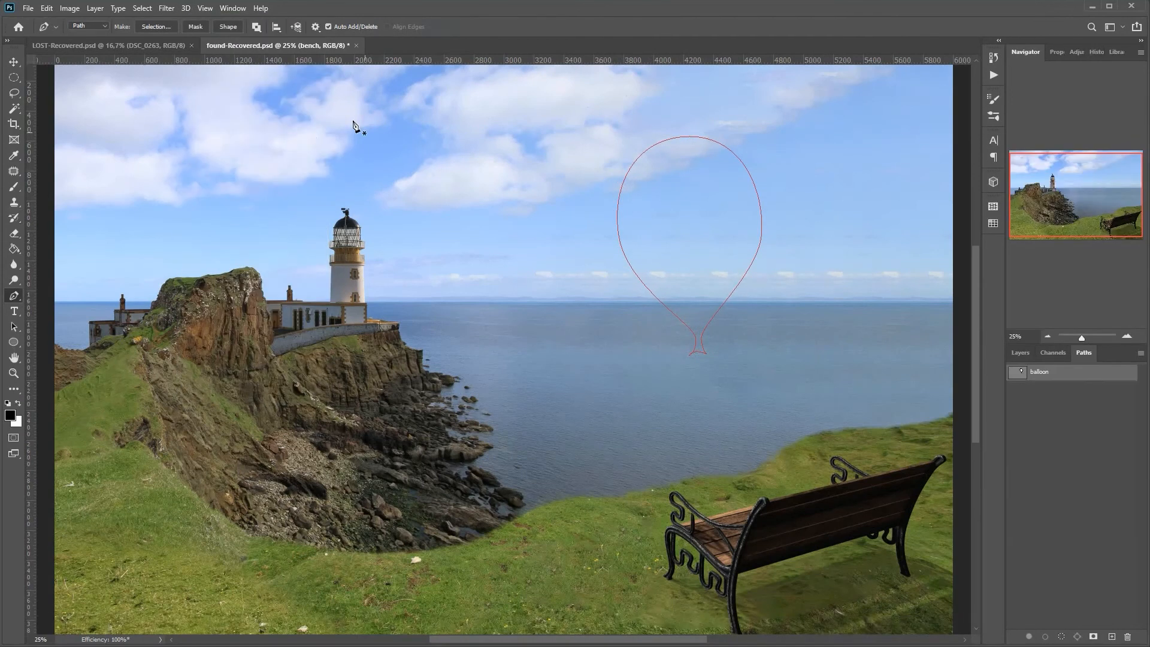
{"action": "right_click", "coordinate": [16, 328]}
{"action": "left_click", "coordinate": [186, 7]}
{"action": "left_click", "coordinate": [232, 99]}
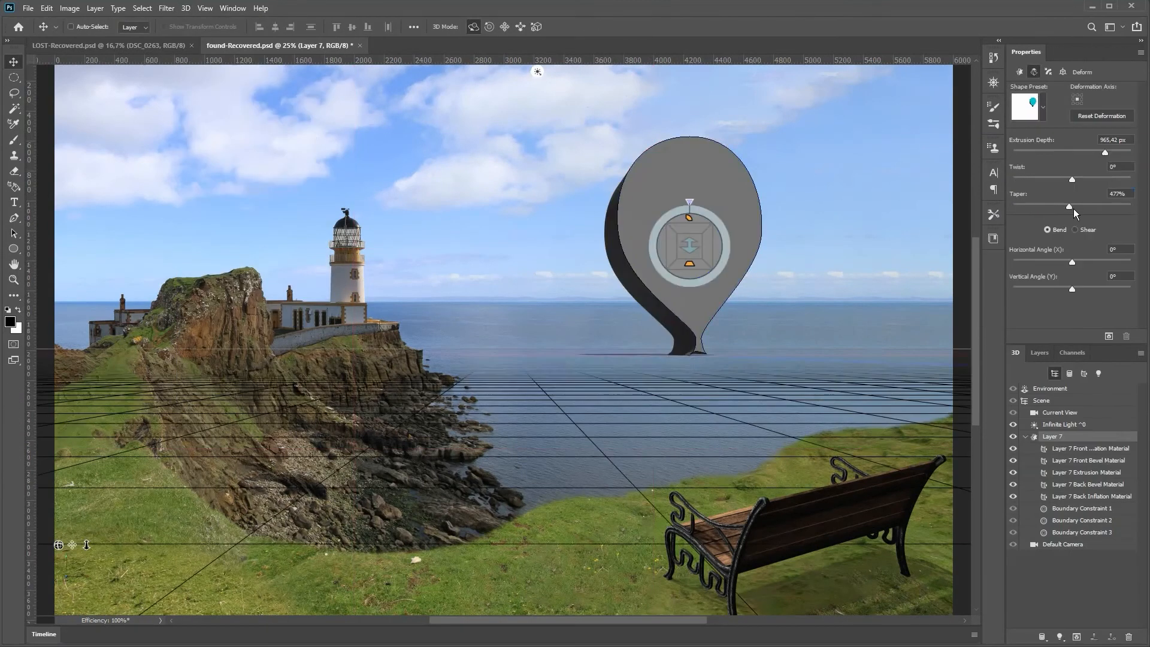
- Bend the balloon extrusion into a round body with a horizontal angle of 360° and a vertical angle of -37°
{"action": "left_click", "coordinate": [1048, 72]}
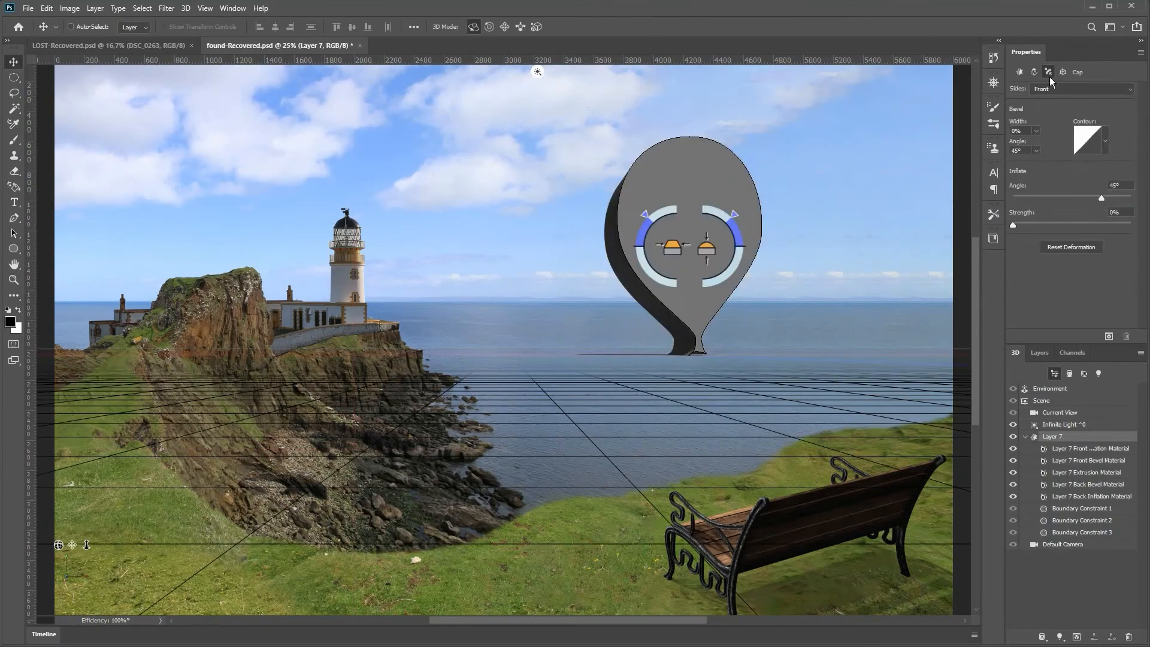
{"action": "left_click", "coordinate": [1033, 72]}
{"action": "left_click_drag", "start_coordinate": [1072, 289], "coordinate": [1072, 289]}
{"action": "left_click_drag", "start_coordinate": [1072, 262], "coordinate": [1131, 261]}
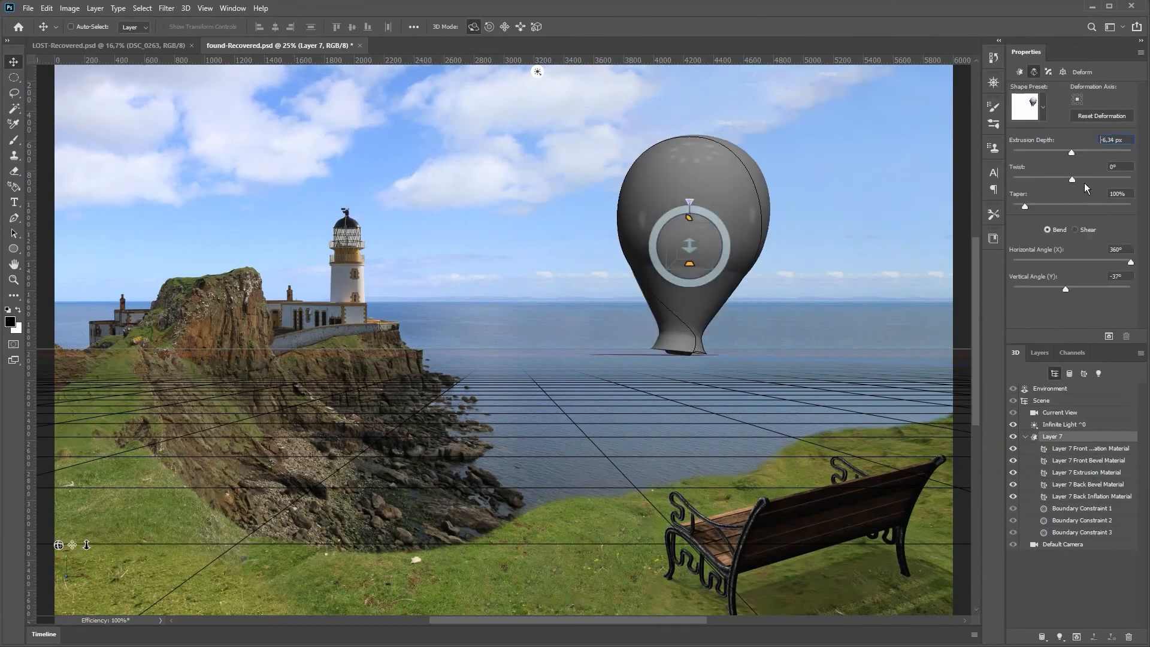
{"action": "left_click", "coordinate": [1042, 107]}
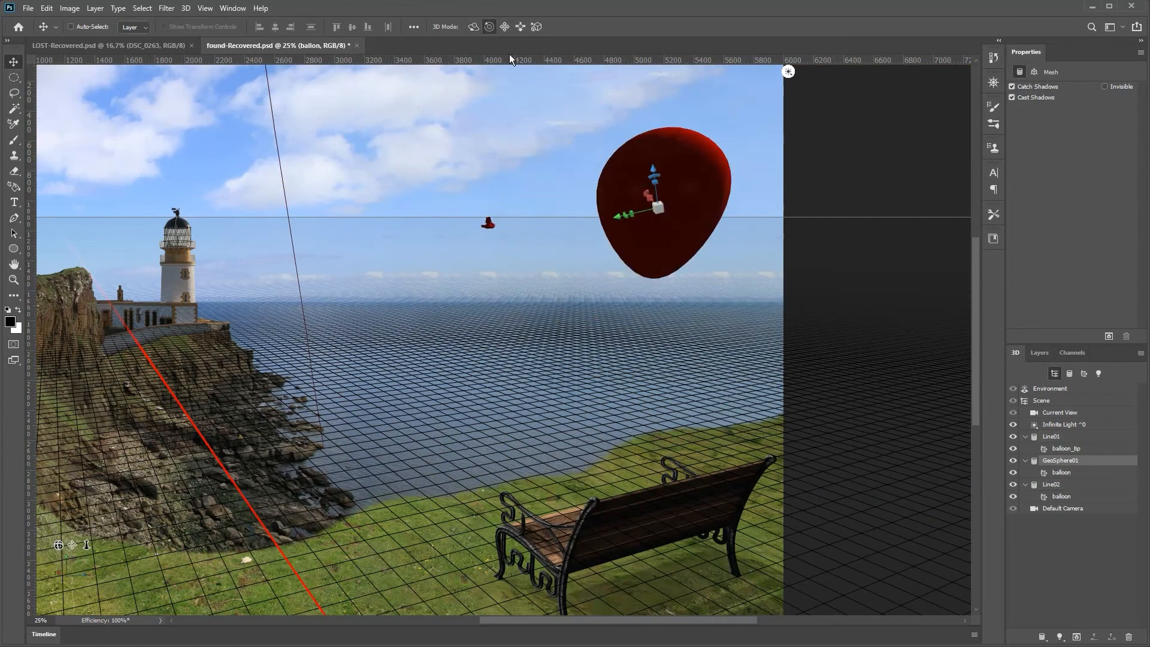
- Position the balloon 1 group beside the other red balloon above the bench and render the scene
{"action": "left_click", "coordinate": [1057, 460]}
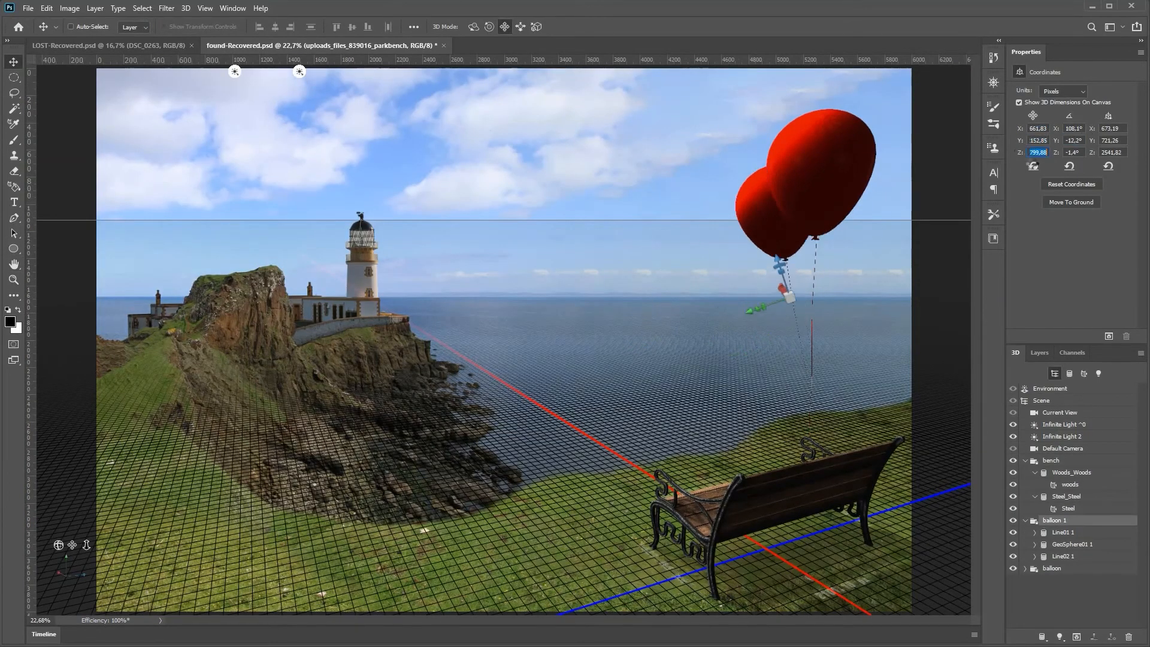
{"action": "left_click_drag", "start_coordinate": [1032, 164], "coordinate": [1022, 153]}
{"action": "left_click_drag", "start_coordinate": [569, 198], "coordinate": [583, 170]}
{"action": "left_click", "coordinate": [1038, 352]}
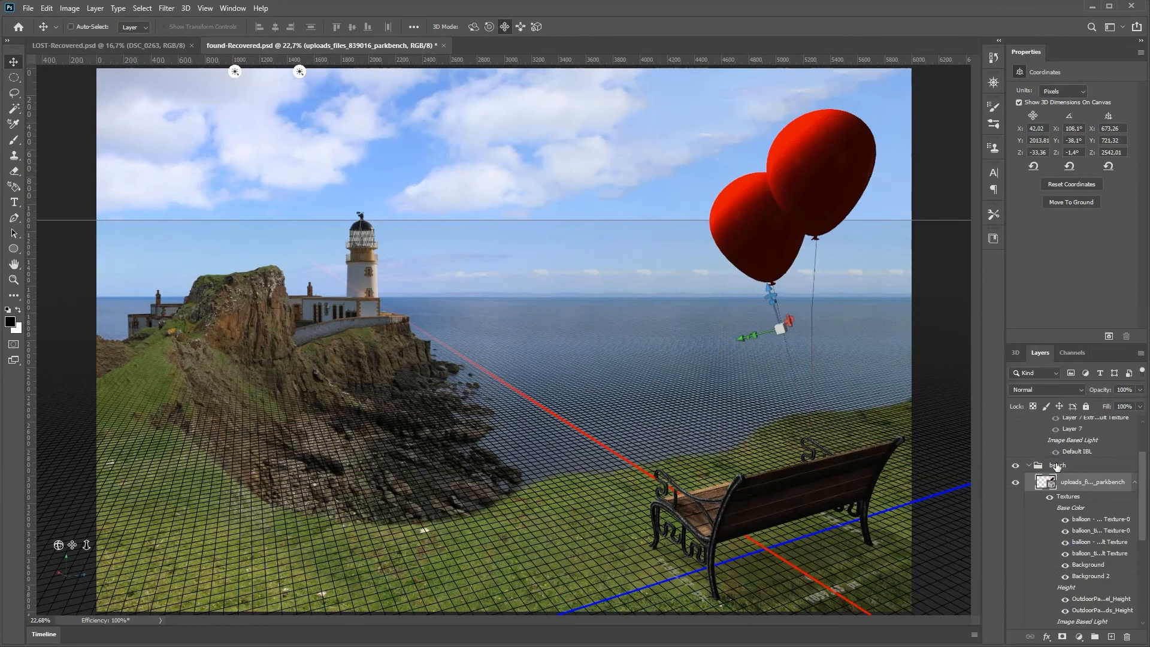
{"action": "scroll", "coordinate": [1052, 469], "scroll_direction": "down", "scroll_amount": 2}
{"action": "left_click", "coordinate": [1108, 335]}
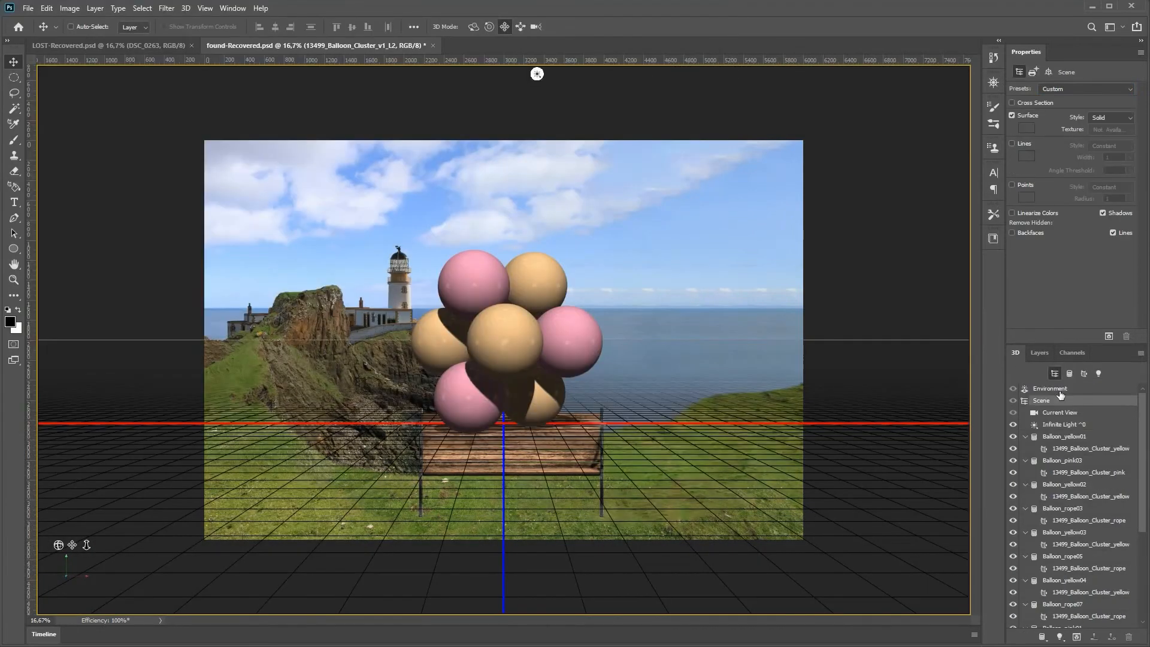
- Merge the balloon cluster into the park bench's 3D layer and arrange the balloons group above the bench
{"action": "left_click", "coordinate": [187, 9]}
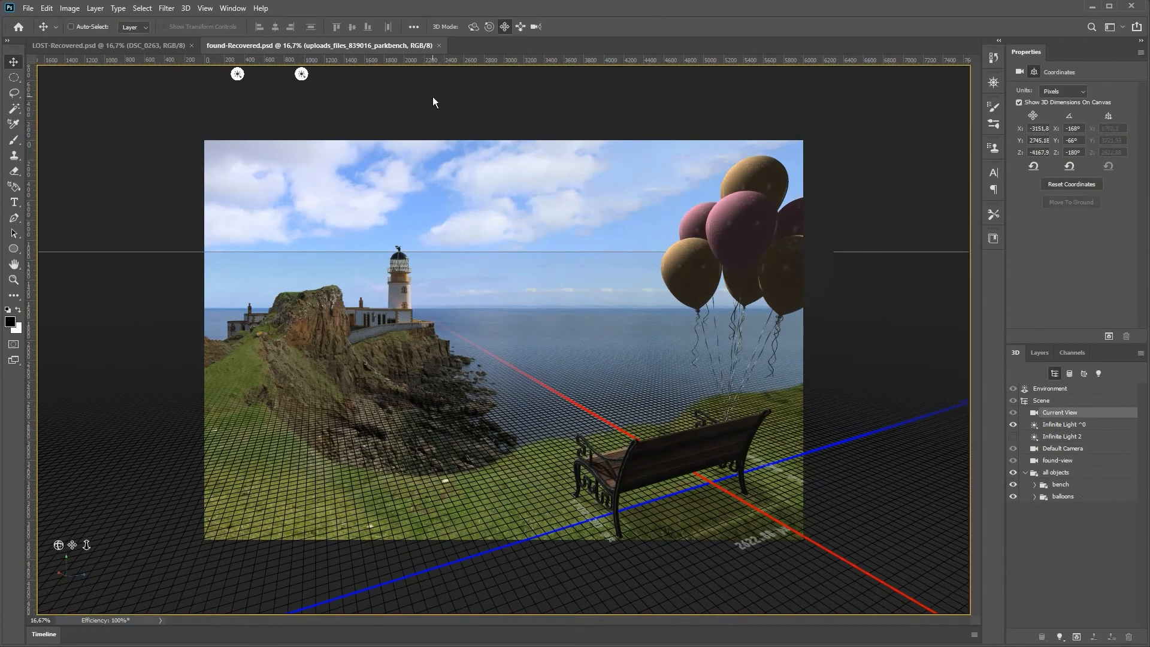
{"action": "left_click", "coordinate": [1062, 495]}
{"action": "left_click_drag", "start_coordinate": [1056, 140], "coordinate": [962, 275]}
{"action": "left_click", "coordinate": [826, 116]}
{"action": "left_click_drag", "start_coordinate": [576, 102], "coordinate": [576, 139]}
{"action": "left_click_drag", "start_coordinate": [702, 377], "coordinate": [704, 403]}
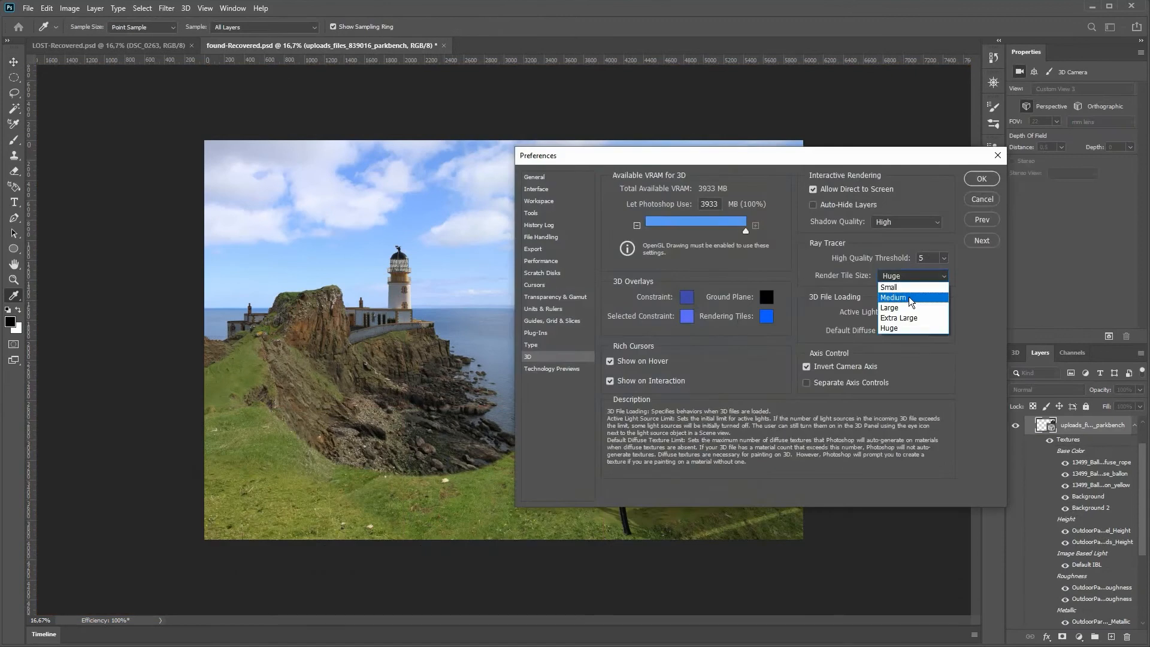
- Set the 3D render tile size to Medium and the infinite light's shadow softness to 83%
{"action": "left_click", "coordinate": [911, 296]}
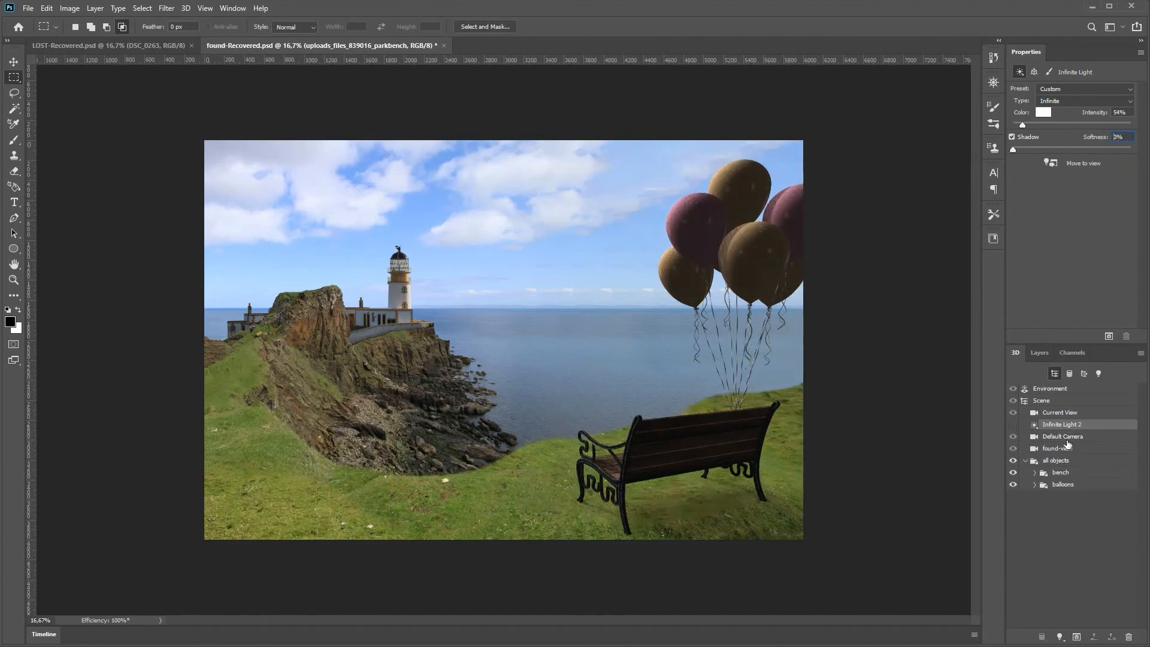
{"action": "type", "text": "83"}
{"action": "key", "text": "Return"}
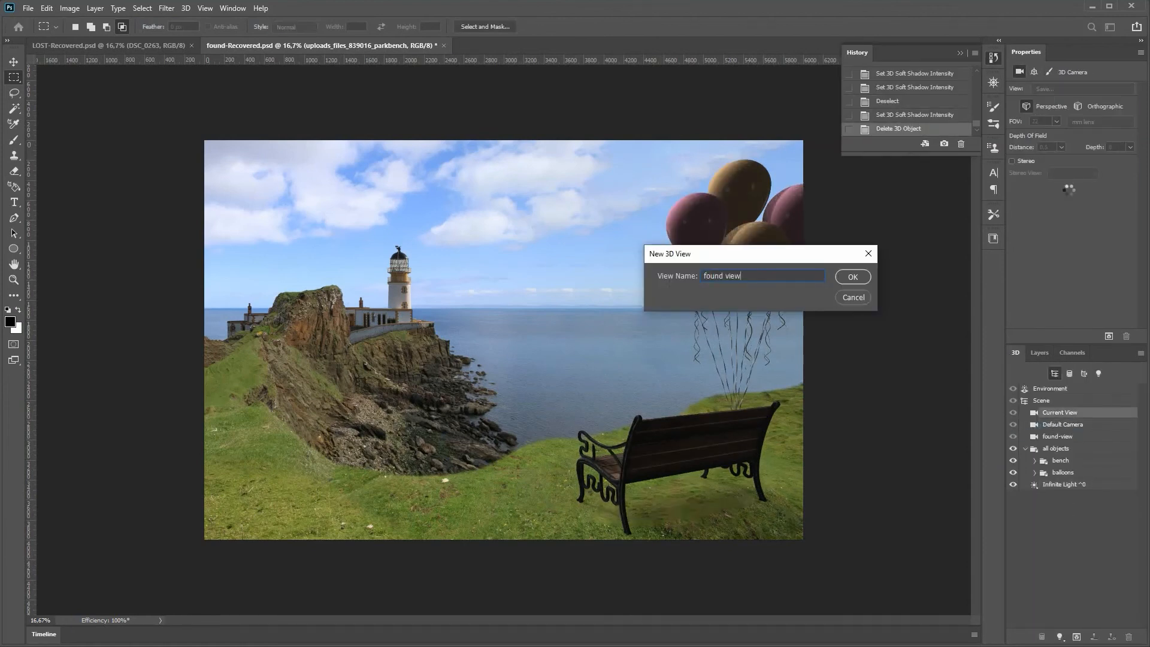
- Save the 3D camera view as "found view", then delete the redundant saved view and reapply the remaining one
{"action": "key", "text": "Return"}
{"action": "left_click", "coordinate": [1128, 88]}
{"action": "left_click", "coordinate": [1069, 180]}
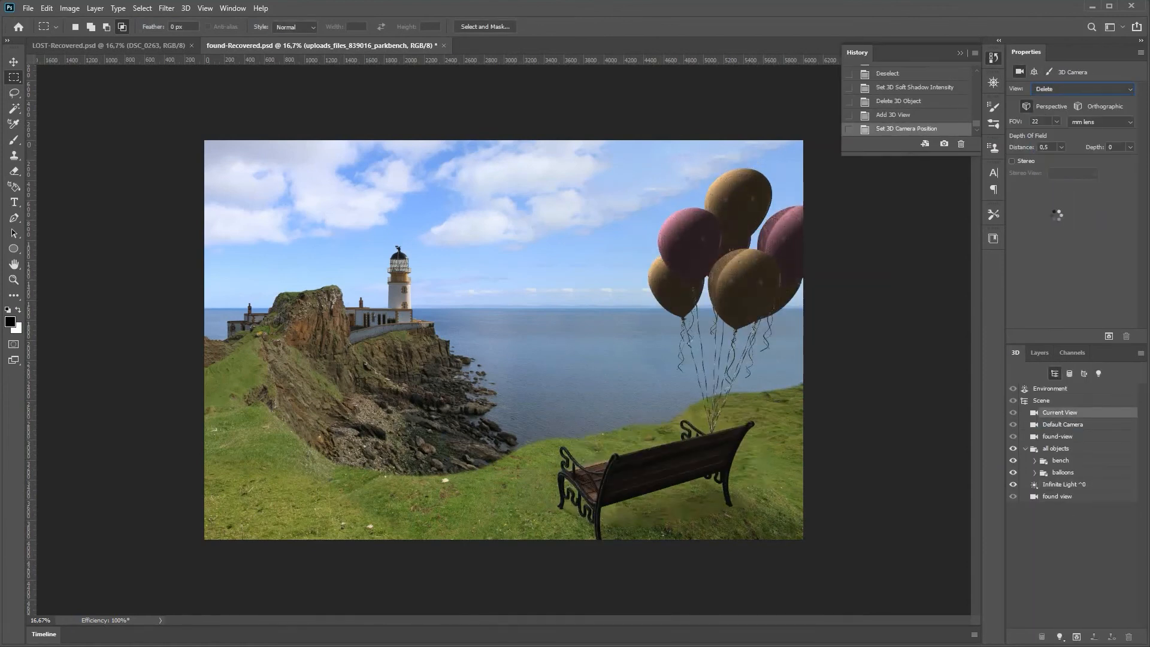
{"action": "left_click", "coordinate": [1060, 89]}
{"action": "left_click", "coordinate": [1063, 182]}
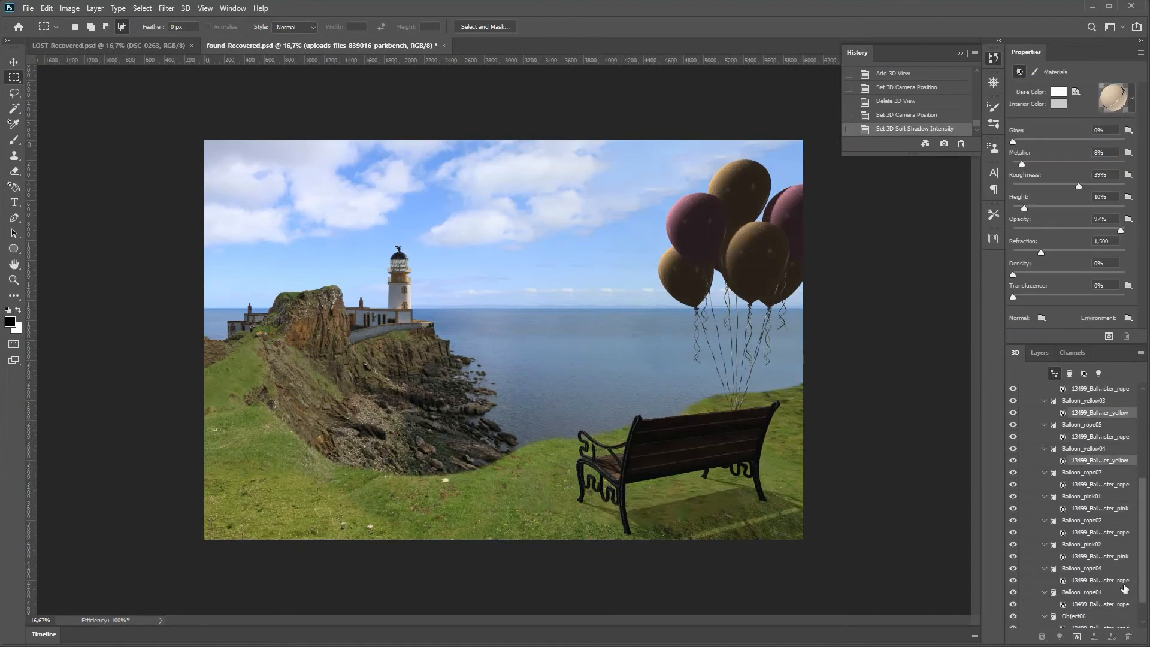
- Try to recolor the yellow balloon materials with base color RGB 150, 0, 85 and load a base color texture
{"action": "scroll", "coordinate": [1124, 588], "scroll_direction": "up", "scroll_amount": 3}
{"action": "left_click", "coordinate": [1076, 91]}
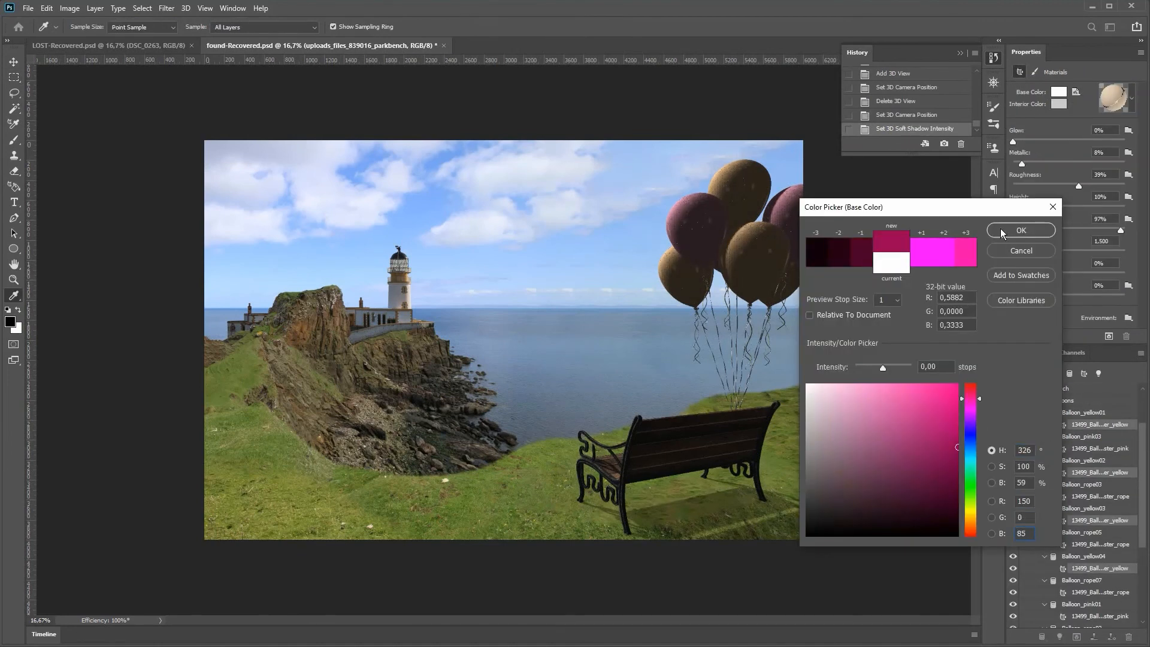
{"action": "left_click", "coordinate": [1003, 234]}
{"action": "left_click", "coordinate": [1130, 97]}
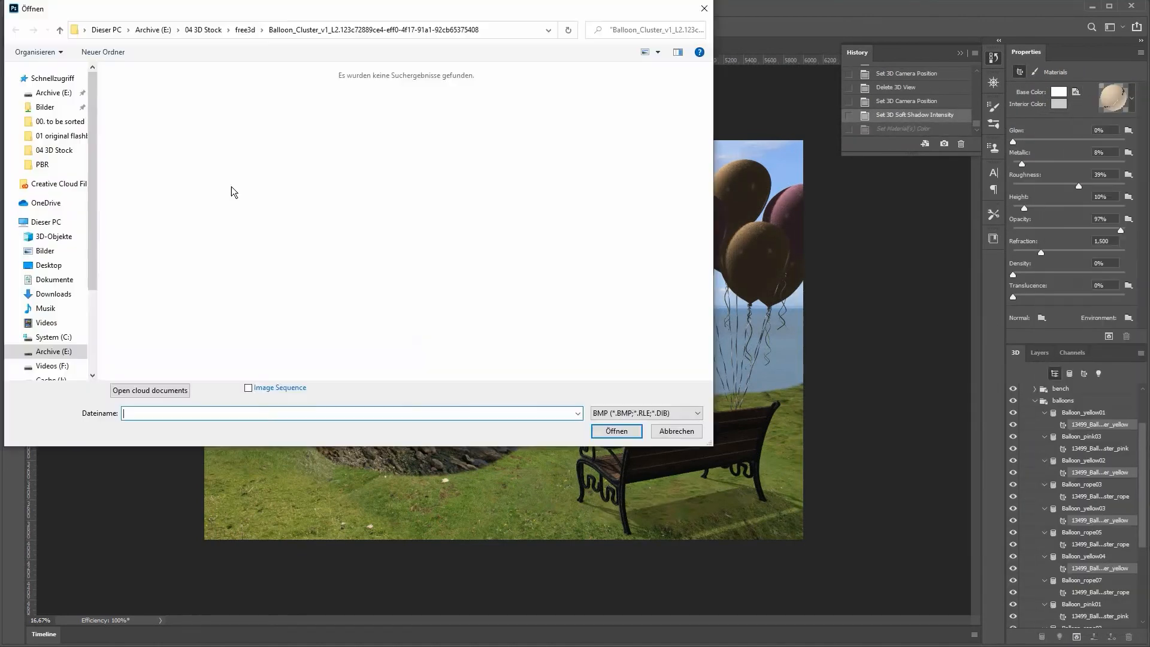
{"action": "left_click", "coordinate": [697, 412]}
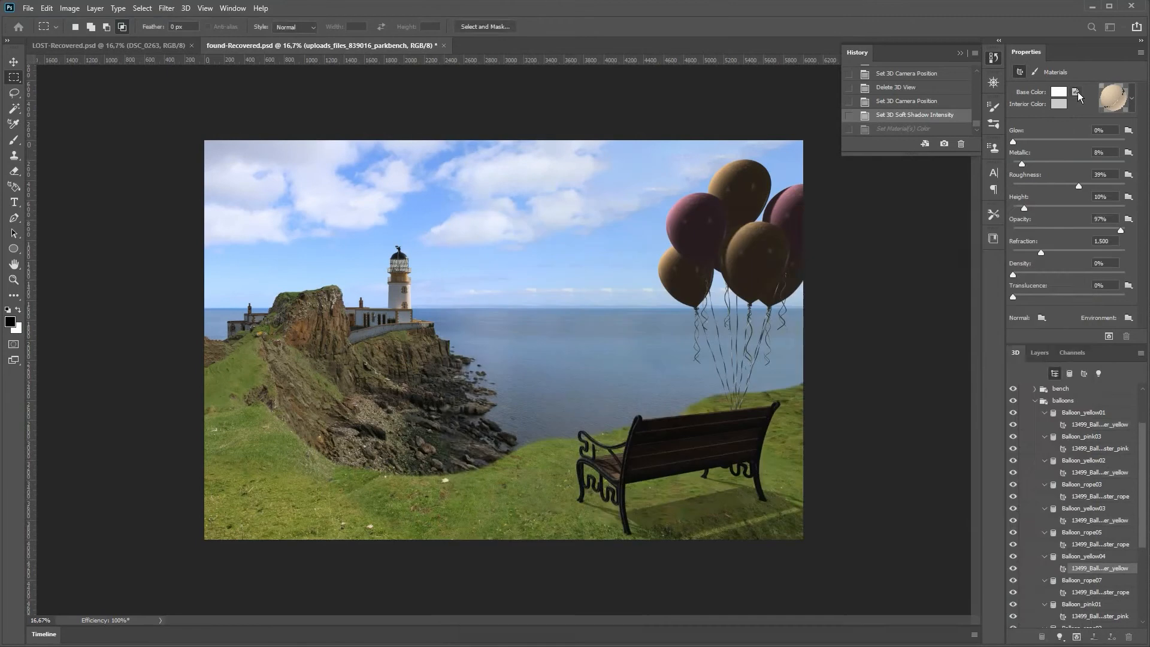
- Create a new document for a solid magenta balloon texture and change the hue of the foreground color
{"action": "key", "text": "ctrl+n"}
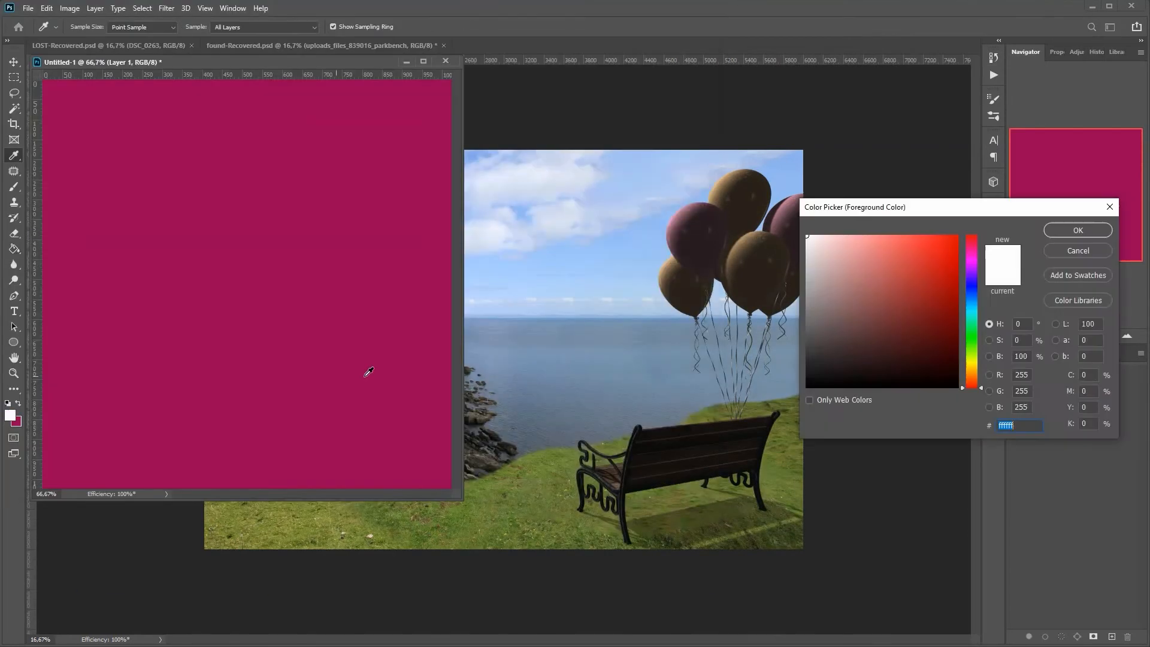
{"action": "left_click_drag", "start_coordinate": [972, 380], "coordinate": [972, 359]}
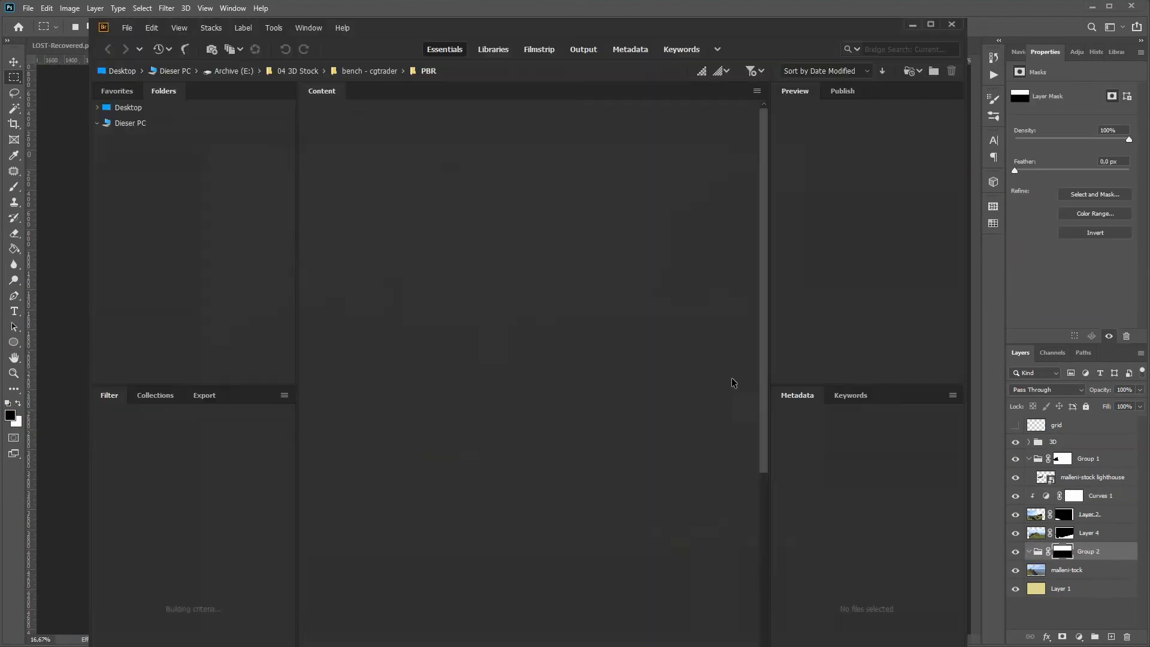
- Browse the computer's folders in Bridge for a sunset sky stock image for the lighthouse scene
{"action": "left_click", "coordinate": [150, 154]}
{"action": "left_click", "coordinate": [105, 154]}
{"action": "left_click", "coordinate": [114, 185]}
{"action": "left_click", "coordinate": [122, 216]}
{"action": "left_click", "coordinate": [130, 310]}
{"action": "left_click", "coordinate": [168, 325]}
{"action": "scroll", "coordinate": [497, 298], "scroll_direction": "down", "scroll_amount": 8}
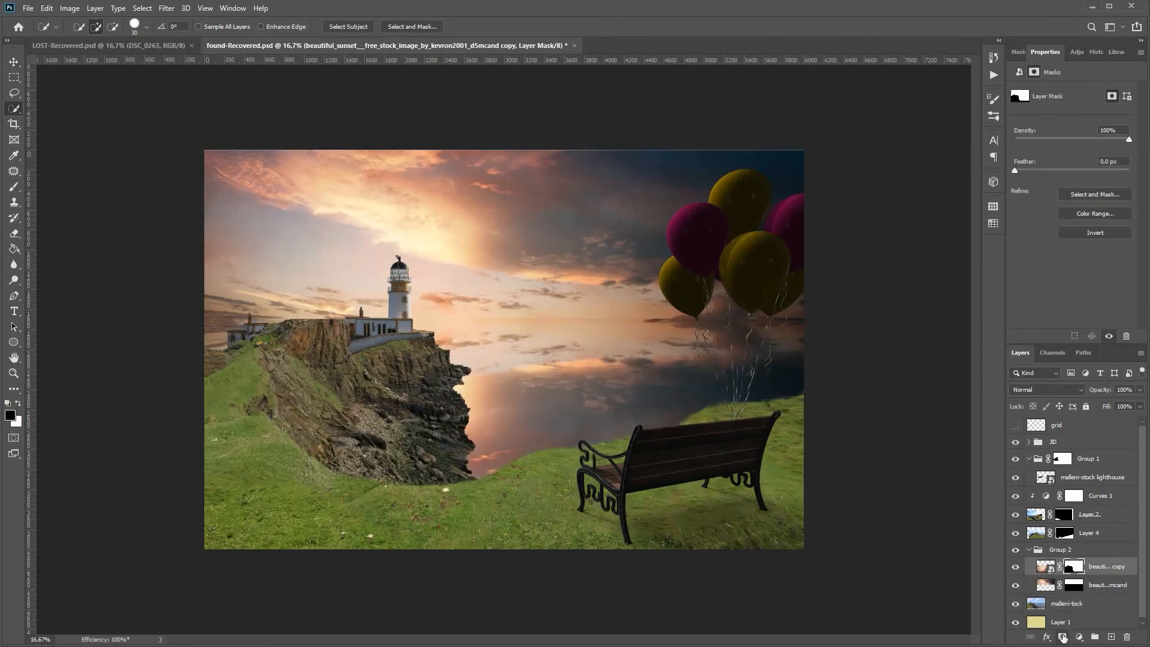
- Adjust the masked sunset sky behind the lighthouse and save the 3D group as a separate Photoshop file
{"action": "left_click", "coordinate": [1074, 591]}
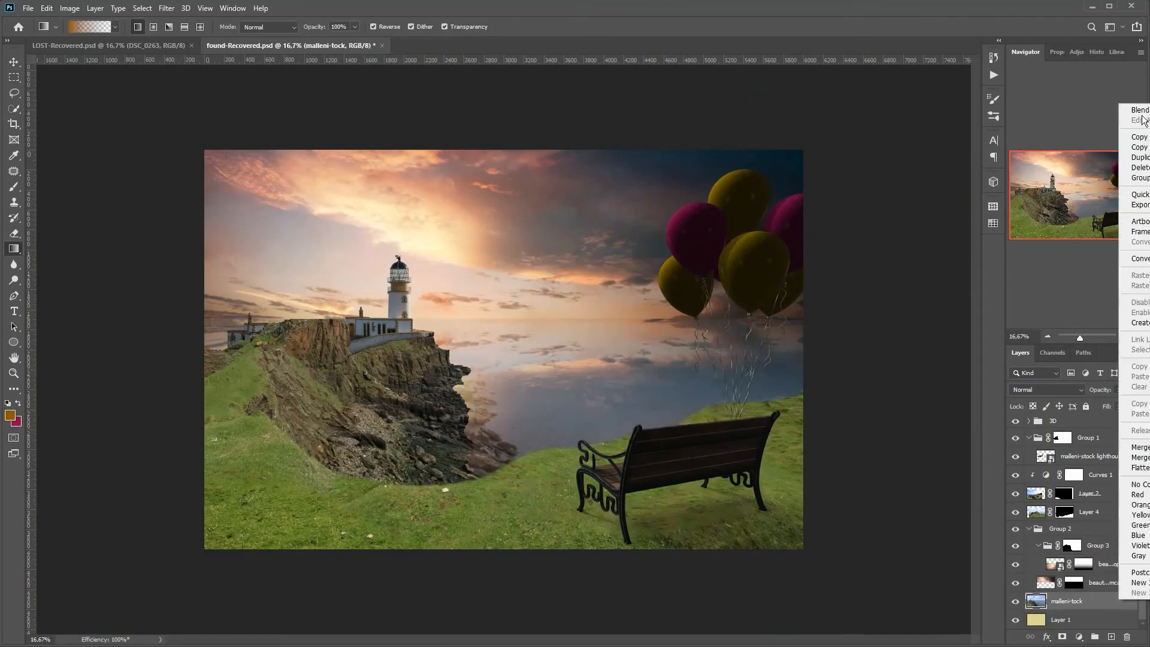
{"action": "mouse_move", "coordinate": [1120, 403]}
{"action": "left_mouse_down"}
{"action": "mouse_move", "coordinate": [1085, 404]}
{"action": "mouse_move", "coordinate": [1119, 406]}
{"action": "left_mouse_up"}
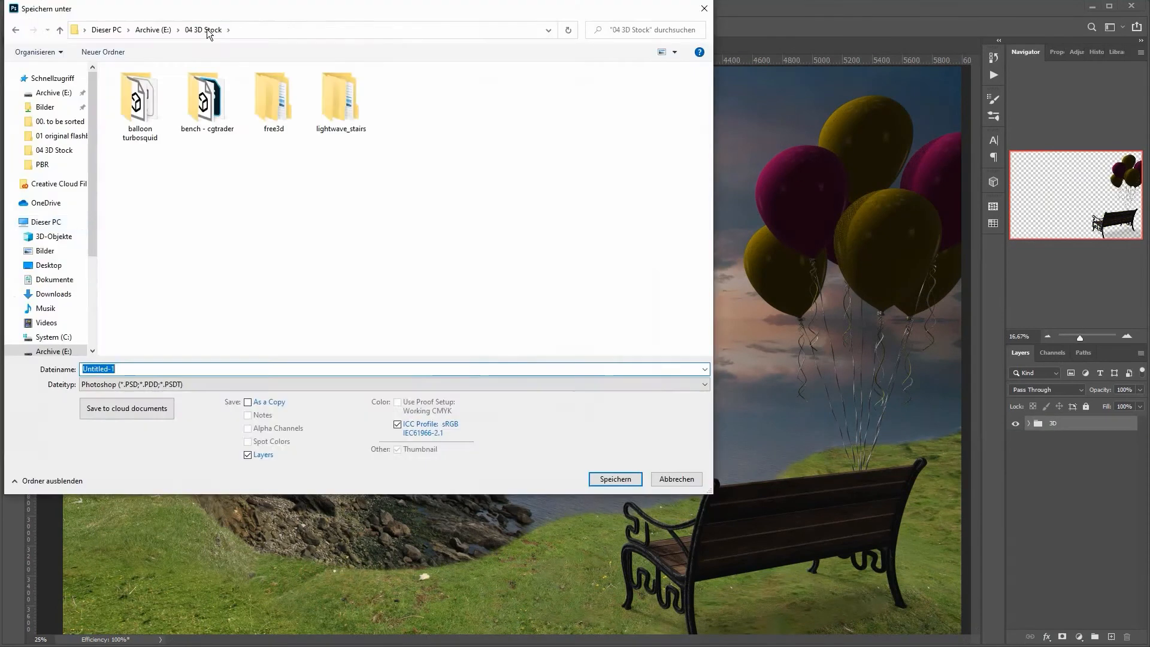
{"action": "type", "text": "be"}
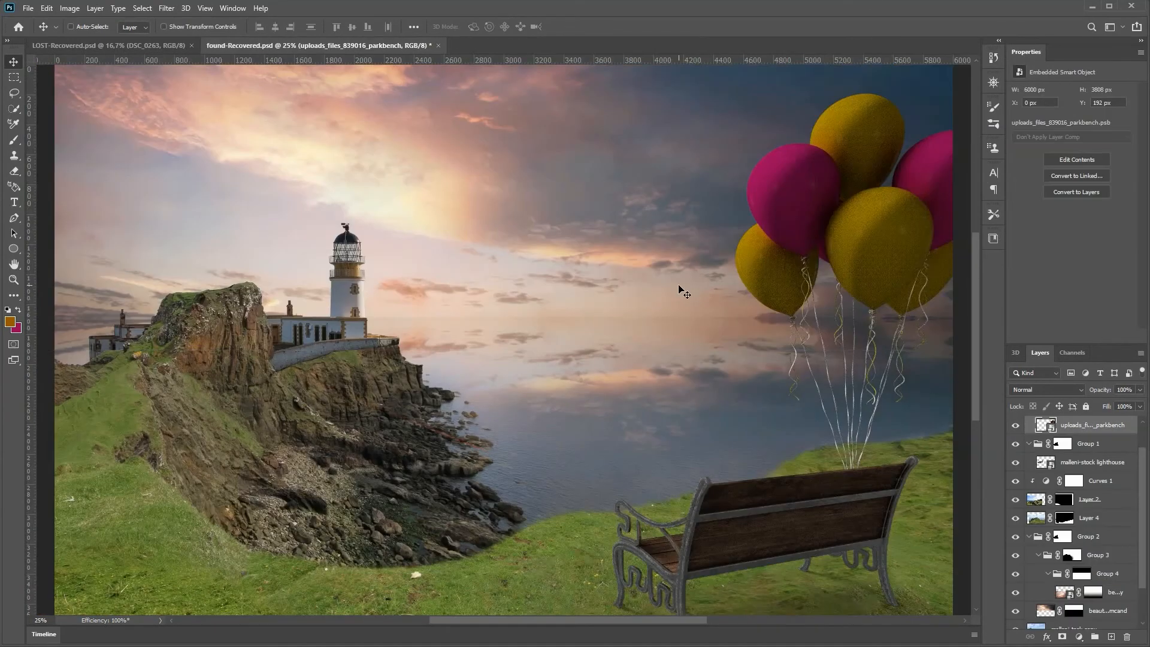
- Duplicate the Blue channel and darken the copy with Levels, setting the input black point to 90
{"action": "left_click", "coordinate": [1072, 352]}
{"action": "left_click", "coordinate": [1030, 421]}
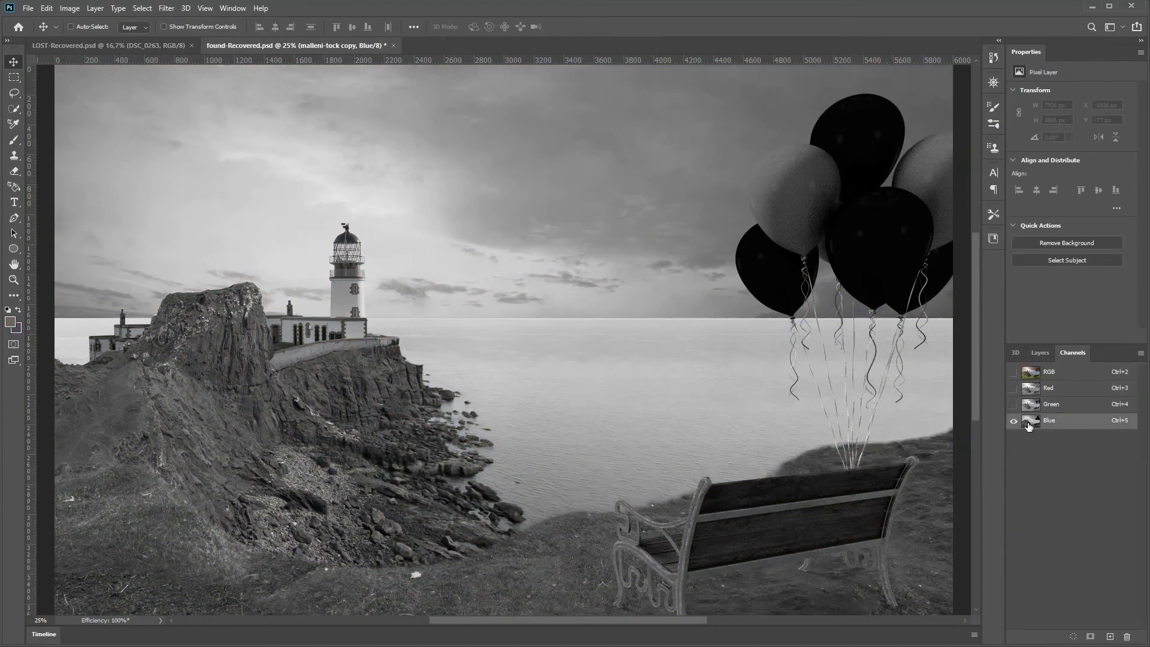
{"action": "key", "text": "ctrl+l"}
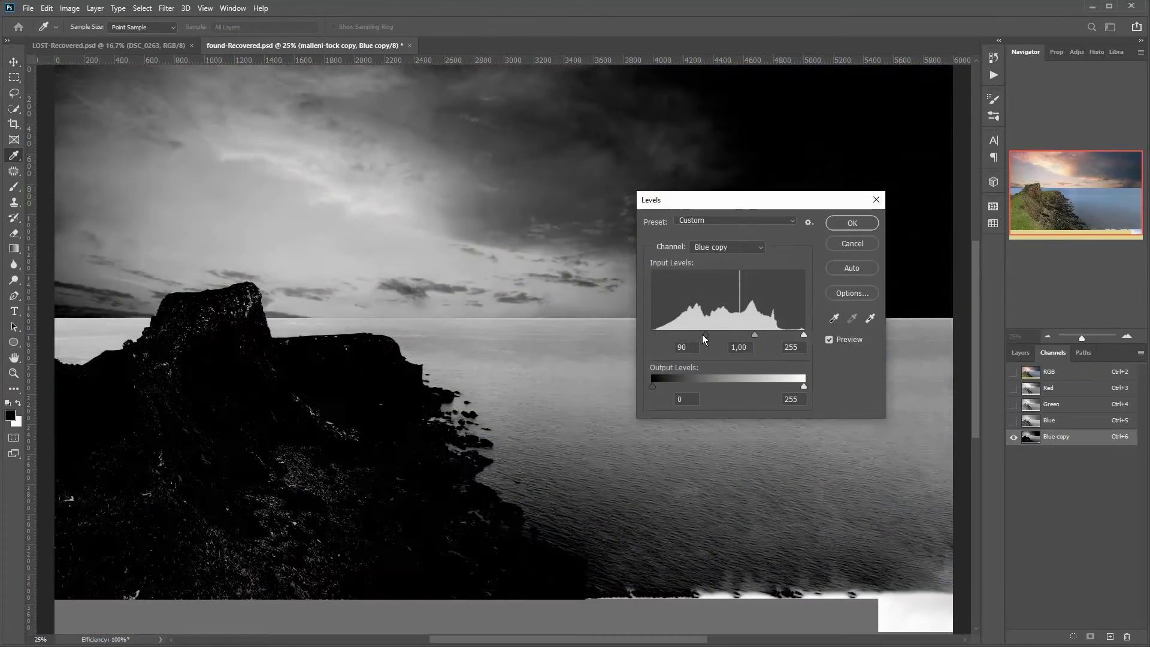
{"action": "key", "text": "Return"}
{"action": "double_click", "coordinate": [1057, 436]}
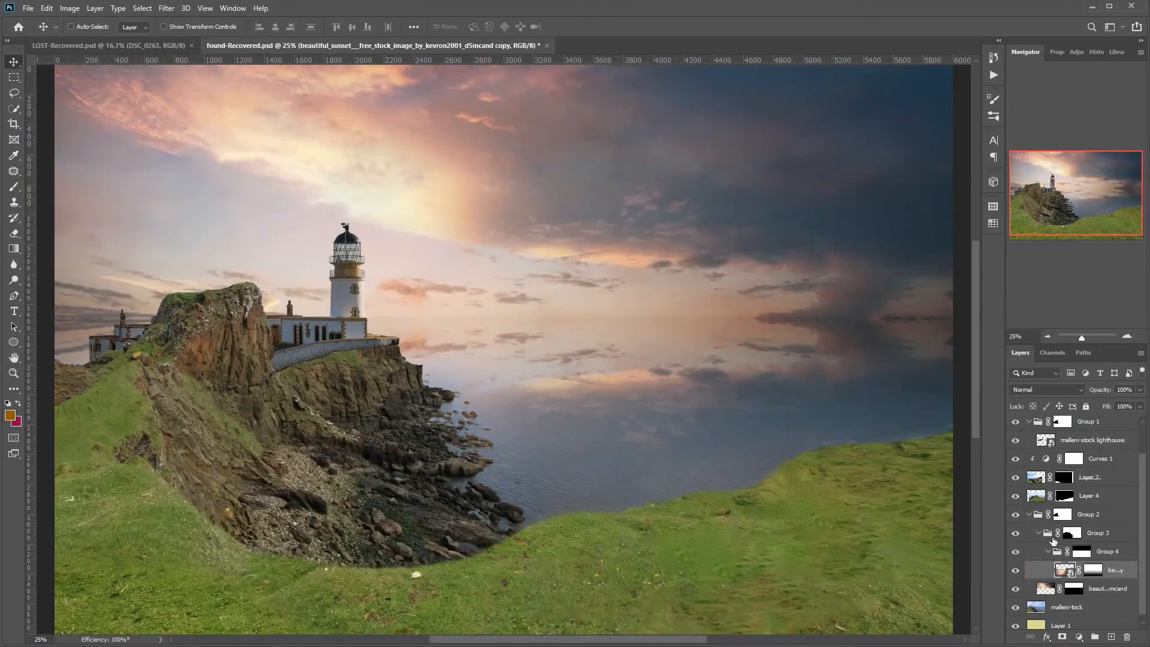
- Open the filter commands for the sunset reflection layer in Group 4
{"action": "left_click", "coordinate": [166, 7]}
{"action": "mouse_move", "coordinate": [254, 165]}
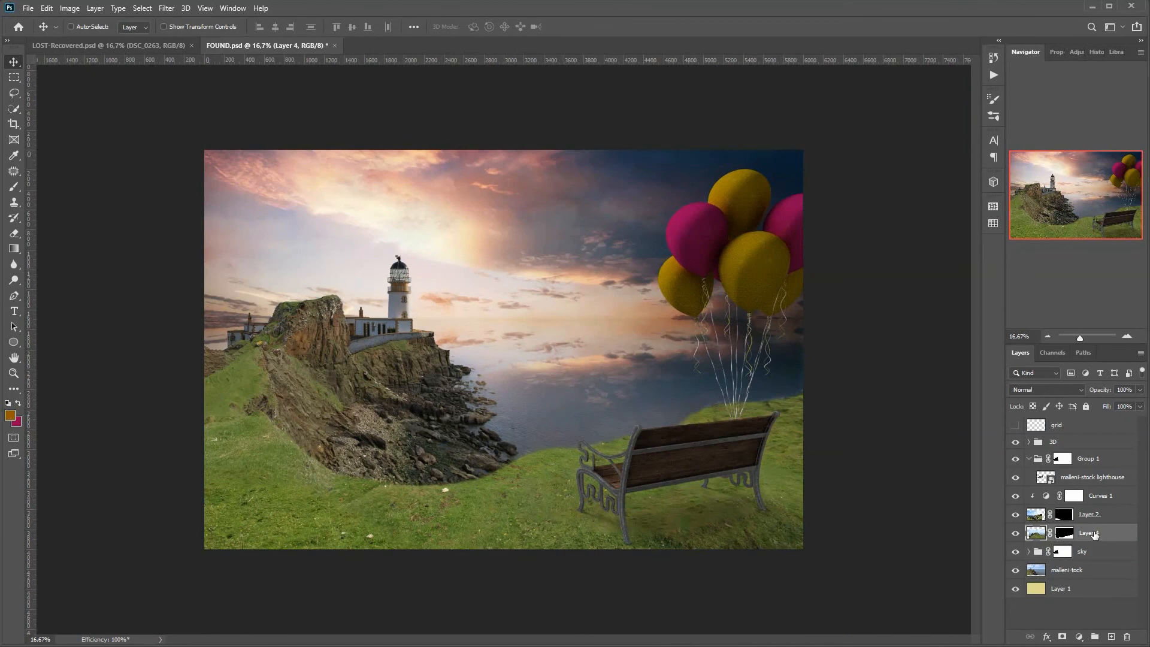
- Shade the lighthouse with a gradient on a clipped layer set to Soft Light
{"action": "left_click", "coordinate": [1030, 529]}
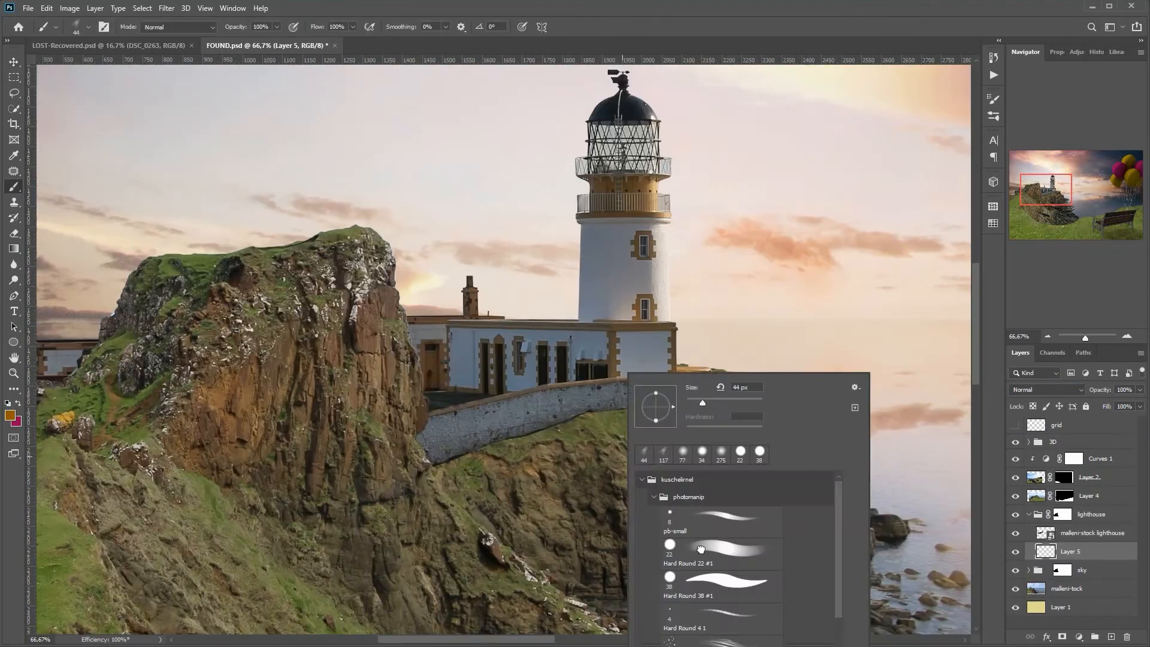
{"action": "key", "text": "Escape"}
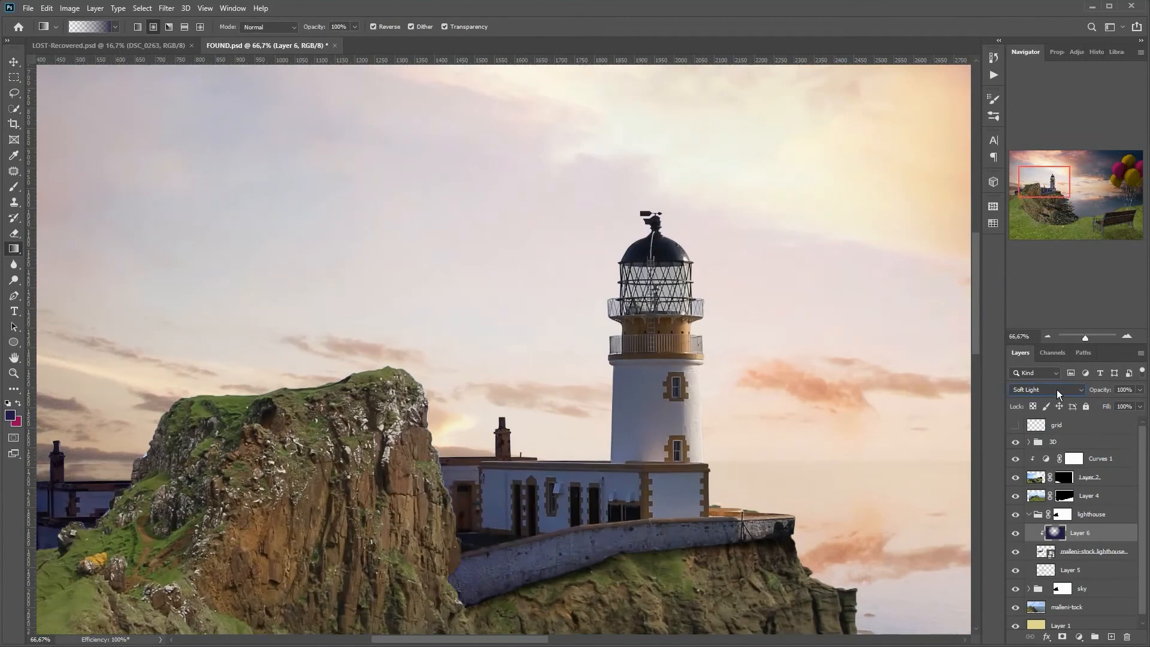
{"action": "left_click", "coordinate": [1047, 335]}
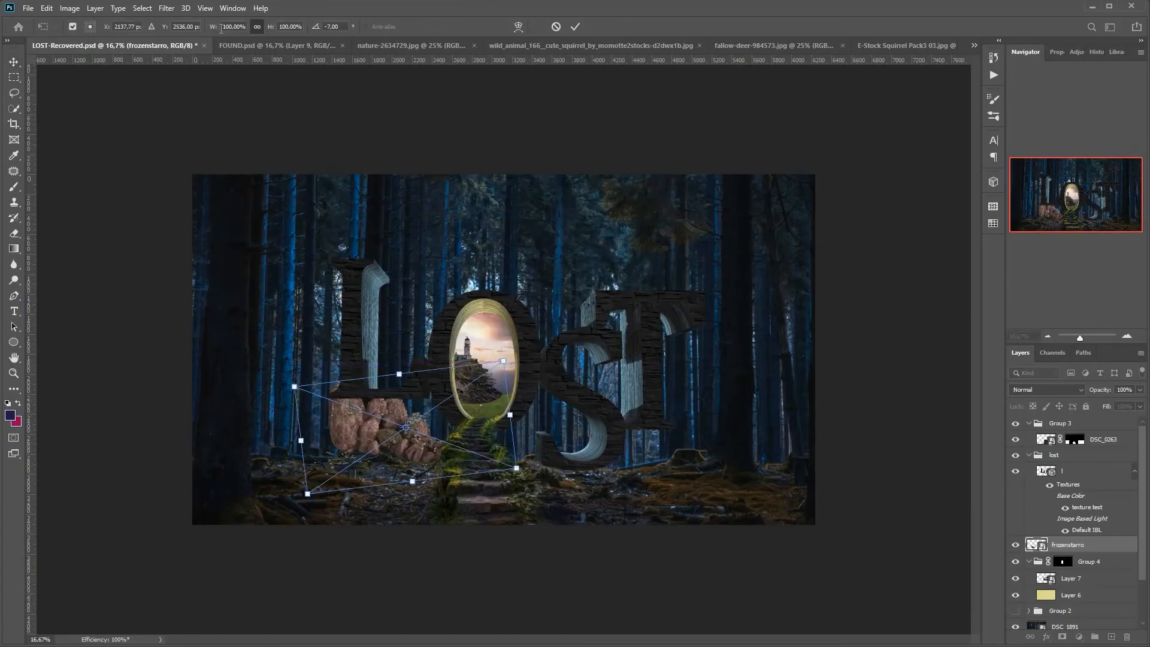
- Rotate and reposition the frozenstarro rock image beneath the LOST letters
{"action": "left_click_drag", "start_coordinate": [284, 378], "coordinate": [303, 346]}
{"action": "left_click_drag", "start_coordinate": [302, 353], "coordinate": [277, 357]}
{"action": "left_click_drag", "start_coordinate": [333, 443], "coordinate": [626, 461]}
{"action": "left_click", "coordinate": [575, 27]}
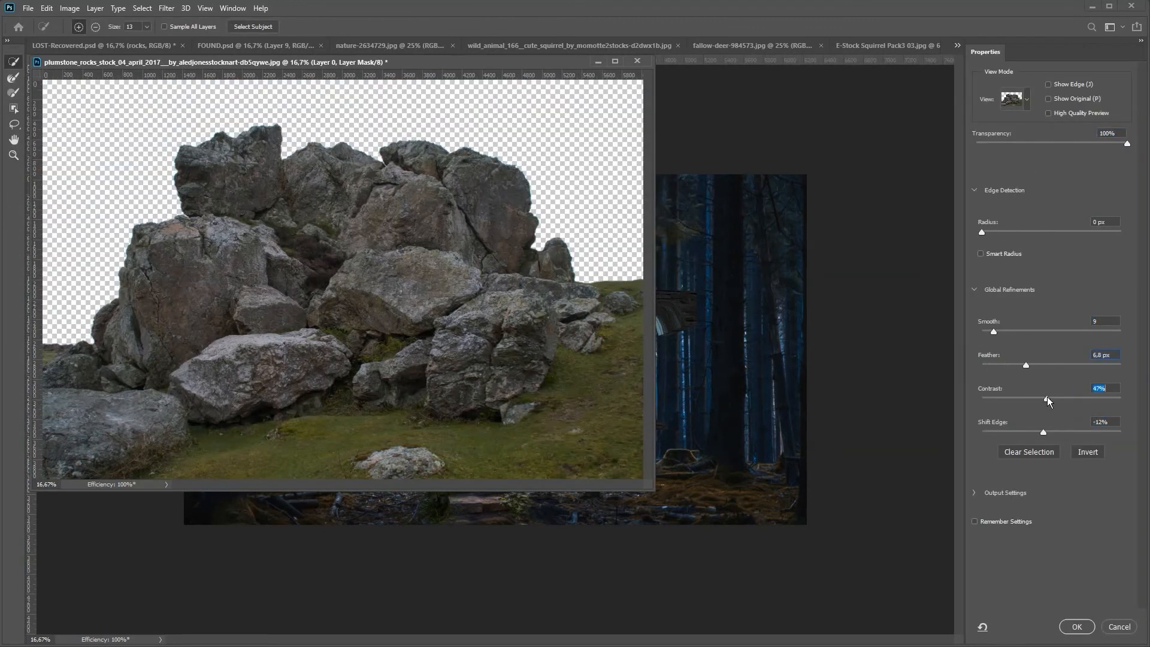
- Apply the plumstone rocks' mask refinement with Smooth 9, Feather 6,8 px, Contrast 47% and Shift Edge -12%
{"action": "left_click", "coordinate": [1004, 492]}
{"action": "left_click", "coordinate": [1075, 627]}
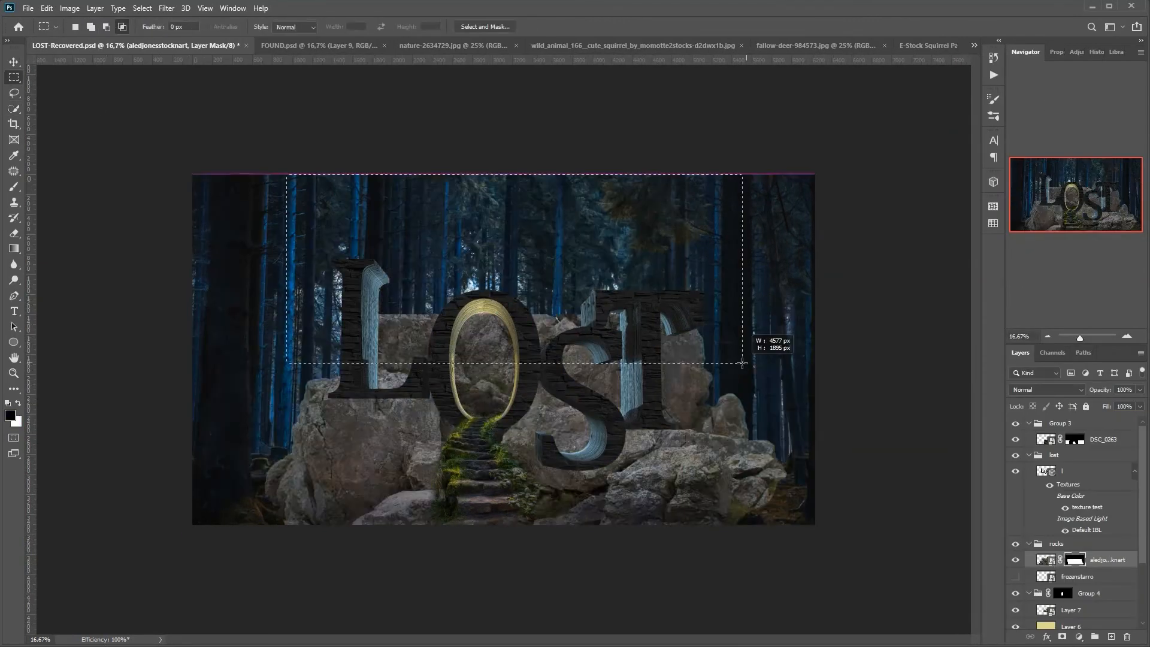
- Scale the grey rock layer down and position it beneath the letter L
{"action": "key", "text": "v"}
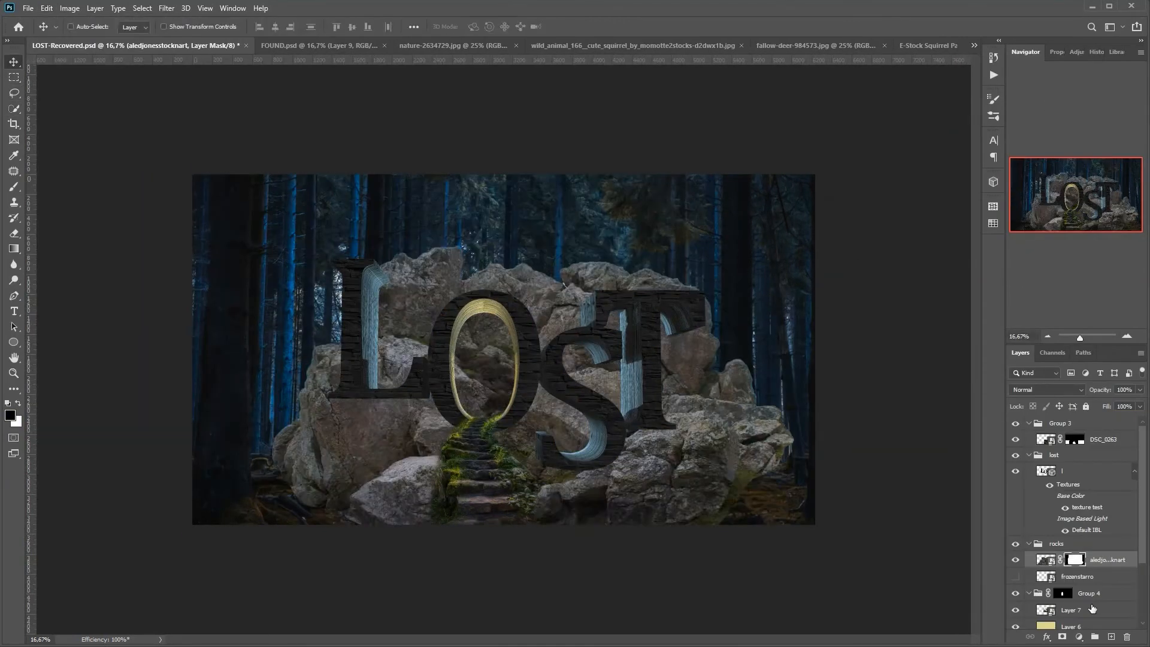
{"action": "key", "text": "ctrl+t"}
{"action": "mouse_move", "coordinate": [514, 390]}
{"action": "left_mouse_down"}
{"action": "mouse_move", "coordinate": [390, 441]}
{"action": "mouse_move", "coordinate": [499, 387]}
{"action": "left_mouse_up"}
{"action": "key", "text": "Return"}
- Duplicate the grey rocks, flip the copy horizontally at 61,29% scale and place it beside the stairs under the O
{"action": "key", "text": "ctrl+j"}
{"action": "key", "text": "ctrl+t"}
{"action": "left_click_drag", "start_coordinate": [426, 455], "coordinate": [516, 453]}
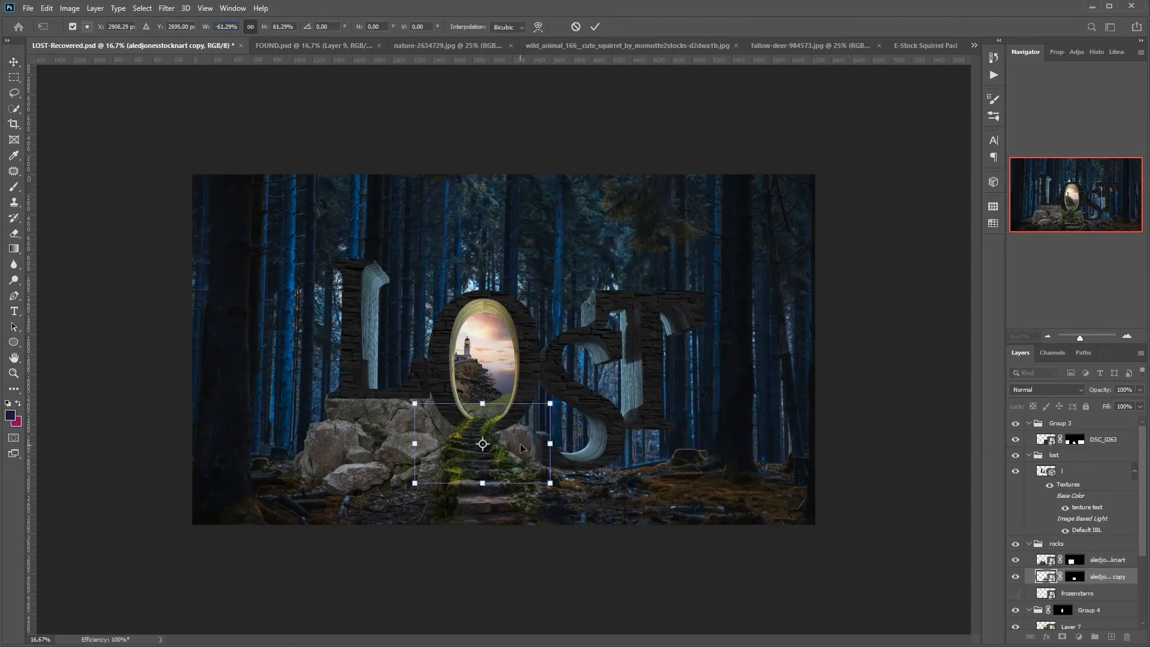
{"action": "key", "text": "Return"}
- Lower the rocks group to just above DSC_1891 and place a second copy of the grey rocks under the T
{"action": "left_click_drag", "start_coordinate": [1089, 543], "coordinate": [1104, 572]}
{"action": "left_click", "coordinate": [1104, 521]}
{"action": "left_click_drag", "start_coordinate": [685, 487], "coordinate": [676, 488]}
{"action": "key", "text": "ctrl+j"}
{"action": "left_click_drag", "start_coordinate": [407, 455], "coordinate": [676, 455]}
- Flip the second rock copy horizontally, then rescale and position it beneath the S and T
{"action": "left_click", "coordinate": [46, 7]}
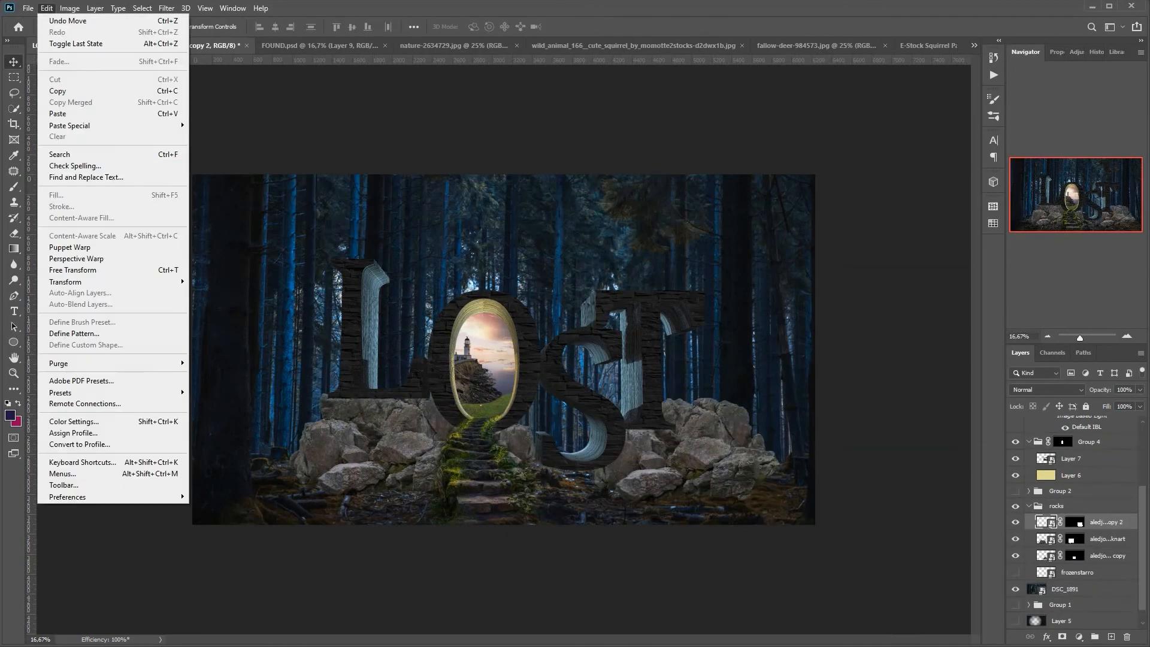
{"action": "mouse_move", "coordinate": [90, 282]}
{"action": "left_click", "coordinate": [219, 467]}
{"action": "key", "text": "ctrl+t"}
{"action": "left_click_drag", "start_coordinate": [722, 383], "coordinate": [684, 405]}
{"action": "left_click_drag", "start_coordinate": [658, 460], "coordinate": [677, 455]}
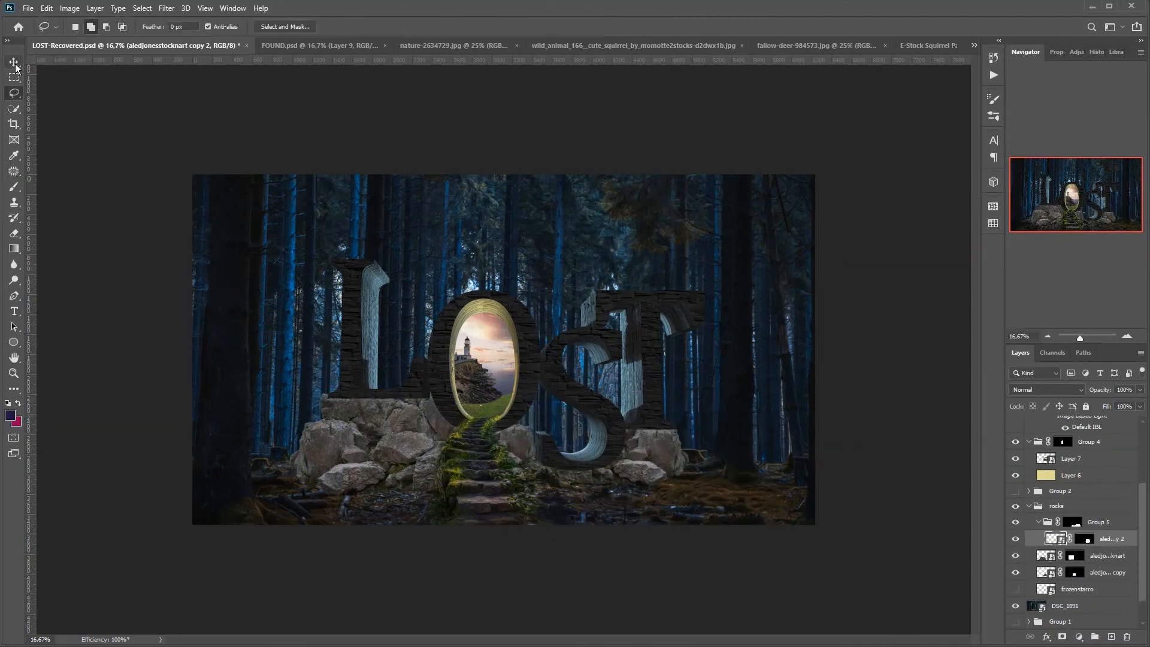
{"action": "left_click", "coordinate": [13, 63]}
{"action": "key", "text": "ctrl+t"}
- Show the frozenstarro rocks, move them beside the base of the T and stack them directly below Group 5
{"action": "left_click", "coordinate": [1038, 521]}
{"action": "left_click", "coordinate": [1015, 572]}
{"action": "left_click_drag", "start_coordinate": [1077, 571], "coordinate": [1077, 516]}
{"action": "left_click_drag", "start_coordinate": [365, 455], "coordinate": [696, 478]}
{"action": "key", "text": "ctrl+["}
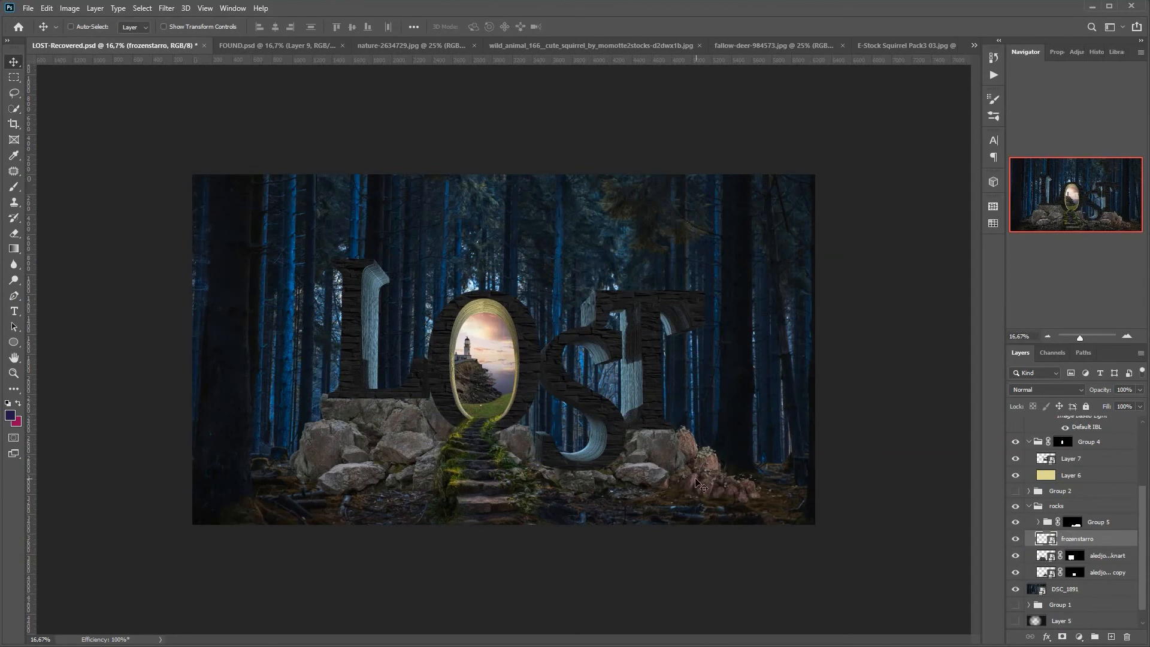
- Fill a lassoed area of the second rock copy's layer mask, restore full layer opacity and save the document
{"action": "left_click", "coordinate": [1037, 521]}
{"action": "left_click", "coordinate": [1084, 538]}
{"action": "key", "text": "ctrl+d"}
{"action": "left_click_drag", "start_coordinate": [1139, 390], "coordinate": [1125, 410]}
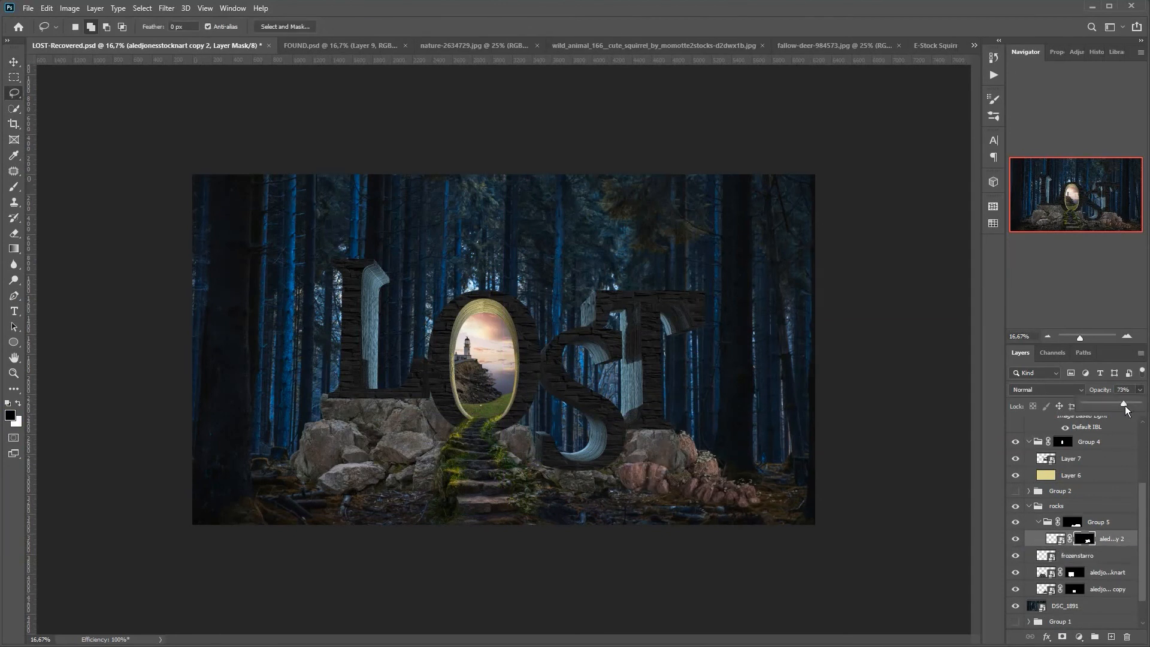
{"action": "left_click_drag", "start_coordinate": [619, 462], "coordinate": [651, 464]}
{"action": "key", "text": "shift+F5"}
{"action": "key", "text": "Return"}
{"action": "key", "text": "ctrl+d"}
{"action": "key", "text": "0"}
{"action": "key", "text": "ctrl+s"}
- Brush the second rock copy's mask to reveal the large reddish boulder beside the S
{"action": "key", "text": "b"}
{"action": "scroll", "coordinate": [668, 488], "scroll_direction": "up", "scroll_amount": 4}
{"action": "right_click", "coordinate": [661, 315]}
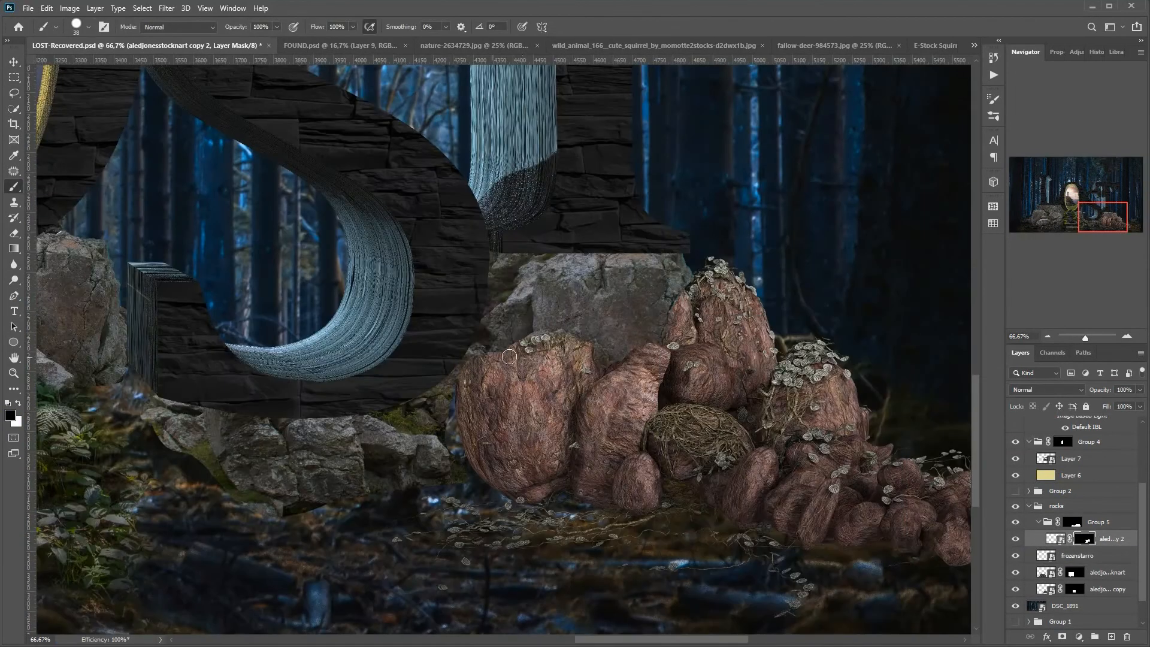
{"action": "left_click_drag", "start_coordinate": [503, 353], "coordinate": [605, 371]}
- Move frozenstarro above Group 5, add a layer mask and brush it to blend the boulders with the grey rock
{"action": "left_click_drag", "start_coordinate": [1076, 555], "coordinate": [1066, 513]}
{"action": "left_click", "coordinate": [1061, 636]}
{"action": "left_click_drag", "start_coordinate": [672, 282], "coordinate": [653, 327]}
{"action": "right_click", "coordinate": [624, 366]}
{"action": "left_click_drag", "start_coordinate": [759, 424], "coordinate": [684, 424]}
{"action": "left_click_drag", "start_coordinate": [569, 260], "coordinate": [572, 359]}
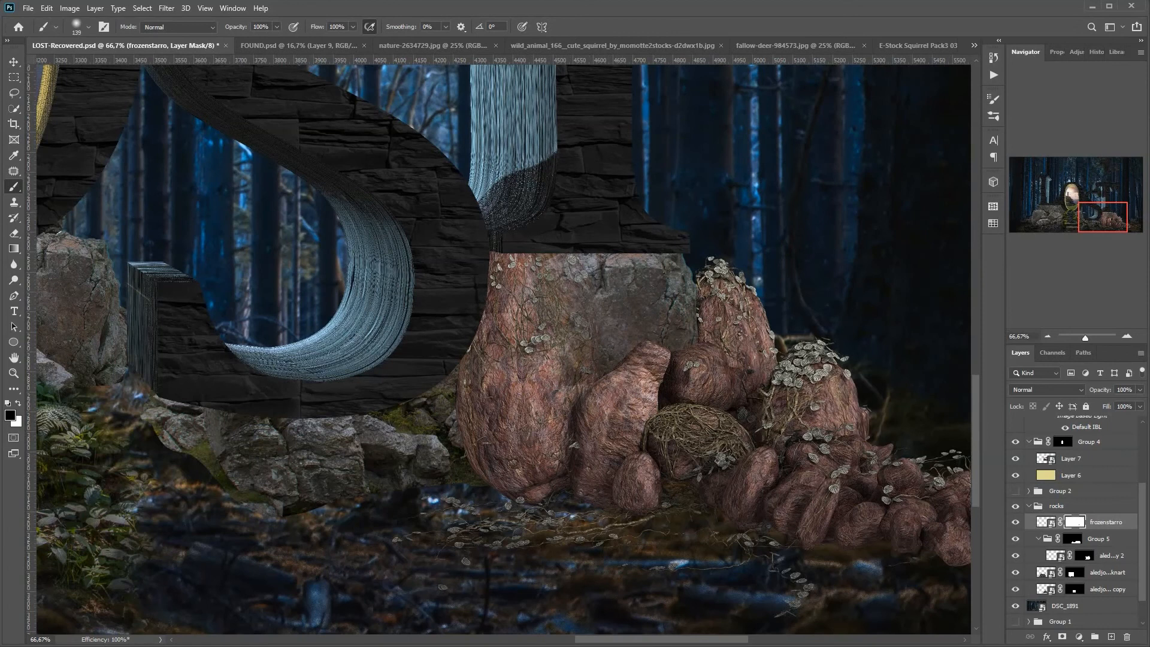
{"action": "right_click", "coordinate": [657, 318]}
- Add a Multiply layer clipped to the second rock copy, shade it with a gradient and fade it with a gradient mask
{"action": "left_click", "coordinate": [1107, 555]}
{"action": "left_click", "coordinate": [1110, 636]}
{"action": "key", "text": "ctrl+alt+g"}
{"action": "key", "text": "g"}
{"action": "left_click", "coordinate": [10, 415]}
{"action": "left_click", "coordinate": [1077, 230]}
{"action": "left_click_drag", "start_coordinate": [353, 509], "coordinate": [383, 395]}
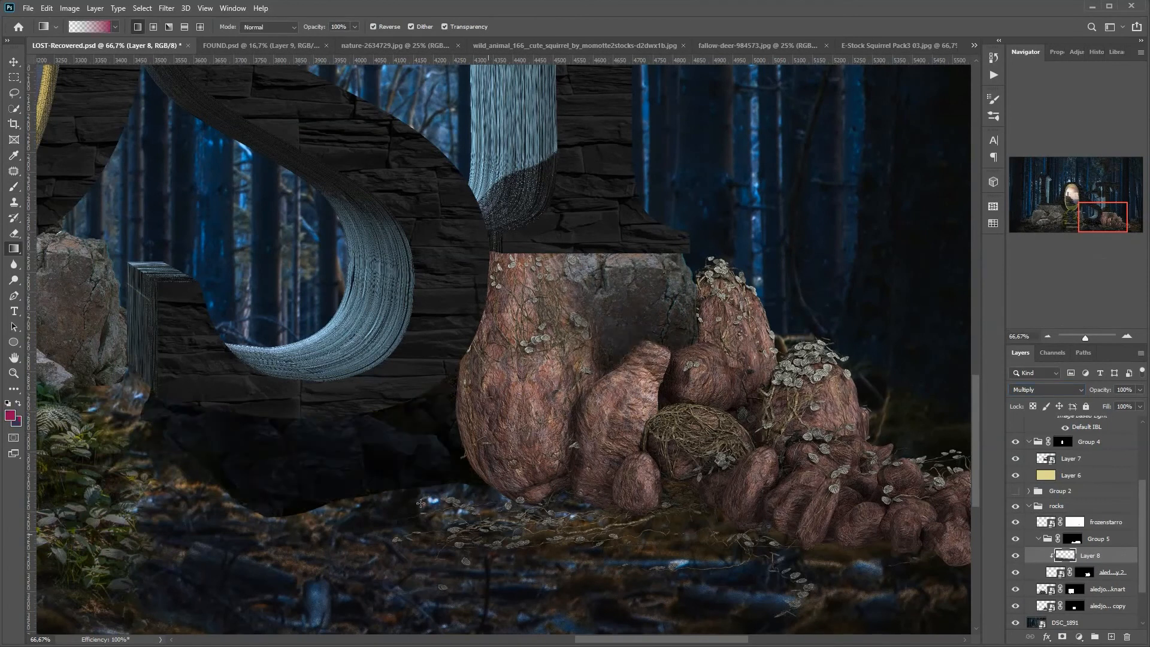
{"action": "left_click", "coordinate": [1061, 636]}
{"action": "left_click_drag", "start_coordinate": [359, 449], "coordinate": [367, 297]}
- Brush the second rock copy's mask to blend its base under the S, and paint a ground shadow on a new layer beneath
{"action": "left_click", "coordinate": [1083, 572]}
{"action": "key", "text": "b"}
{"action": "right_click", "coordinate": [203, 323]}
{"action": "left_click_drag", "start_coordinate": [521, 353], "coordinate": [296, 375]}
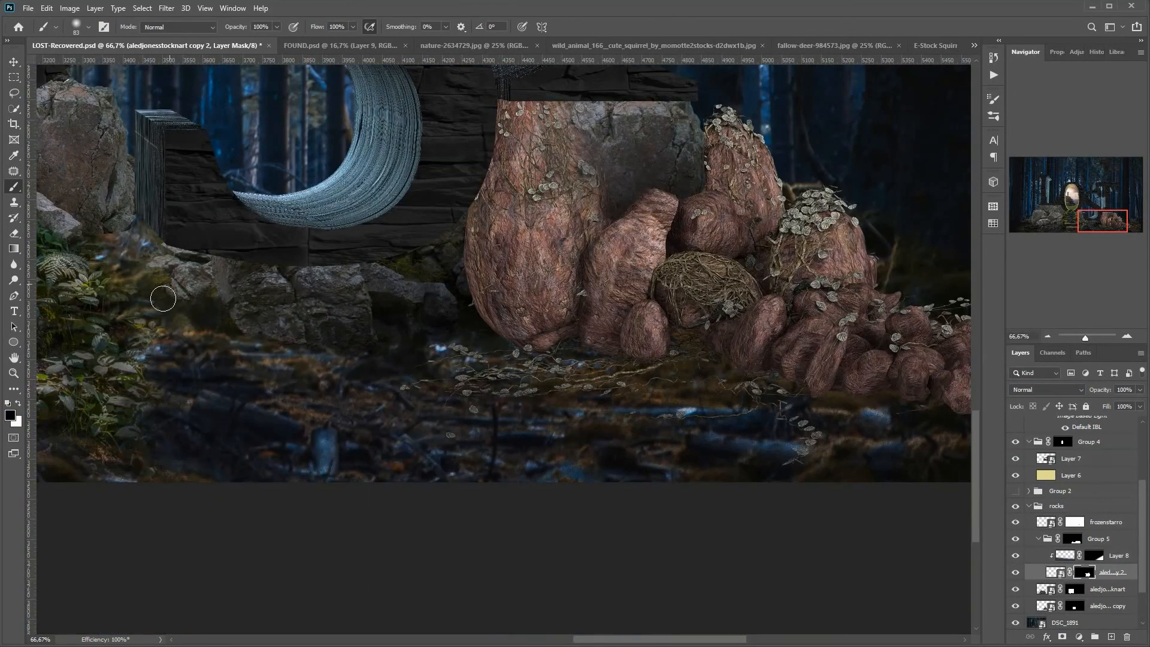
{"action": "left_click_drag", "start_coordinate": [163, 298], "coordinate": [186, 272]}
{"action": "left_click", "coordinate": [1111, 636], "text": "ctrl"}
{"action": "left_click_drag", "start_coordinate": [259, 339], "coordinate": [455, 356]}
- Add a Color Balance adjustment clipped to frozenstarro, setting Shadows to Cyan-Red -10, Magenta-Green -3 and Yellow-Blue +10
{"action": "left_click", "coordinate": [1105, 521]}
{"action": "left_click", "coordinate": [1078, 636]}
{"action": "left_click", "coordinate": [1095, 509]}
{"action": "left_click", "coordinate": [1055, 335]}
{"action": "left_click_drag", "start_coordinate": [1056, 118], "coordinate": [1048, 120]}
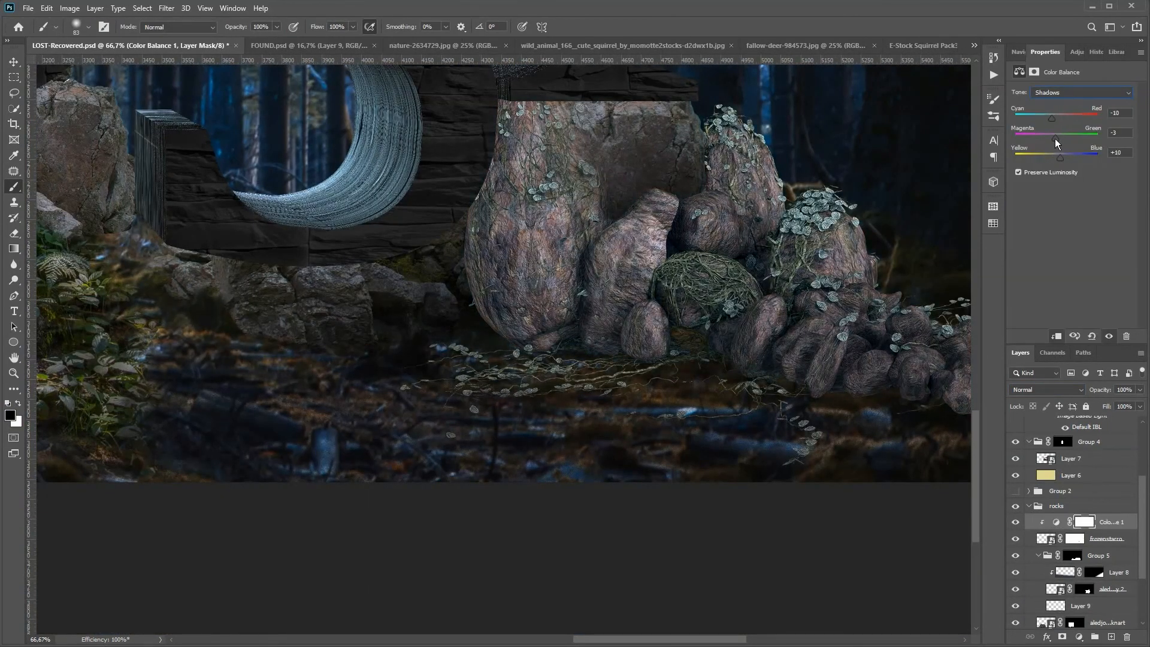
- Add a Curves adjustment clipped to the frozenstarro rocks and pull down the highlight end of the curve
{"action": "key", "text": "ctrl+minus"}
{"action": "key", "text": "ctrl+minus"}
{"action": "left_click", "coordinate": [1106, 538]}
{"action": "left_click", "coordinate": [1111, 521]}
{"action": "left_click", "coordinate": [1078, 636]}
{"action": "left_click", "coordinate": [1095, 455]}
{"action": "left_click", "coordinate": [1056, 335]}
{"action": "left_click_drag", "start_coordinate": [1122, 122], "coordinate": [1122, 154]}
{"action": "left_click", "coordinate": [1111, 538]}
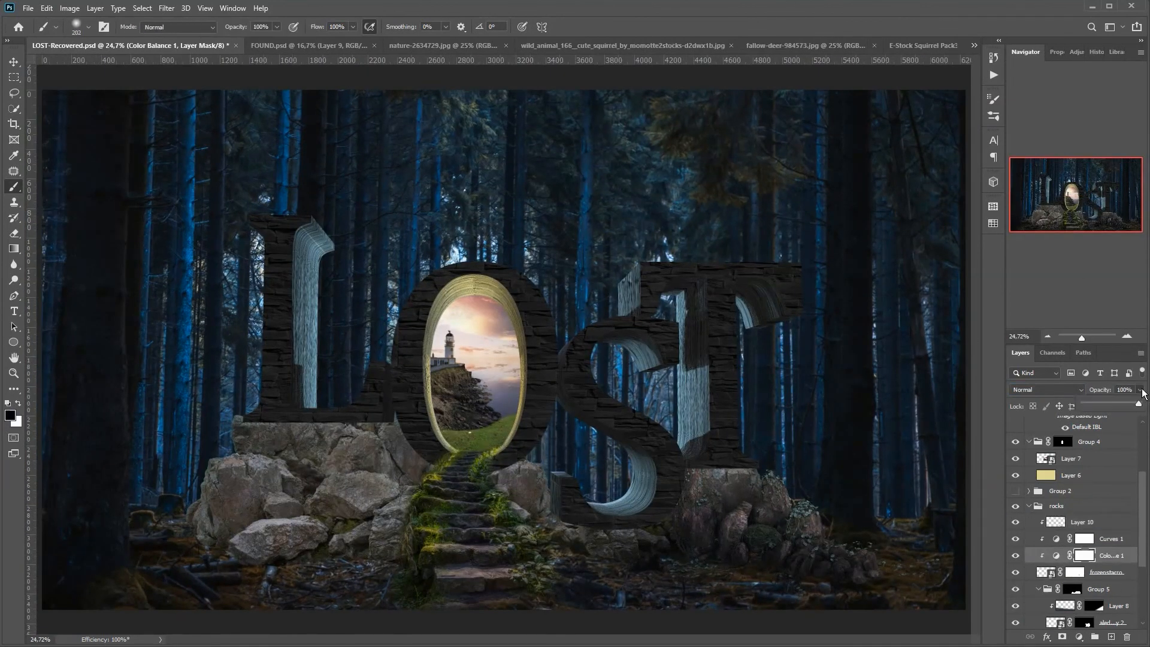
- Select the left rock layer's mask in Group 6 to blend the rocks into the forest floor with a brush
{"action": "left_click", "coordinate": [1054, 525]}
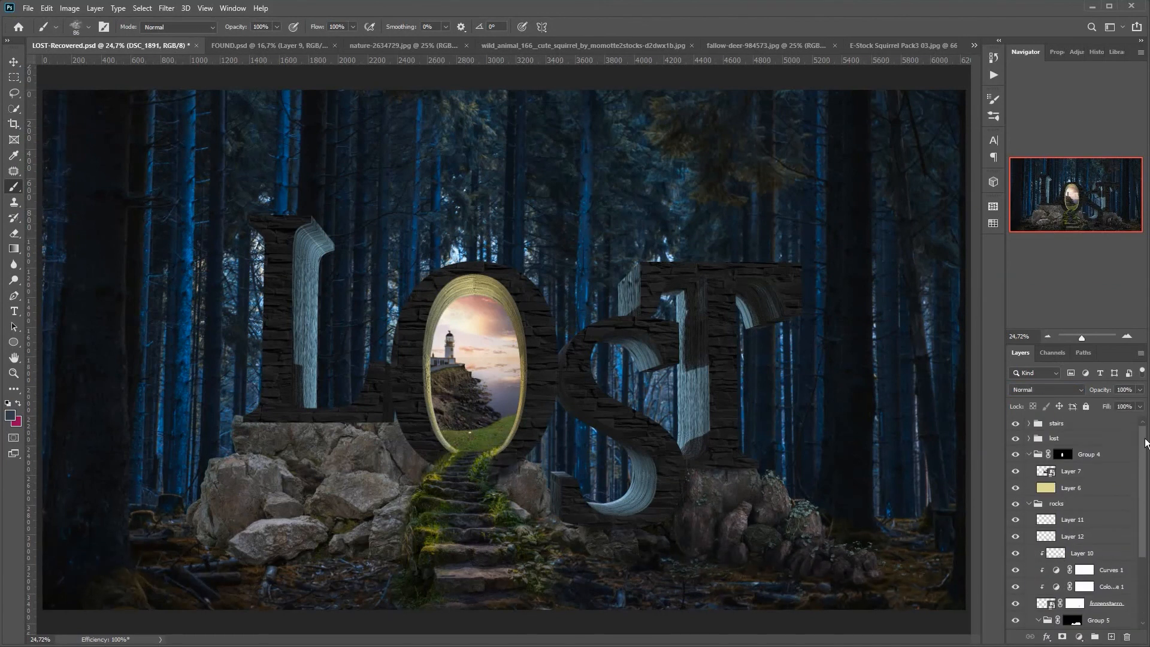
{"action": "scroll", "coordinate": [1051, 521], "scroll_direction": "down", "scroll_amount": 3}
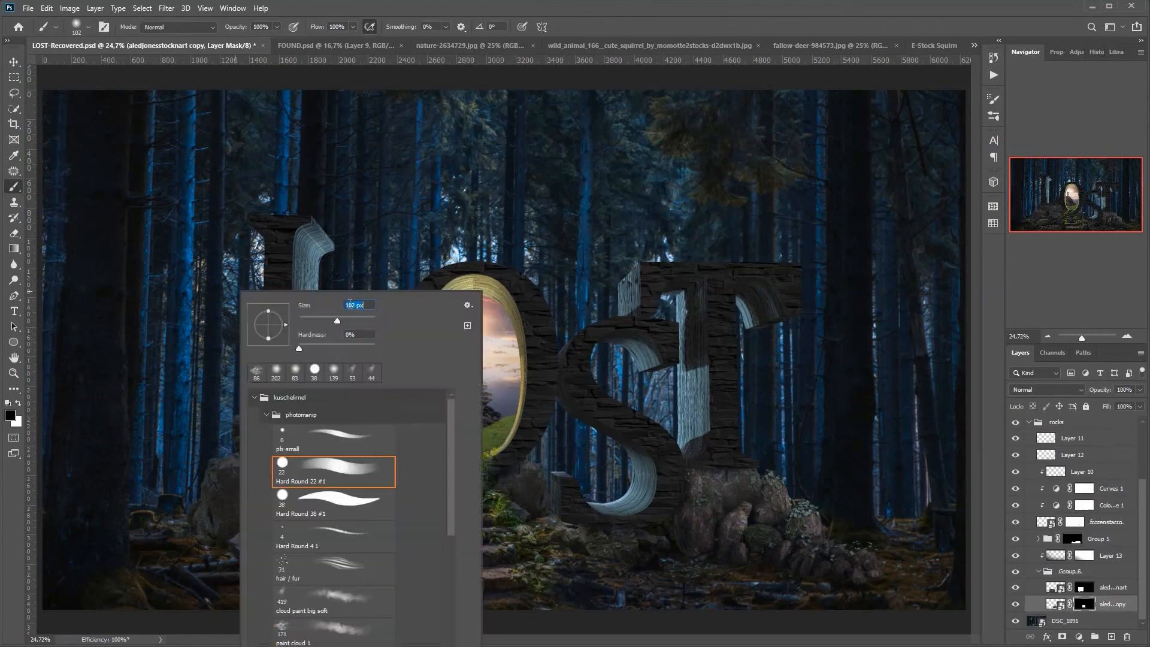
{"action": "left_click", "coordinate": [1084, 586]}
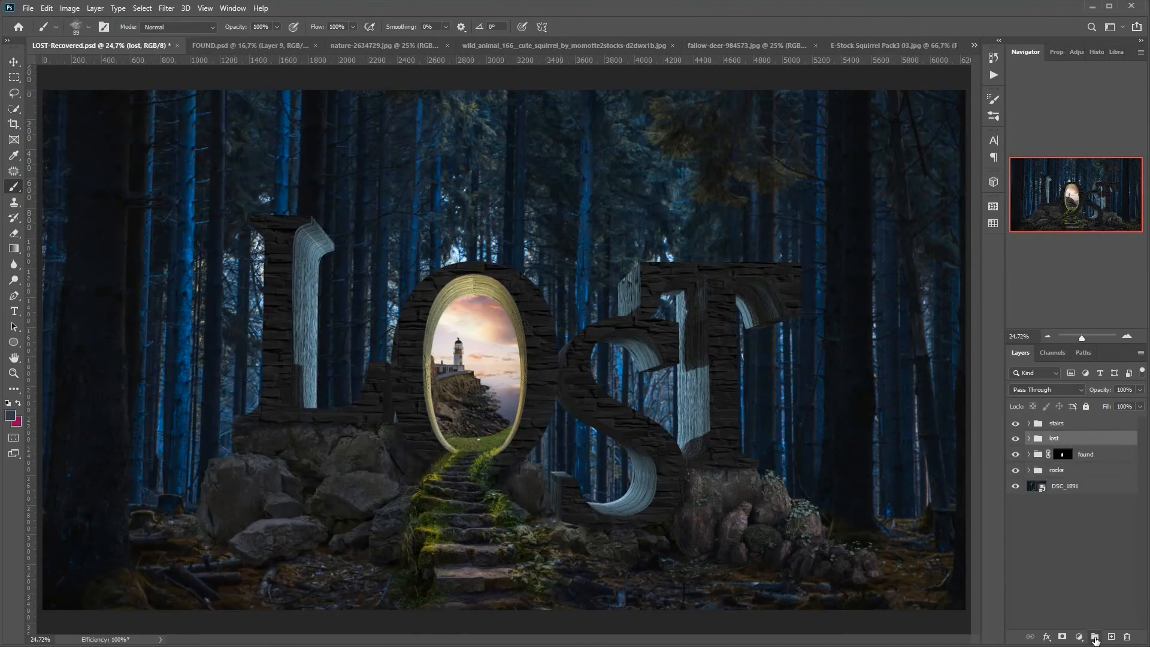
- Create a new group above the lost group, save the document, and switch to Bridge to find the foliage & leaves cut out folder
{"action": "left_click", "coordinate": [1095, 638]}
{"action": "key", "text": "ctrl+s"}
{"action": "key", "text": "alt+Tab"}
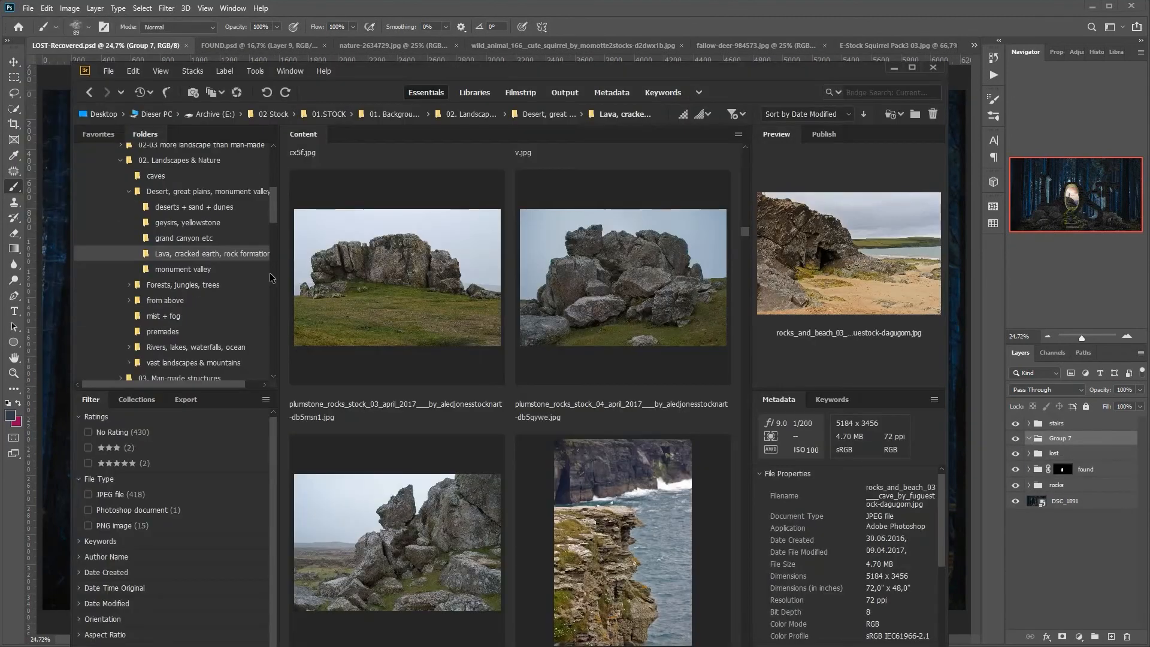
{"action": "scroll", "coordinate": [160, 276], "scroll_direction": "down", "scroll_amount": 4}
{"action": "left_click", "coordinate": [112, 316]}
{"action": "scroll", "coordinate": [199, 331], "scroll_direction": "down", "scroll_amount": 2}
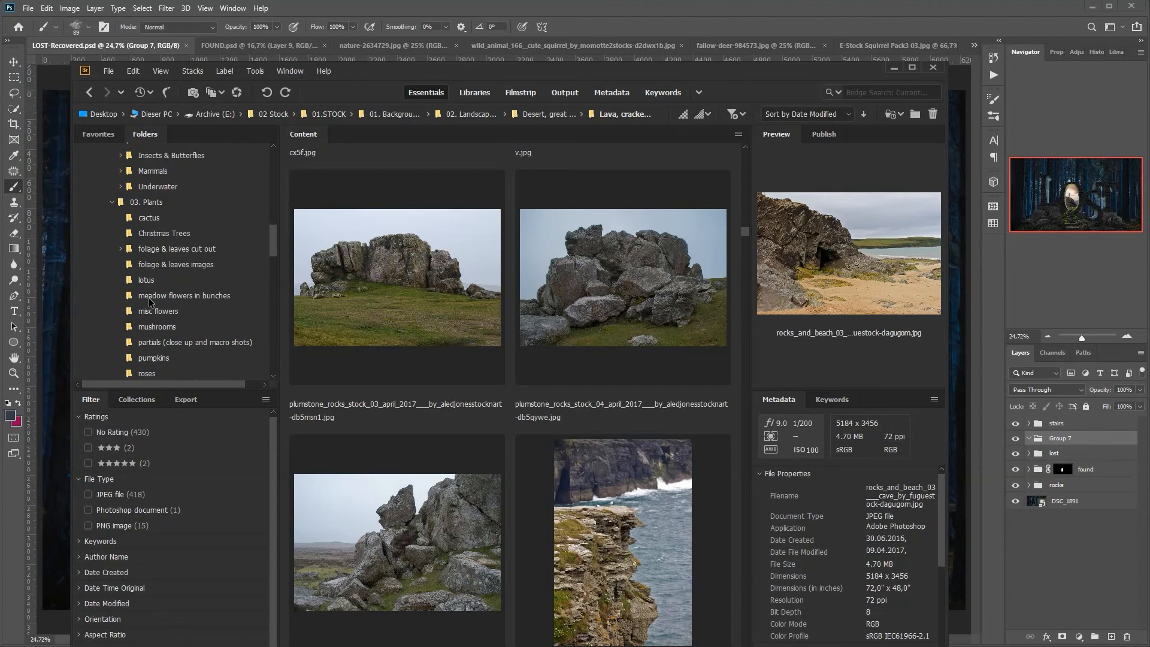
{"action": "left_click", "coordinate": [156, 248]}
{"action": "scroll", "coordinate": [417, 265], "scroll_direction": "down", "scroll_amount": 5}
- Copy a leafy branch cutout into the LOST composite, scale it down beside the stairs' foot, and set its Hue to -33 with Hue/Saturation
{"action": "double_click", "coordinate": [622, 537]}
{"action": "left_click_drag", "start_coordinate": [72, 108], "coordinate": [585, 500]}
{"action": "key", "text": "ctrl+c"}
{"action": "key", "text": "ctrl+v"}
{"action": "key", "text": "ctrl+t"}
{"action": "left_click_drag", "start_coordinate": [343, 26], "coordinate": [252, 26]}
{"action": "left_click", "coordinate": [574, 26]}
{"action": "double_click", "coordinate": [1045, 439]}
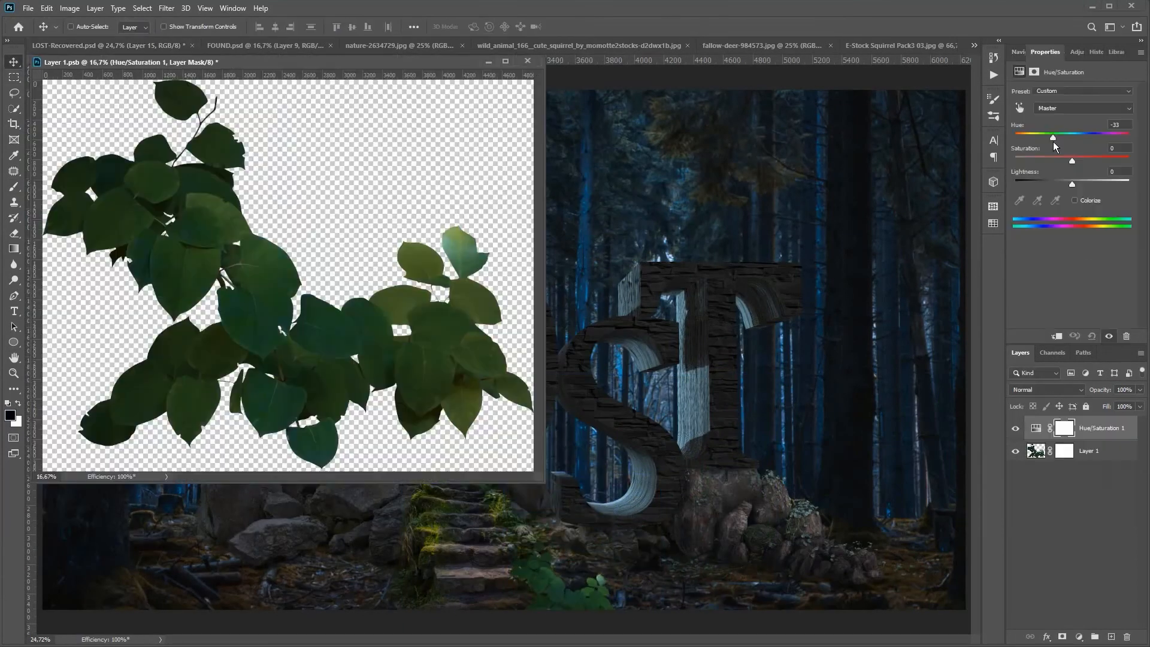
{"action": "key", "text": "ctrl+w"}
- Duplicate the leaf branch and transform the copy to fit along the upper steps below the O
{"action": "left_click_drag", "start_coordinate": [543, 593], "coordinate": [406, 459], "text": "alt"}
{"action": "key", "text": "ctrl+t"}
{"action": "left_click_drag", "start_coordinate": [406, 459], "coordinate": [516, 434]}
{"action": "key", "text": "Return"}
{"action": "key", "text": "ctrl+plus"}
{"action": "key", "text": "ctrl+plus"}
{"action": "key", "text": "ctrl+plus"}
{"action": "key", "text": "ctrl+minus"}
- Place another transformed leaf copy along the stairs' left edge and move its layer to the bottom of the group
{"action": "key", "text": "ctrl+t"}
{"action": "left_click_drag", "start_coordinate": [622, 323], "coordinate": [539, 454], "text": "alt"}
{"action": "key", "text": "Return"}
{"action": "key", "text": "ctrl+t"}
{"action": "key", "text": "Return"}
{"action": "left_click_drag", "start_coordinate": [1081, 439], "coordinate": [1081, 497]}
- Duplicate the leaf branch onto the left rocks under the L and scale the copy down
{"action": "left_click", "coordinate": [1102, 473]}
{"action": "left_click_drag", "start_coordinate": [503, 407], "coordinate": [308, 322], "text": "alt"}
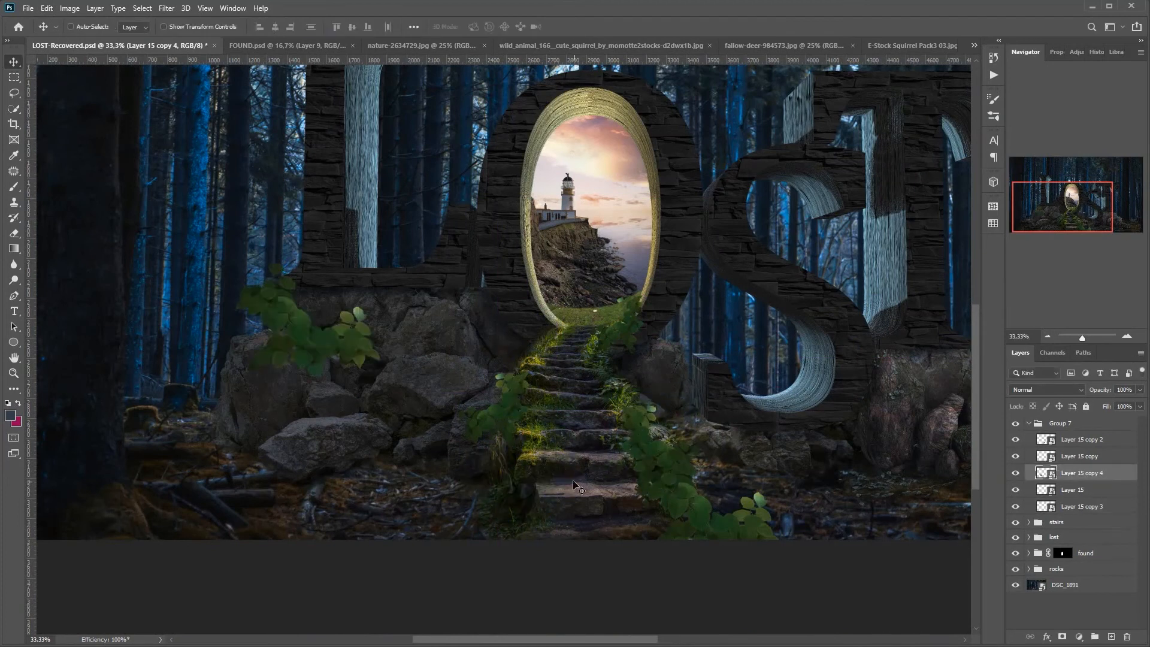
{"action": "key", "text": "ctrl+t"}
{"action": "left_click_drag", "start_coordinate": [381, 277], "coordinate": [559, 438]}
{"action": "key", "text": "Return"}
- Duplicate the leaf branch again, rotate and shrink the copy, and place it at the base of the rocks under the T
{"action": "key", "text": "ctrl+t"}
{"action": "left_click_drag", "start_coordinate": [623, 413], "coordinate": [527, 383]}
{"action": "left_click_drag", "start_coordinate": [497, 419], "coordinate": [849, 429]}
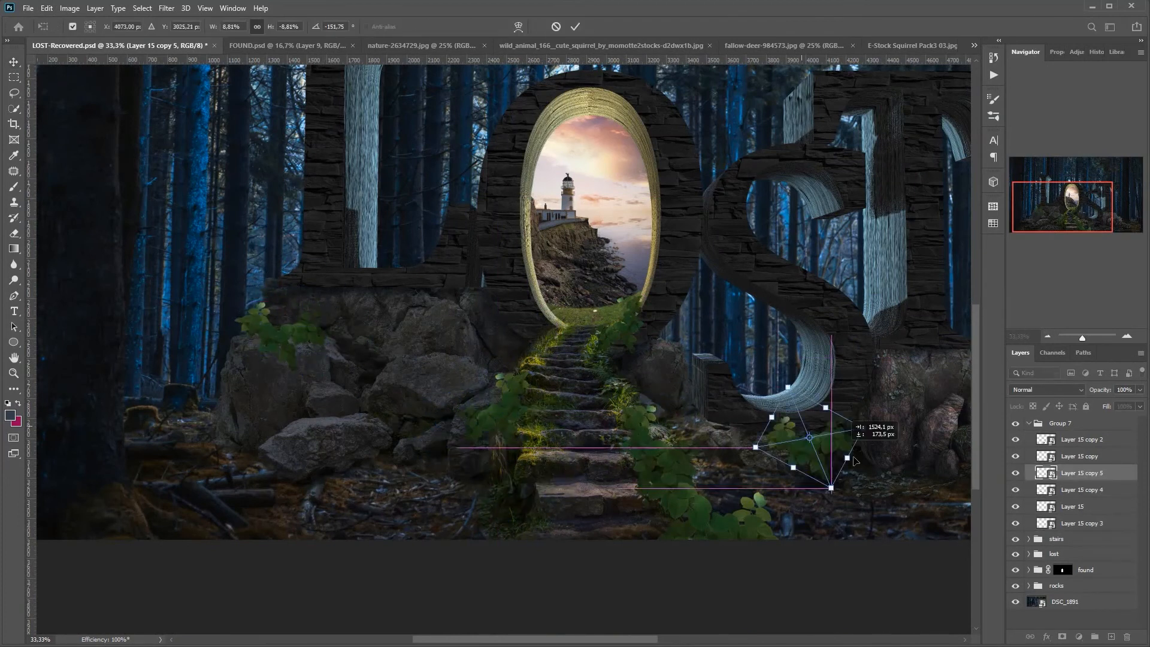
{"action": "key", "text": "ctrl+minus"}
{"action": "left_click_drag", "start_coordinate": [623, 536], "coordinate": [834, 562]}
{"action": "key", "text": "Return"}
- Bring a second leaf cutout from Bridge into the composite, scale it to 13.76%, and place it beneath the S
{"action": "key", "text": "alt+Tab"}
{"action": "double_click", "coordinate": [623, 533]}
{"action": "left_click", "coordinate": [569, 244]}
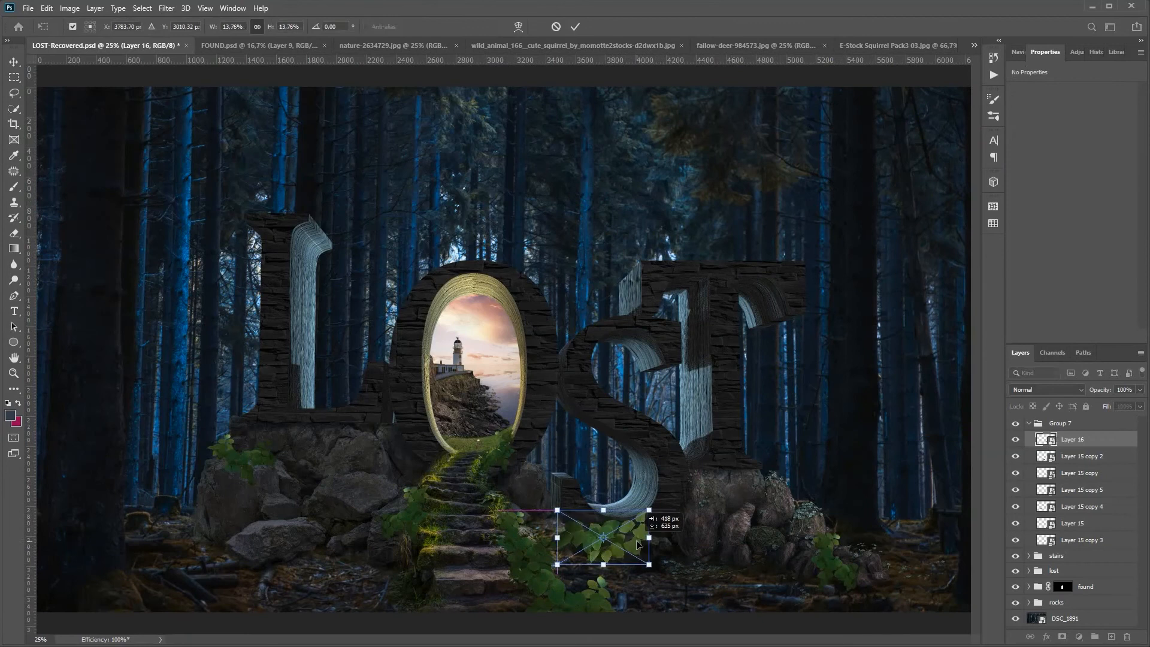
{"action": "key", "text": "Return"}
- Duplicate the second leaf cutout beside the stairs' foot and near the base of the O, transforming the copies to fit
{"action": "key", "text": "v"}
{"action": "left_click_drag", "start_coordinate": [622, 521], "coordinate": [402, 545], "text": "alt"}
{"action": "left_click_drag", "start_coordinate": [403, 545], "coordinate": [441, 452], "text": "alt"}
{"action": "key", "text": "ctrl+t"}
{"action": "left_click_drag", "start_coordinate": [389, 356], "coordinate": [538, 260]}
{"action": "key", "text": "Return"}
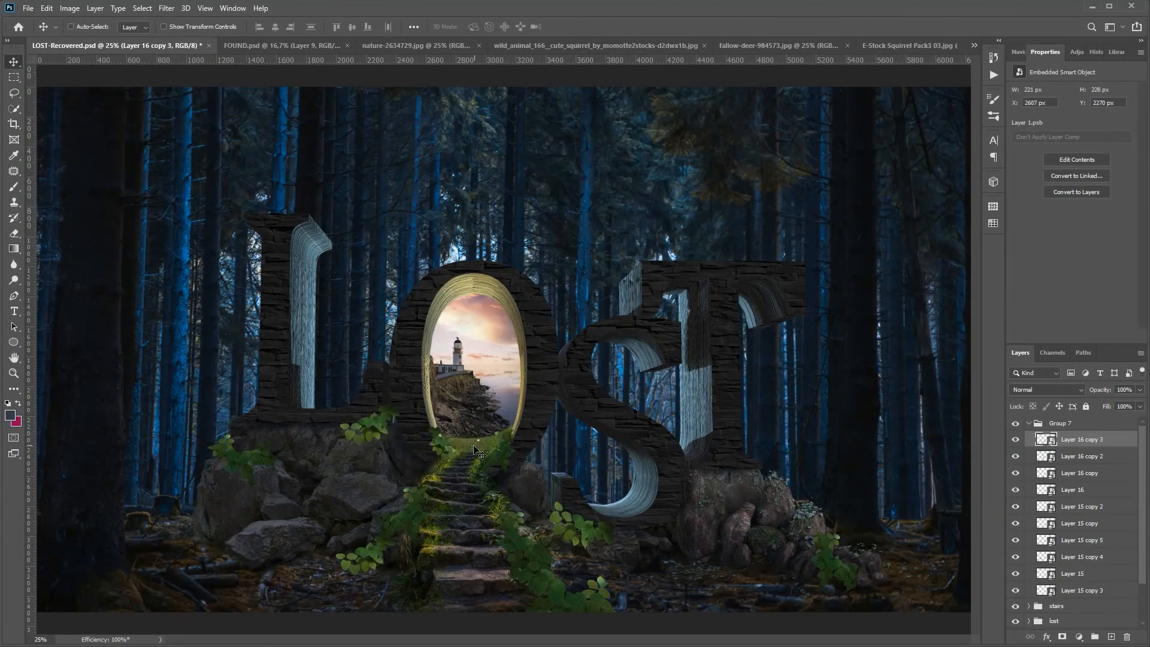
- Transform the leaf copy beneath the L and duplicate it onto the rocks under the T
{"action": "left_click", "coordinate": [377, 422], "text": "ctrl"}
{"action": "key", "text": "ctrl+t"}
{"action": "left_click_drag", "start_coordinate": [405, 383], "coordinate": [395, 397]}
{"action": "key", "text": "Return"}
{"action": "left_click_drag", "start_coordinate": [389, 426], "coordinate": [746, 556], "text": "alt"}
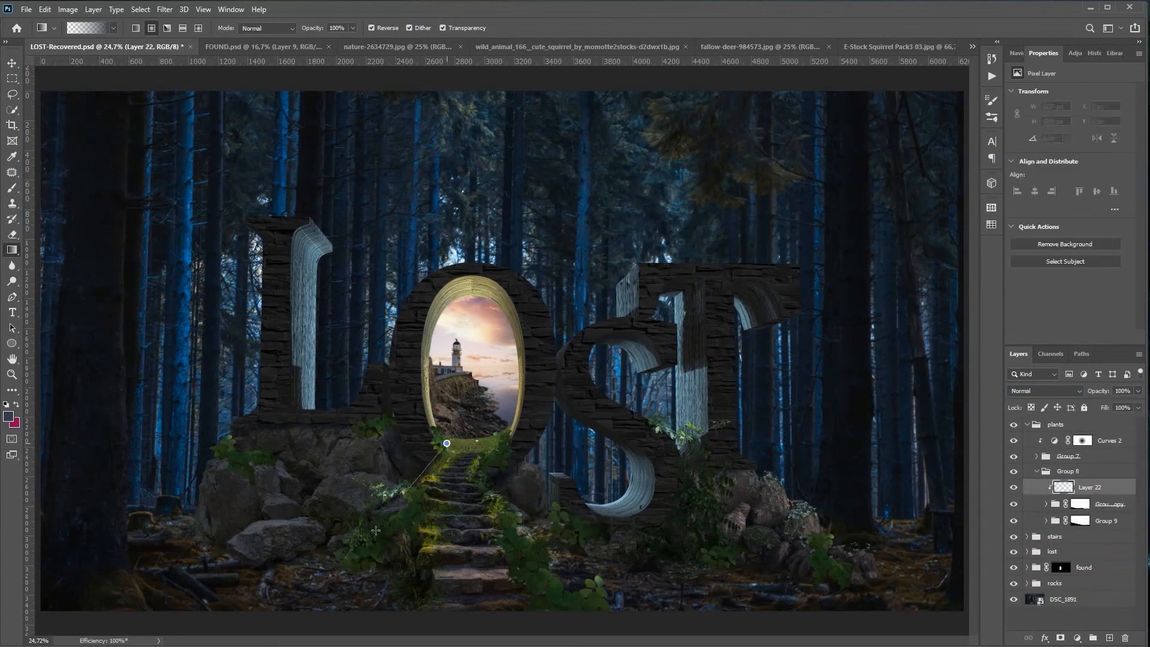
- Shade the foliage left of the stairs with a gradient on Layer 22, and refine the DSC_0263 stairs mask with a brush
{"action": "left_click_drag", "start_coordinate": [423, 474], "coordinate": [353, 566]}
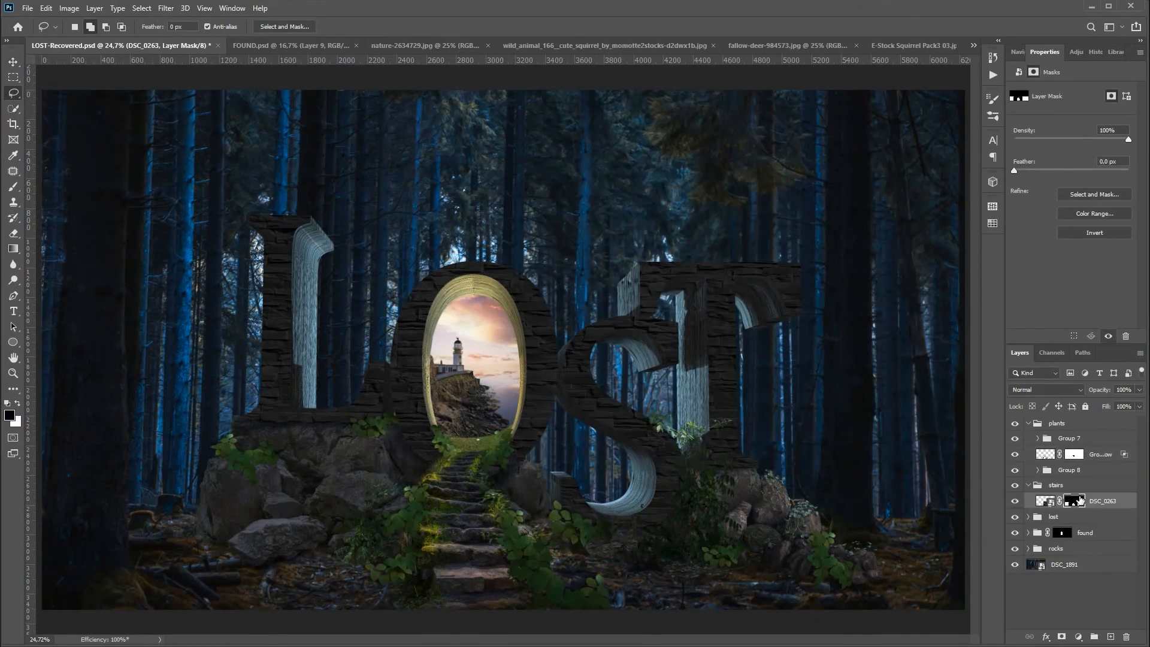
{"action": "scroll", "coordinate": [366, 565], "scroll_direction": "up", "scroll_amount": 5}
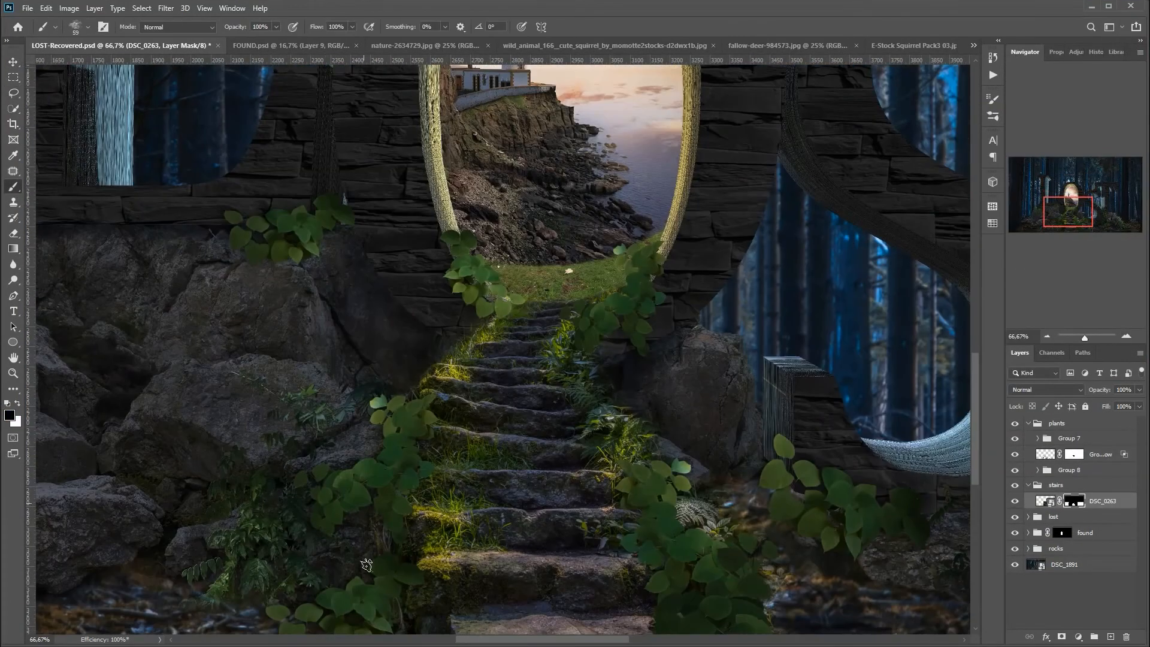
{"action": "right_click", "coordinate": [322, 297]}
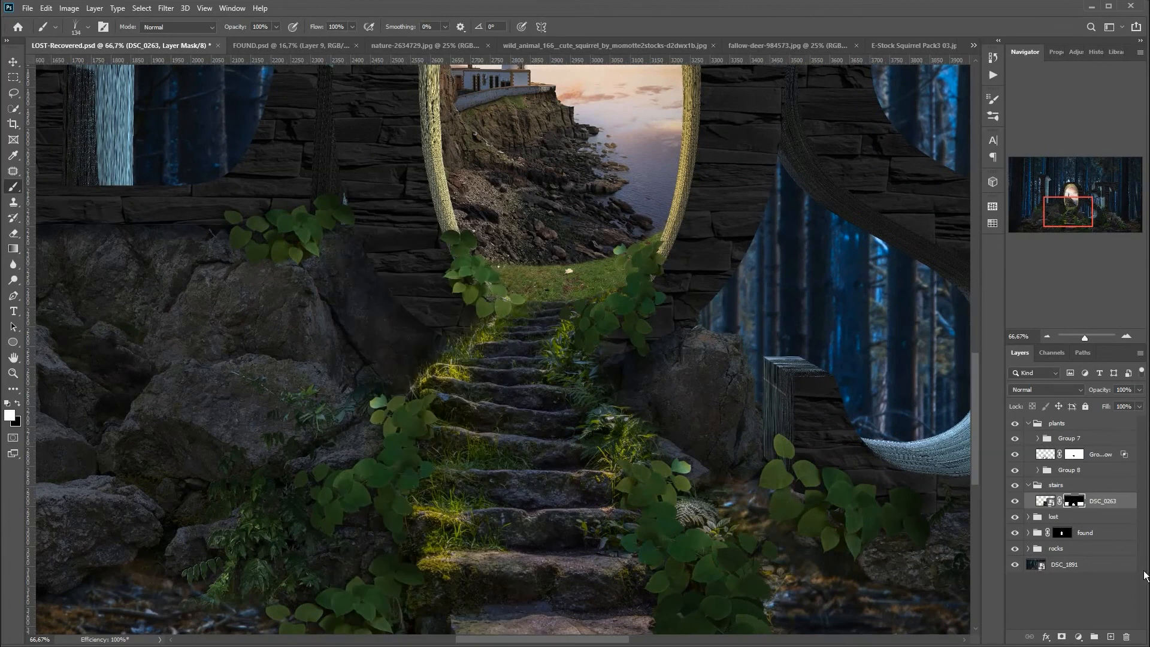
{"action": "right_click", "coordinate": [632, 374]}
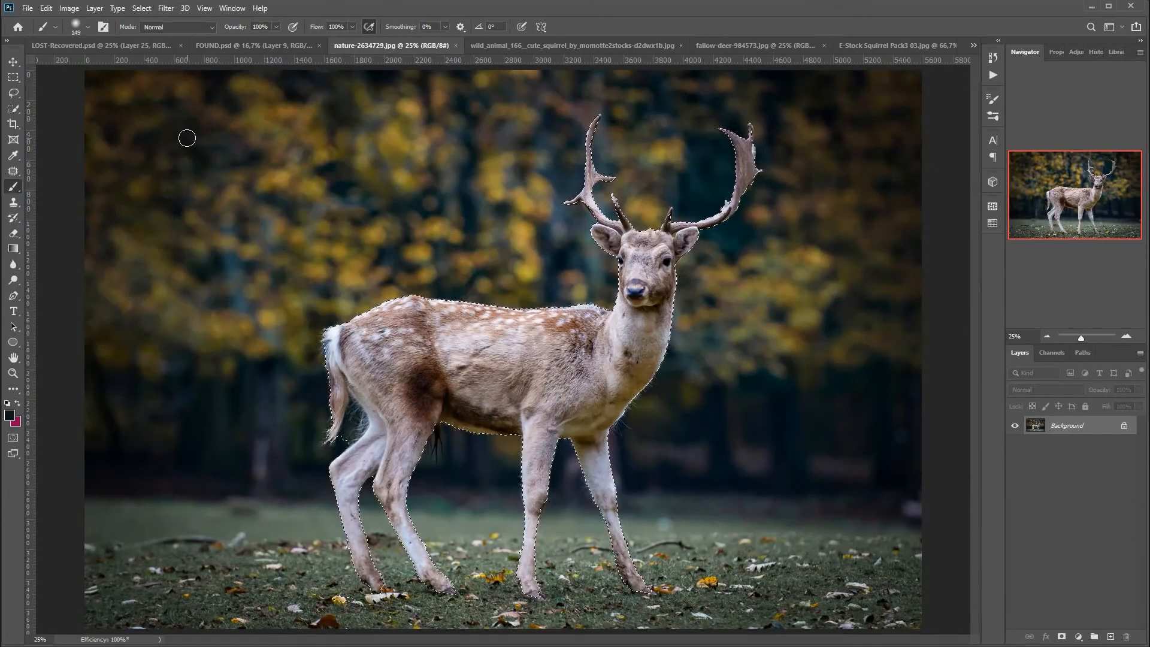
- Cut the deer out of its photo with a mask, and refine its mask in the composite with Feather 1.0 px and Contrast 17%
{"action": "key", "text": "w"}
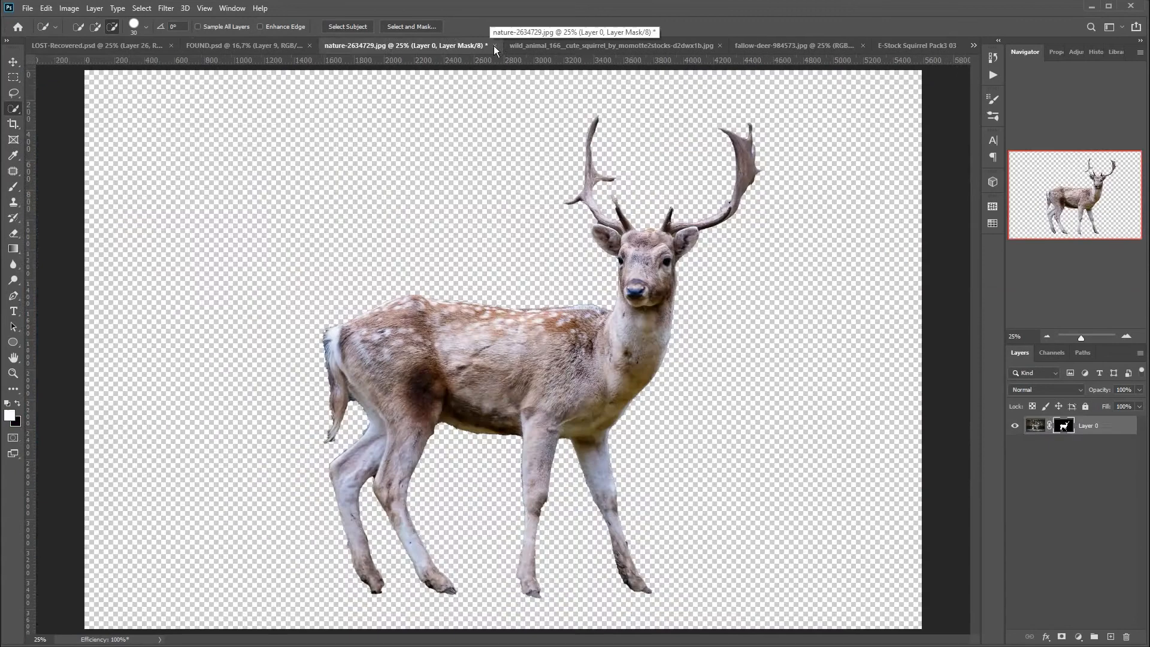
{"action": "left_click", "coordinate": [495, 45]}
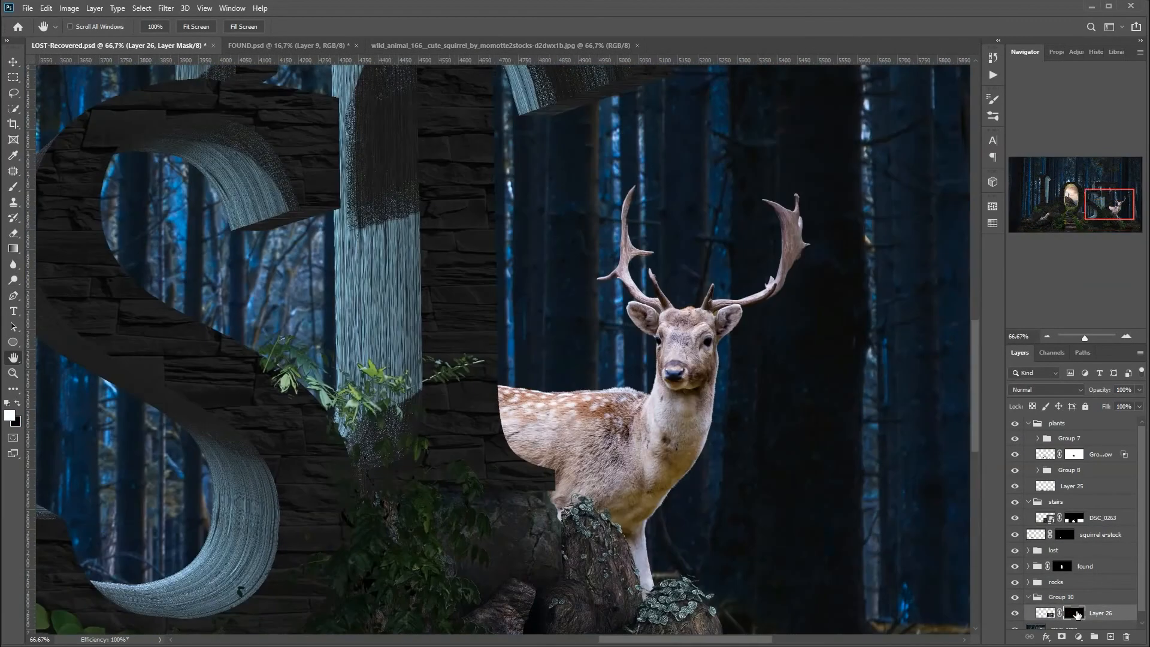
{"action": "double_click", "coordinate": [1076, 614]}
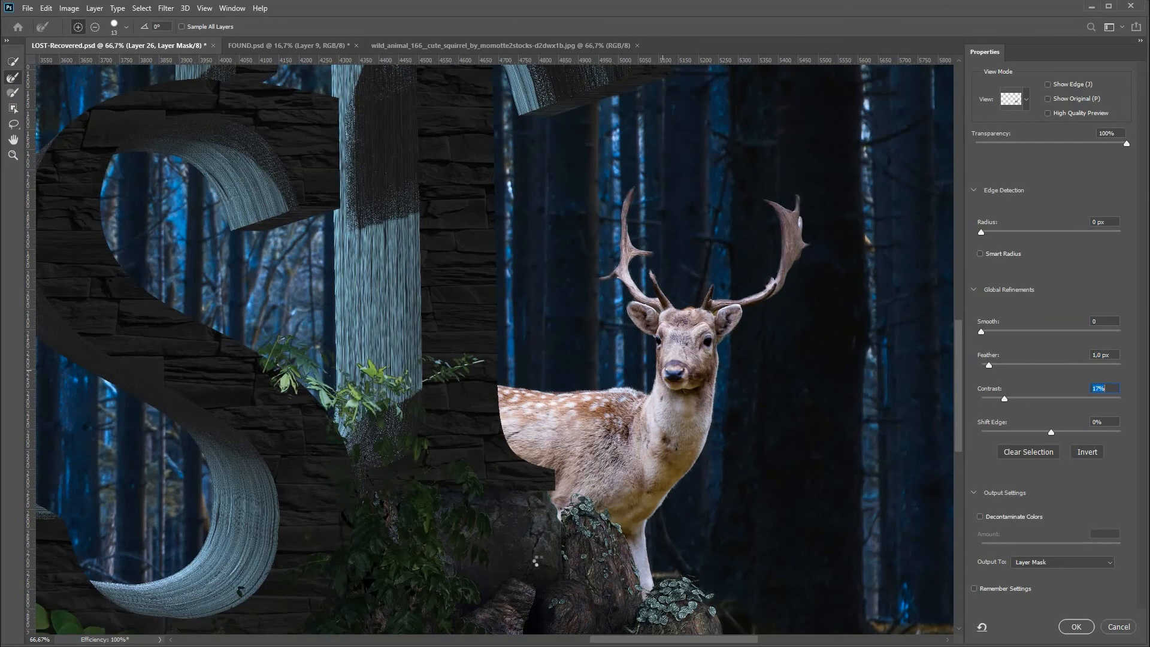
{"action": "key", "text": "Return"}
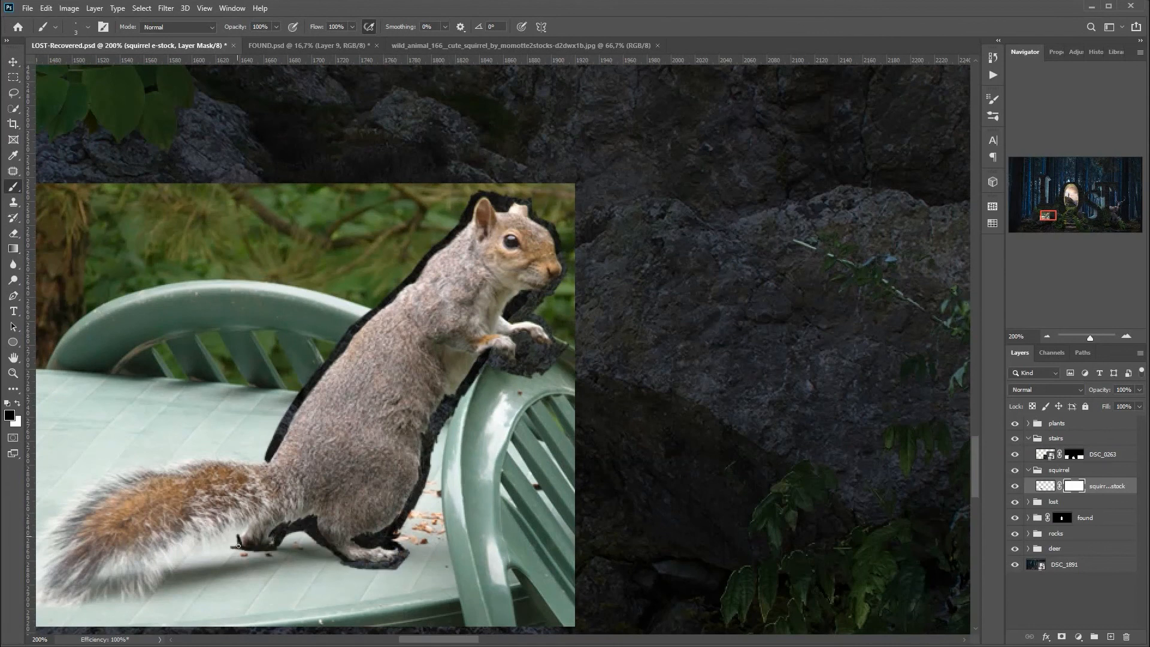
- Mask out the garden chair and table background around the squirrel with a hard round brush
{"action": "left_click_drag", "start_coordinate": [238, 546], "coordinate": [144, 609]}
{"action": "left_click_drag", "start_coordinate": [210, 455], "coordinate": [378, 356]}
{"action": "mouse_move", "coordinate": [366, 477]}
{"action": "left_mouse_down"}
{"action": "mouse_move", "coordinate": [392, 313]}
{"action": "mouse_move", "coordinate": [335, 264]}
{"action": "left_mouse_up"}
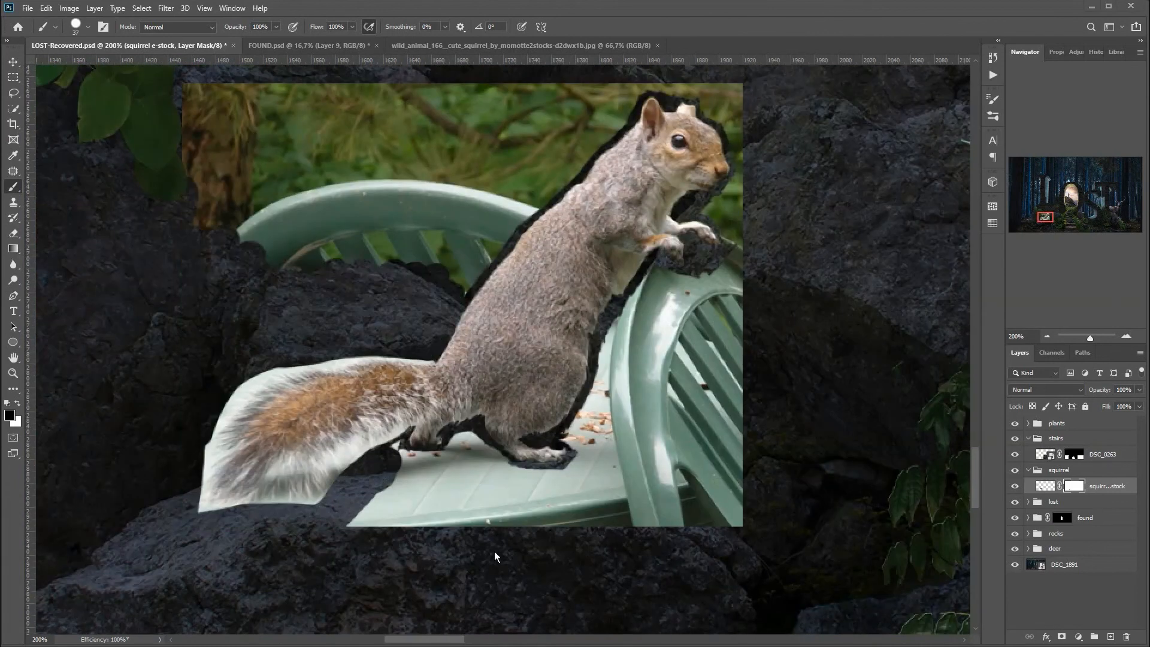
{"action": "mouse_move", "coordinate": [397, 448]}
{"action": "left_mouse_down"}
{"action": "mouse_move", "coordinate": [599, 479]}
{"action": "mouse_move", "coordinate": [689, 359]}
{"action": "mouse_move", "coordinate": [452, 254]}
{"action": "mouse_move", "coordinate": [721, 117]}
{"action": "mouse_move", "coordinate": [721, 223]}
{"action": "left_mouse_up"}
- Refine the squirrel's mask along the tail with fur-textured brush strokes, undoing the first overly heavy attempt
{"action": "right_click", "coordinate": [97, 185]}
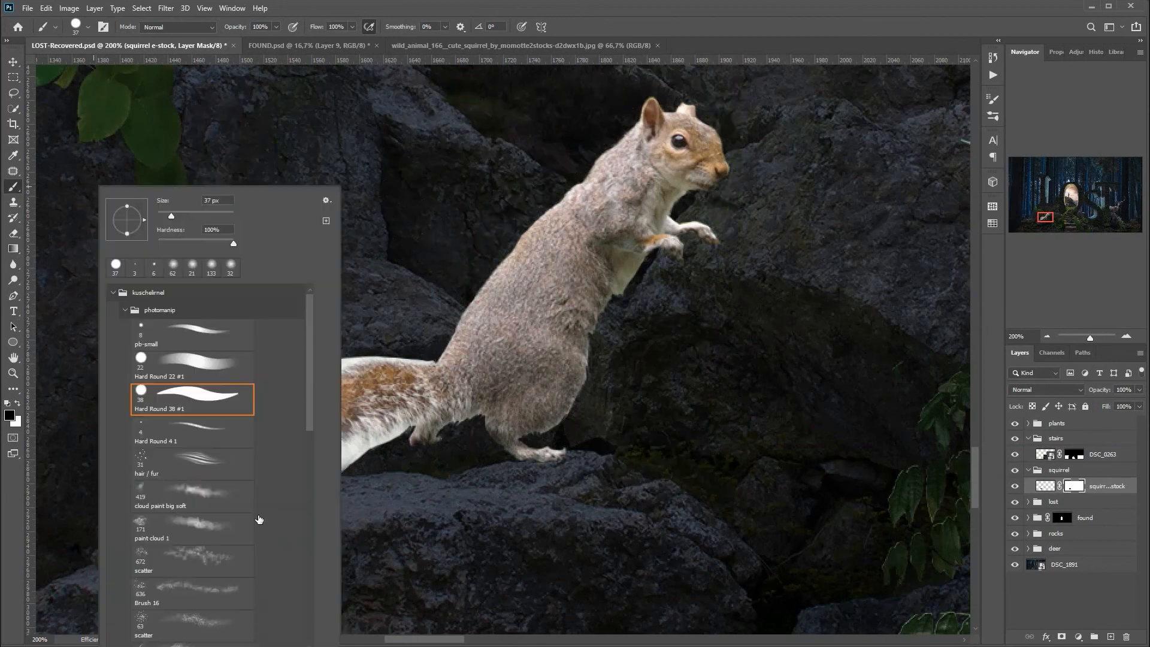
{"action": "double_click", "coordinate": [257, 464]}
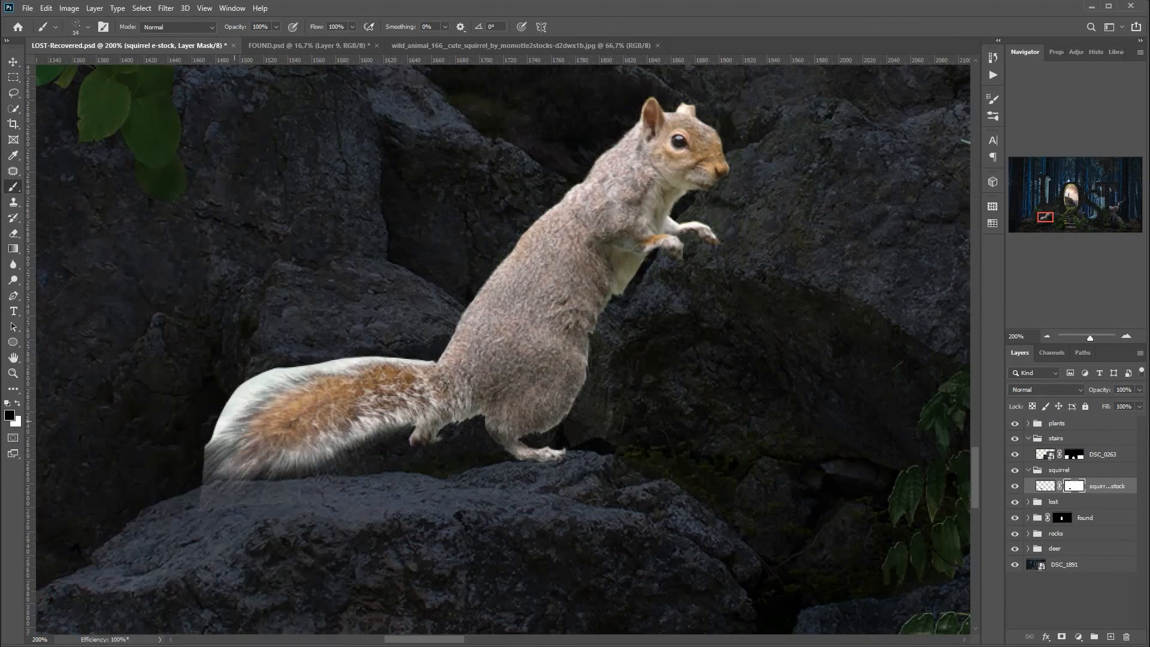
{"action": "key", "text": "ctrl+z"}
{"action": "right_click", "coordinate": [225, 396]}
{"action": "double_click", "coordinate": [316, 604]}
{"action": "left_click_drag", "start_coordinate": [252, 388], "coordinate": [349, 360]}
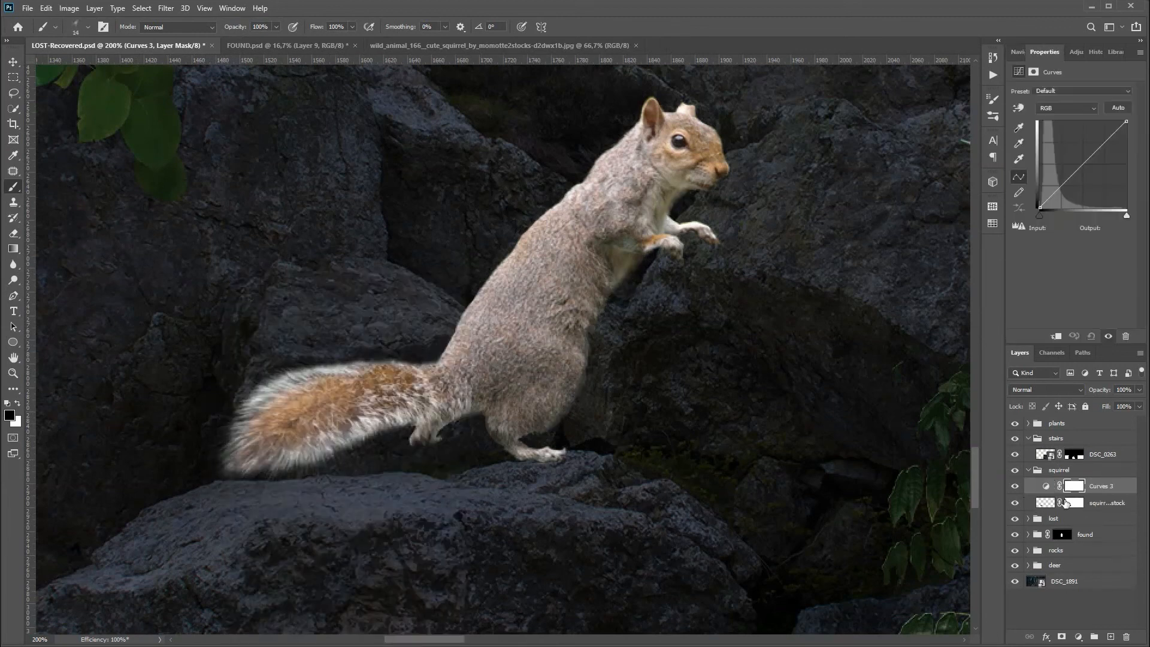
{"action": "key", "text": "ctrl+0"}
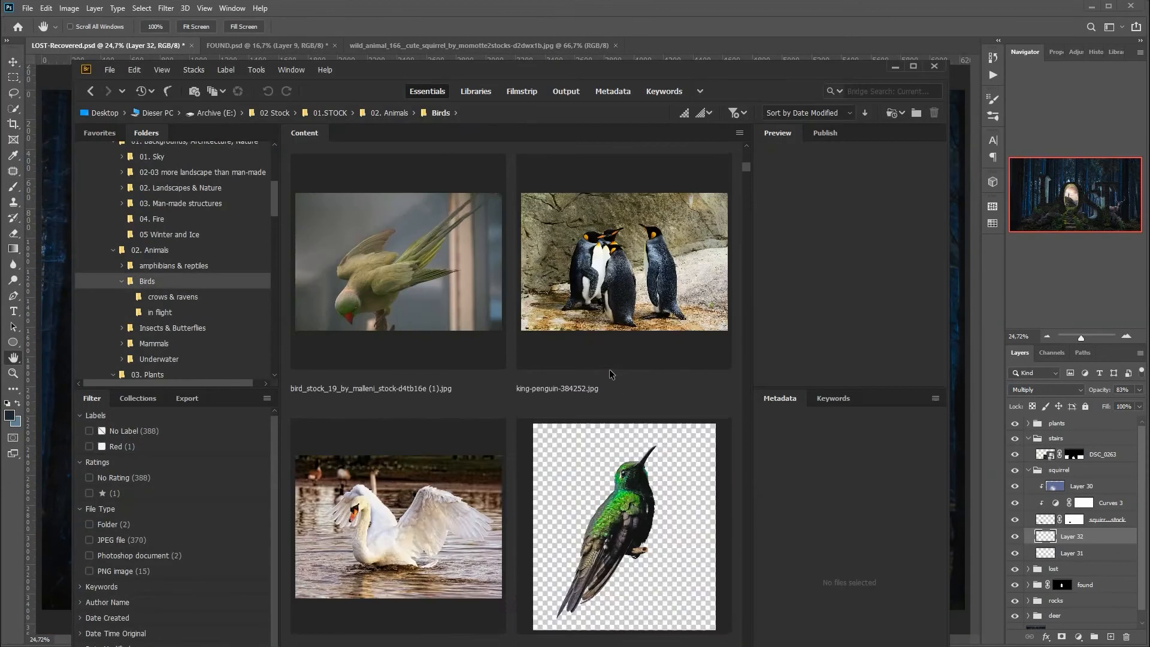
- Look through the Birds folder in Bridge for a suitable bird, including a closer check of the falcon wings photo
{"action": "scroll", "coordinate": [610, 374], "scroll_direction": "down", "scroll_amount": 10}
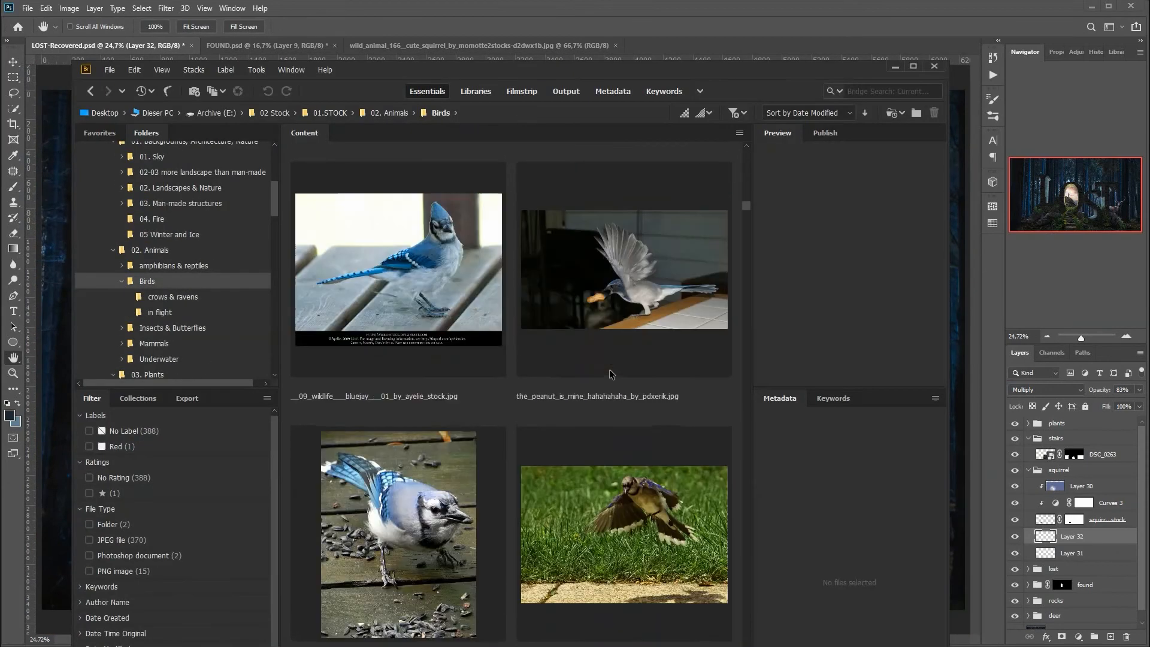
{"action": "double_click", "coordinate": [1089, 424]}
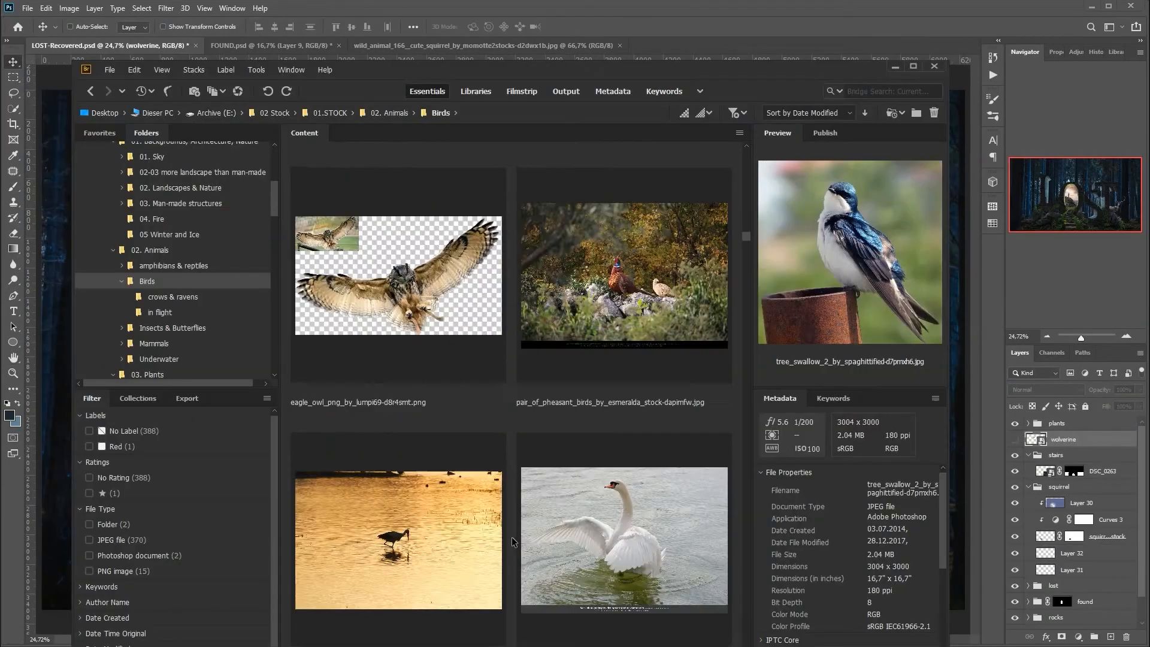
{"action": "scroll", "coordinate": [512, 542], "scroll_direction": "down", "scroll_amount": 10}
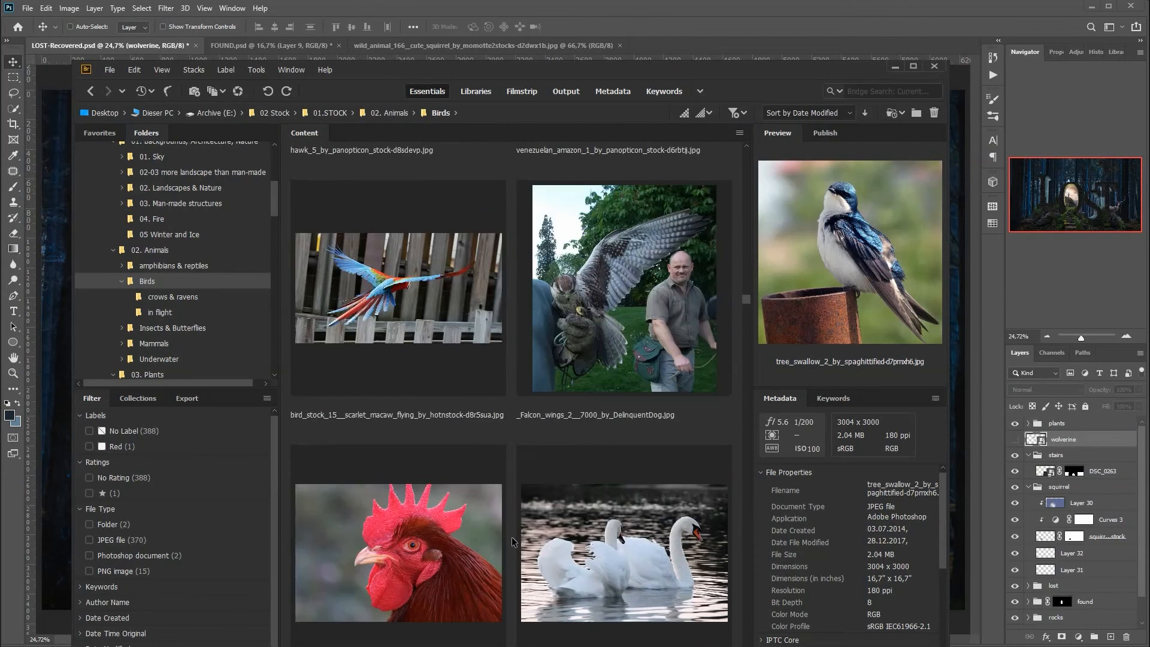
{"action": "double_click", "coordinate": [626, 370]}
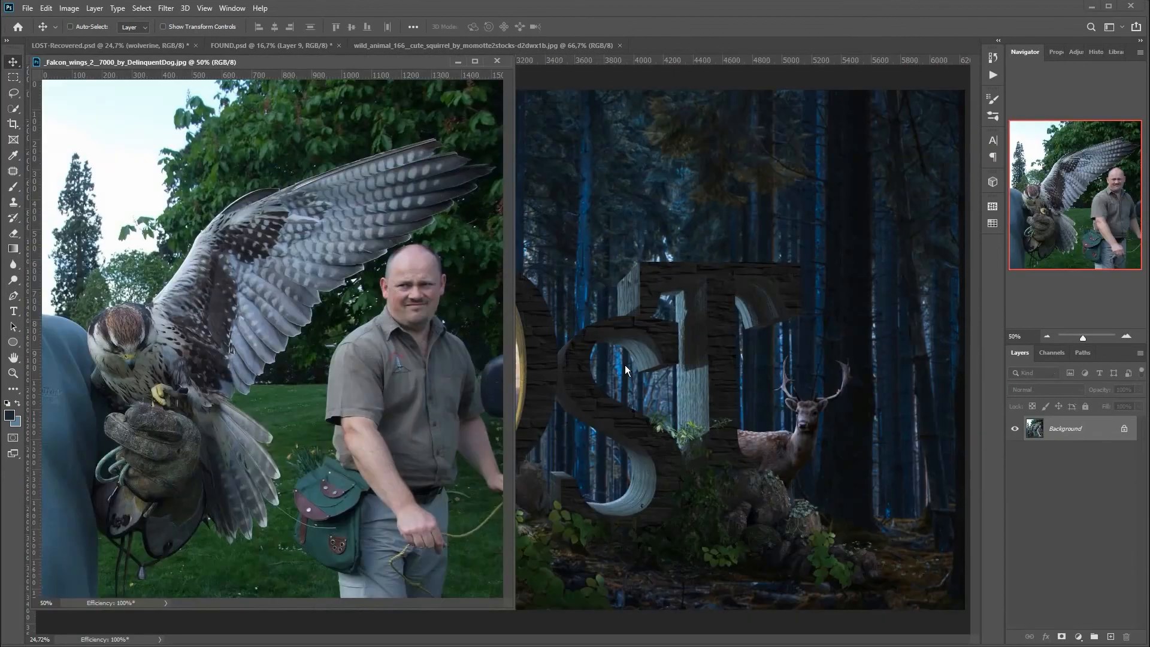
{"action": "left_click", "coordinate": [1061, 633]}
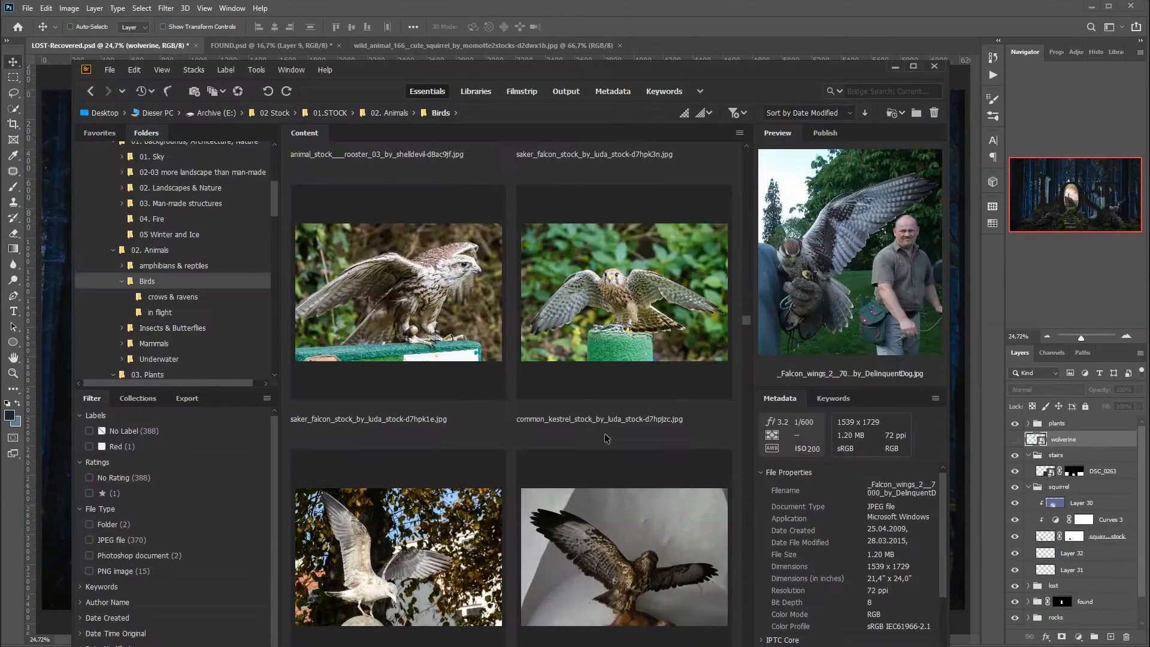
{"action": "scroll", "coordinate": [606, 438], "scroll_direction": "down", "scroll_amount": 20}
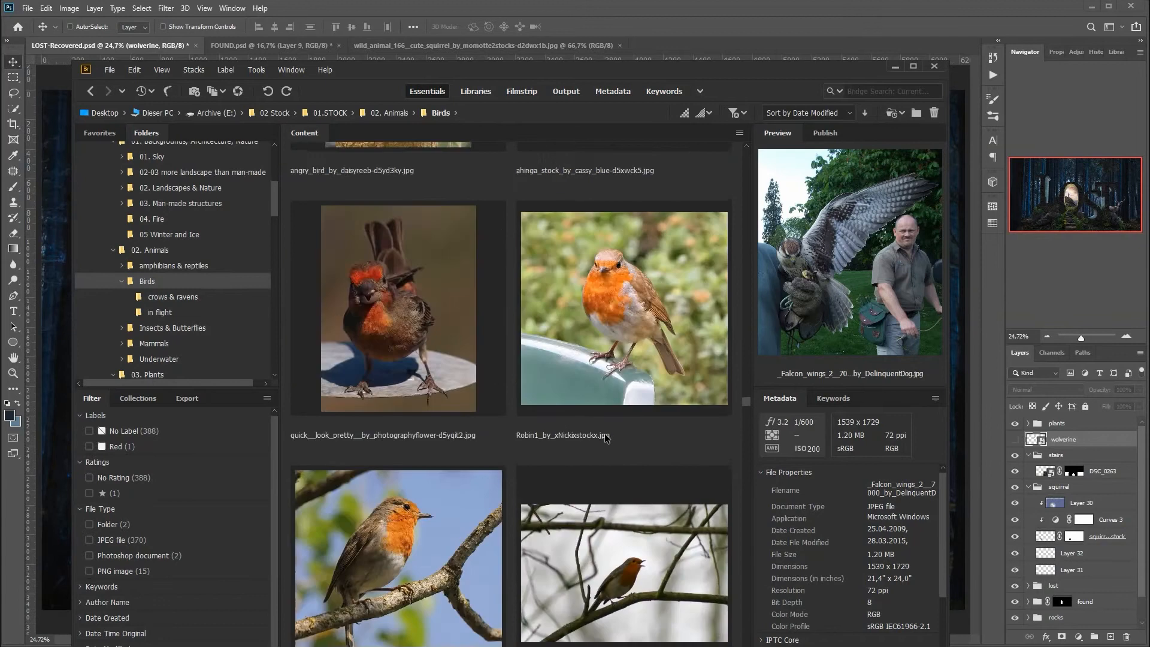
{"action": "scroll", "coordinate": [606, 437], "scroll_direction": "down", "scroll_amount": 10}
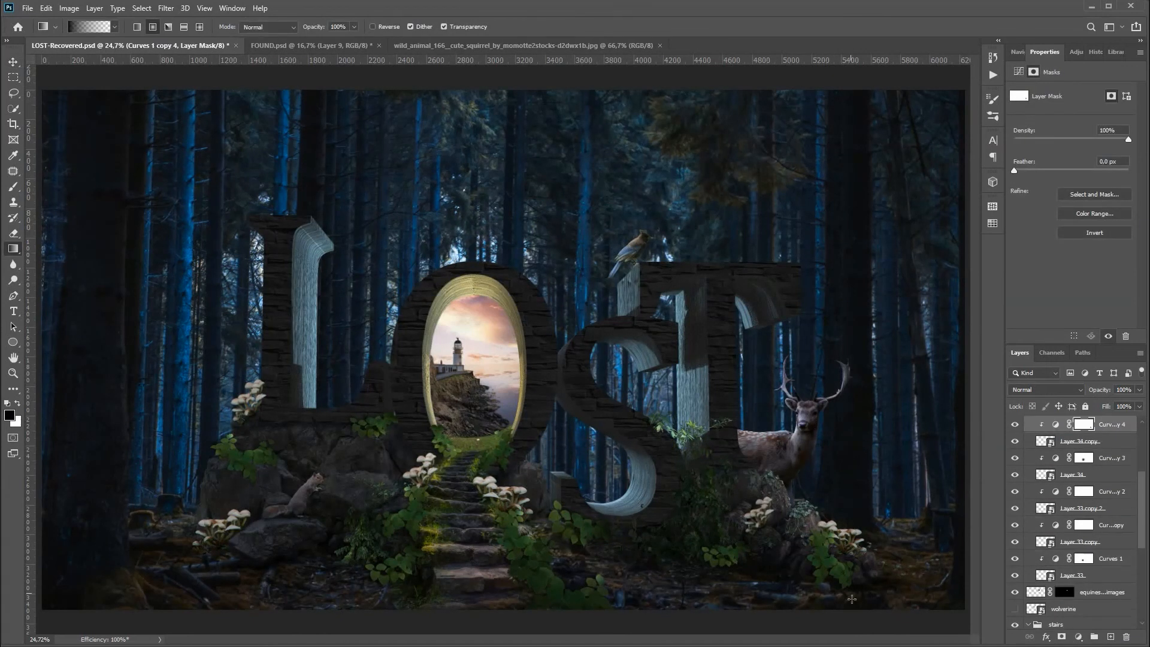
- Darken the mushrooms with the Curves 1 copy 2 adjustment, setting its point to Input 139 and Output 73, and collapse the mushrooms group
{"action": "scroll", "coordinate": [1016, 536], "scroll_direction": "up", "scroll_amount": 3}
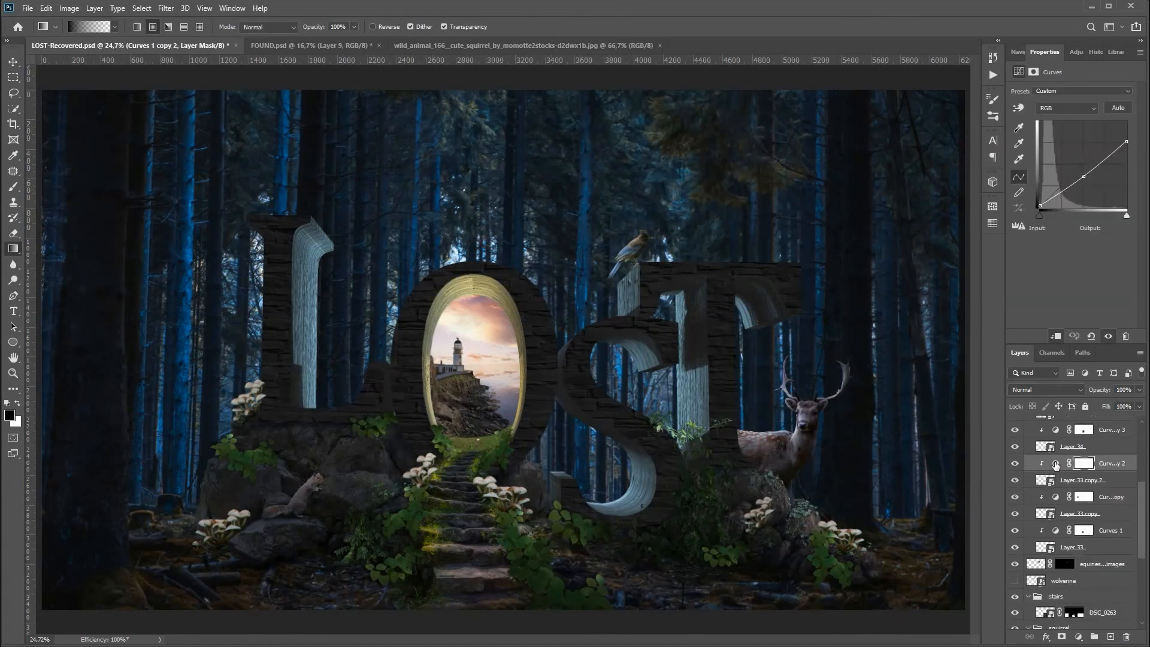
{"action": "scroll", "coordinate": [1013, 509], "scroll_direction": "up", "scroll_amount": 2}
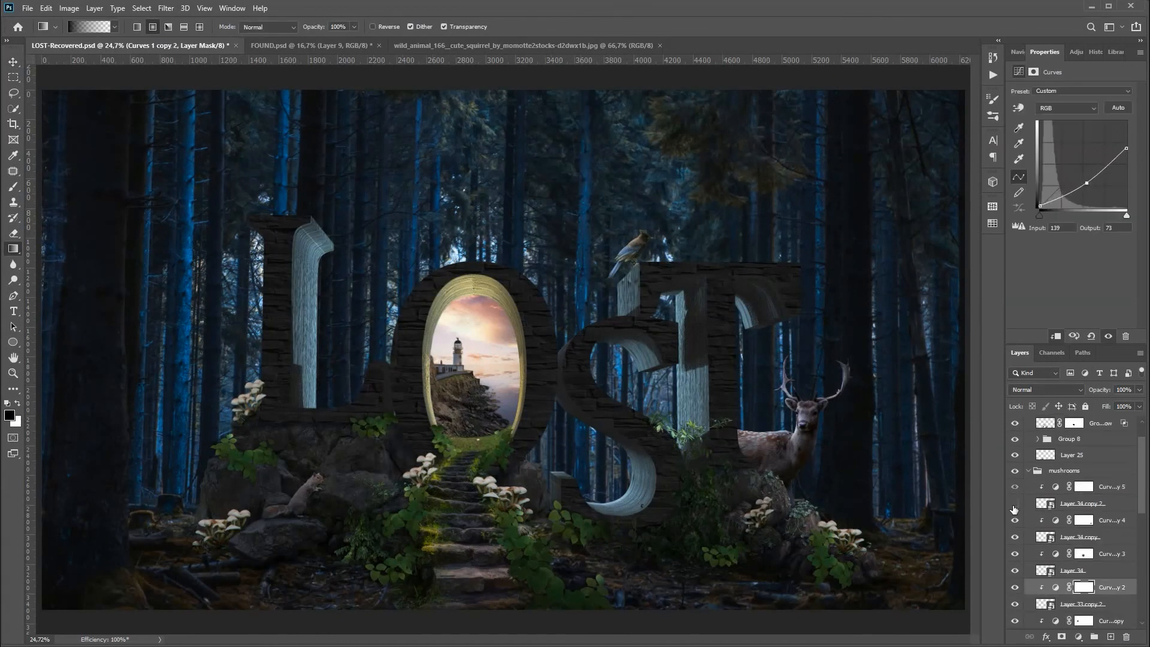
{"action": "left_click", "coordinate": [1023, 472]}
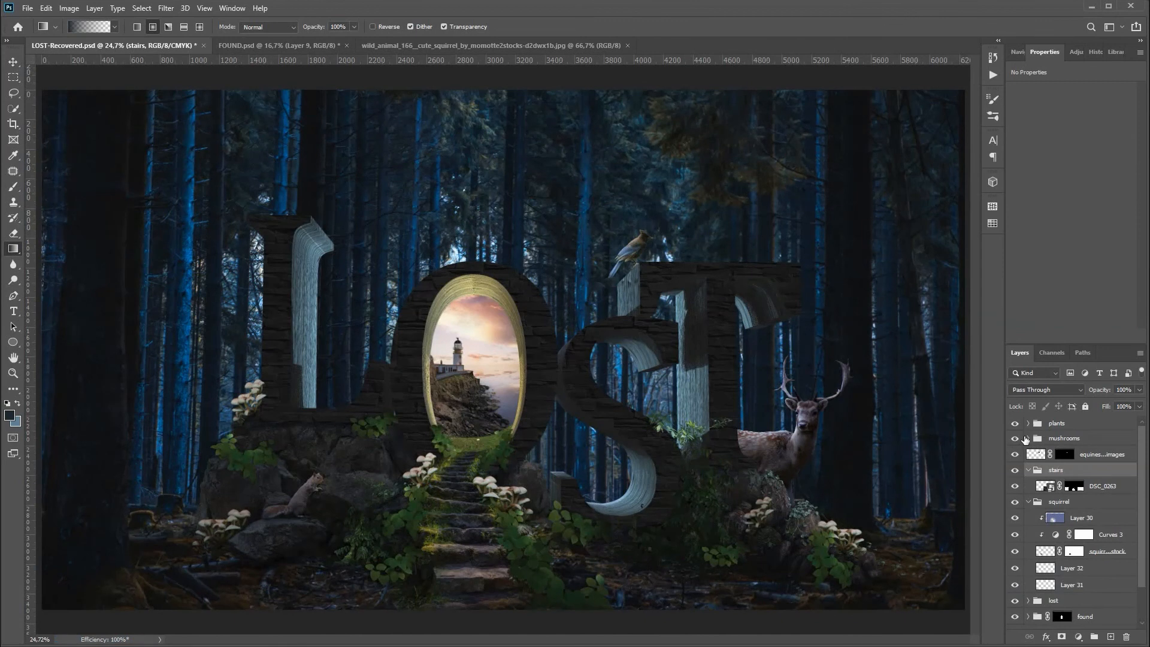
- Tidy the layer groups, select the 3D lettering layer inside the lost group, and re-render it
{"action": "left_click", "coordinate": [1027, 438]}
{"action": "scroll", "coordinate": [1014, 539], "scroll_direction": "down", "scroll_amount": 1}
{"action": "left_click", "coordinate": [1013, 576]}
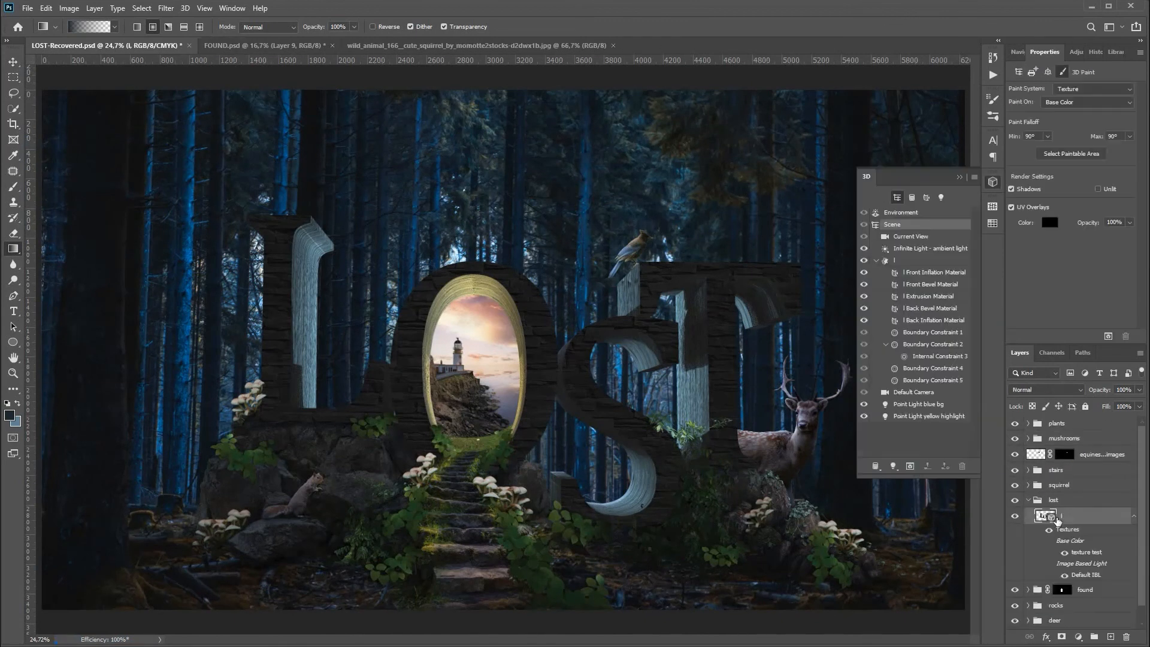
{"action": "left_click", "coordinate": [185, 8]}
{"action": "left_click", "coordinate": [998, 612]}
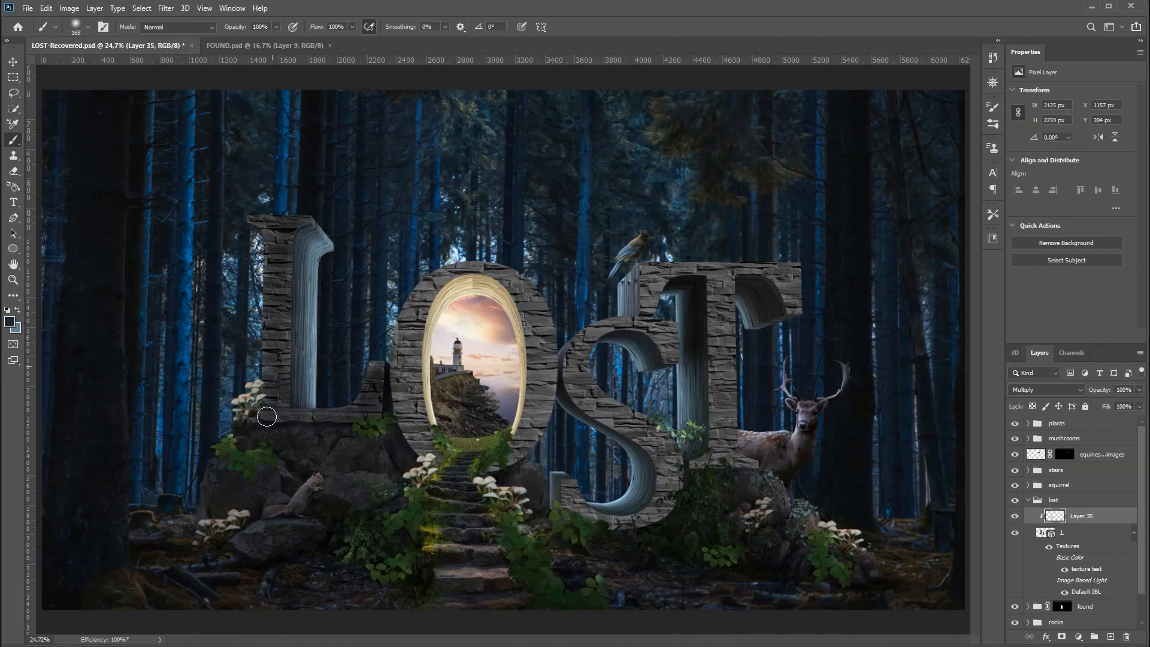
- Paint dark shading over the letter fronts on the clipped Multiply Layer 35, and erase the shading from the letters' inner sides
{"action": "mouse_move", "coordinate": [419, 452]}
{"action": "left_mouse_down"}
{"action": "mouse_move", "coordinate": [541, 336]}
{"action": "mouse_move", "coordinate": [622, 335]}
{"action": "mouse_move", "coordinate": [676, 371]}
{"action": "left_mouse_up"}
{"action": "left_click", "coordinate": [13, 170]}
{"action": "right_click", "coordinate": [316, 269]}
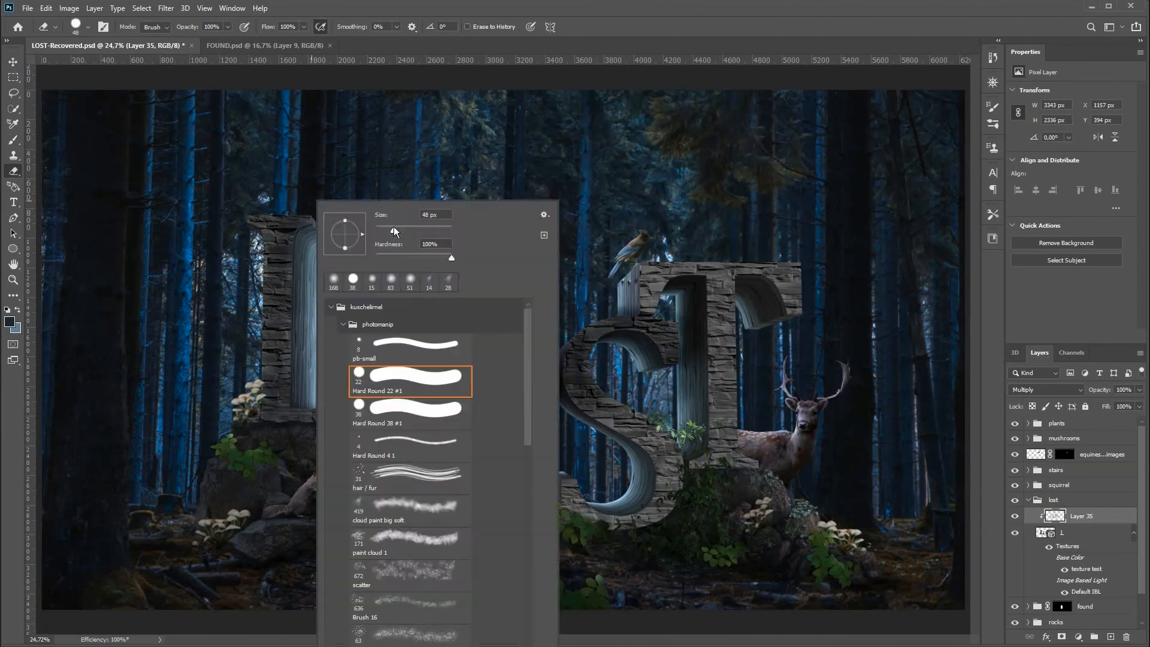
{"action": "double_click", "coordinate": [411, 342]}
{"action": "mouse_move", "coordinate": [663, 263]}
{"action": "left_mouse_down"}
{"action": "mouse_move", "coordinate": [813, 337]}
{"action": "mouse_move", "coordinate": [751, 465]}
{"action": "left_mouse_up"}
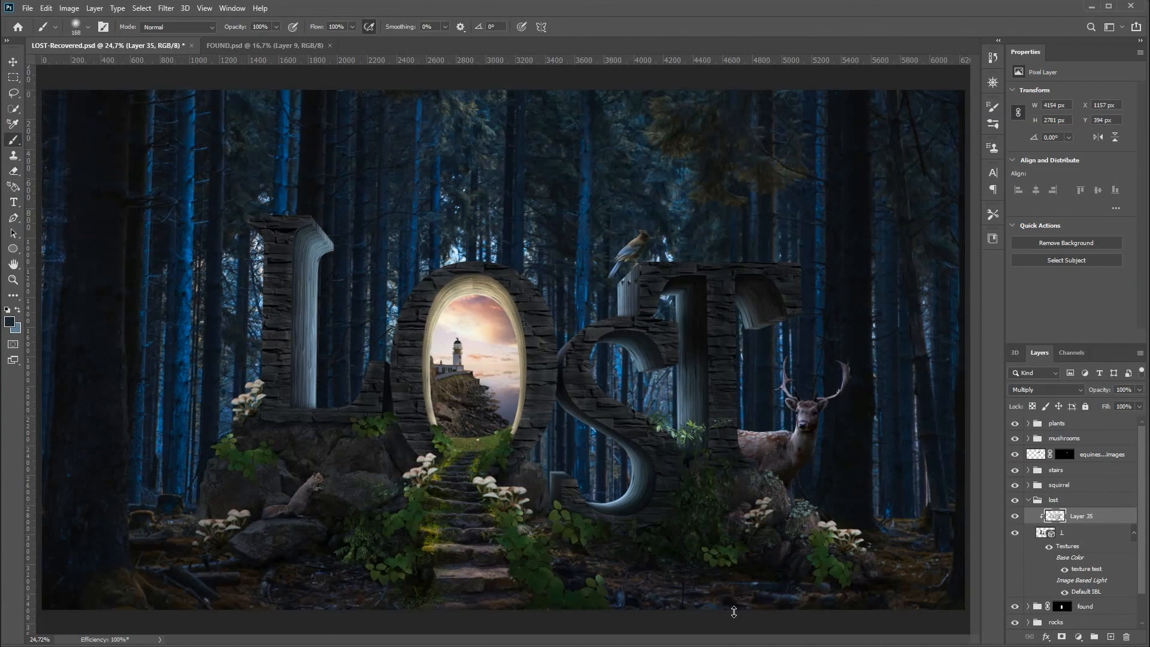
- Group the bird layer on its own and gather the plants, mushrooms, bird, stairs and squirrel groups into one parent group
{"action": "left_click", "coordinate": [1095, 454]}
{"action": "key", "text": "ctrl+g"}
{"action": "left_click", "coordinate": [1067, 423]}
{"action": "left_click", "coordinate": [1059, 490], "text": "shift"}
{"action": "left_click_drag", "start_coordinate": [1059, 485], "coordinate": [1060, 454]}
{"action": "left_click", "coordinate": [1014, 423]}
- Set Layer 40's blend mode to Multiply and select the parent group of foreground elements
{"action": "left_click", "coordinate": [1054, 455]}
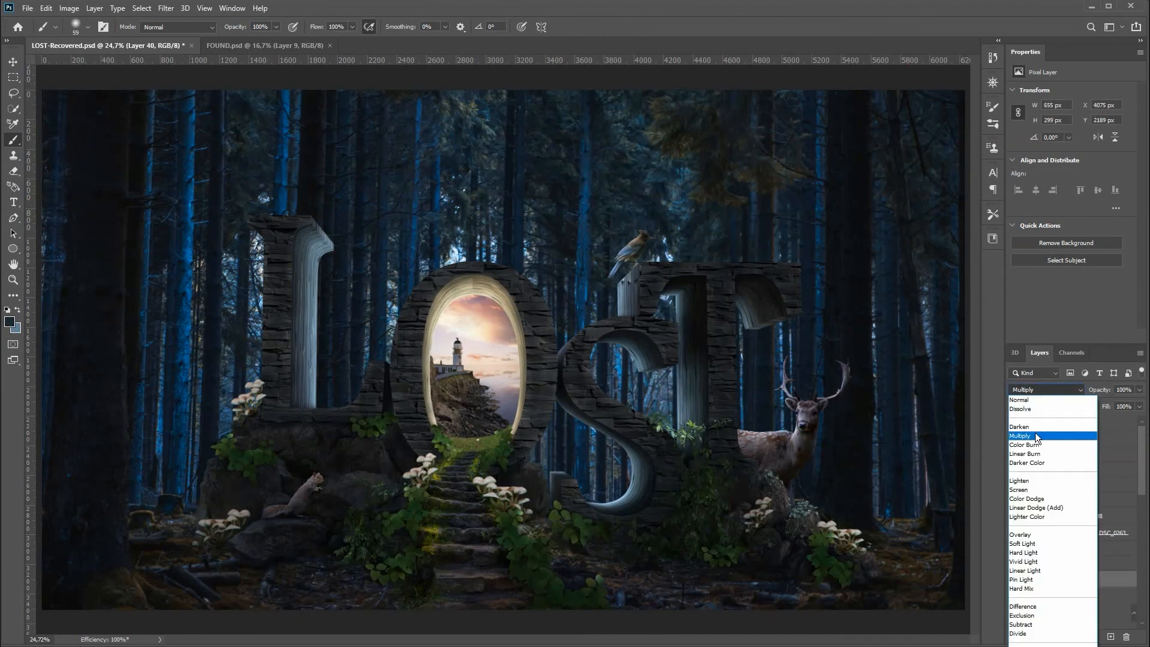
{"action": "left_click", "coordinate": [1035, 432]}
{"action": "left_click", "coordinate": [1059, 423]}
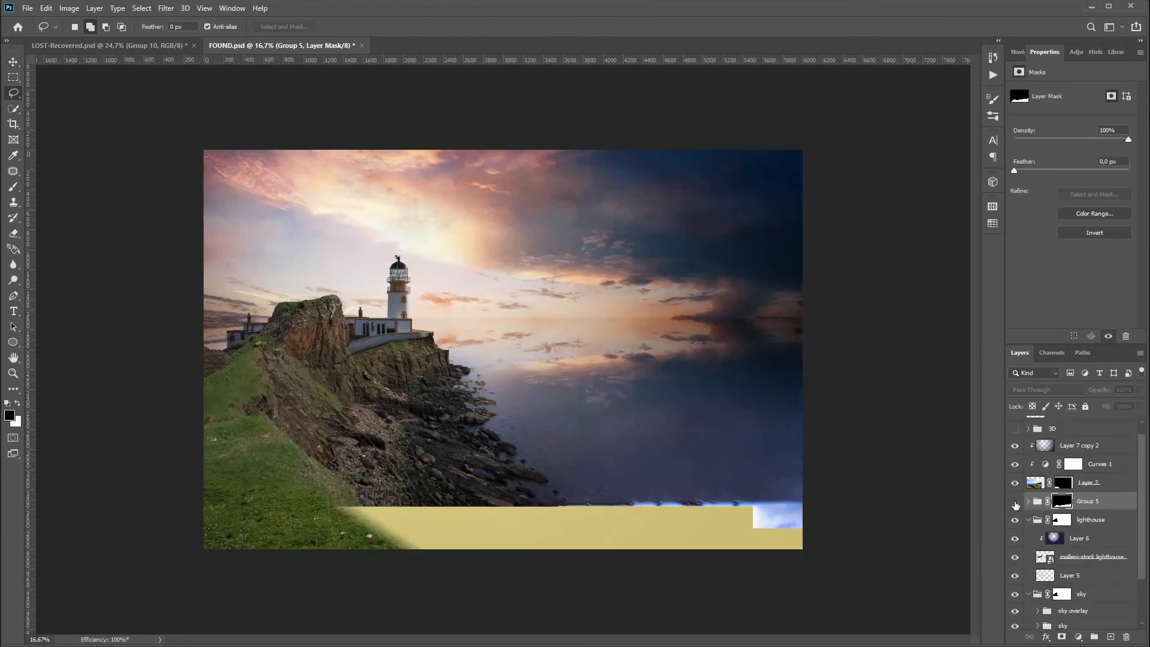
- Try the river_by_atticresources-d8r51h3 pier photo from Bridge's Bridges, paths, piers folder as the lighthouse scene's foreground, shifting it lower
{"action": "left_click_drag", "start_coordinate": [586, 525], "coordinate": [590, 541]}
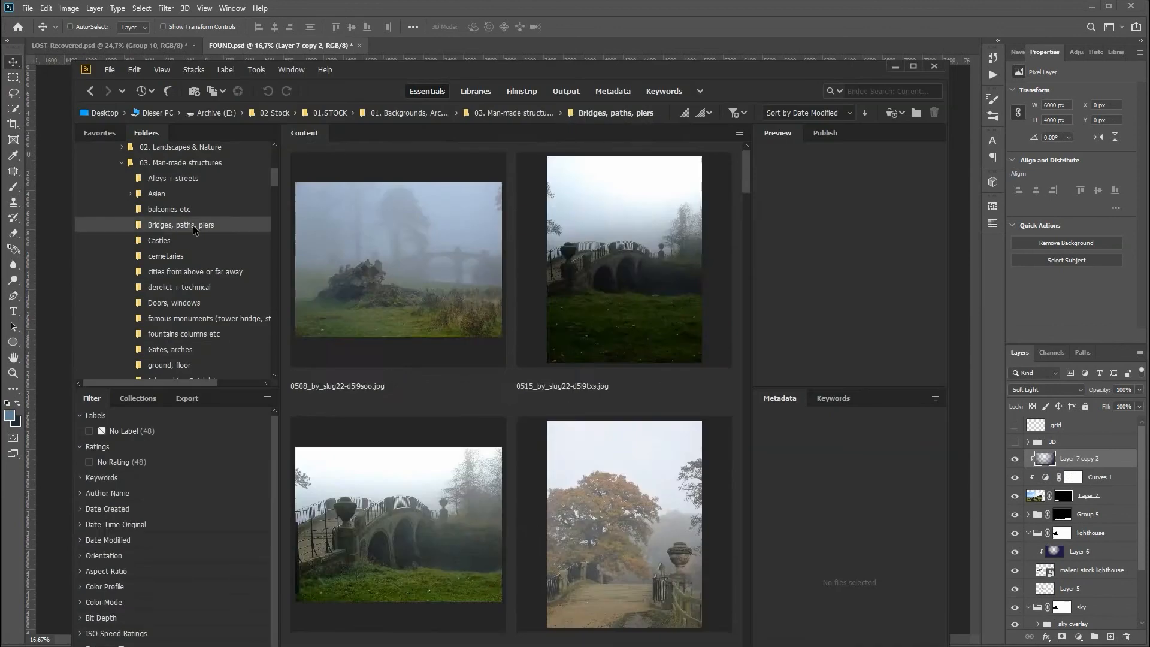
{"action": "scroll", "coordinate": [520, 402], "scroll_direction": "down", "scroll_amount": 10}
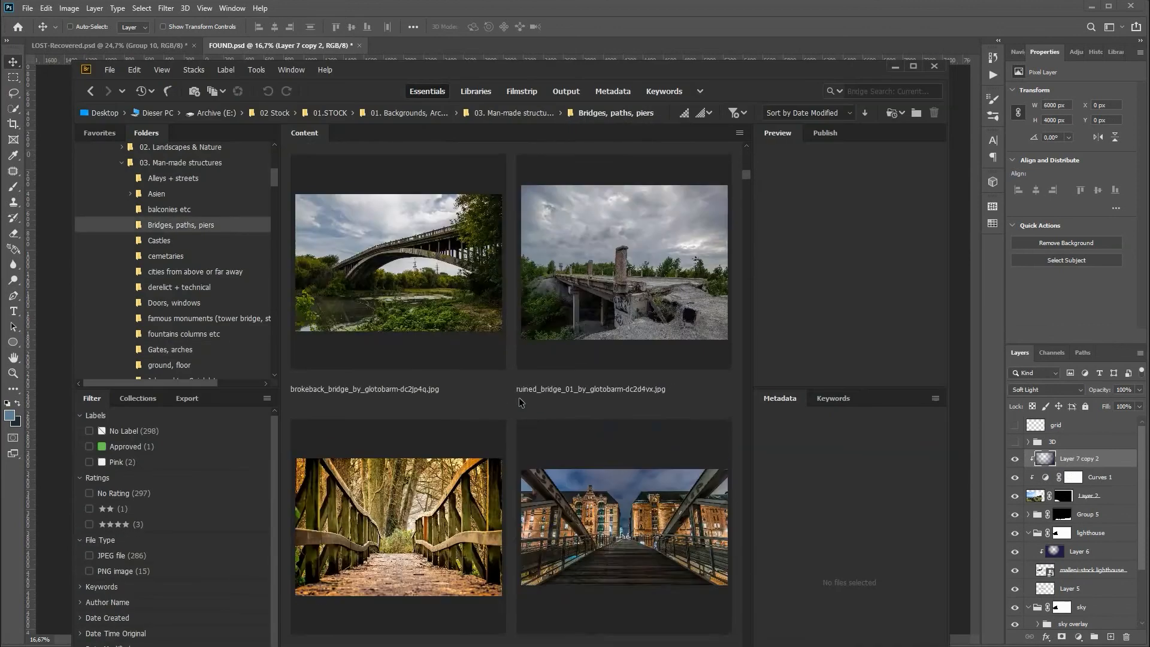
{"action": "scroll", "coordinate": [520, 403], "scroll_direction": "down", "scroll_amount": 5}
{"action": "left_click", "coordinate": [473, 354]}
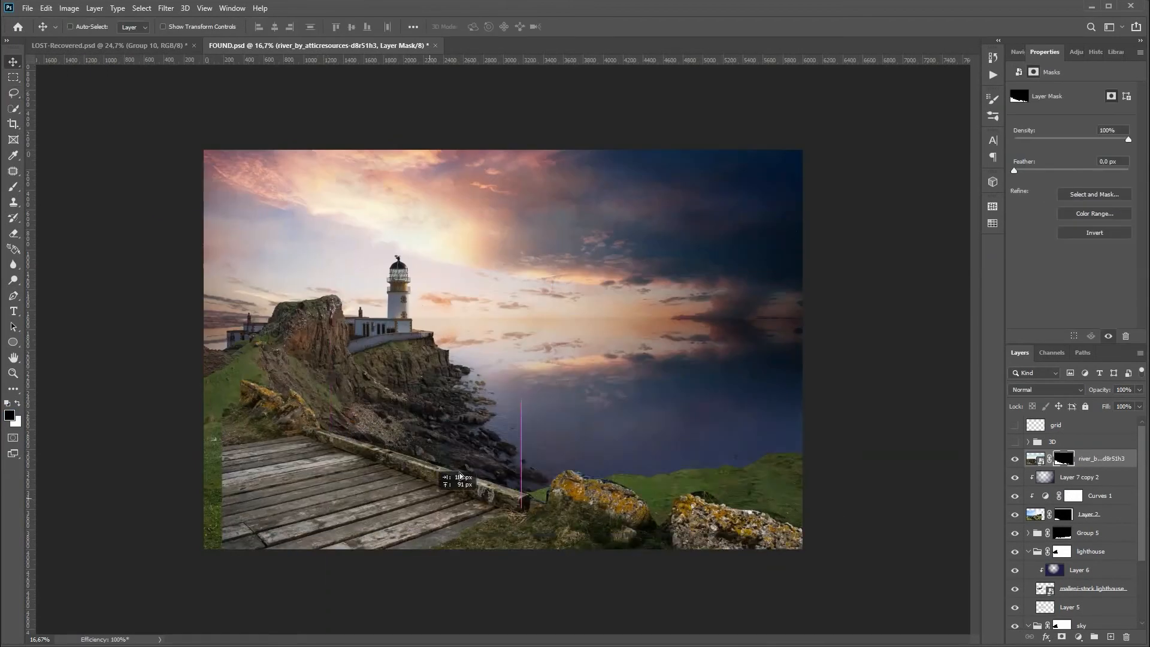
{"action": "left_click_drag", "start_coordinate": [460, 476], "coordinate": [546, 622]}
{"action": "key", "text": "g"}
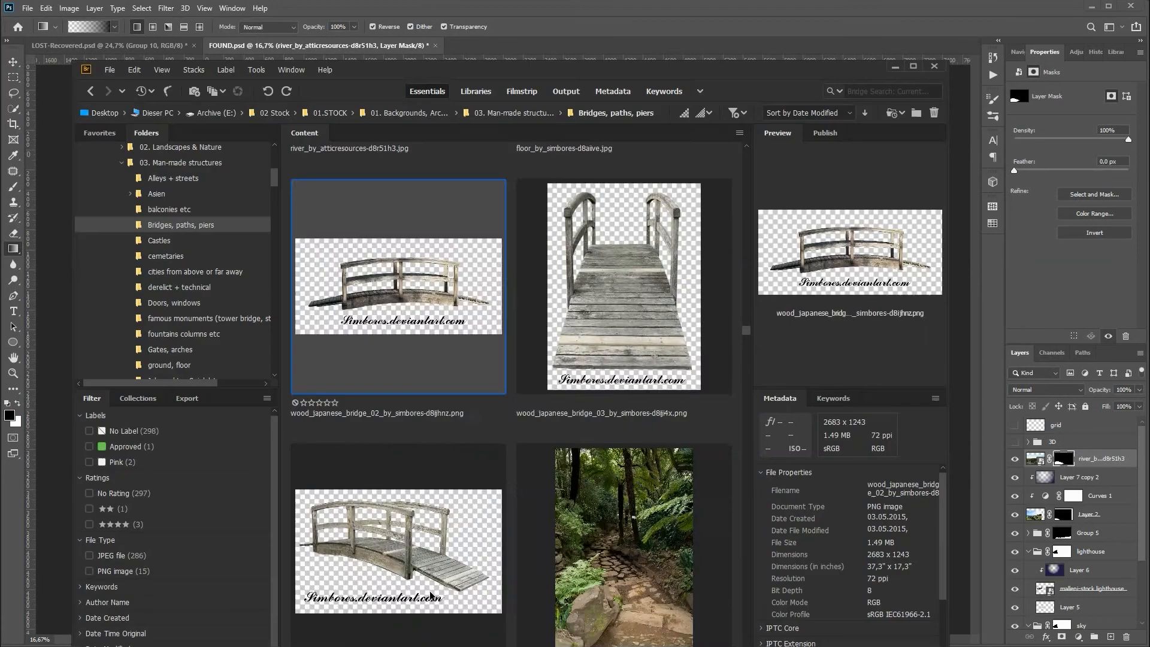
- Browse further through the Bridges, paths, piers folder in Bridge for another path or bridge photo
{"action": "scroll", "coordinate": [430, 595], "scroll_direction": "down", "scroll_amount": 10}
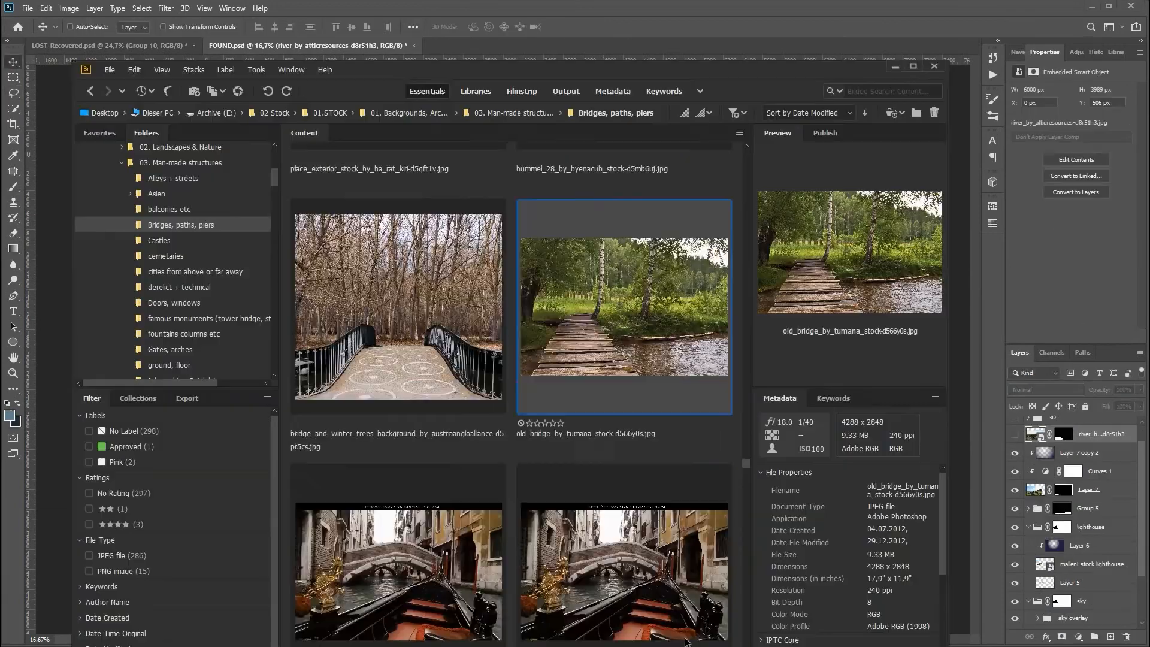
{"action": "scroll", "coordinate": [686, 641], "scroll_direction": "down", "scroll_amount": 20}
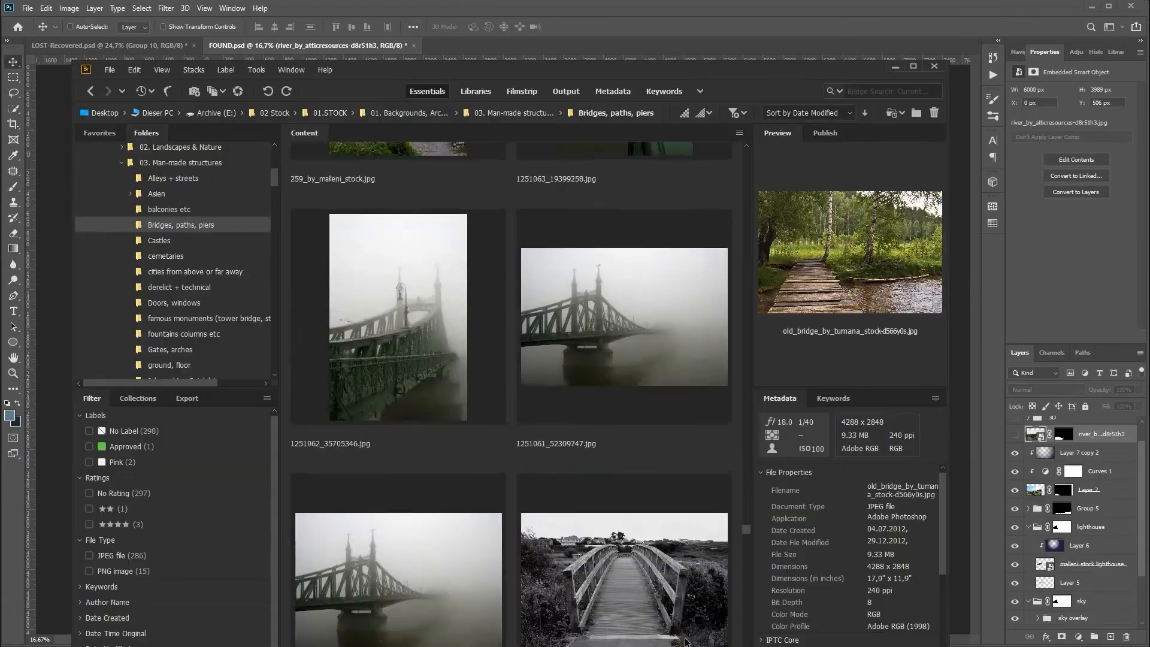
{"action": "scroll", "coordinate": [685, 641], "scroll_direction": "down", "scroll_amount": 5}
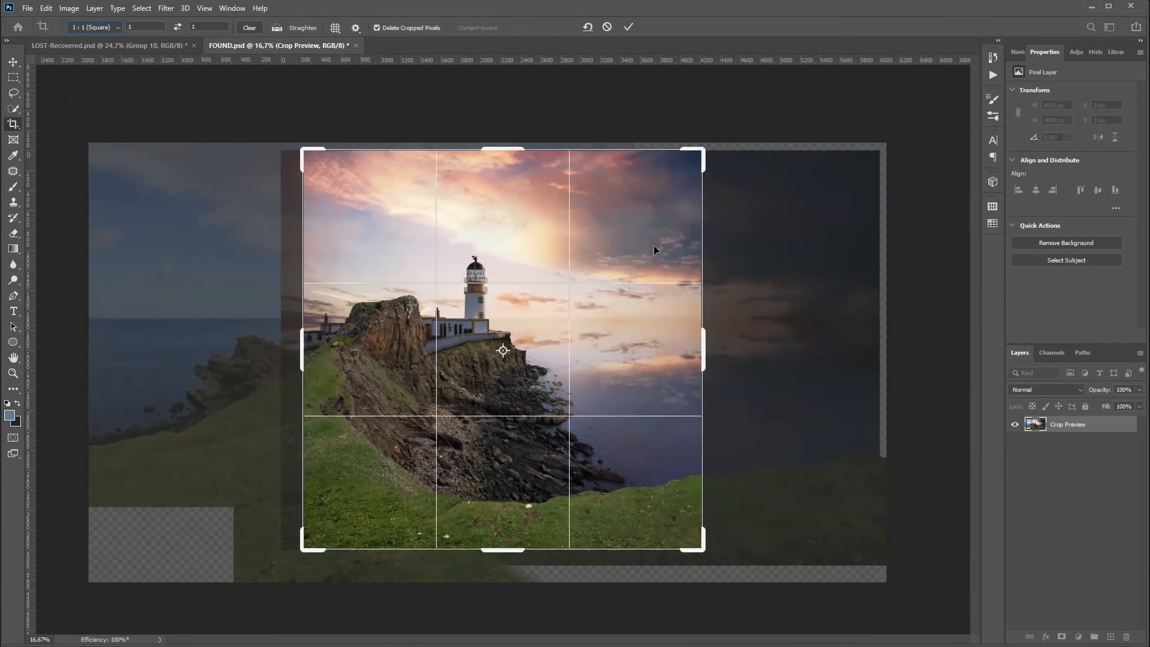
- Crop the FOUND scene to a 1:1 square and free-transform its placed copy, Layer 41, behind the O opening in LOST
{"action": "key", "text": "Return"}
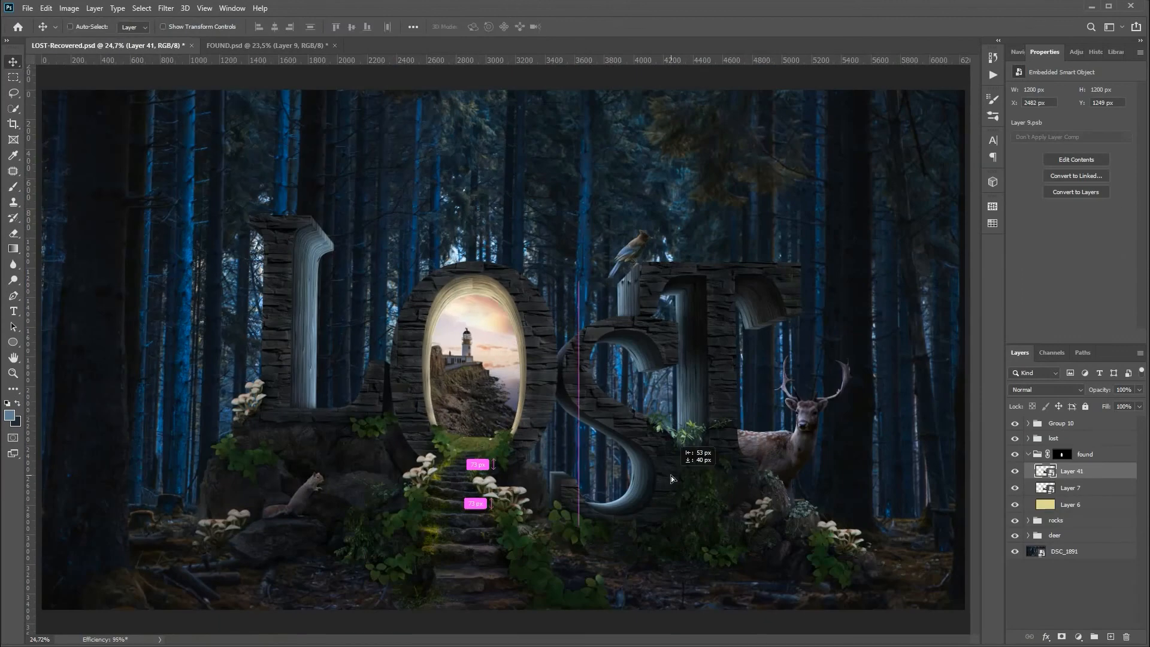
{"action": "key", "text": "ctrl+t"}
{"action": "left_click_drag", "start_coordinate": [551, 407], "coordinate": [569, 409]}
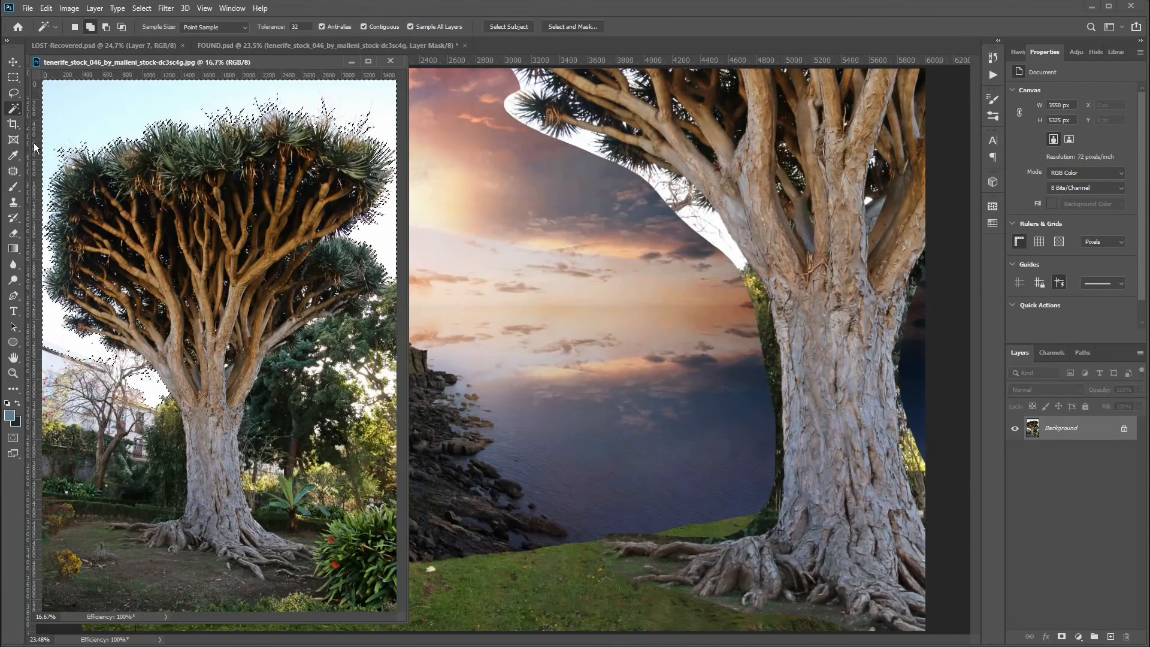
- Select the background around the dragon tree's crown in the tenerife_stock_046 photo
{"action": "left_click_drag", "start_coordinate": [46, 554], "coordinate": [90, 341]}
{"action": "mouse_move", "coordinate": [383, 281]}
{"action": "left_mouse_down"}
{"action": "mouse_move", "coordinate": [245, 407]}
{"action": "mouse_move", "coordinate": [360, 313]}
{"action": "left_mouse_up"}
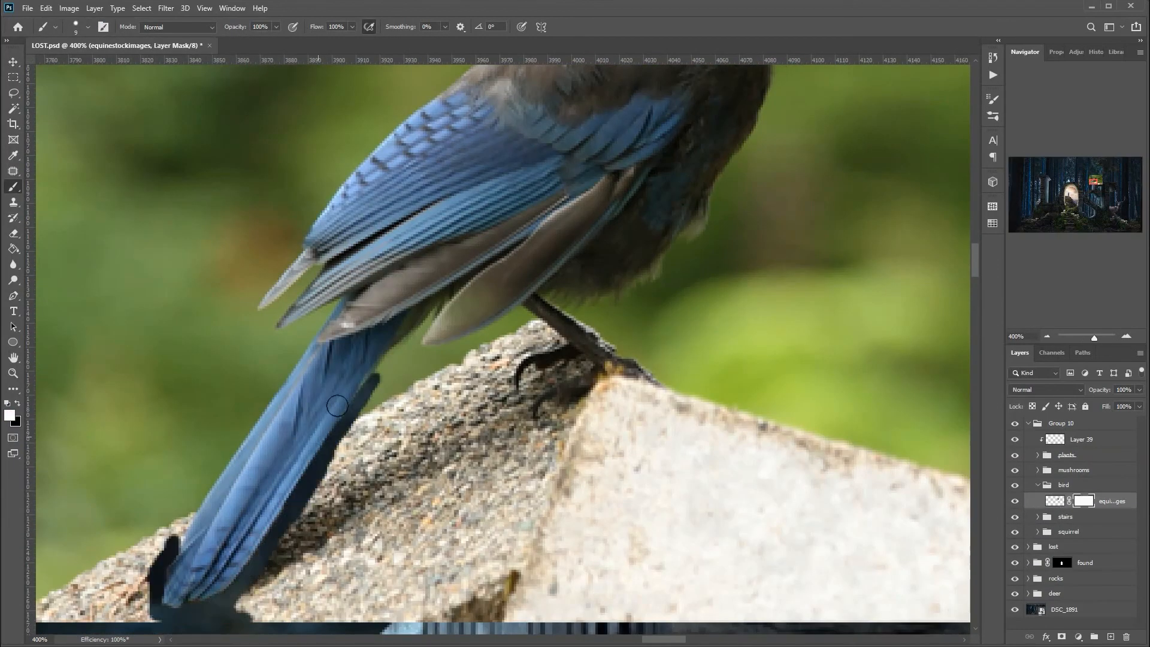
- Mask out the rock and background along the bird's tail, underside and feet, using a 3 px hard round brush
{"action": "key", "text": "x"}
{"action": "left_click_drag", "start_coordinate": [359, 408], "coordinate": [518, 317]}
{"action": "right_click", "coordinate": [510, 370]}
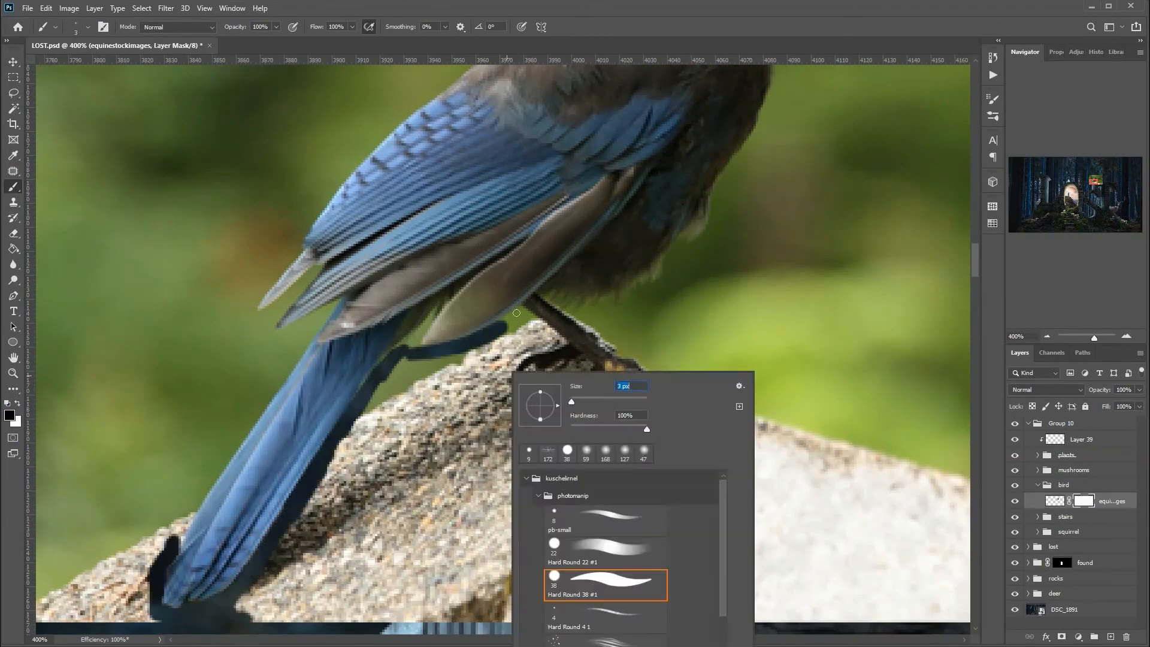
{"action": "type", "text": "3"}
{"action": "key", "text": "Return"}
{"action": "left_click_drag", "start_coordinate": [428, 314], "coordinate": [389, 353]}
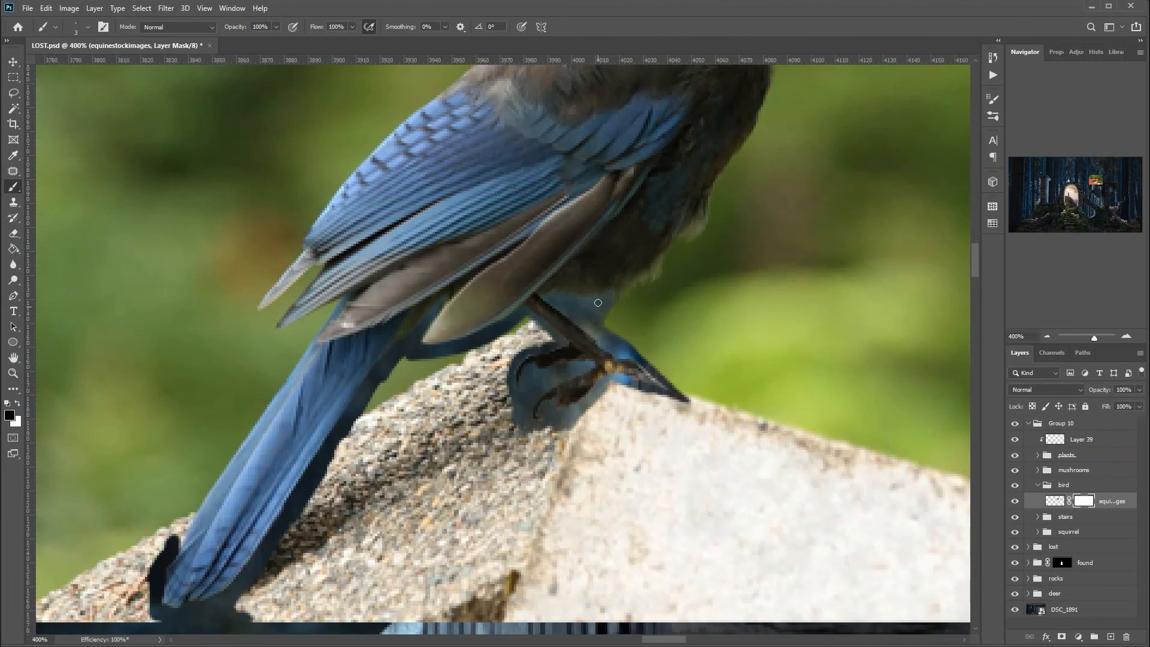
- Mask out the green background along the bird's breast, beak, head and back
{"action": "scroll", "coordinate": [778, 301], "scroll_direction": "up", "scroll_amount": 5}
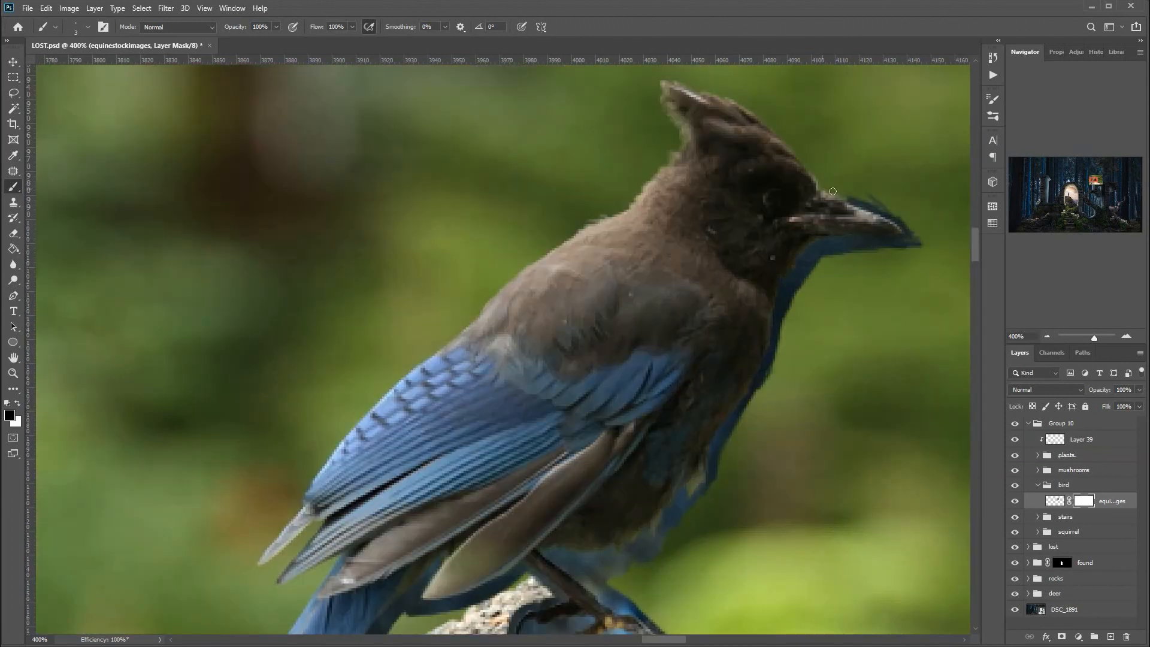
{"action": "scroll", "coordinate": [893, 238], "scroll_direction": "up", "scroll_amount": 3}
{"action": "mouse_move", "coordinate": [702, 288]}
{"action": "left_mouse_down"}
{"action": "mouse_move", "coordinate": [668, 368]}
{"action": "mouse_move", "coordinate": [517, 476]}
{"action": "left_mouse_up"}
{"action": "scroll", "coordinate": [977, 245], "scroll_direction": "left", "scroll_amount": 3}
{"action": "scroll", "coordinate": [977, 244], "scroll_direction": "down", "scroll_amount": 4}
{"action": "left_click_drag", "start_coordinate": [765, 197], "coordinate": [593, 364]}
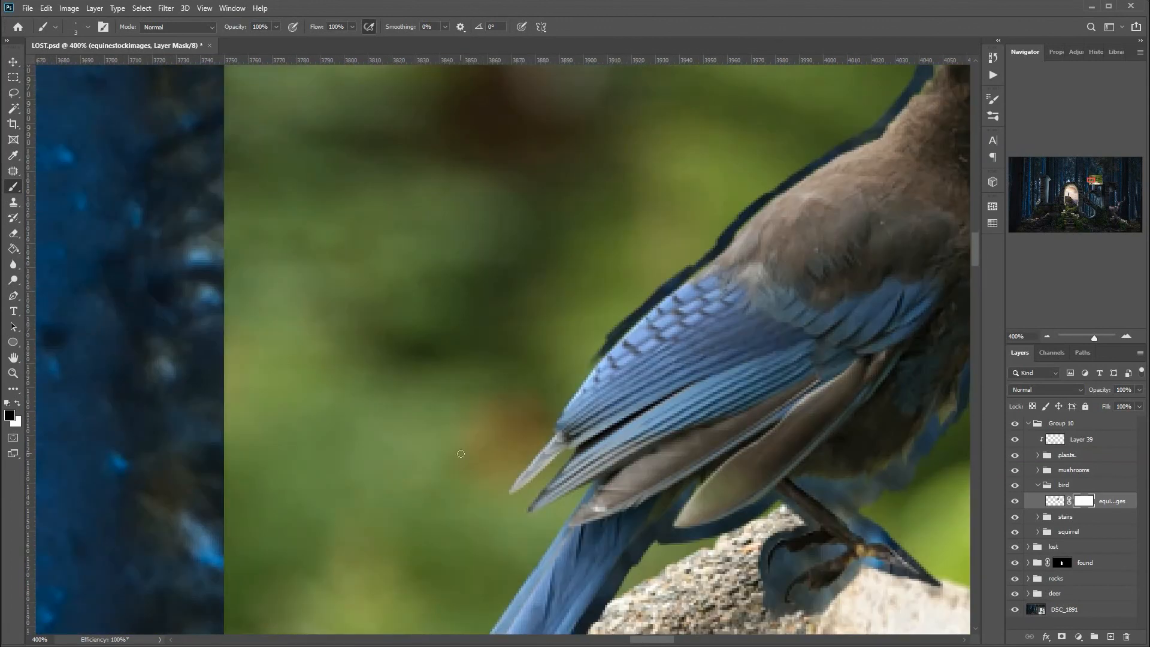
- Mask out the background around the bird's wing tips and tail, and check the cleaned cutout up to the head
{"action": "left_click_drag", "start_coordinate": [523, 515], "coordinate": [588, 486]}
{"action": "scroll", "coordinate": [557, 389], "scroll_direction": "down", "scroll_amount": 4}
{"action": "left_click_drag", "start_coordinate": [563, 276], "coordinate": [548, 298]}
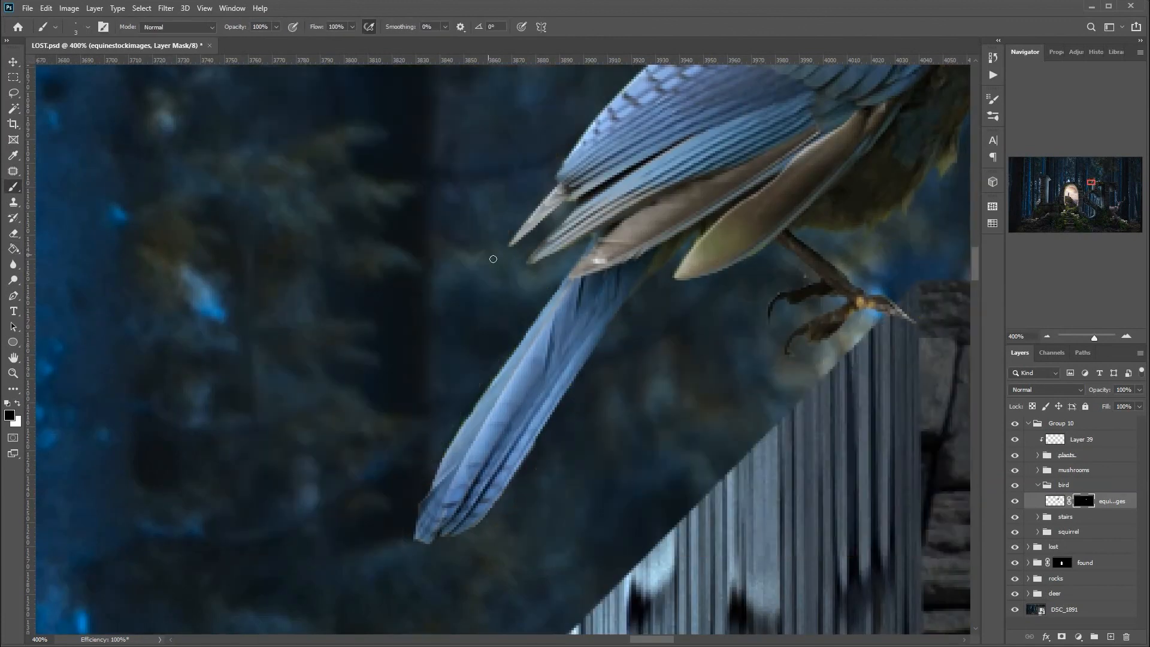
{"action": "scroll", "coordinate": [603, 214], "scroll_direction": "right", "scroll_amount": 5}
{"action": "scroll", "coordinate": [603, 214], "scroll_direction": "up", "scroll_amount": 6}
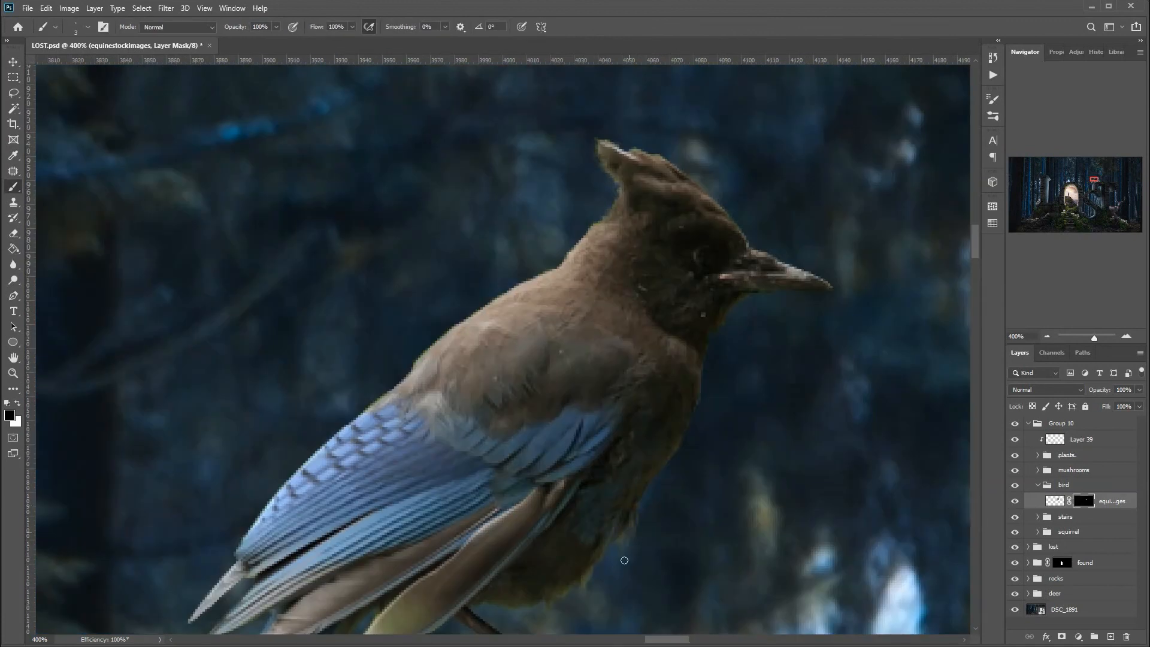
{"action": "scroll", "coordinate": [624, 560], "scroll_direction": "down", "scroll_amount": 5}
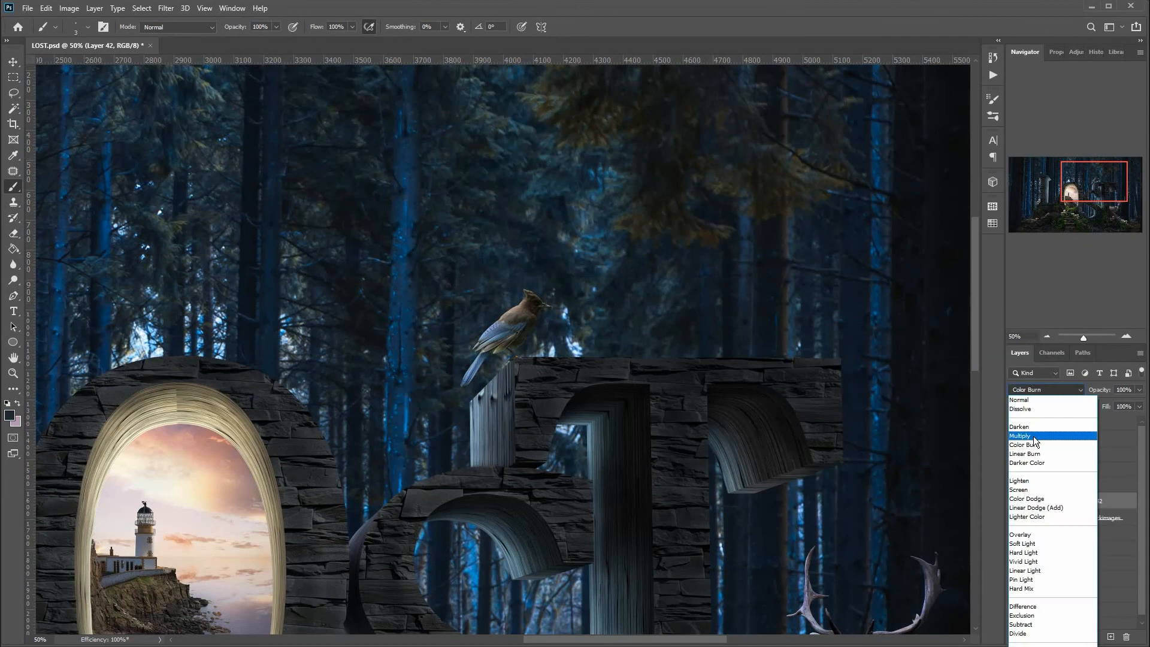
- Try blend modes on Layer 42, clipped to the bird, and settle on Soft Light for its shading
{"action": "left_click", "coordinate": [1030, 507]}
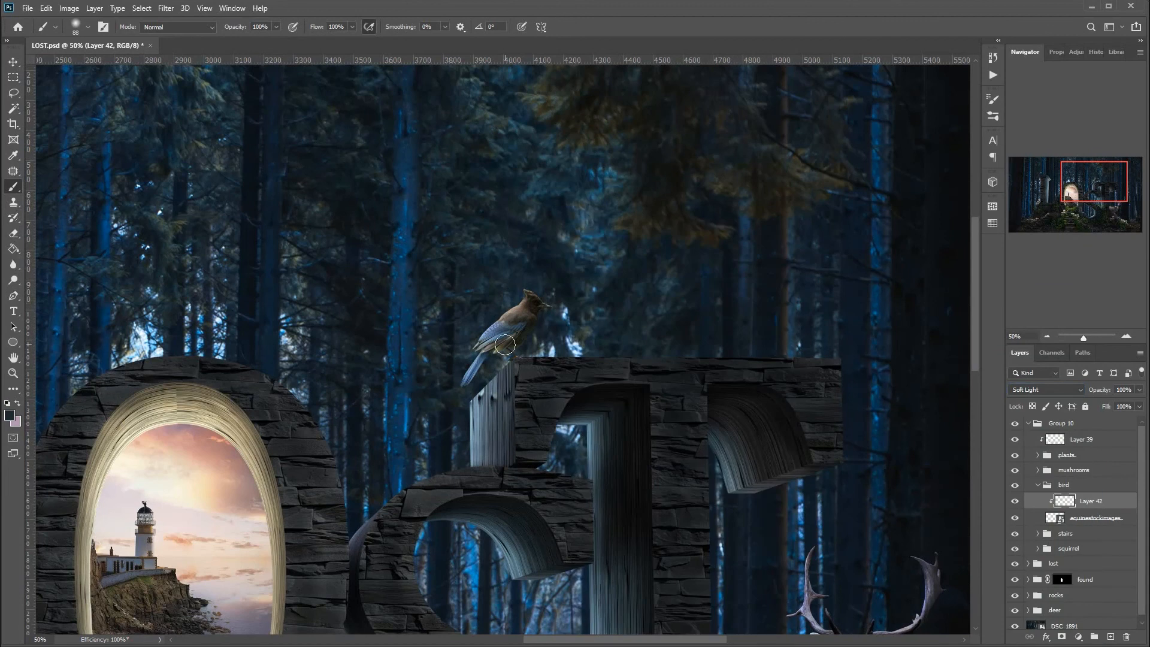
{"action": "key", "text": "ctrl+0"}
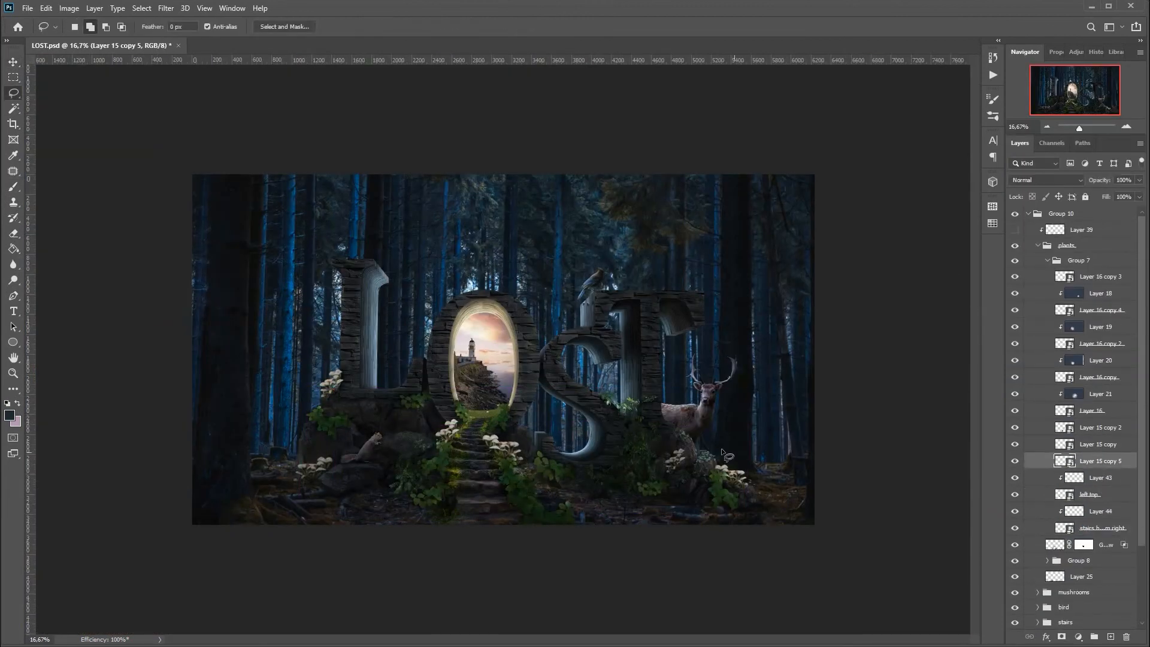
- Cut parts of the Soft Light shading on Layer 39 onto separate layers and clip them to their matching plant layers and groups
{"action": "left_click_drag", "start_coordinate": [1071, 230], "coordinate": [1092, 393]}
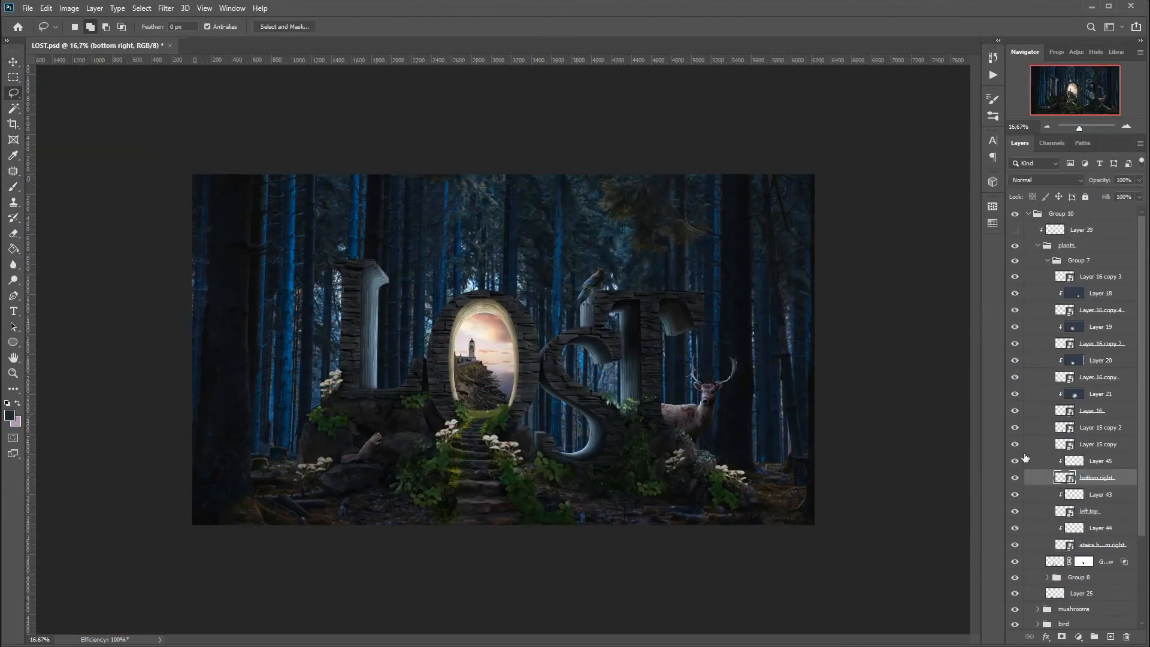
{"action": "right_click", "coordinate": [489, 416]}
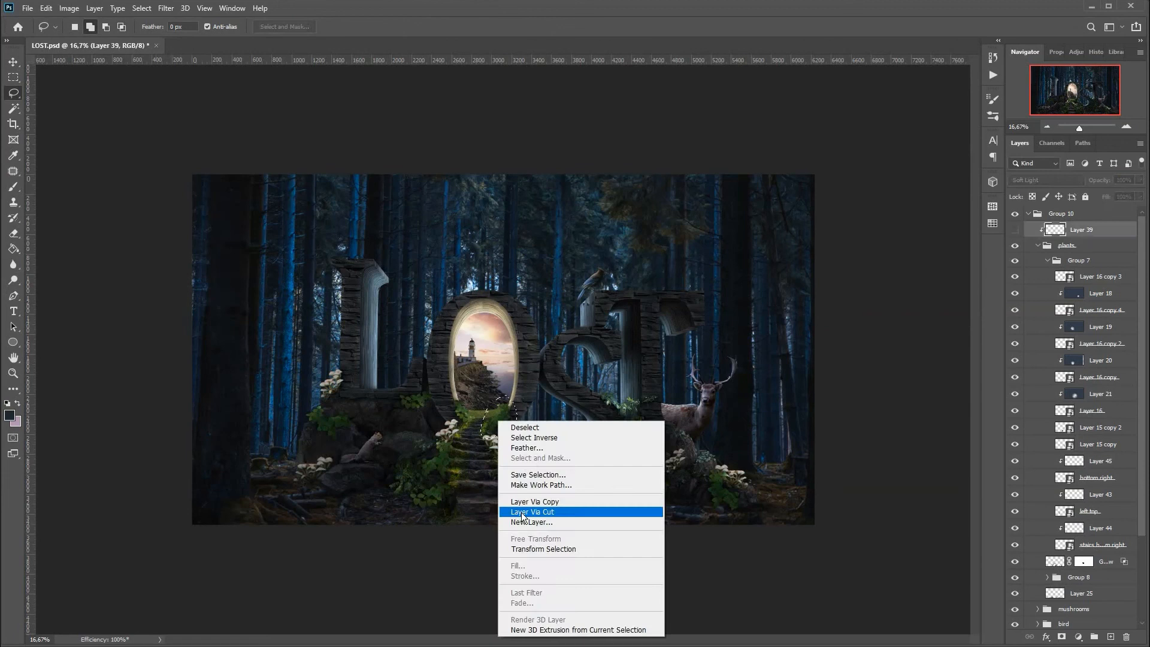
{"action": "left_click", "coordinate": [1088, 444]}
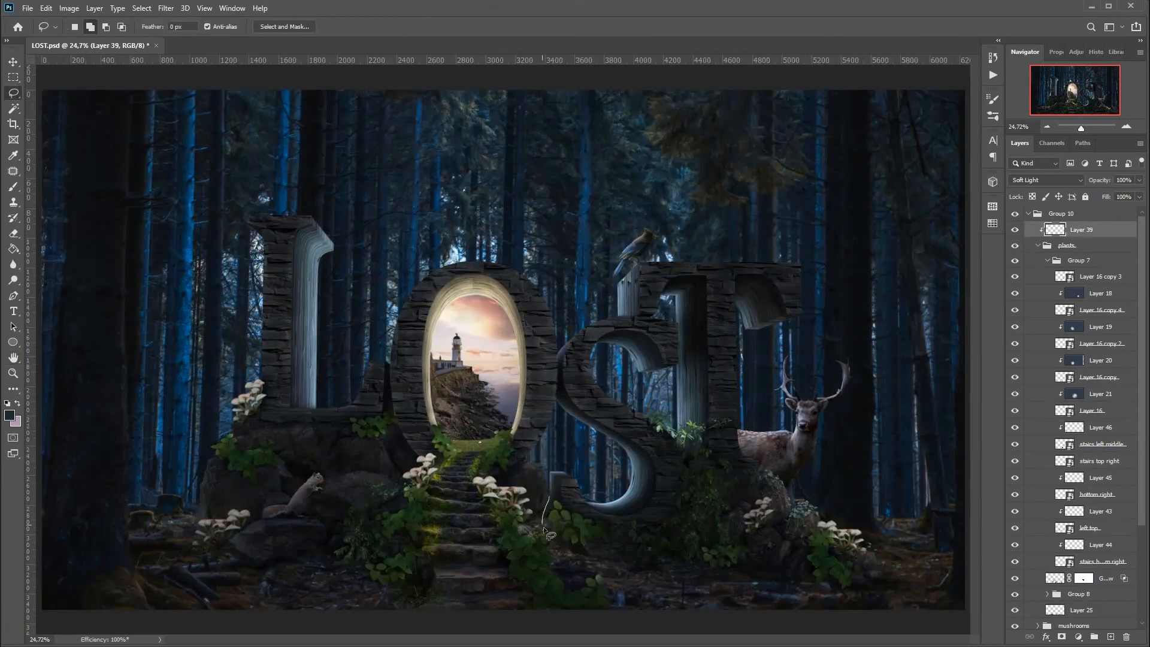
{"action": "left_click_drag", "start_coordinate": [1071, 229], "coordinate": [1048, 423]}
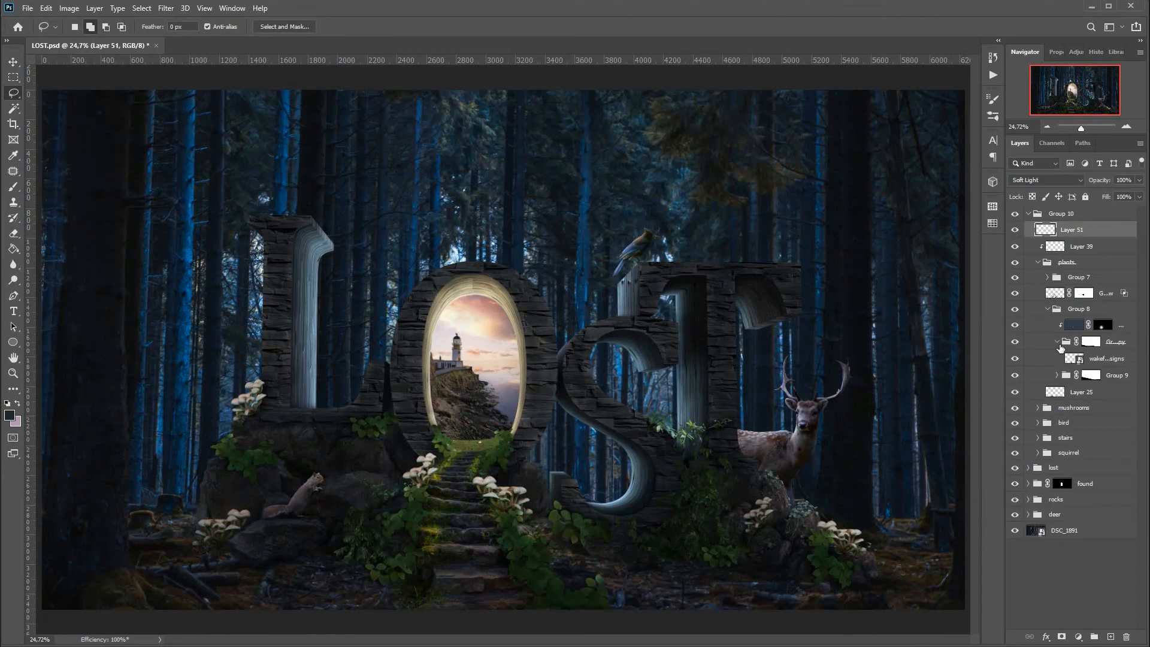
{"action": "left_click_drag", "start_coordinate": [1075, 308], "coordinate": [1085, 310]}
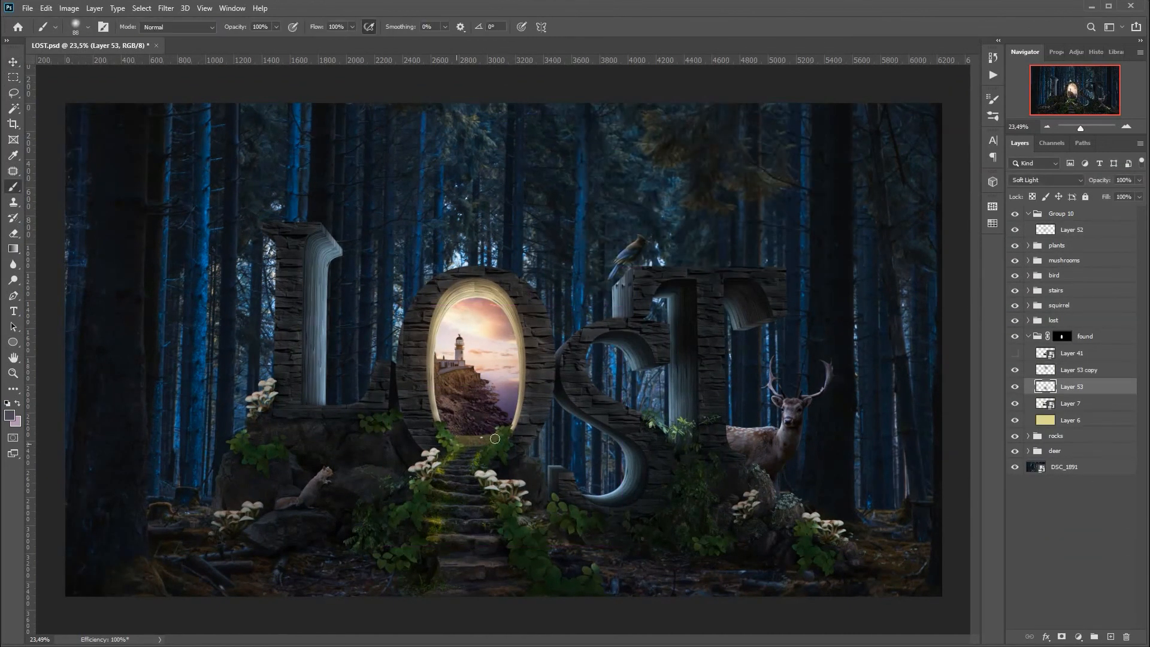
- Paint lighting on Soft Light Layer 53 in the found group and on Hard Light Layer 56 clipped to the letters
{"action": "right_click", "coordinate": [620, 407]}
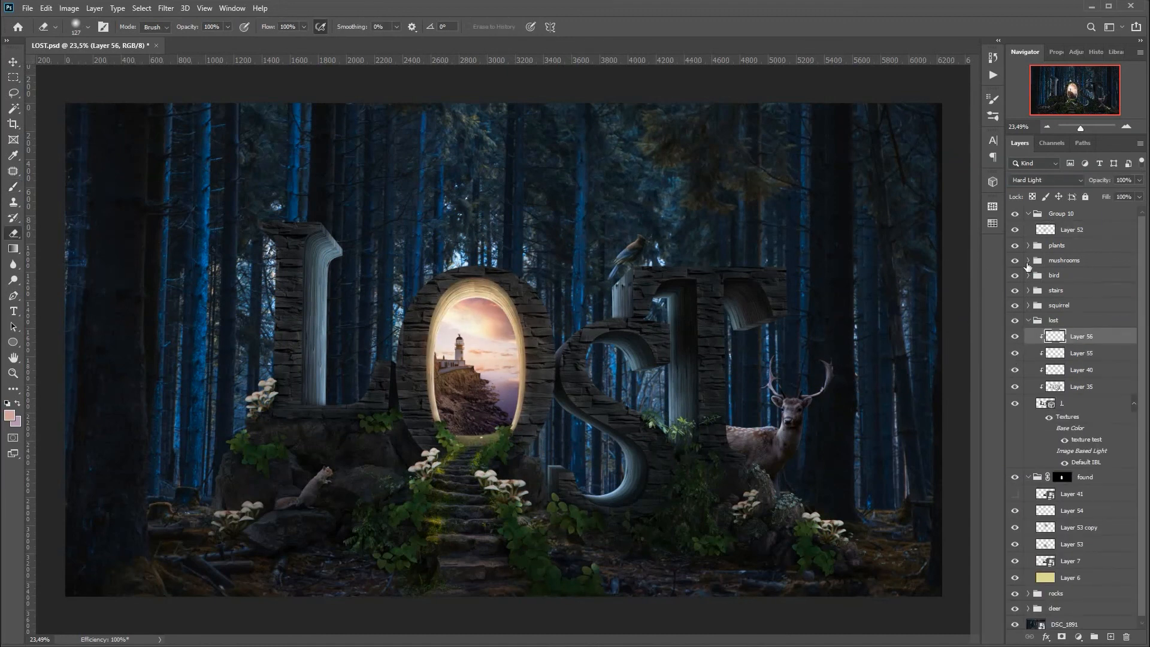
{"action": "right_click", "coordinate": [367, 357]}
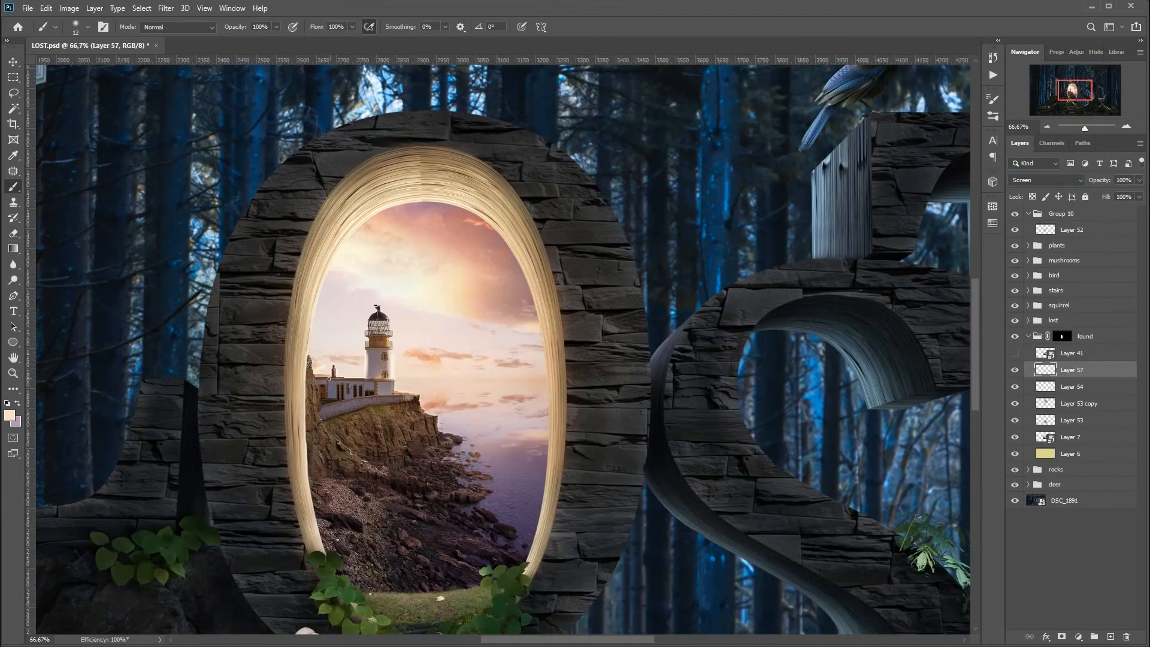
- Paint fine warm light along the lighthouse edges with a small brush on the Screen Layer 57
{"action": "right_click", "coordinate": [465, 361]}
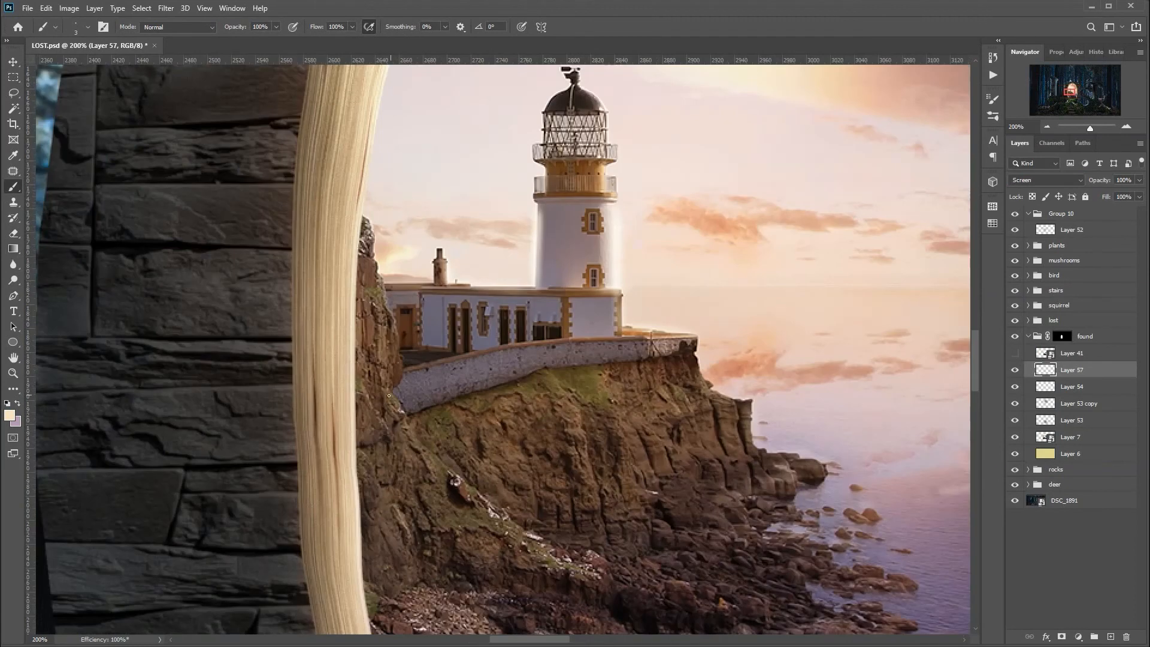
{"action": "left_click_drag", "start_coordinate": [549, 106], "coordinate": [599, 497]}
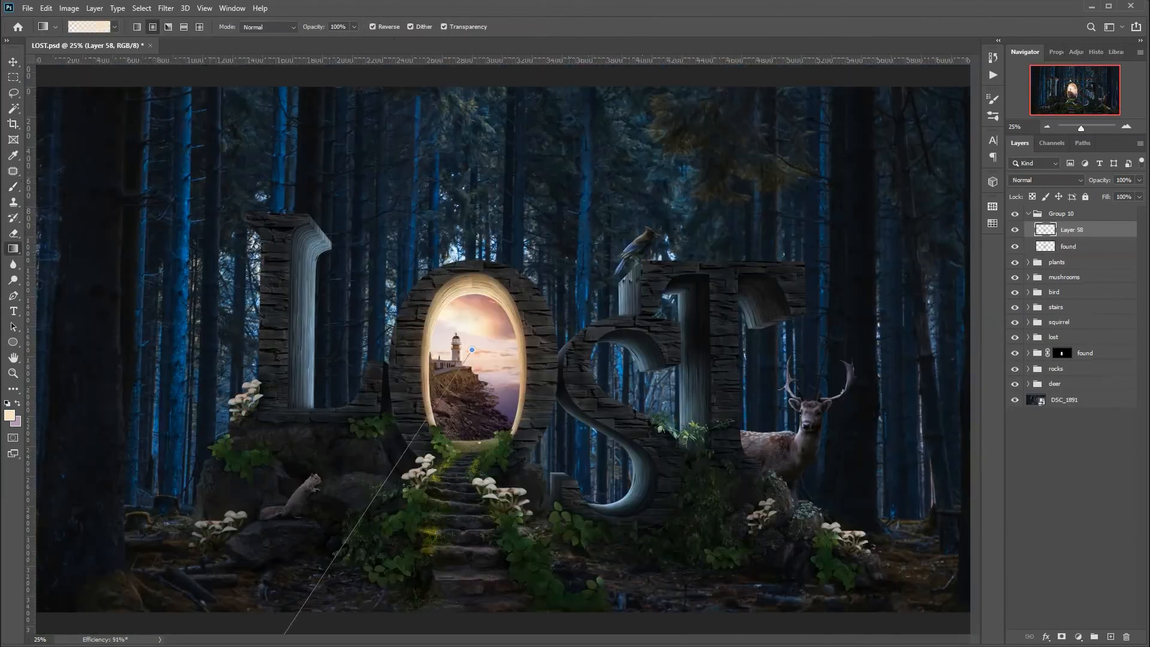
- Change the blend mode of Layer 58, which holds the warm radial gradient spreading from the portal
{"action": "left_click", "coordinate": [1046, 180]}
{"action": "left_click", "coordinate": [1048, 333]}
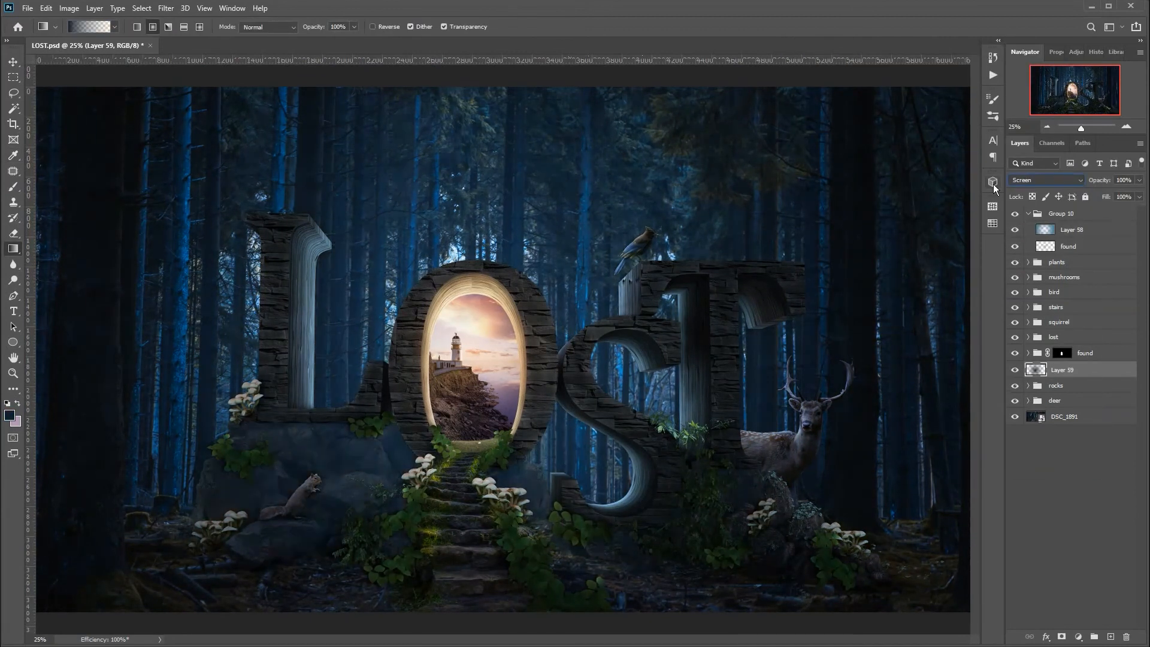
- Move the Screen gradient Layer 59 beneath the rocks and deer groups and start a free transform on it
{"action": "key", "text": "ctrl+bracketleft"}
{"action": "key", "text": "ctrl+bracketleft"}
{"action": "key", "text": "ctrl+t"}
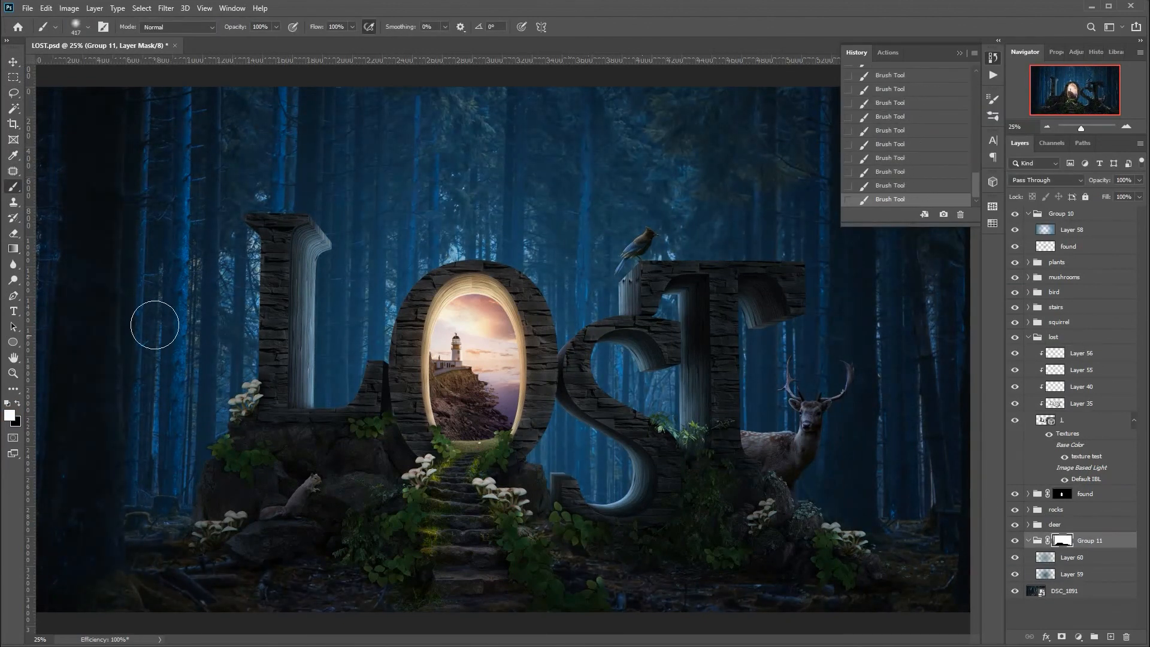
- Finish refining the mask of Group 11 and rasterize the 3D lettering layer in the lost group
{"action": "key", "text": "x"}
{"action": "key", "text": "ctrl+minus"}
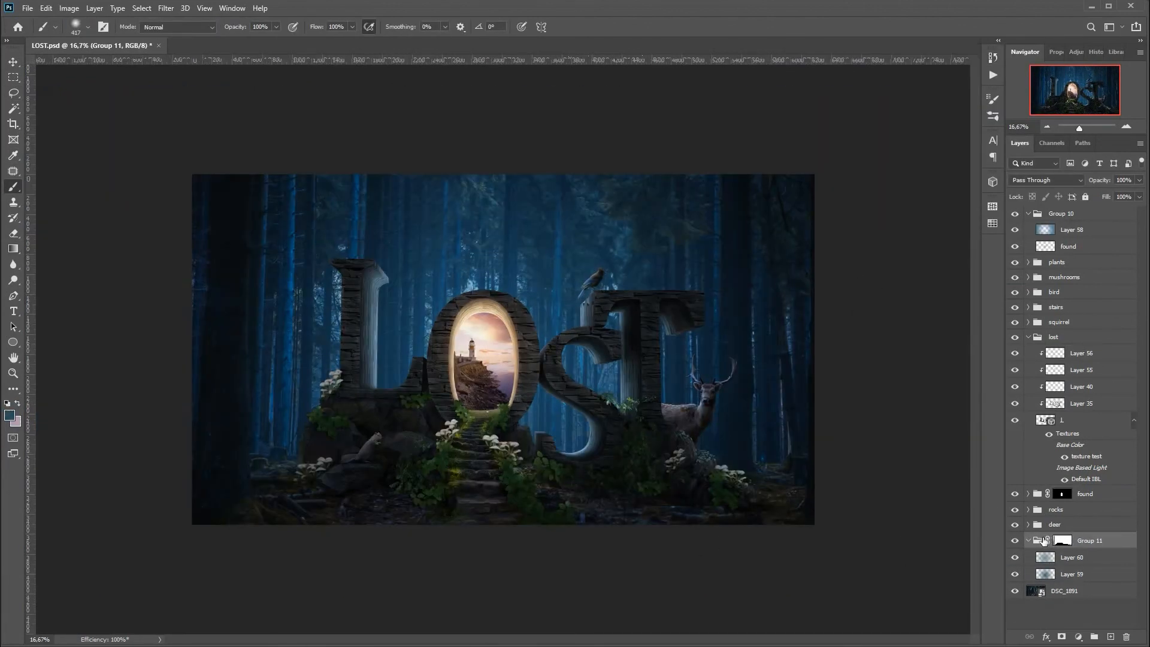
{"action": "right_click", "coordinate": [1096, 421]}
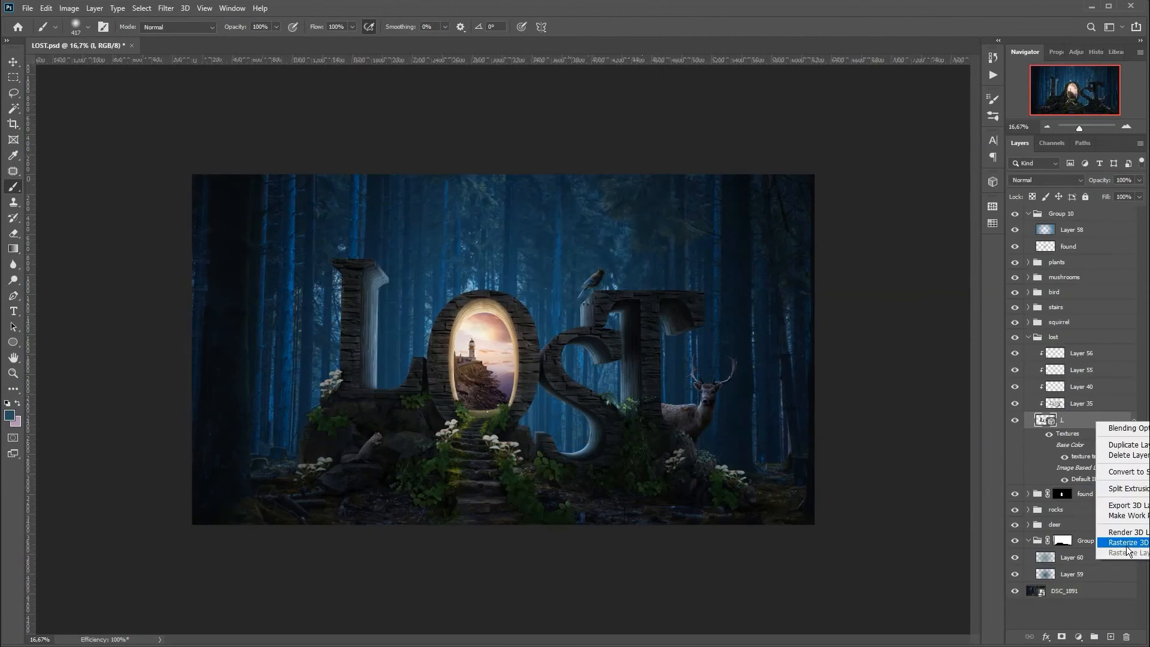
{"action": "left_click", "coordinate": [1127, 543]}
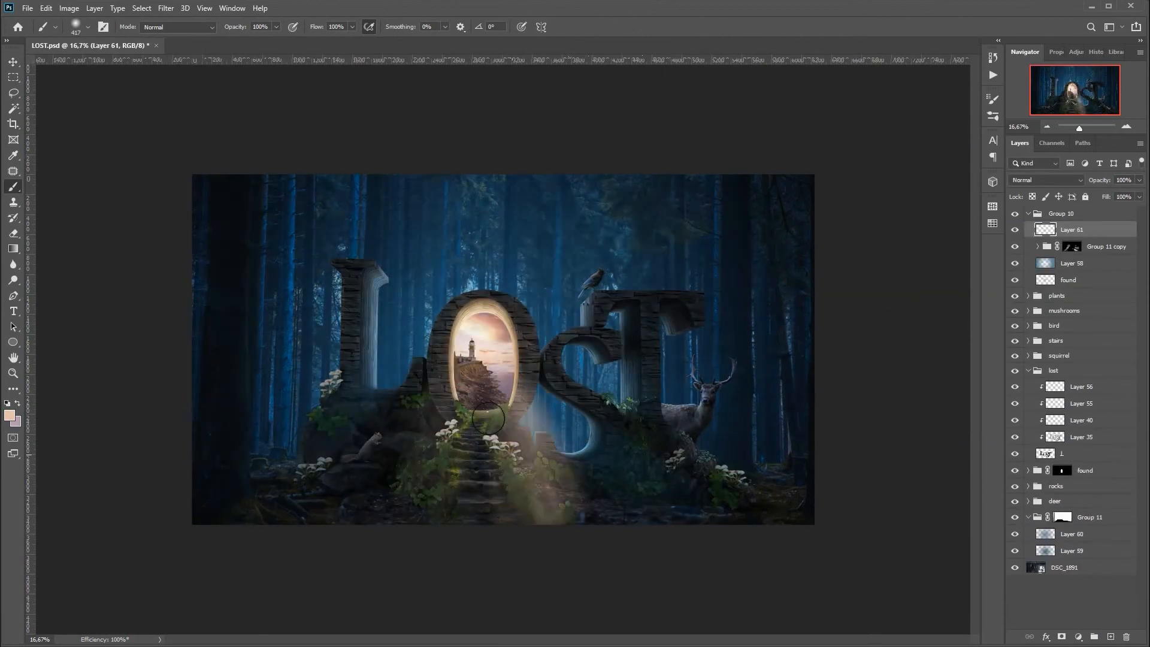
- Paint a wide peach light beam from the portal down the stairs and tone it down in a masked group at 36% opacity
{"action": "mouse_move", "coordinate": [479, 336]}
{"action": "left_mouse_down"}
{"action": "mouse_move", "coordinate": [436, 608]}
{"action": "mouse_move", "coordinate": [433, 459]}
{"action": "mouse_move", "coordinate": [419, 497]}
{"action": "left_mouse_up"}
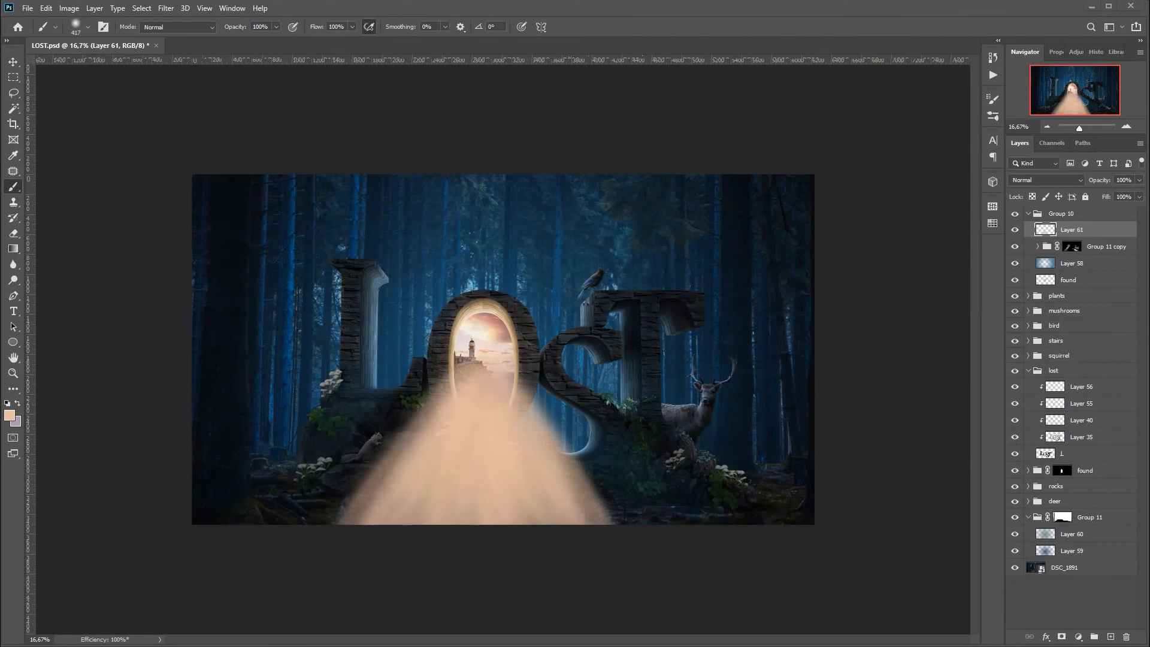
{"action": "left_click", "coordinate": [1046, 180]}
{"action": "key", "text": "Escape"}
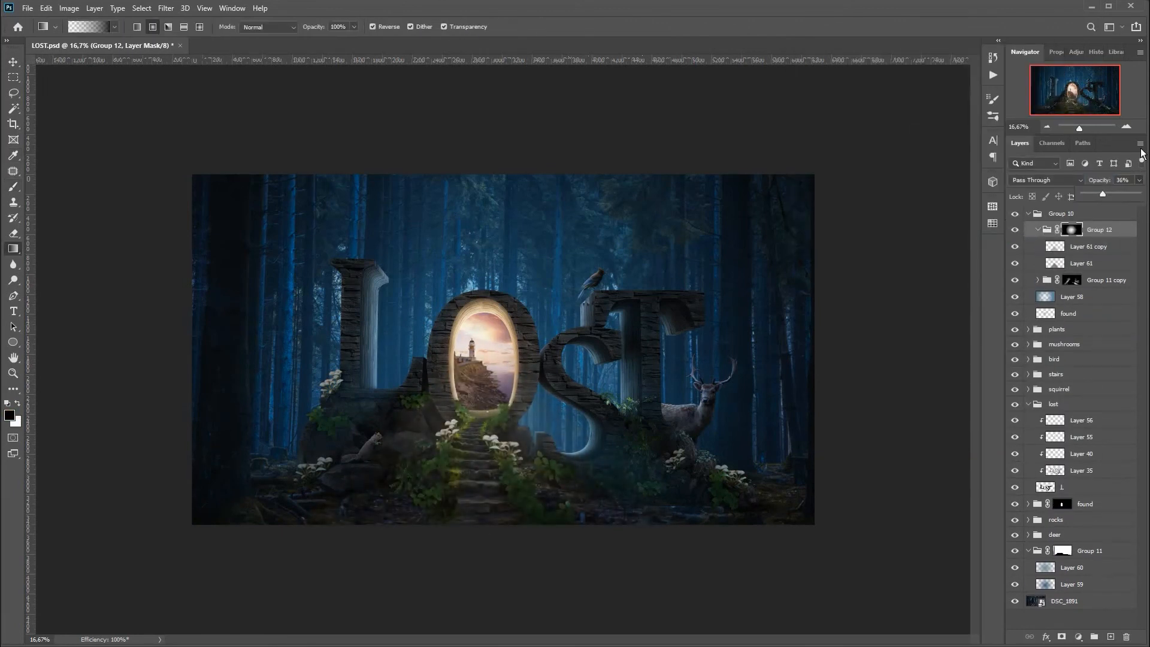
{"action": "left_click", "coordinate": [1037, 229]}
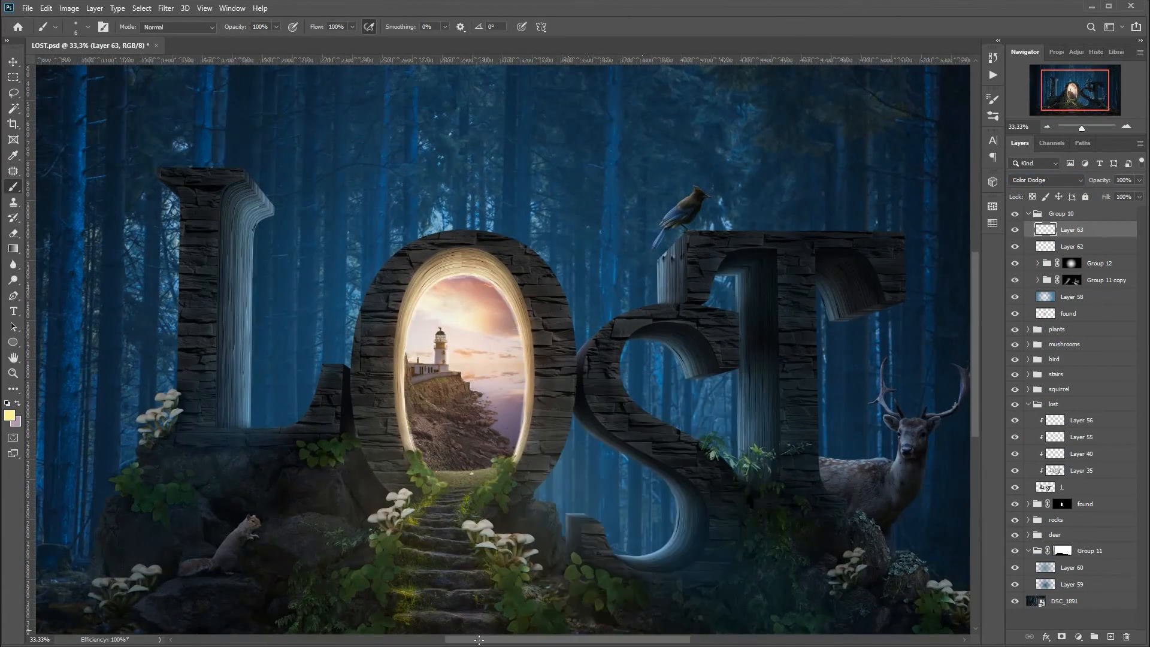
- Paint fine yellow Color Dodge highlights along the portal rim and on the steps below, naming the layer yellow highlights
{"action": "key", "text": "ctrl+plus"}
{"action": "left_click_drag", "start_coordinate": [323, 548], "coordinate": [303, 395]}
{"action": "left_click_drag", "start_coordinate": [528, 563], "coordinate": [548, 398]}
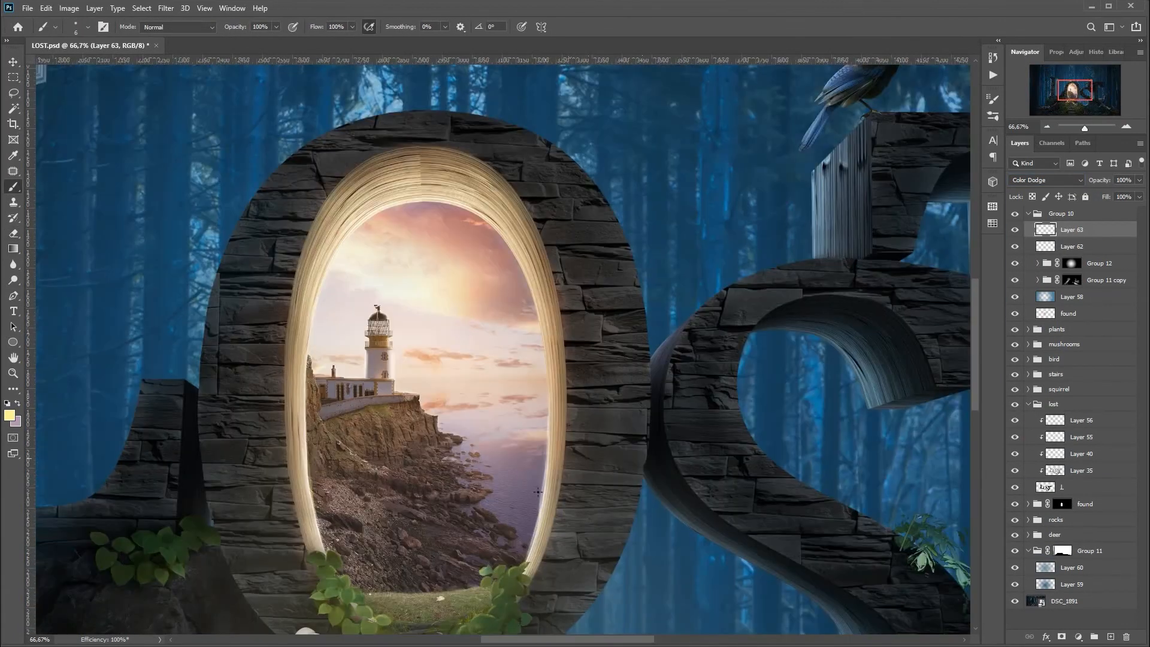
{"action": "scroll", "coordinate": [372, 232], "scroll_direction": "down", "scroll_amount": 5}
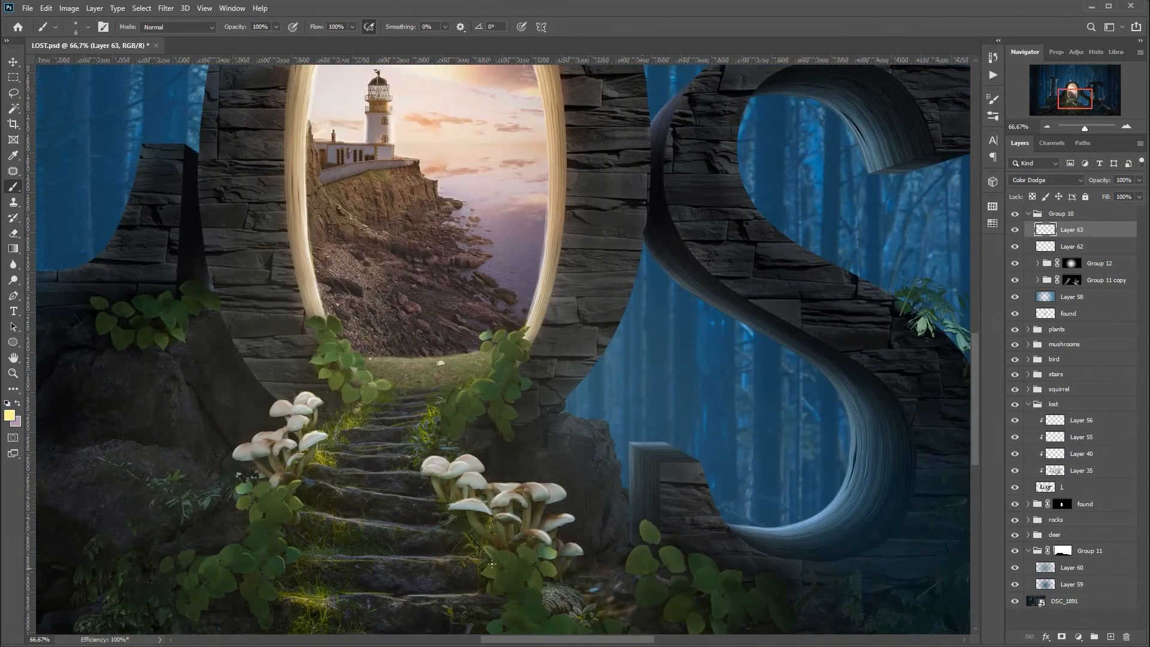
{"action": "scroll", "coordinate": [495, 475], "scroll_direction": "down", "scroll_amount": 3}
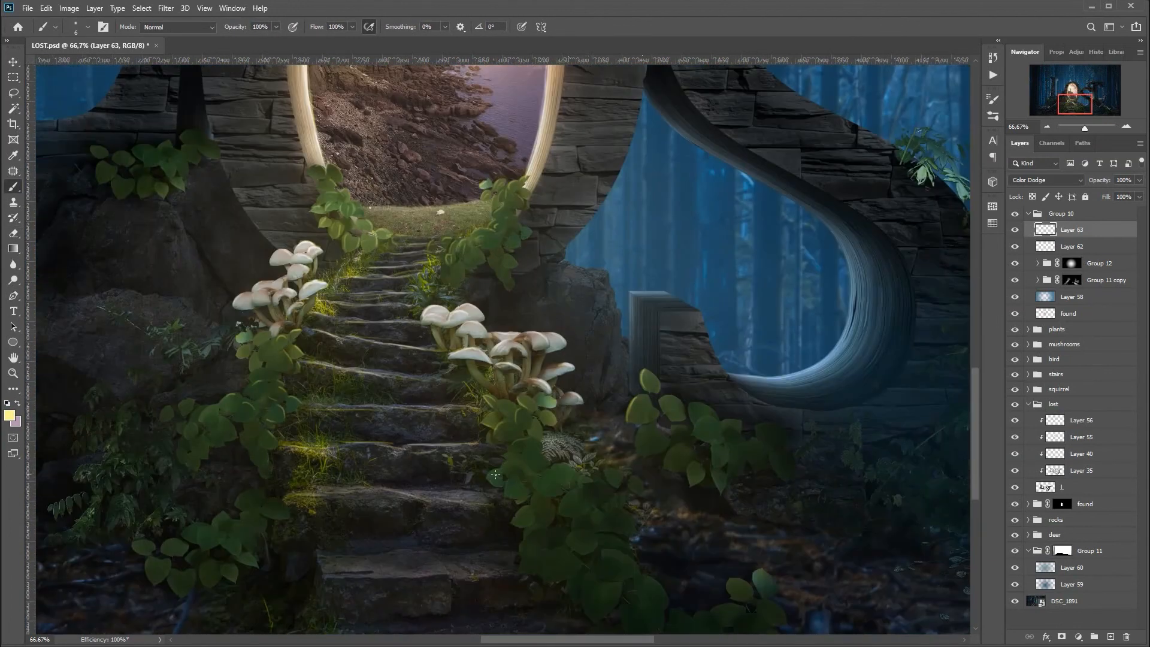
{"action": "key", "text": "ctrl+0"}
- Add a Curves adjustment above Layer 7 in the found group and adjust its curve
{"action": "left_click", "coordinate": [1027, 503]}
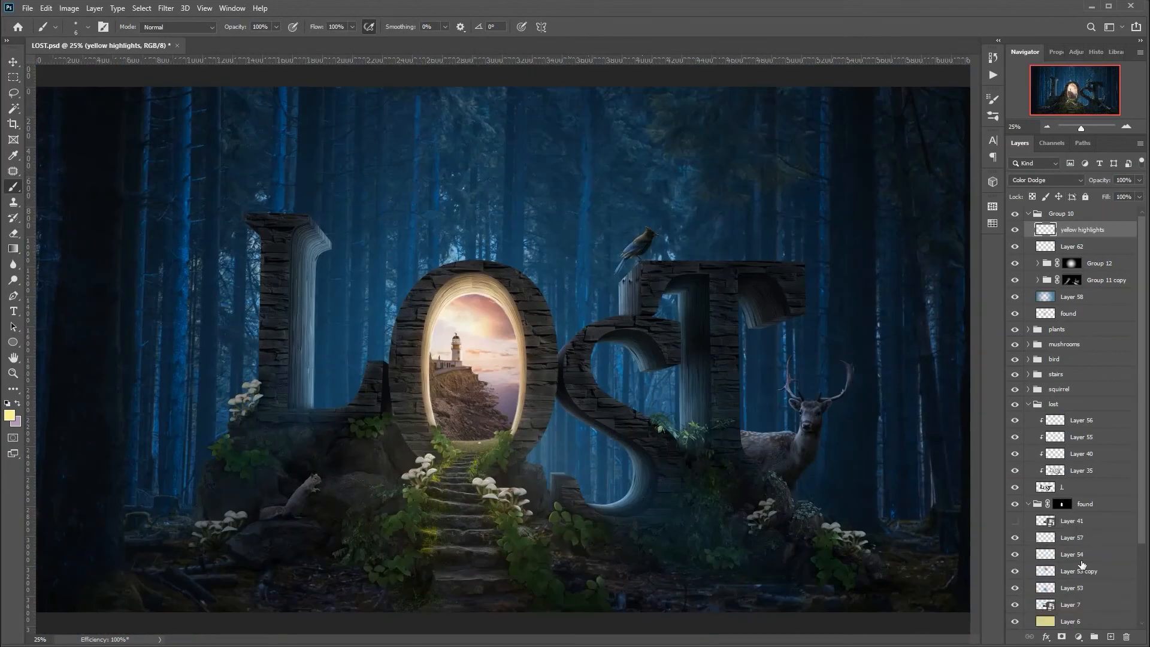
{"action": "left_click", "coordinate": [1081, 603]}
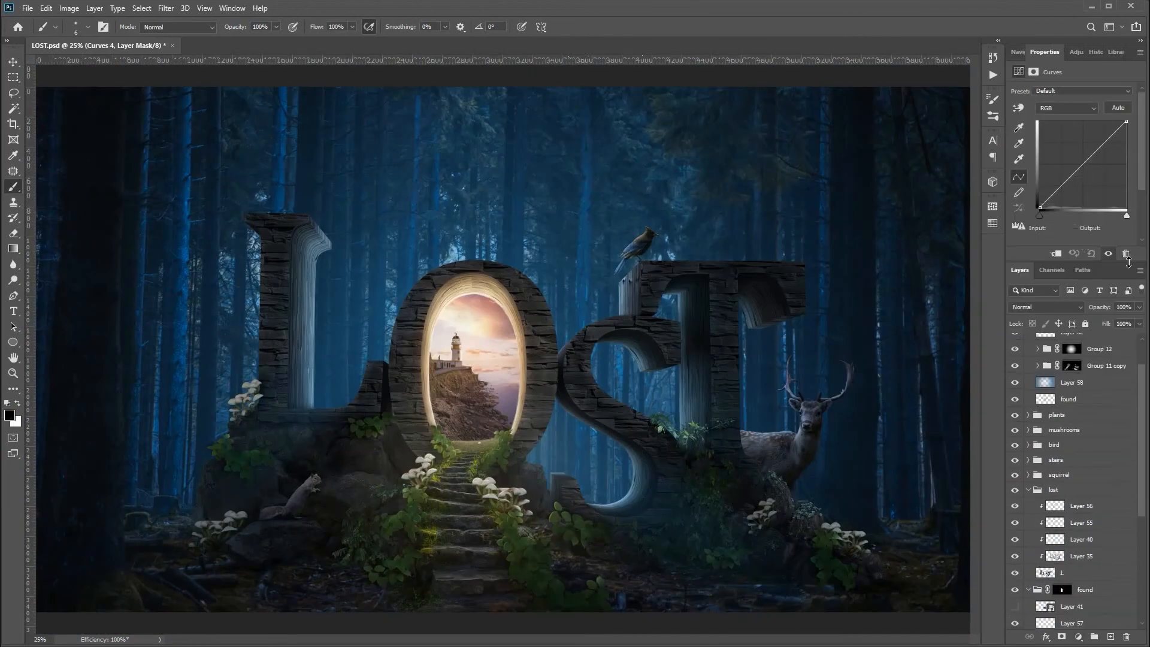
{"action": "left_click_drag", "start_coordinate": [1082, 164], "coordinate": [1088, 170]}
{"action": "scroll", "coordinate": [1019, 377], "scroll_direction": "down", "scroll_amount": 4}
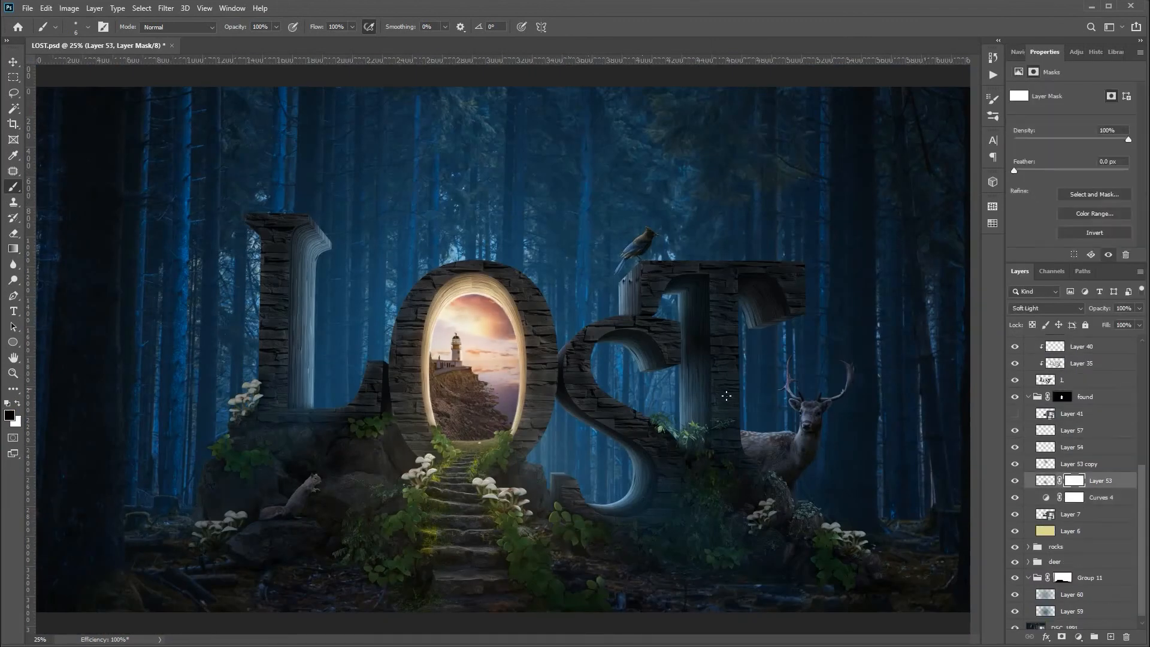
- Group the warm light layers inside Group 10 and name the group yellow
{"action": "left_click", "coordinate": [1084, 357]}
{"action": "left_click", "coordinate": [1099, 390], "text": "shift"}
{"action": "key", "text": "ctrl+g"}
{"action": "double_click", "coordinate": [1069, 356]}
{"action": "type", "text": "v"}
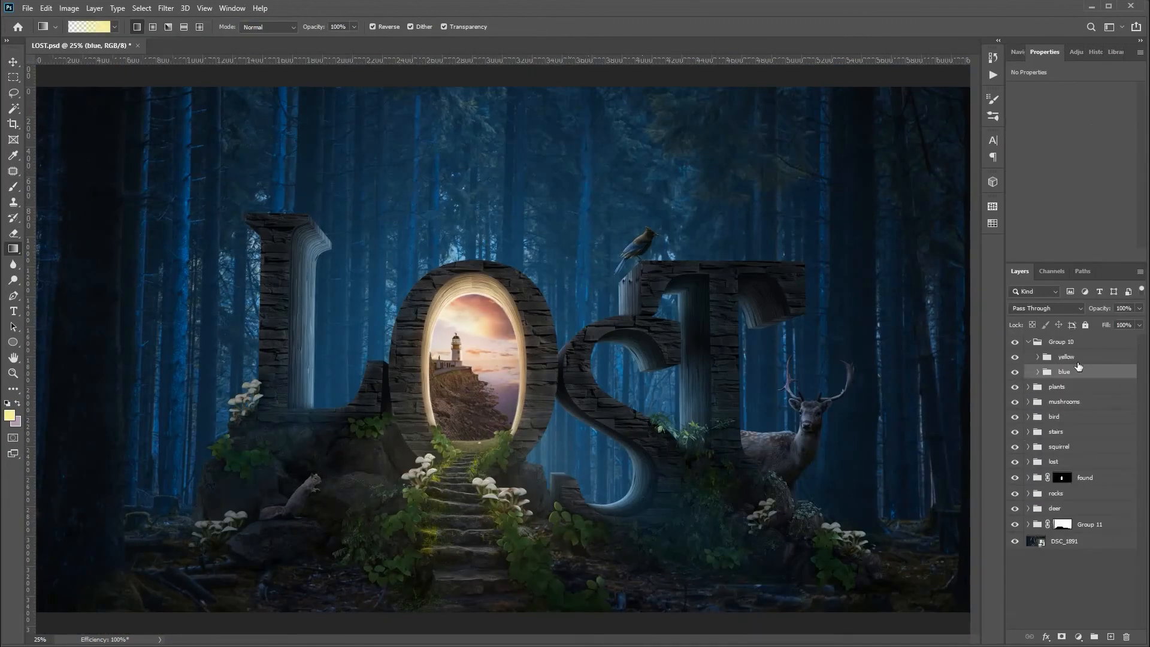
- Paint a thin light blue Color Dodge highlight along the lower inner curve of the S on Layer 63 in the blue group
{"action": "left_click", "coordinate": [1107, 374]}
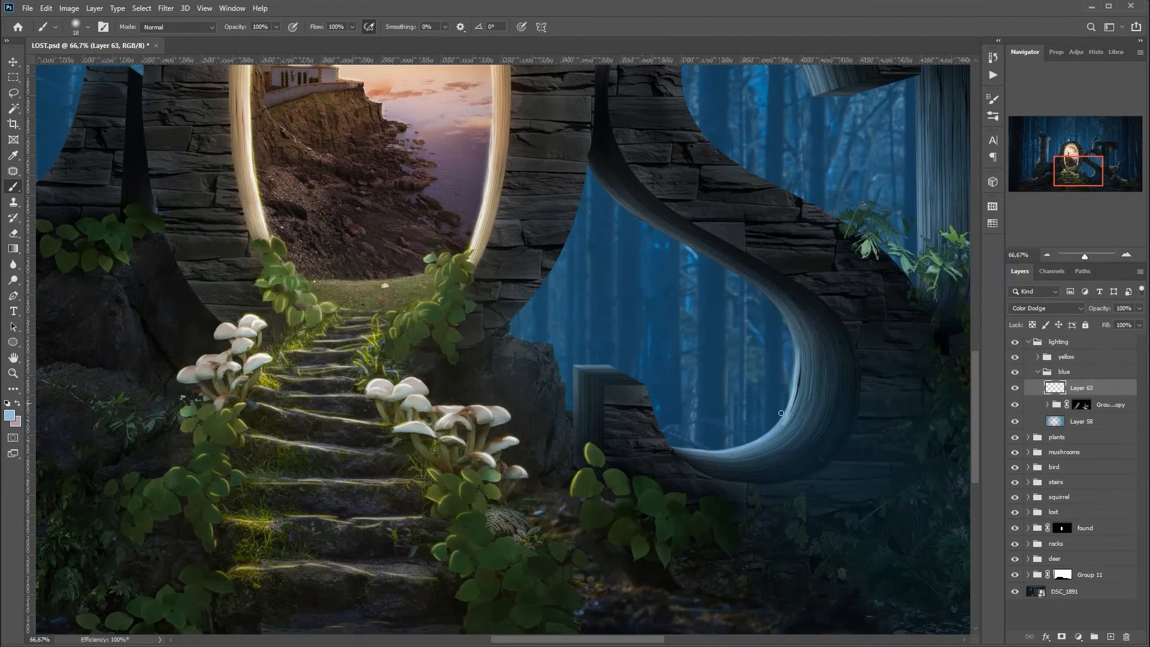
{"action": "left_click_drag", "start_coordinate": [781, 413], "coordinate": [764, 434]}
{"action": "key", "text": "ctrl+z"}
{"action": "key", "text": "bracketleft"}
{"action": "key", "text": "bracketleft"}
{"action": "key", "text": "bracketleft"}
{"action": "left_click_drag", "start_coordinate": [676, 450], "coordinate": [779, 312]}
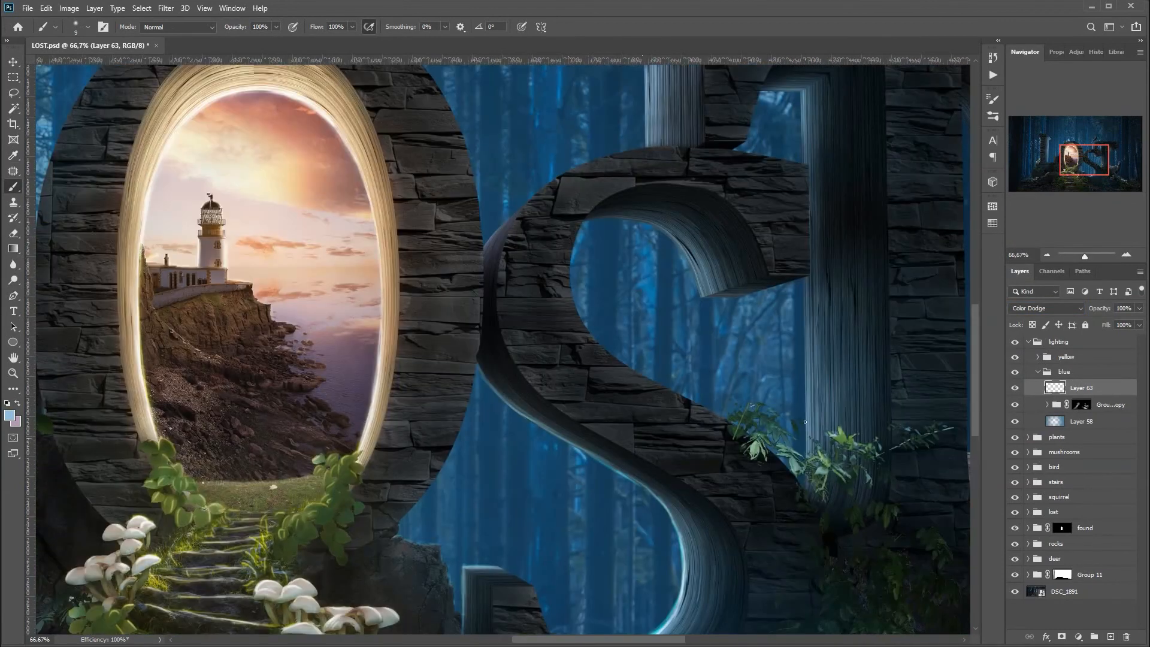
- Paint blue rim light along the T's stem and the upper inner curve of the S, cleaning up stray strokes with the Eraser
{"action": "left_click_drag", "start_coordinate": [805, 455], "coordinate": [805, 281]}
{"action": "left_click_drag", "start_coordinate": [736, 302], "coordinate": [599, 218]}
{"action": "scroll", "coordinate": [976, 344], "scroll_direction": "up", "scroll_amount": 1}
{"action": "left_click_drag", "start_coordinate": [974, 345], "coordinate": [974, 307]}
{"action": "key", "text": "e"}
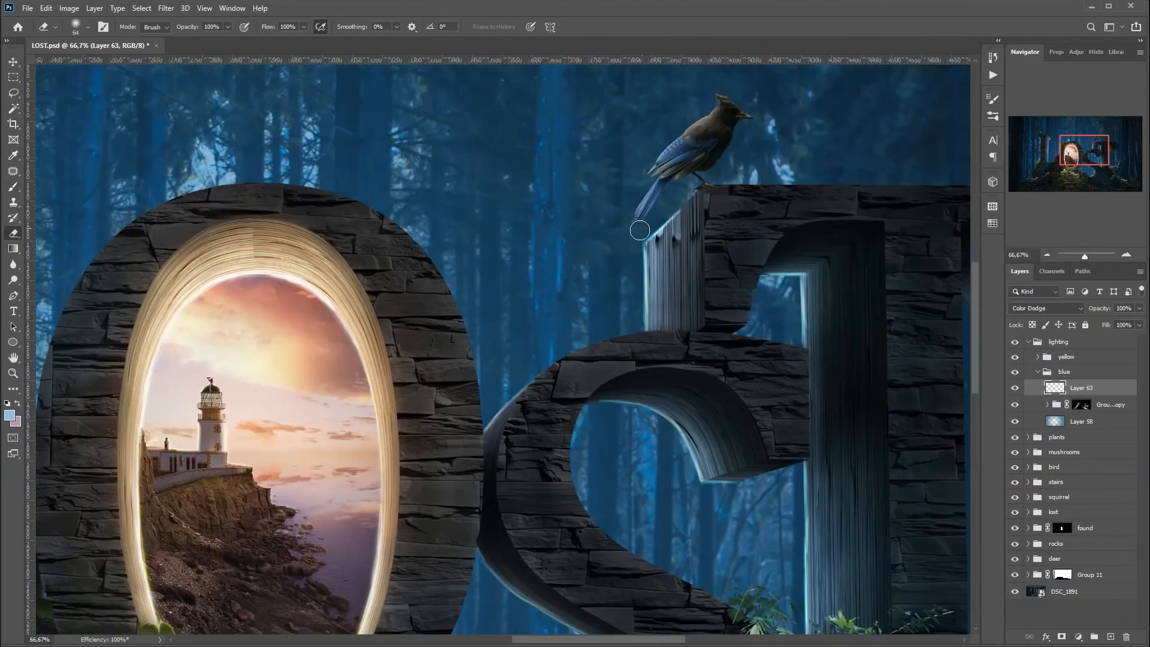
{"action": "key", "text": "b"}
- Add fine blue rim light to the bird, the T's inner corner and the deer
{"action": "left_click_drag", "start_coordinate": [653, 169], "coordinate": [720, 97]}
{"action": "left_click_drag", "start_coordinate": [768, 256], "coordinate": [801, 283]}
{"action": "left_click_drag", "start_coordinate": [790, 314], "coordinate": [776, 285]}
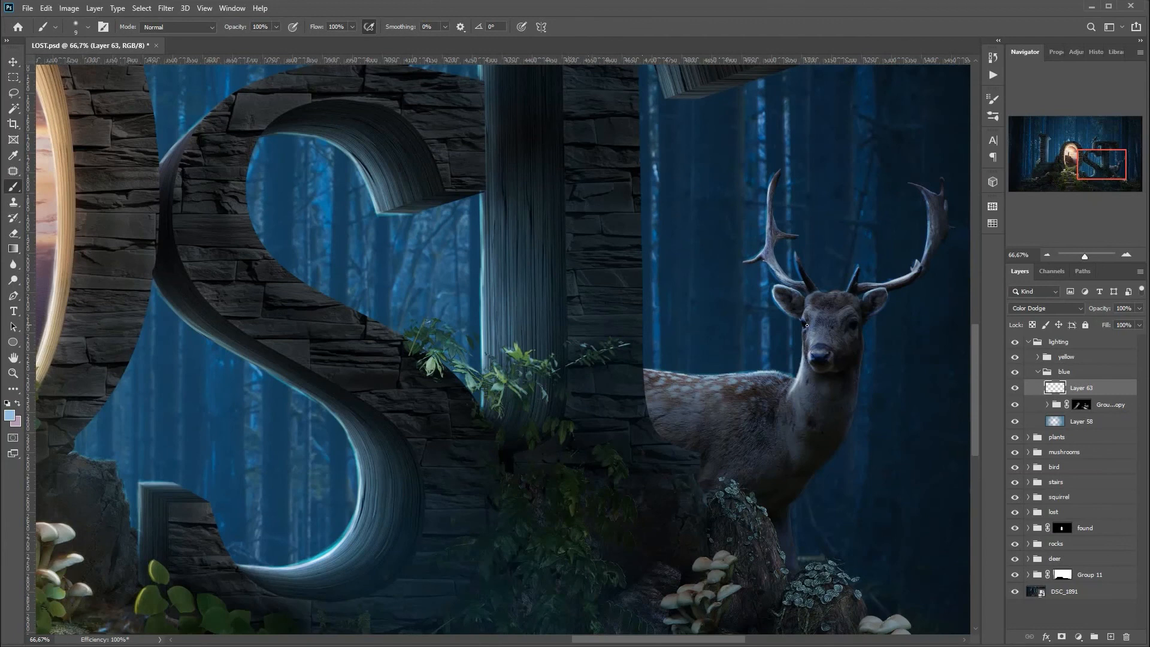
{"action": "left_click_drag", "start_coordinate": [806, 325], "coordinate": [686, 54]}
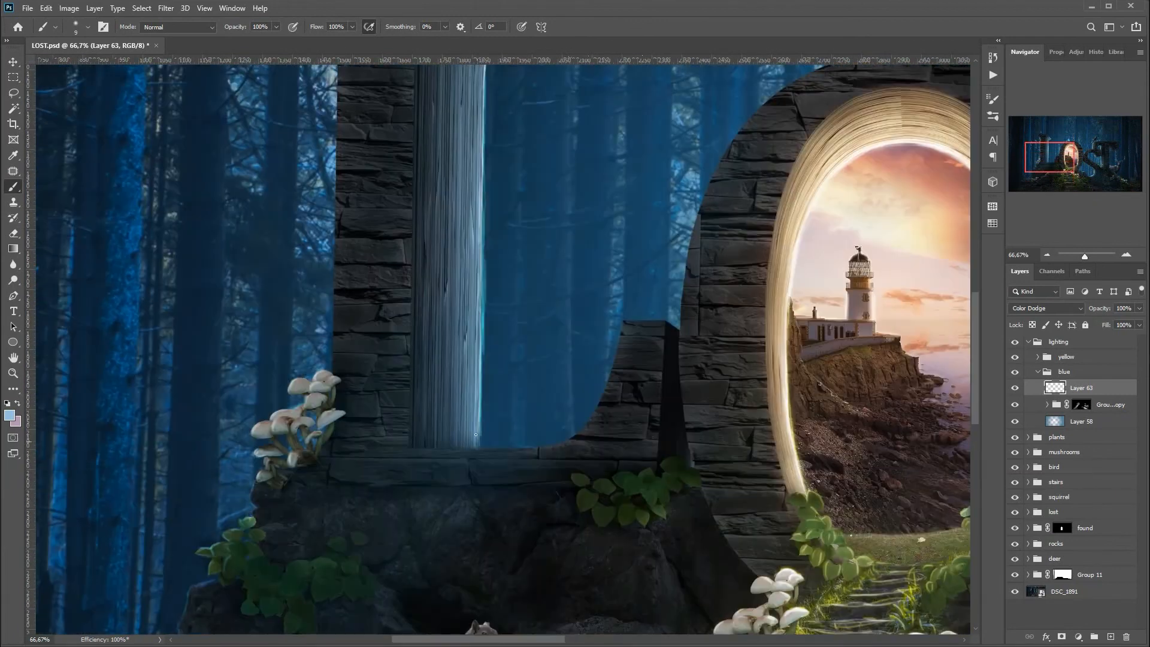
- Touch up the blue highlights around the L and O and collapse the lighting group
{"action": "key", "text": "e"}
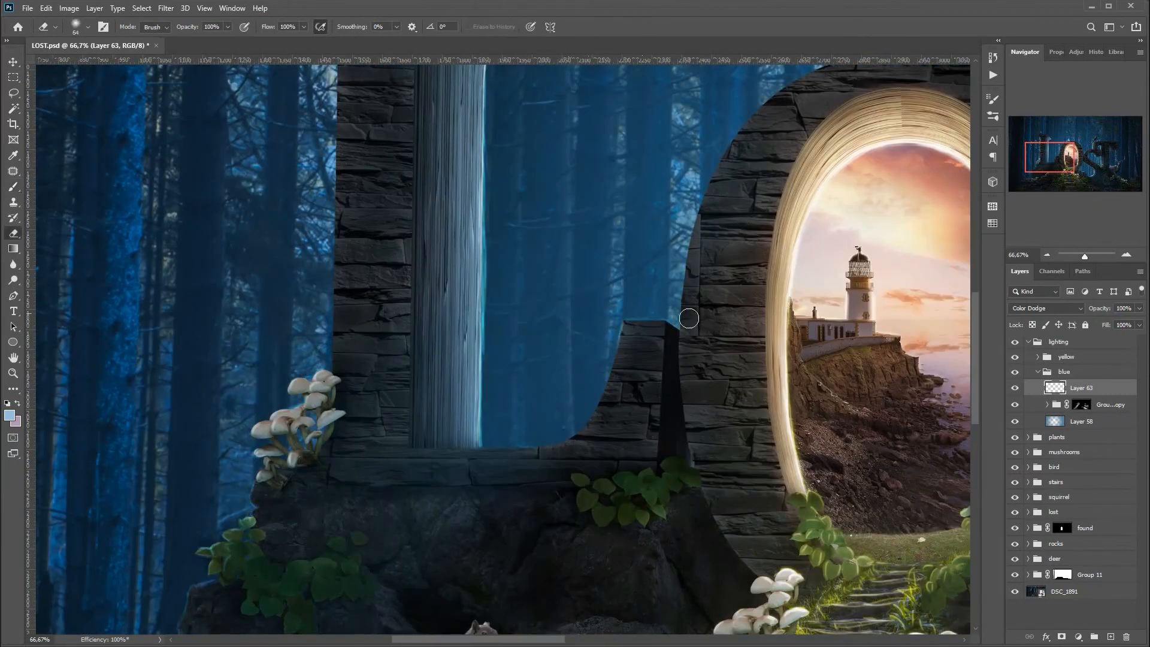
{"action": "key", "text": "b"}
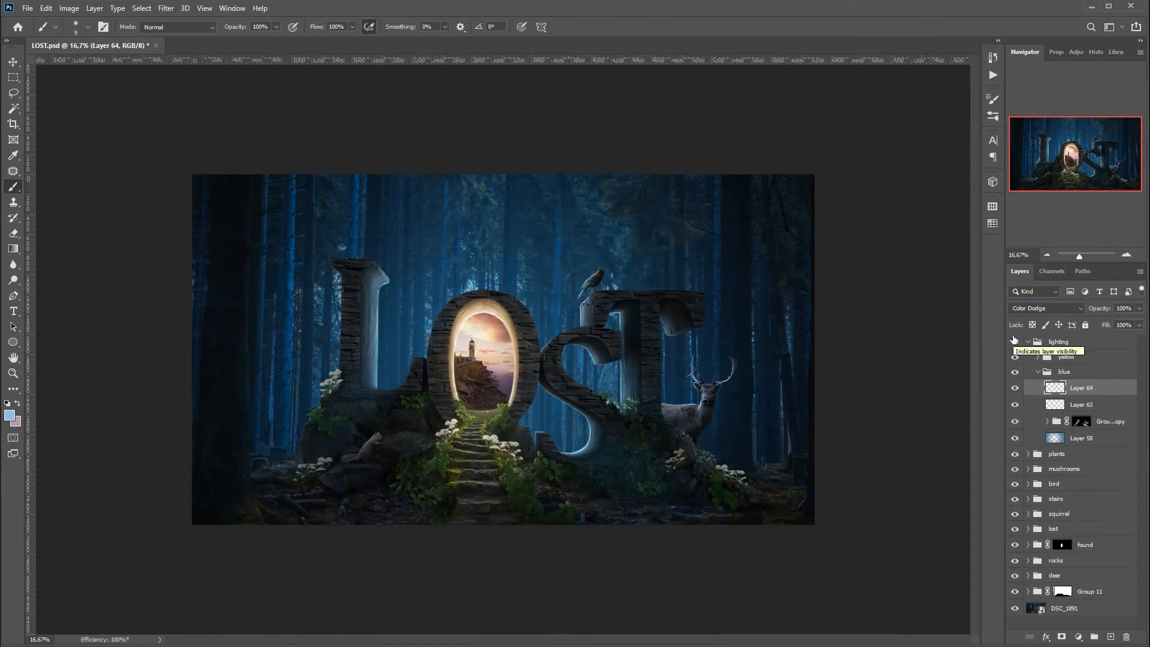
{"action": "left_click", "coordinate": [1028, 341]}
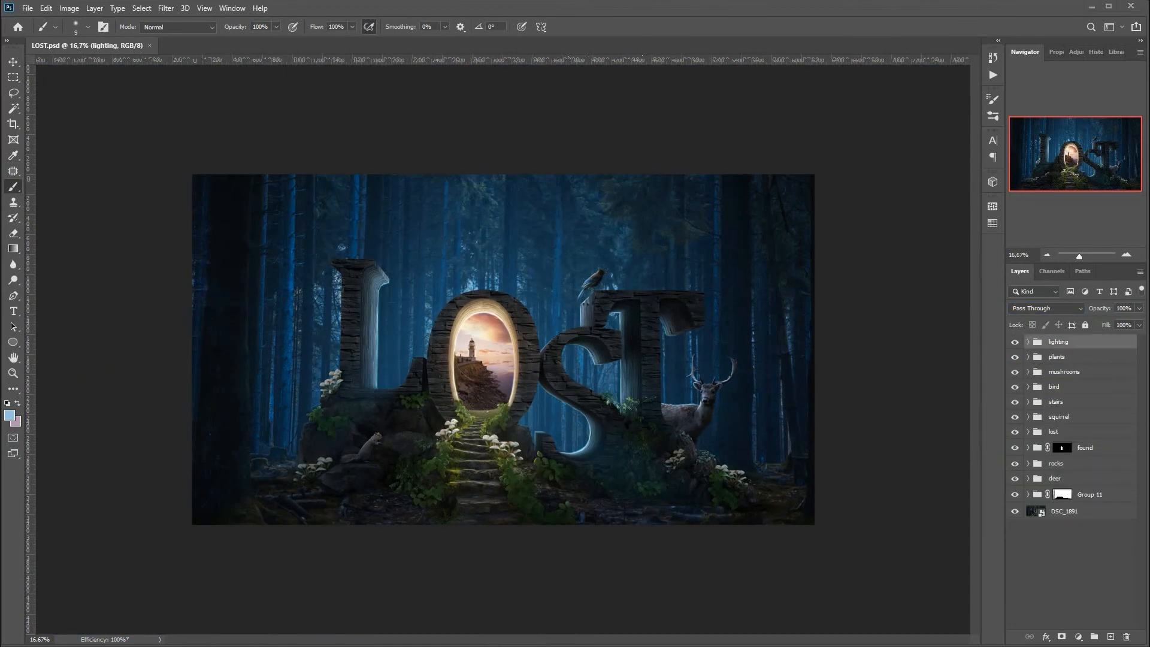
- Merge everything visible into a new layer on top of the stack and open it in the Camera Raw Filter
{"action": "left_click", "coordinate": [1072, 572]}
{"action": "key", "text": "ctrl+shift+alt+e"}
{"action": "key", "text": "ctrl+plus"}
{"action": "left_click", "coordinate": [165, 8]}
{"action": "left_click", "coordinate": [258, 79]}
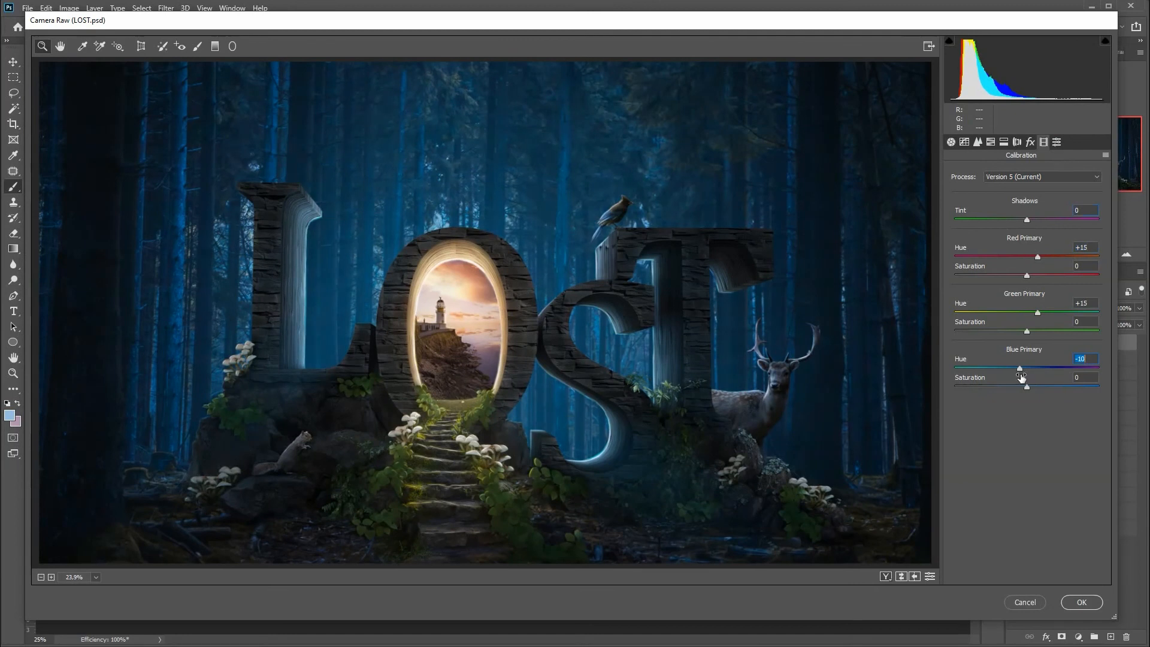
- Grade the merged image in Camera Raw by adjusting the primary hues, setting the temperature to -7 and shaping a custom RGB point curve
{"action": "key", "text": "q"}
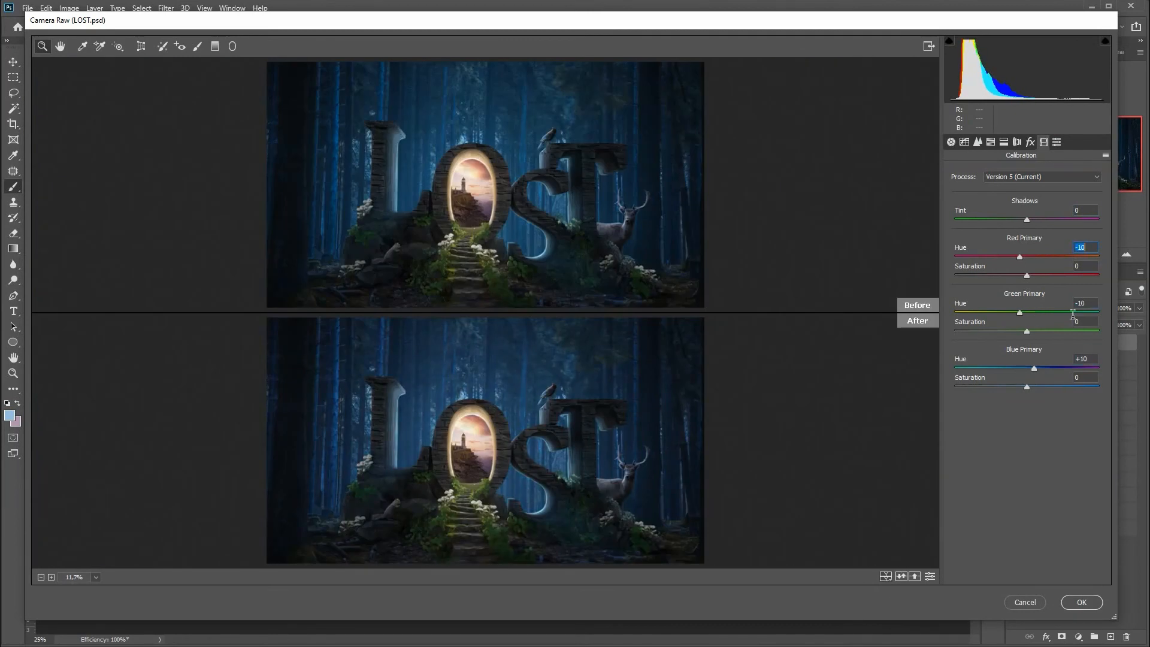
{"action": "key", "text": "q"}
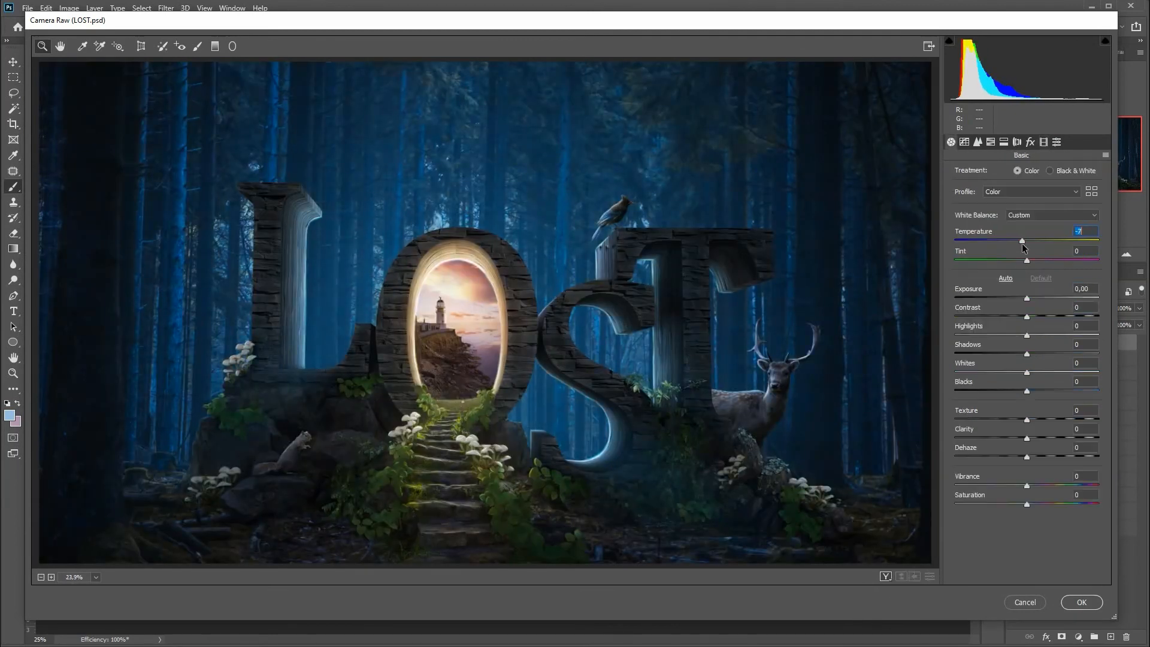
{"action": "left_click_drag", "start_coordinate": [1019, 368], "coordinate": [1035, 373]}
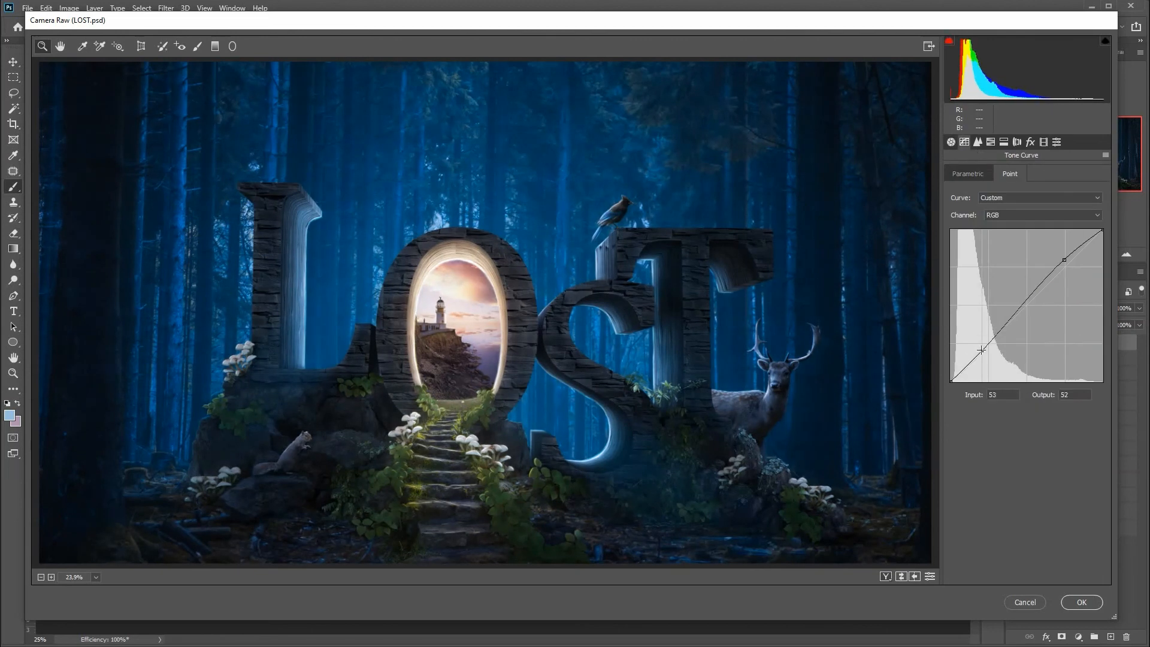
{"action": "left_click_drag", "start_coordinate": [1102, 229], "coordinate": [1102, 245]}
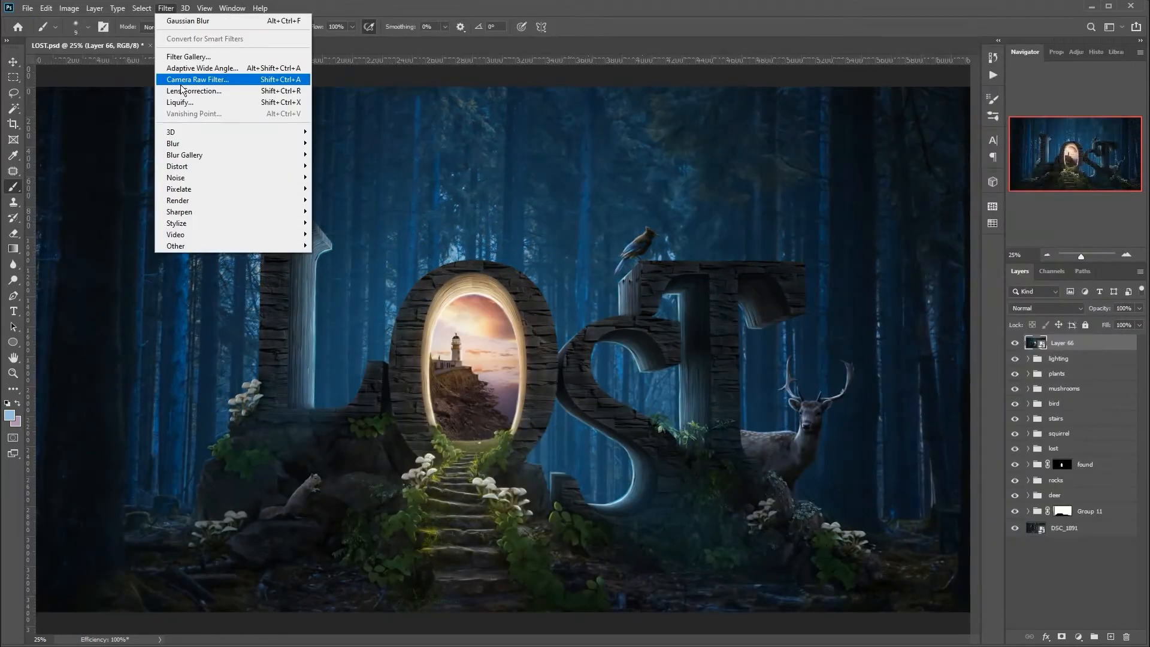